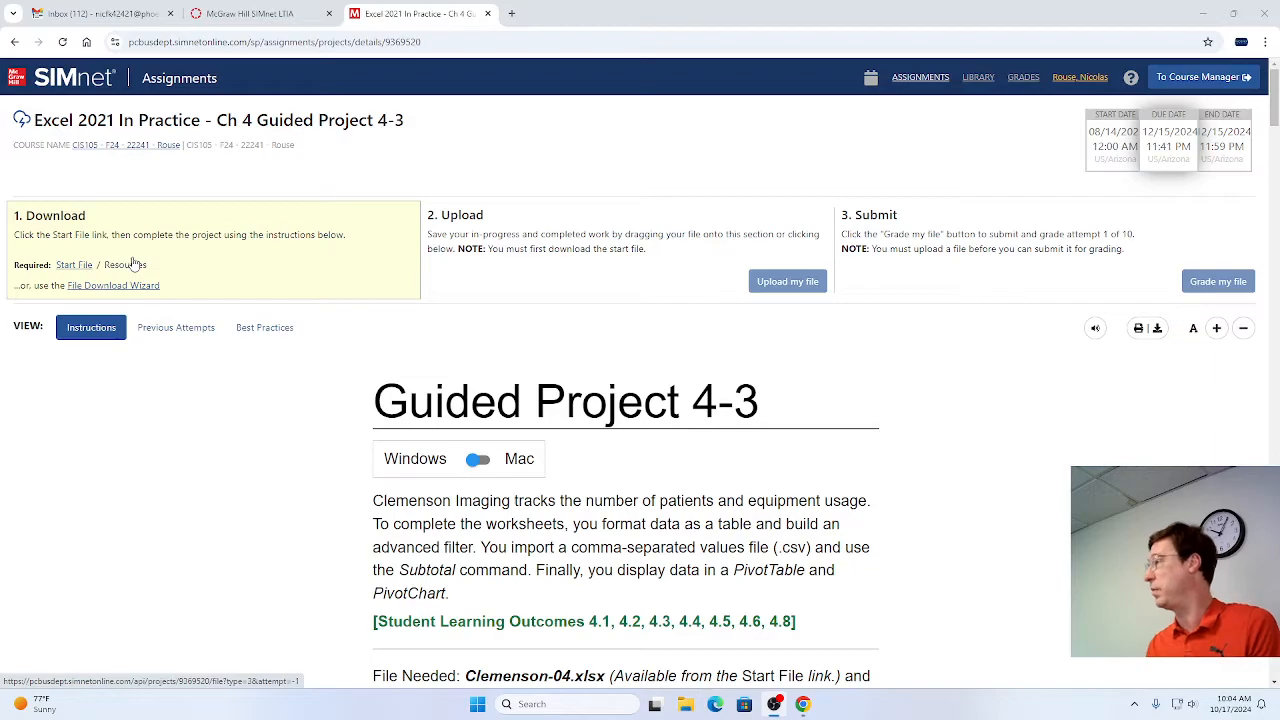
Download the start file and the ClemensonCSV-04 resource file for Guided Project 4-3, and open the Clemenson-04 workbook in Excel.
click(62, 272)
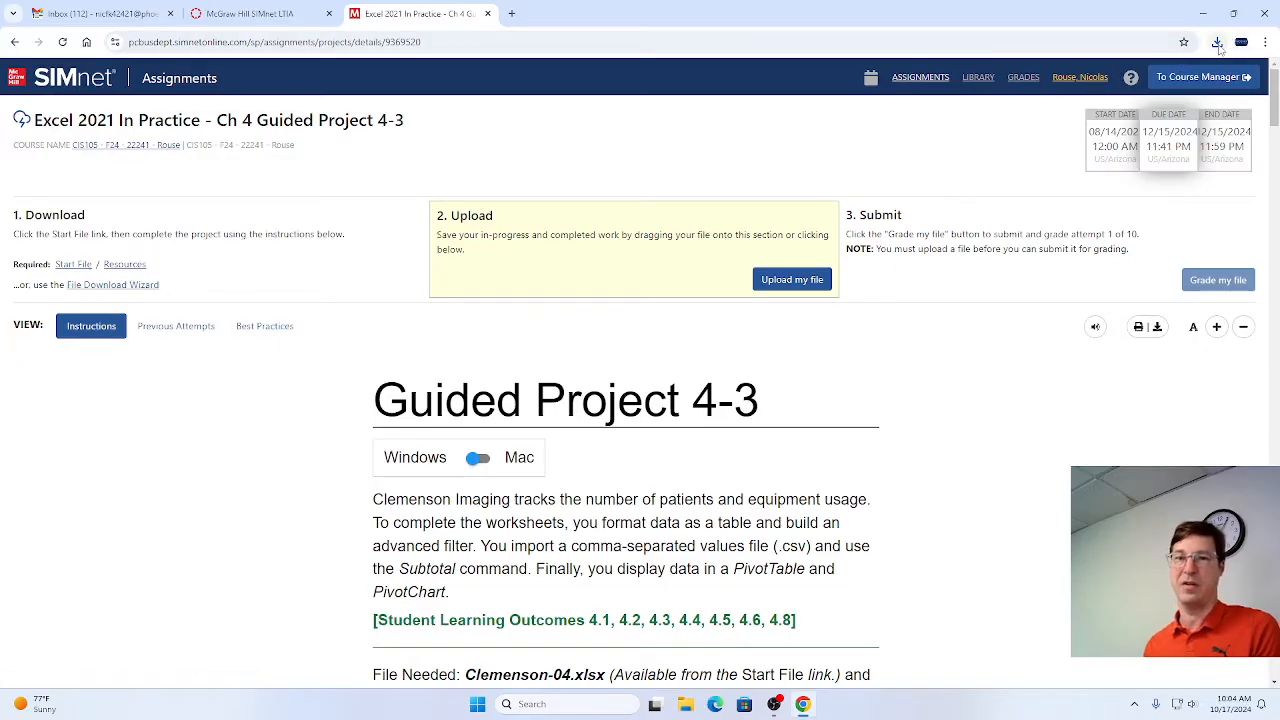
click(1216, 42)
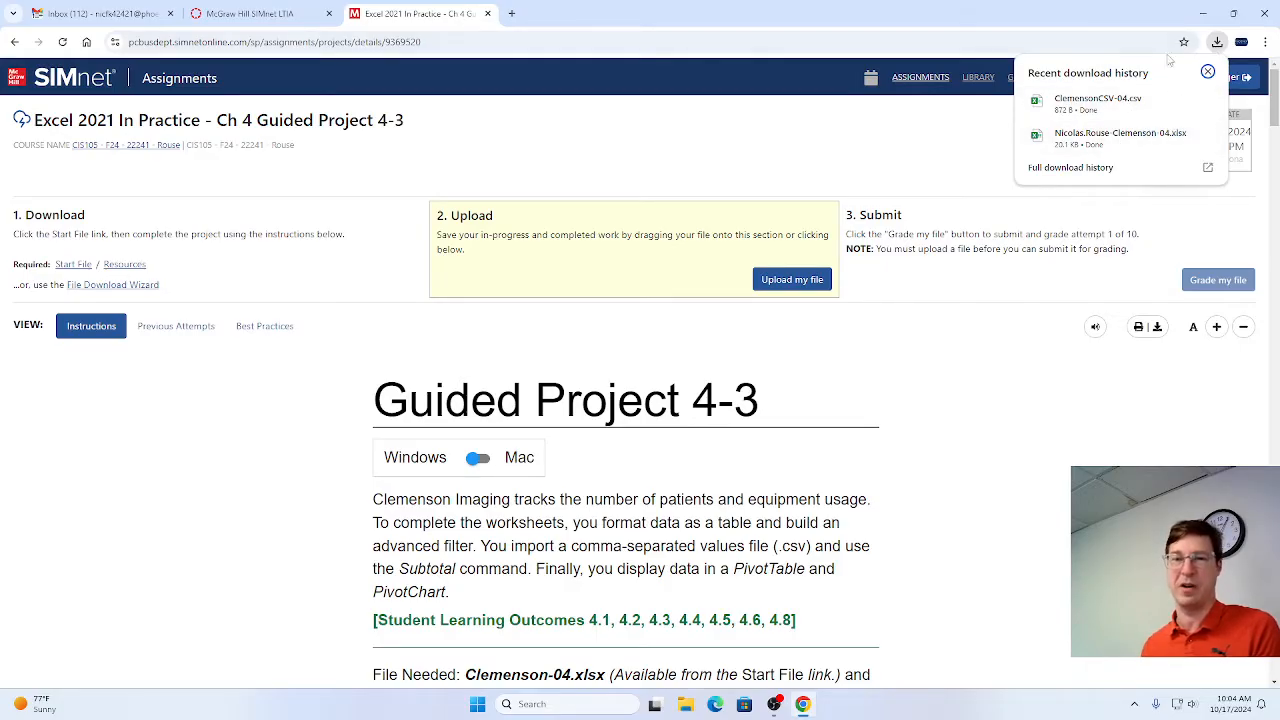
click(1094, 142)
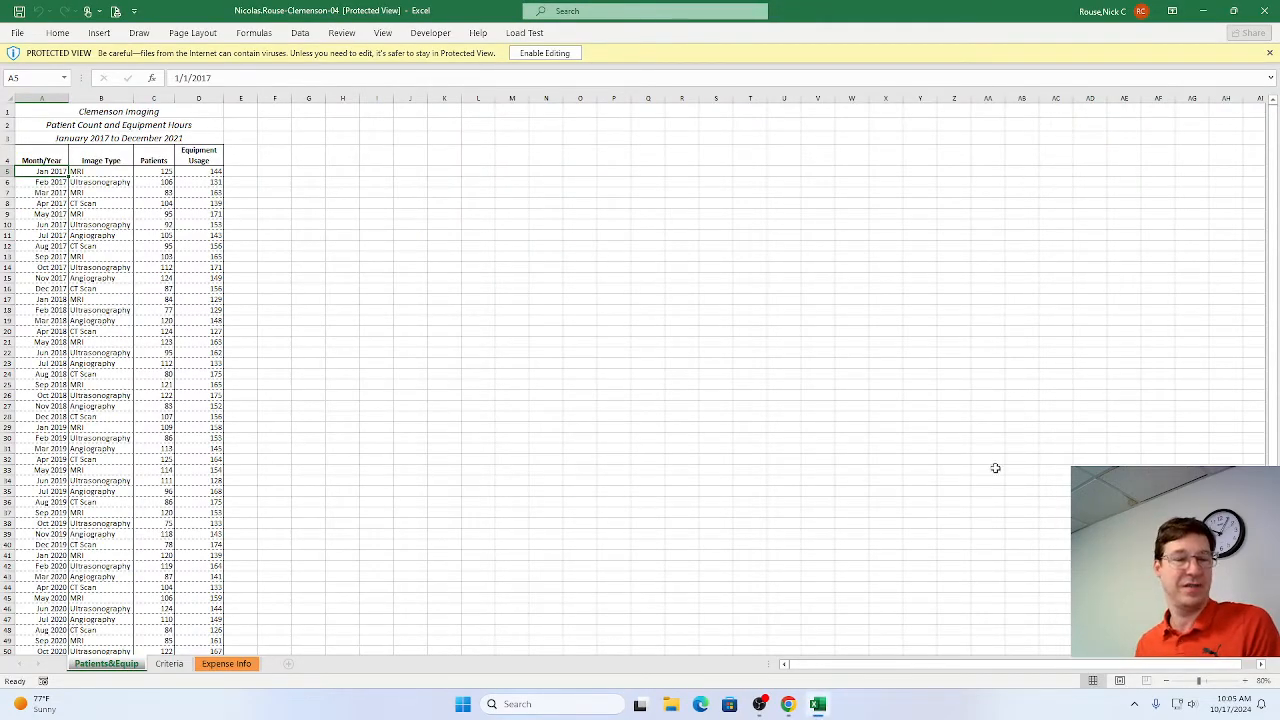
Check the Downloads folder in File Explorer for the two downloaded Clemenson files, and close it.
click(678, 713)
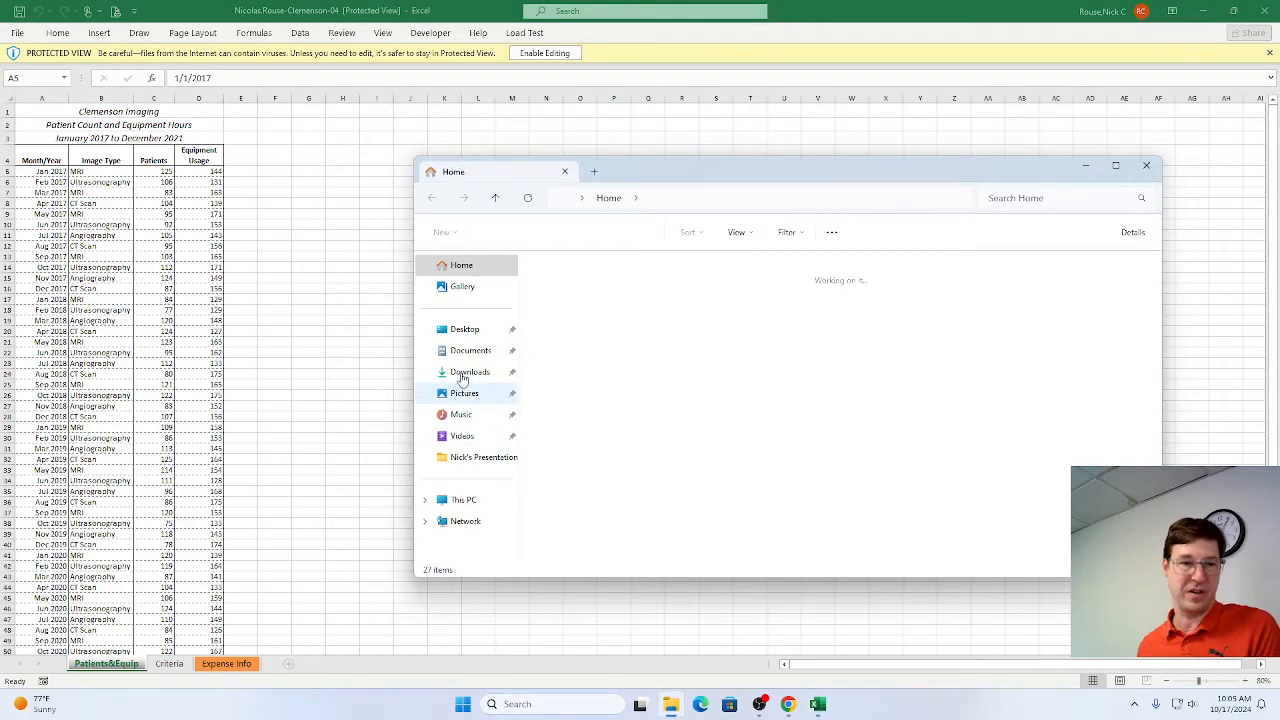
click(463, 374)
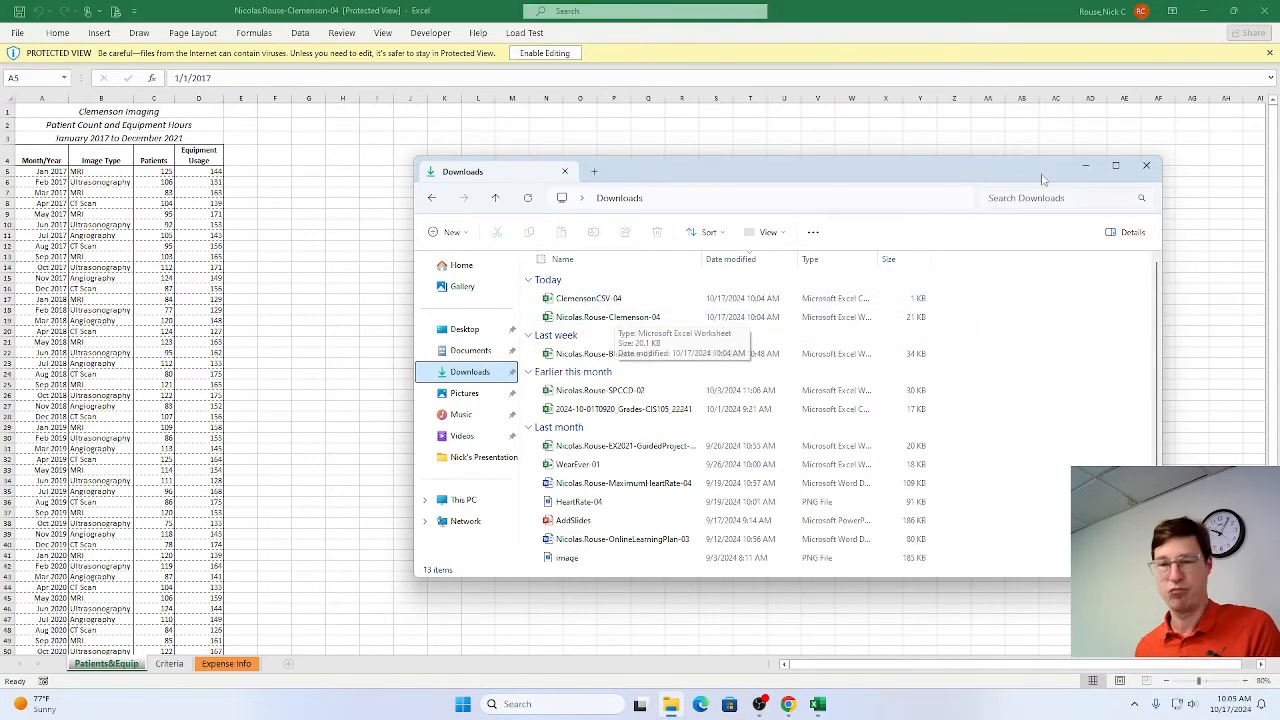
click(1146, 165)
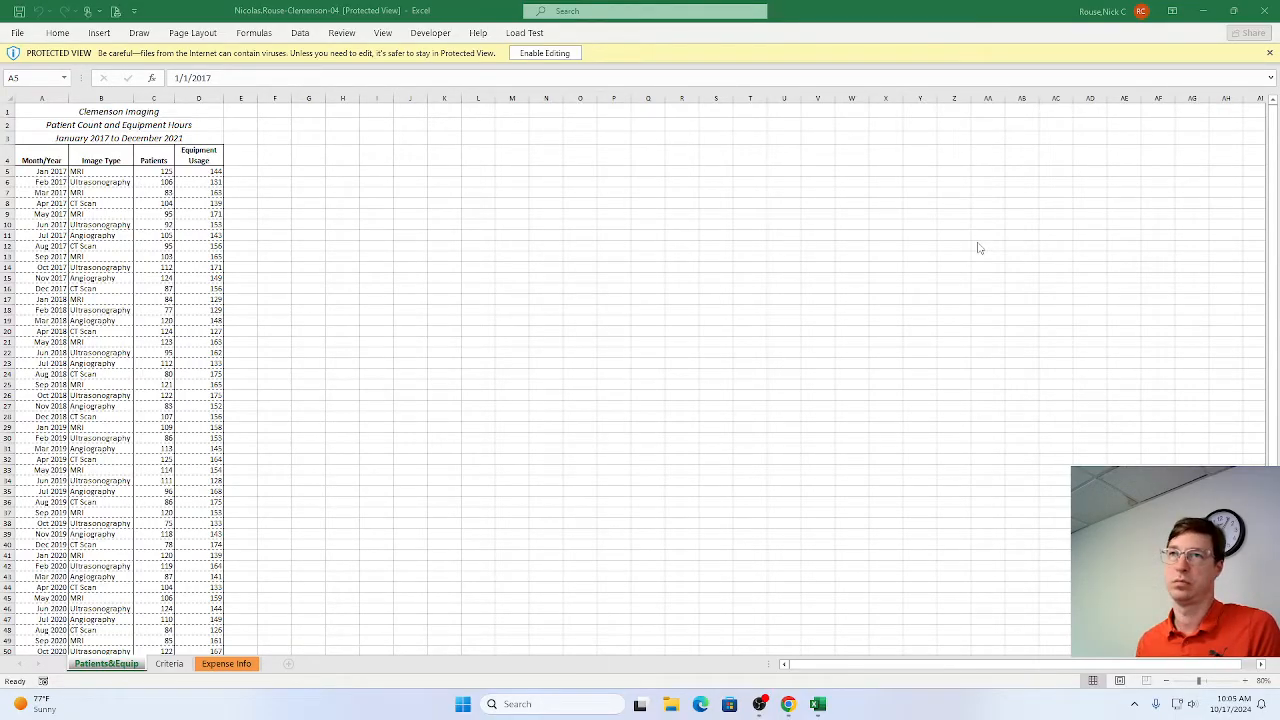
Enable editing of the protected Clemenson-04 workbook and set the Patients&Equip sheet's zoom to 180%.
click(547, 58)
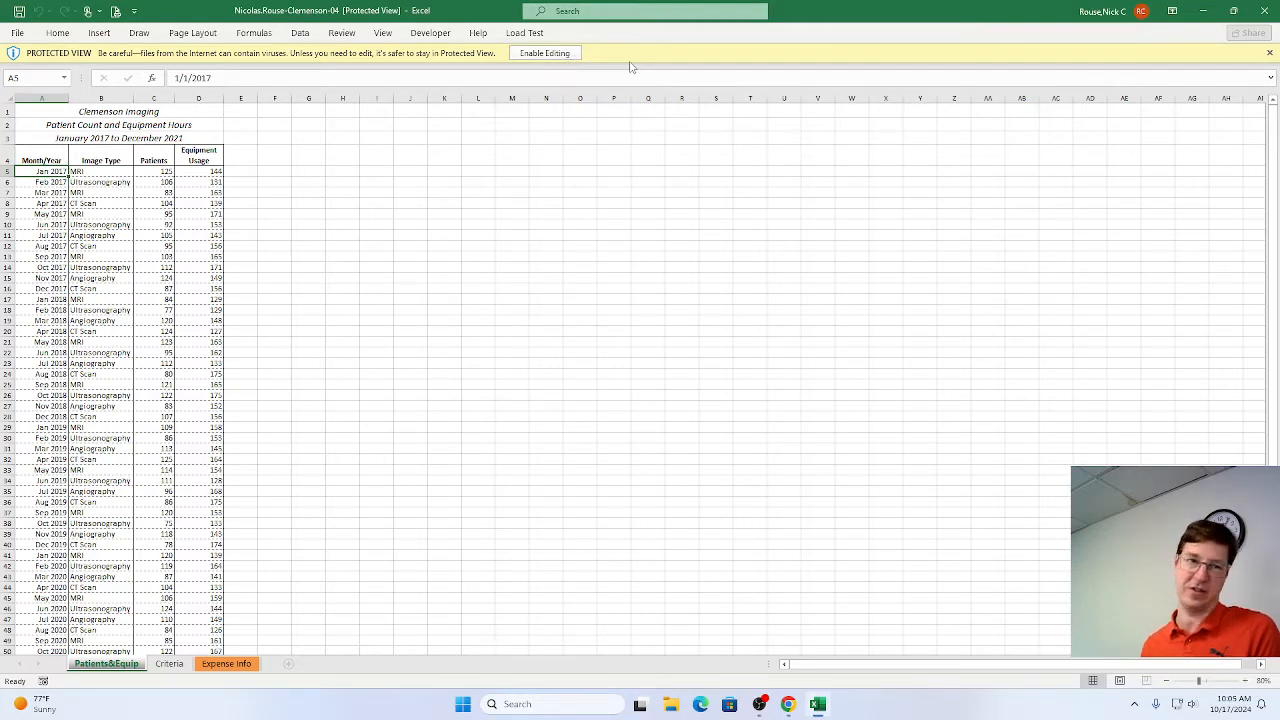
click(549, 57)
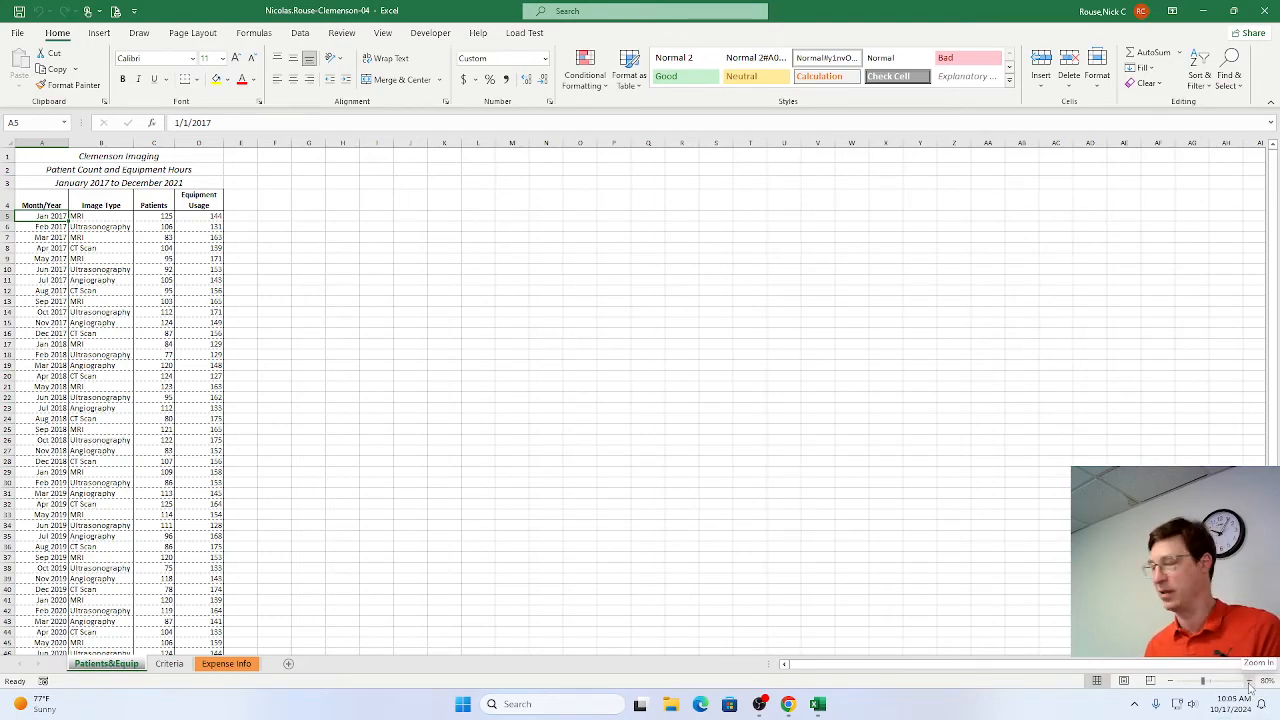
click(1249, 681)
click(1249, 681)
click(1249, 681)
click(1249, 681)
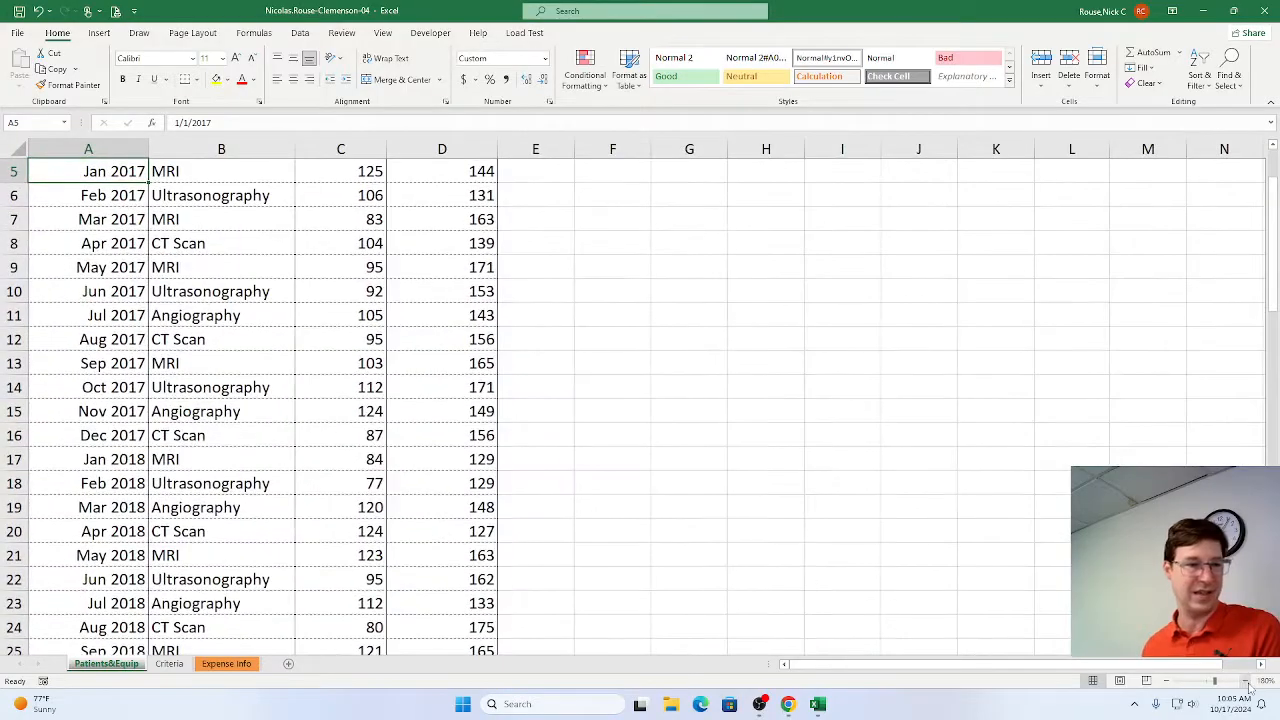
scroll(993, 533, up, 2)
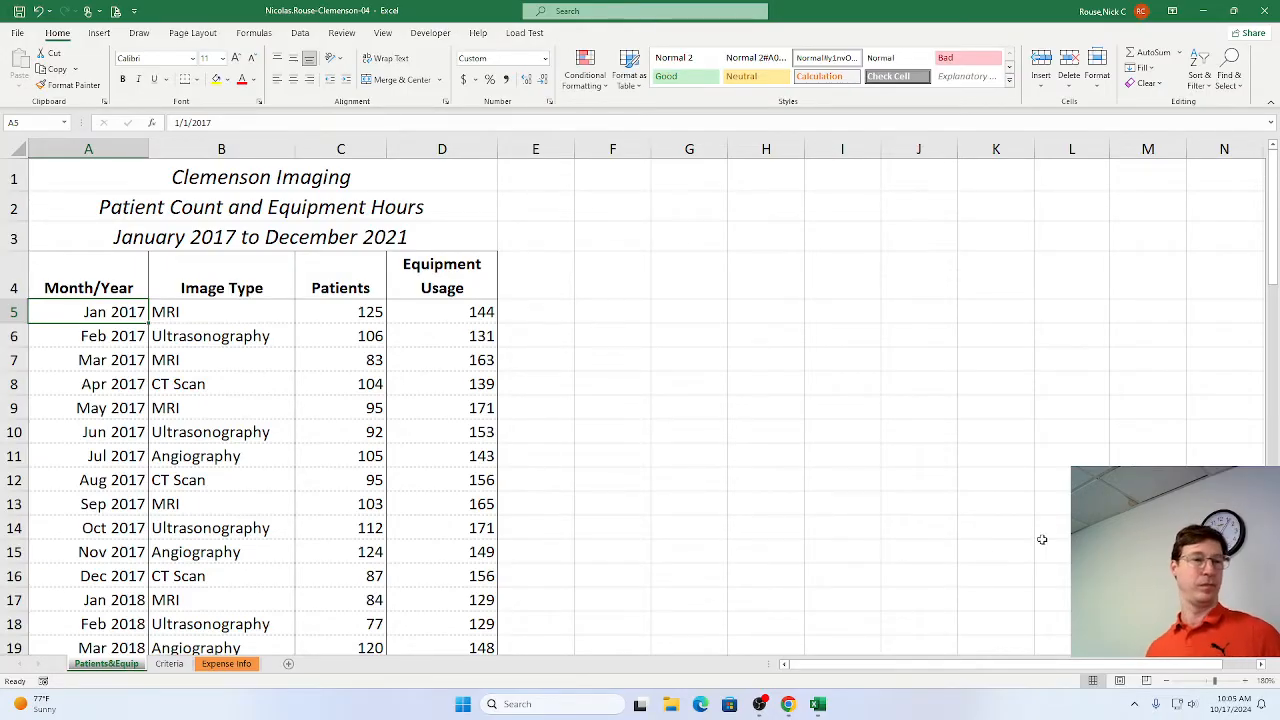
Switch to the SIMnet project instructions in Chrome and mark step 1, opening the start file, as complete.
mouse_move(789, 706)
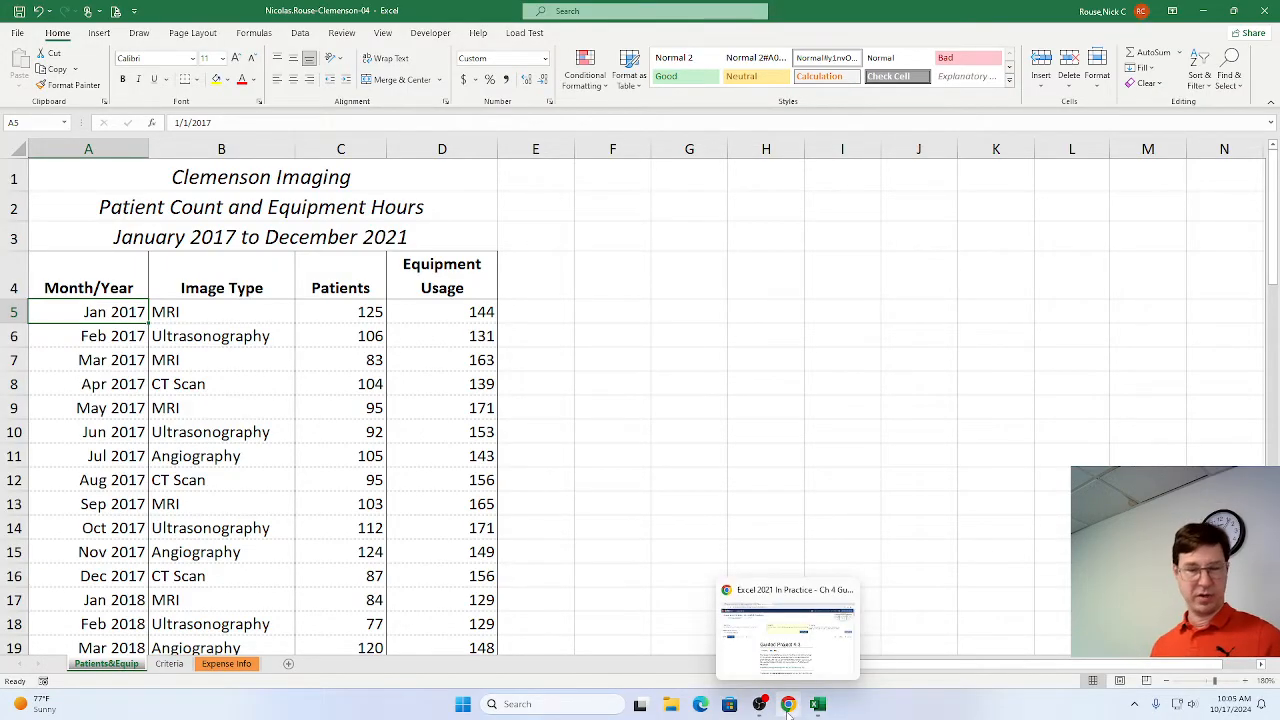
key(alt+Tab)
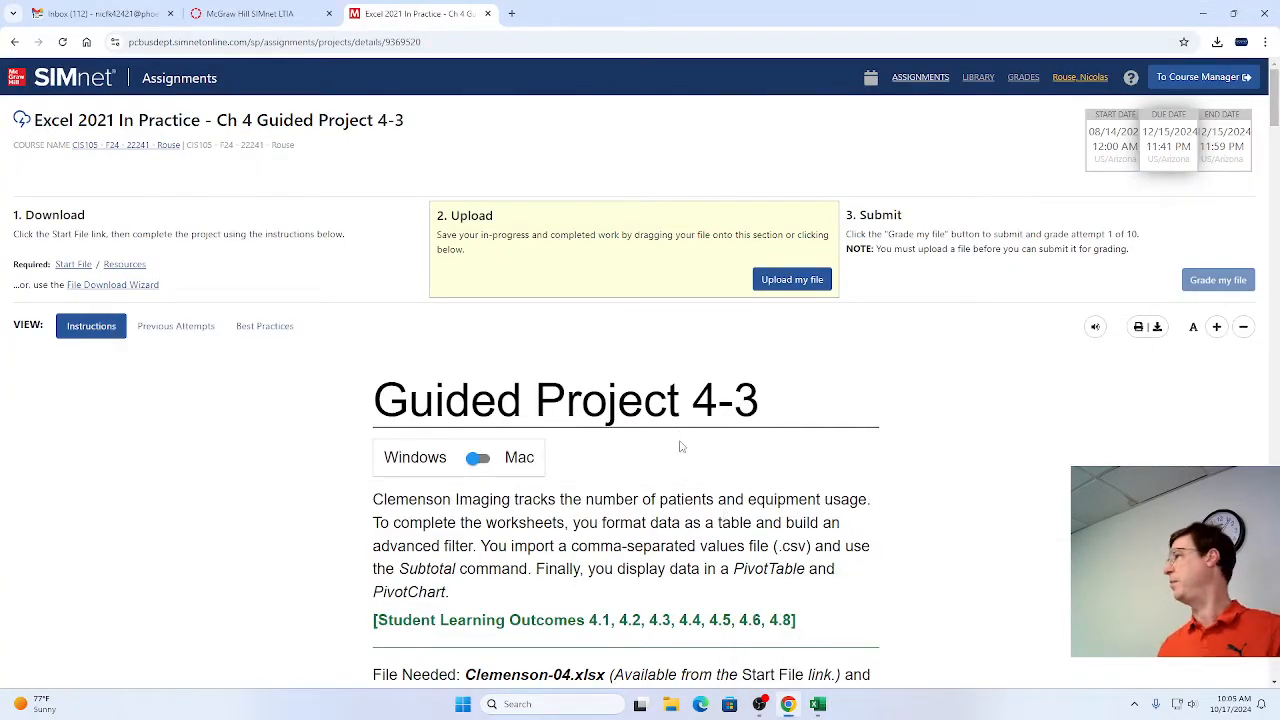
scroll(688, 450, down, 1)
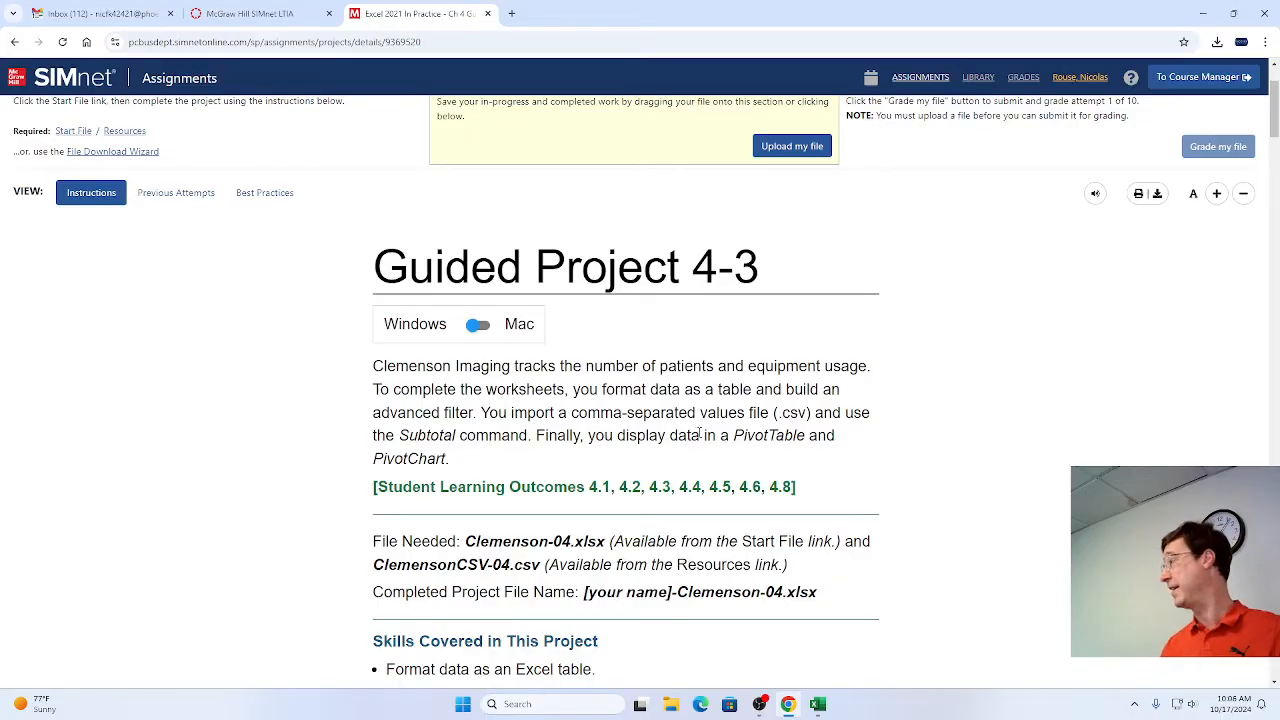
scroll(700, 436, down, 1)
scroll(702, 436, down, 8)
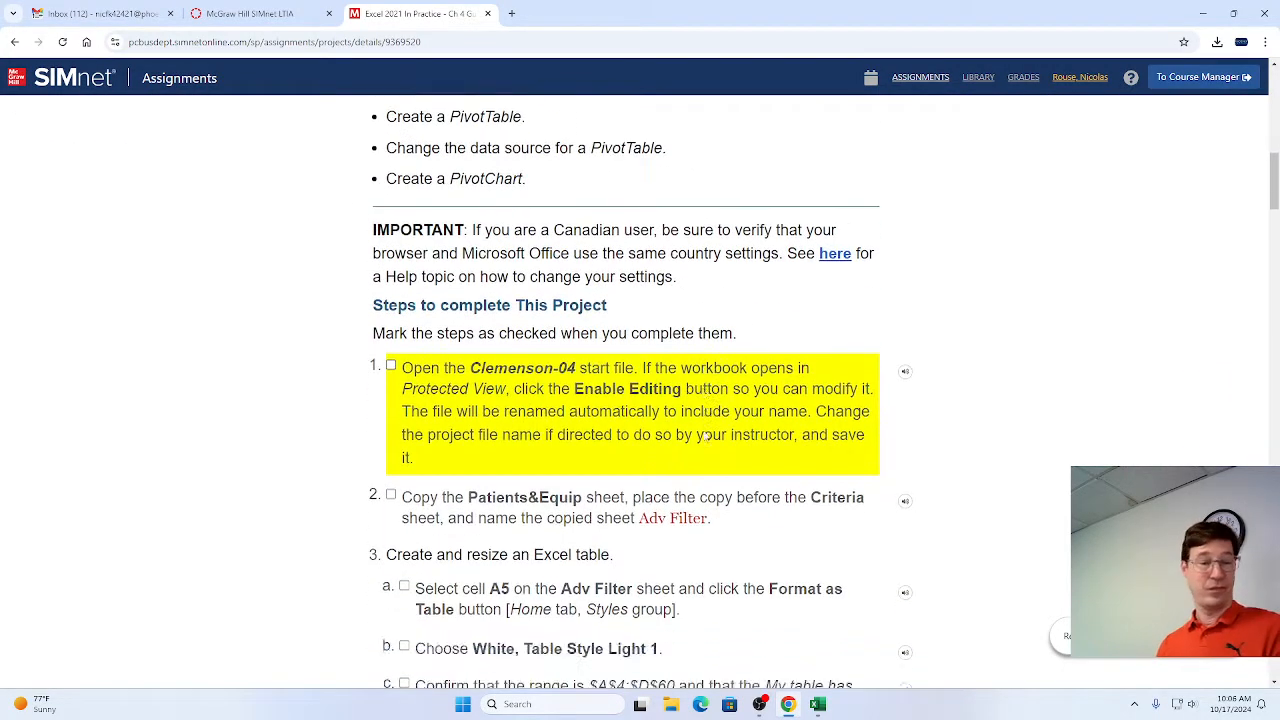
scroll(704, 436, down, 1)
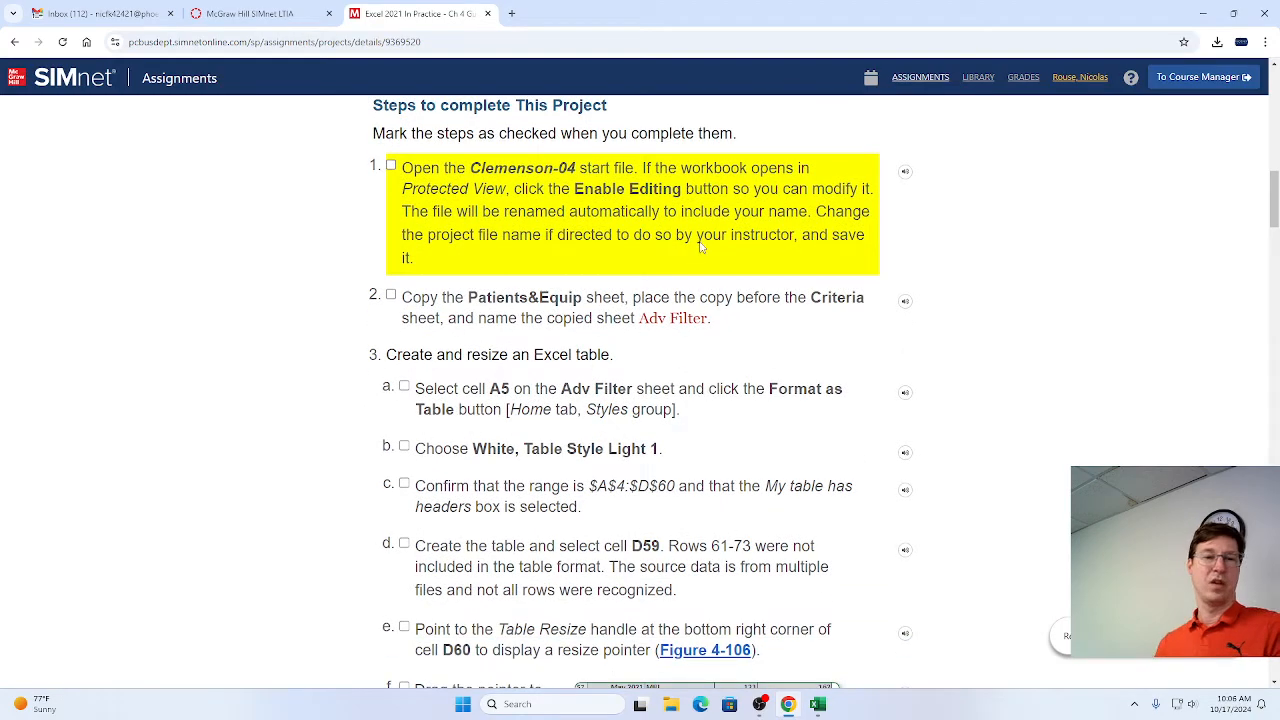
click(391, 165)
scroll(505, 277, down, 2)
scroll(508, 258, up, 1)
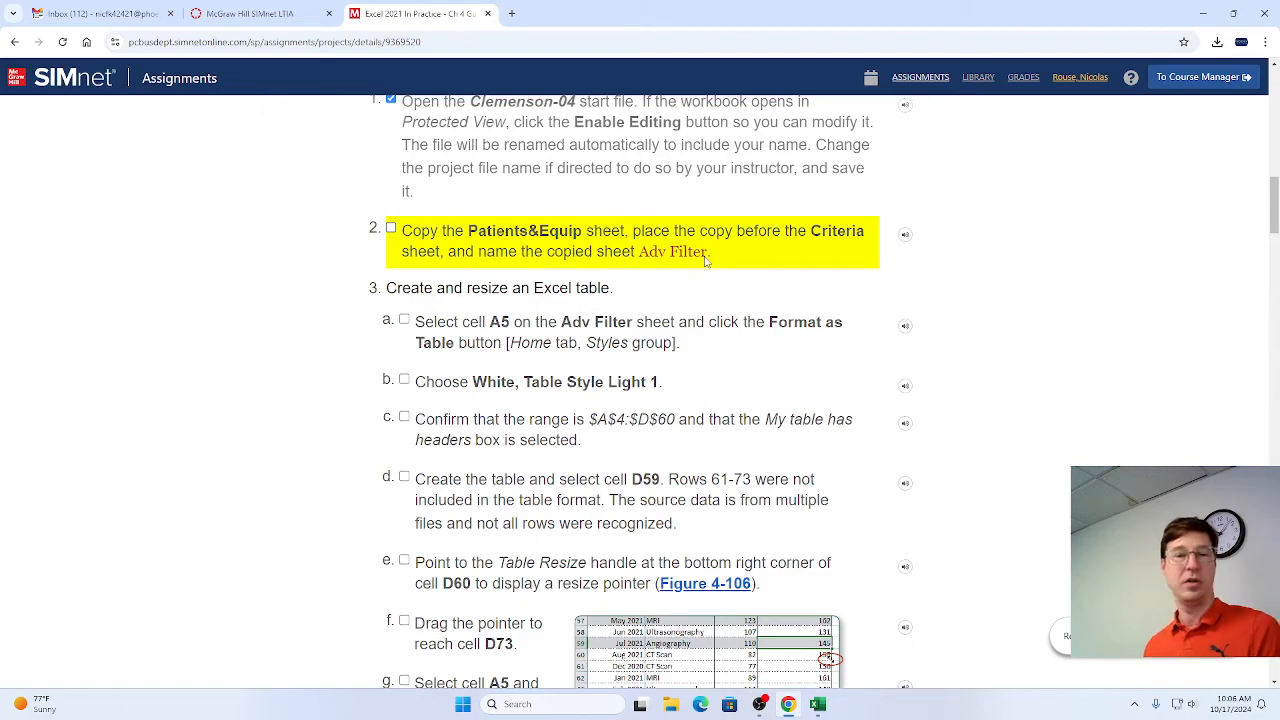
Switch to Excel and create a copy of the Patients&Equip sheet, placed before the Criteria sheet.
key(alt+Tab)
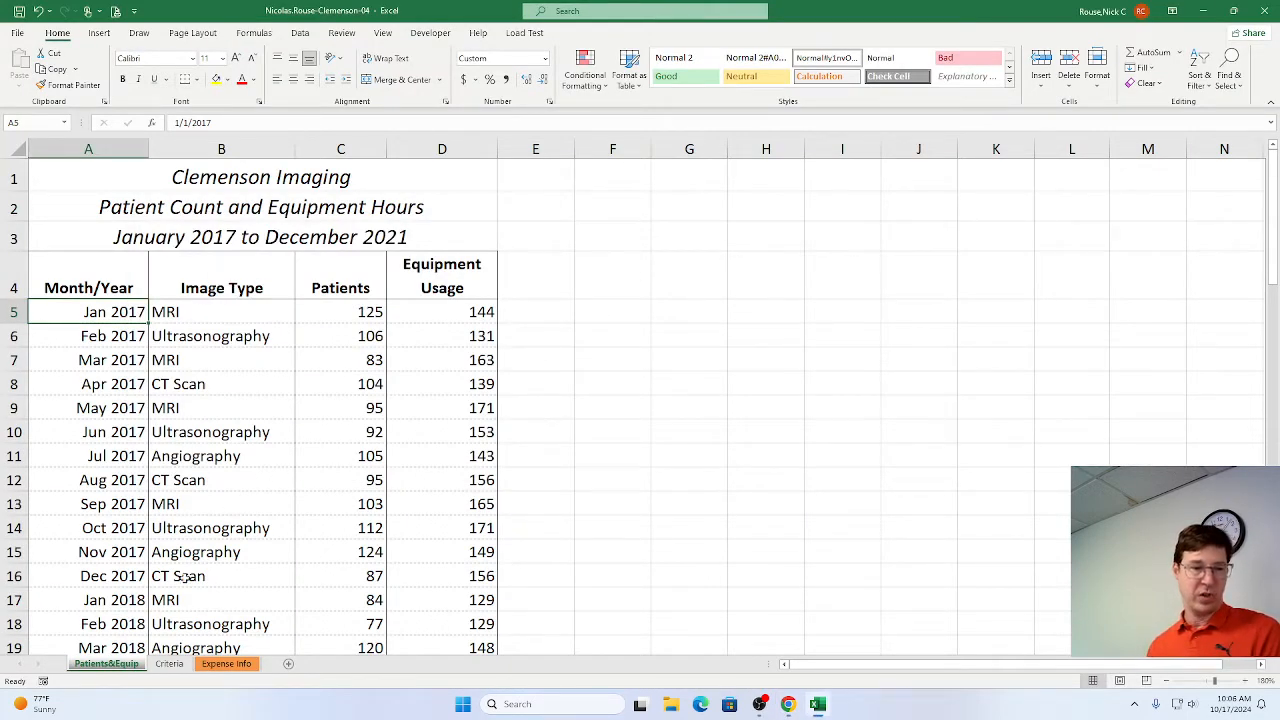
right_click(104, 665)
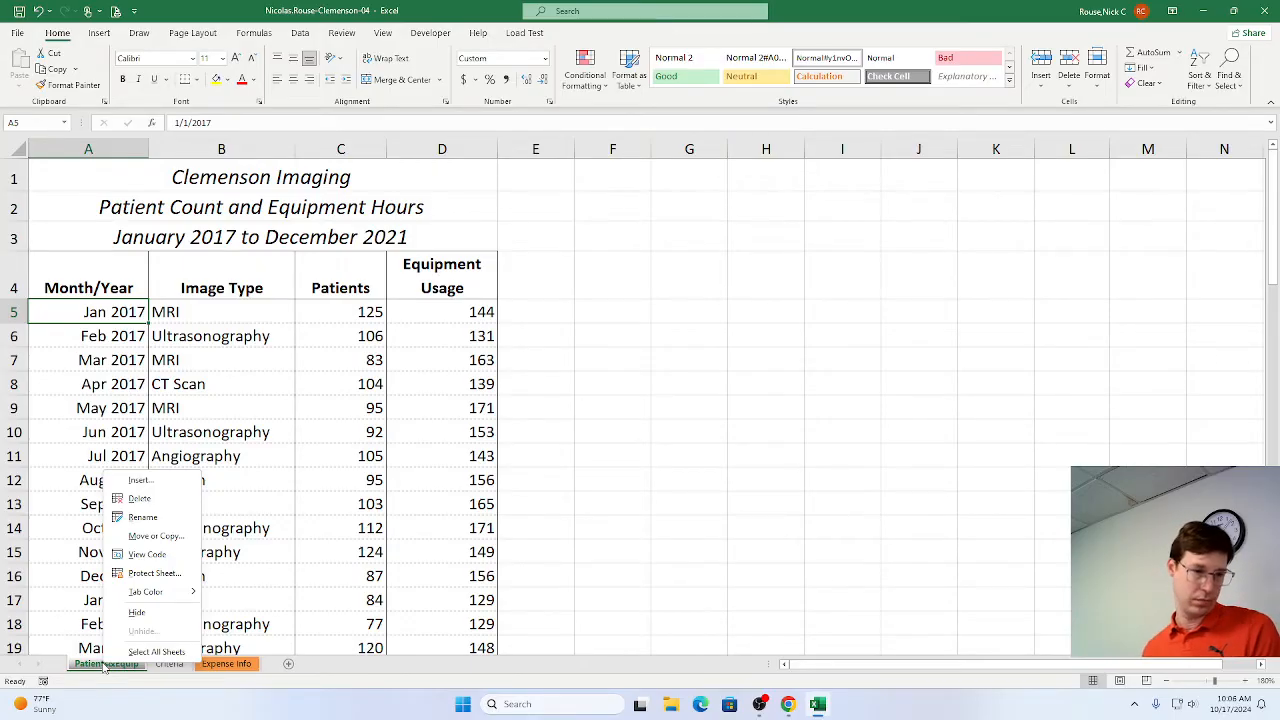
click(149, 537)
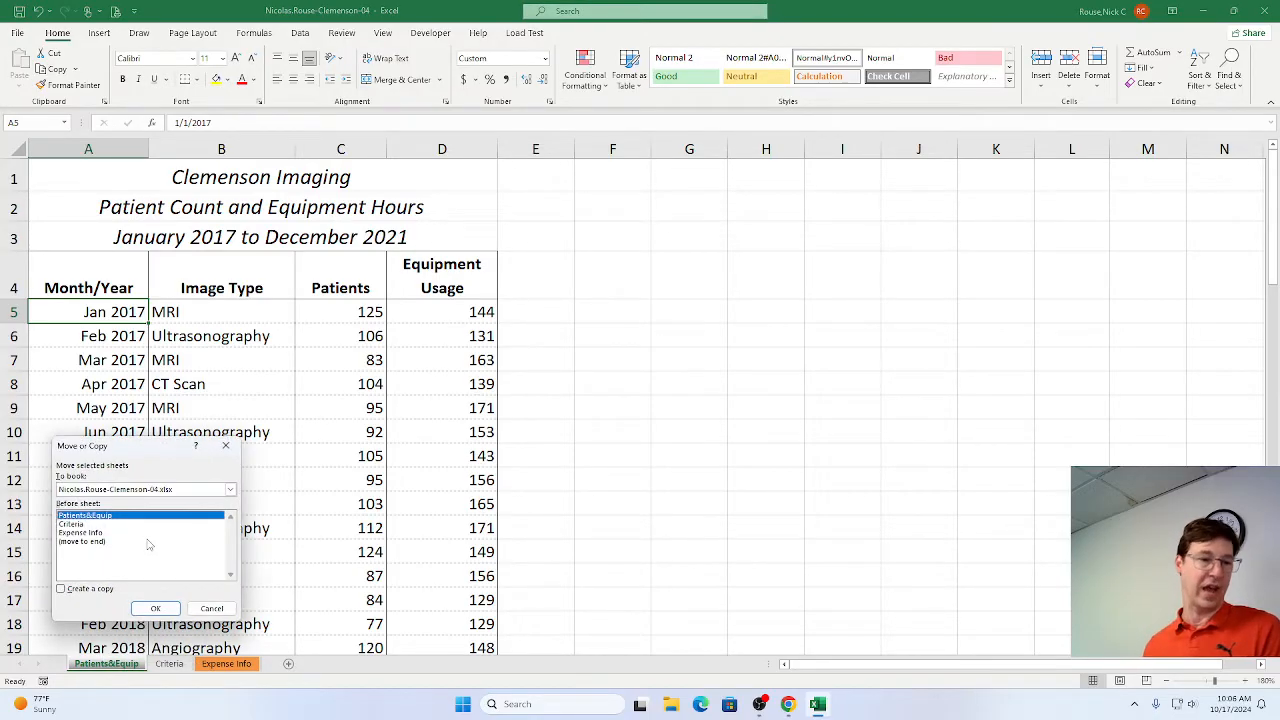
click(61, 589)
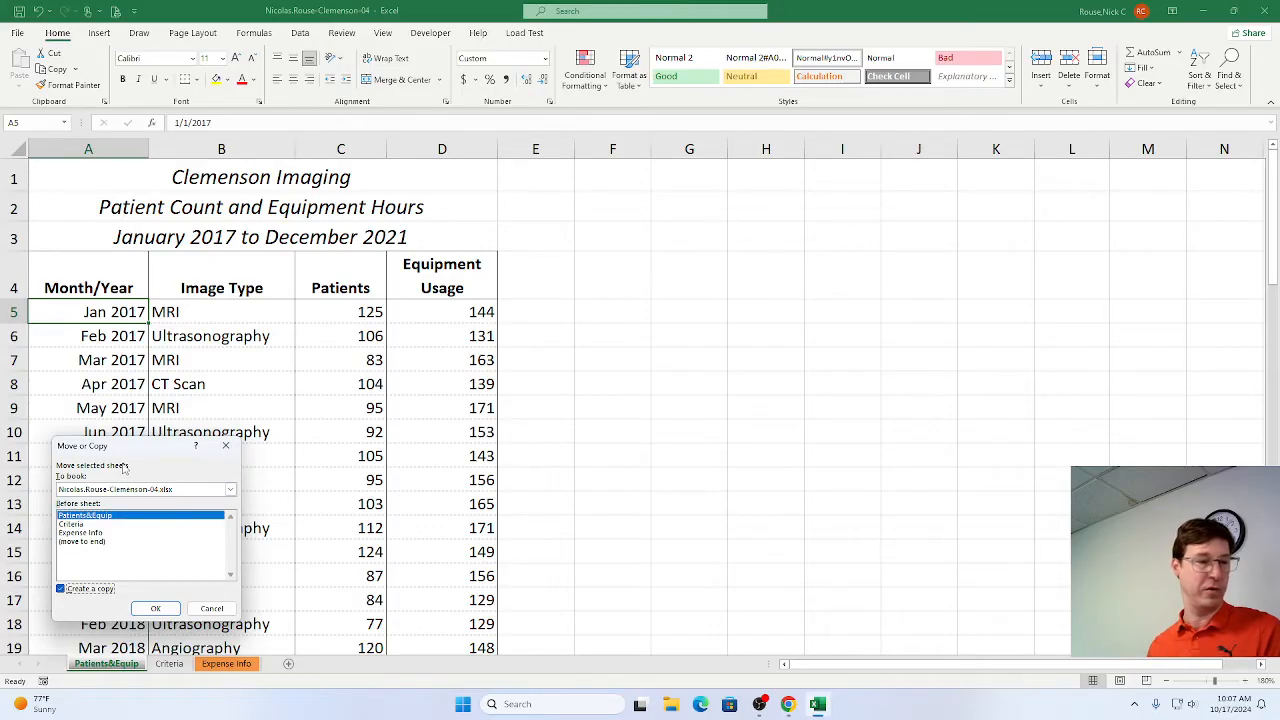
drag(123, 447, 641, 293)
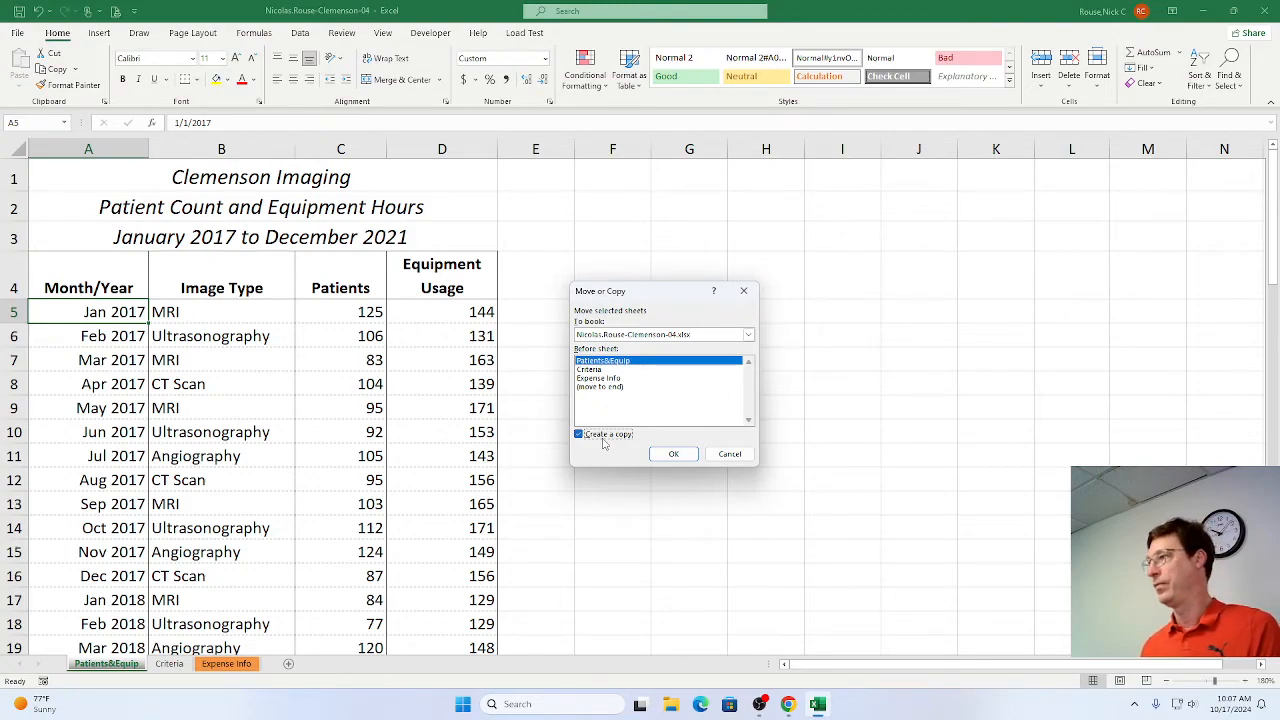
click(589, 369)
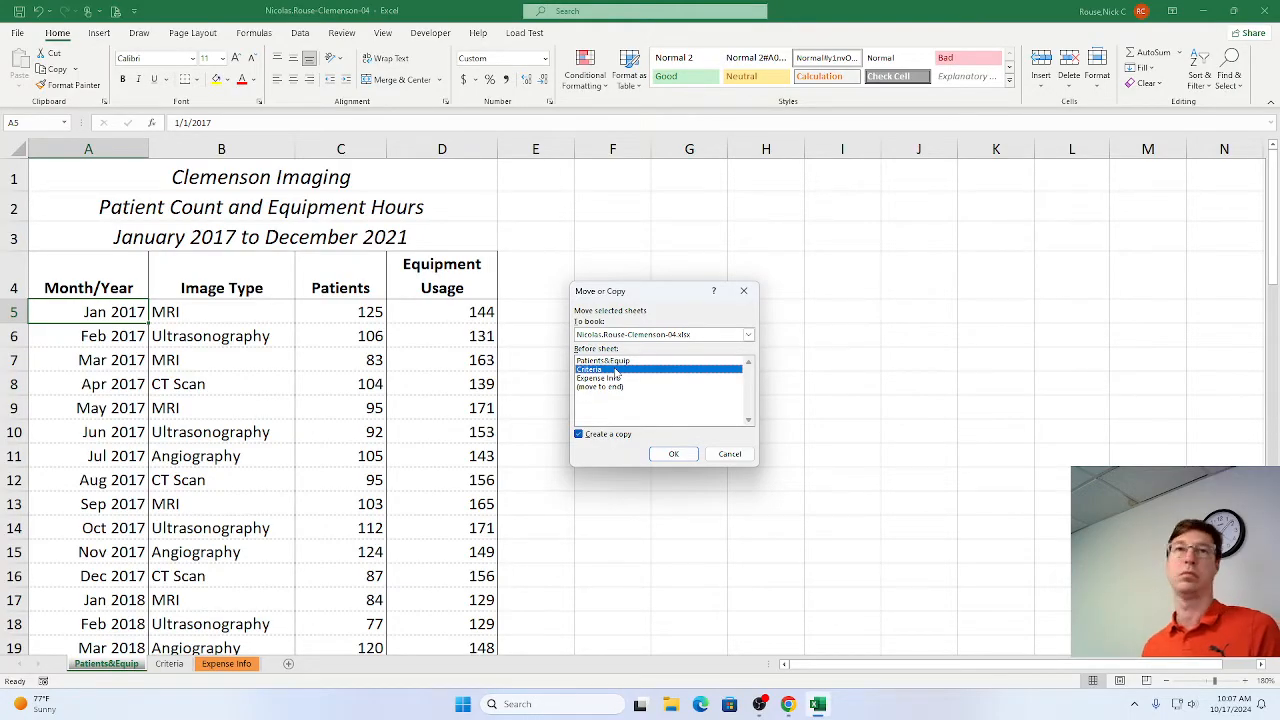
click(670, 456)
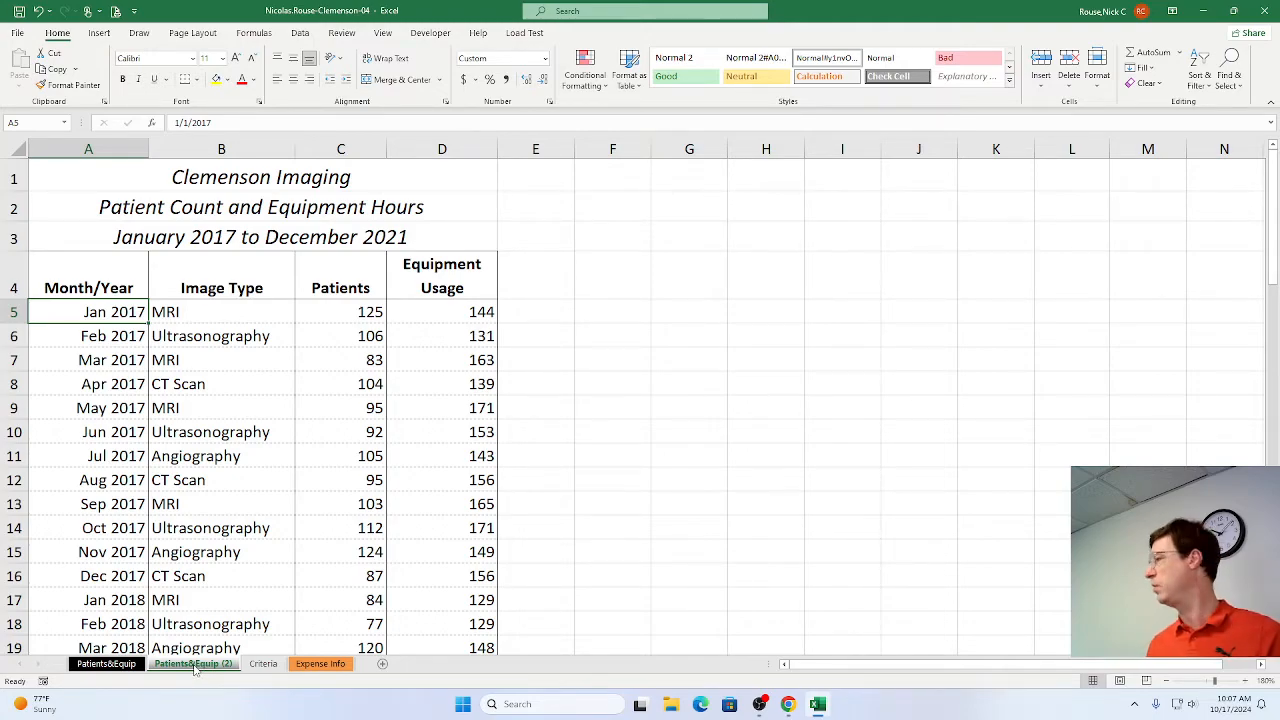
Rename the copied Patients&Equip sheet as Adv Filter.
double_click(195, 664)
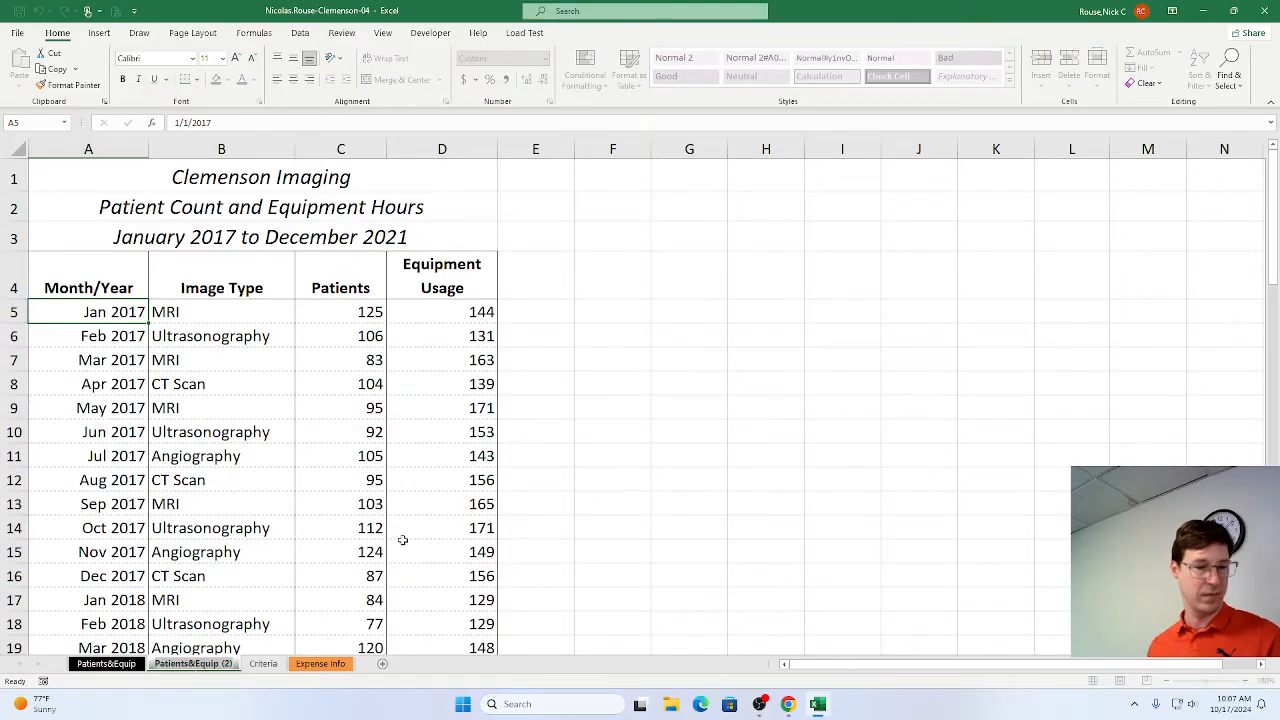
text(Adv)
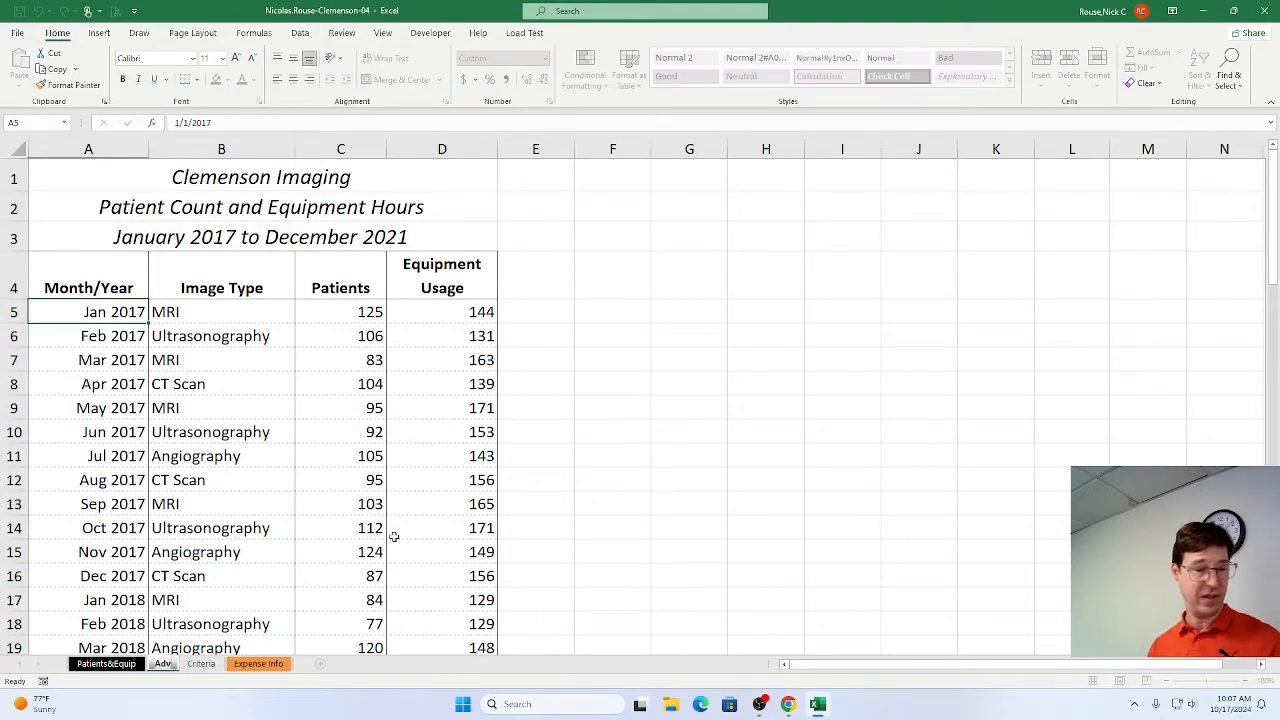
text( Filter)
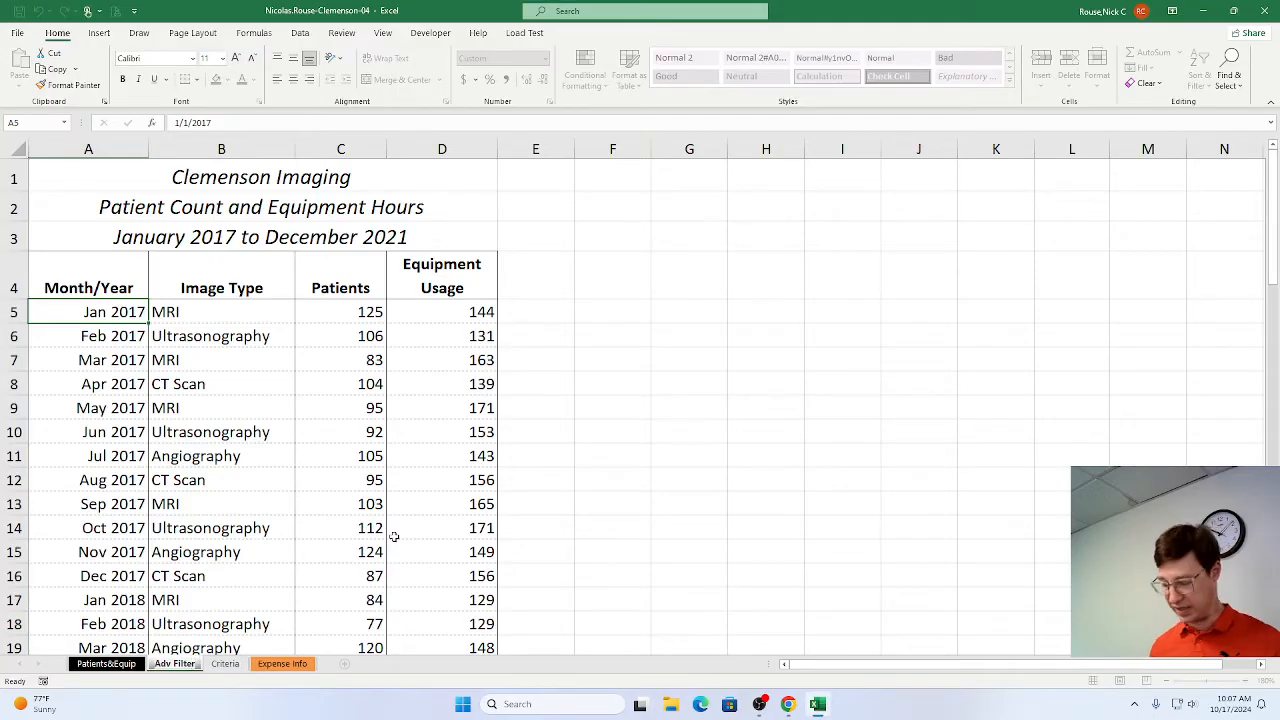
key(Return)
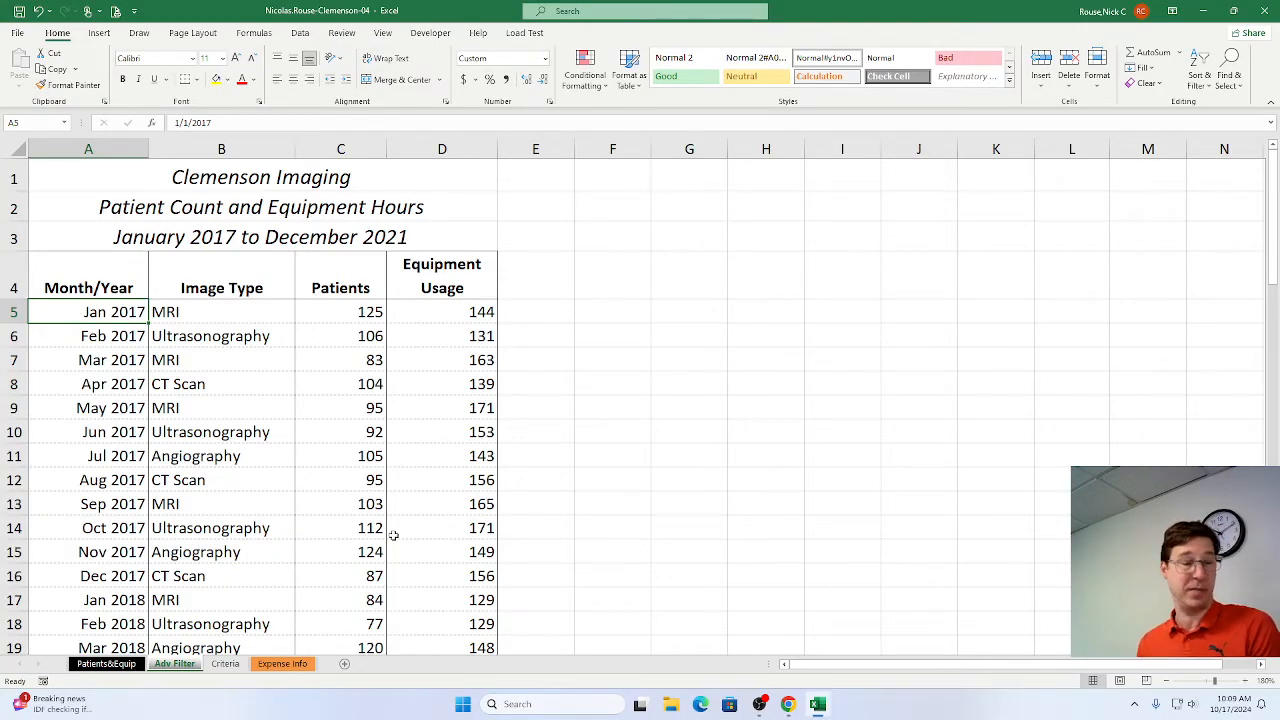
Switch to the SIMnet instructions in Chrome, mark step 2 as complete and read the table-creation steps.
key(alt+Tab)
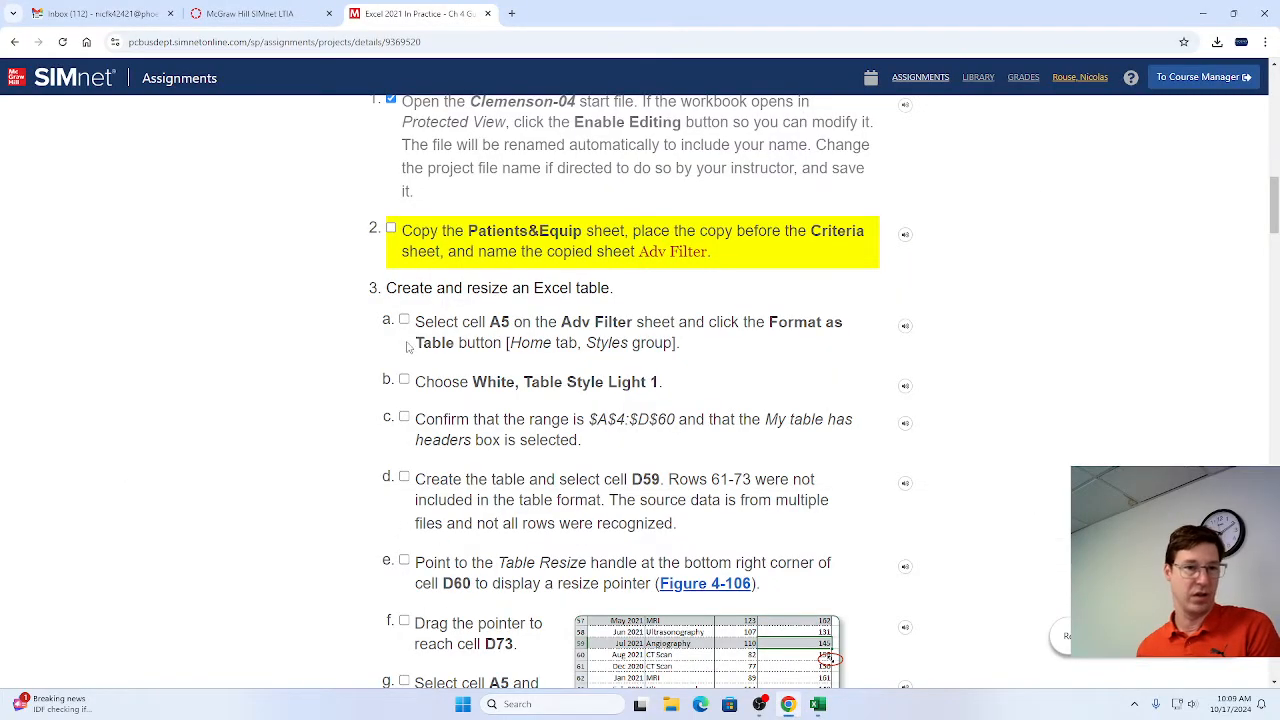
click(391, 228)
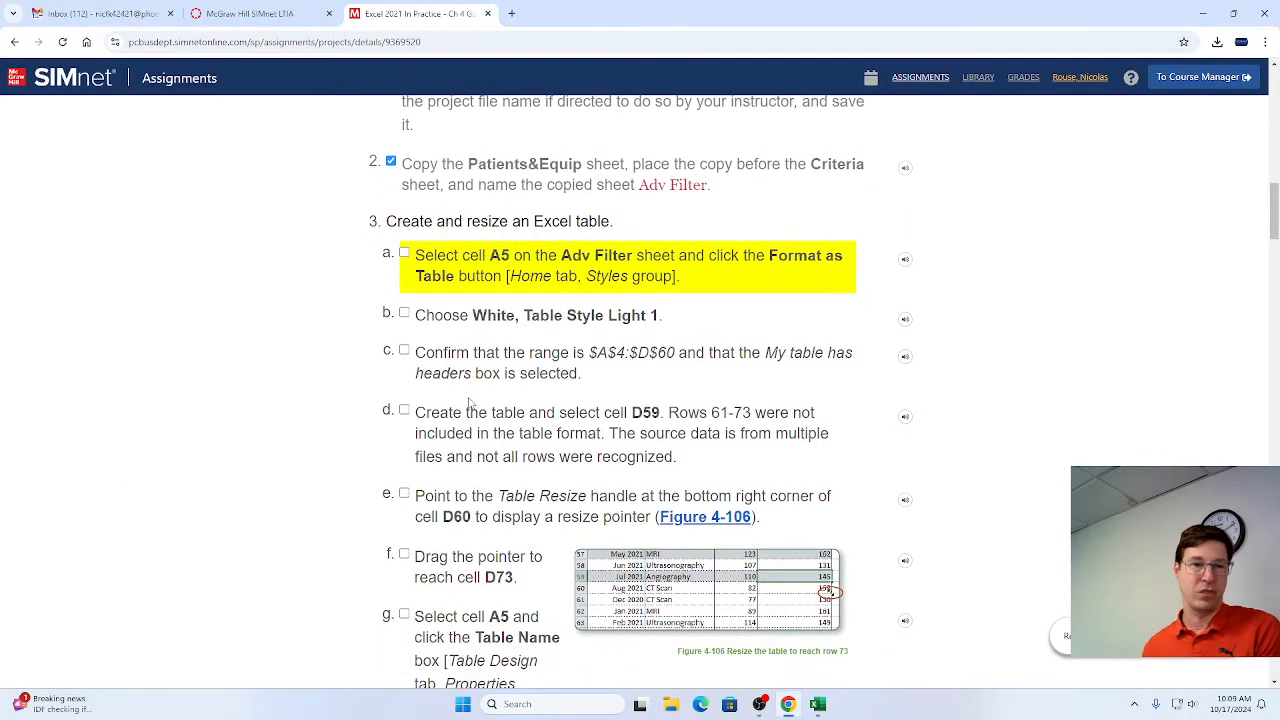
scroll(470, 401, down, 1)
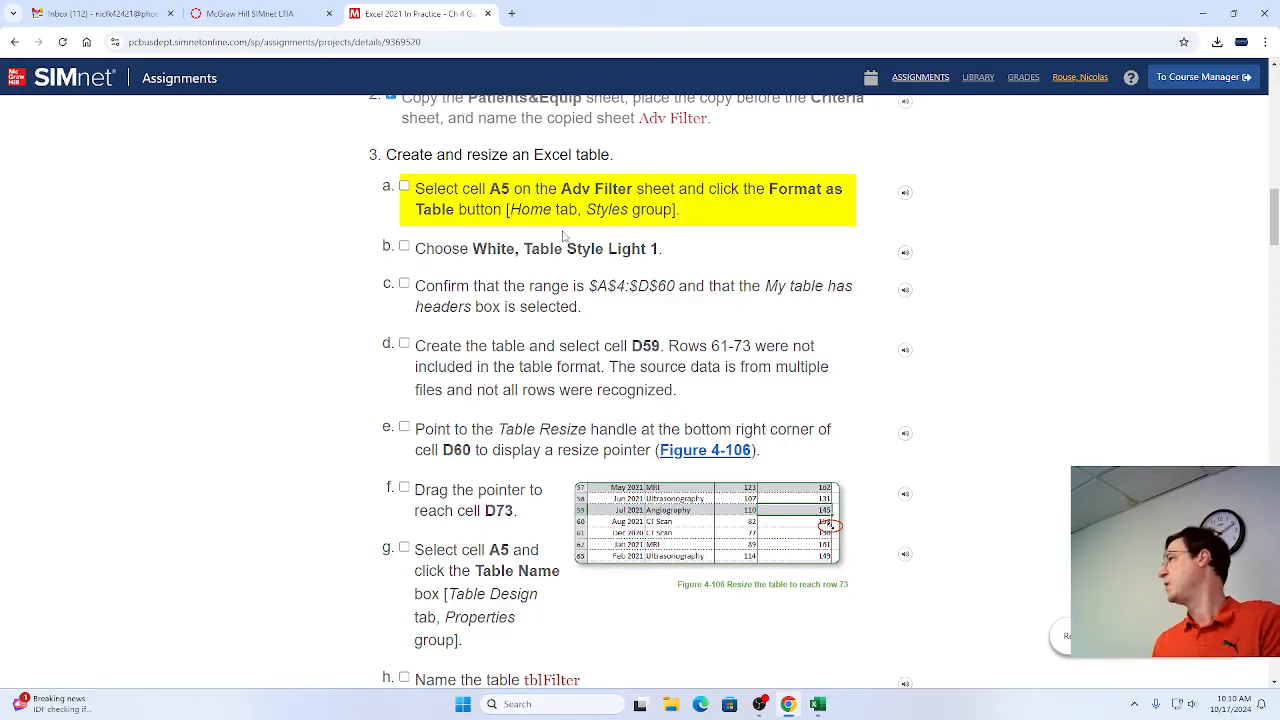
Switch to Excel and start formatting the data range at cell A5 of Adv Filter as a table with White, Table Style Light 1.
key(alt+Tab)
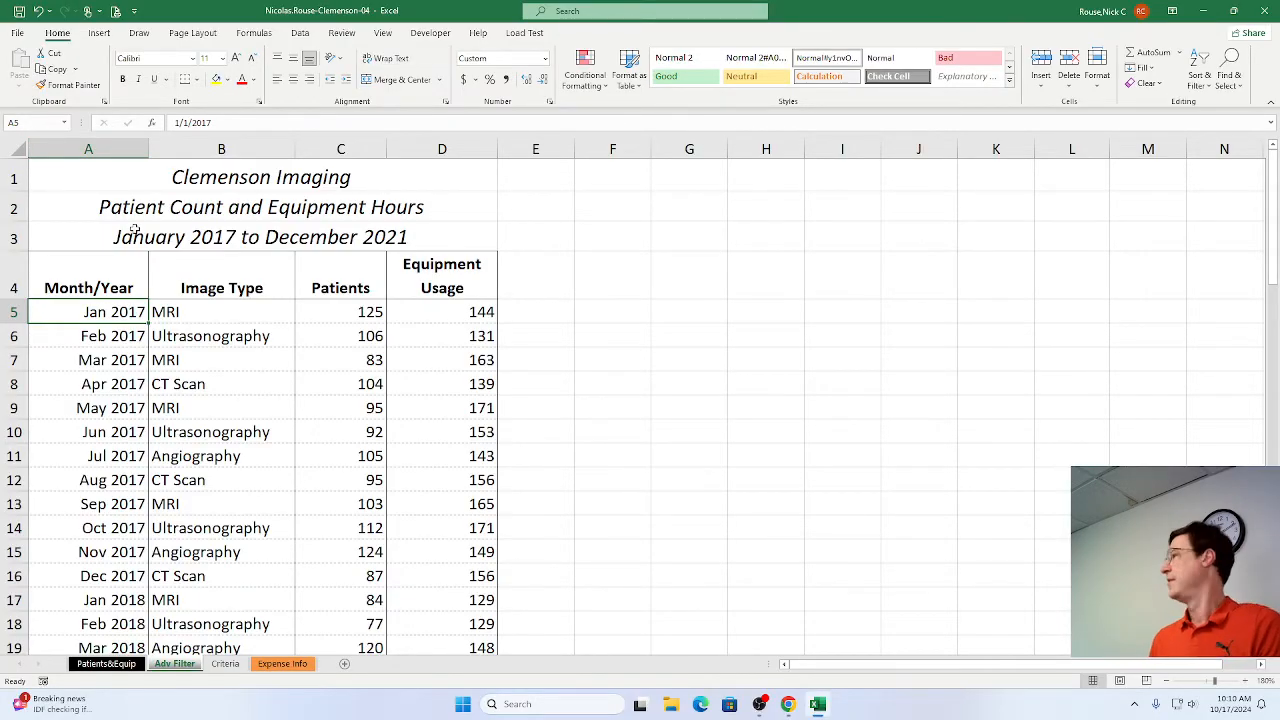
key(alt+Tab)
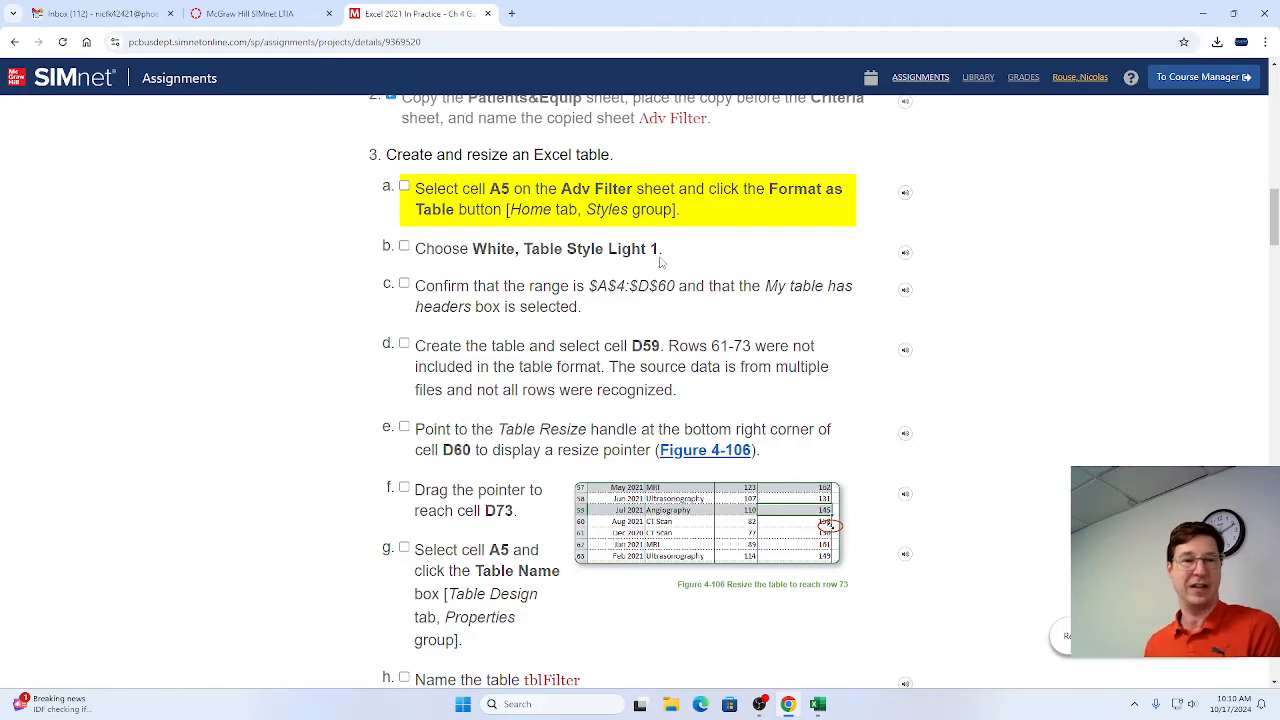
key(alt+Tab)
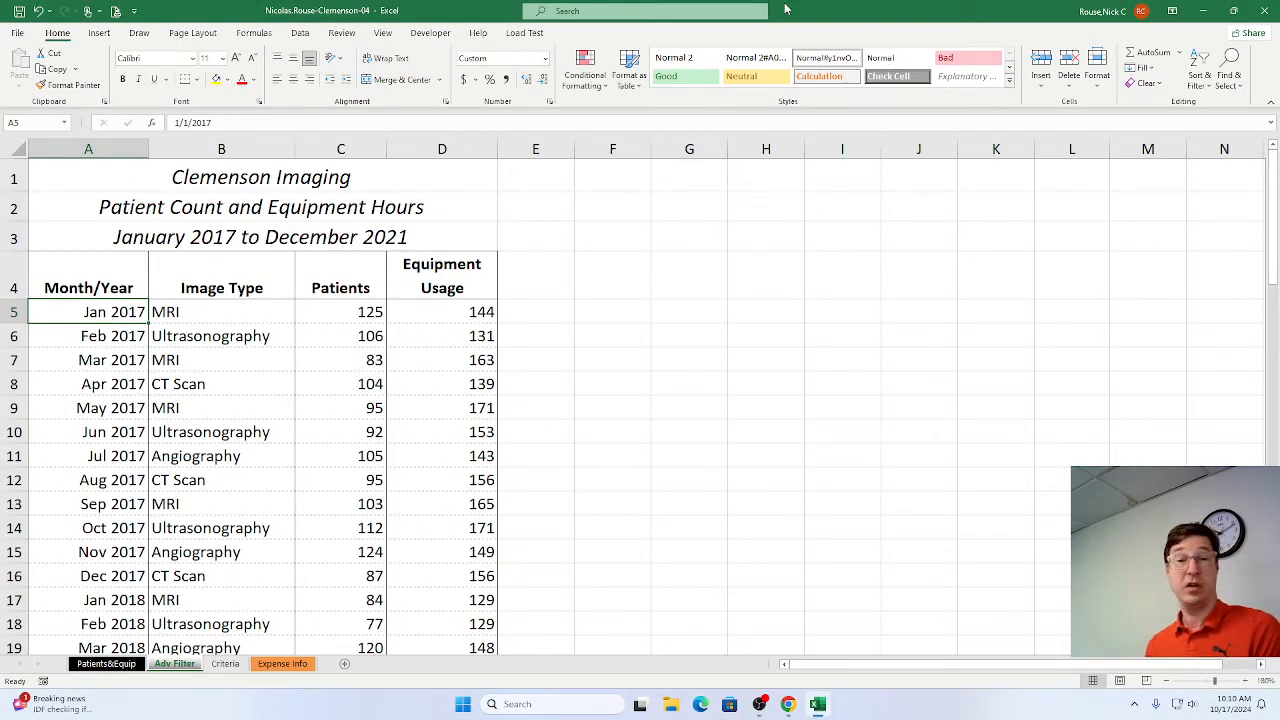
click(628, 87)
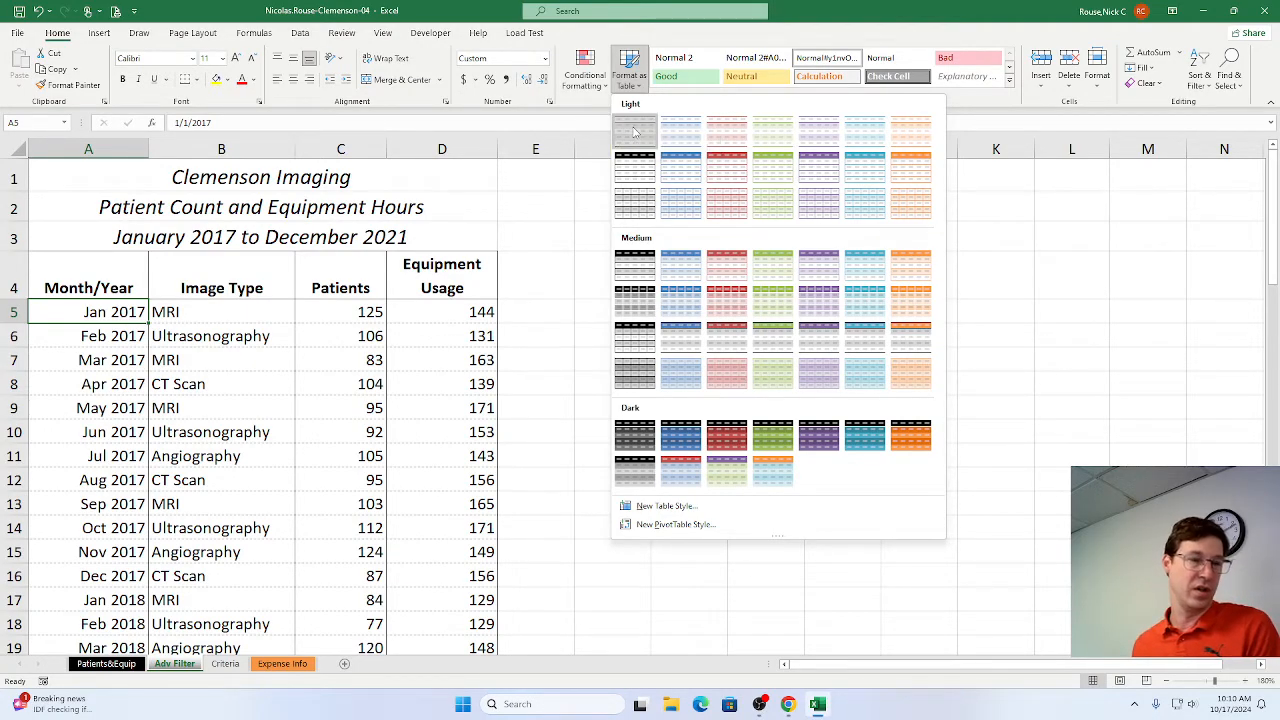
click(633, 131)
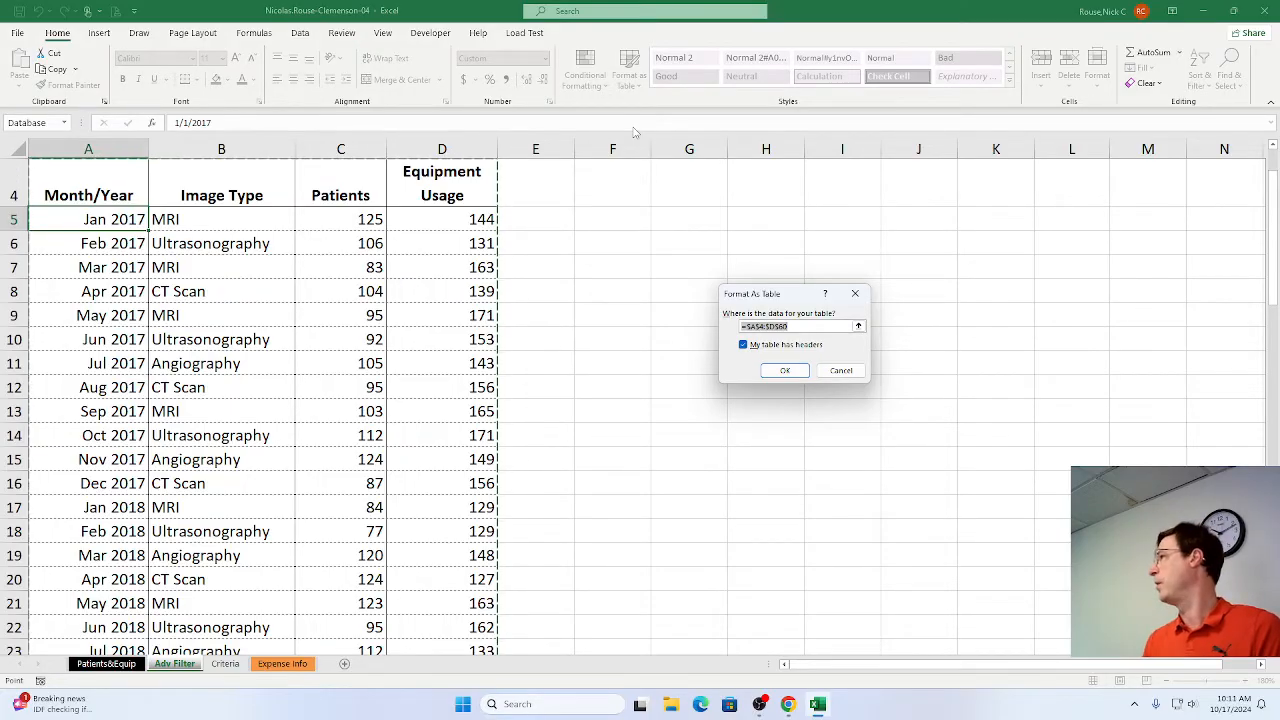
Switch to the SIMnet instructions in Chrome and mark steps 3a and 3b as complete.
key(alt+Tab)
key(alt+Tab)
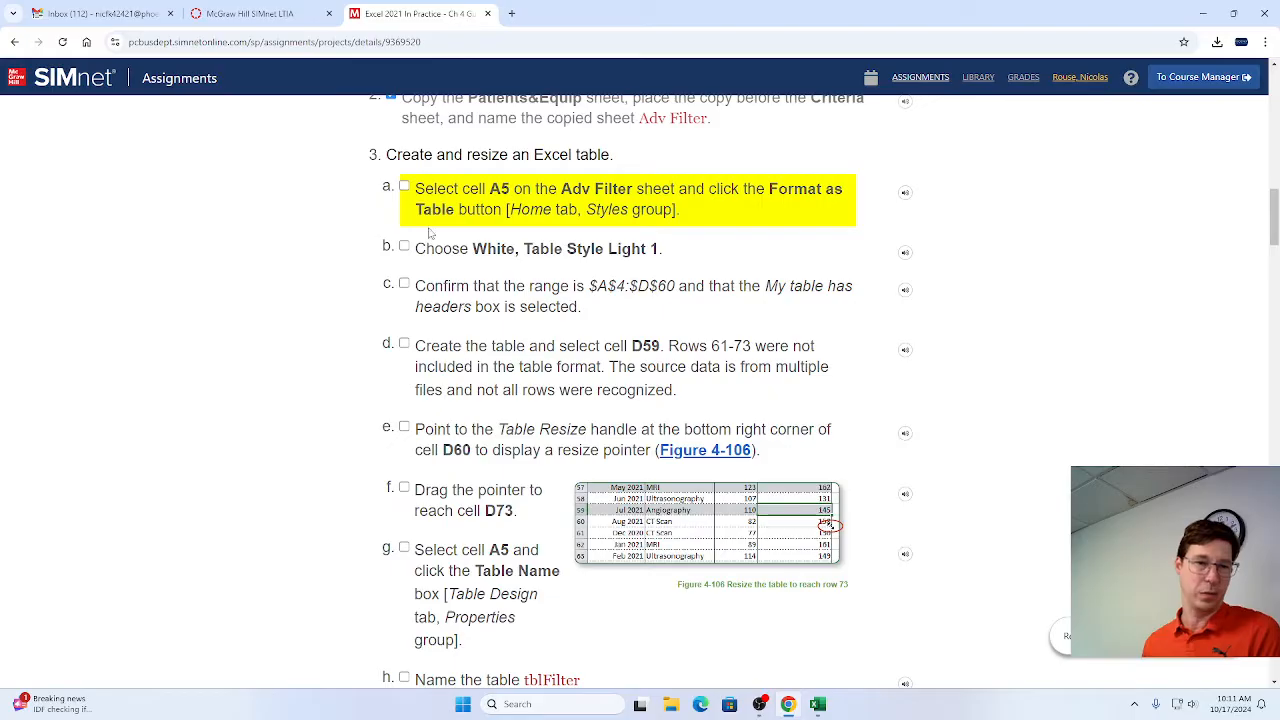
click(404, 187)
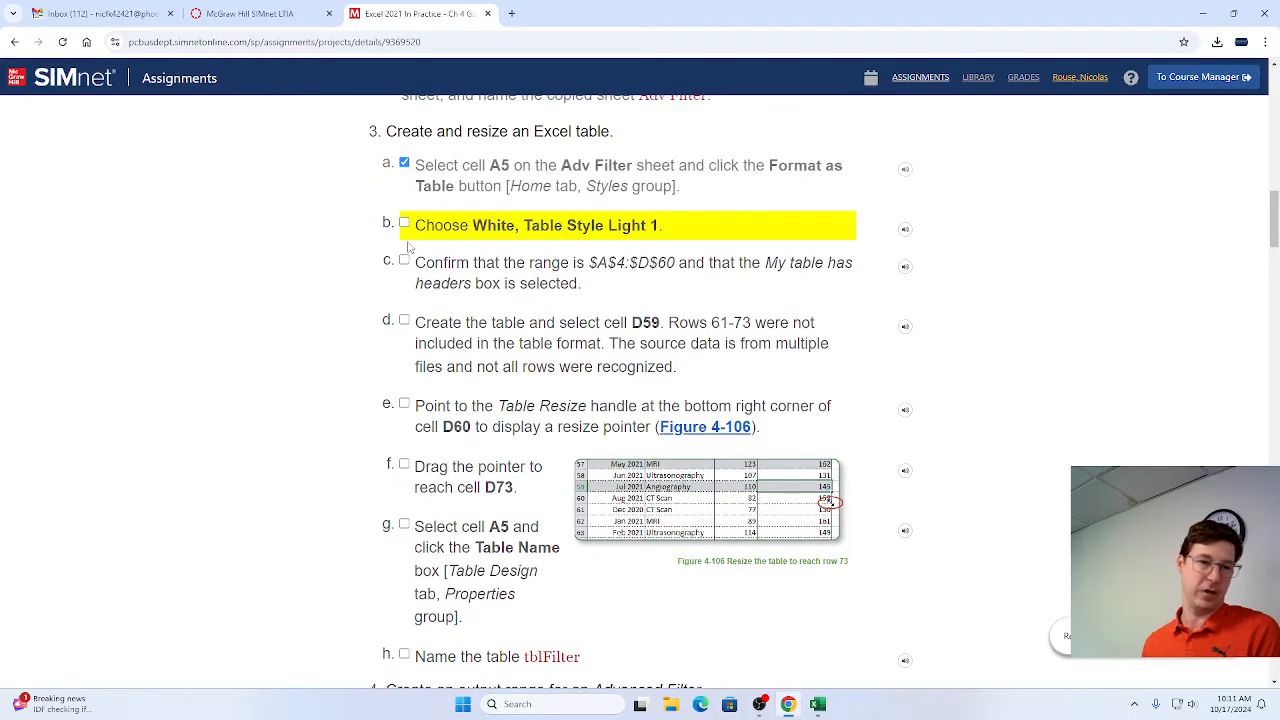
click(404, 224)
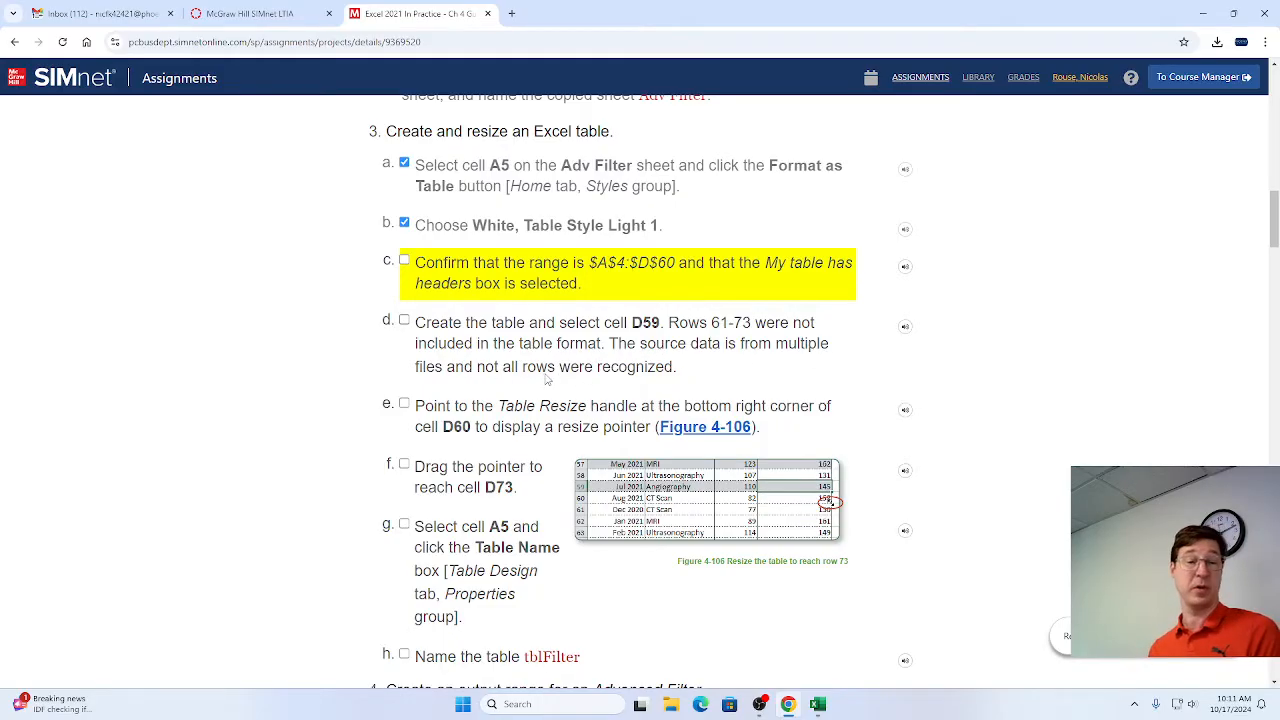
Switch to Excel and create the table from range $A$4:$D$60 with headers.
key(alt+Tab)
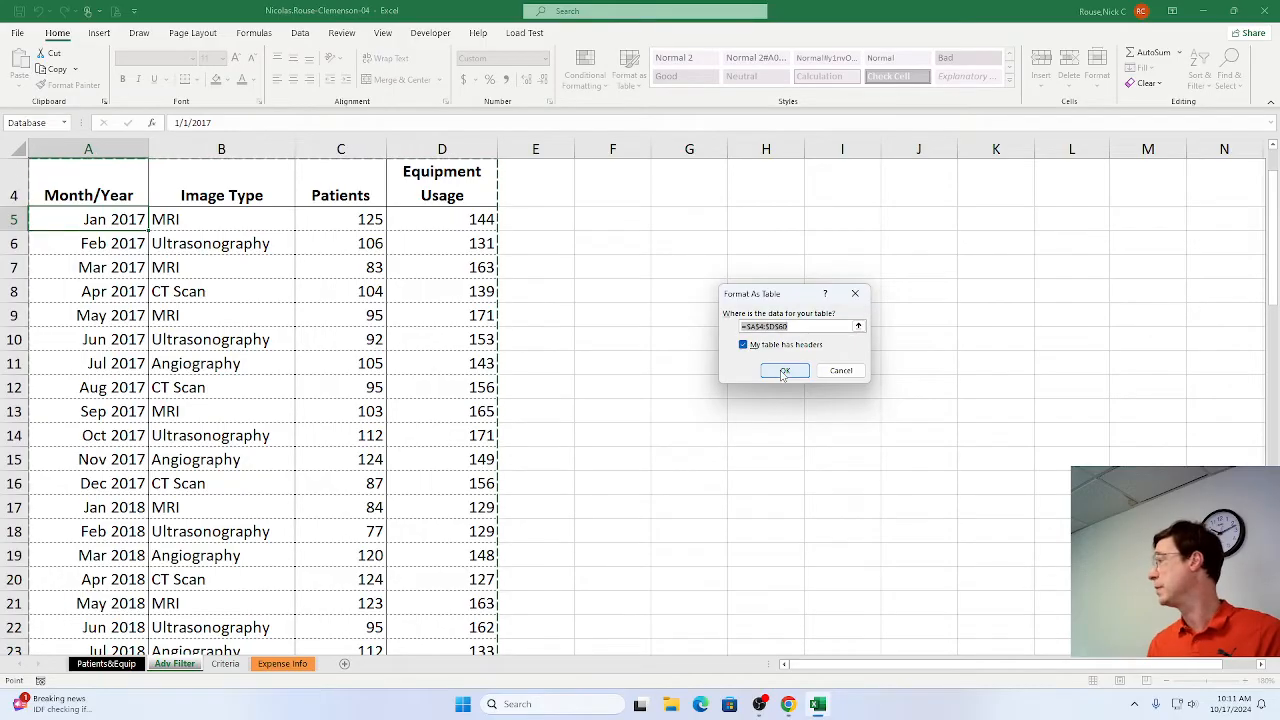
click(783, 372)
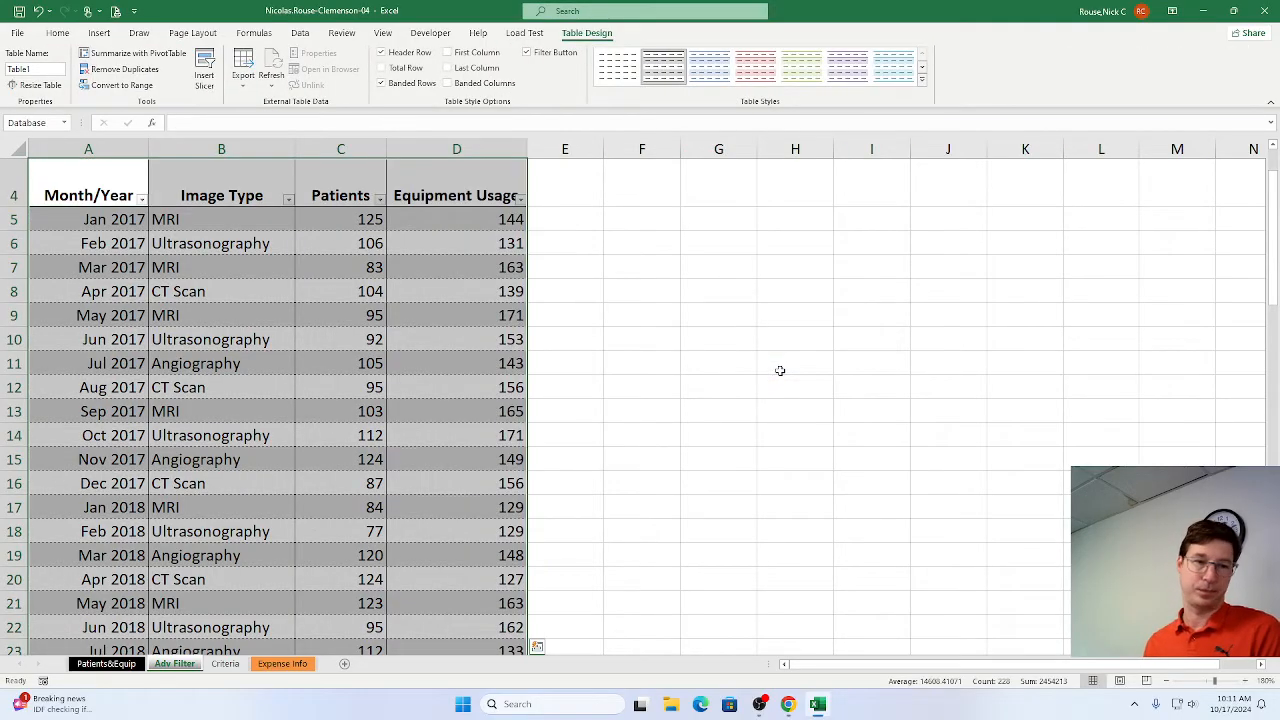
scroll(706, 443, up, 1)
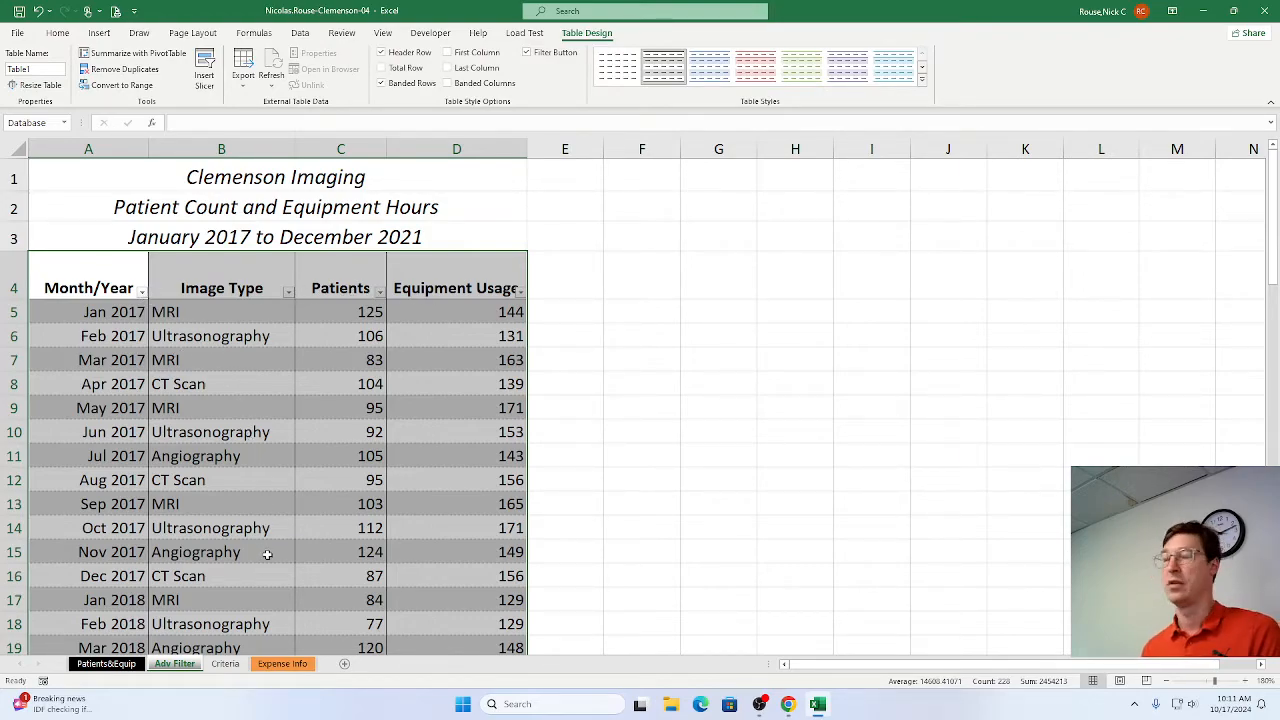
Switch to the SIMnet instructions in Chrome, mark step 3c as complete and read the table-resizing steps.
key(alt+Tab)
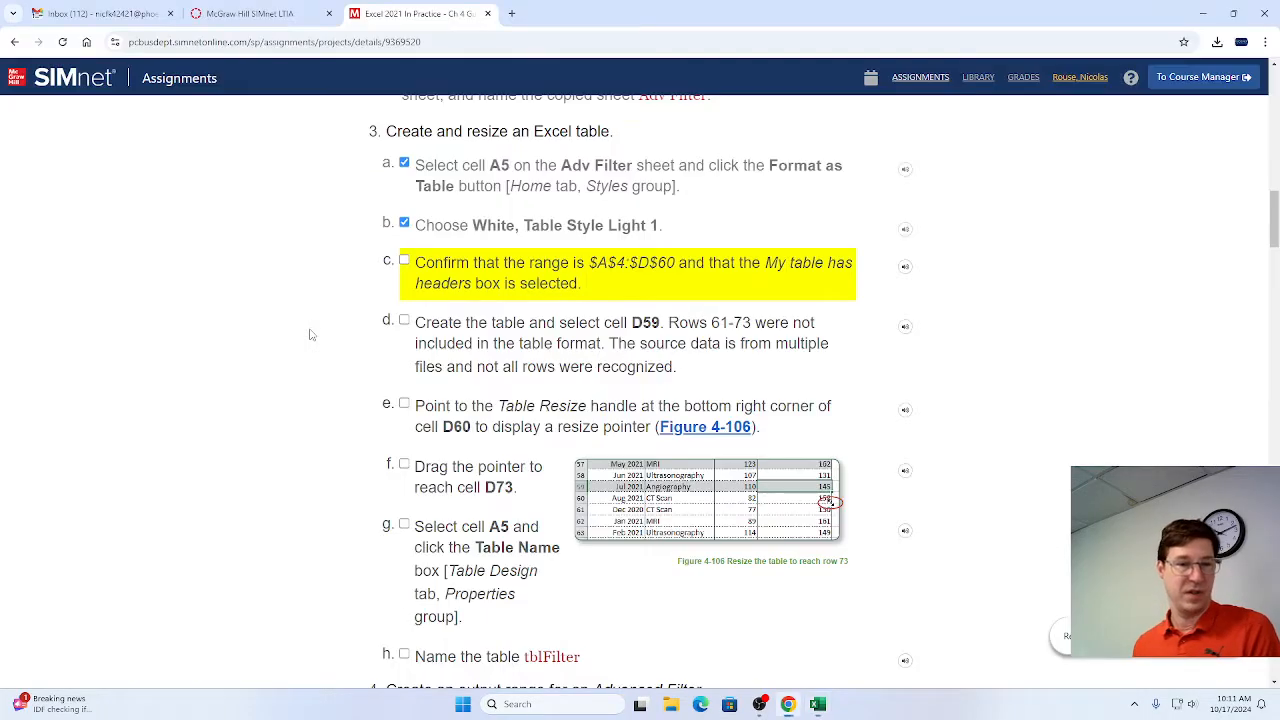
click(404, 262)
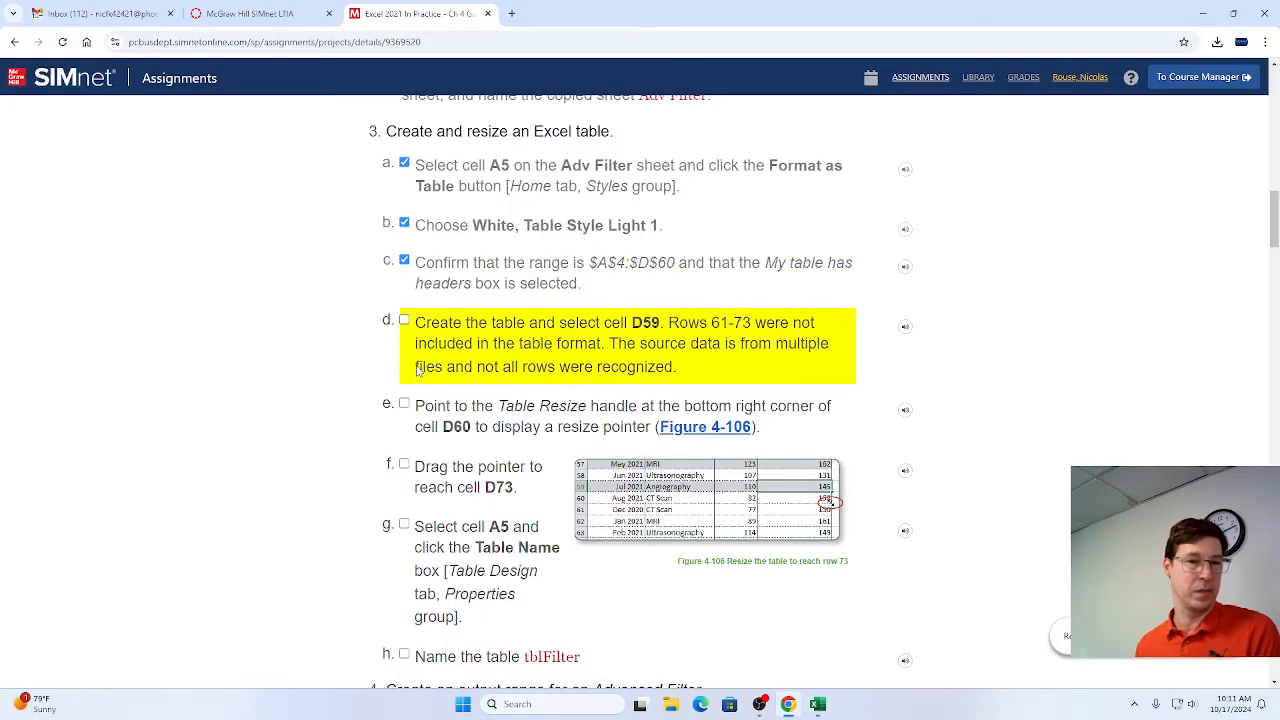
scroll(440, 330, down, 1)
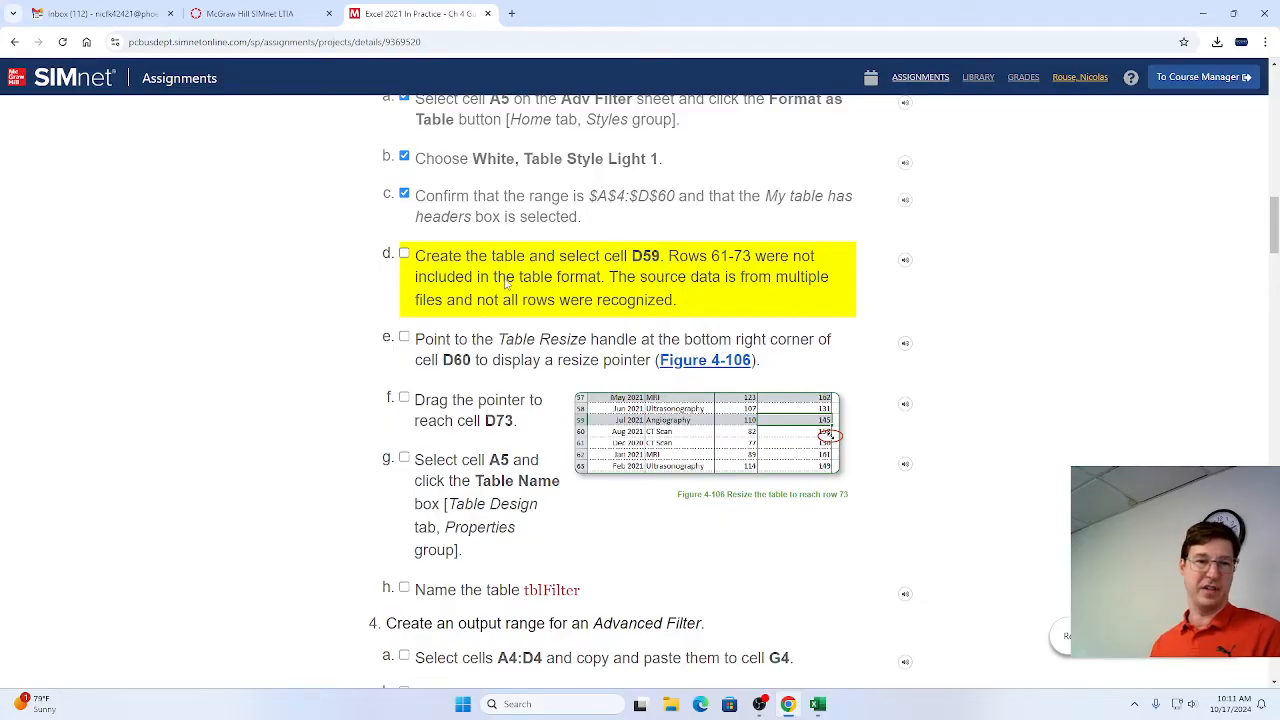
Switch to Excel, select cell D59 and extend the table down to cell D73.
key(alt+Tab)
scroll(474, 363, down, 15)
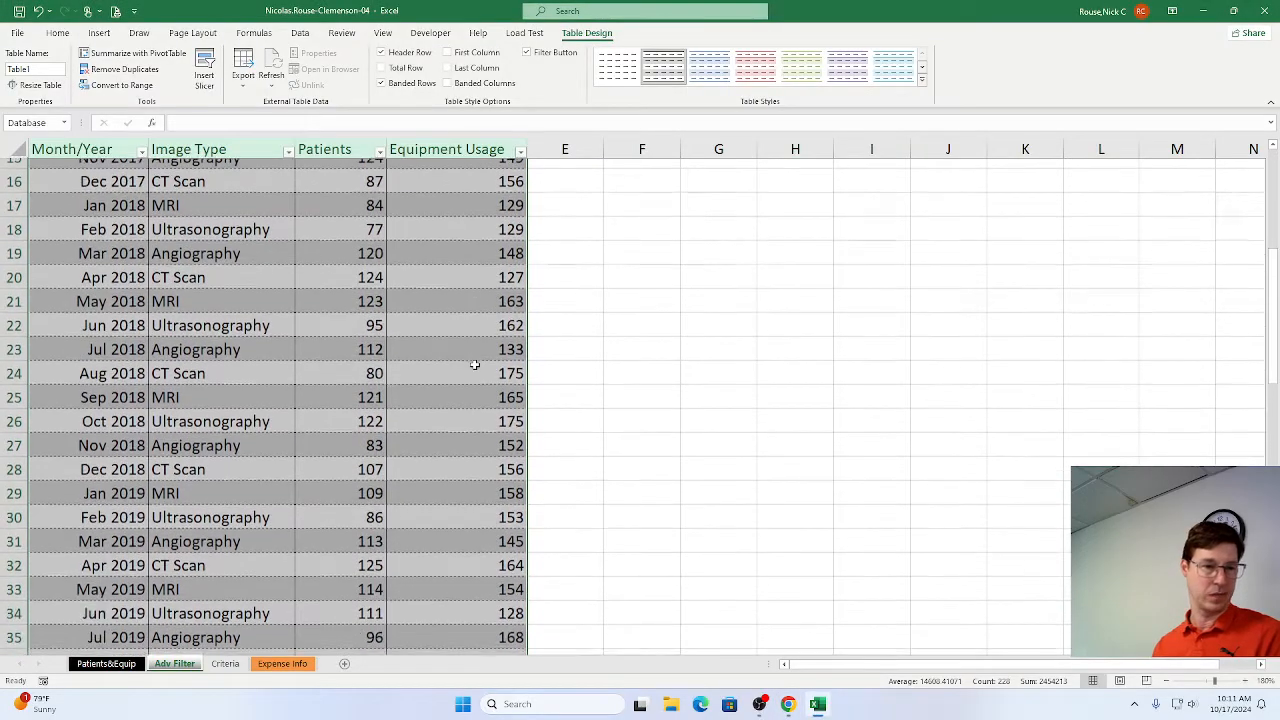
scroll(474, 363, down, 1)
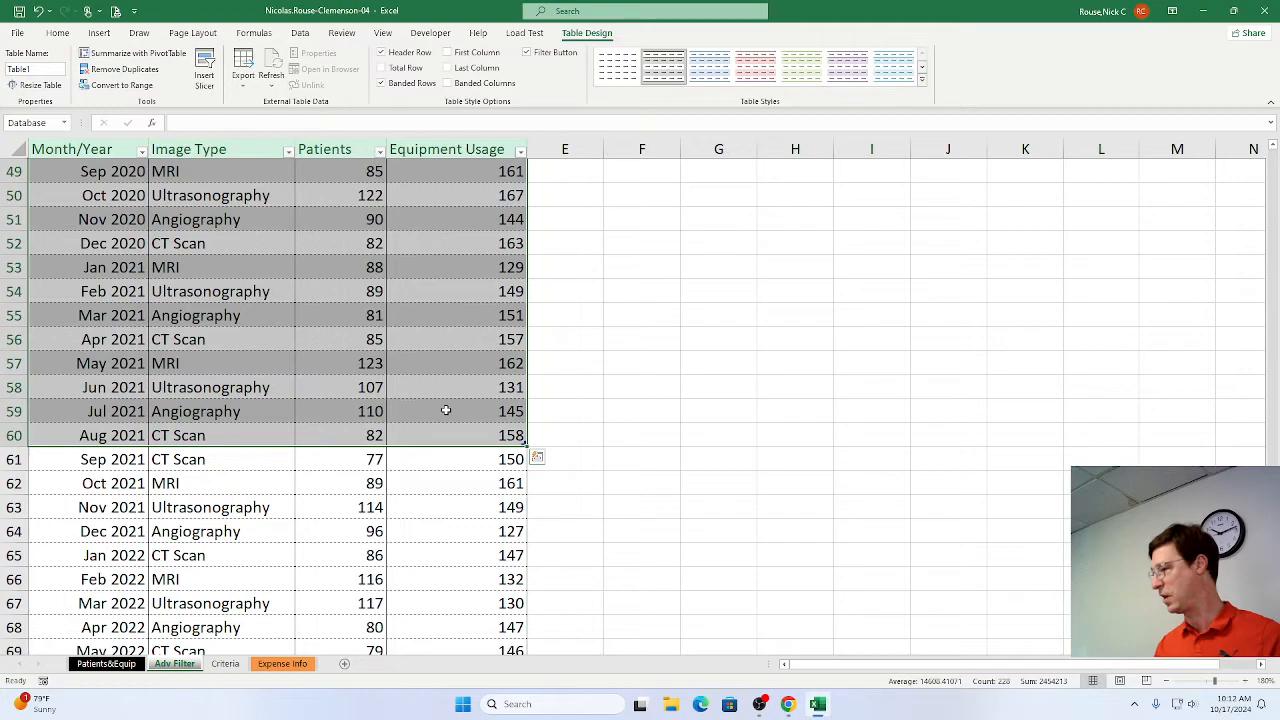
click(446, 410)
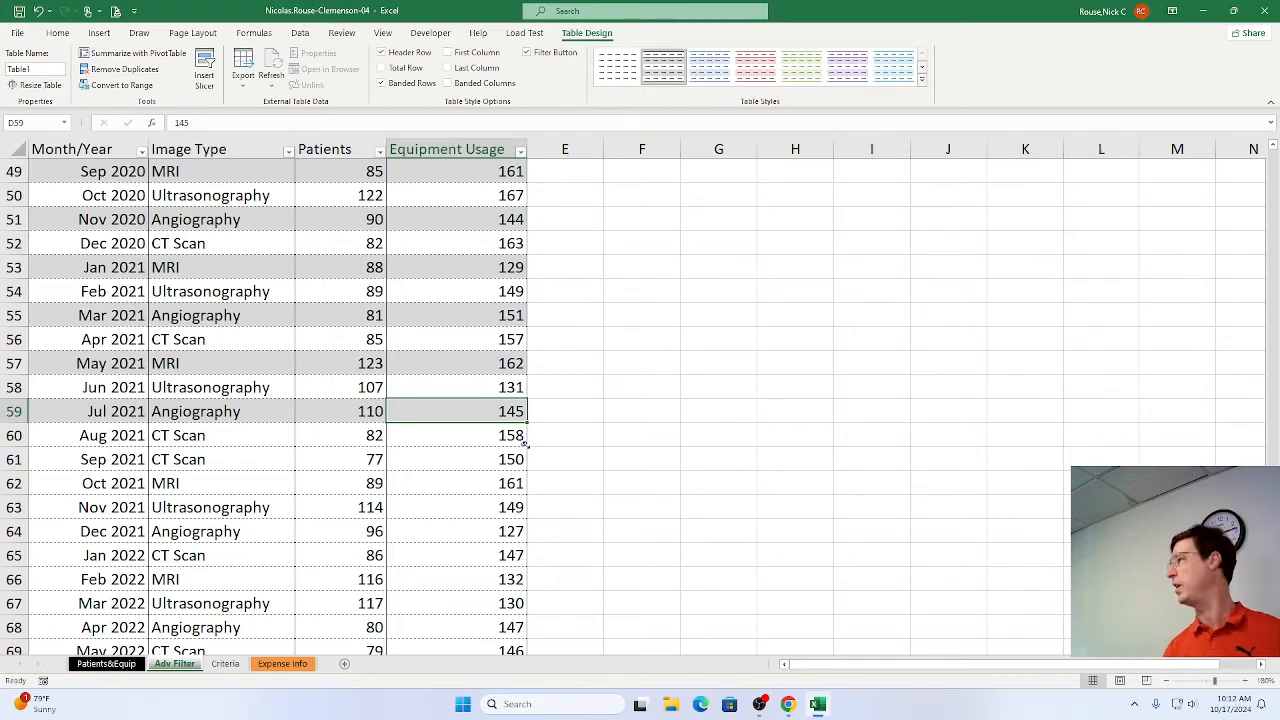
drag(525, 443, 516, 610)
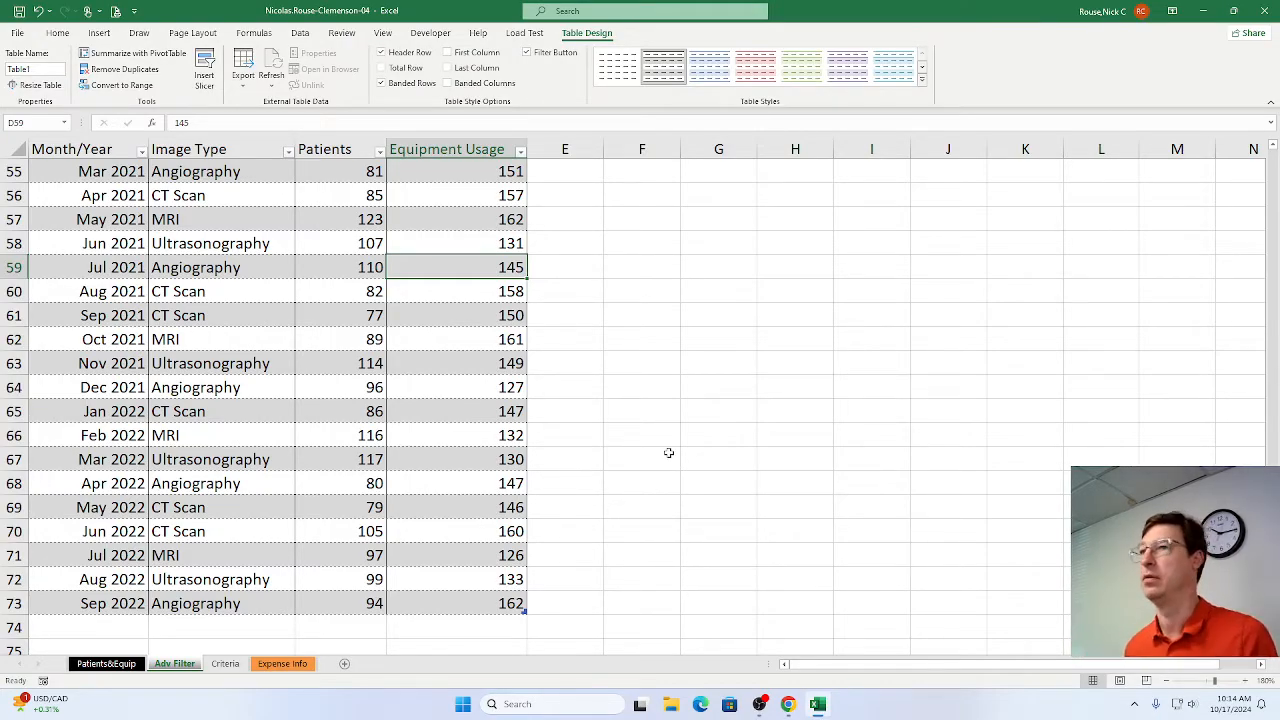
Switch to the SIMnet instructions in Chrome and mark steps 3d, 3e and 3f as complete.
key(alt+Tab)
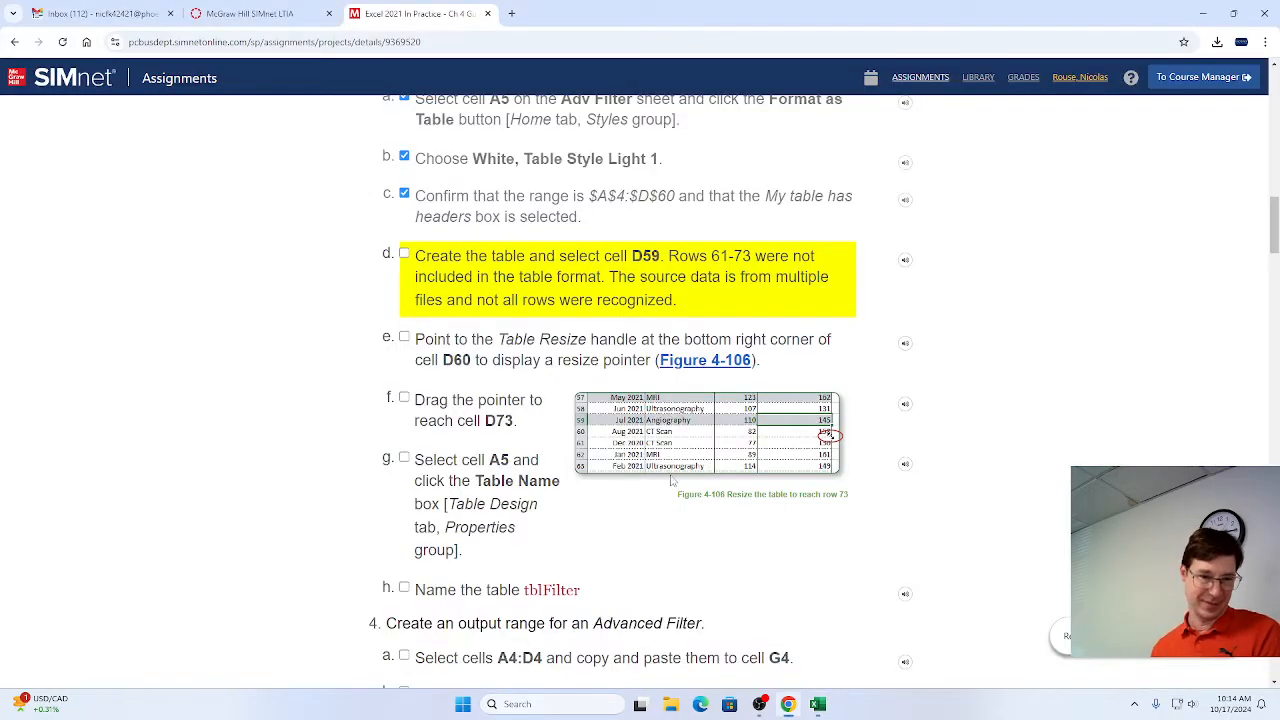
click(404, 254)
scroll(493, 362, down, 1)
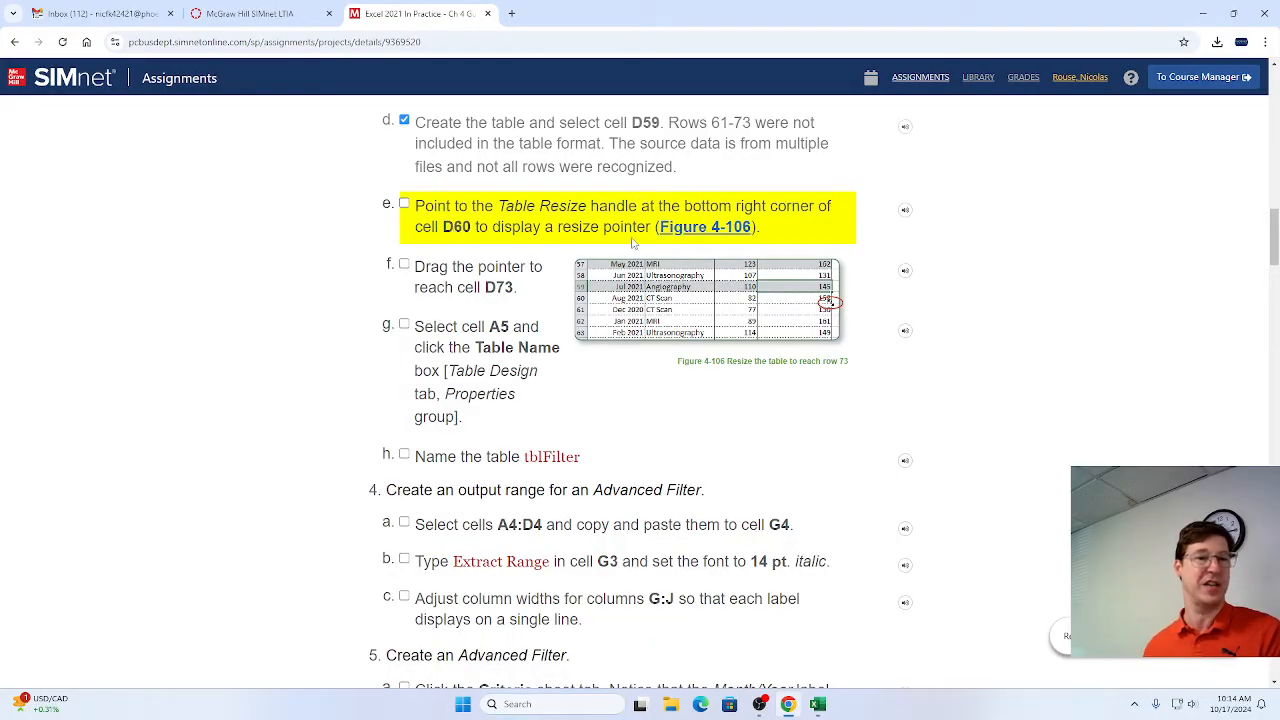
click(404, 204)
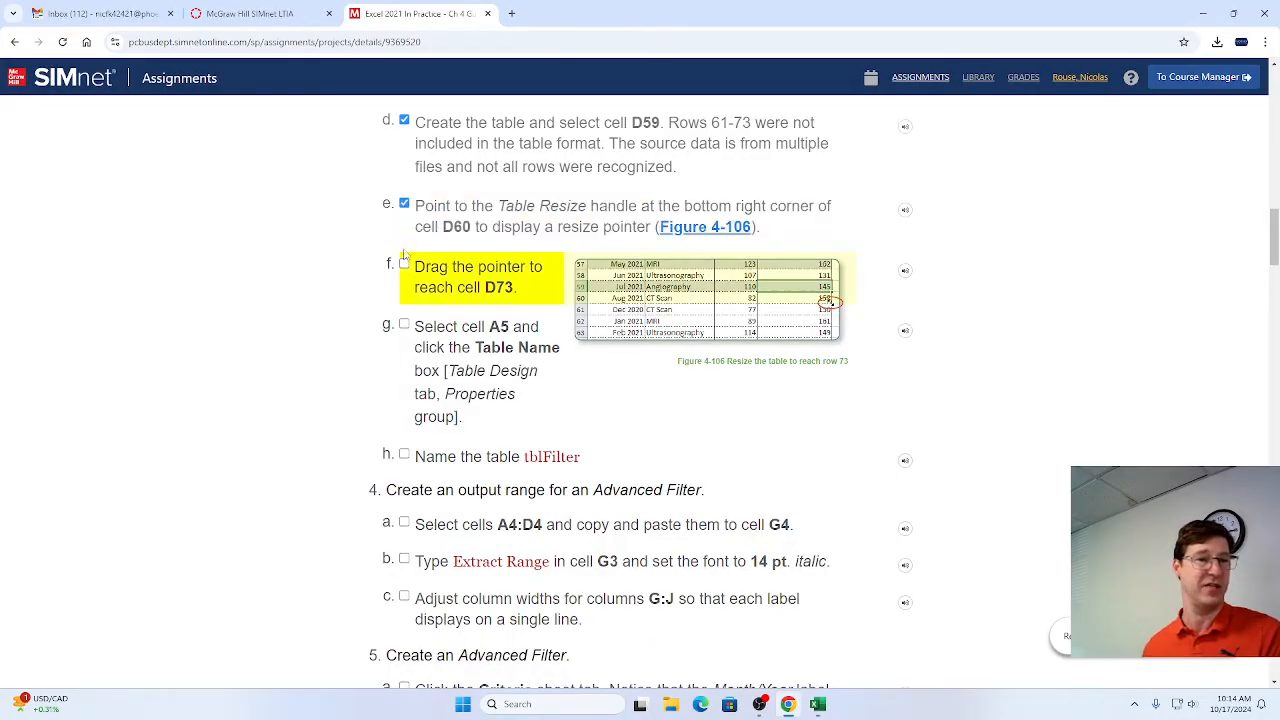
click(404, 264)
scroll(488, 320, down, 1)
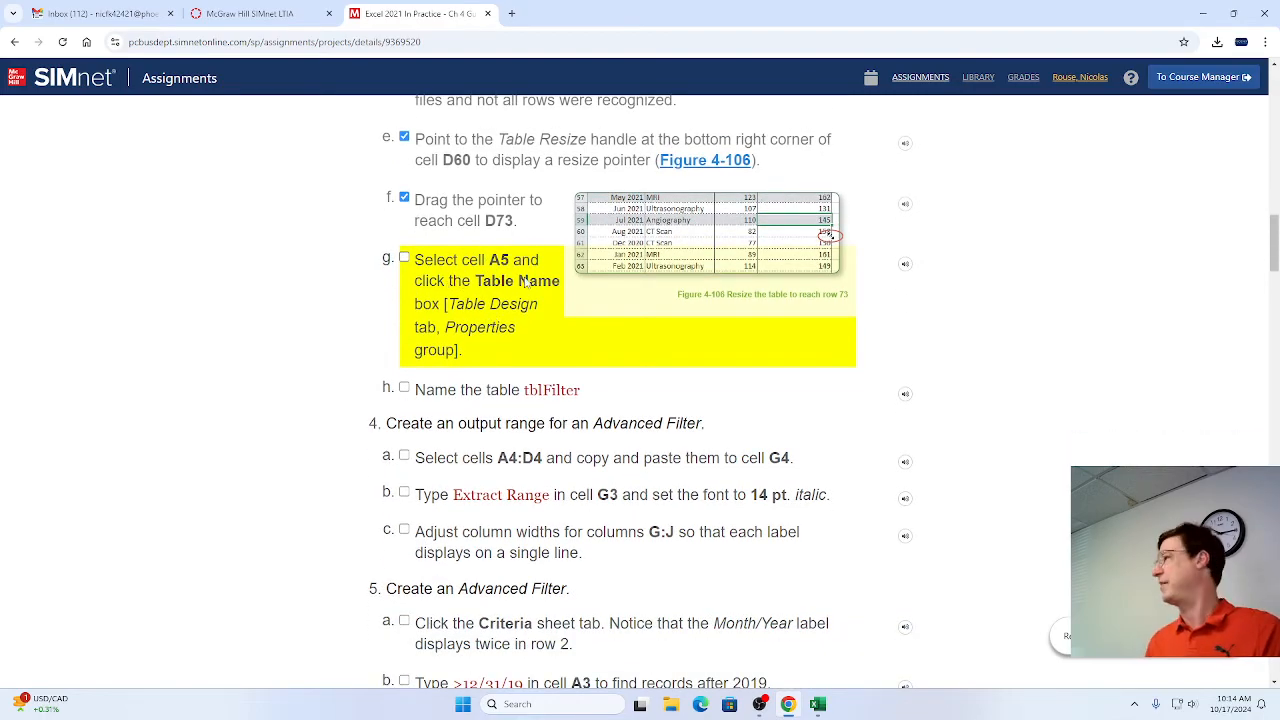
Switch to Excel, select cell A5 on the Adv Filter sheet and name the table tblFilter.
key(alt+Tab)
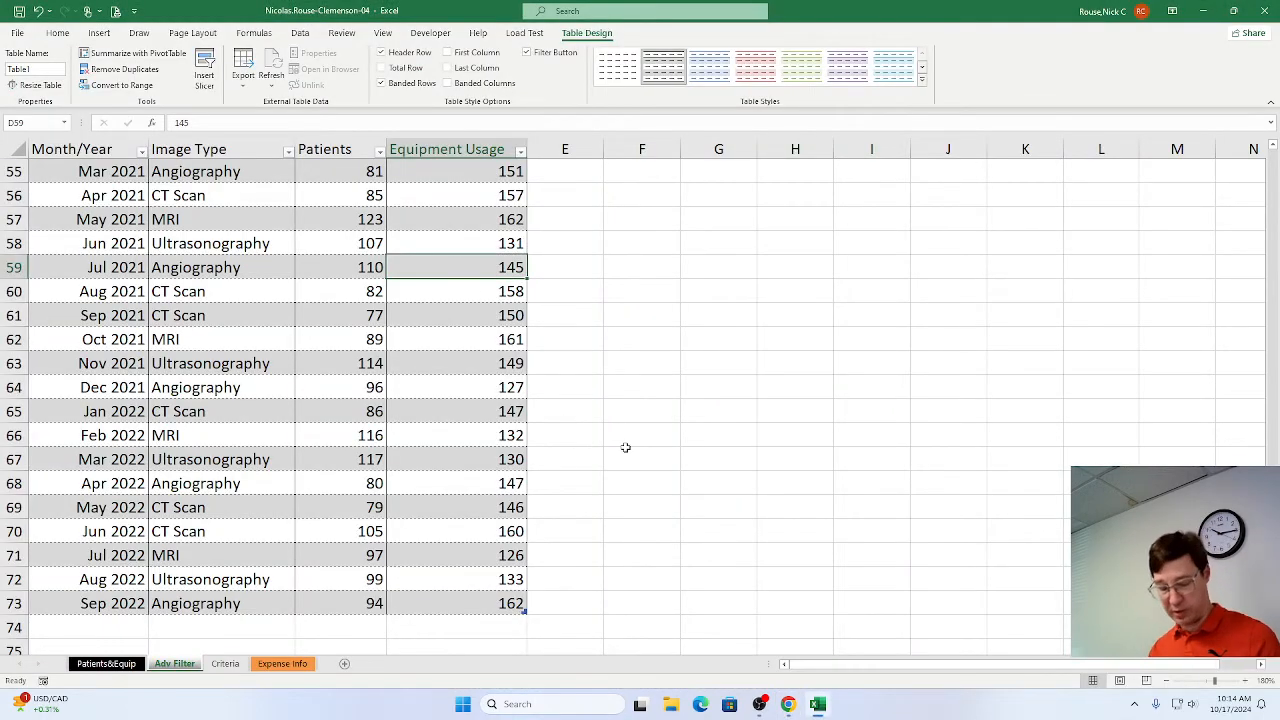
key(ctrl+Home)
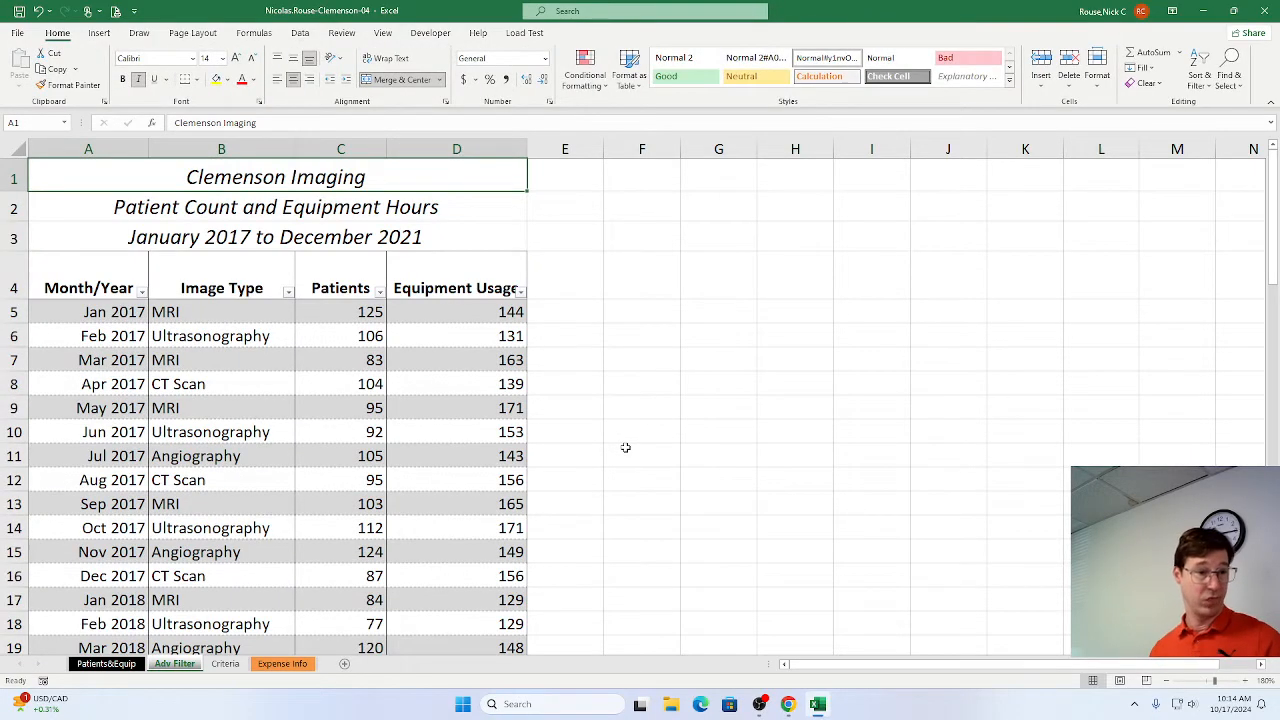
click(124, 317)
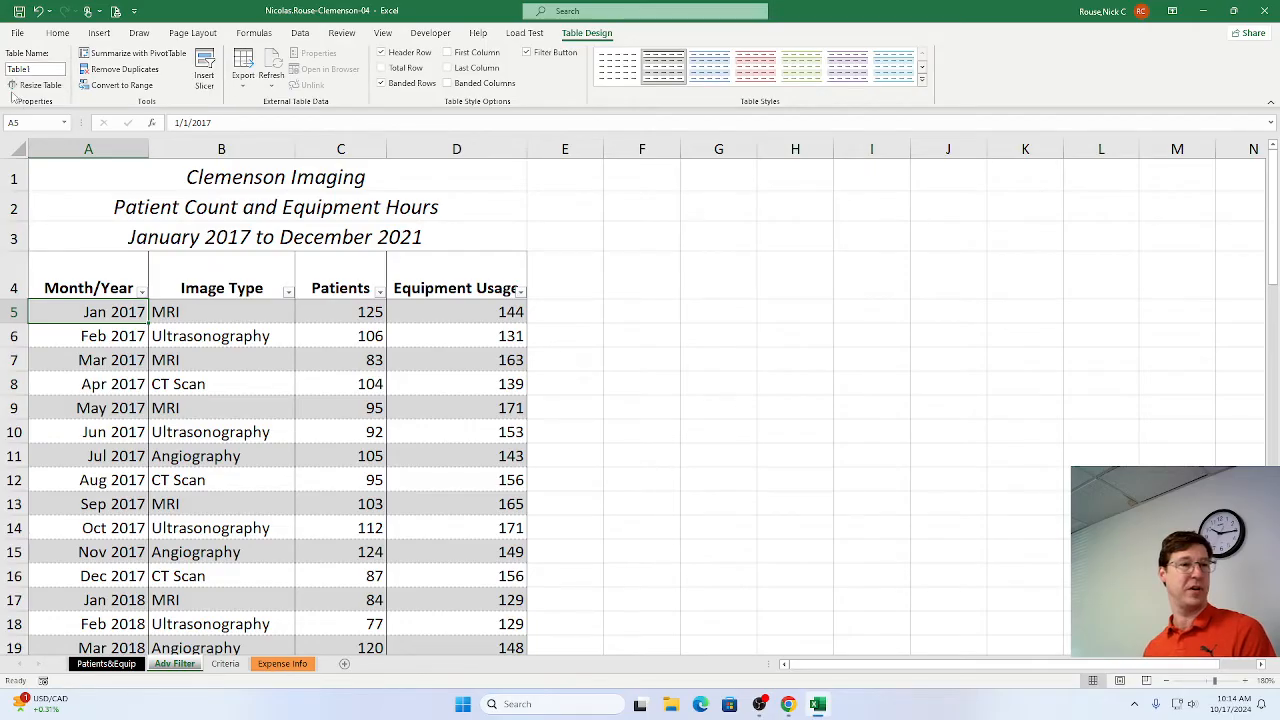
click(34, 69)
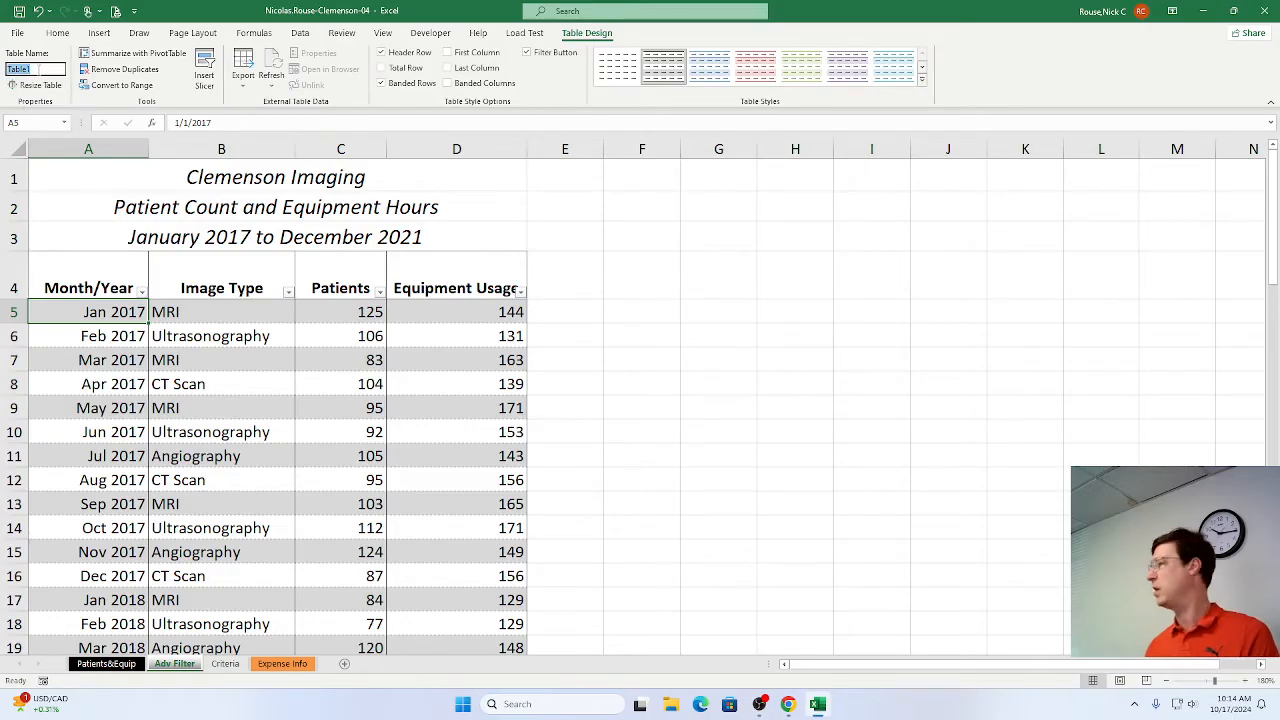
key(BackSpace)
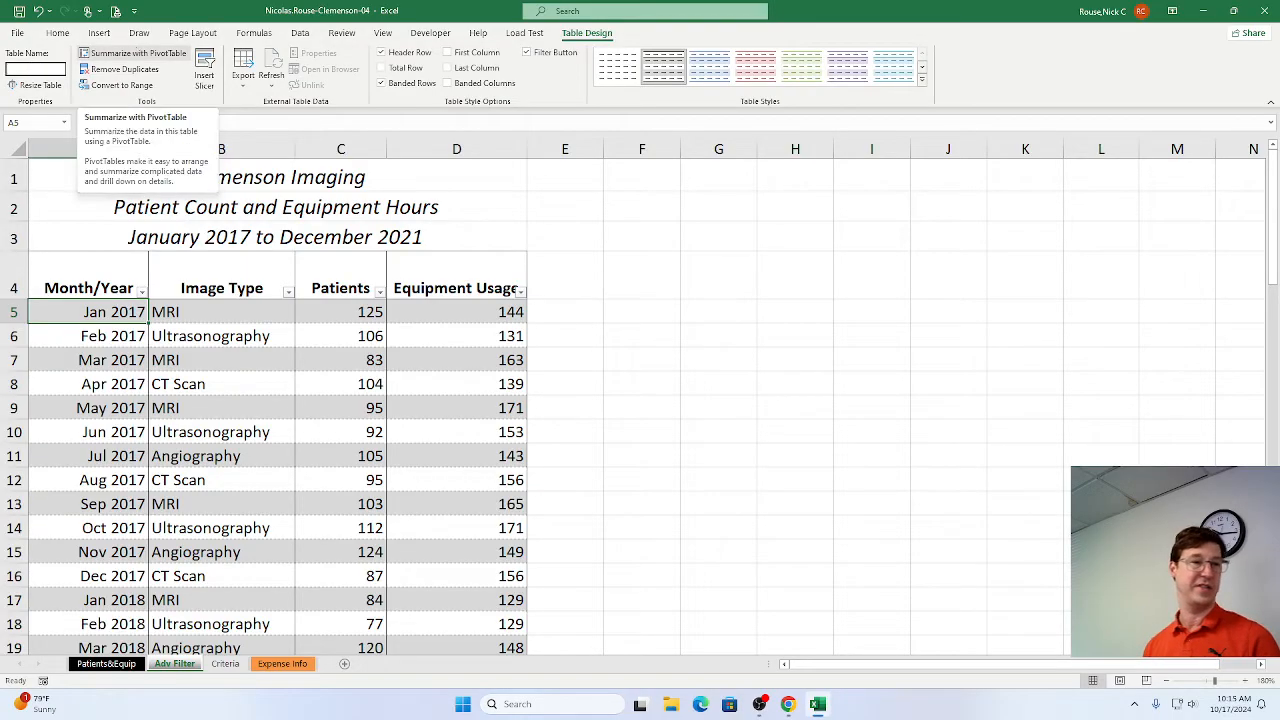
text(tbl)
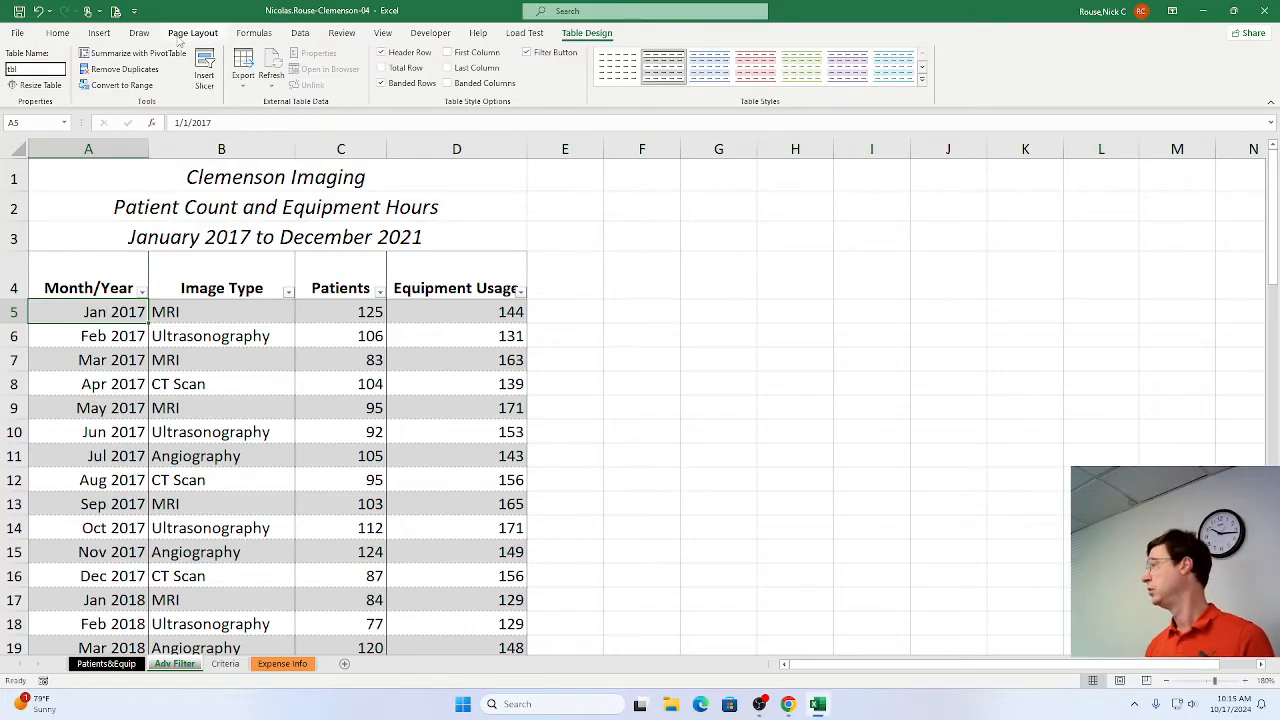
key(alt+Tab)
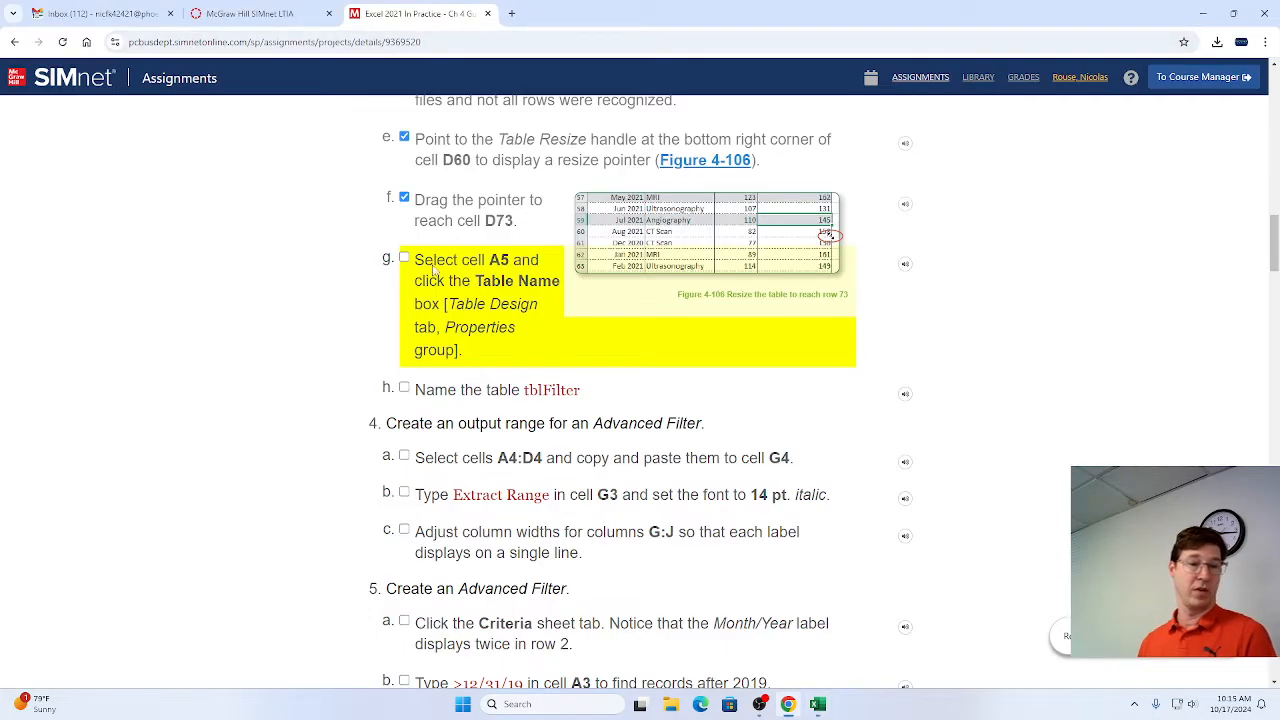
key(alt+Tab)
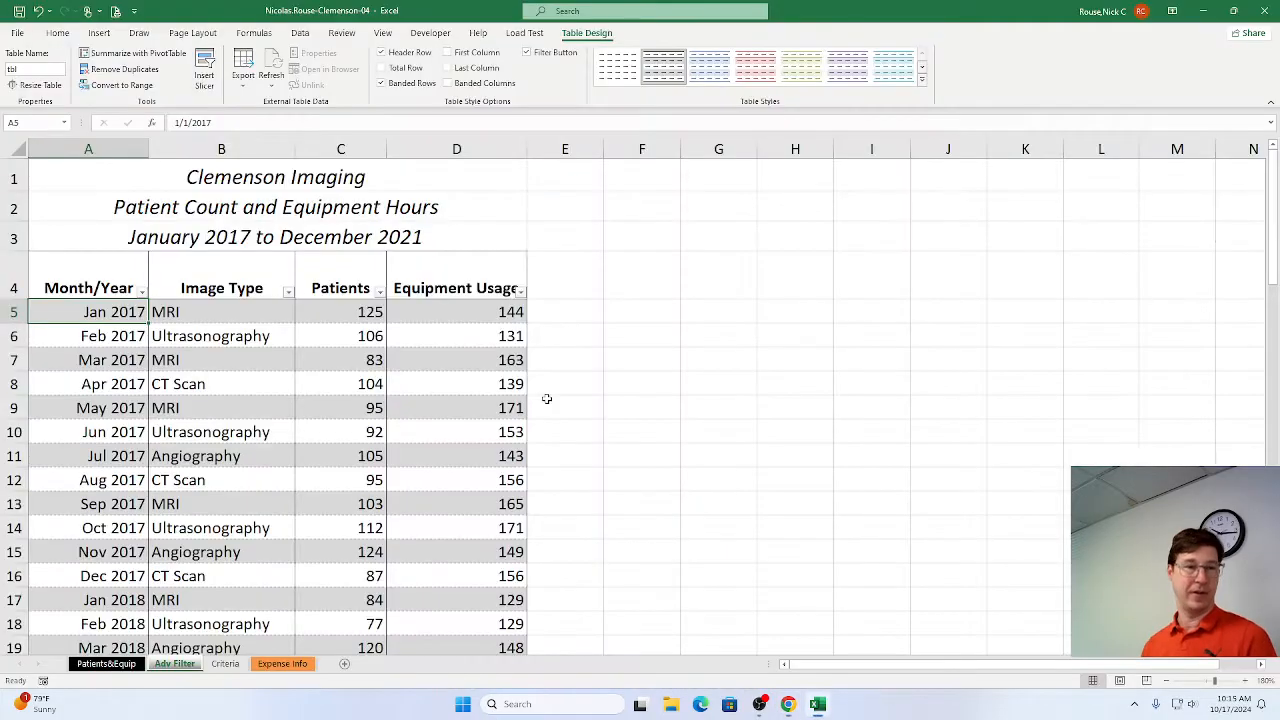
double_click(50, 69)
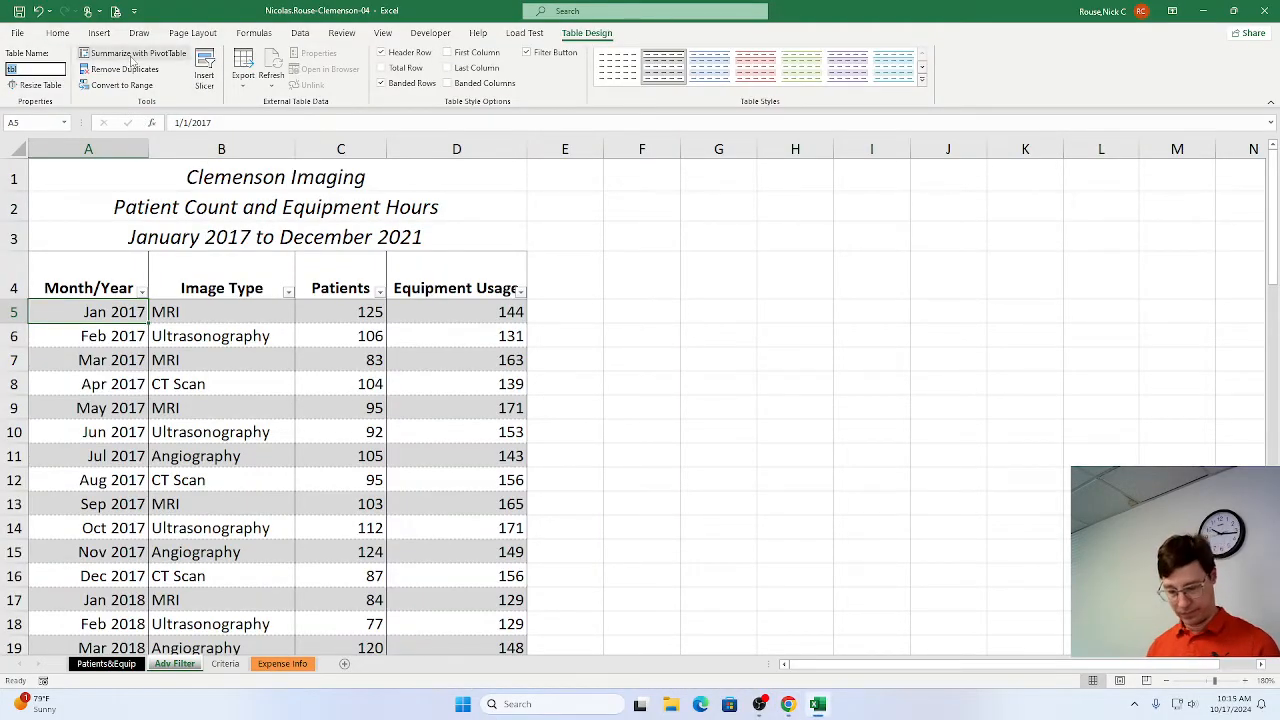
click(49, 70)
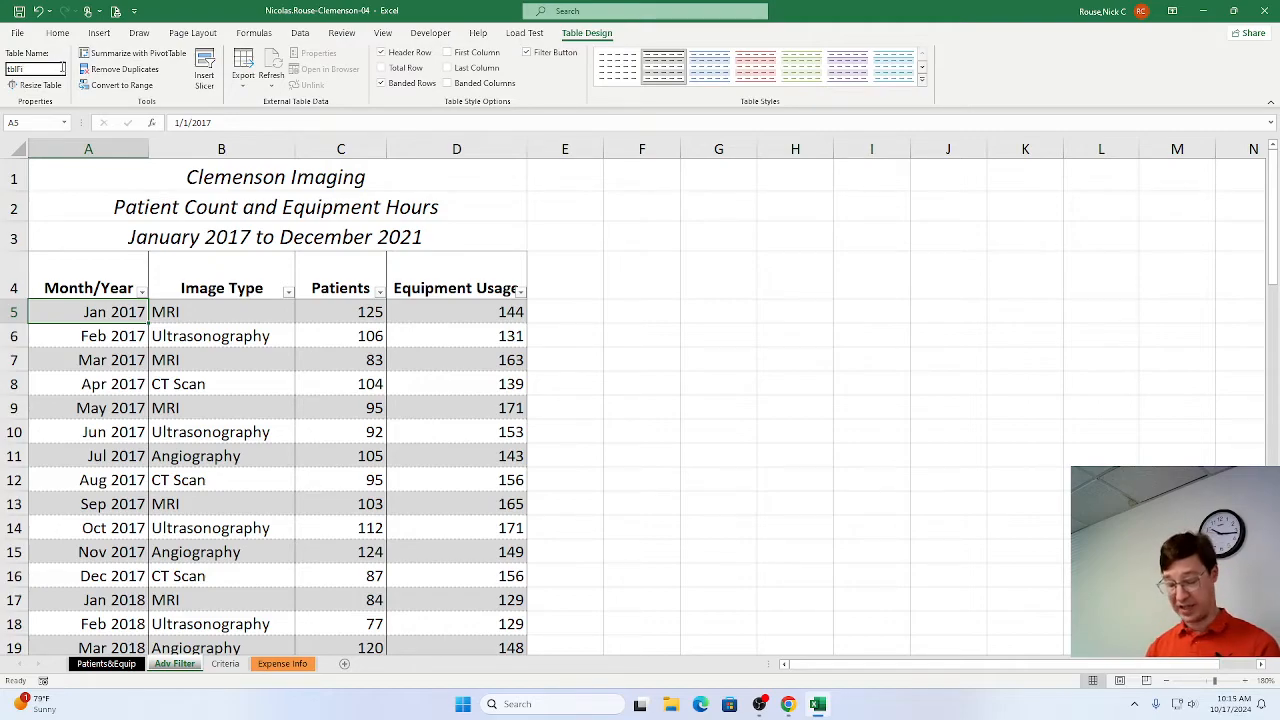
text(Filter)
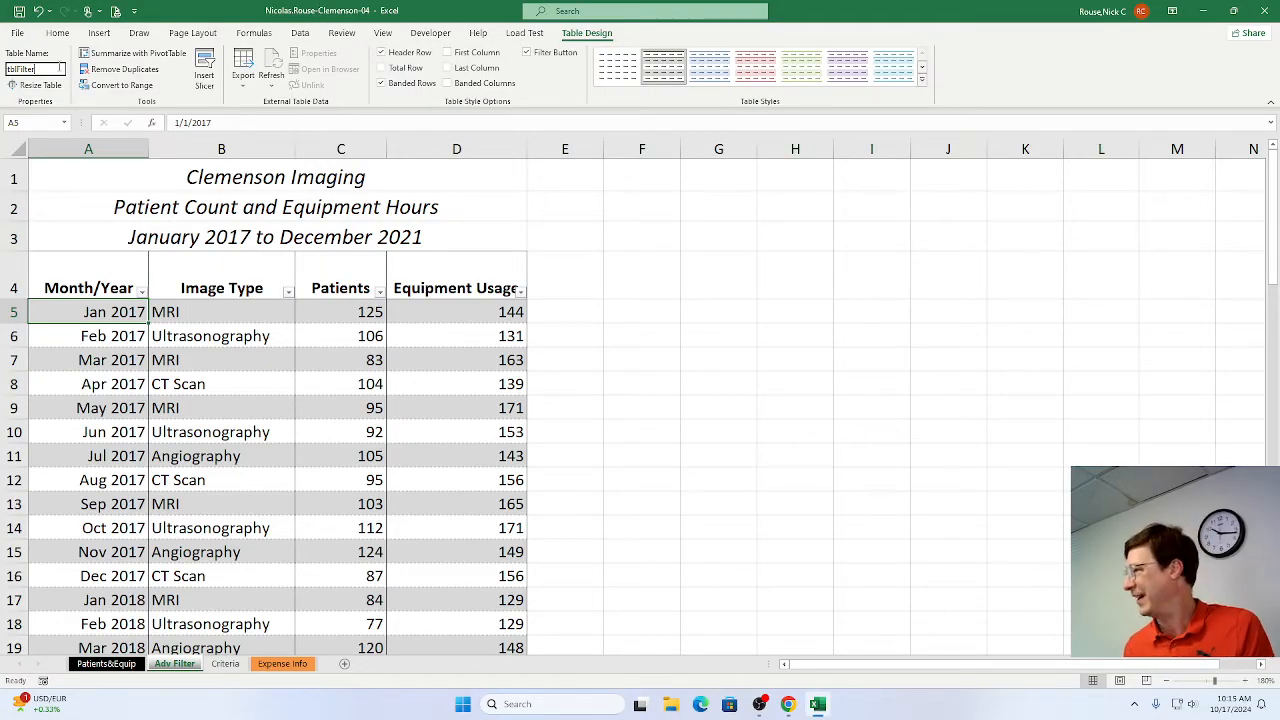
key(Return)
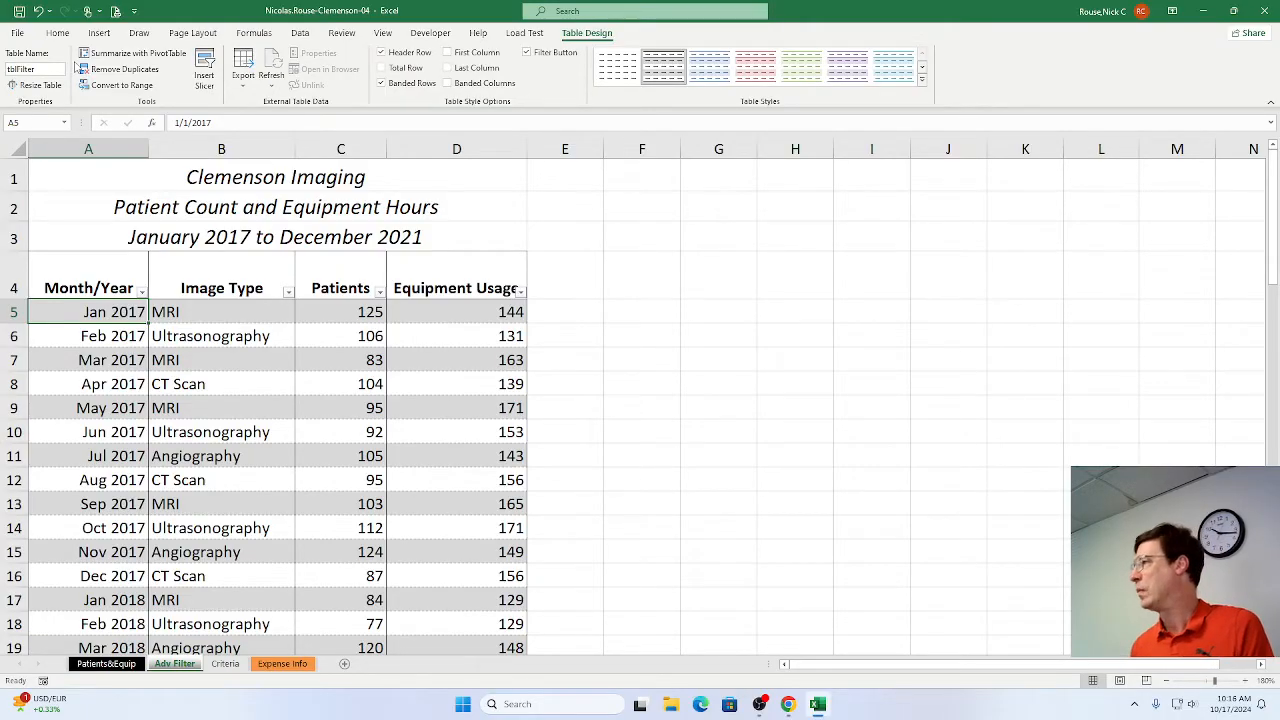
Switch to the SIMnet instructions in Chrome, mark step 3h as complete and read steps 4 and 5.
key(alt+Tab)
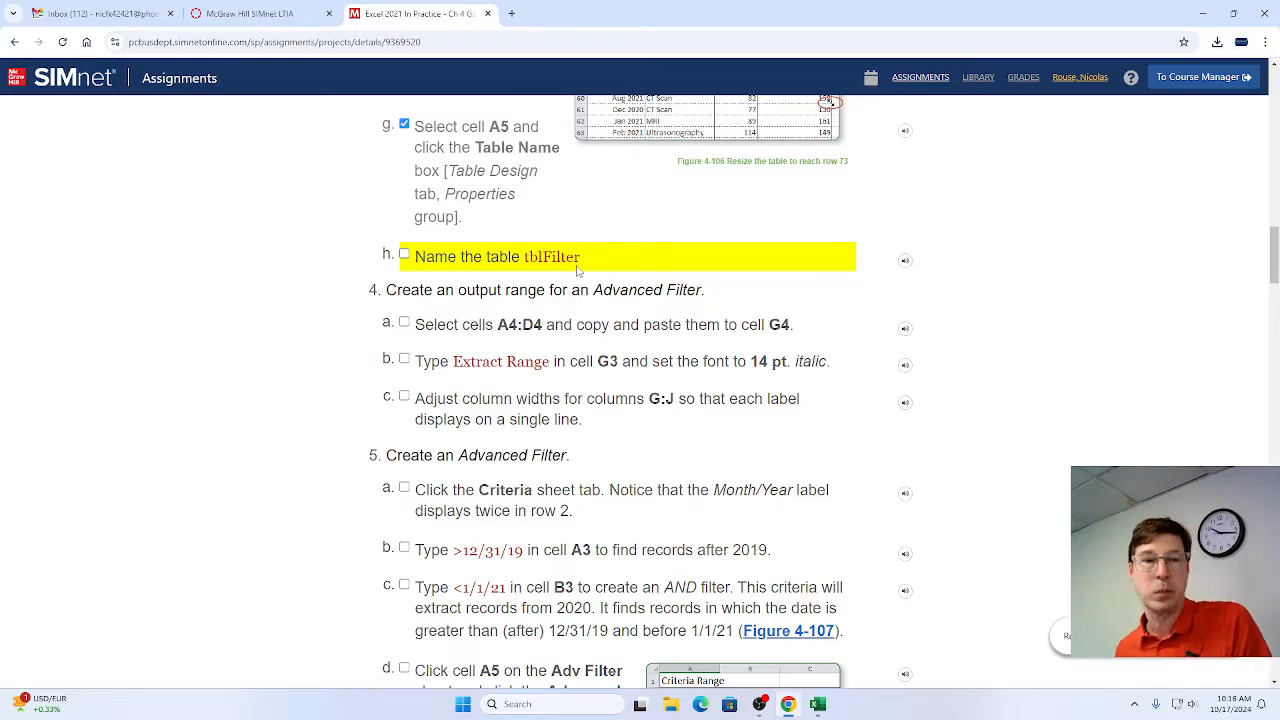
click(404, 254)
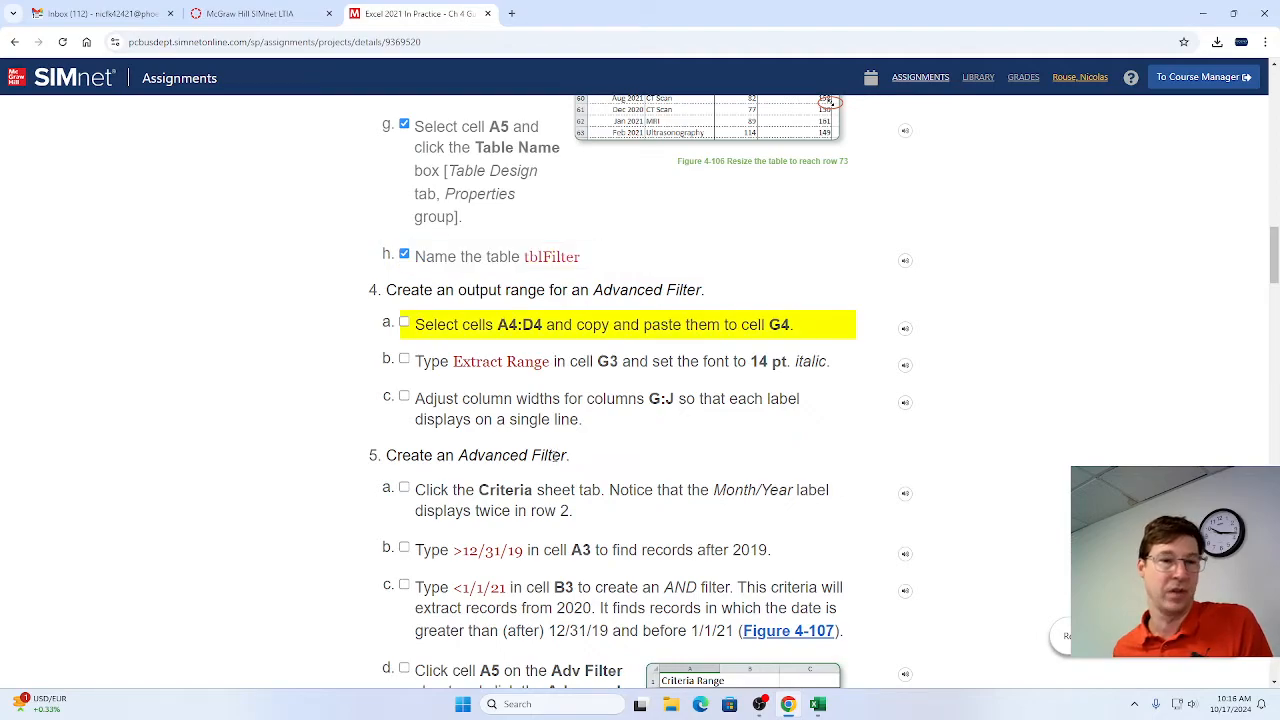
scroll(557, 455, down, 2)
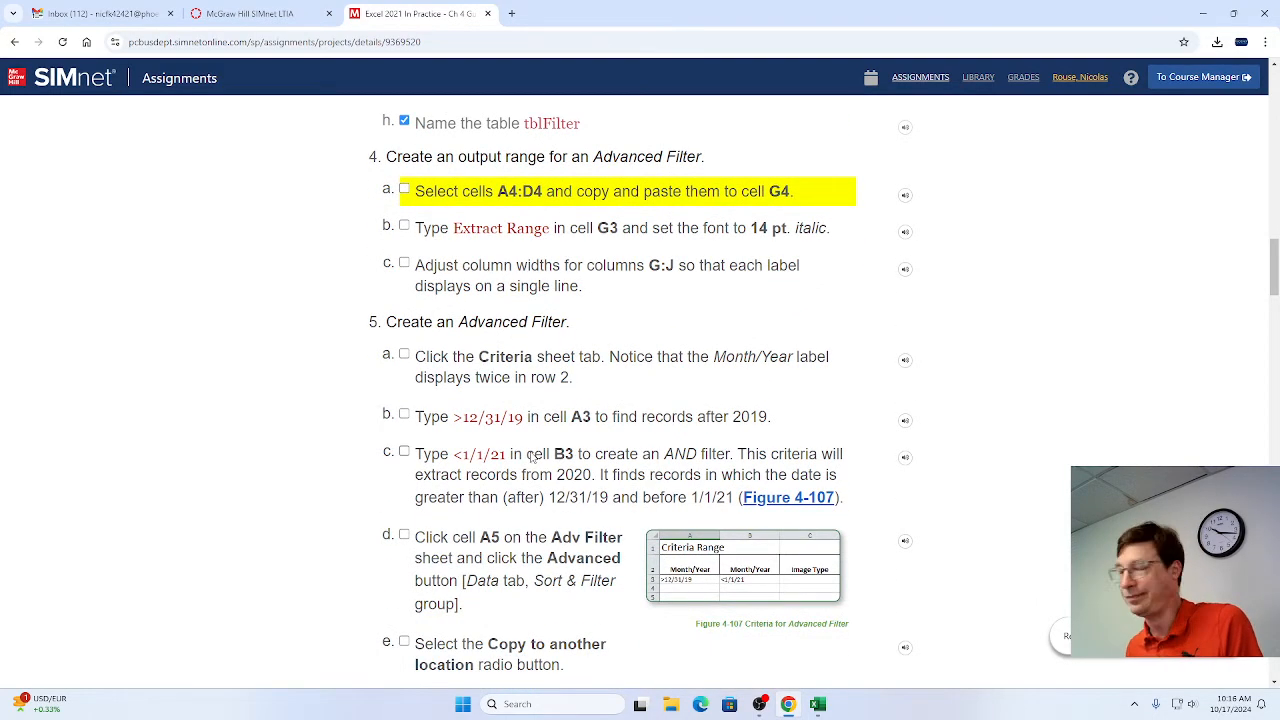
scroll(533, 457, down, 1)
scroll(531, 460, up, 1)
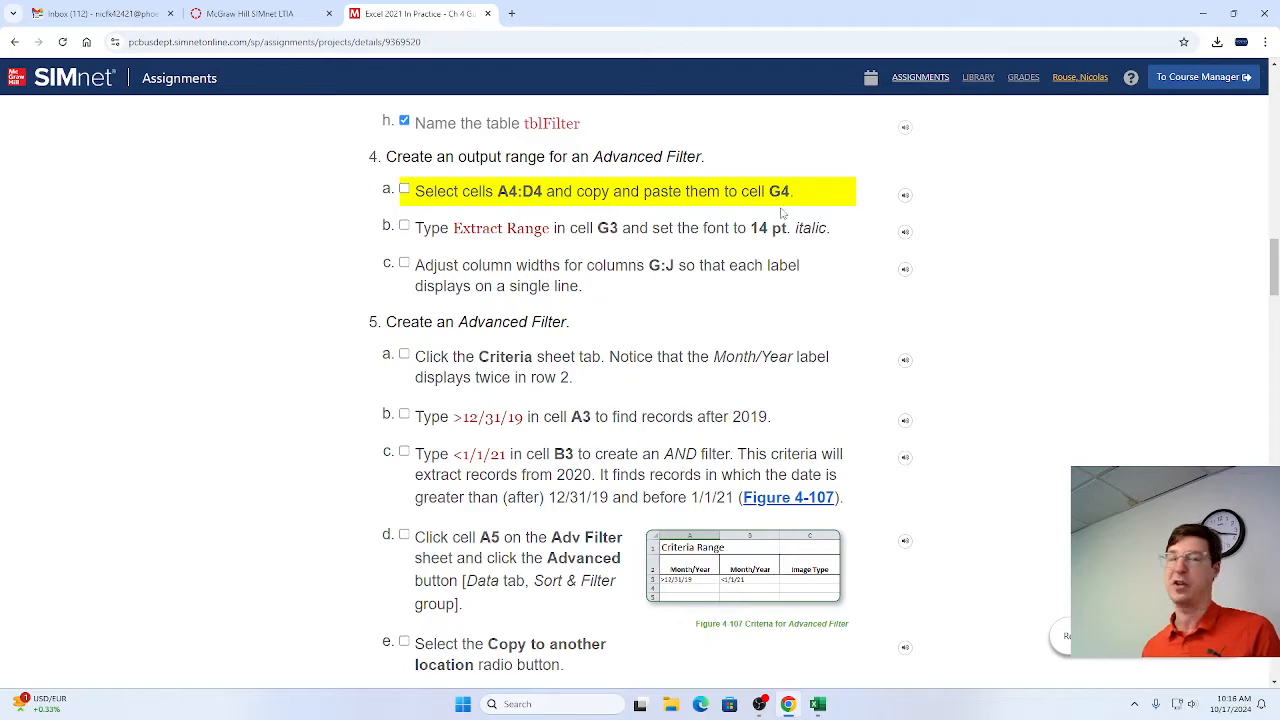
Switch to Excel and copy the header cells A4:D4 on the Adv Filter sheet.
key(alt+Tab)
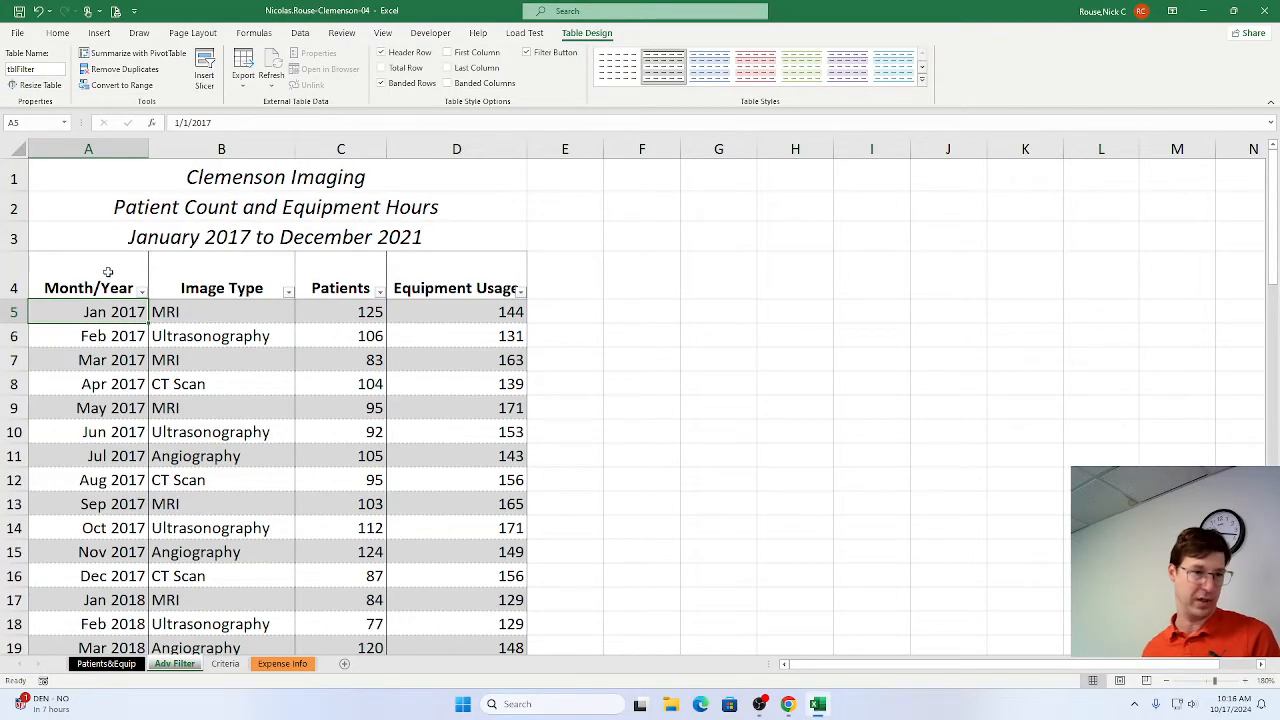
drag(108, 272, 463, 273)
key(ctrl+c)
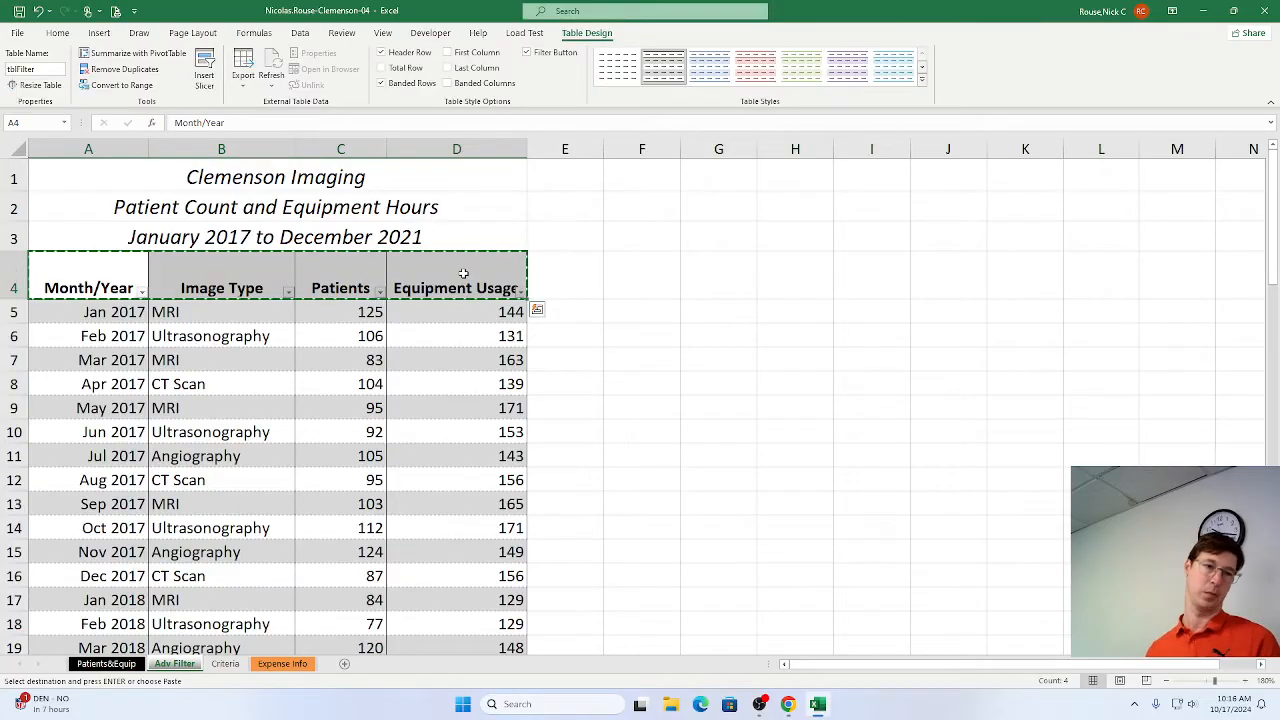
click(731, 283)
key(ctrl+v)
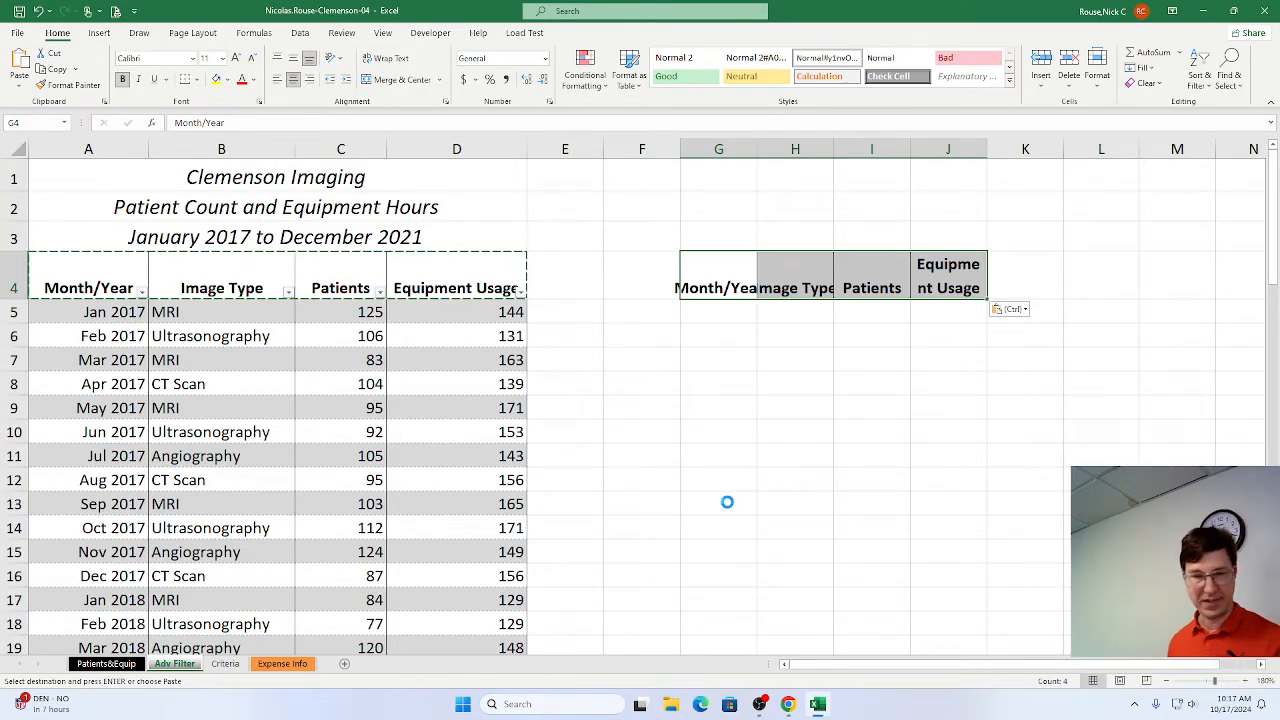
key(ctrl+z)
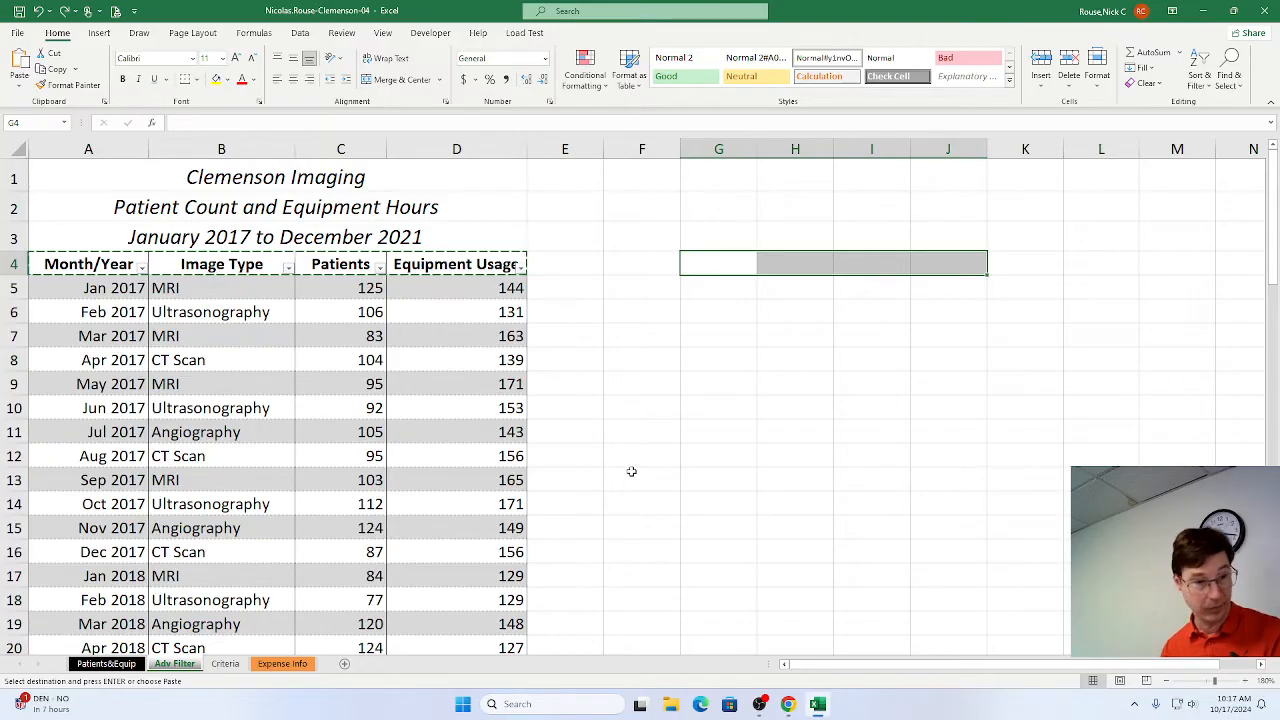
Paste the copied A4:D4 headers into cell G4 and mark step 4a as complete in the SIMnet instructions in Chrome.
drag(73, 264, 405, 264)
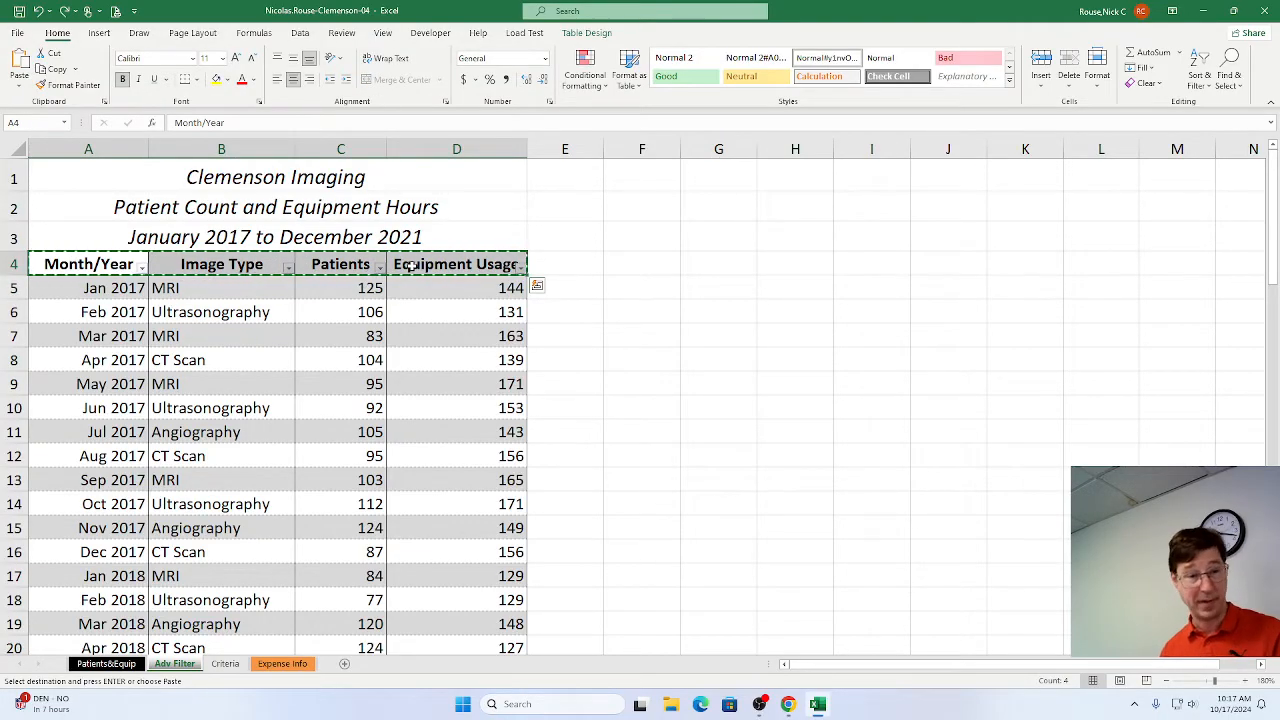
click(700, 266)
key(ctrl+v)
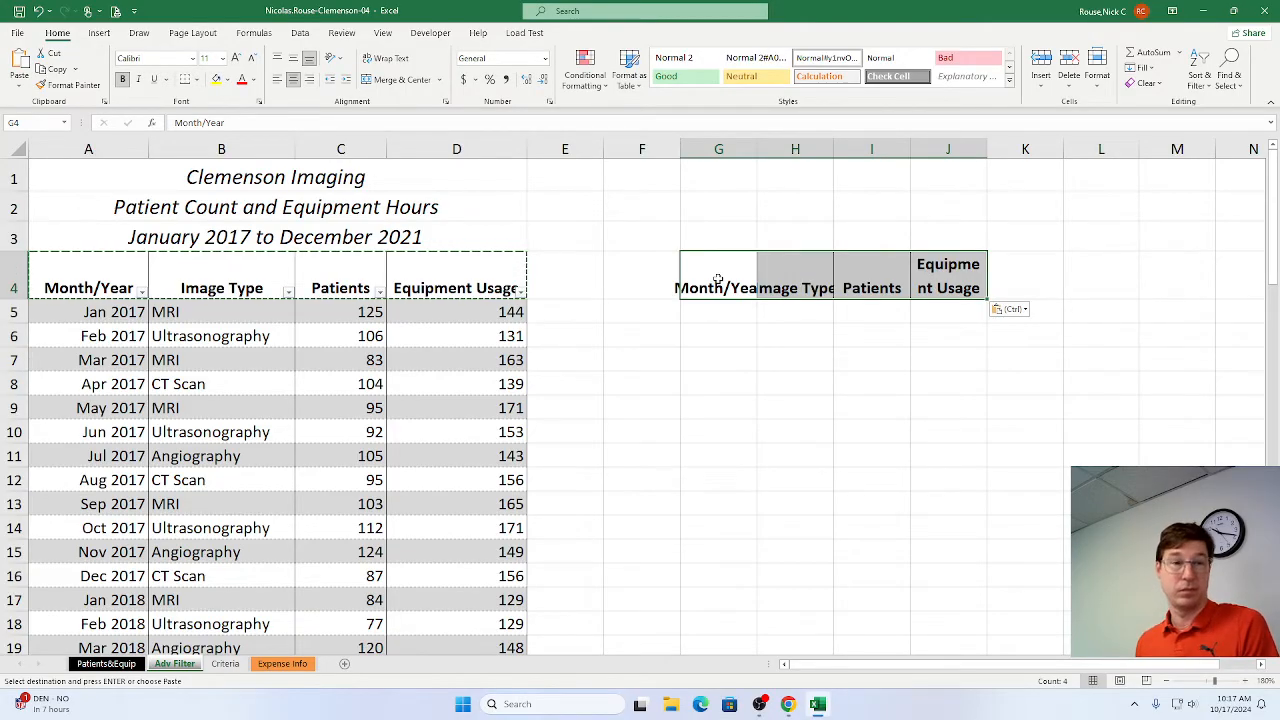
key(alt+Tab)
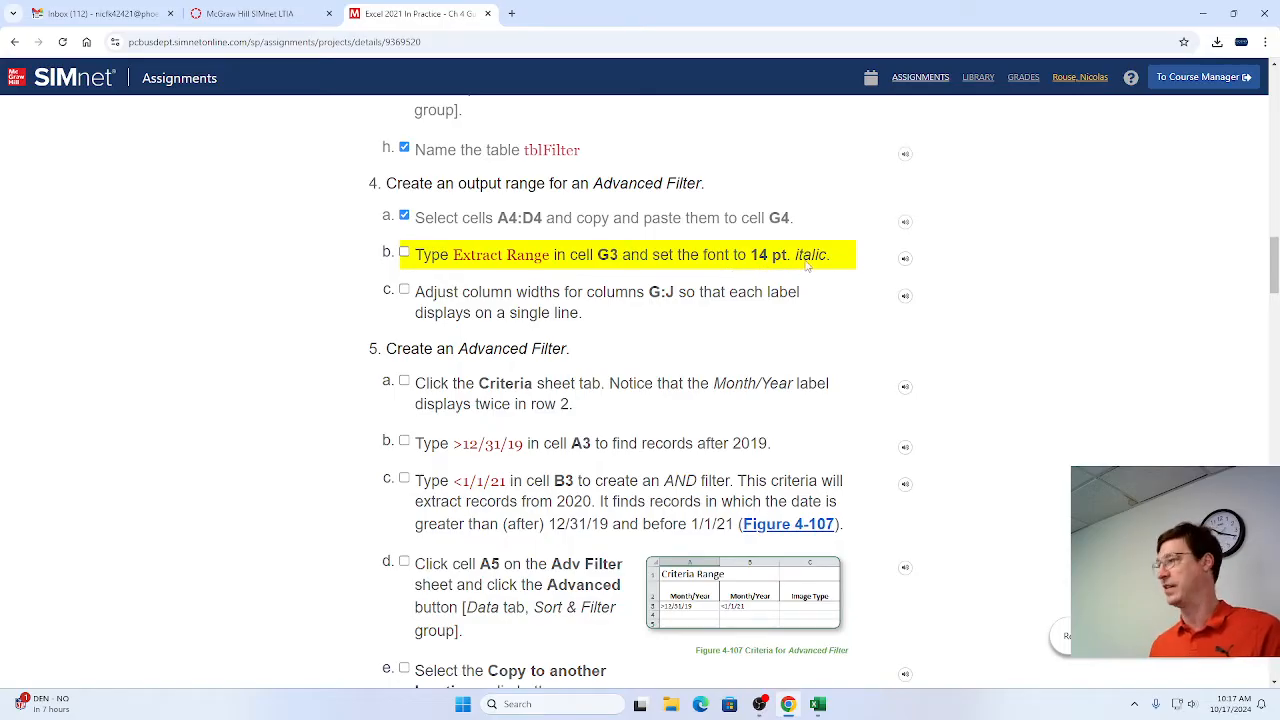
Switch to Excel and enter the label Extract Range in cell G3.
key(alt+Tab)
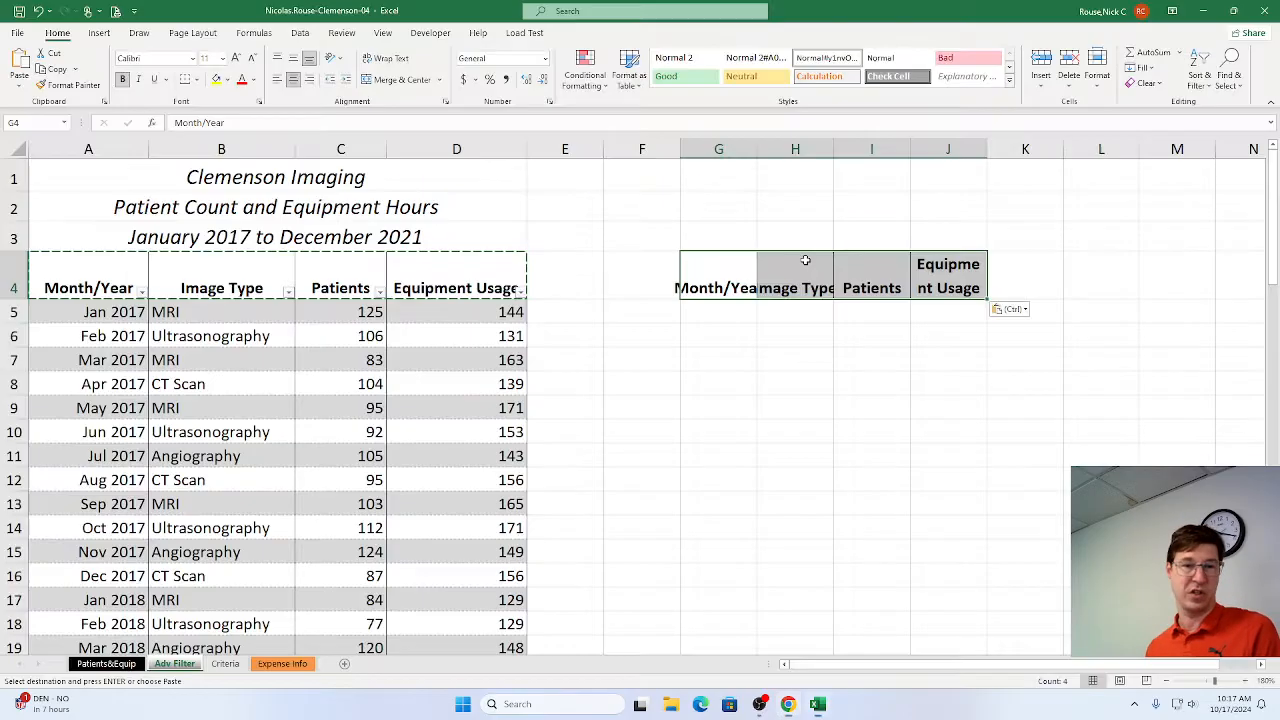
click(727, 234)
double_click(727, 235)
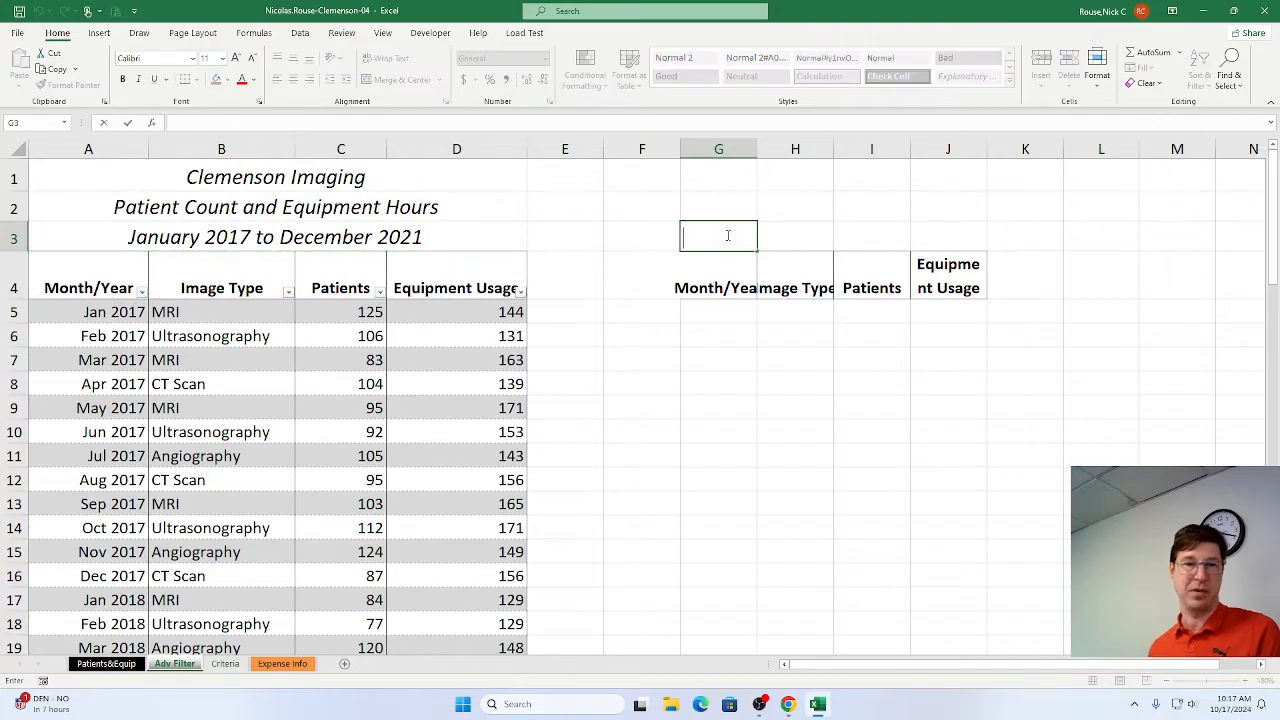
text(Extr)
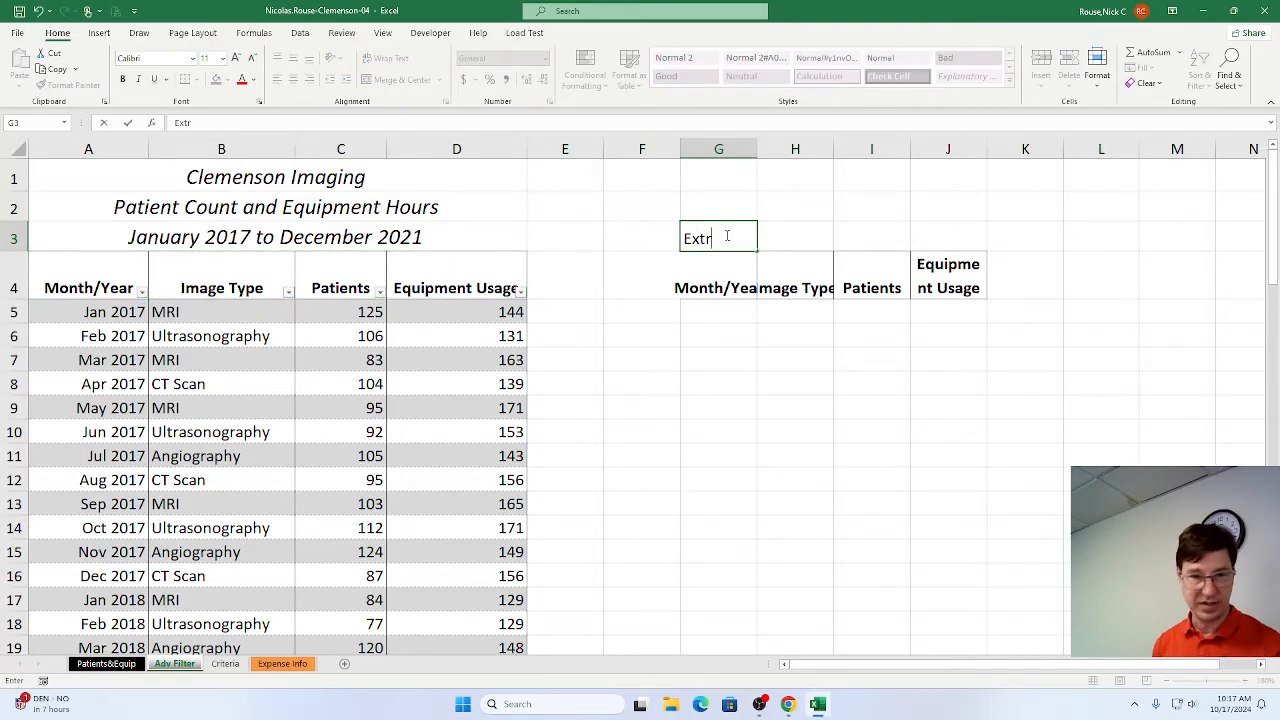
text(act Range)
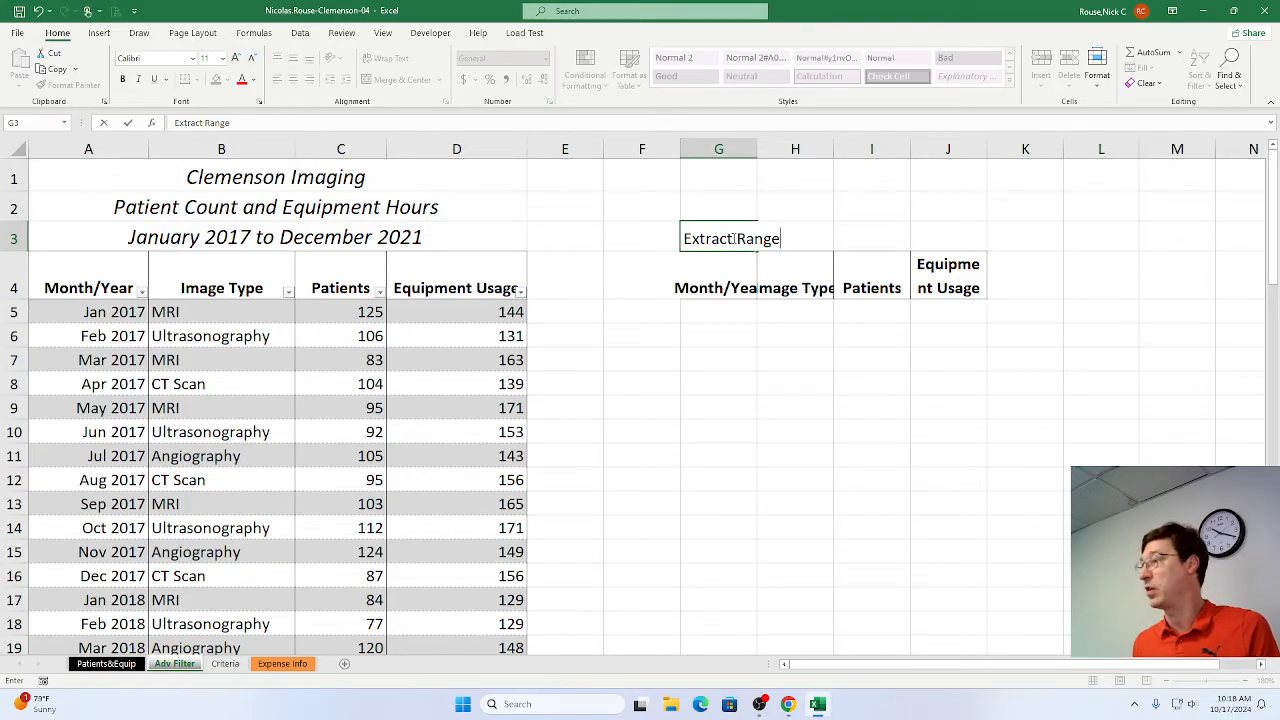
click(129, 123)
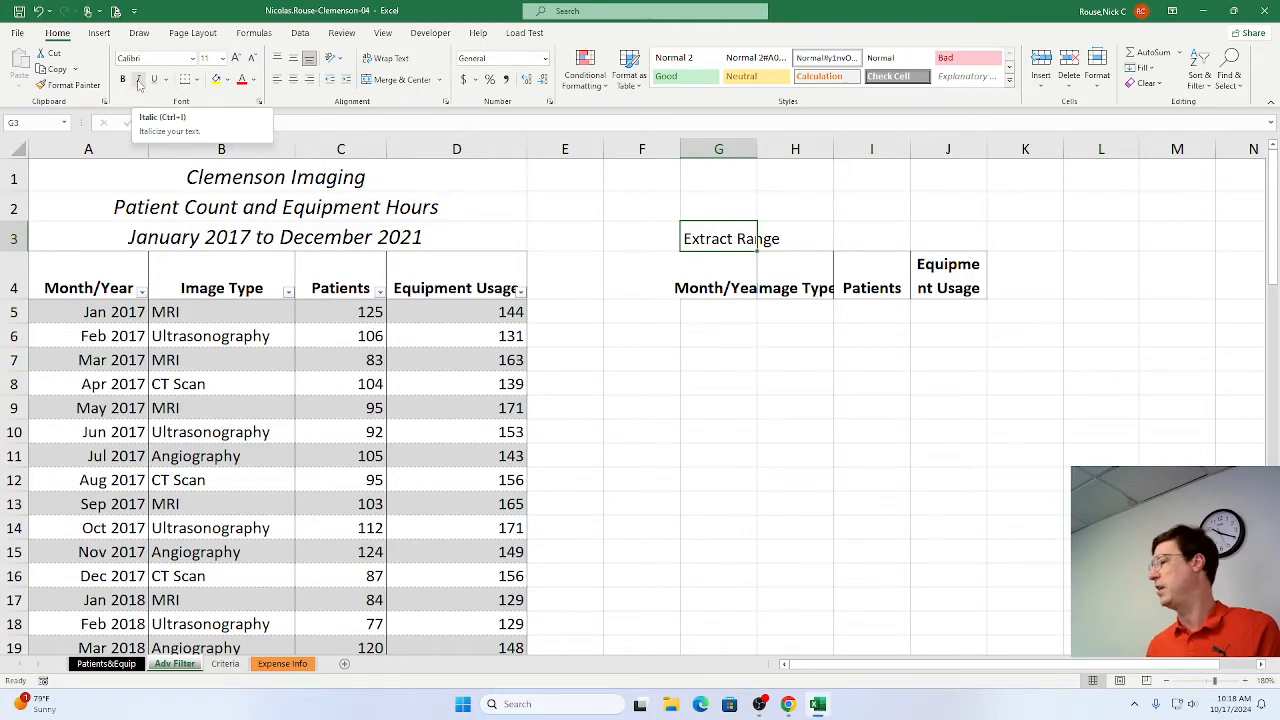
Format cell G3 as 14 pt italic and mark step 4b as complete in the SIMnet instructions in Chrome.
click(138, 79)
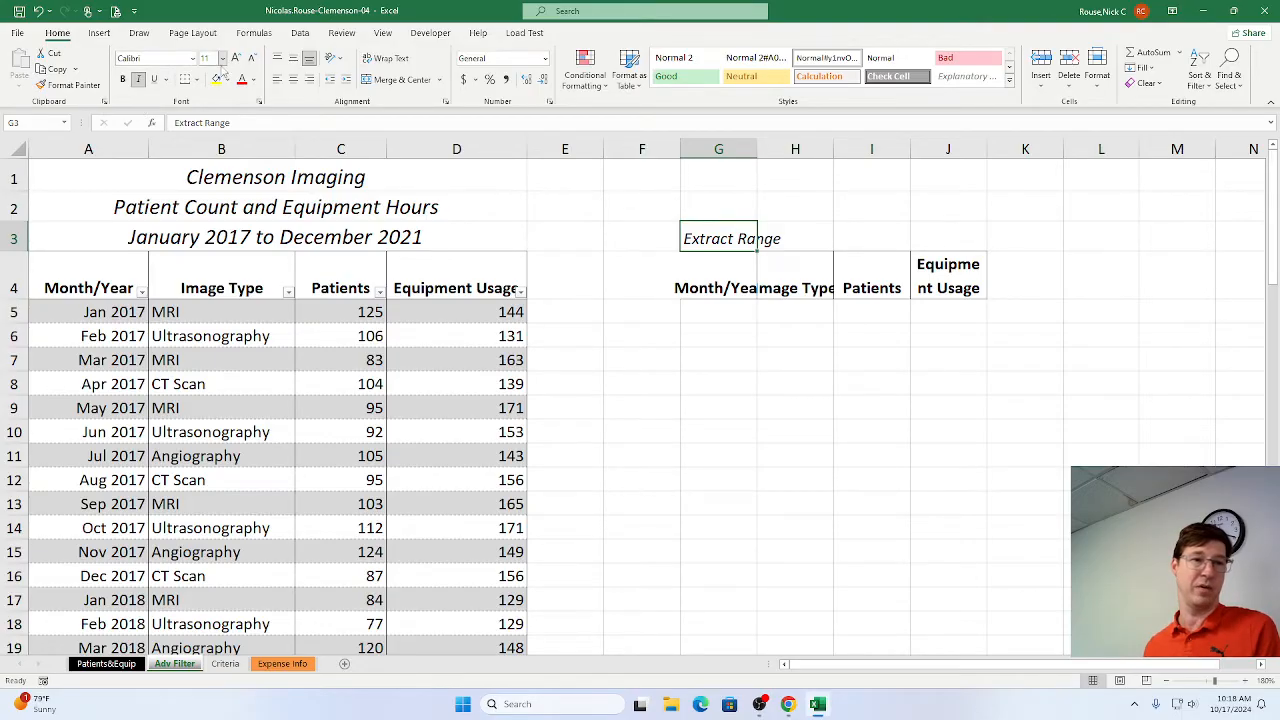
click(223, 60)
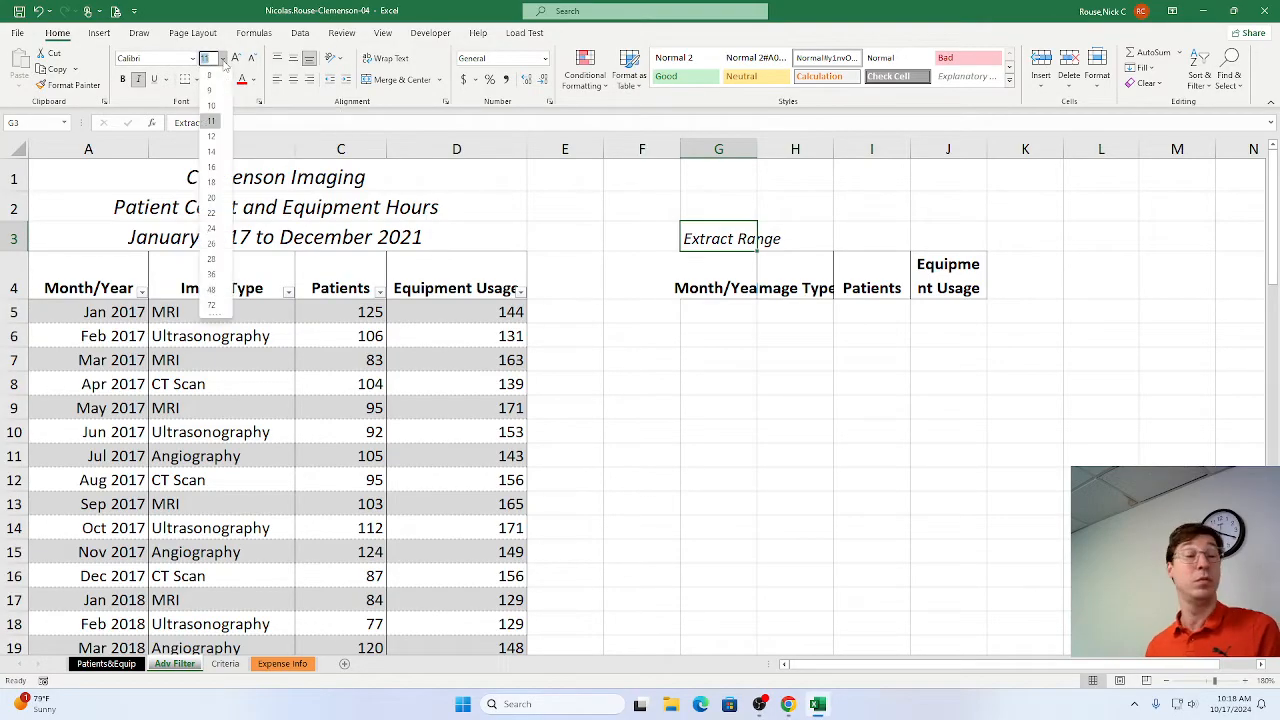
click(212, 152)
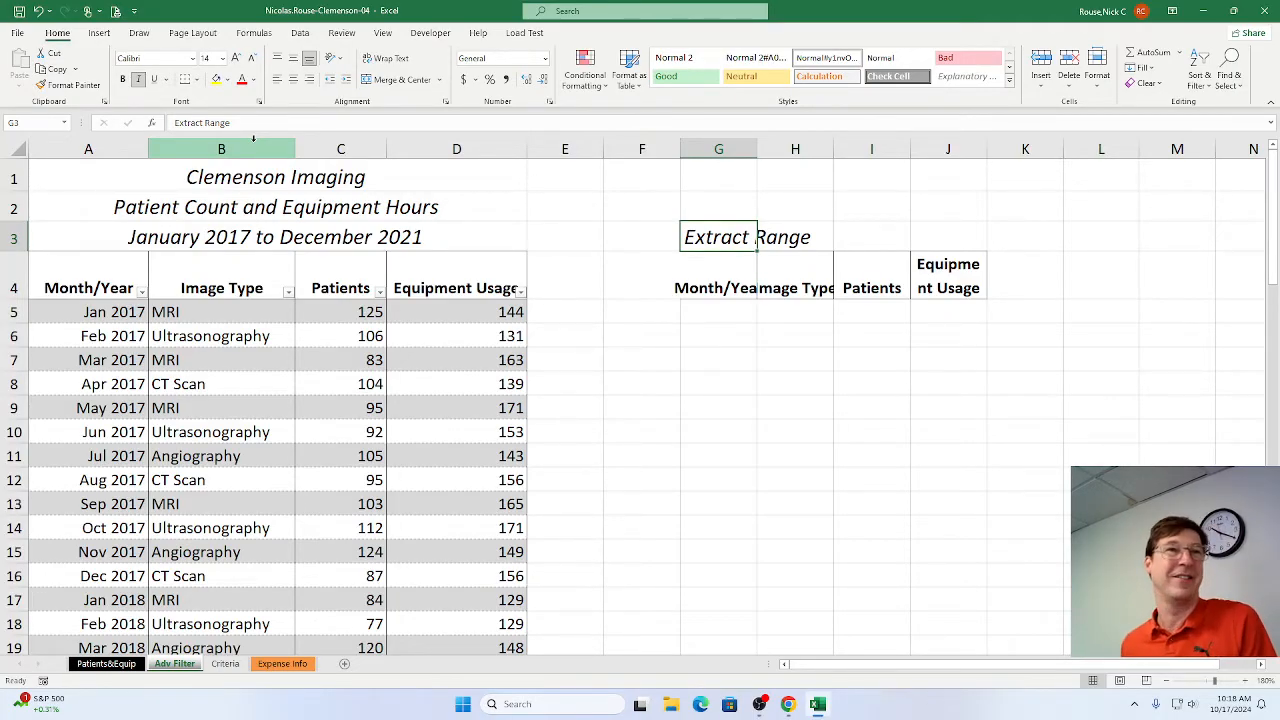
key(alt+Tab)
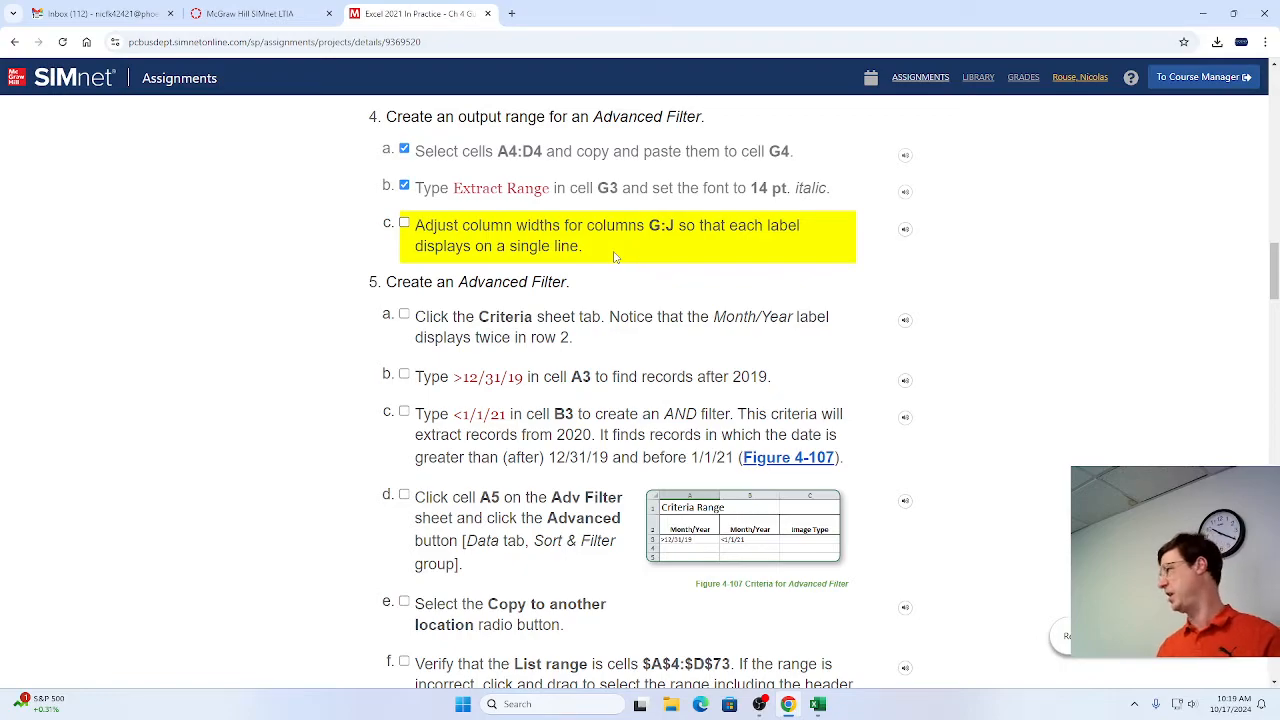
Switch to Excel, widen columns G, H and J for their header labels, and mark step 4c as complete in Chrome.
key(alt+Tab)
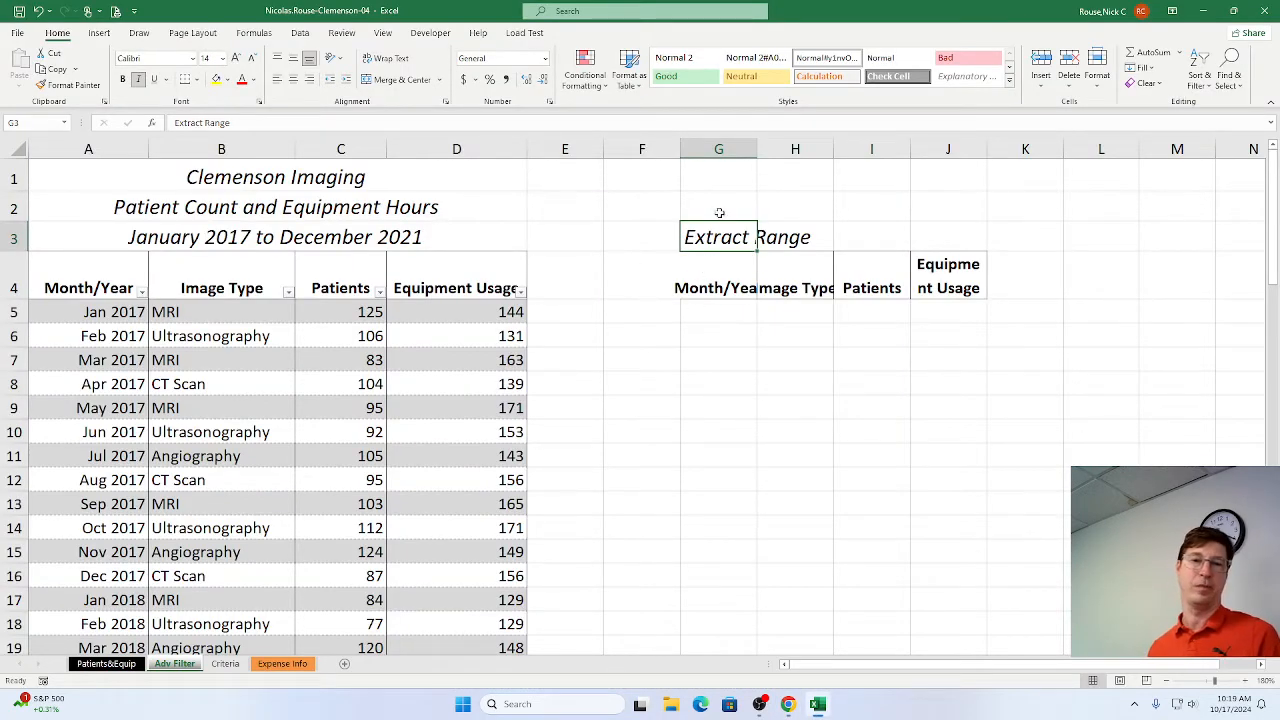
drag(757, 148, 957, 148)
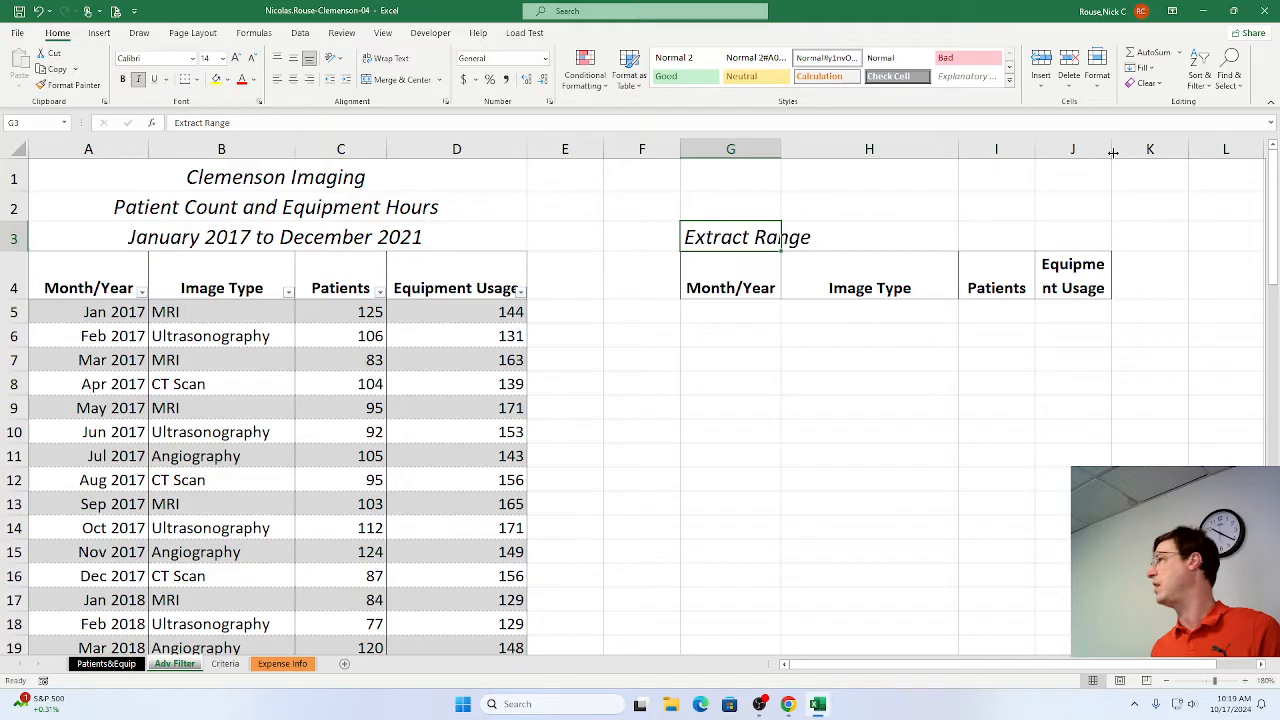
drag(1112, 152, 1140, 153)
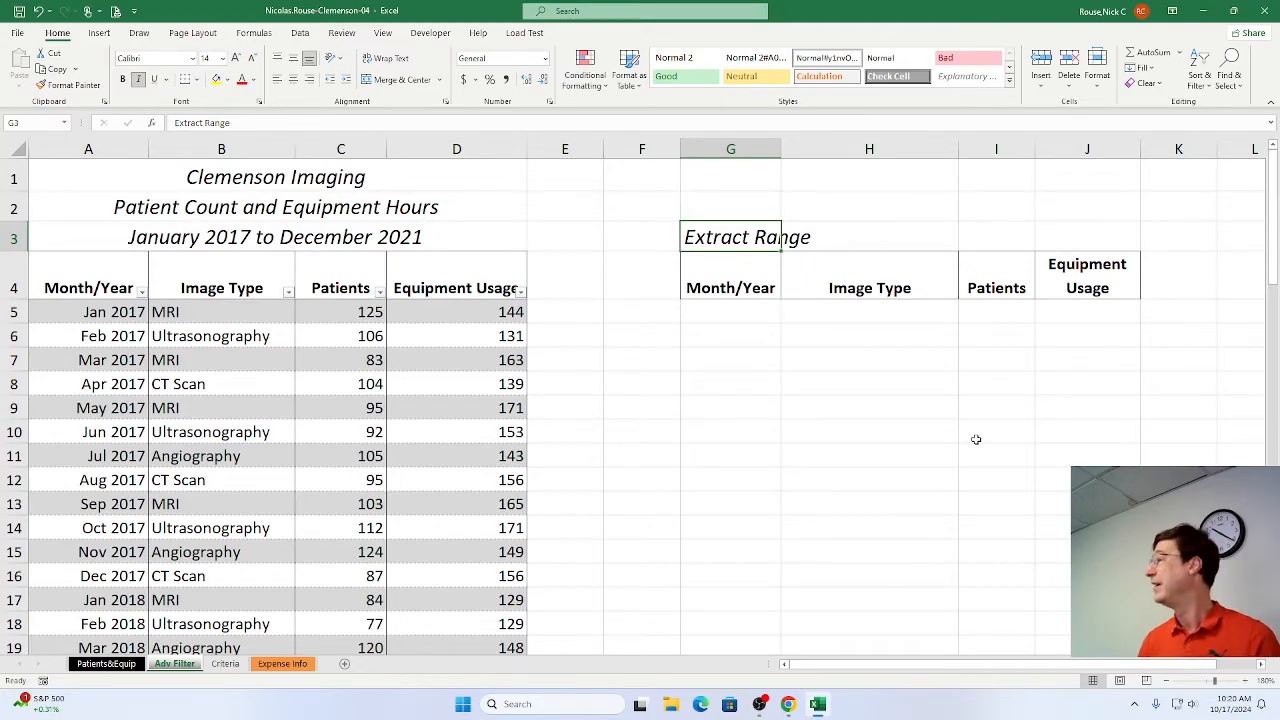
key(alt+Tab)
click(404, 223)
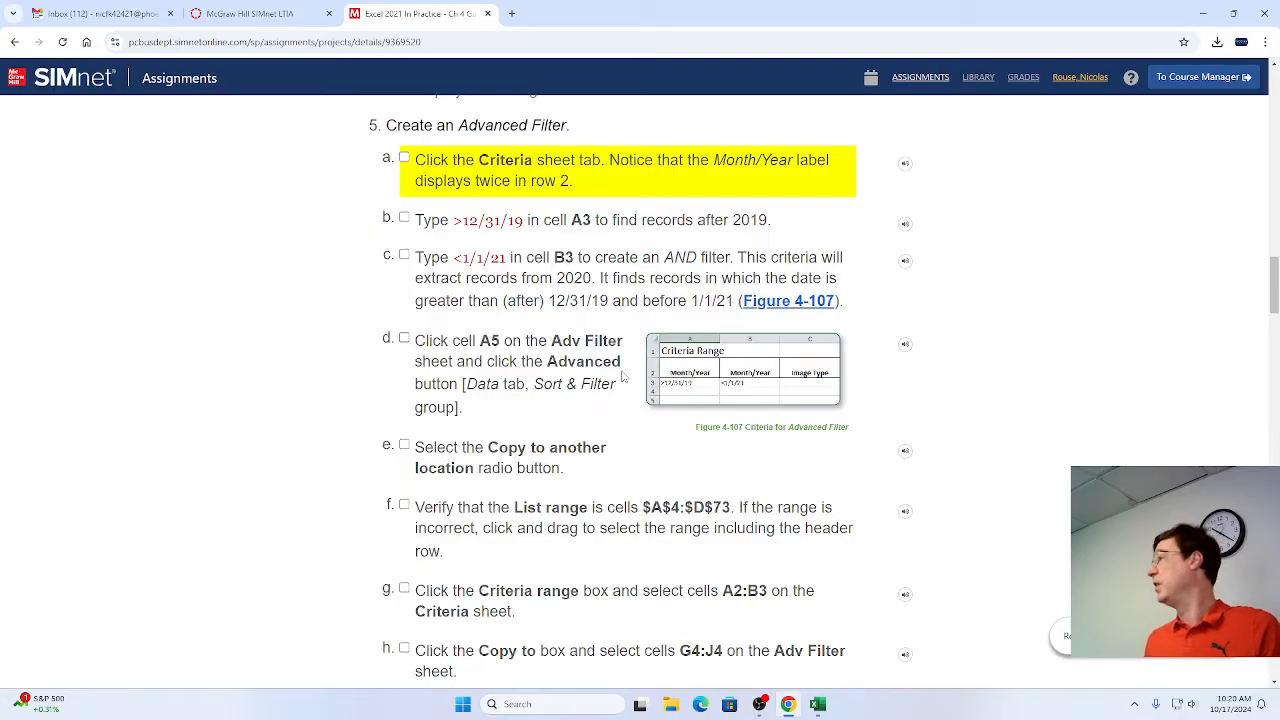
Switch to Excel, open the Criteria sheet, and mark step 5a as complete in the SIMnet instructions in Chrome.
key(alt+Tab)
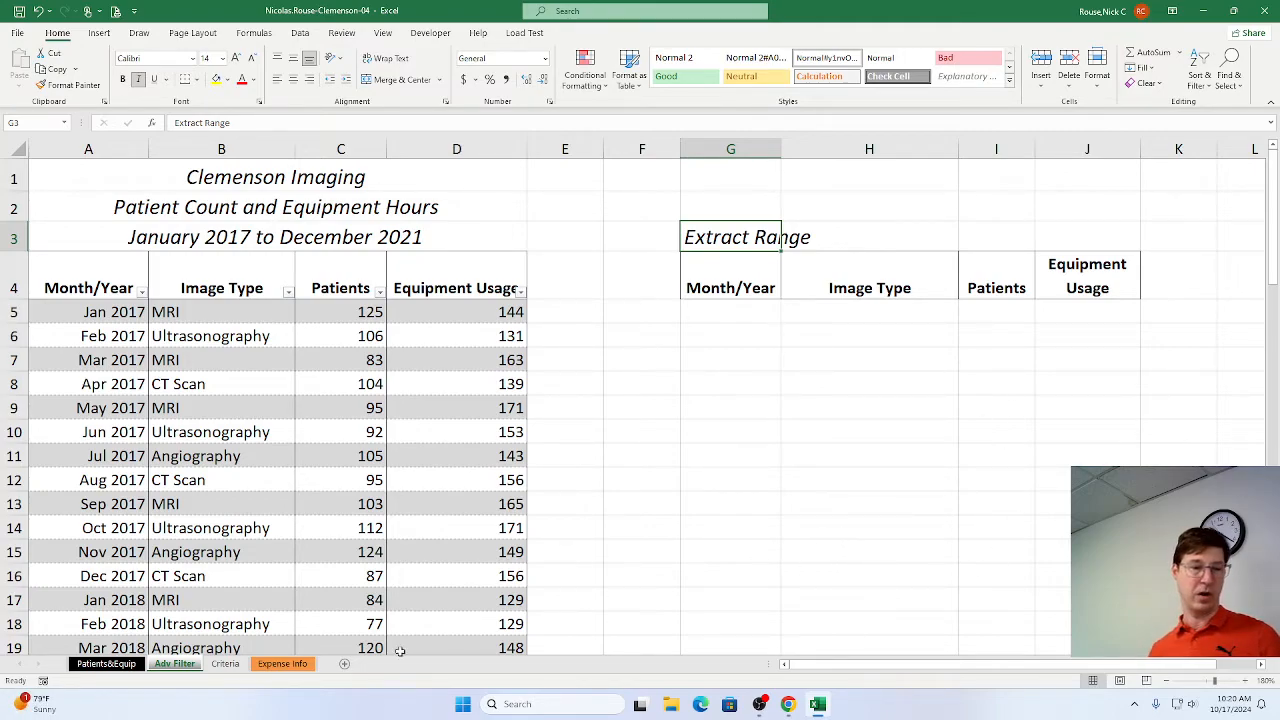
click(236, 665)
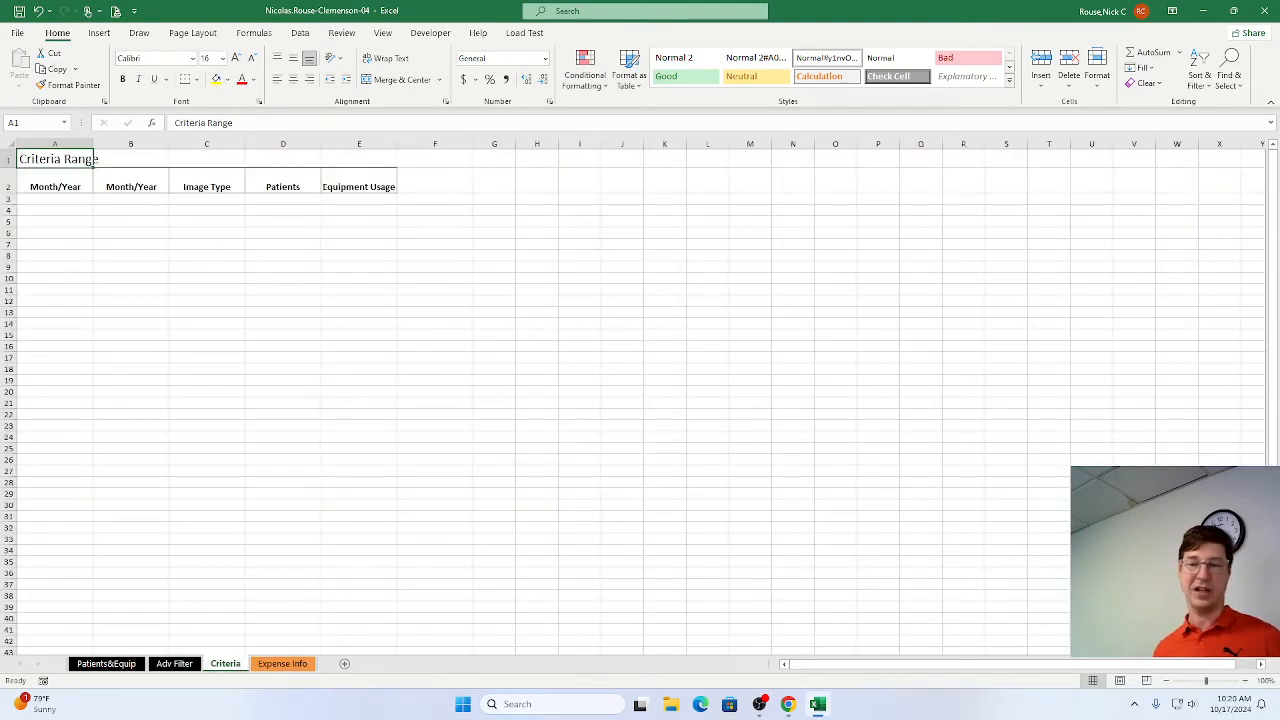
click(1245, 681)
click(1245, 681)
click(1245, 681)
click(1245, 681)
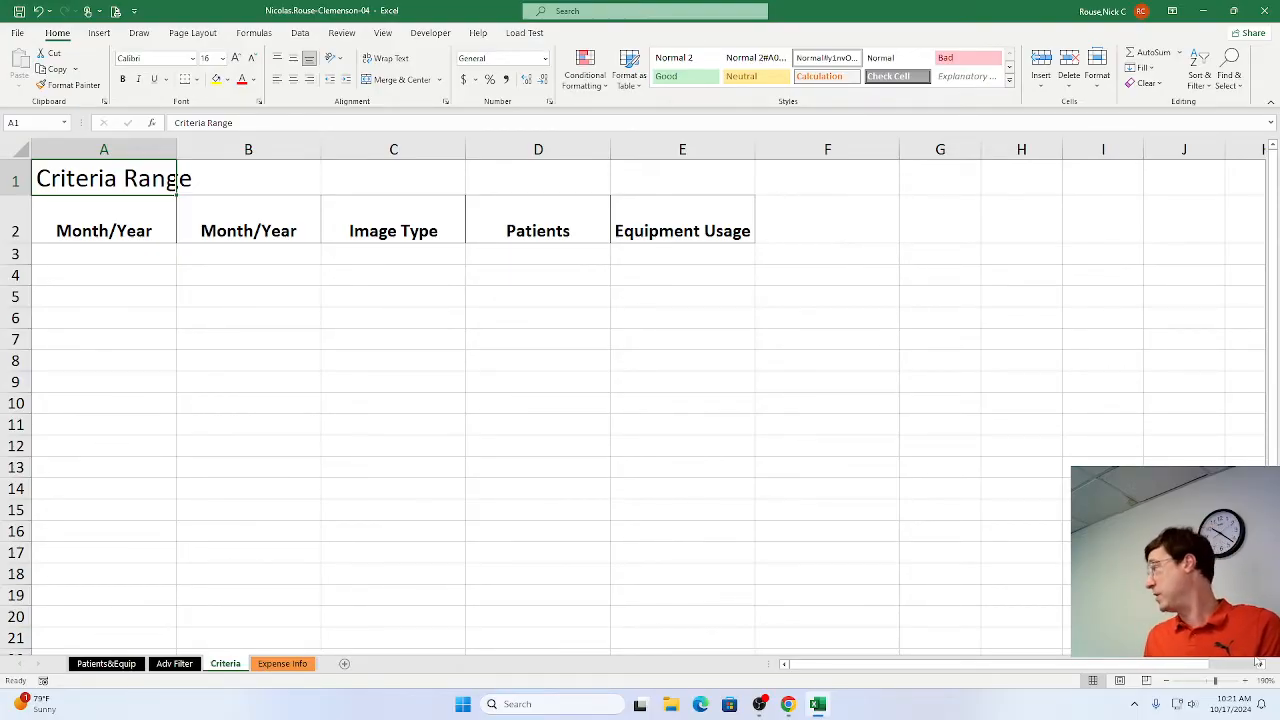
key(alt+Tab)
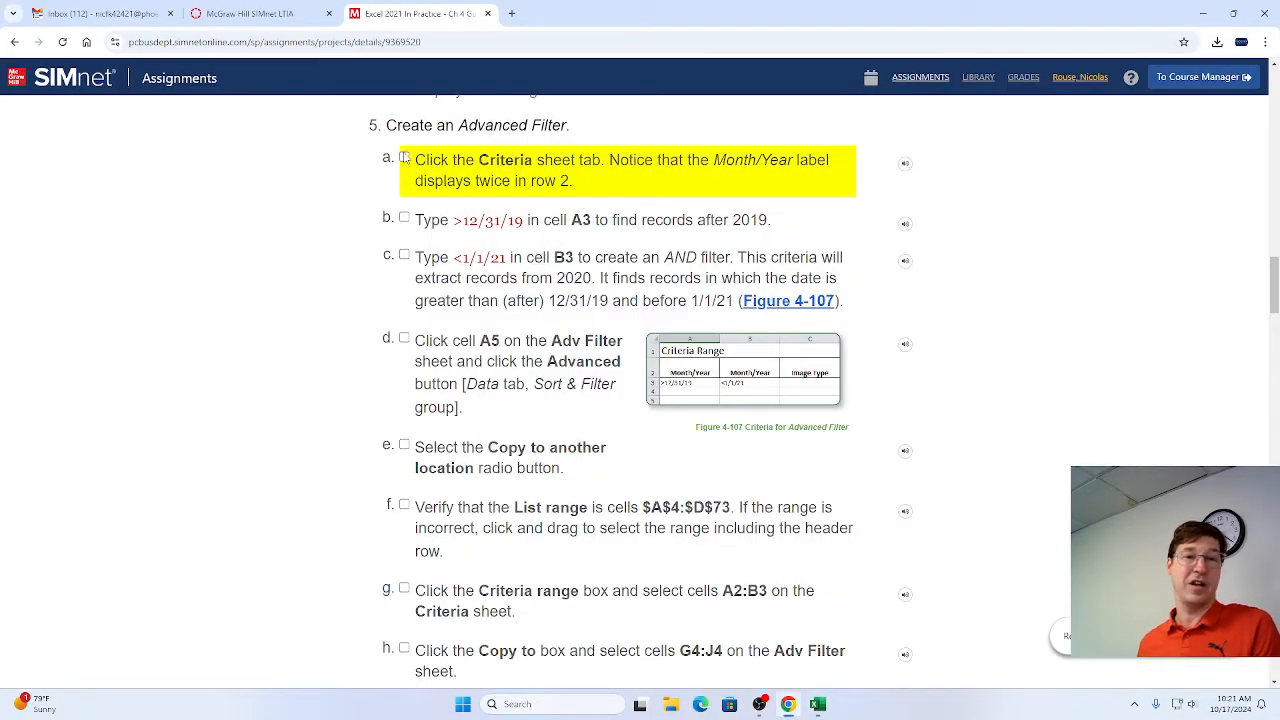
click(404, 157)
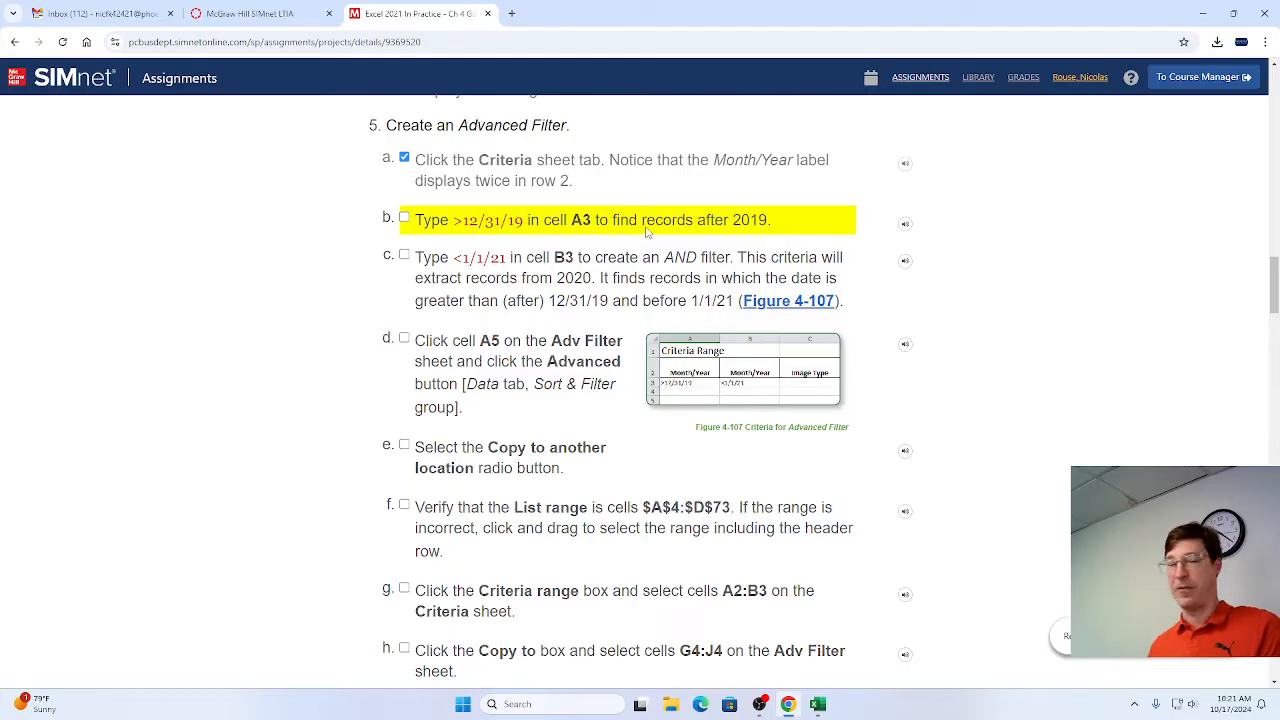
Switch to Excel and enter the criterion >12/31/19 in cell A3 of the Criteria sheet.
key(alt+Tab)
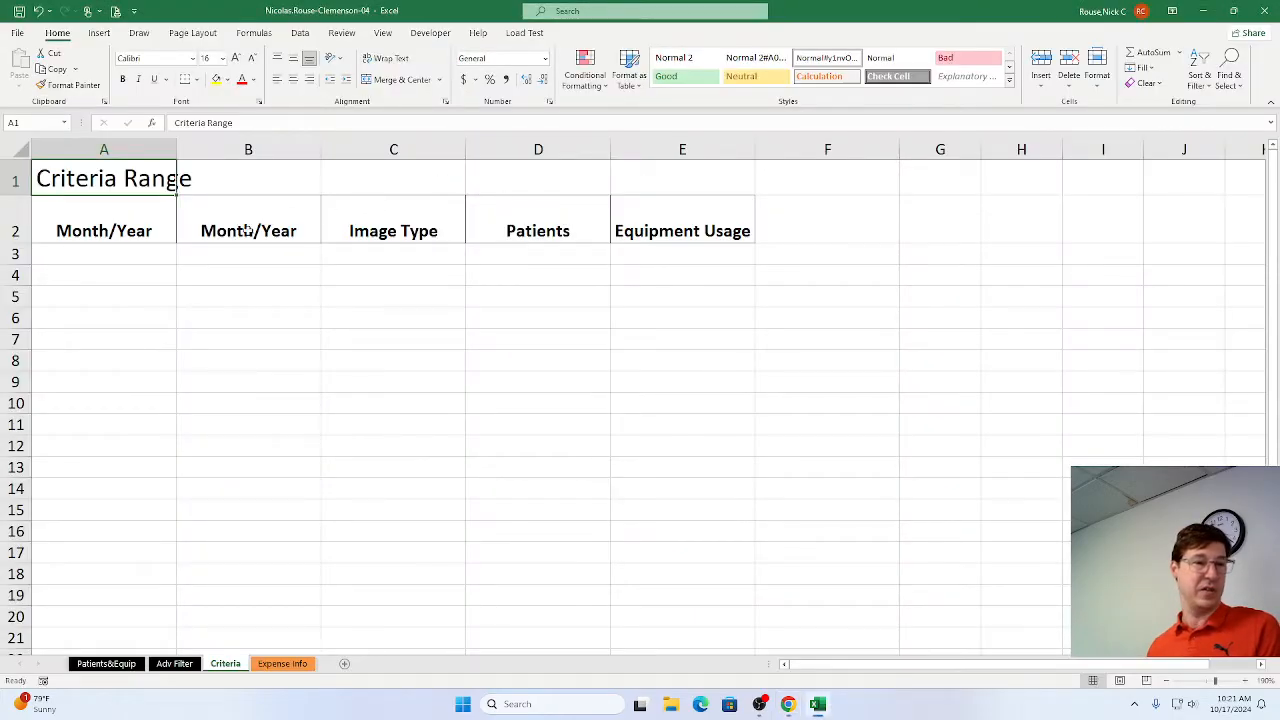
click(134, 256)
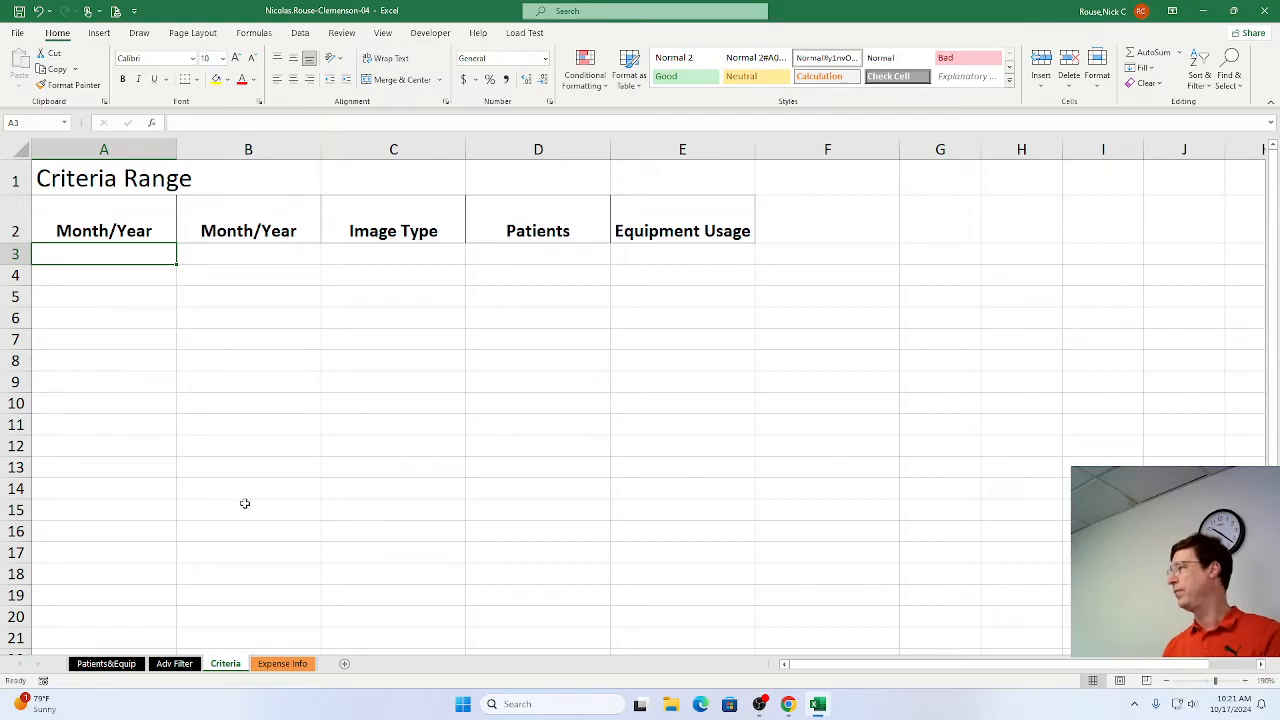
key(alt+Tab)
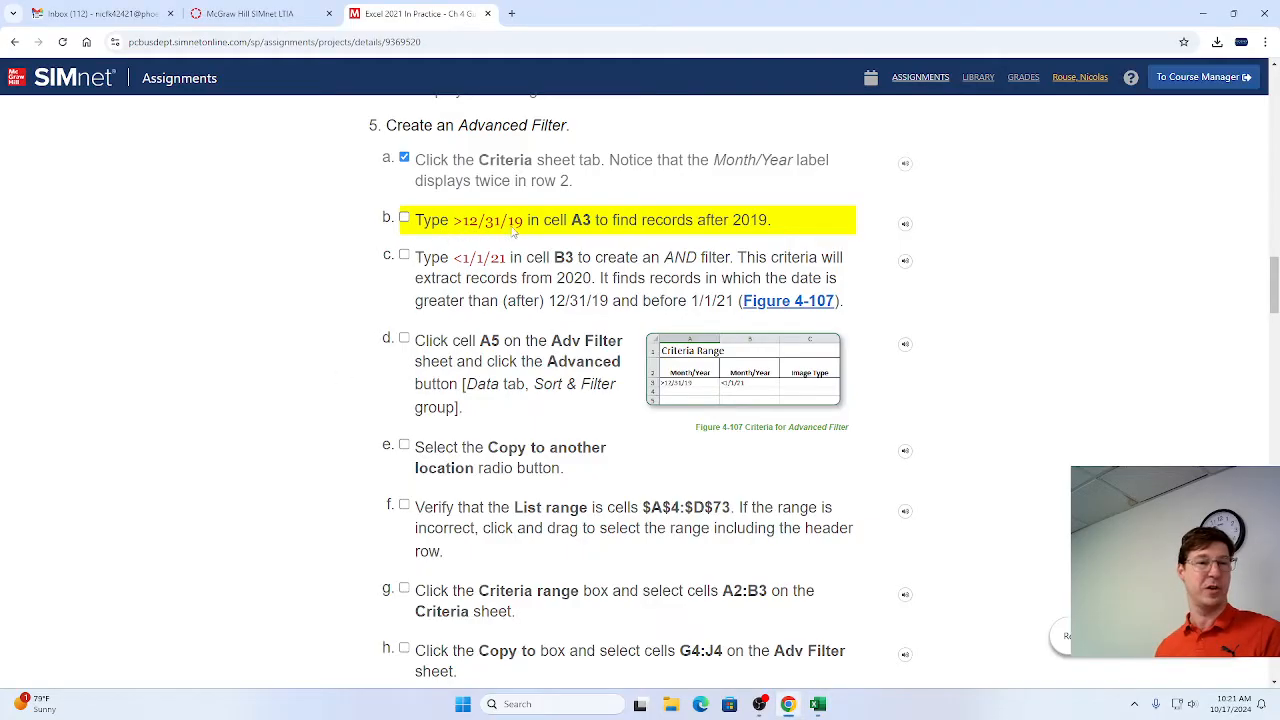
key(alt+Tab)
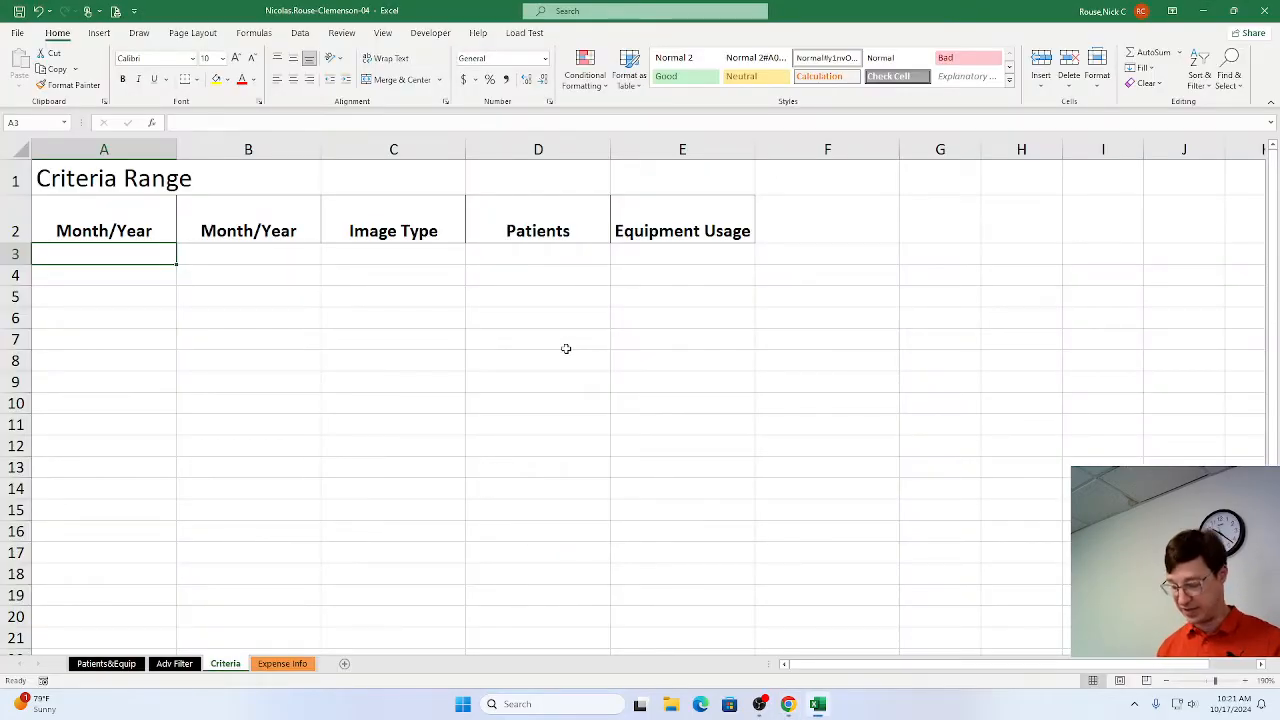
text(>12/31/19)
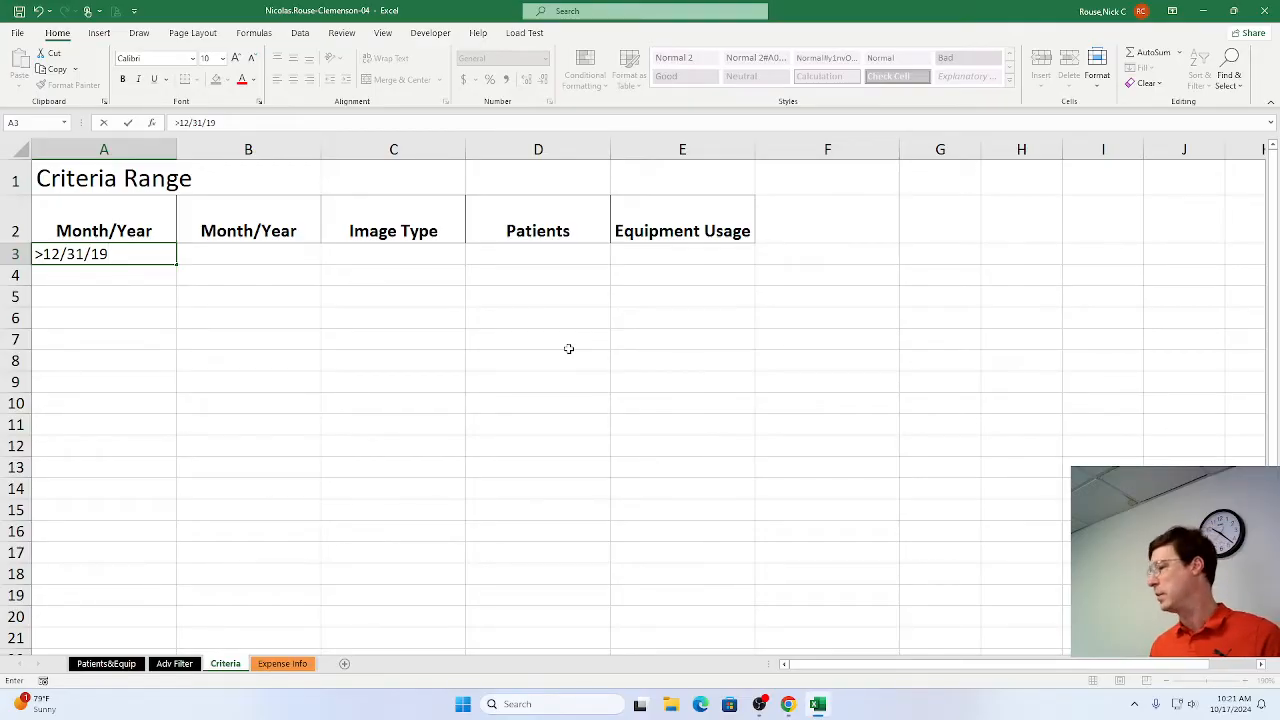
key(Tab)
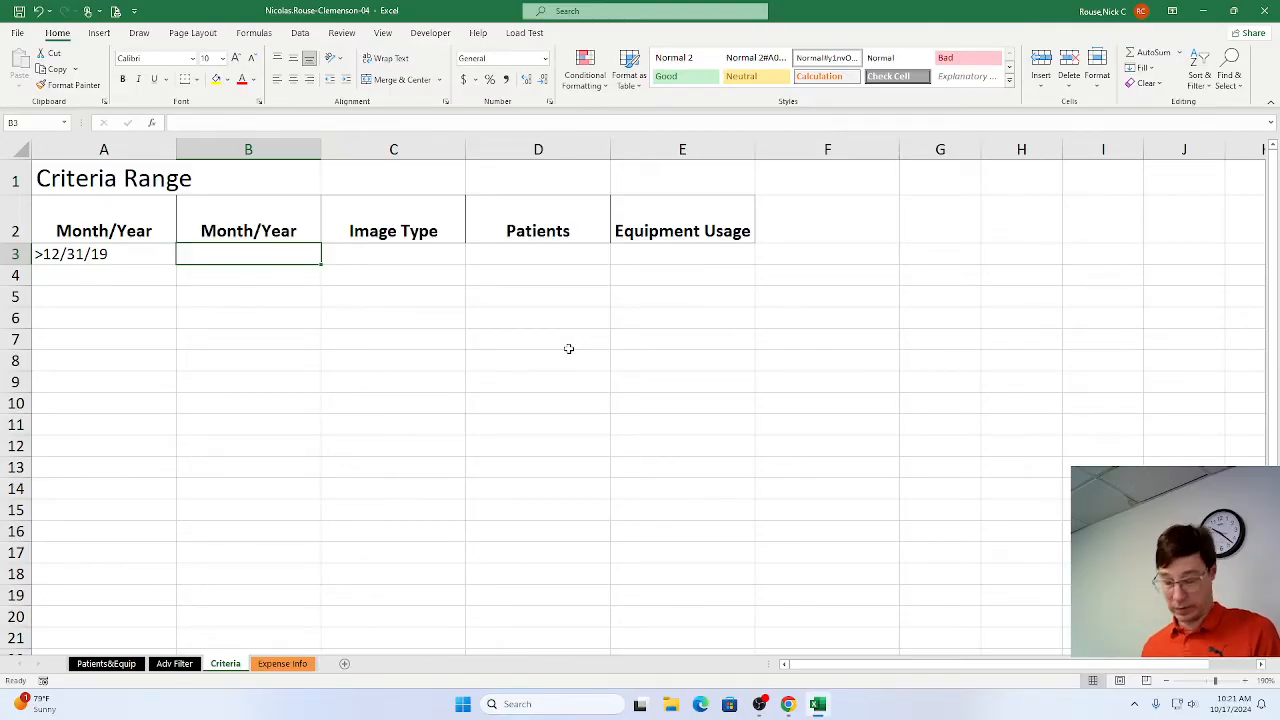
Enter the criterion <1/1/21 in cell B3 of the Criteria sheet, under the second Month/Year label.
text(<1/)
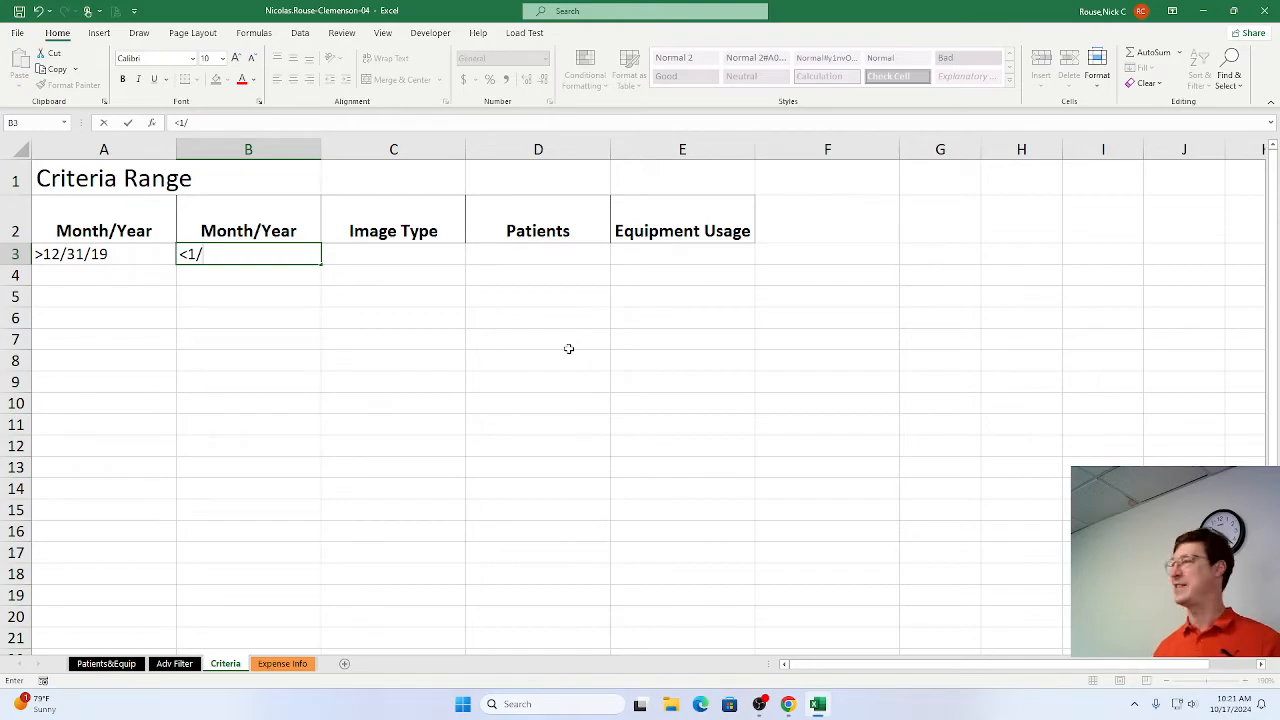
text(1)
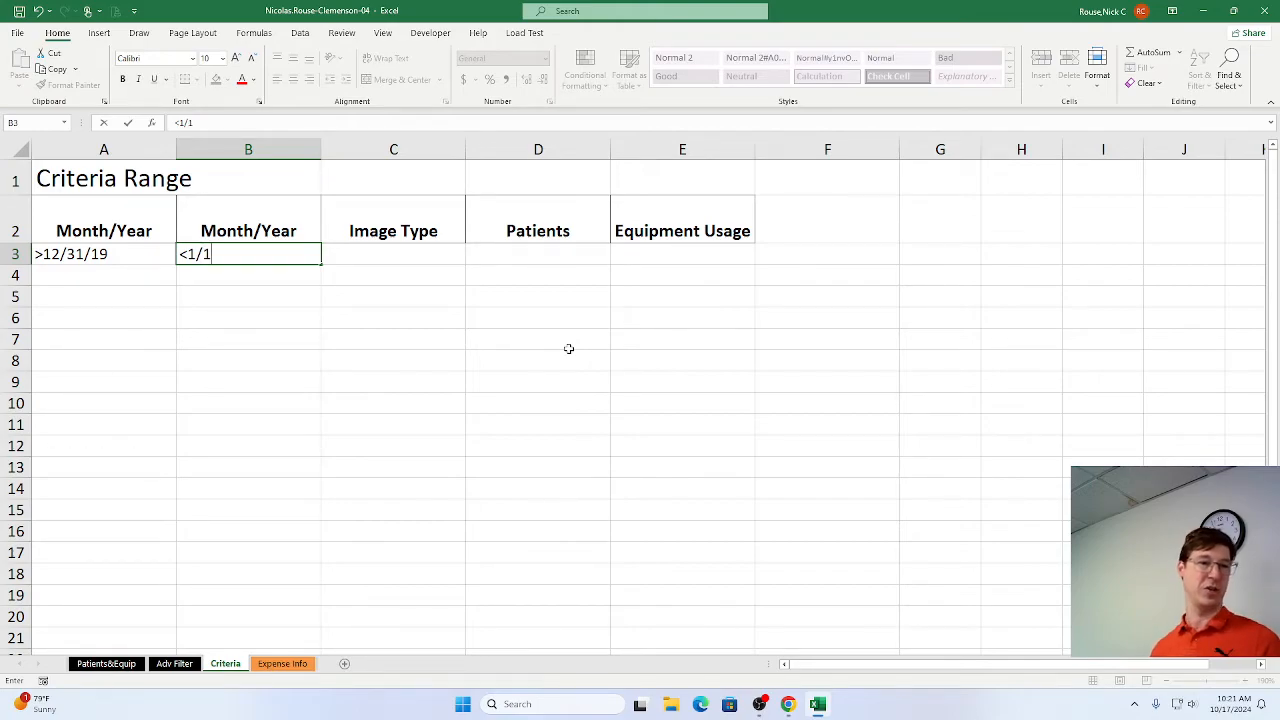
text(/21)
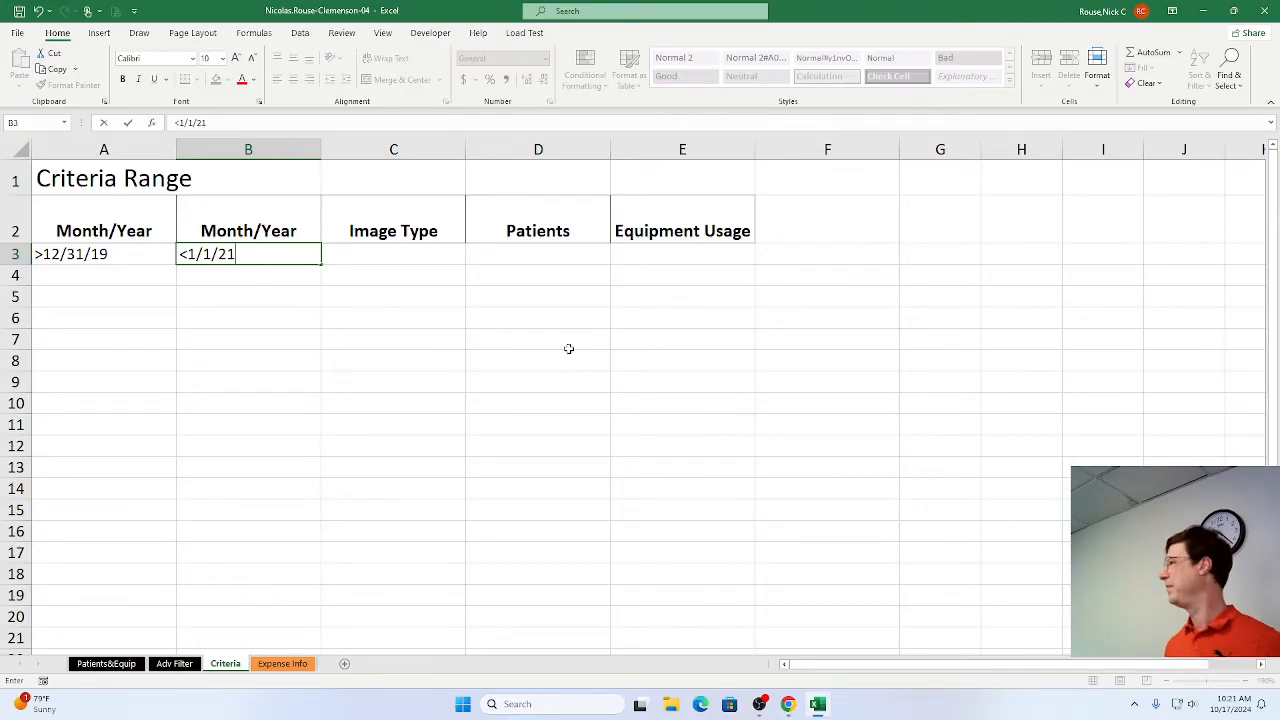
key(Tab)
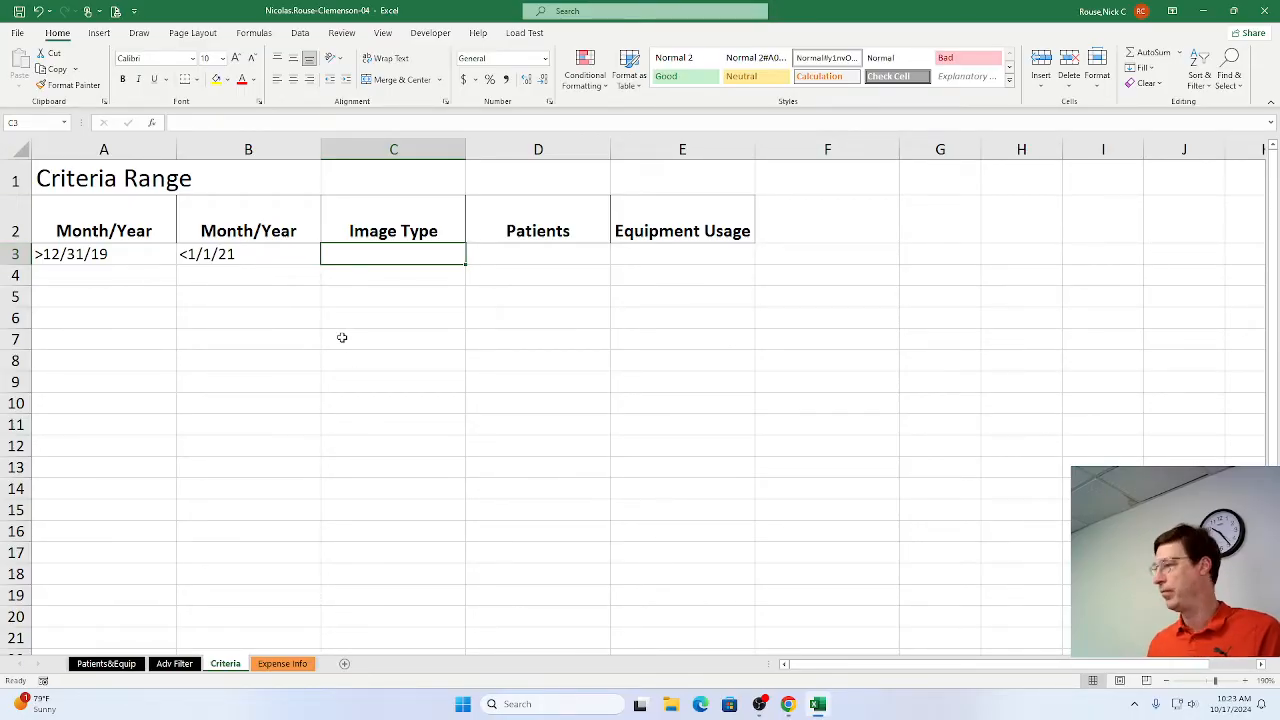
Switch to Chrome and mark steps 5b and 5c as complete in the SIMnet instructions.
key(alt+Tab)
click(404, 218)
click(404, 255)
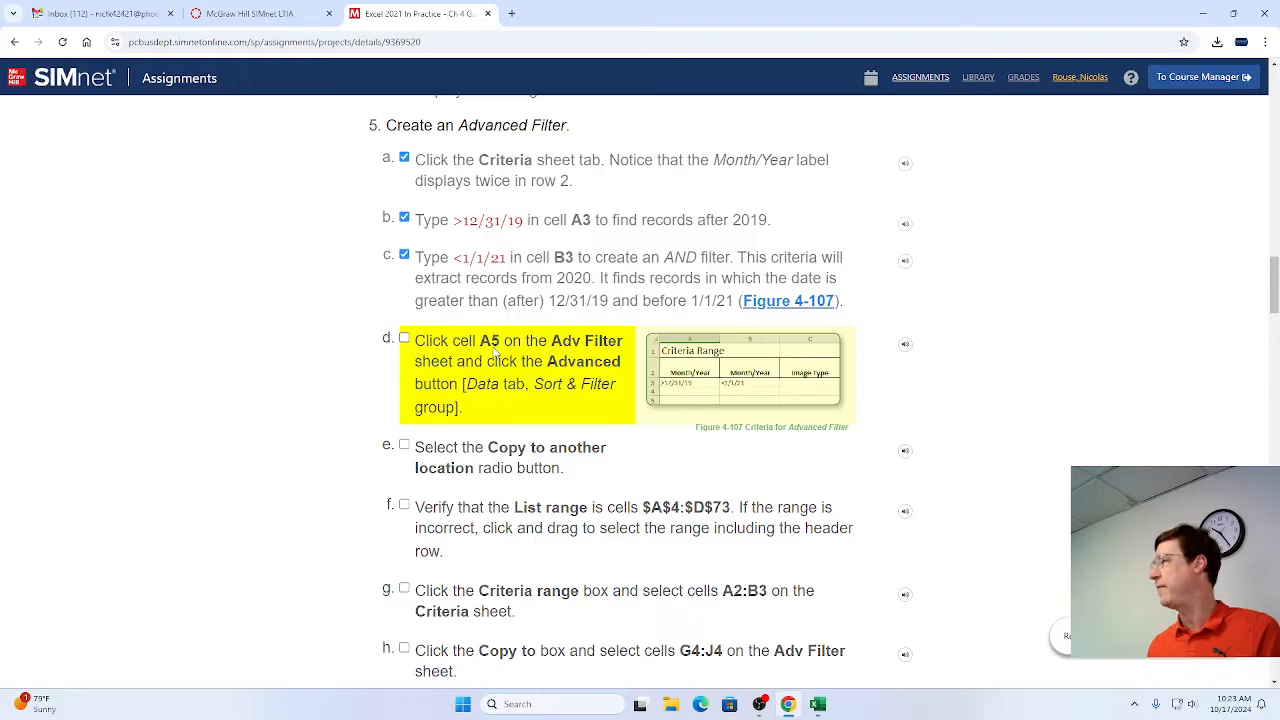
Switch to Excel, start an Advanced Filter from cell A5 of the Adv Filter sheet, and set it to Copy to another location.
key(alt+Tab)
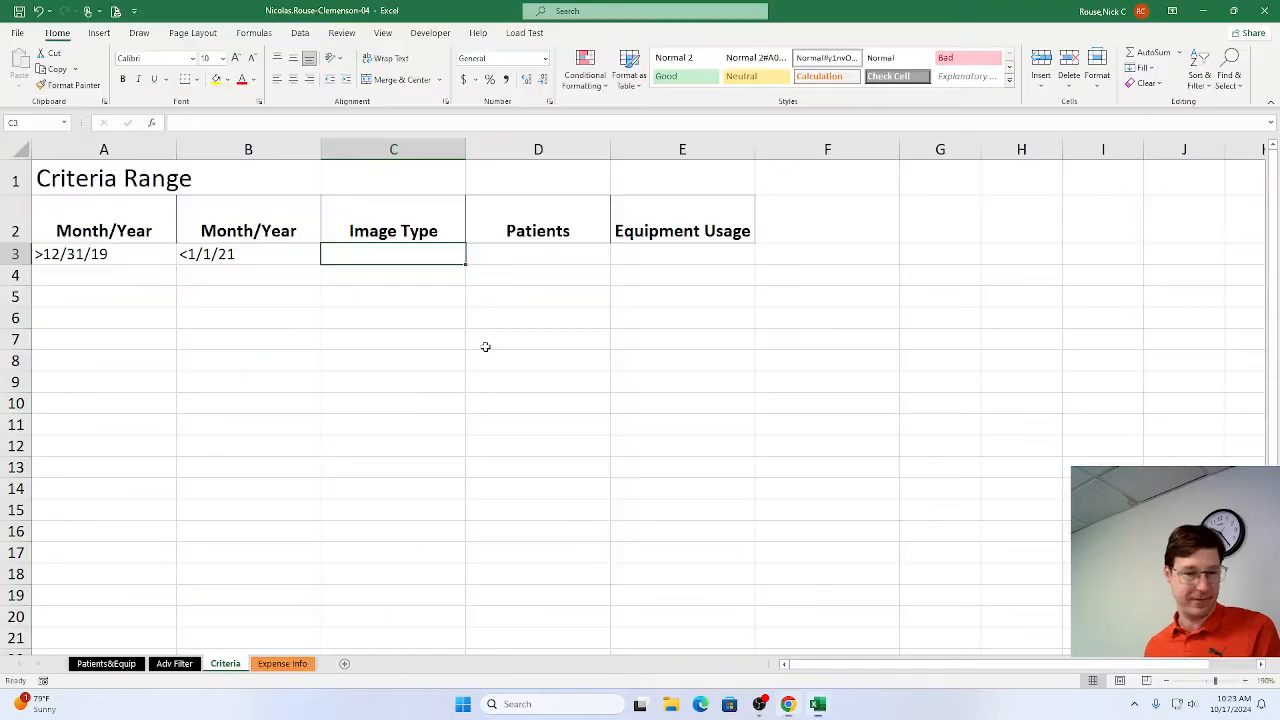
click(174, 664)
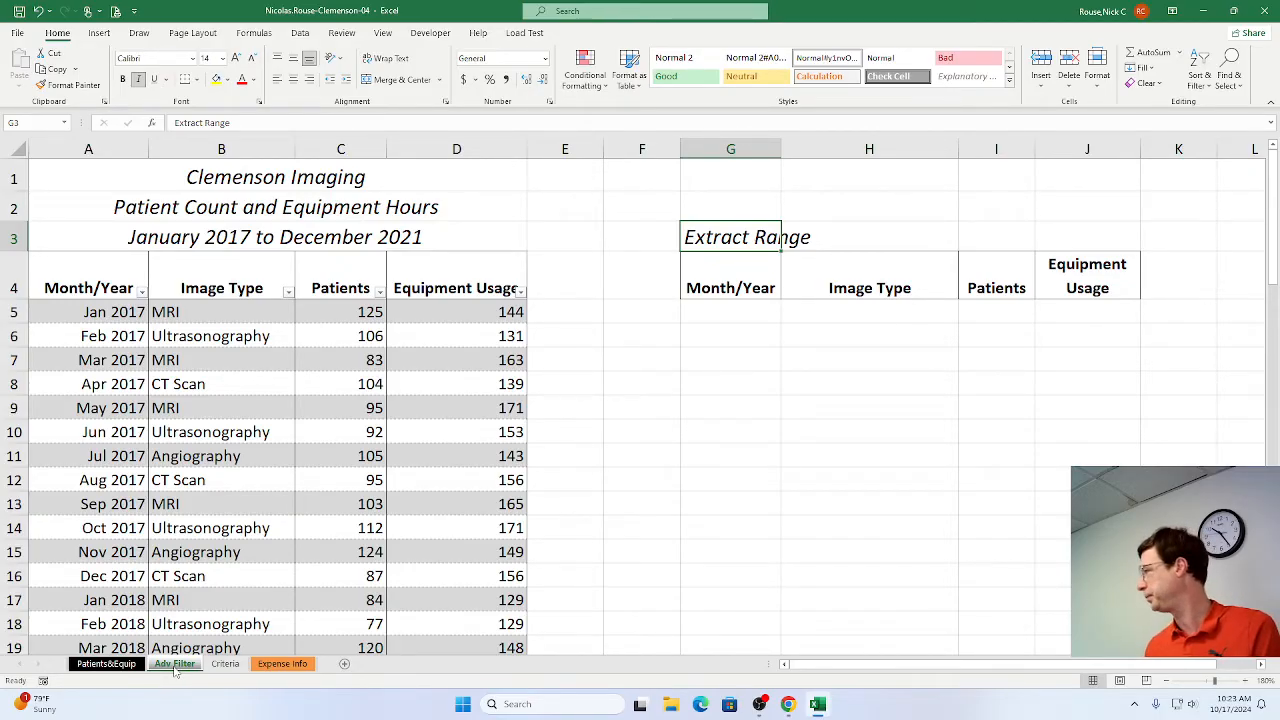
click(109, 311)
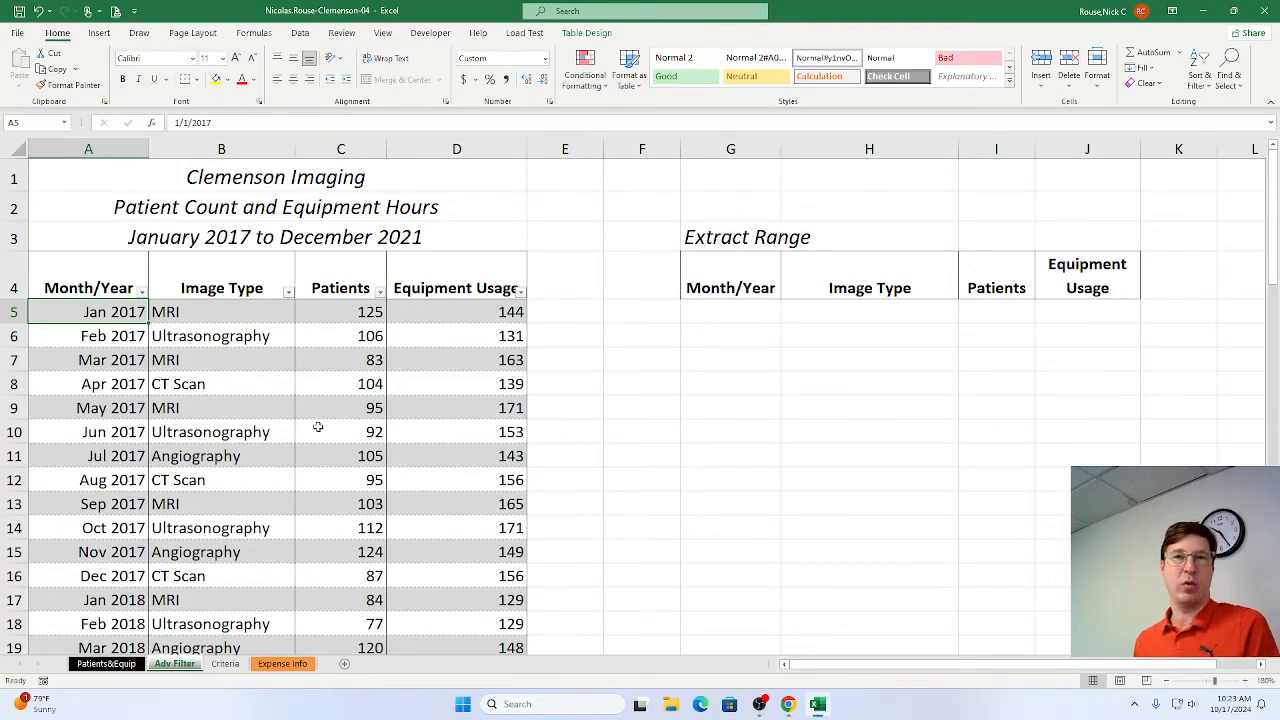
key(alt+Tab)
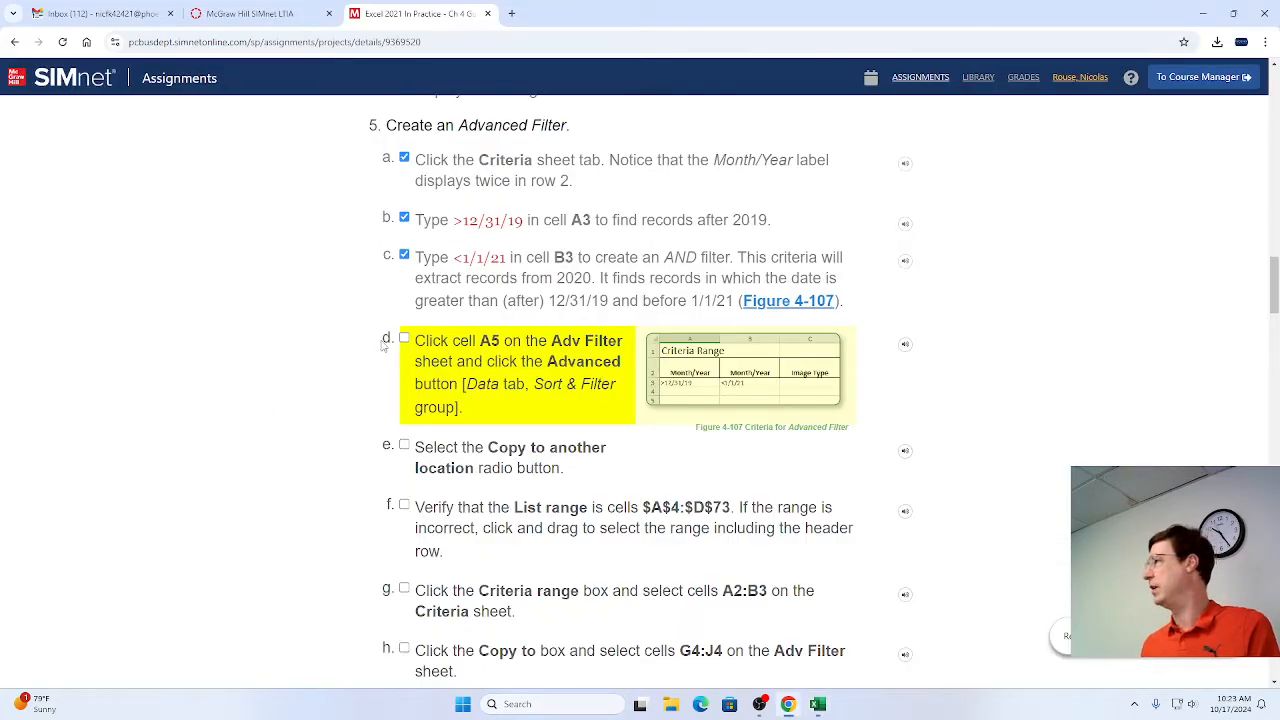
scroll(420, 396, down, 2)
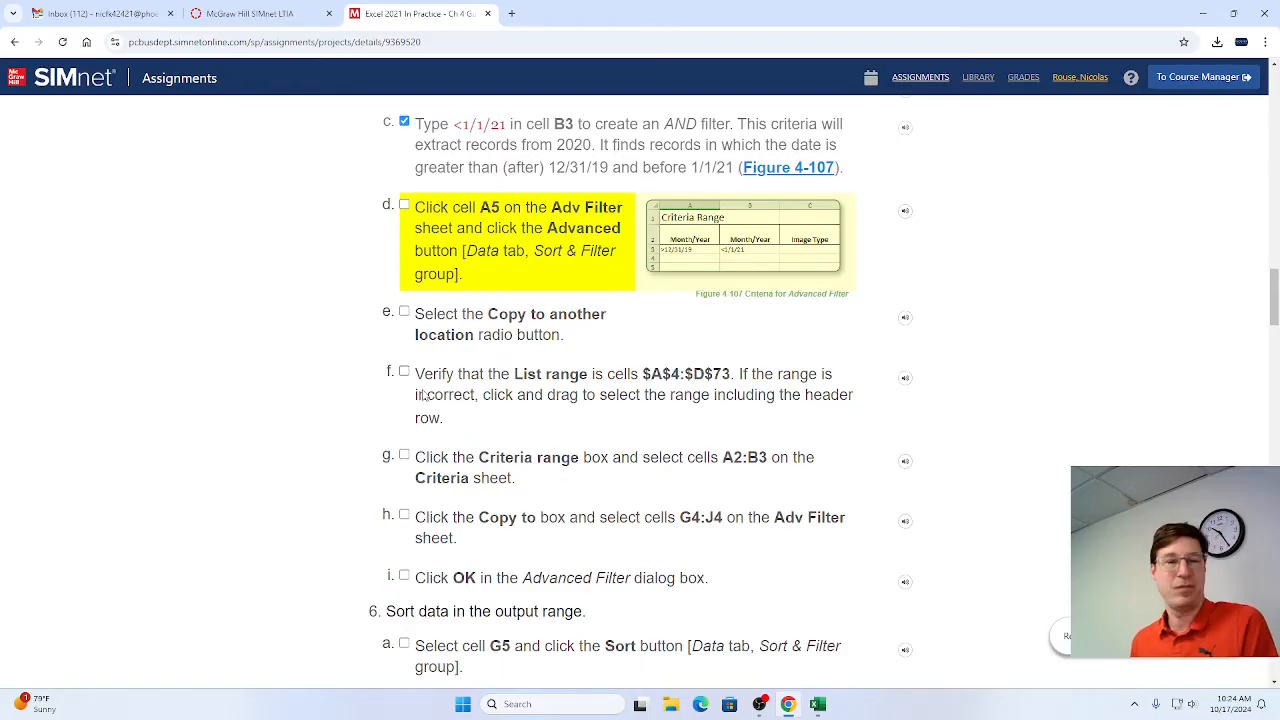
key(alt+Tab)
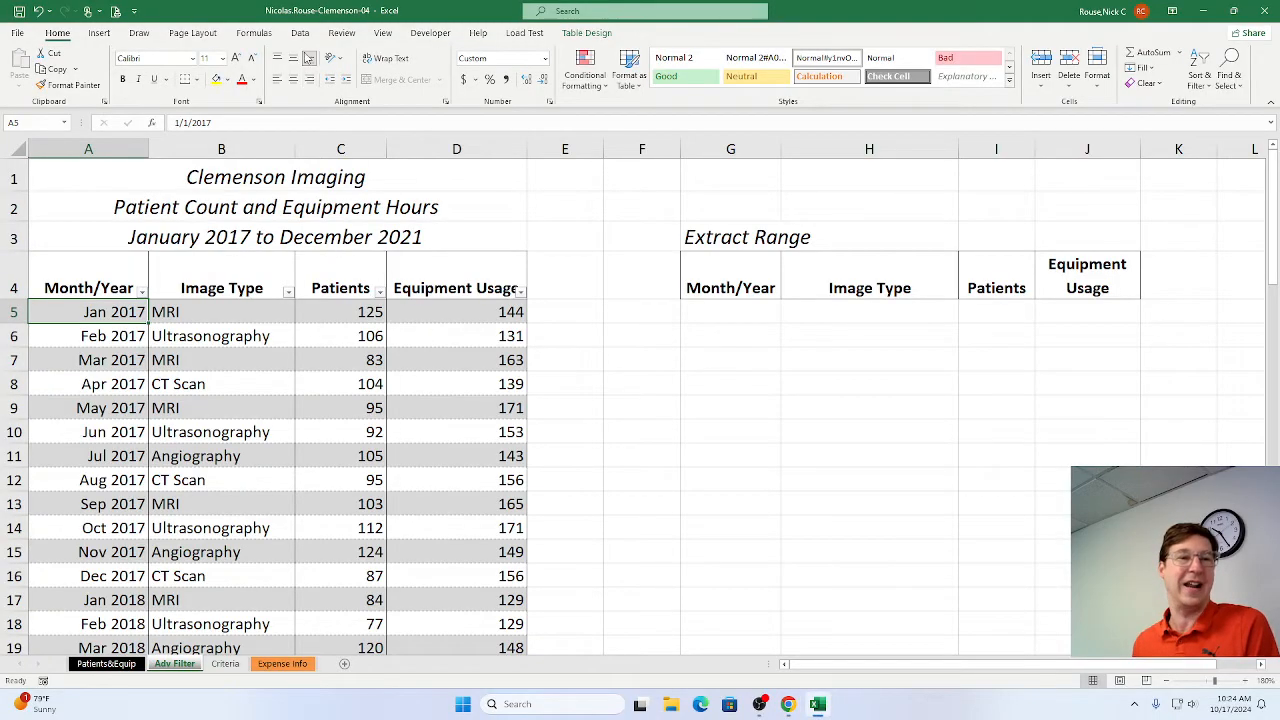
click(301, 33)
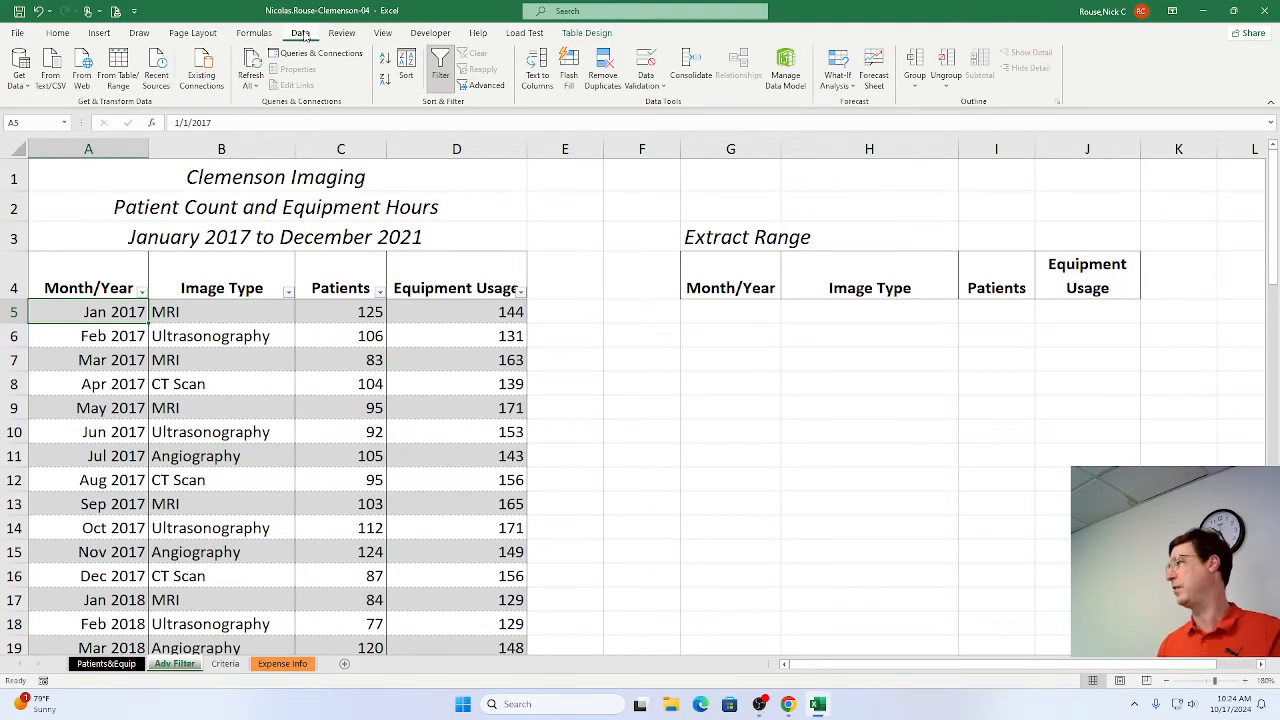
click(485, 86)
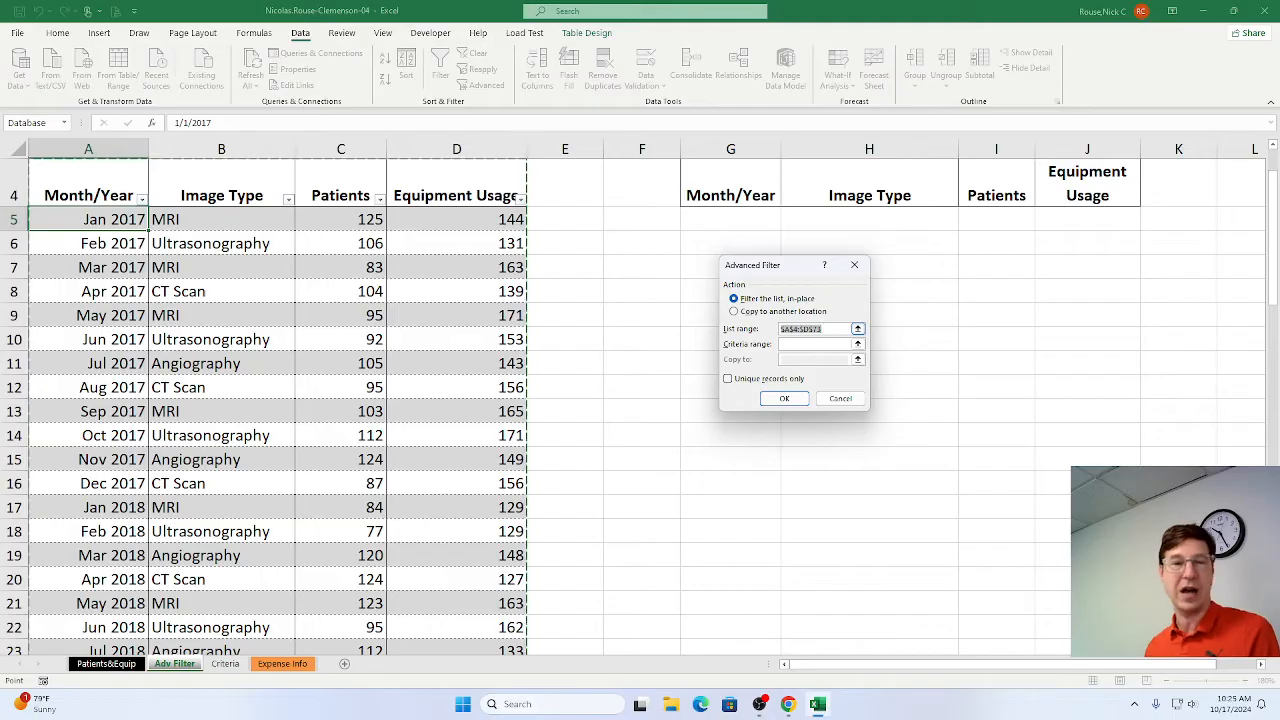
click(734, 311)
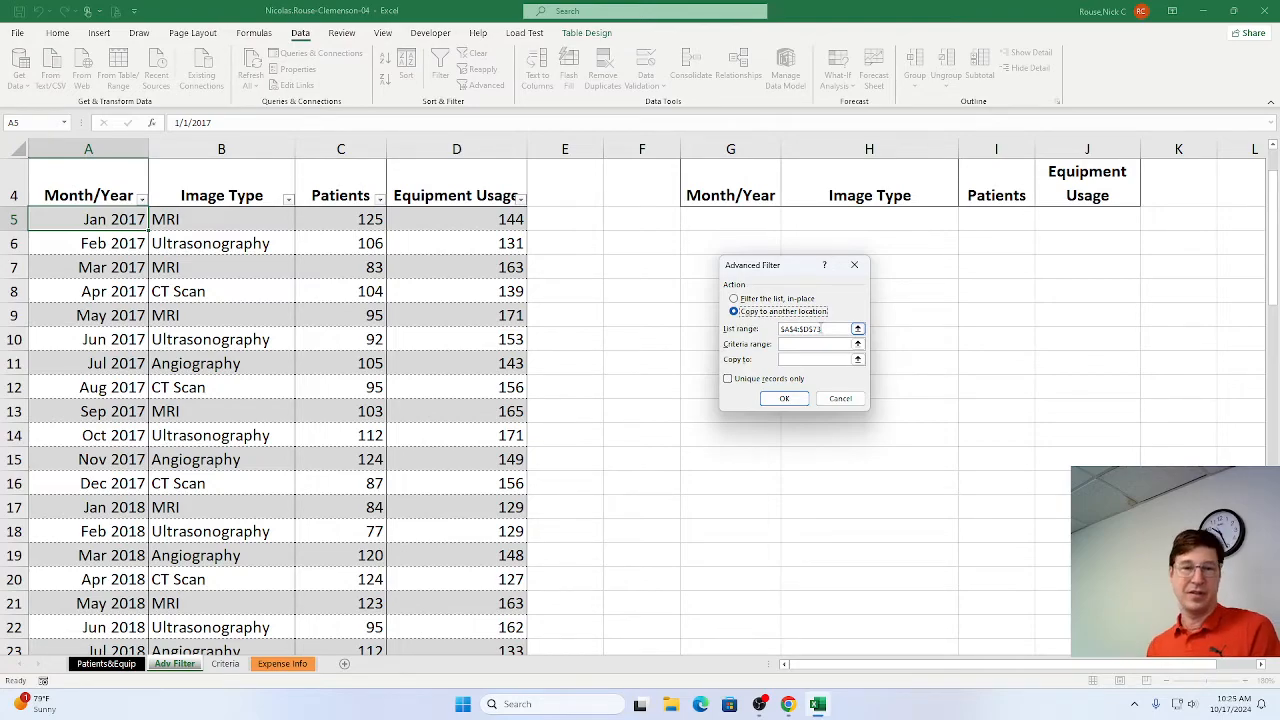
click(799, 345)
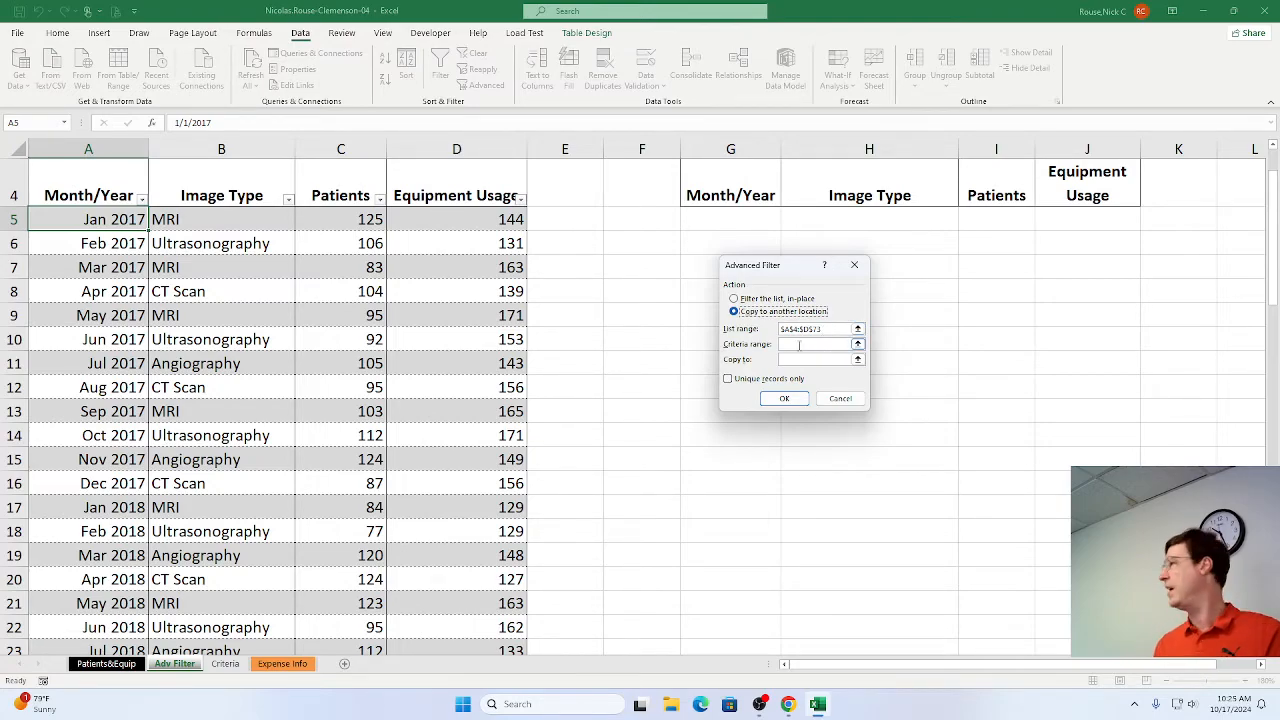
click(799, 345)
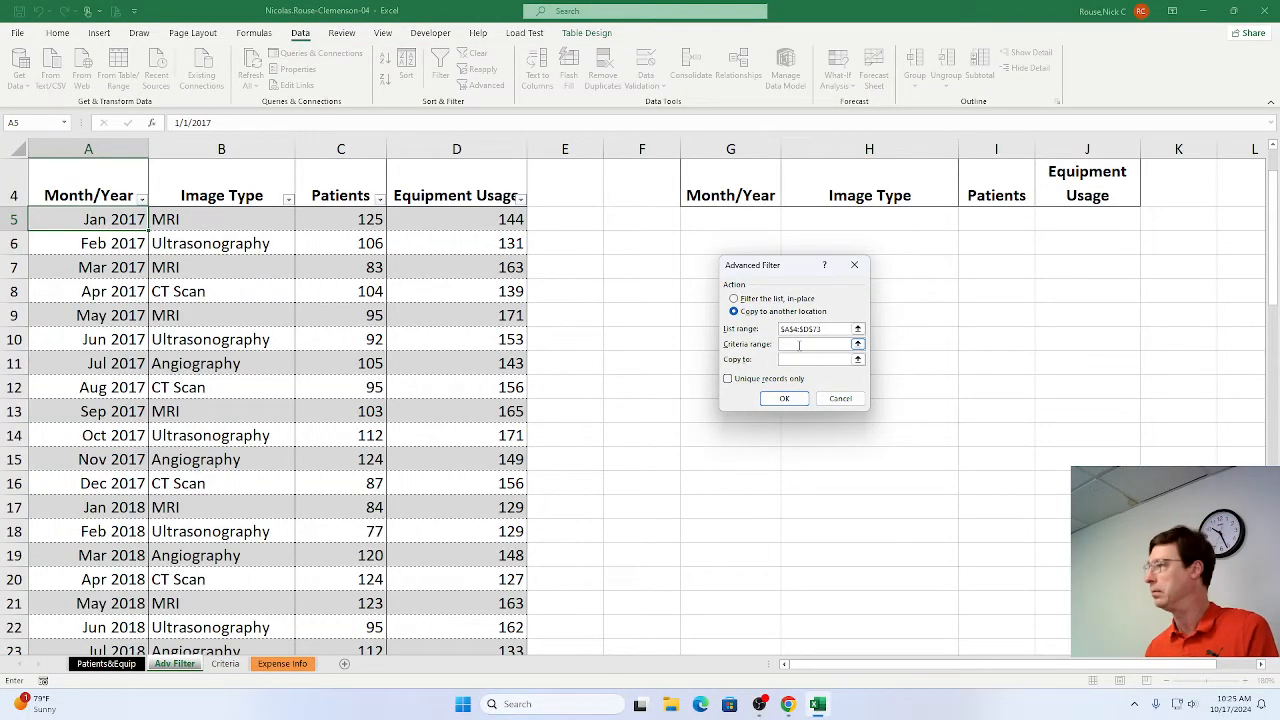
Switch to Chrome and mark steps 5d, 5e and 5f as complete in the SIMnet instructions.
key(alt+Tab)
key(alt+Tab)
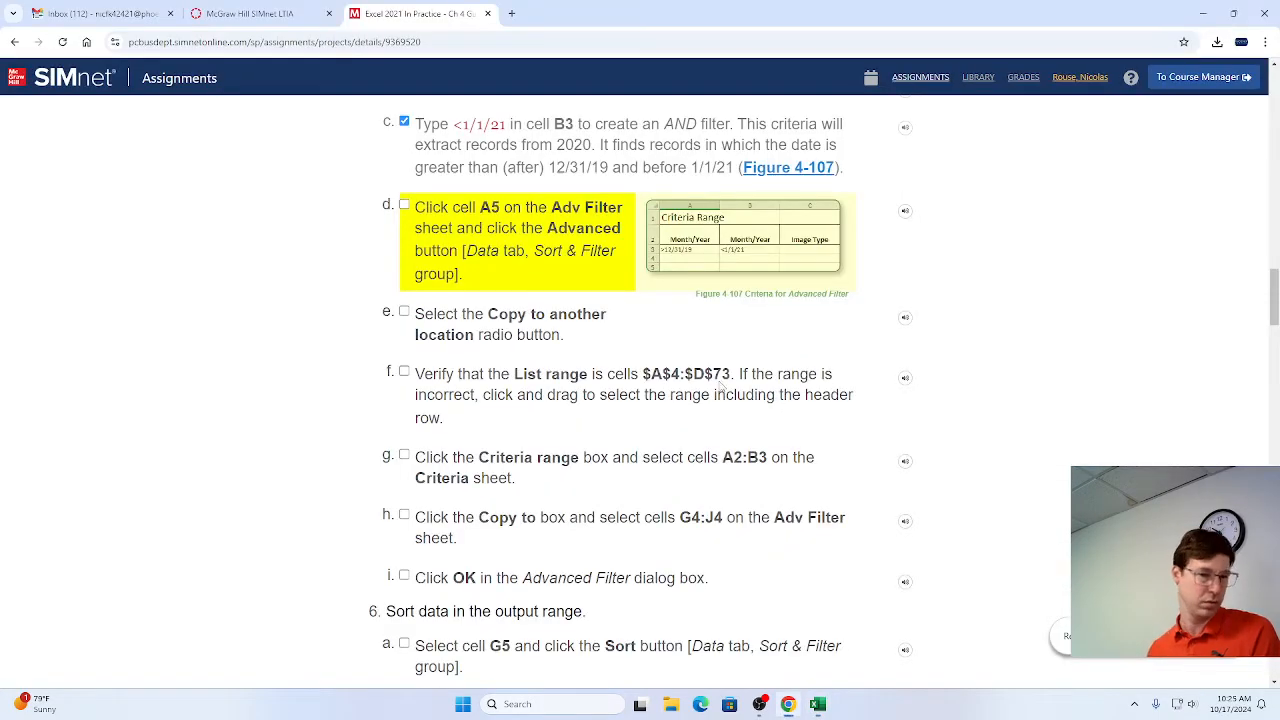
click(404, 206)
click(404, 315)
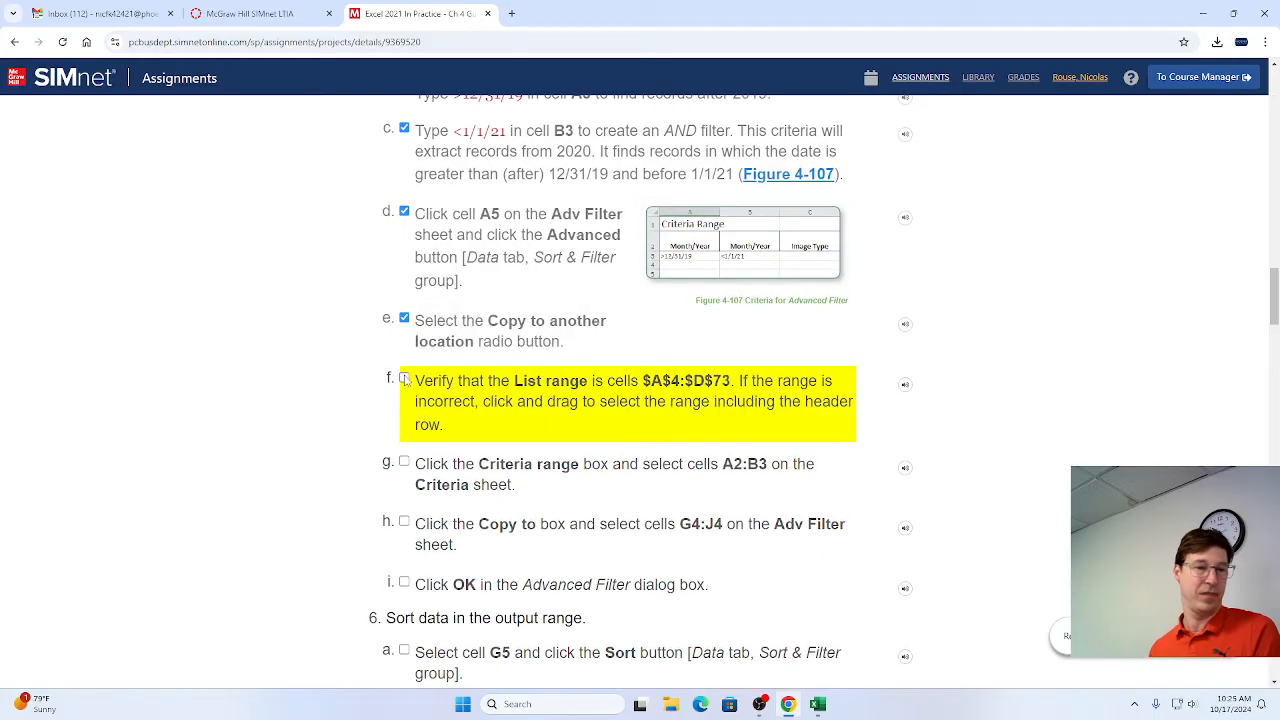
click(404, 379)
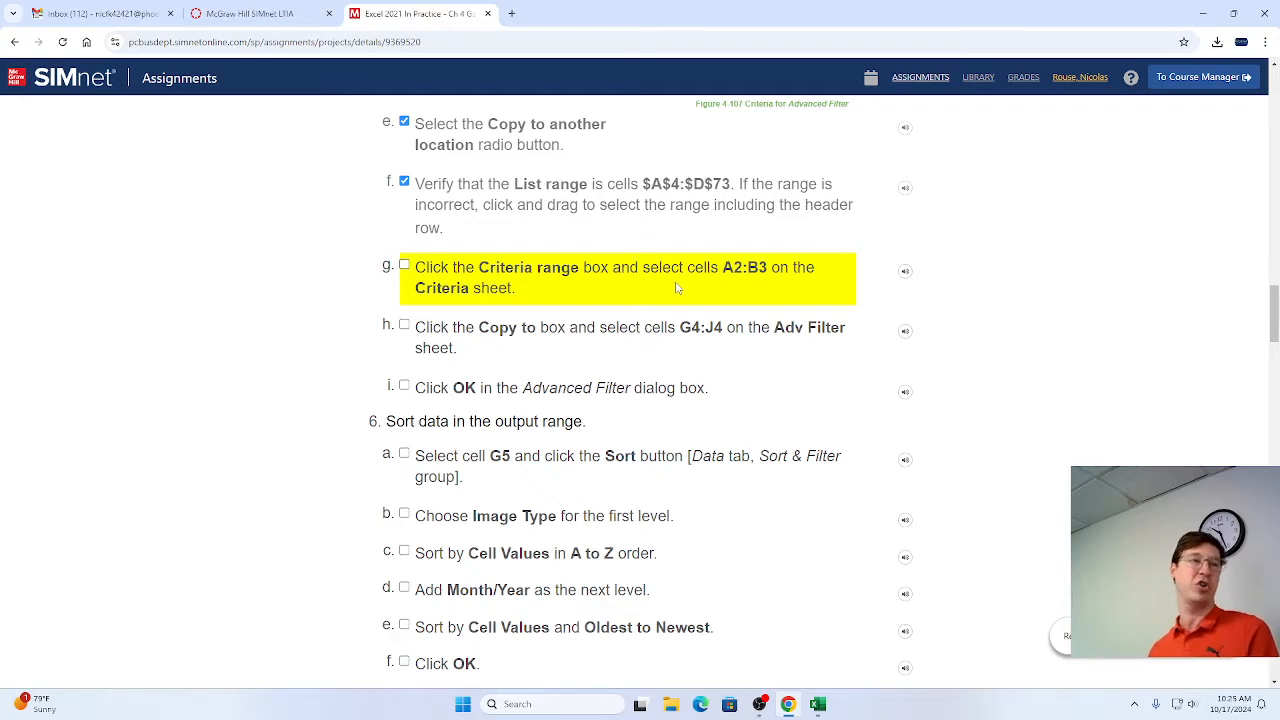
Switch to the Advanced Filter dialog in Excel and set its criteria range to cells A2:B3 on the Criteria sheet.
key(alt+Tab)
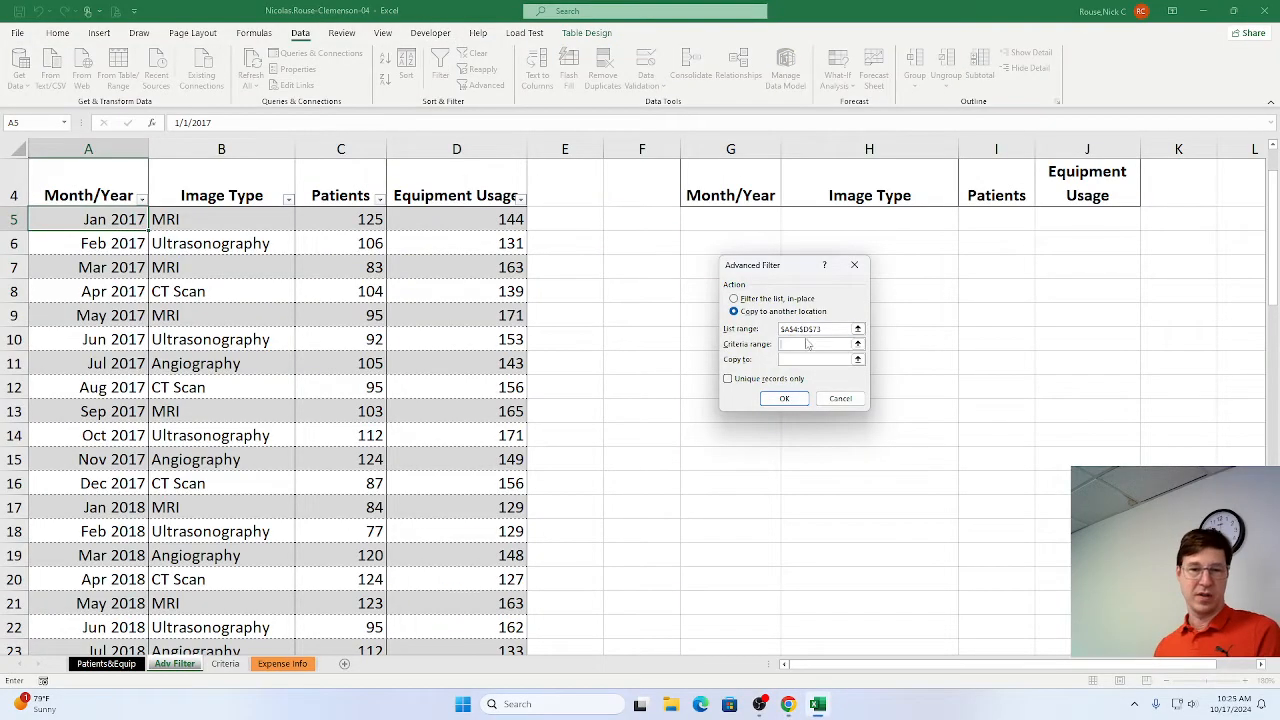
click(800, 344)
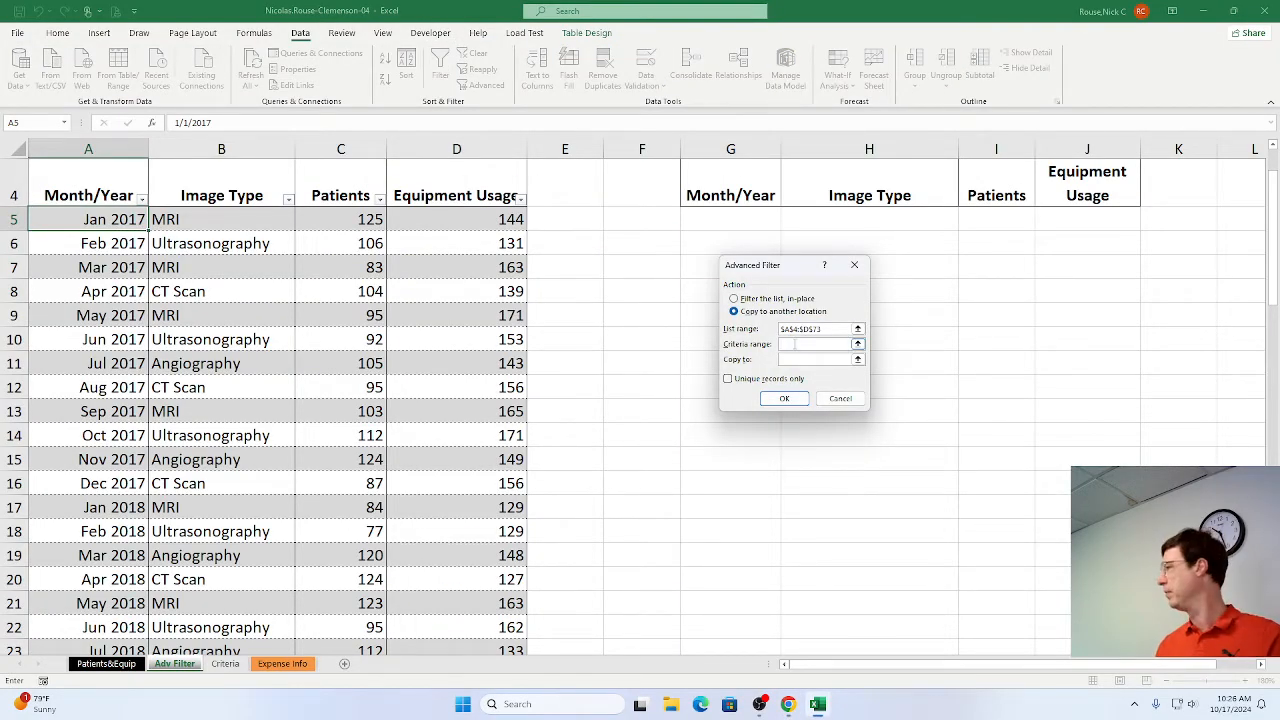
click(224, 664)
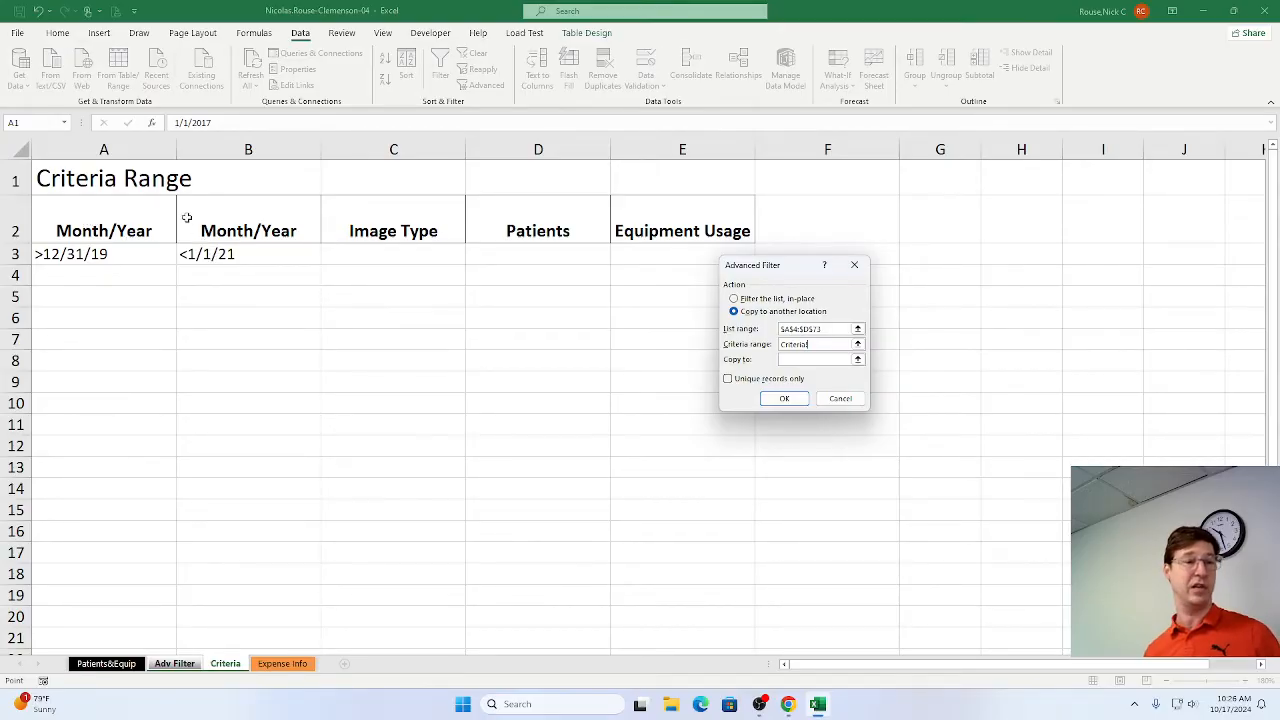
drag(117, 222, 200, 250)
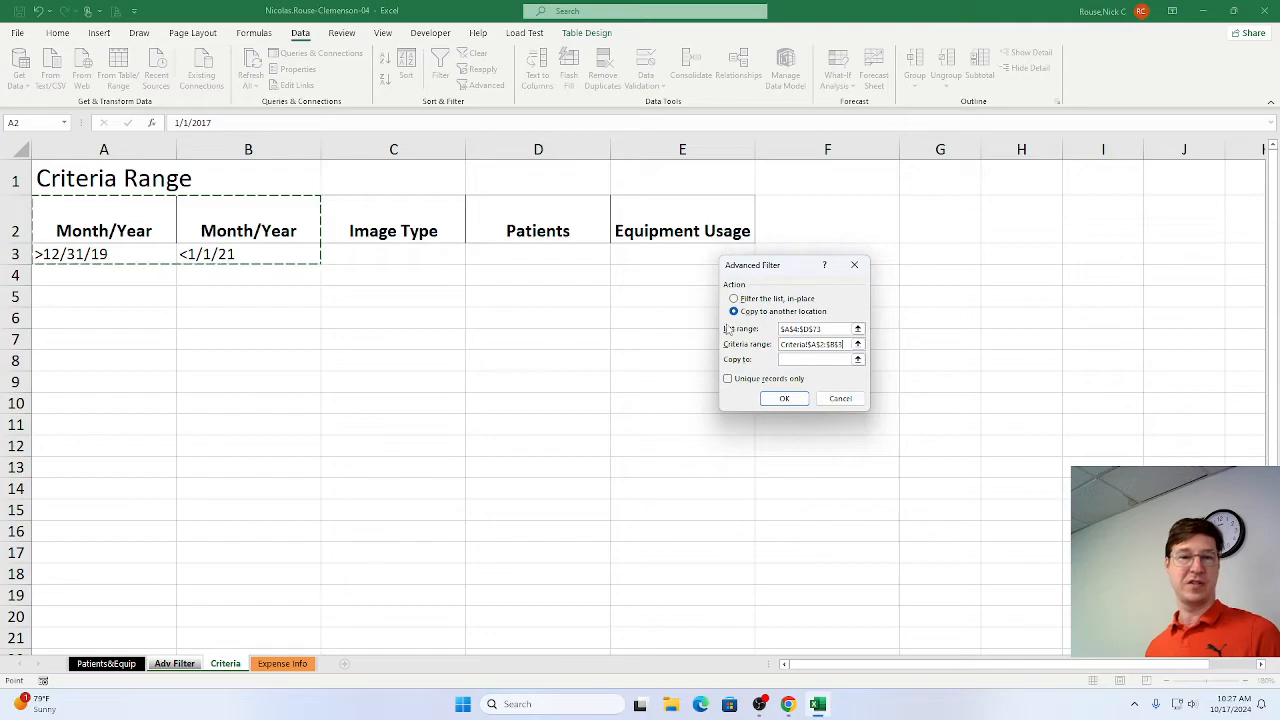
Make the Copy to range active for entry, then switch to Chrome and mark step 5g as complete in the SIMnet instructions.
click(786, 360)
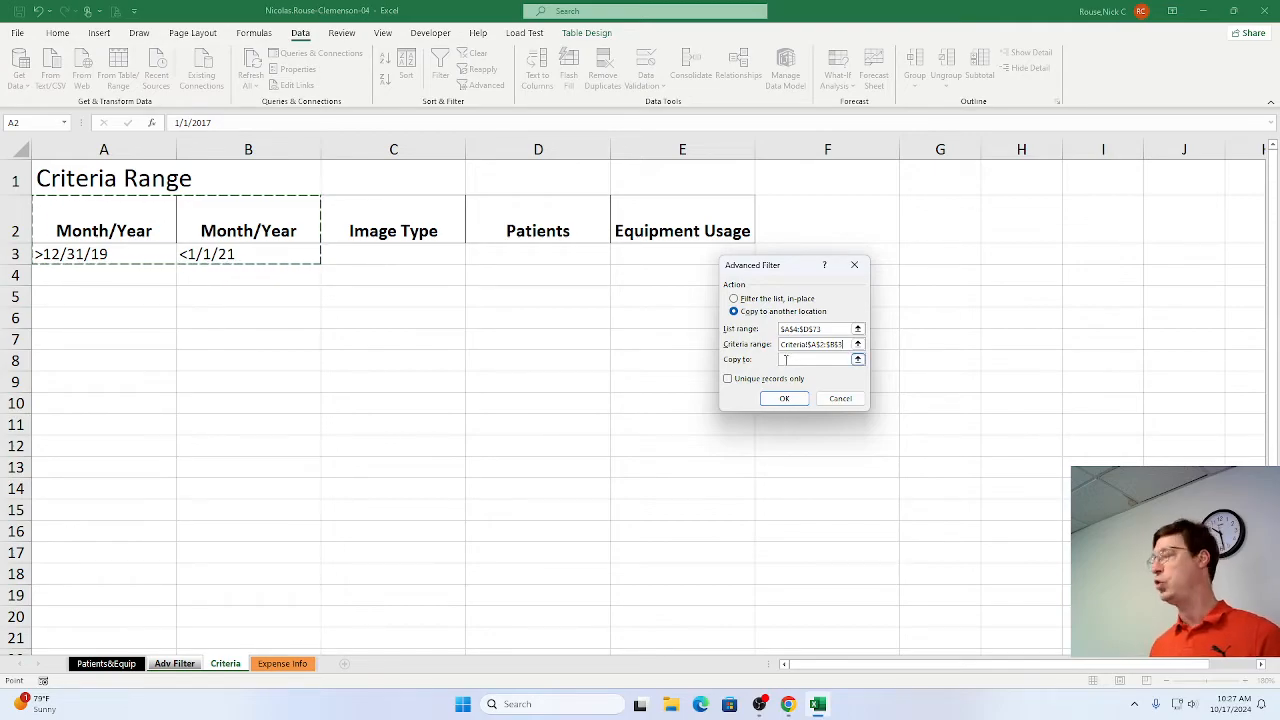
key(ctrl+Page_Up)
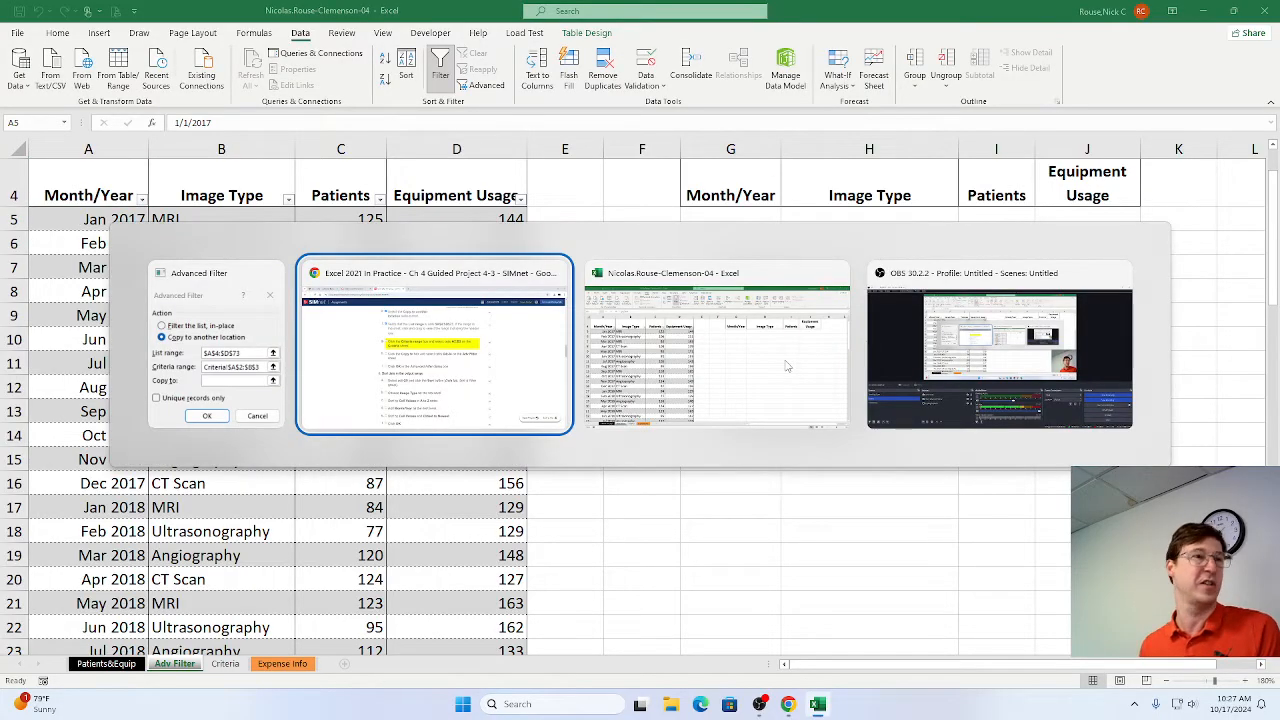
key(alt+Tab)
click(404, 266)
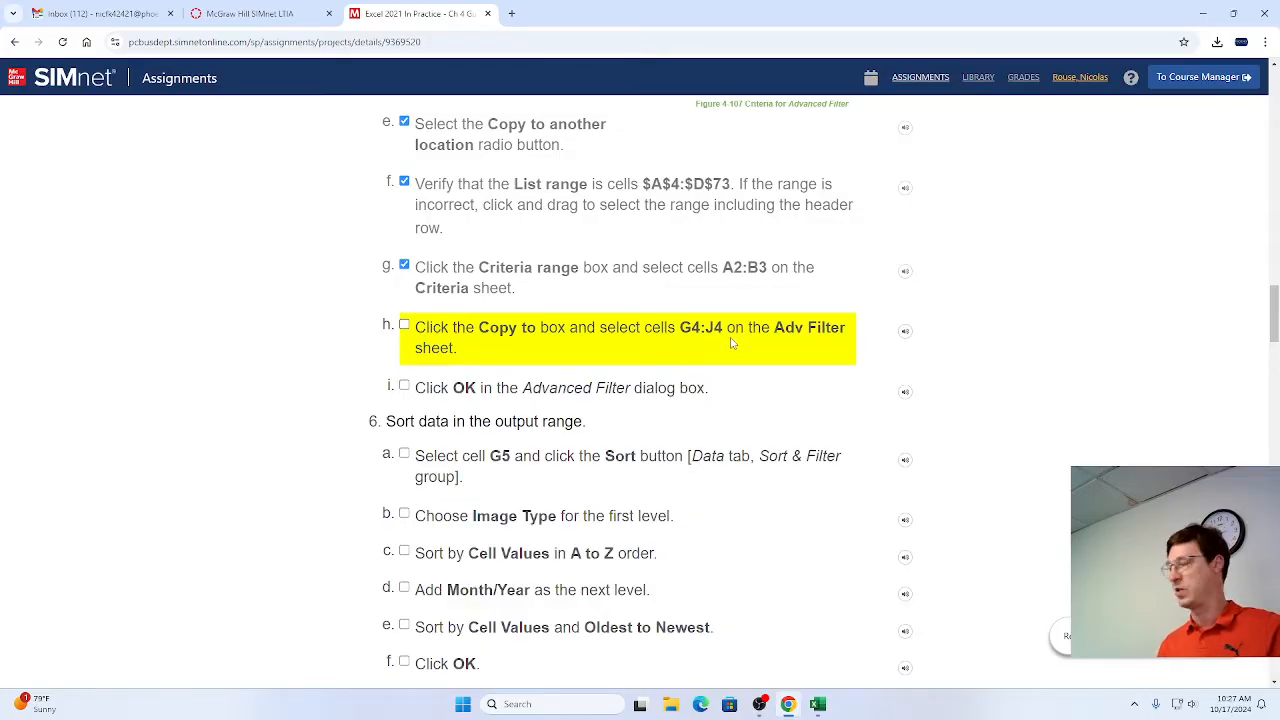
Switch to the Advanced Filter dialog in Excel, set the Copy to range to G4:J4 on the Adv Filter sheet, and run the filter.
key(alt+Tab)
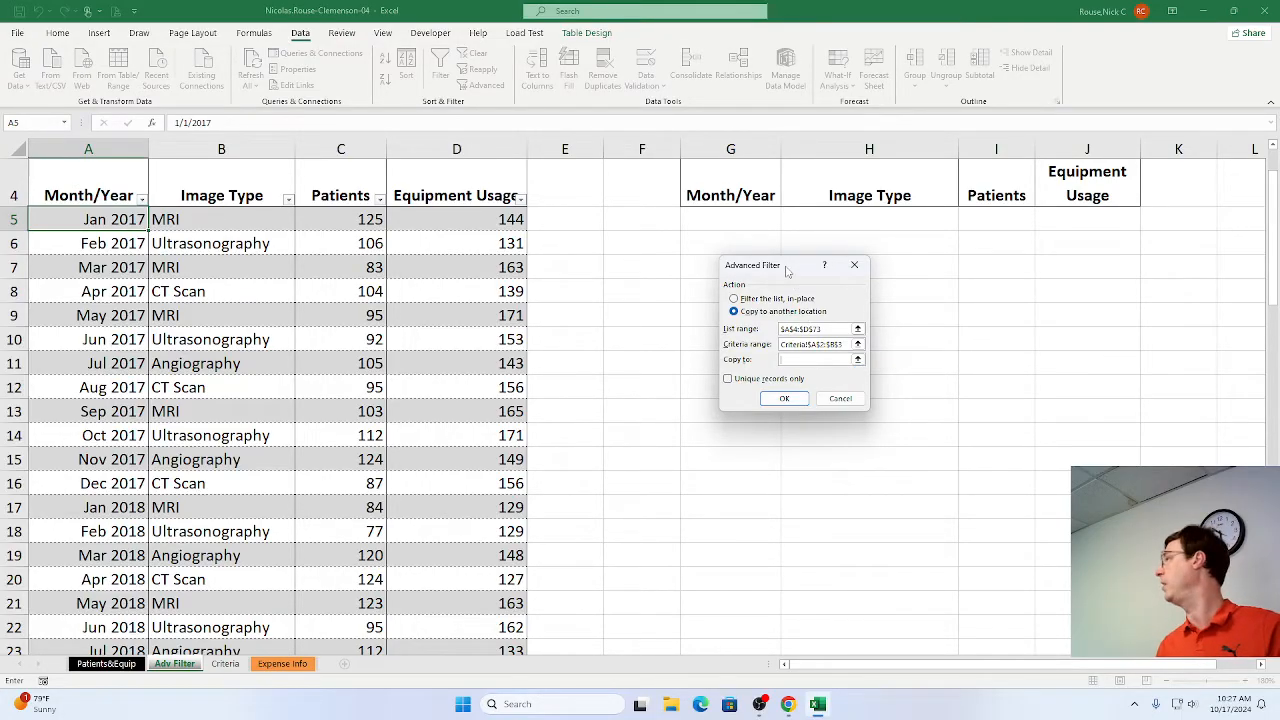
drag(729, 180, 1057, 173)
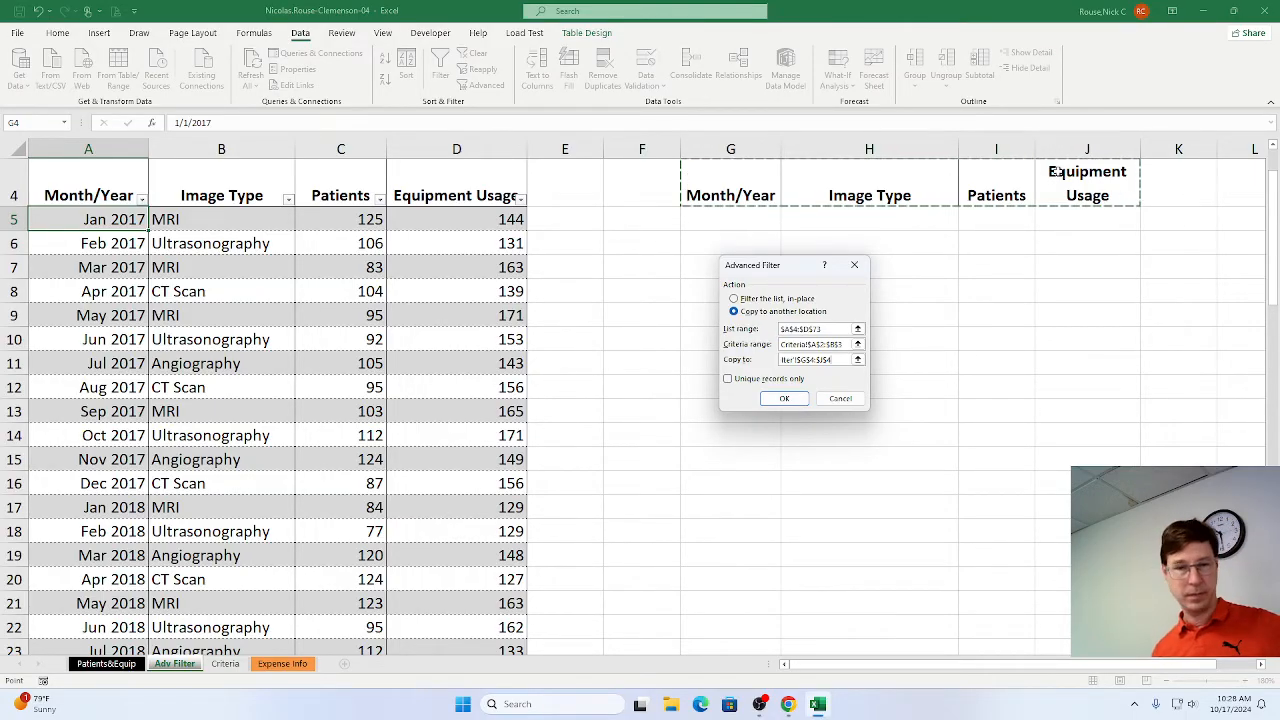
click(782, 399)
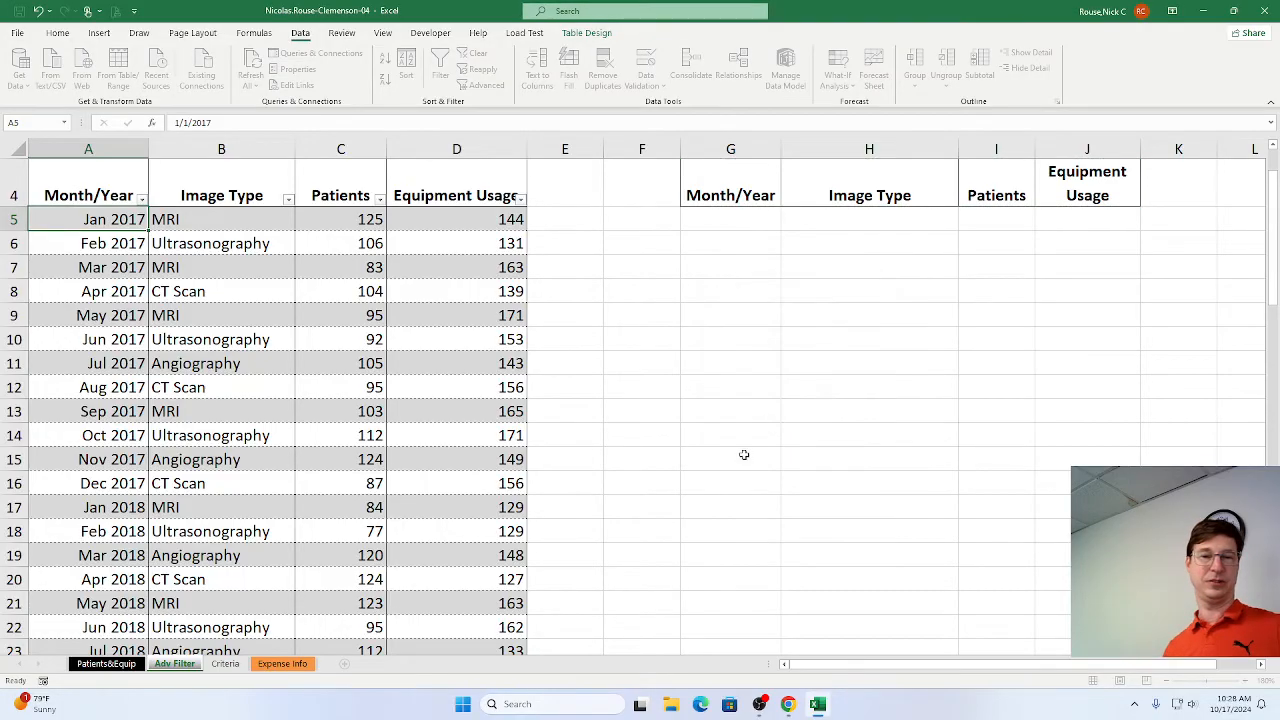
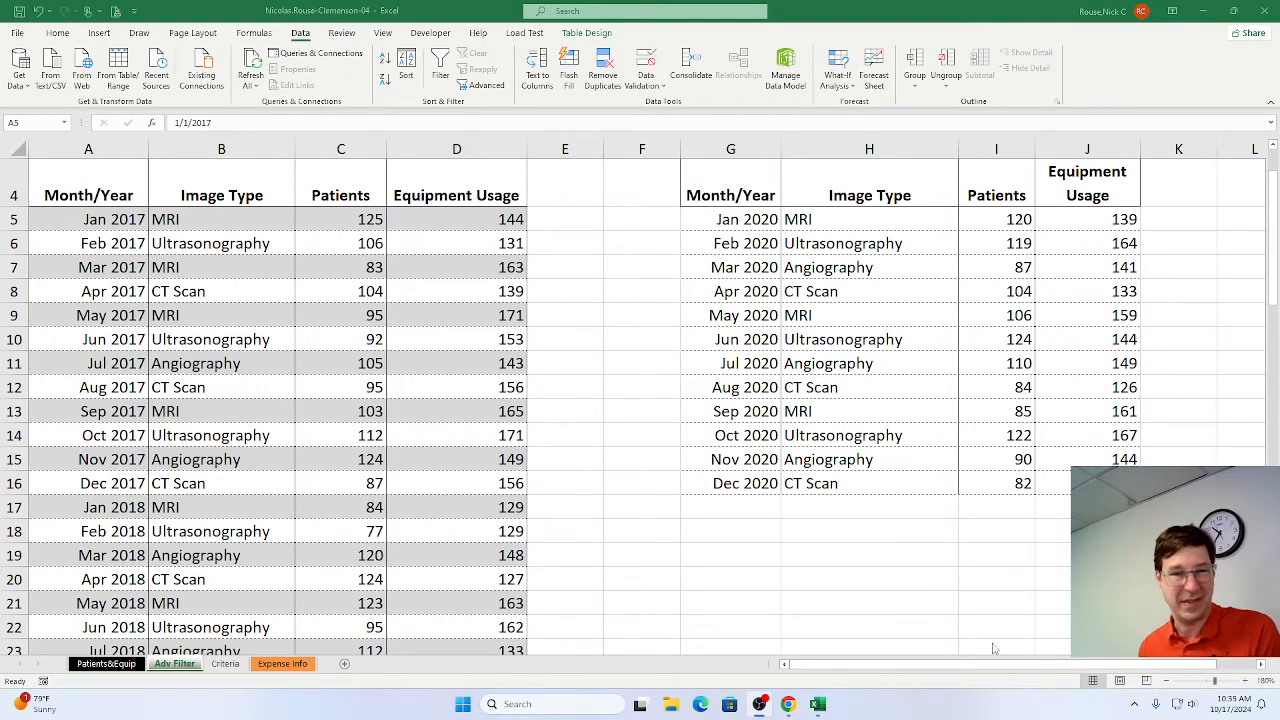
Switch to Chrome and mark steps 5h and 5i as complete in the SIMnet instructions.
click(297, 10)
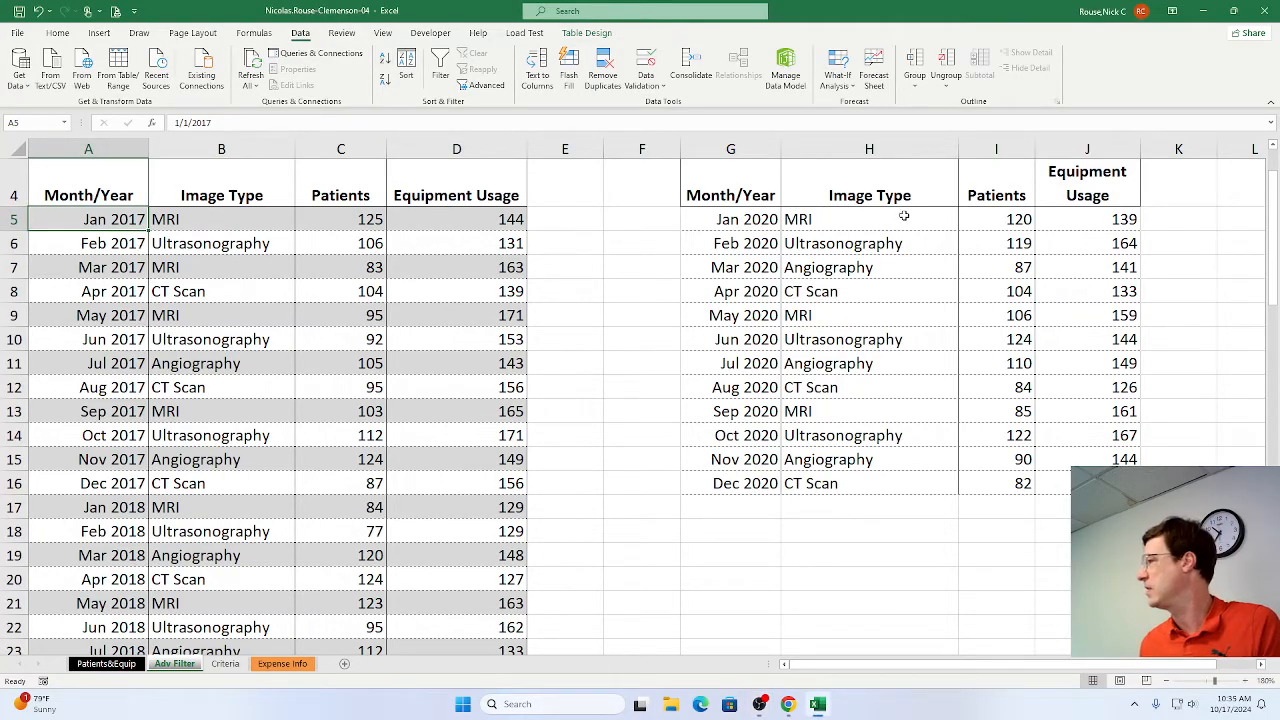
key(alt+Tab)
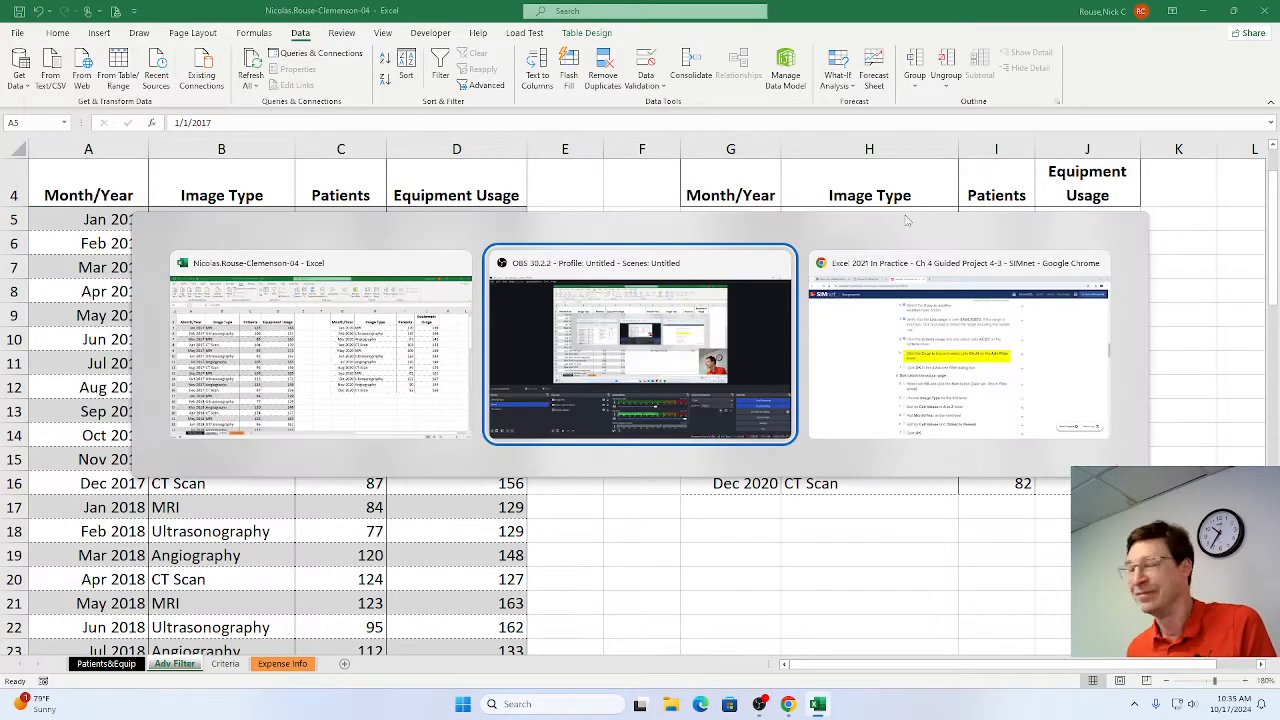
key(alt+Tab)
key(alt+Tab)
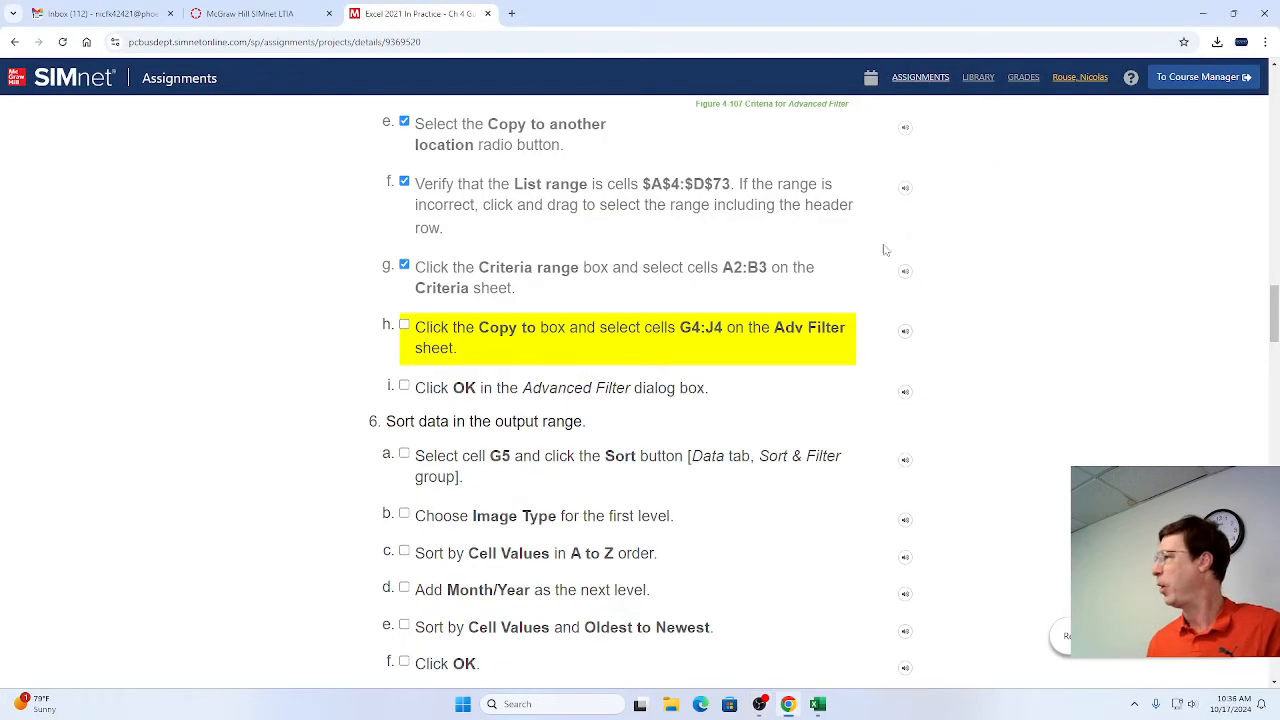
click(404, 326)
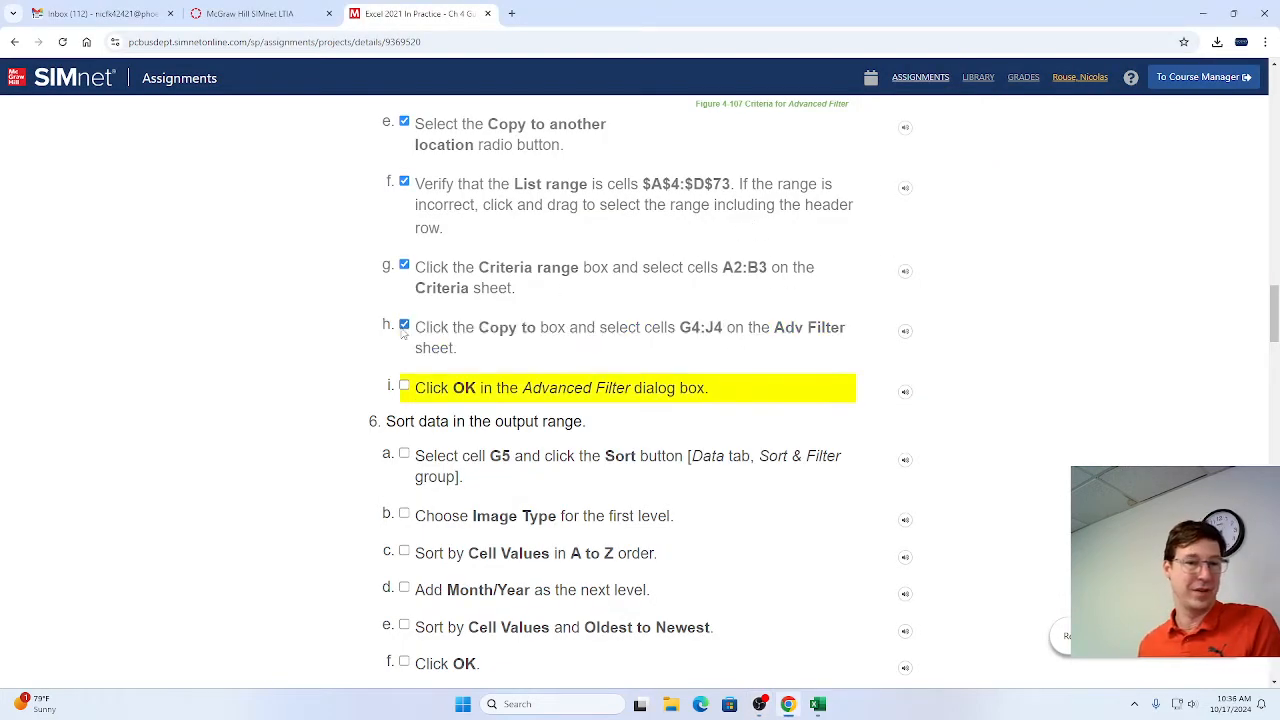
click(404, 386)
scroll(438, 378, down, 2)
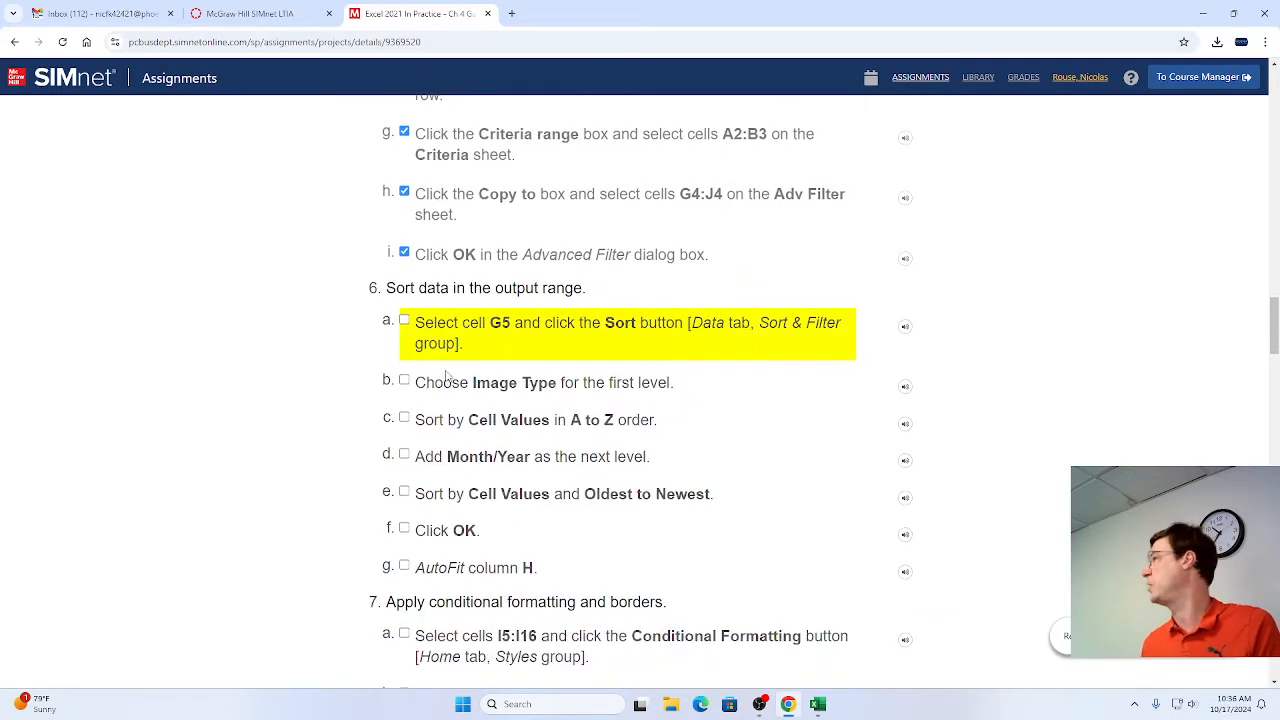
scroll(450, 372, down, 1)
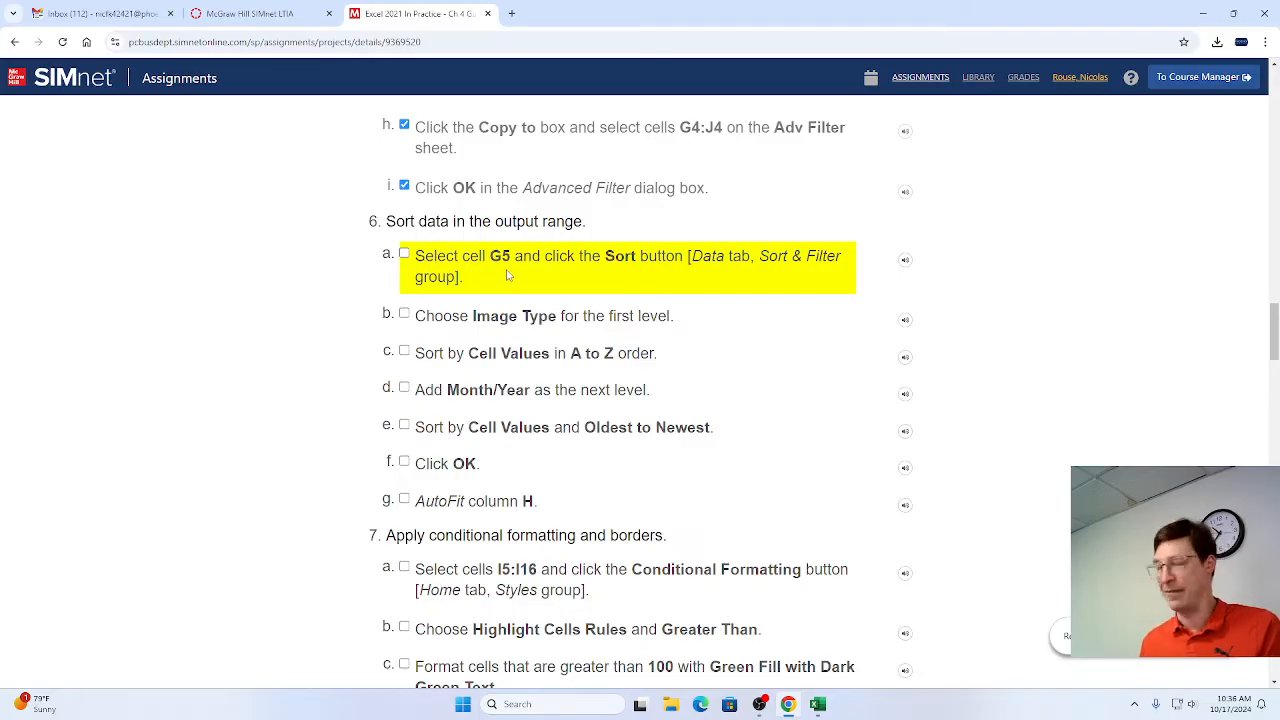
Open the Sort dialog from cell G5 on the Adv Filter sheet in Excel, and mark step 6a as complete in Chrome.
key(alt+Tab)
key(alt+Tab)
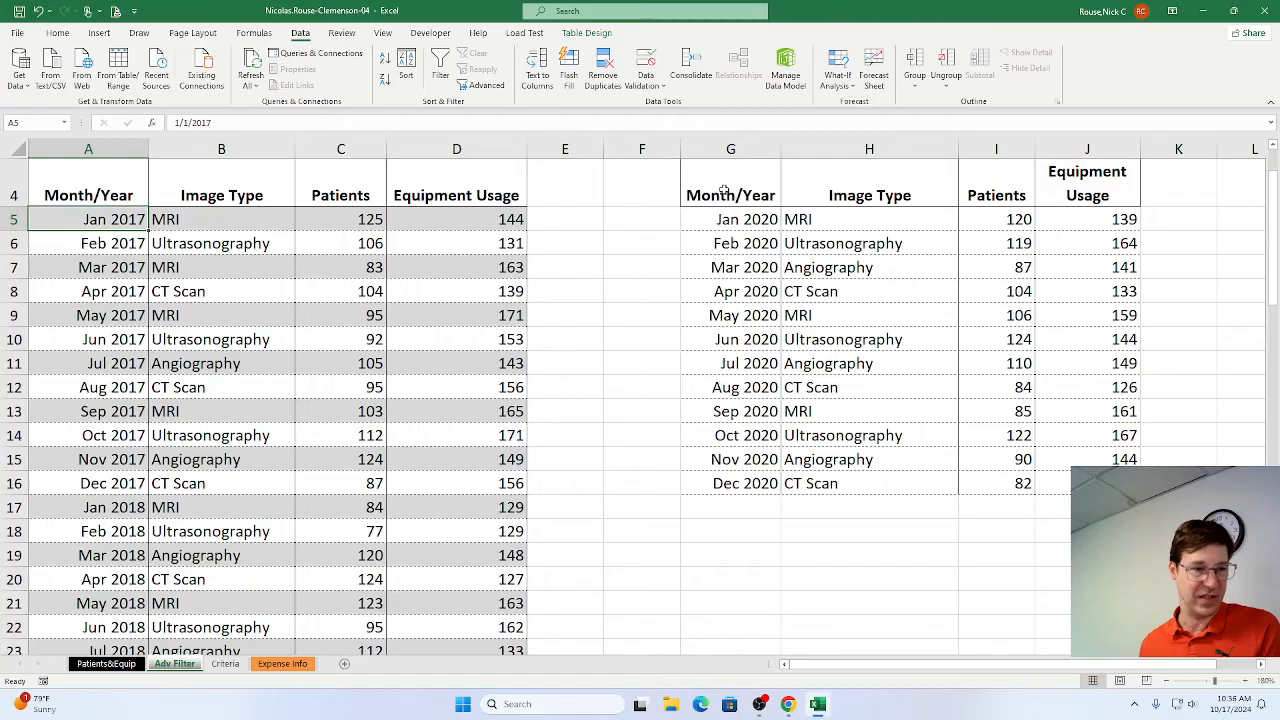
click(722, 218)
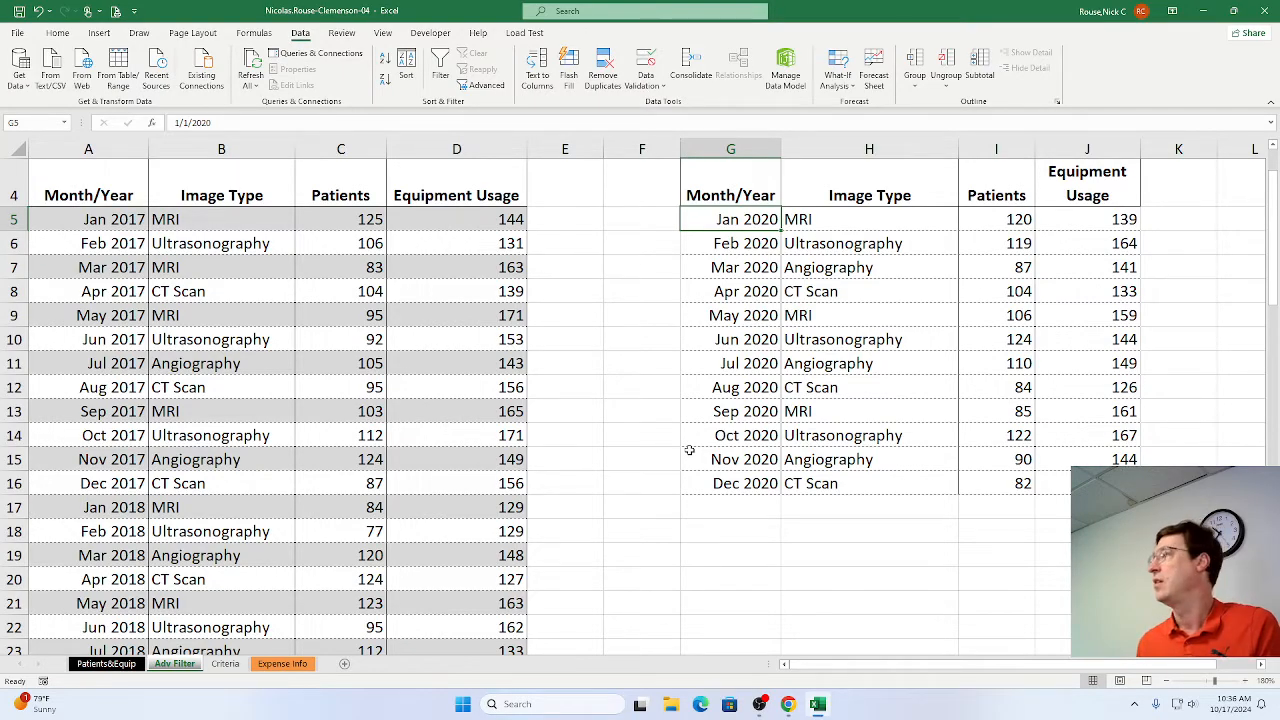
key(alt+Tab)
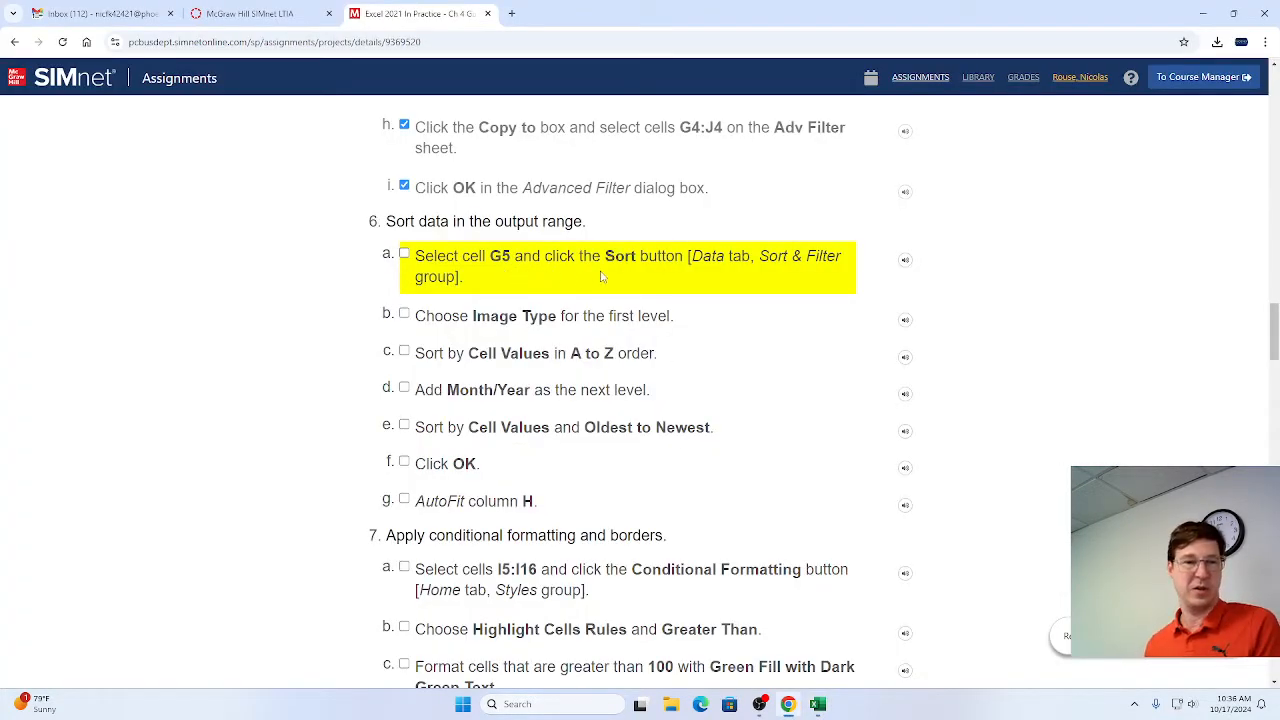
key(alt+Tab)
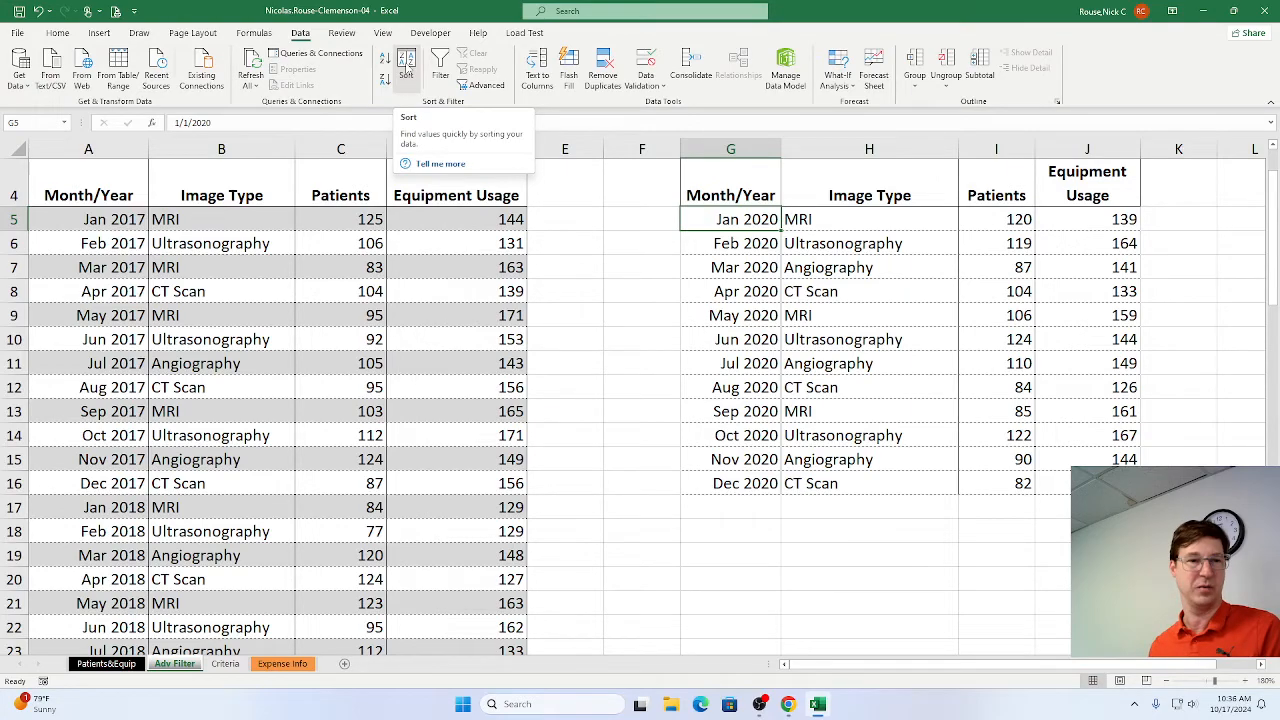
click(406, 74)
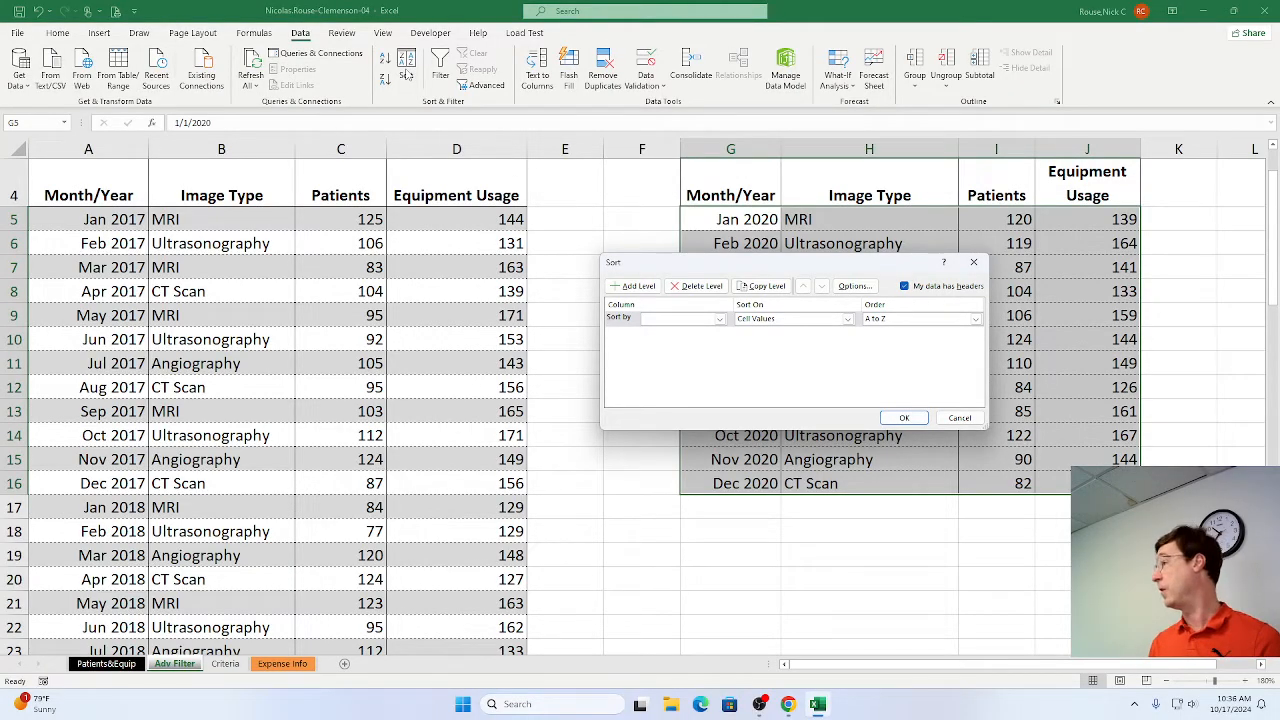
key(alt+Tab)
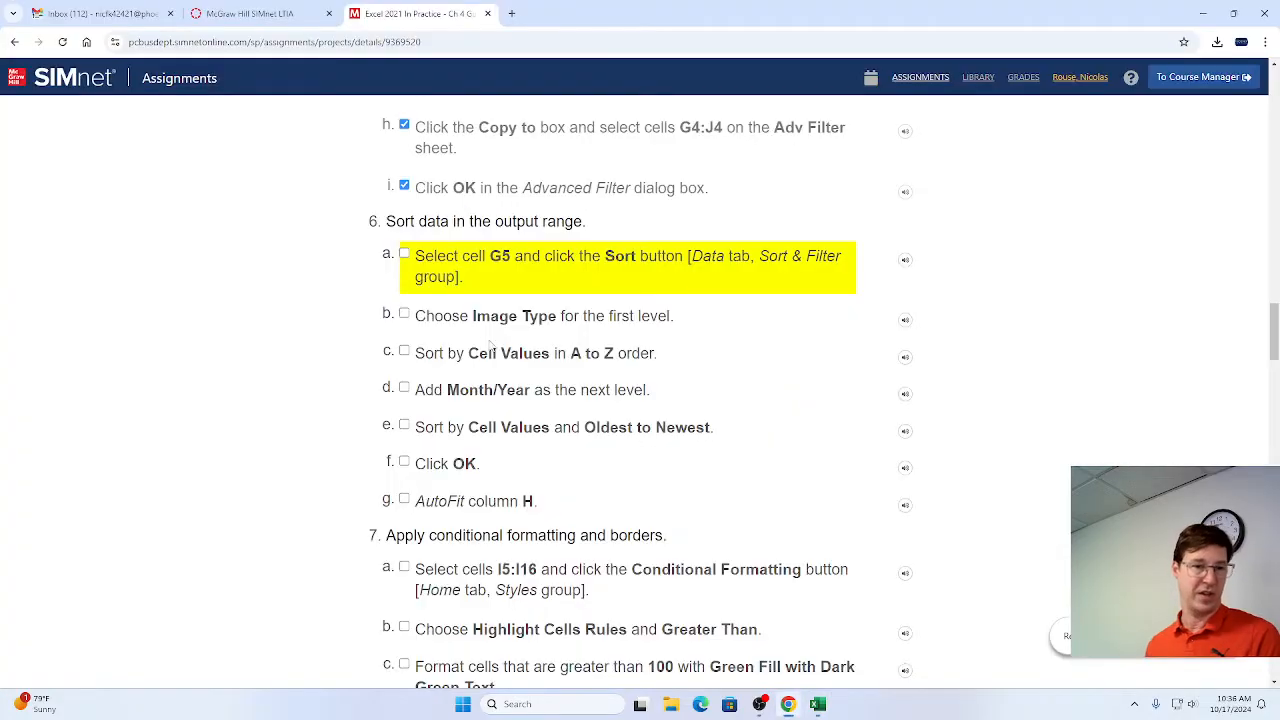
click(404, 254)
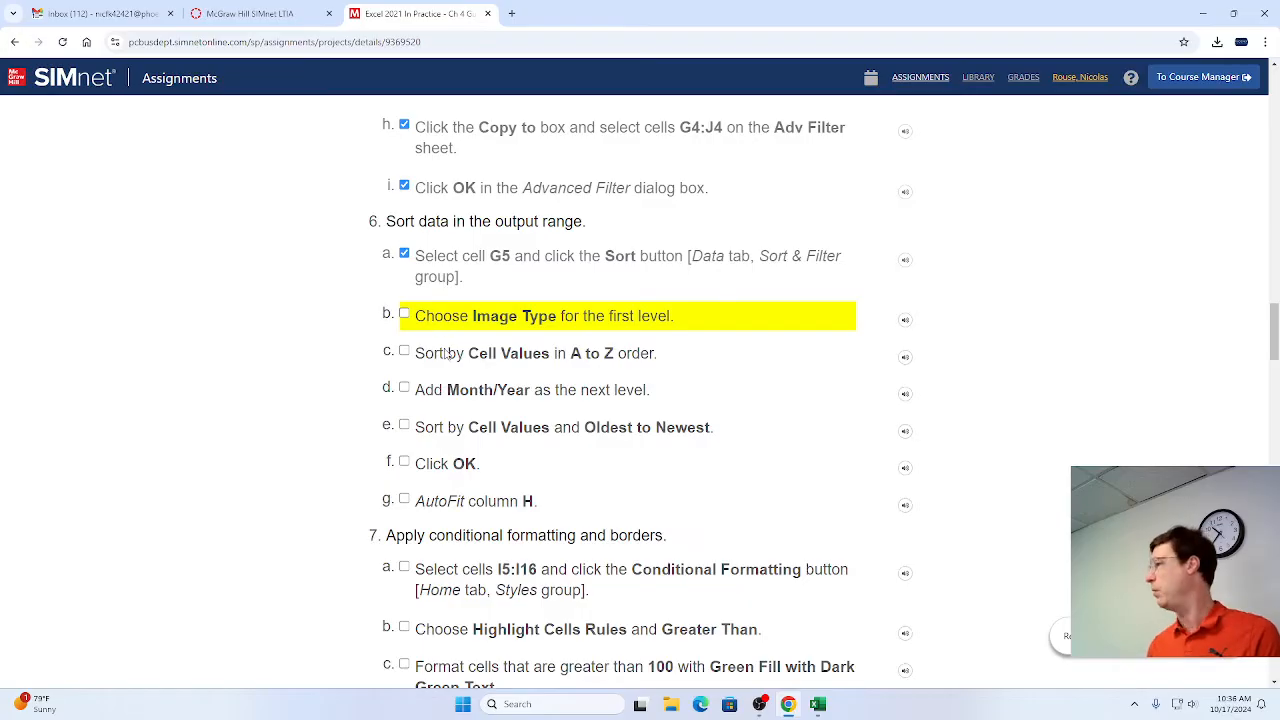
key(alt+Tab)
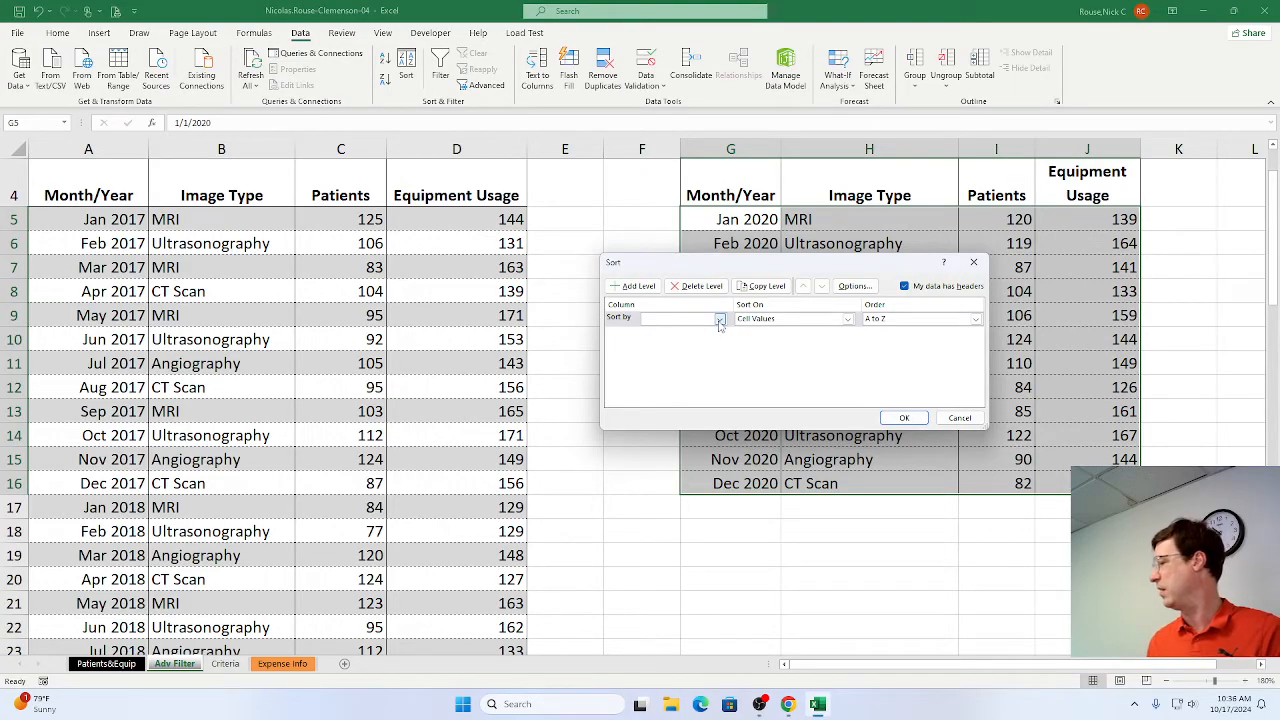
click(719, 320)
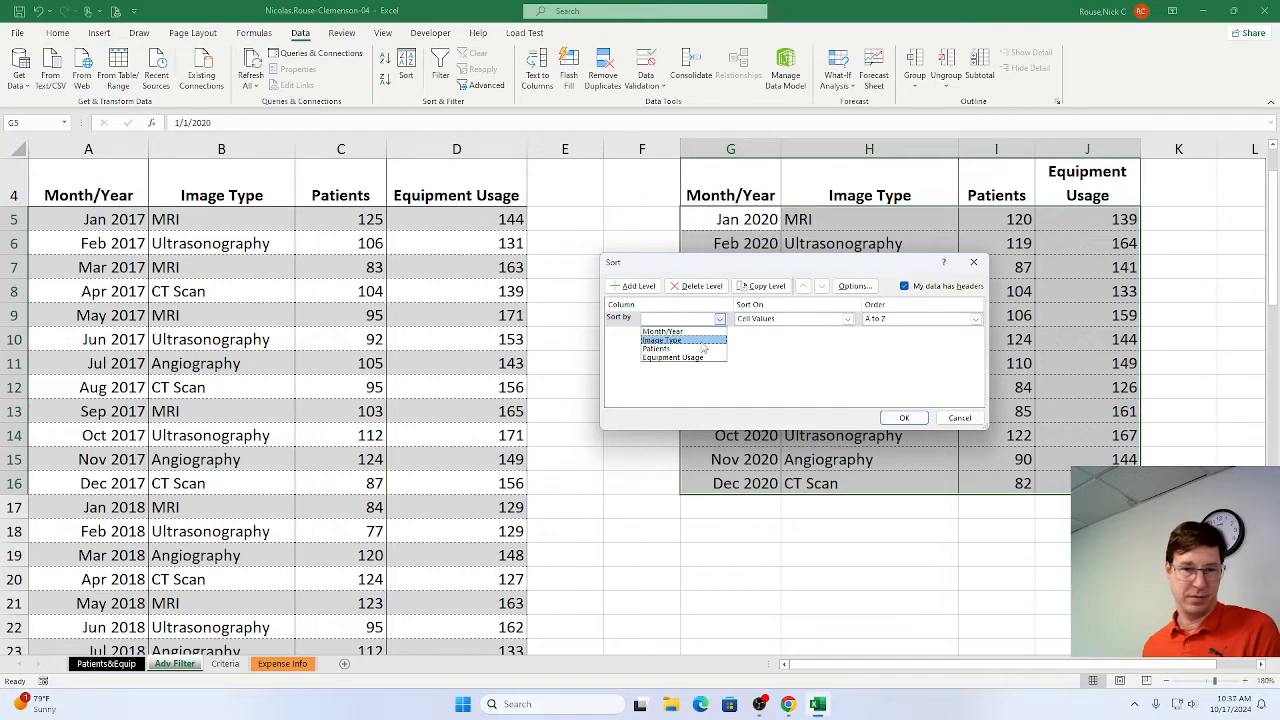
click(702, 341)
key(alt+Tab)
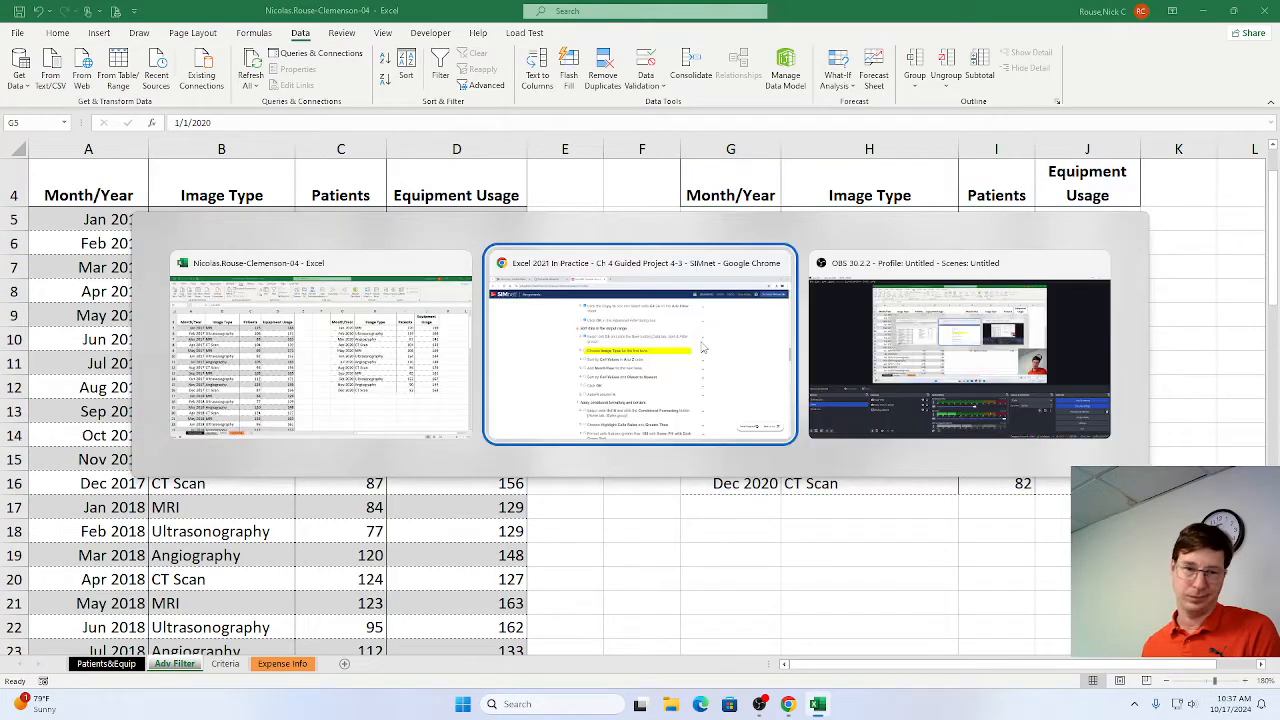
key(alt+Tab)
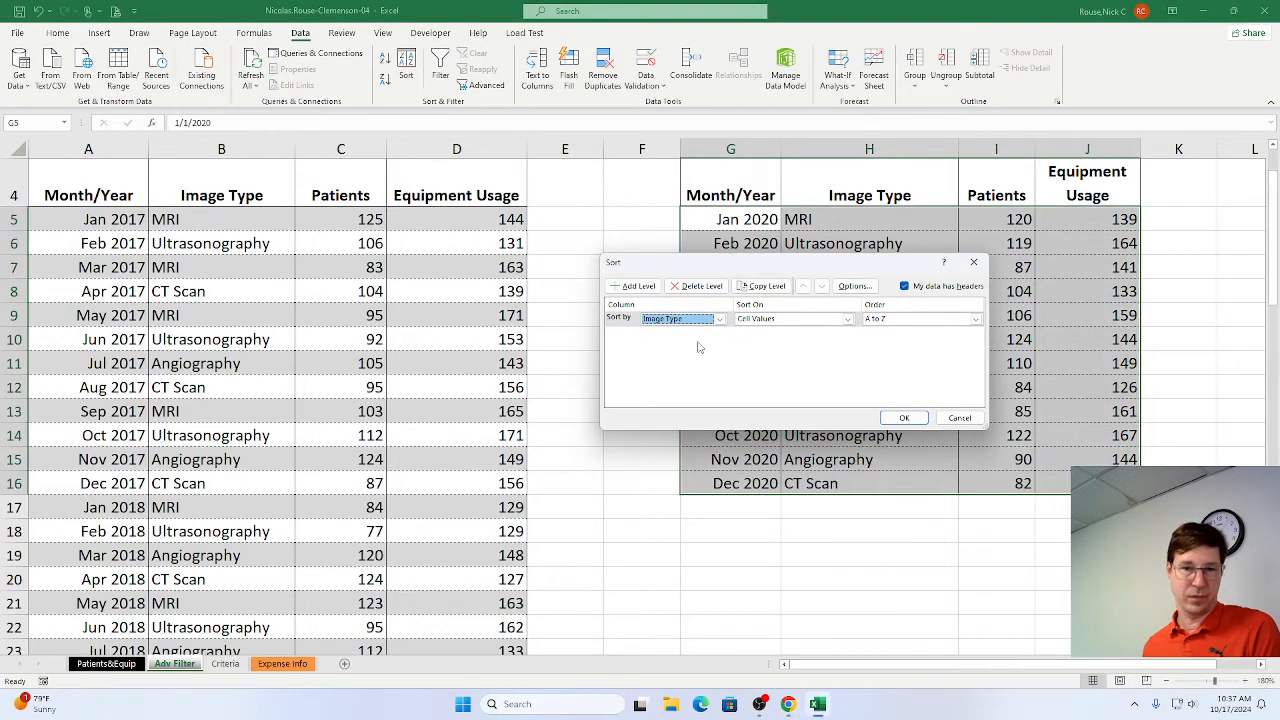
key(alt+Tab)
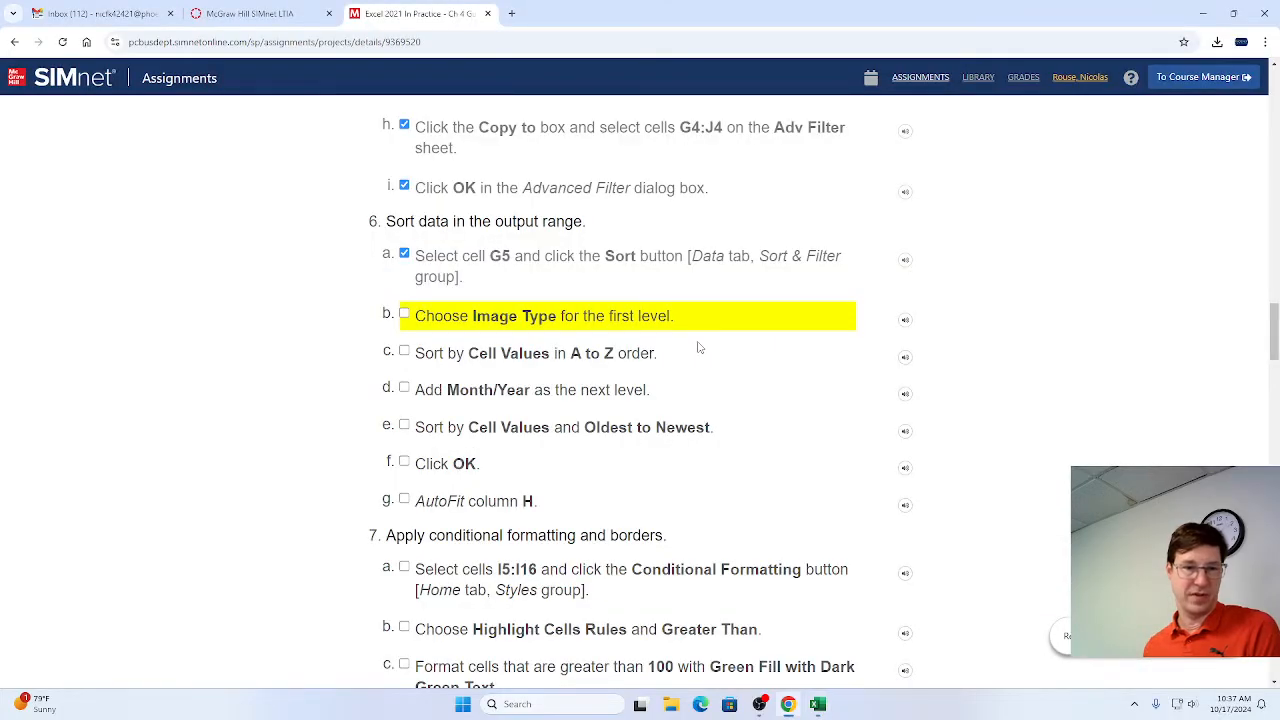
key(alt+Tab)
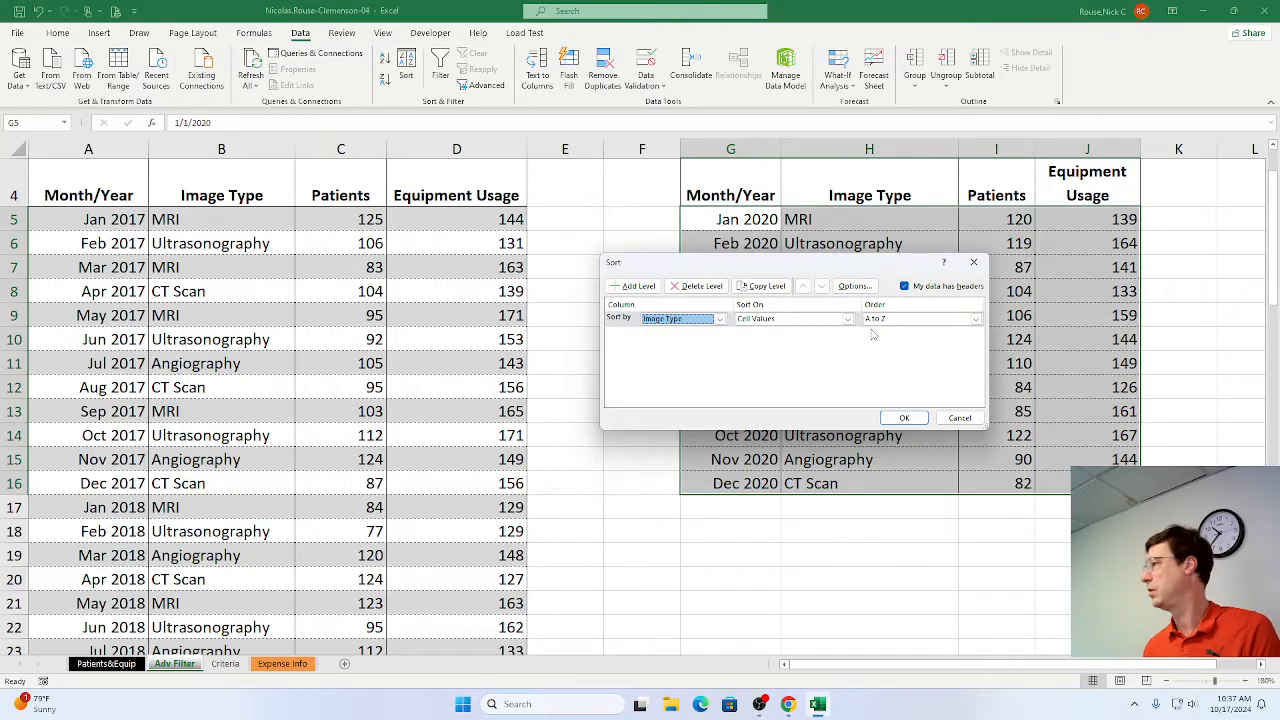
click(950, 420)
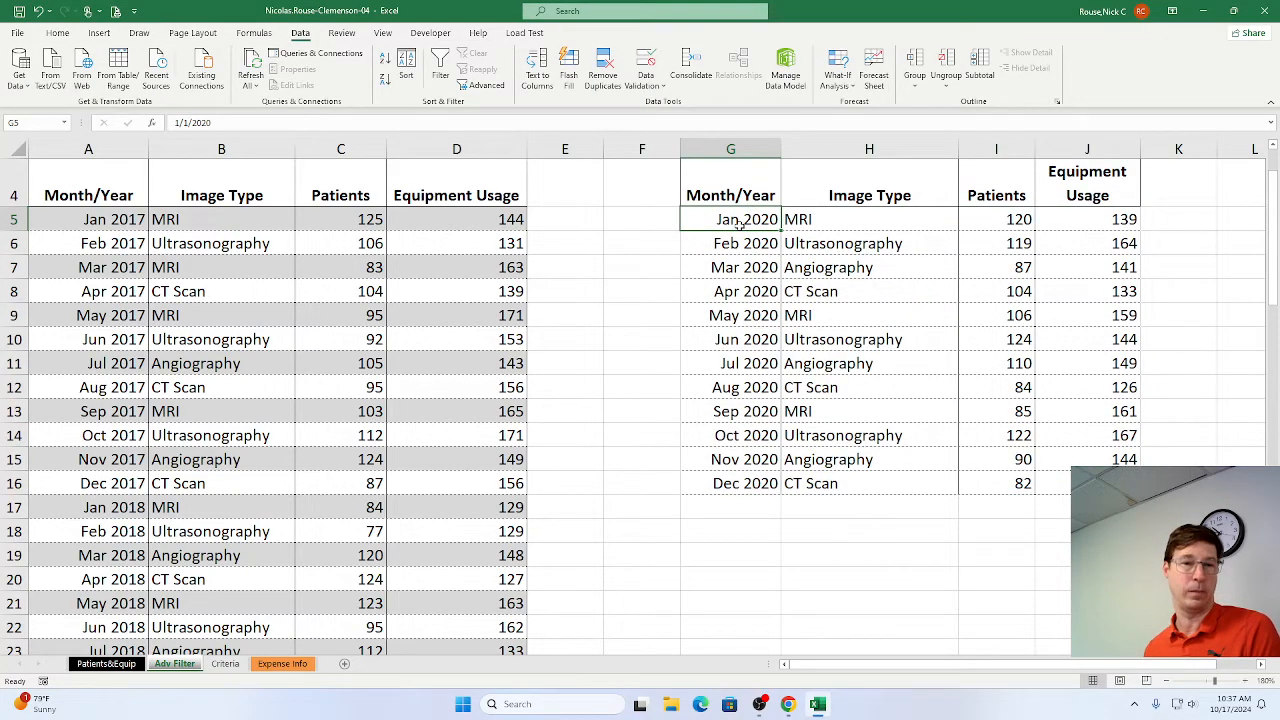
Open the Sort dialog for the output range starting at G5 and choose Image Type as the first sort level.
click(407, 68)
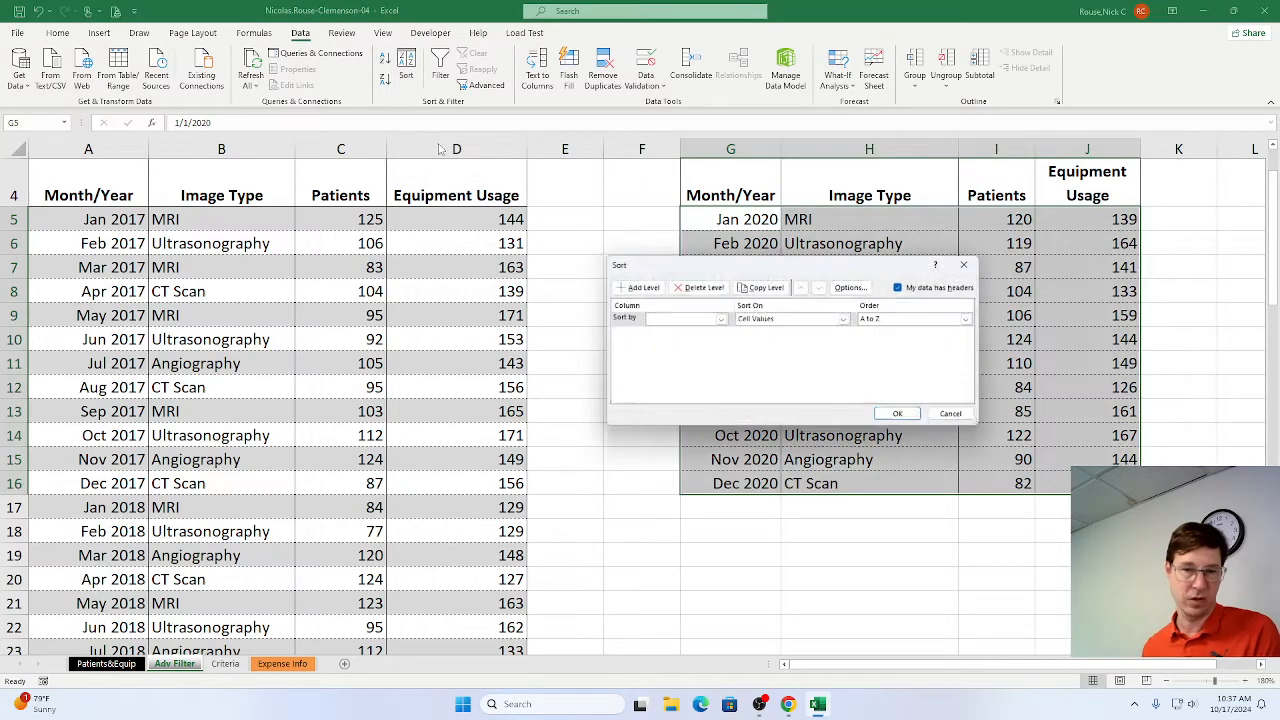
click(720, 319)
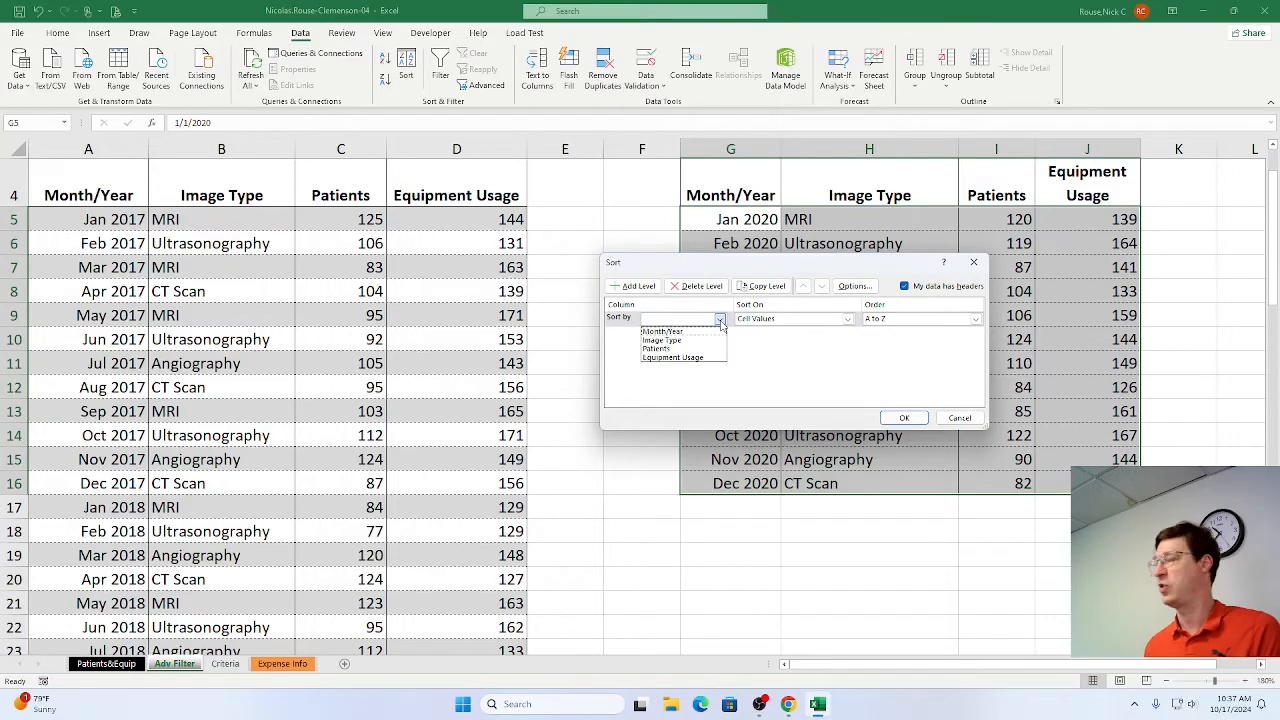
click(688, 343)
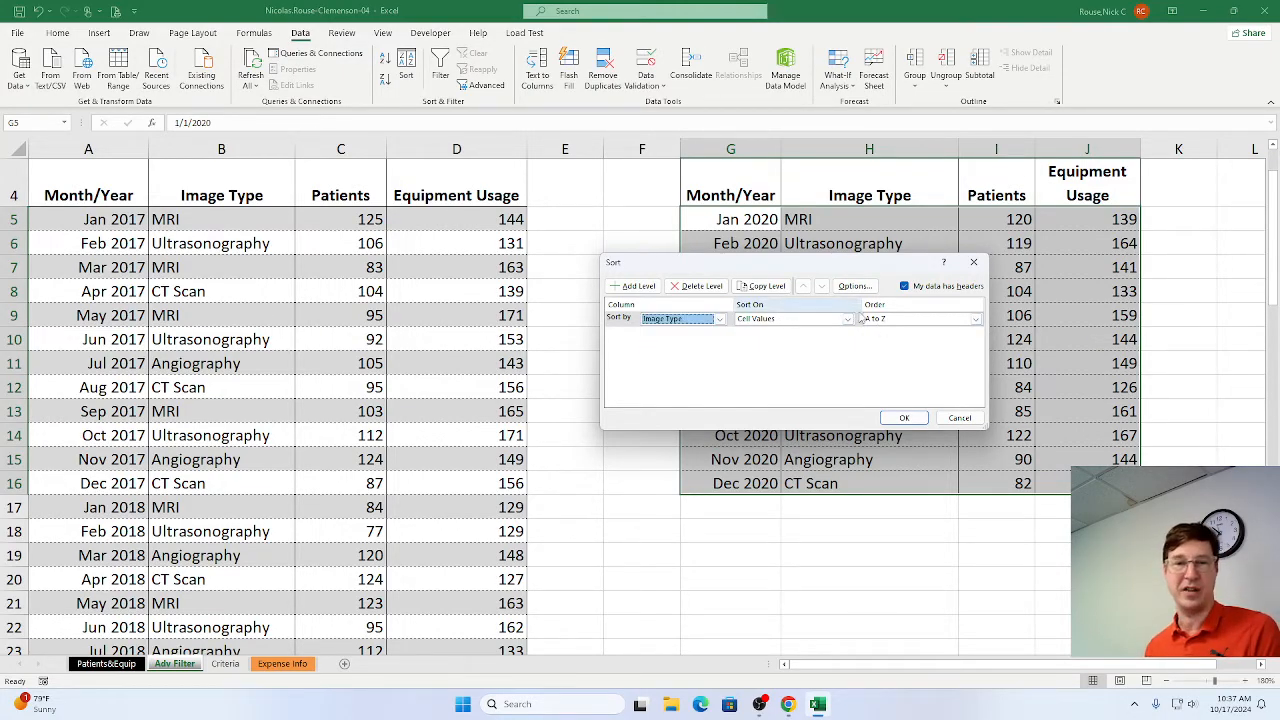
Switch to Chrome and mark steps 6b and 6c as complete in the SIMnet instructions.
key(alt+Tab)
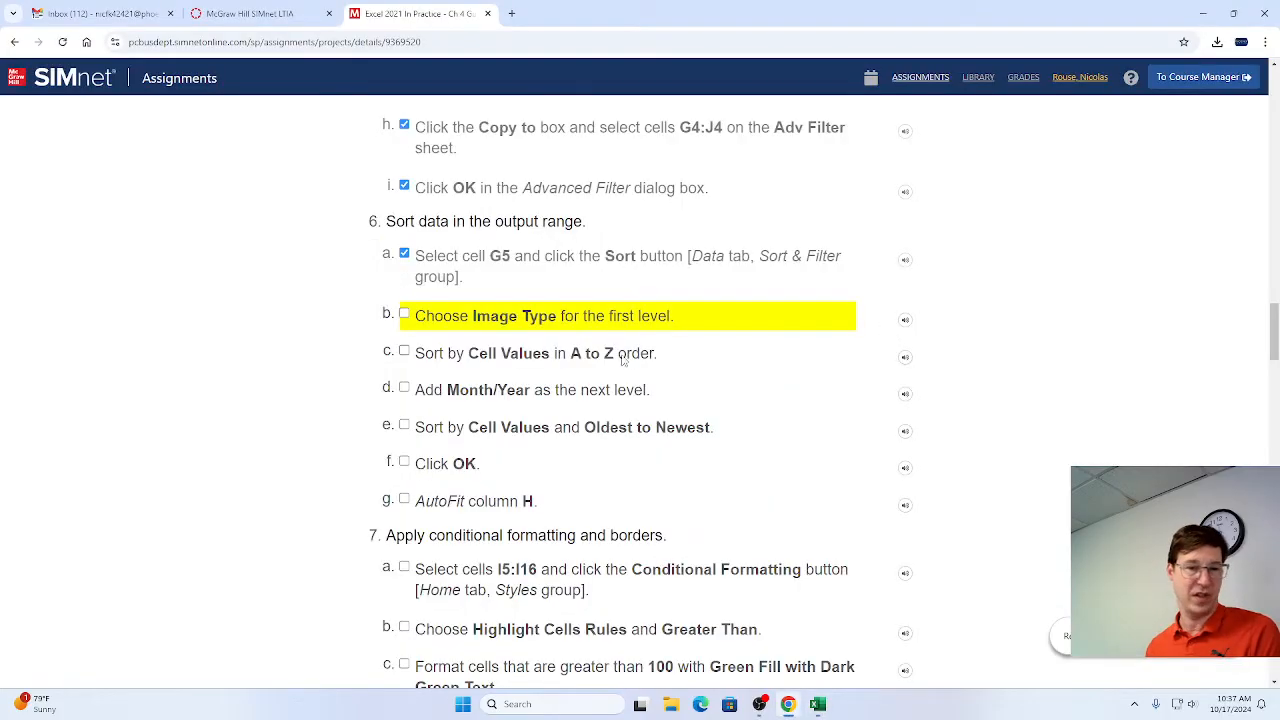
click(405, 315)
click(404, 353)
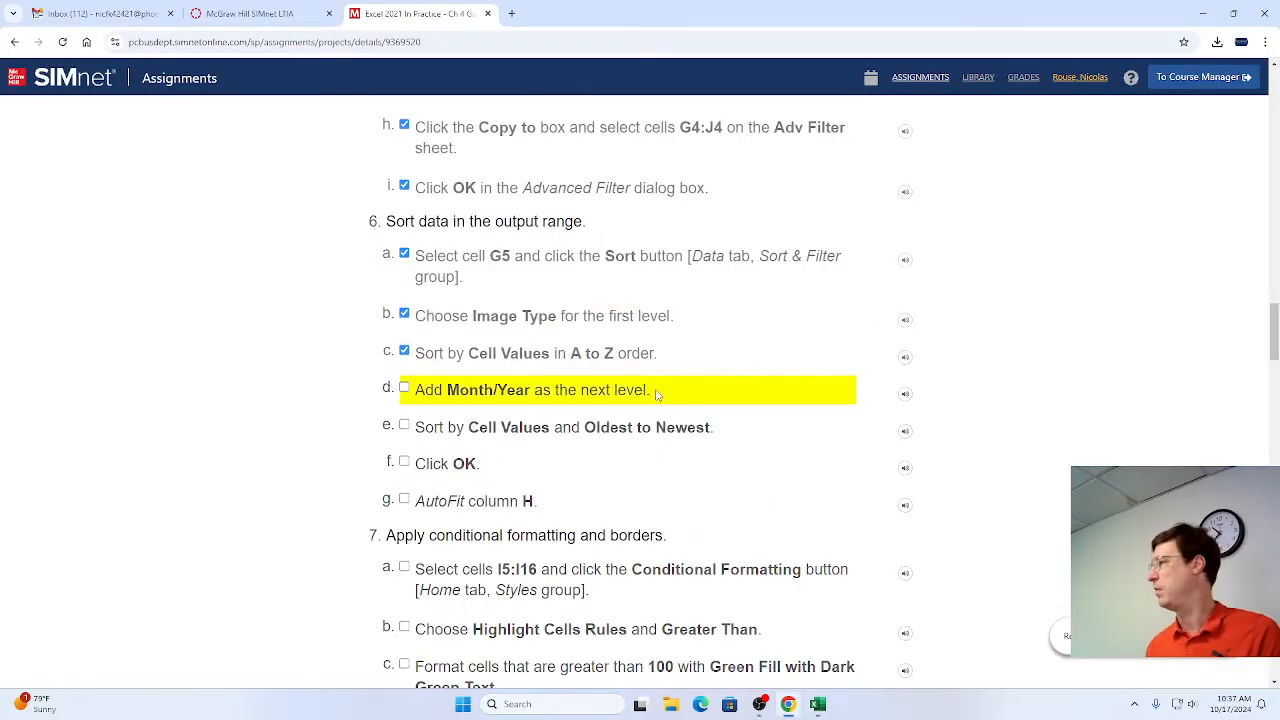
scroll(668, 394, down, 1)
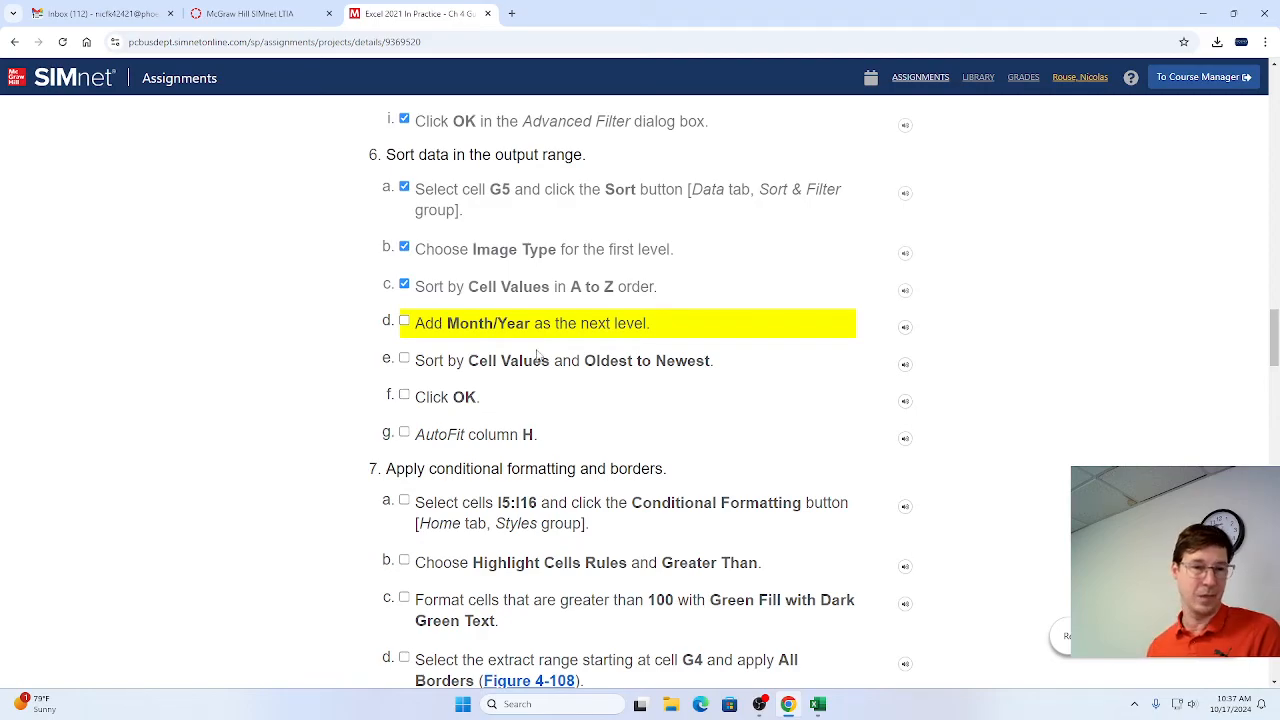
Switch to the Sort dialog in Excel, add Month/Year as the second level, sorted Oldest to Newest, and run the sort.
key(alt+Tab)
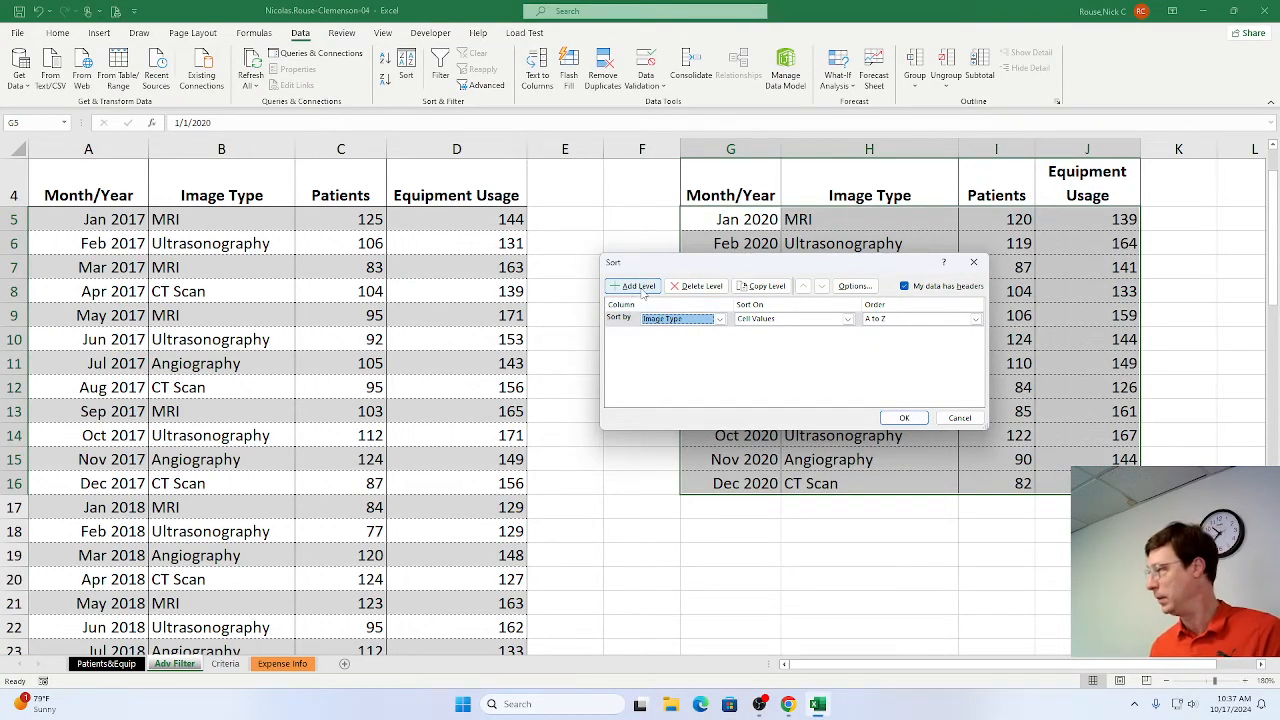
click(638, 290)
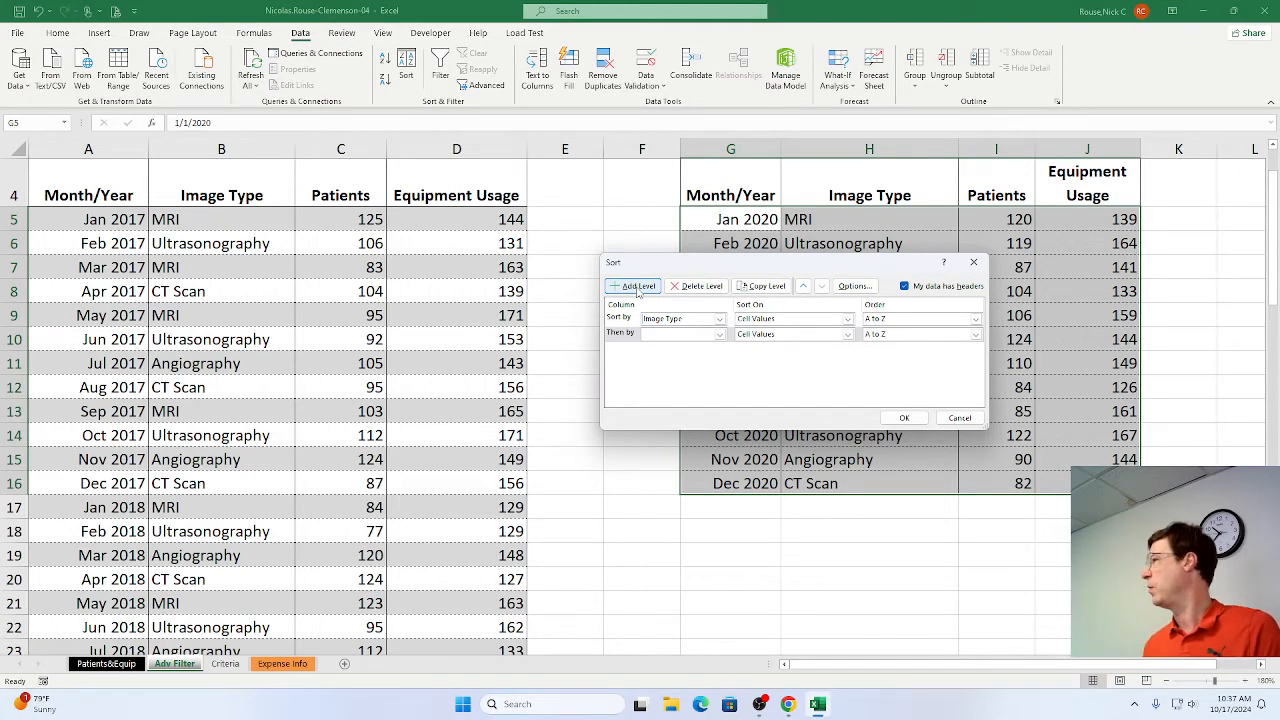
click(718, 336)
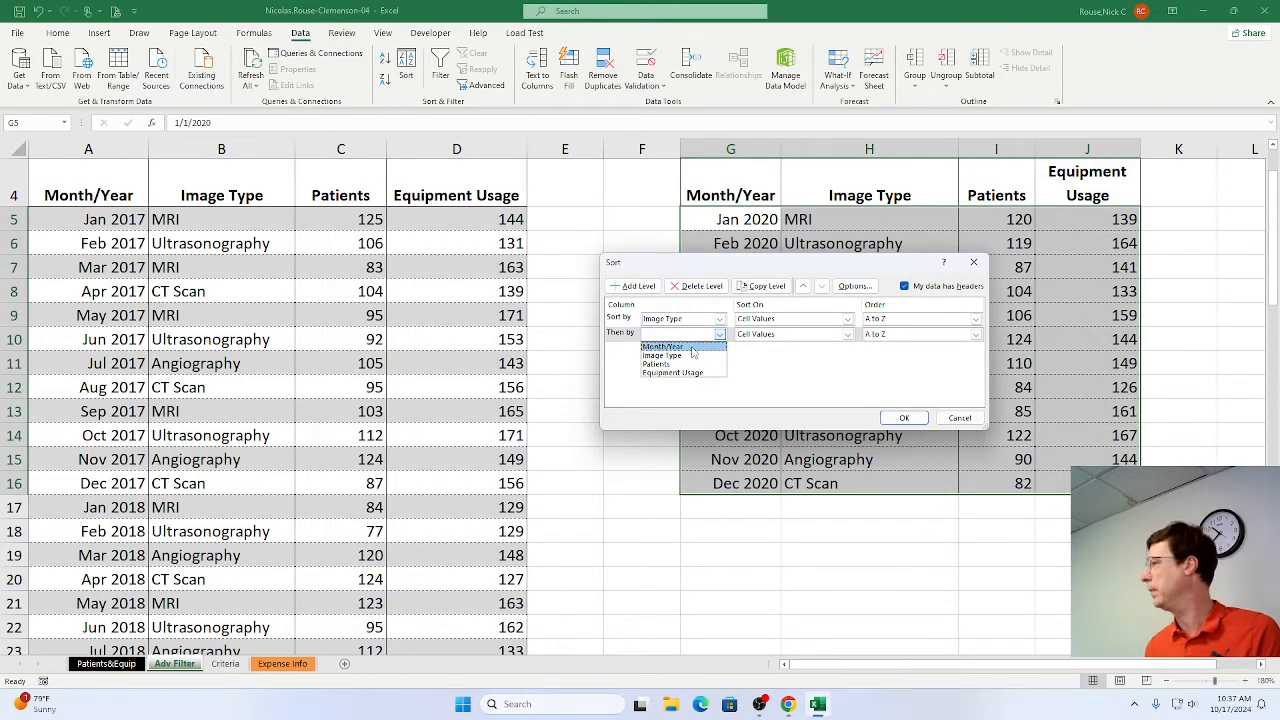
click(691, 347)
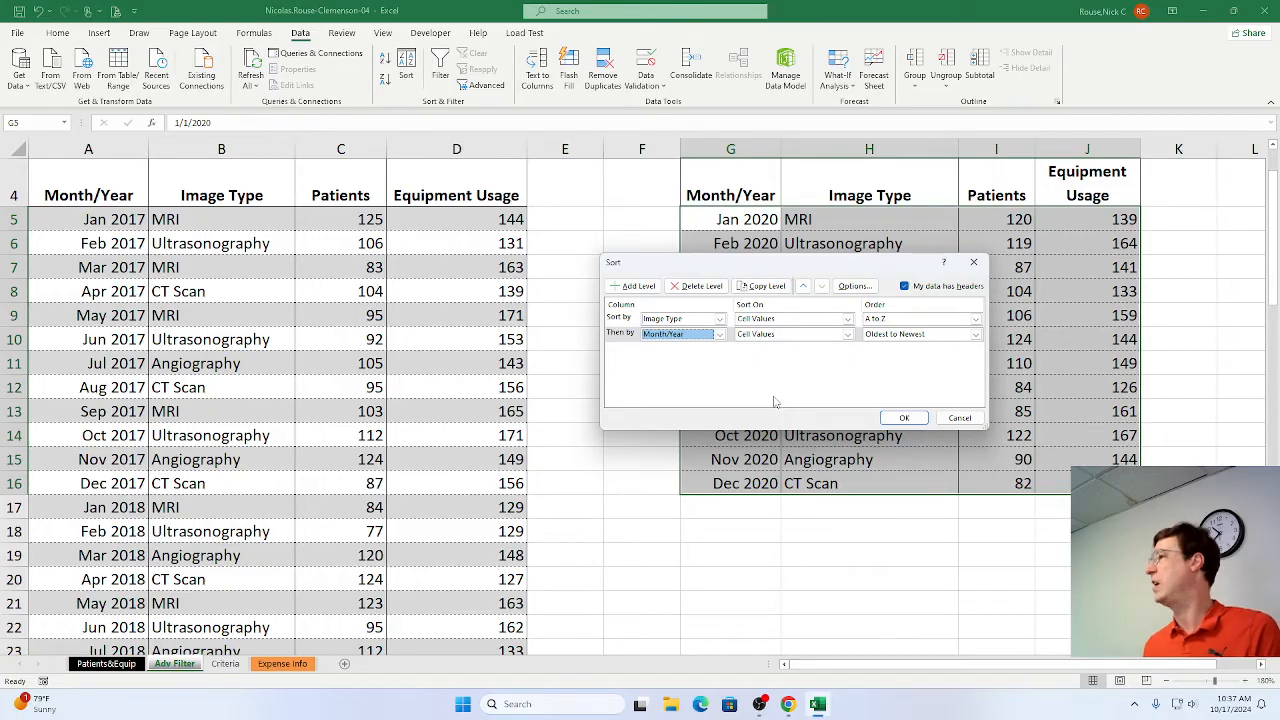
click(903, 418)
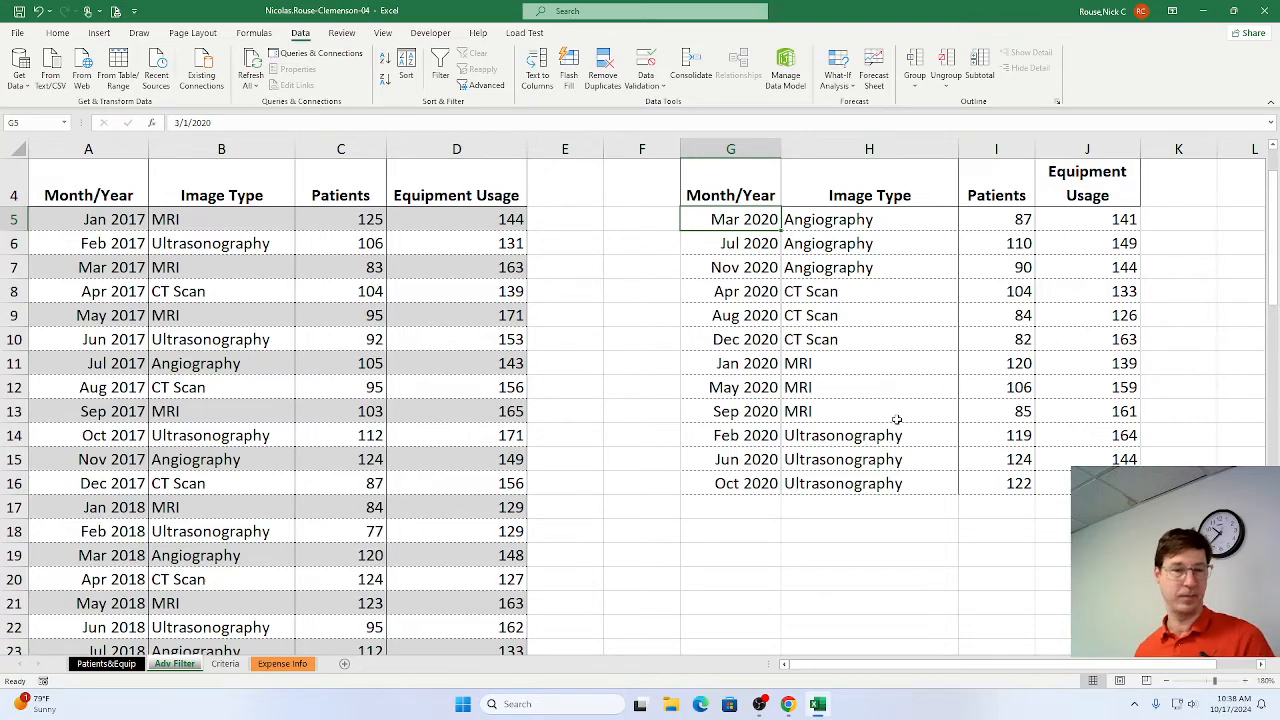
Switch to Chrome, mark steps 6d, 6e, 6f and 6g as complete in the SIMnet instructions, and return to the Excel workbook.
key(alt+Tab)
click(404, 320)
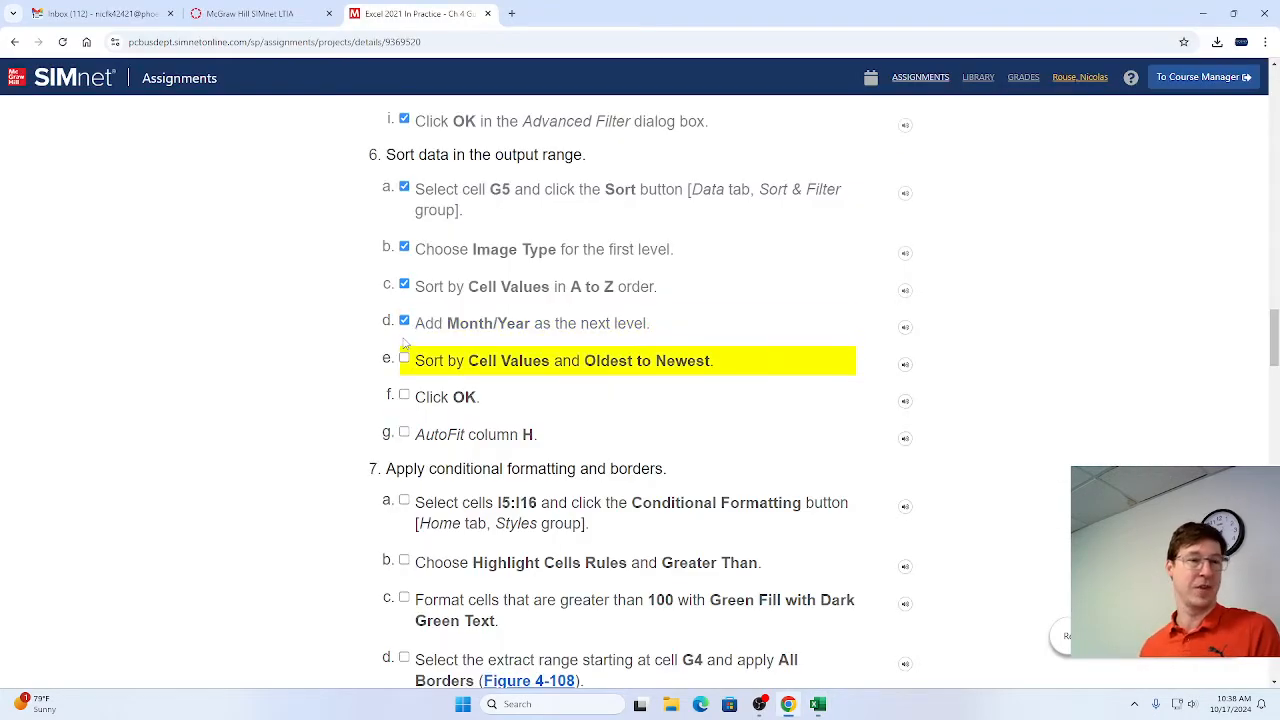
click(404, 357)
click(404, 394)
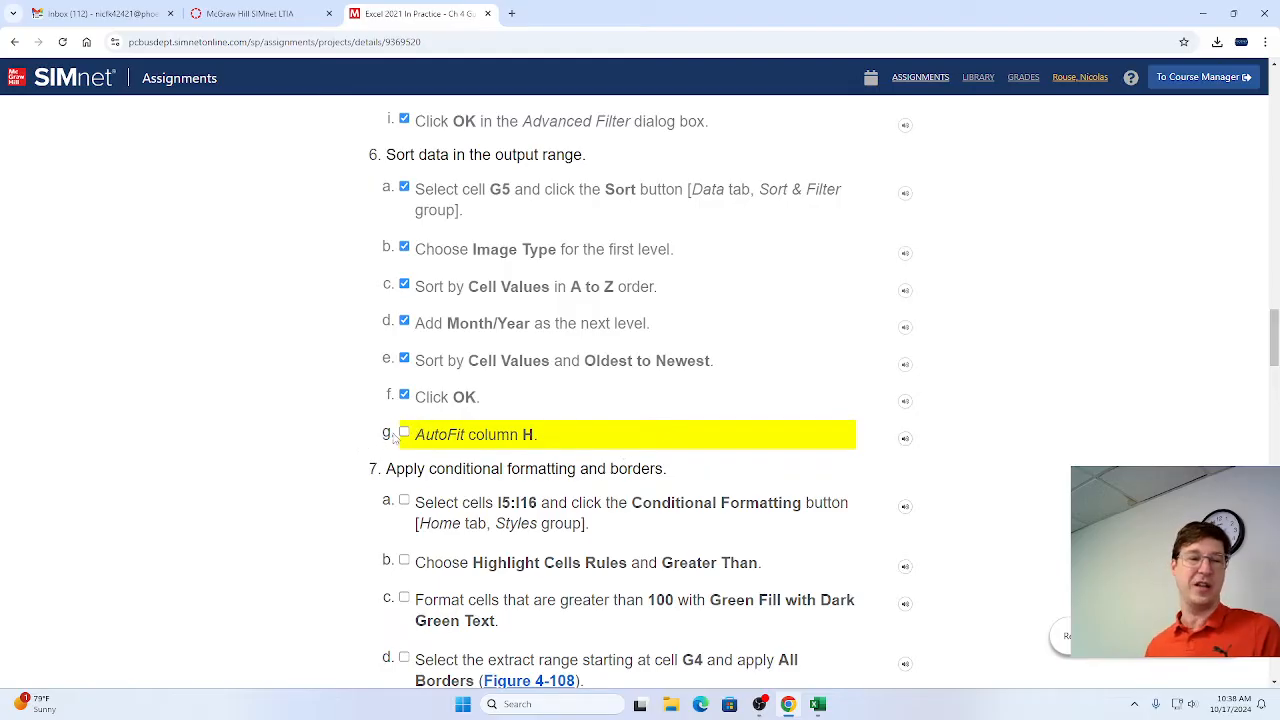
click(404, 432)
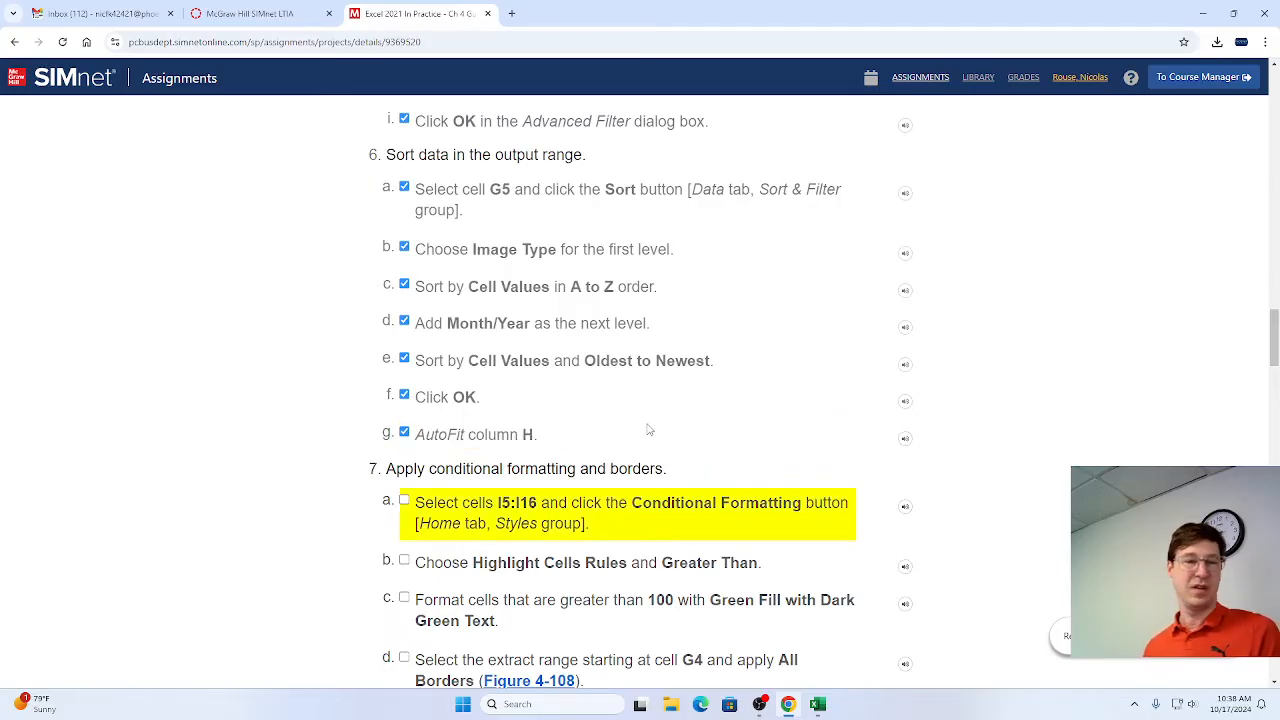
key(alt+Tab)
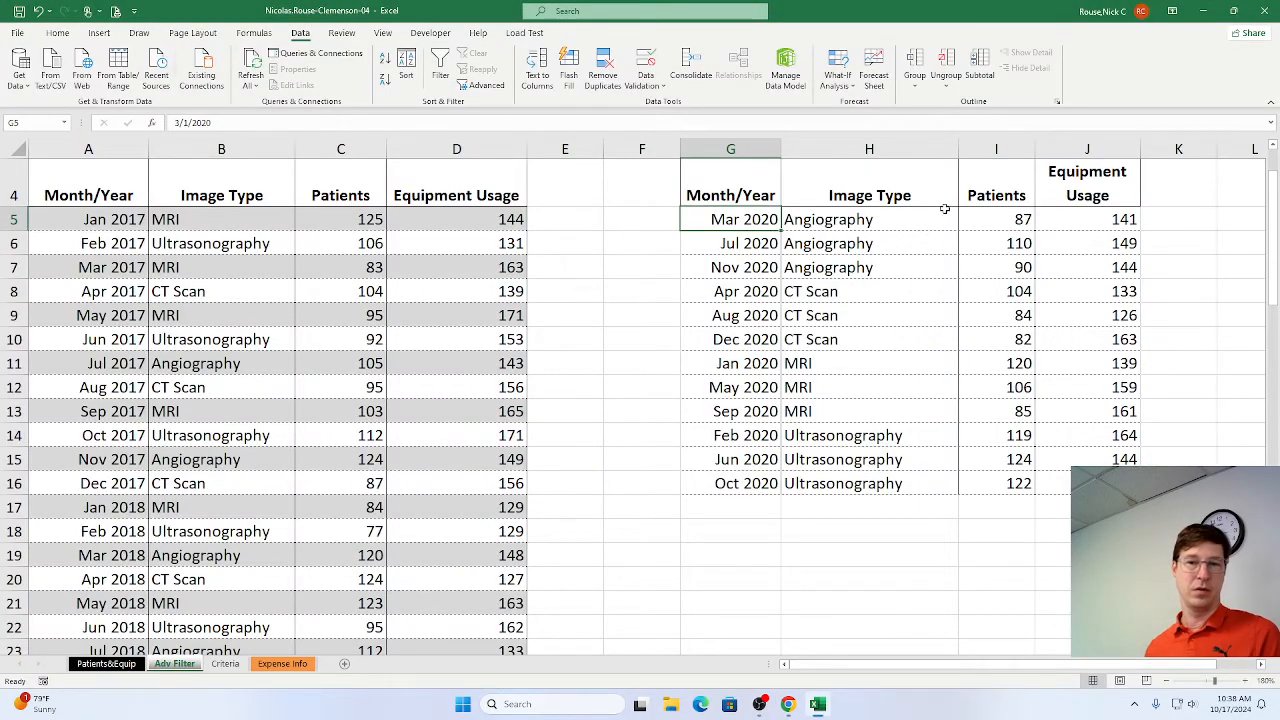
AutoFit column H, switch to Chrome to read the step 7 instructions in SIMnet, and return to the Excel workbook.
double_click(957, 148)
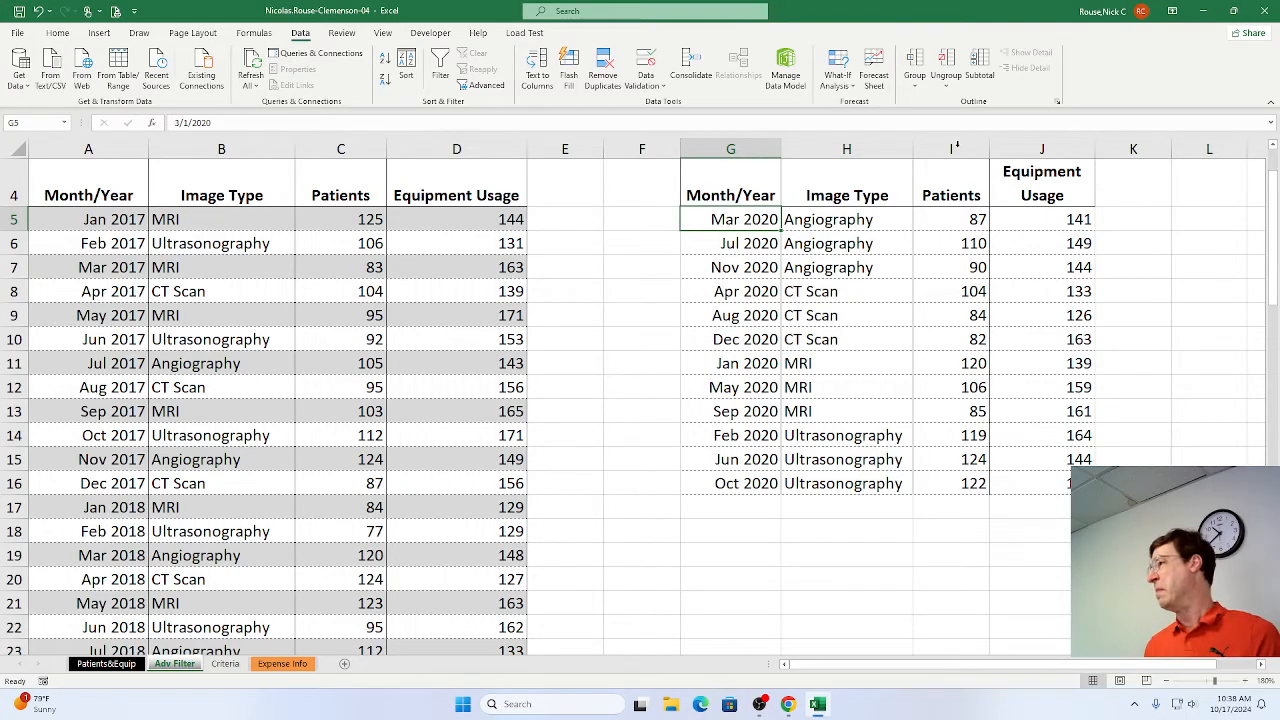
key(alt+Tab)
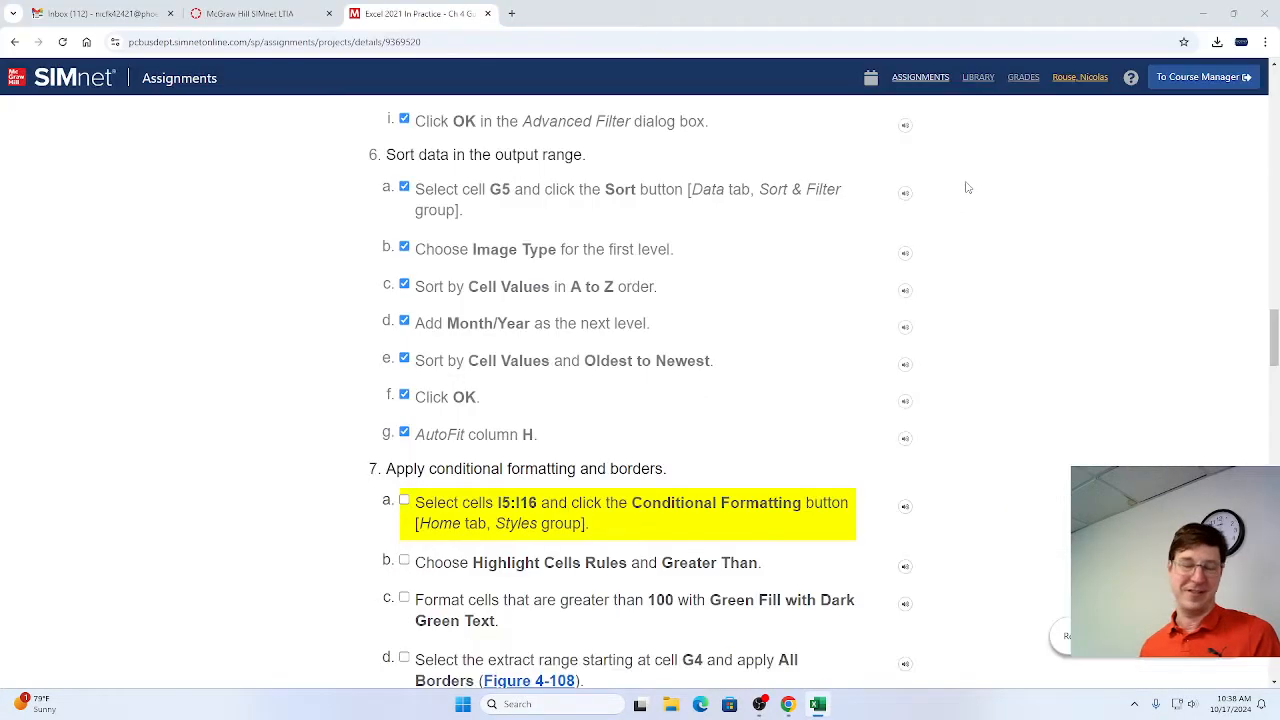
scroll(437, 473, down, 2)
scroll(437, 473, down, 1)
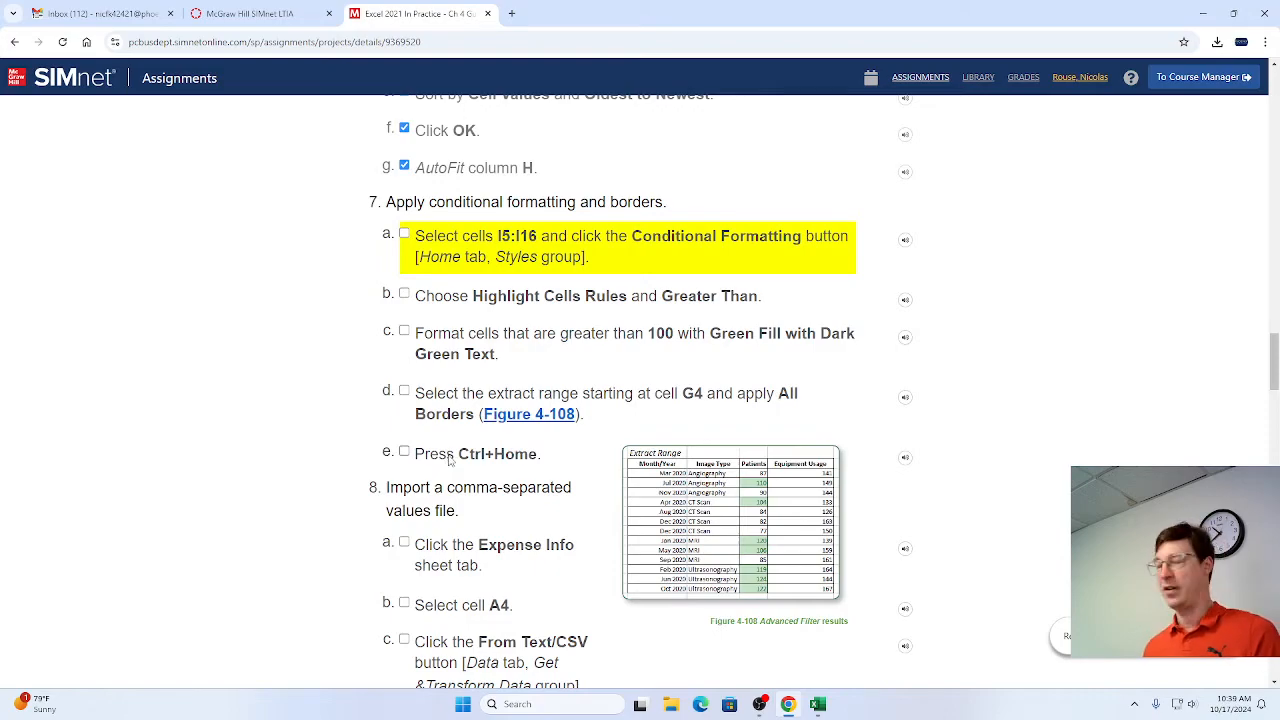
key(alt+Tab)
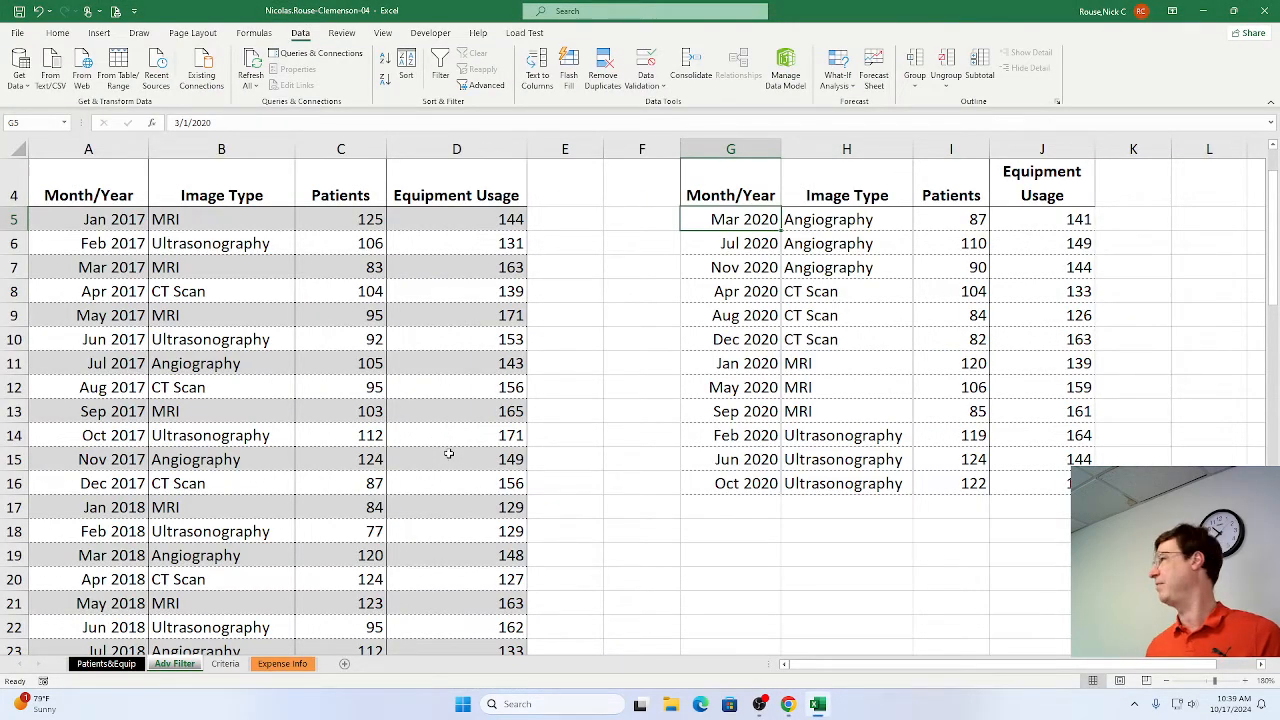
key(alt+Tab)
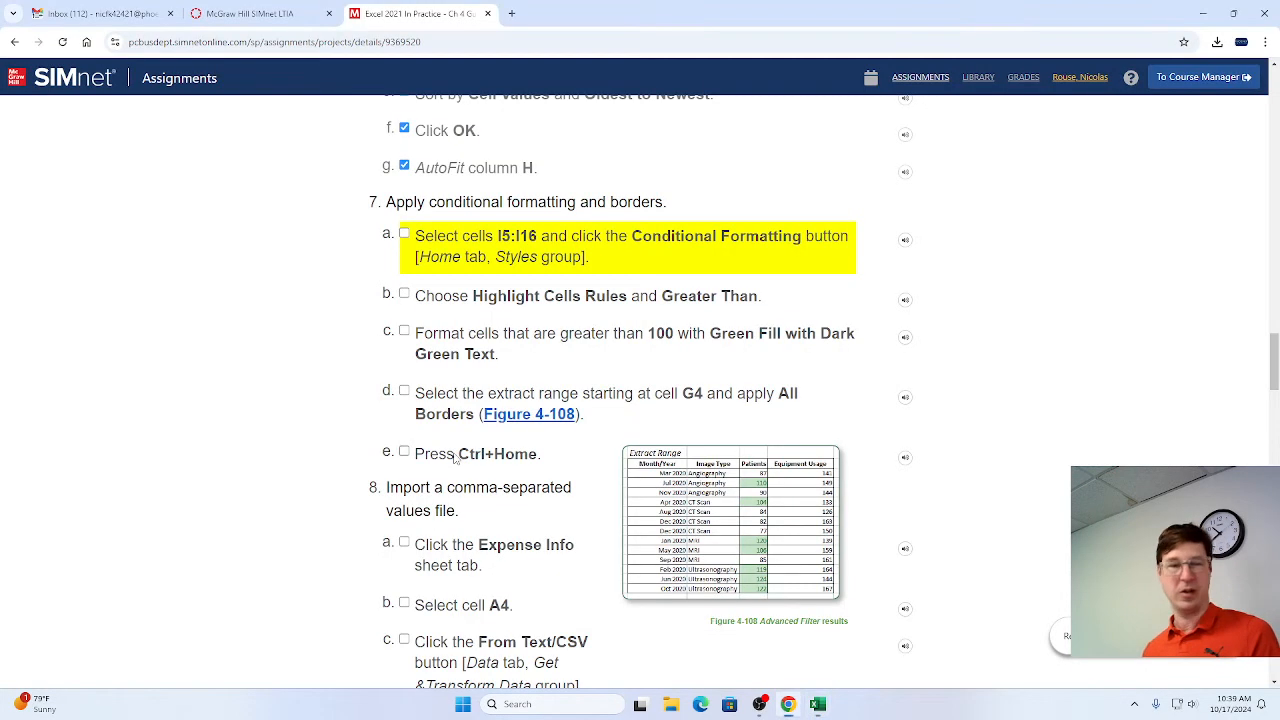
key(alt+Tab)
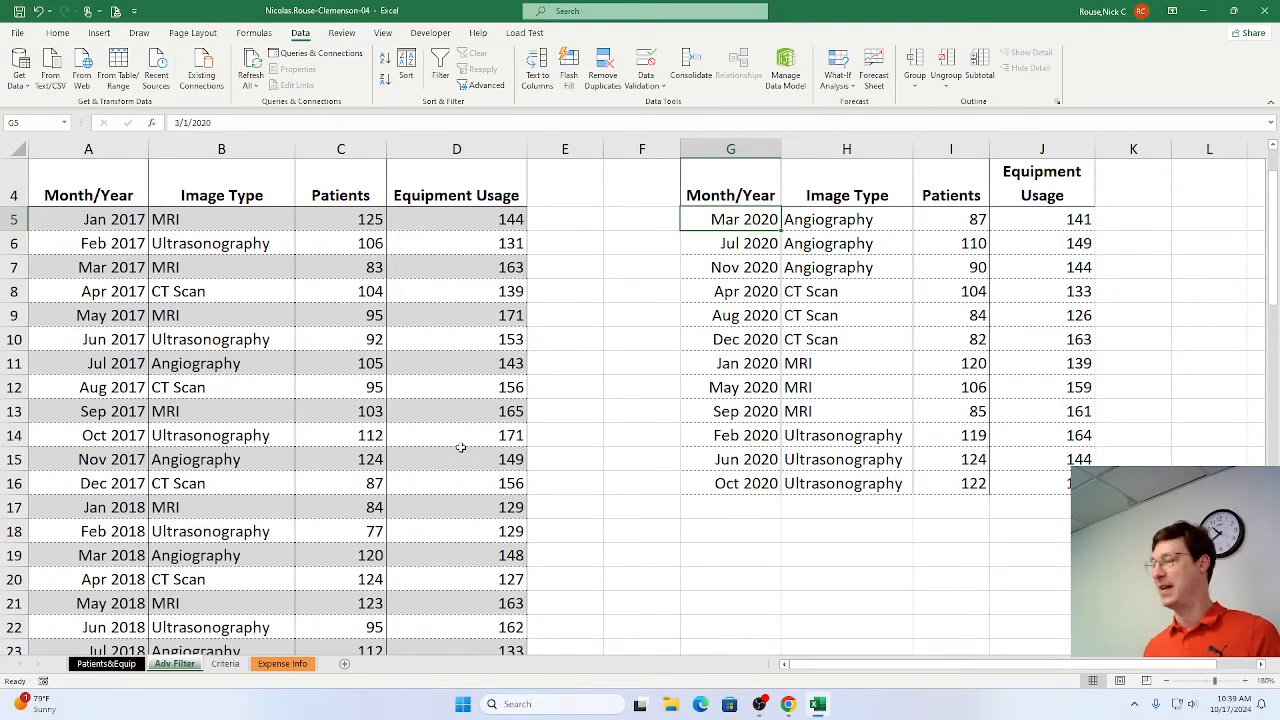
key(alt+Tab)
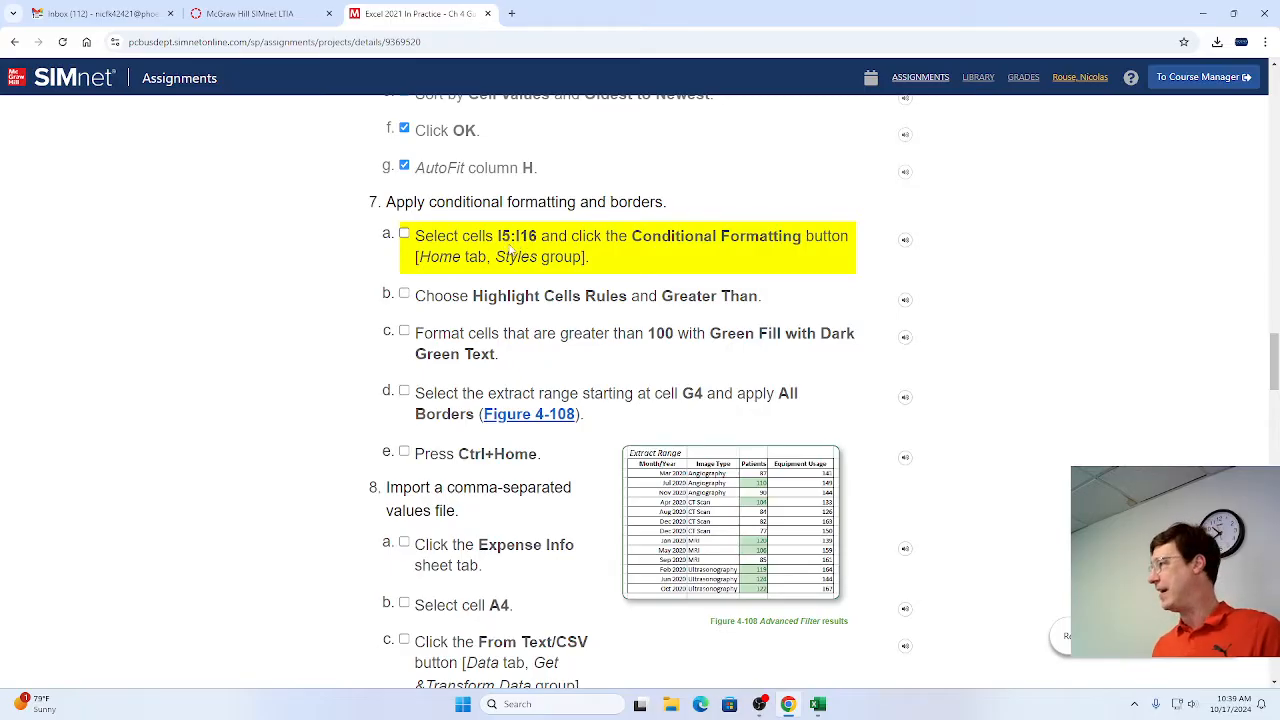
key(alt+Tab)
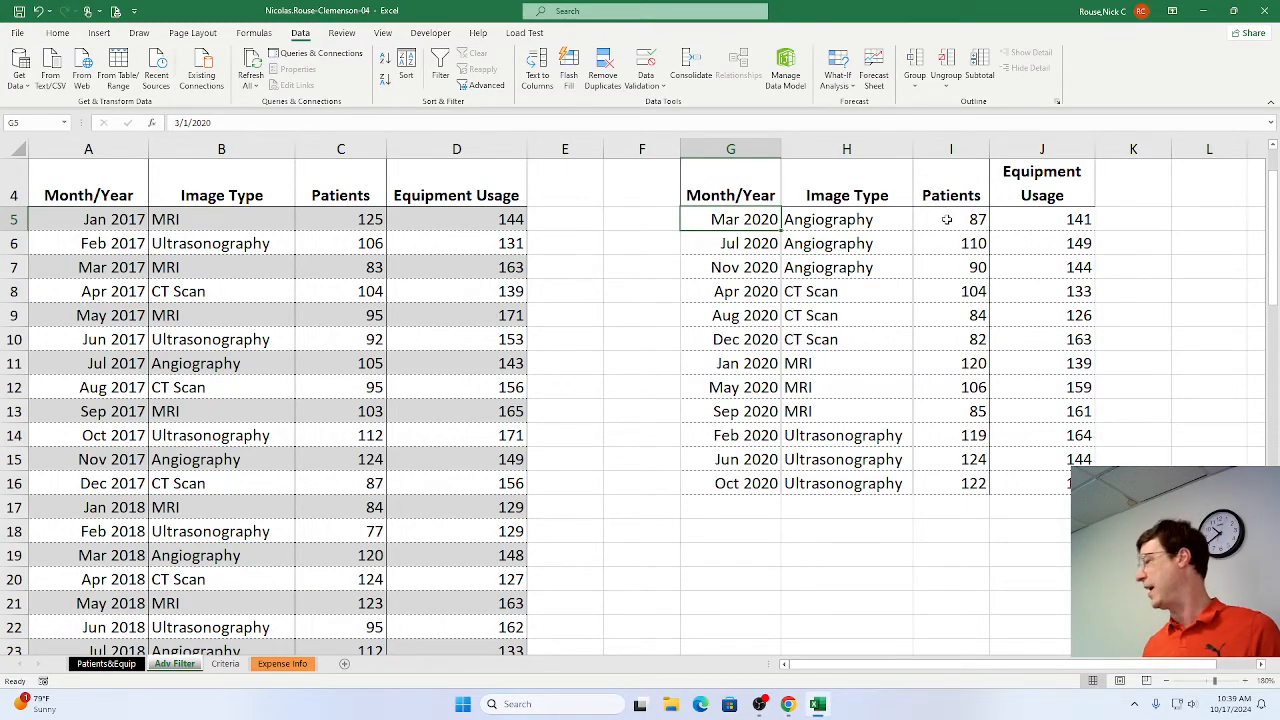
Apply a Greater Than conditional formatting rule to I5:I16, highlighting values above 100 with Green Fill with Dark Green Text.
drag(946, 219, 961, 475)
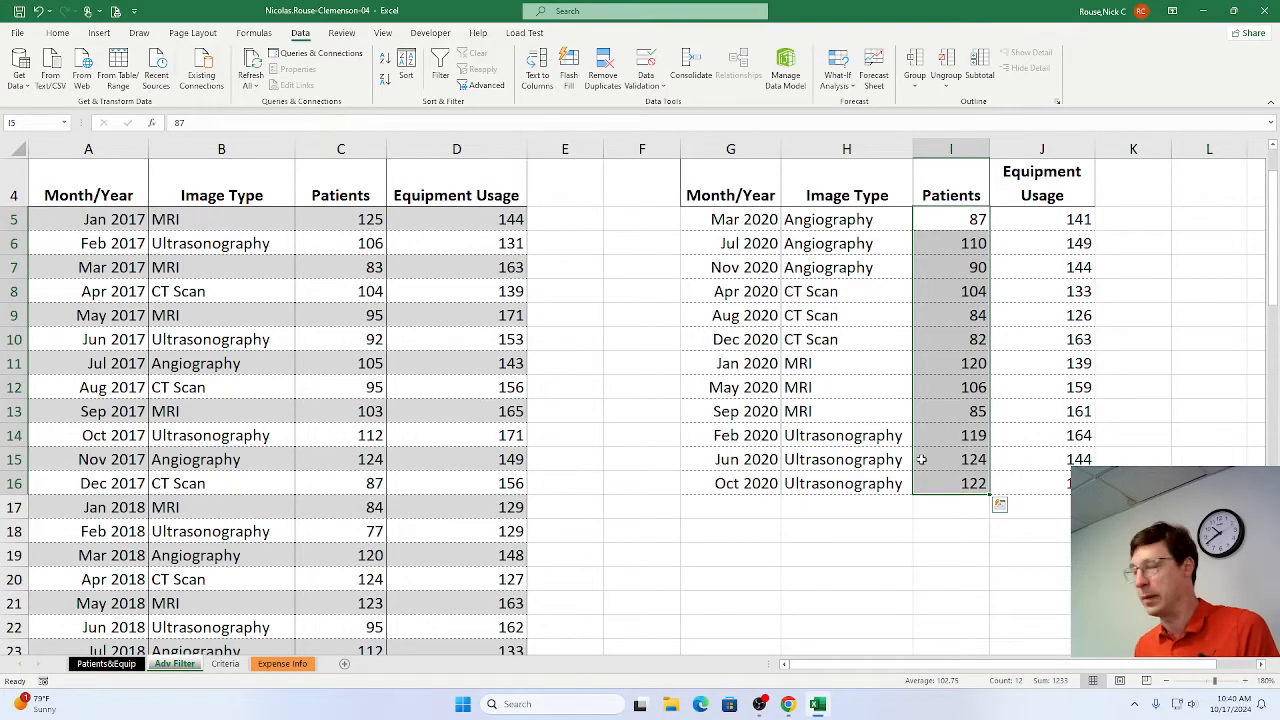
click(60, 34)
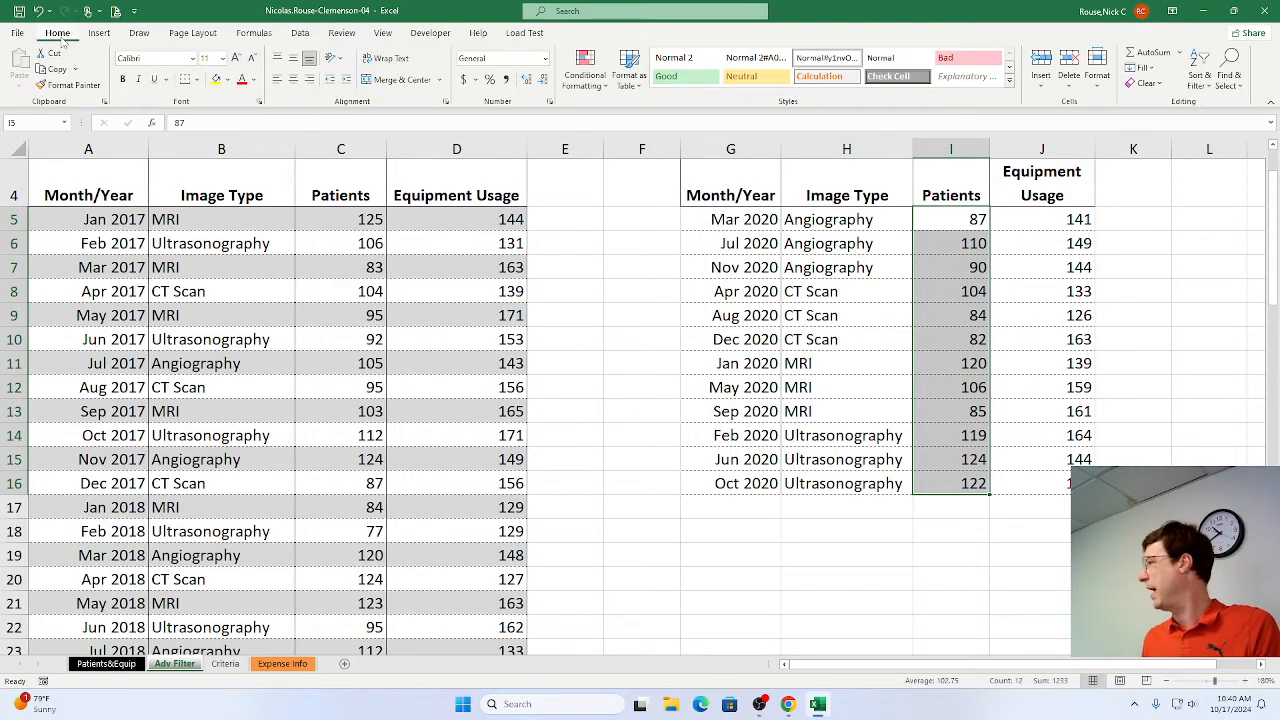
key(alt+Tab)
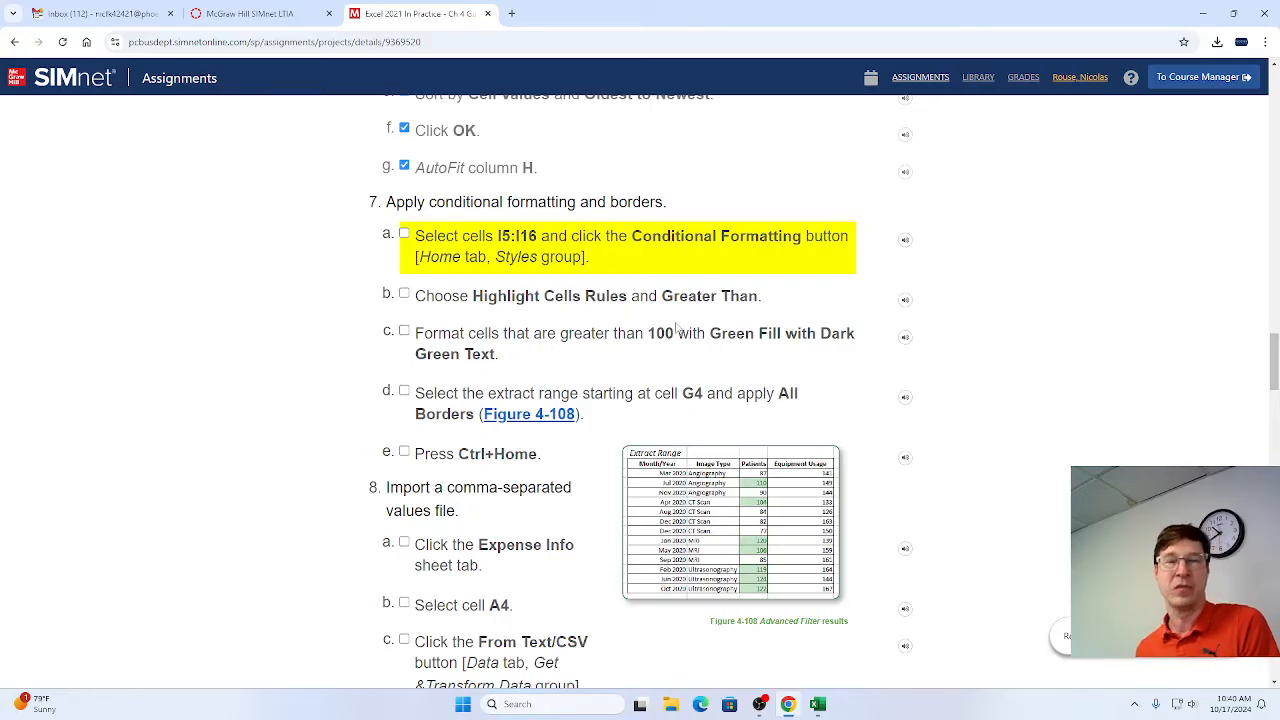
key(alt+Tab)
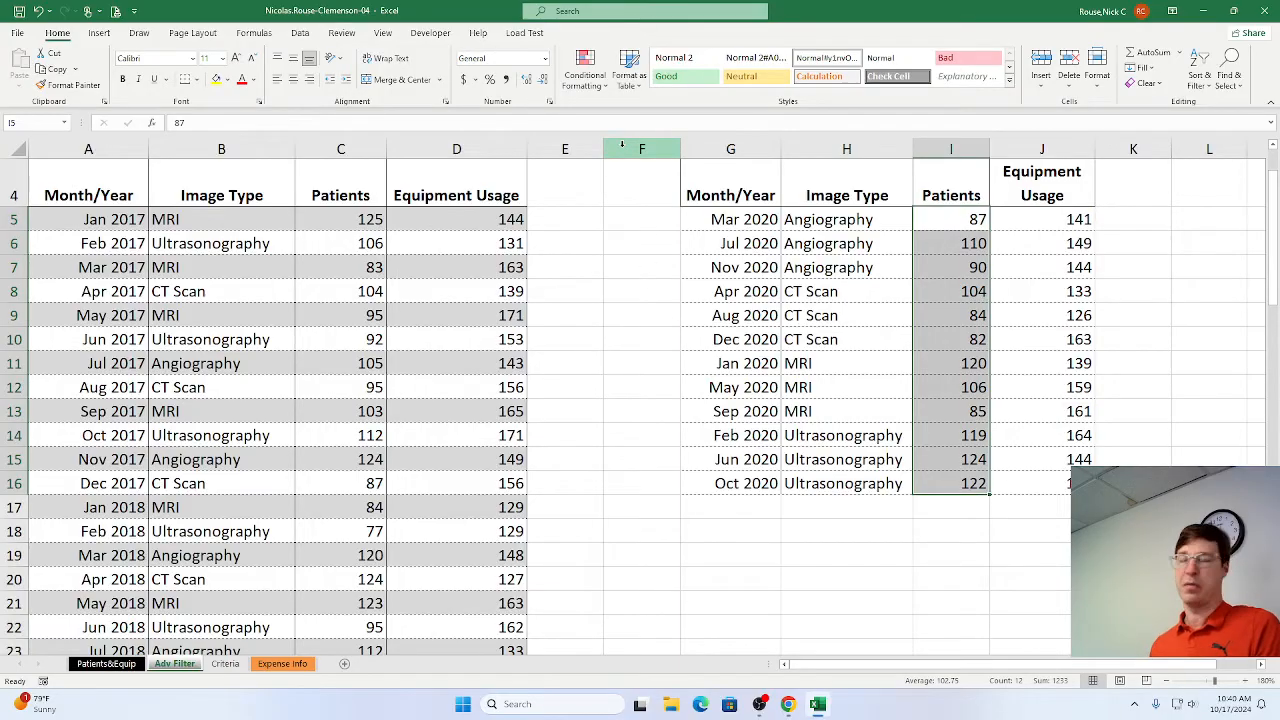
click(585, 78)
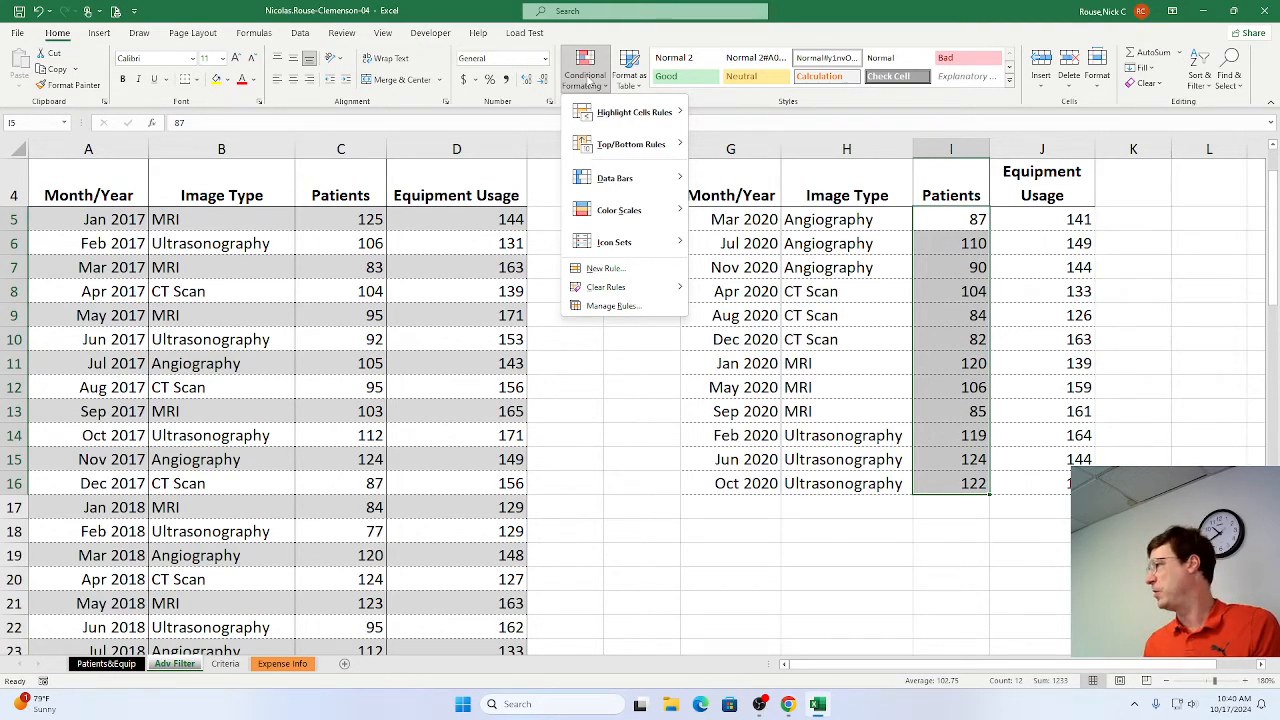
mouse_move(616, 116)
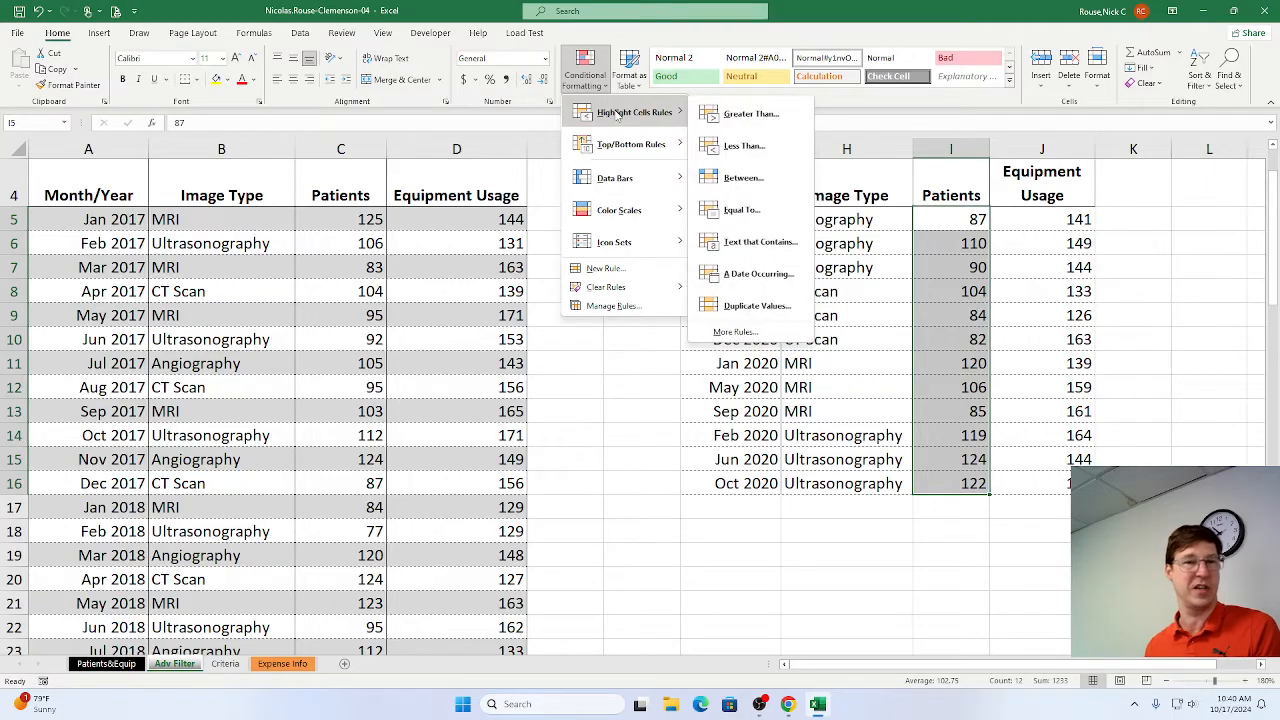
click(749, 115)
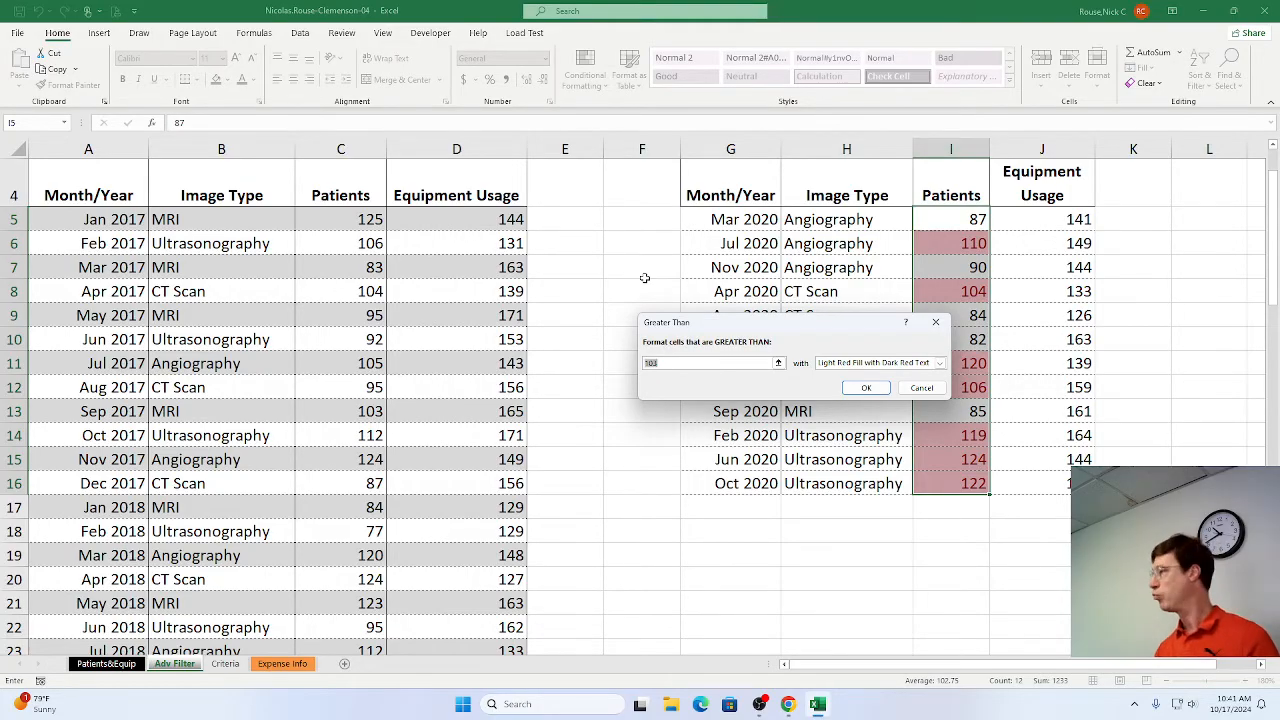
text(100)
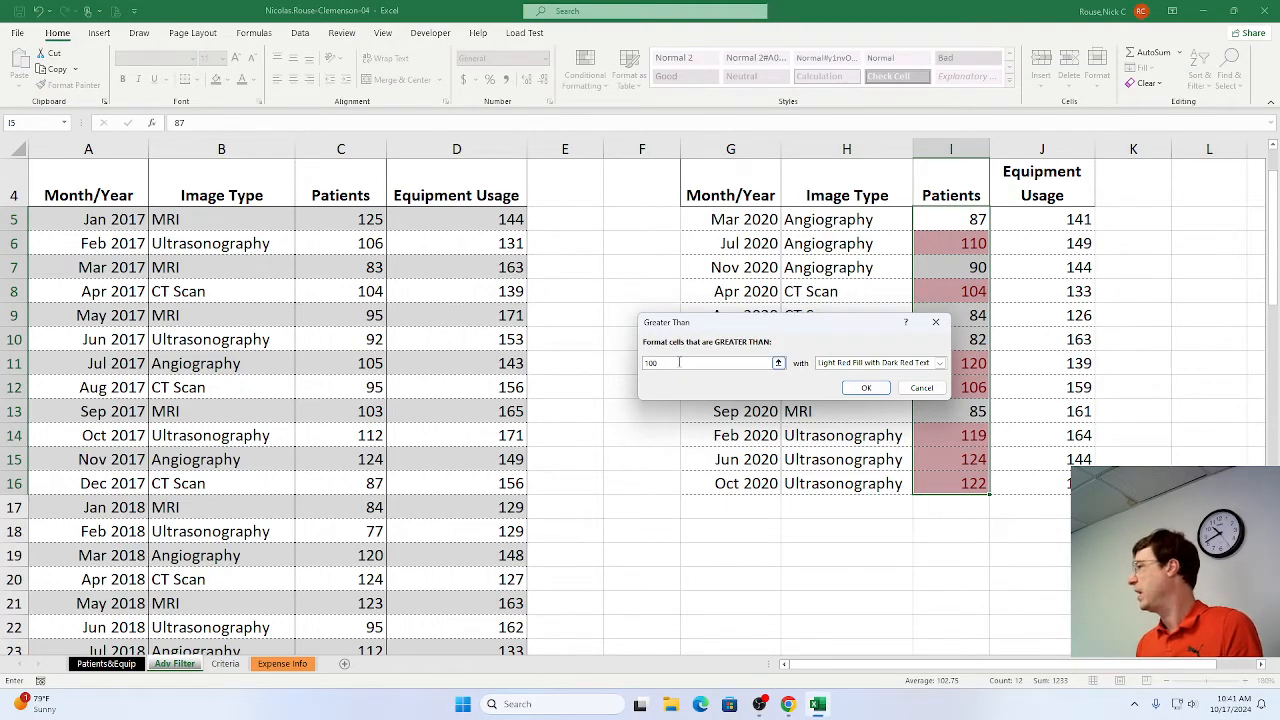
click(939, 366)
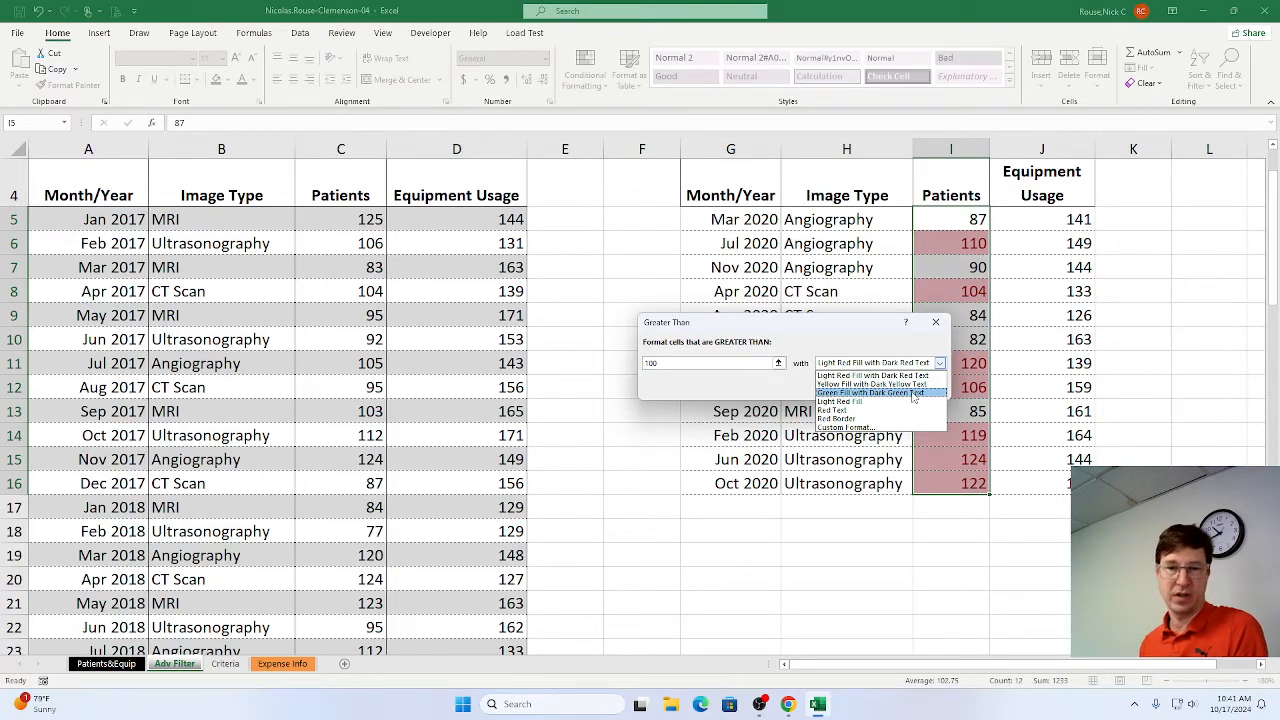
click(913, 395)
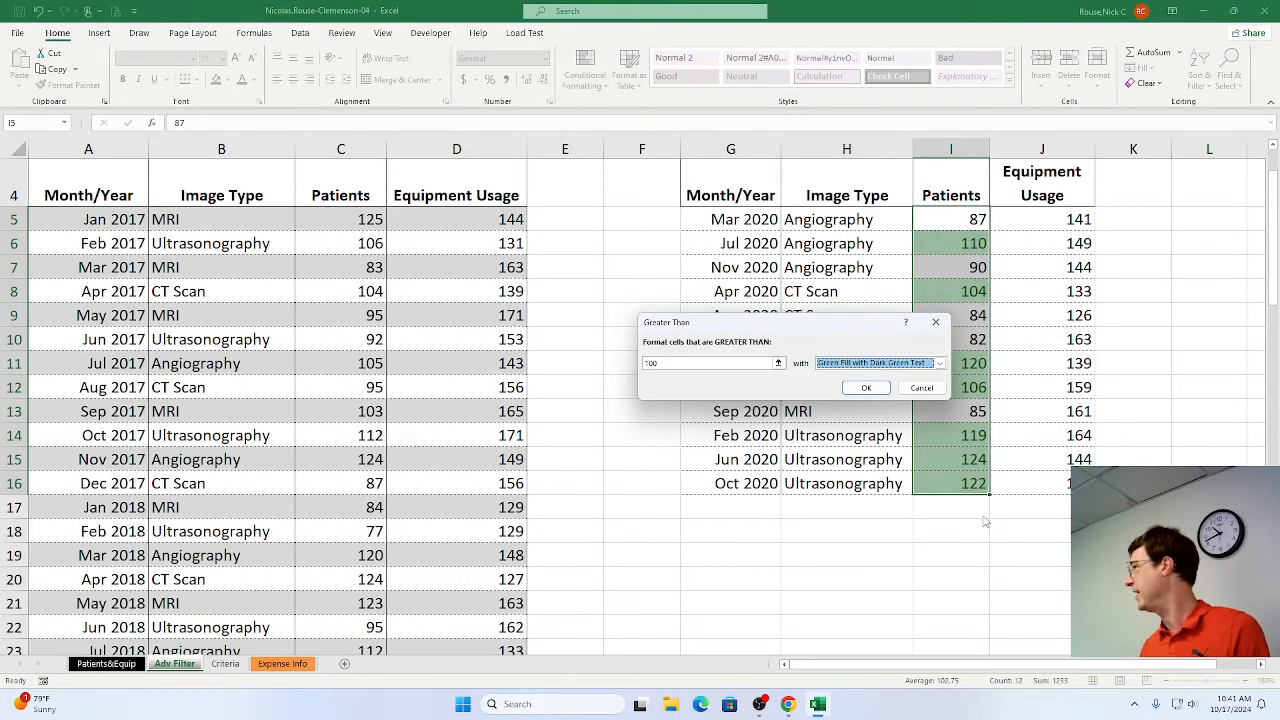
click(866, 389)
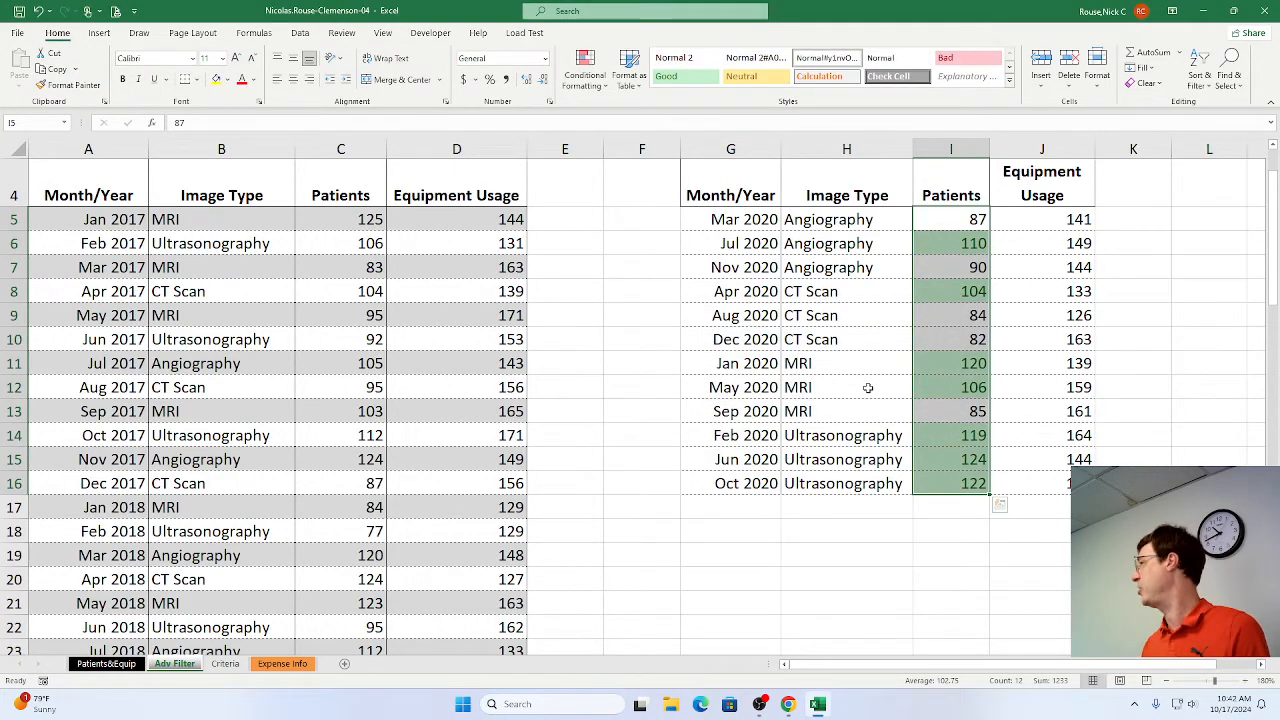
click(650, 362)
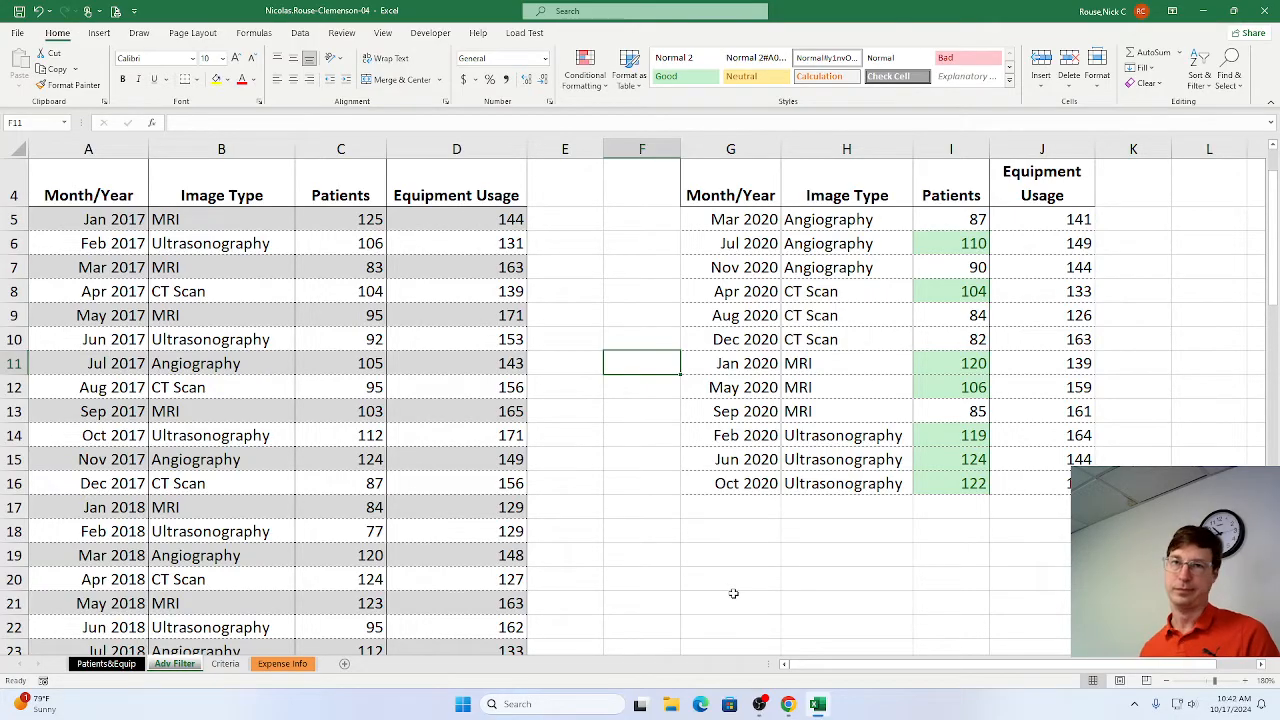
Switch to Chrome and mark steps 7a, 7b and 7c as complete in the SIMnet instructions.
key(alt+Tab)
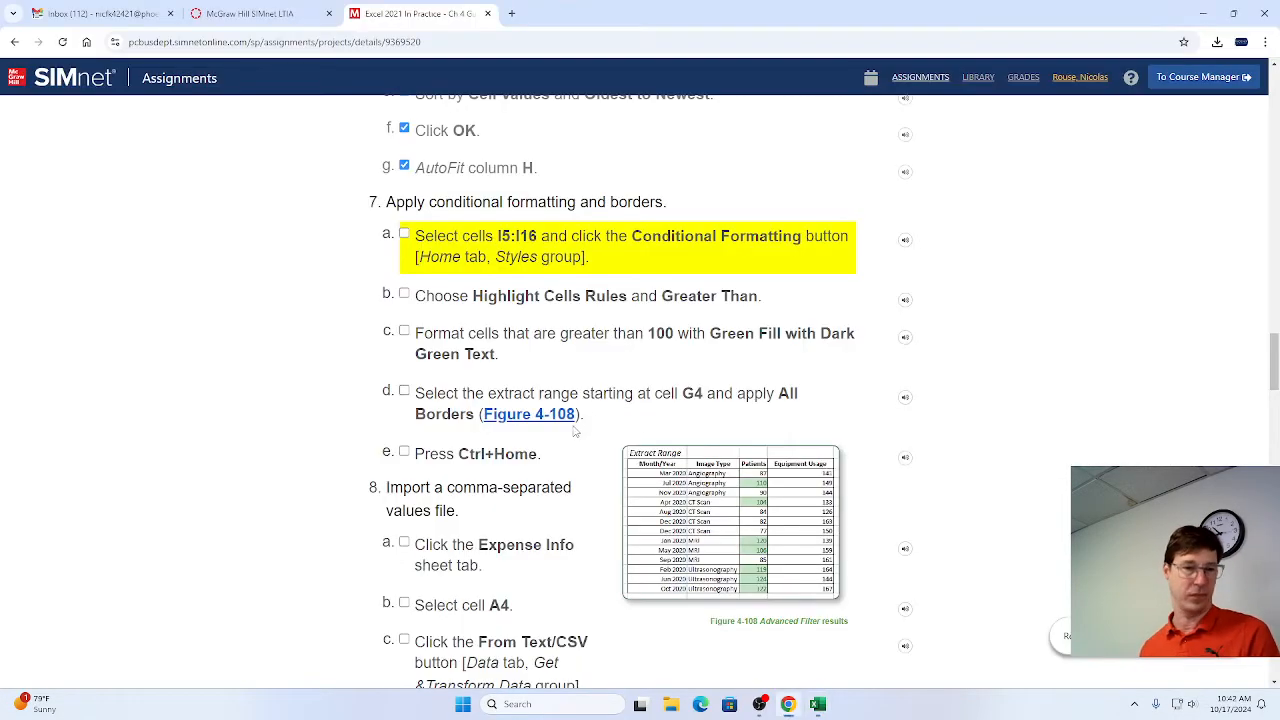
click(404, 234)
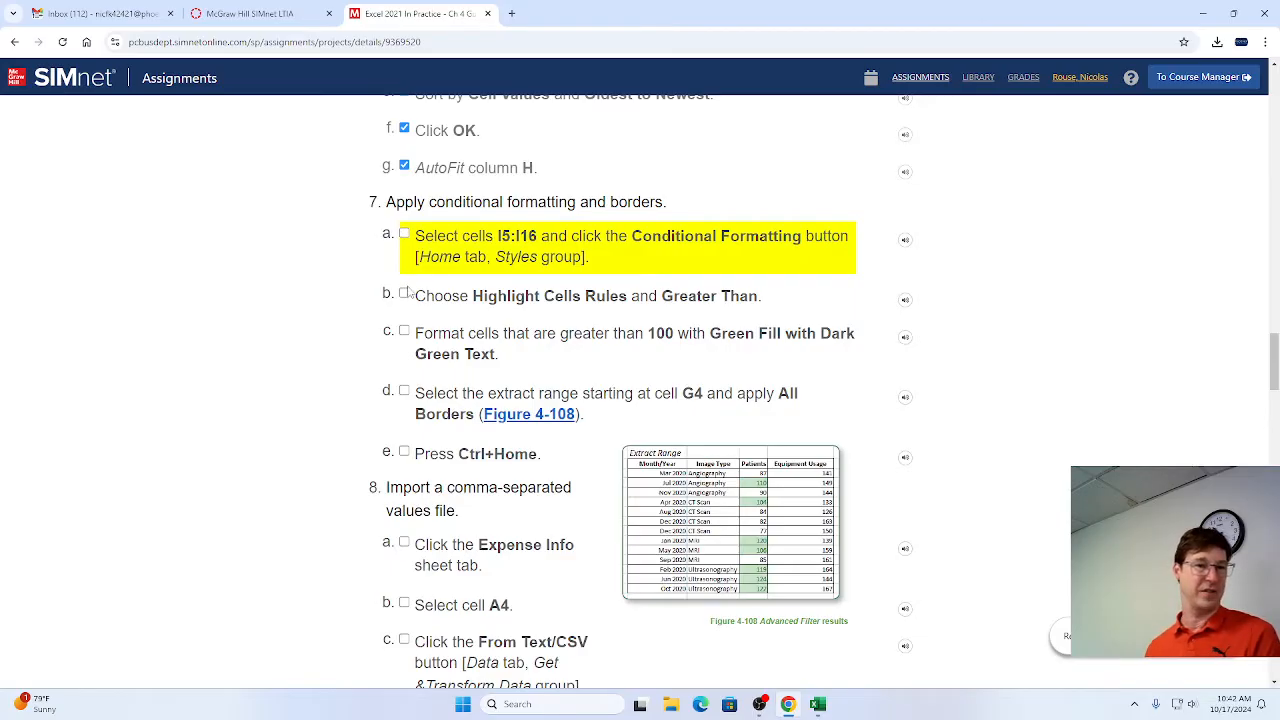
click(404, 293)
click(404, 331)
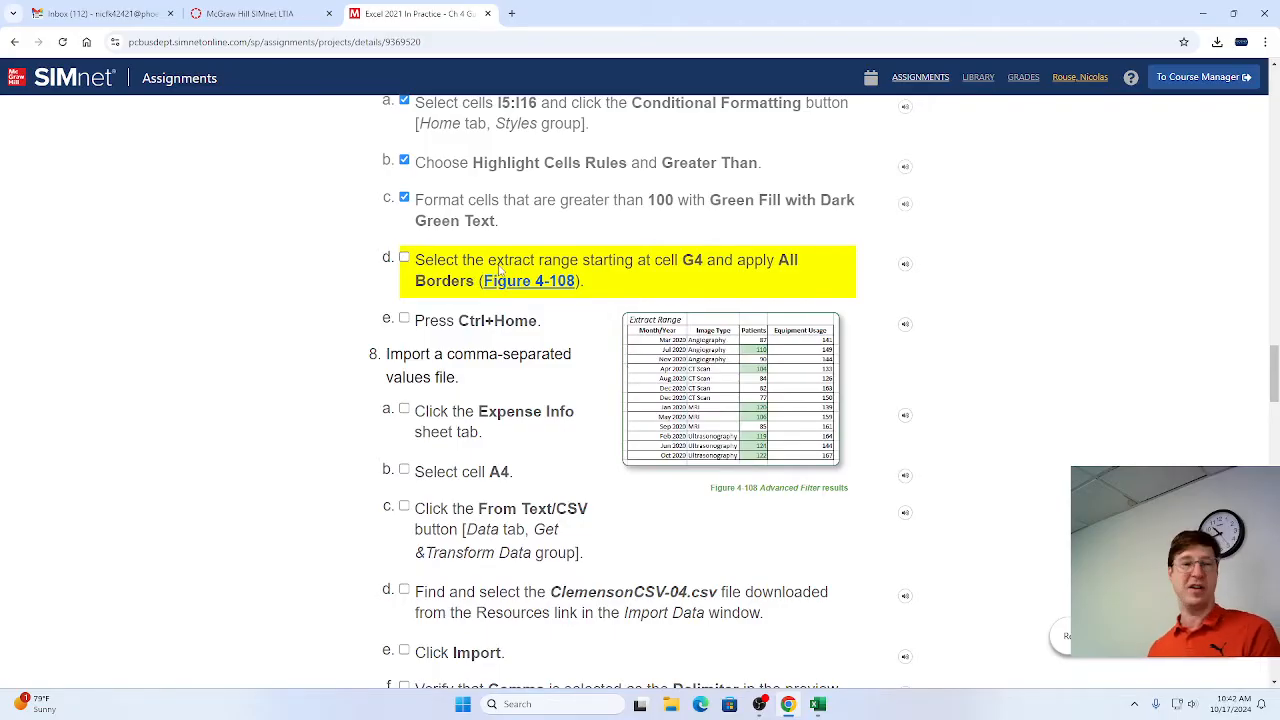
click(570, 280)
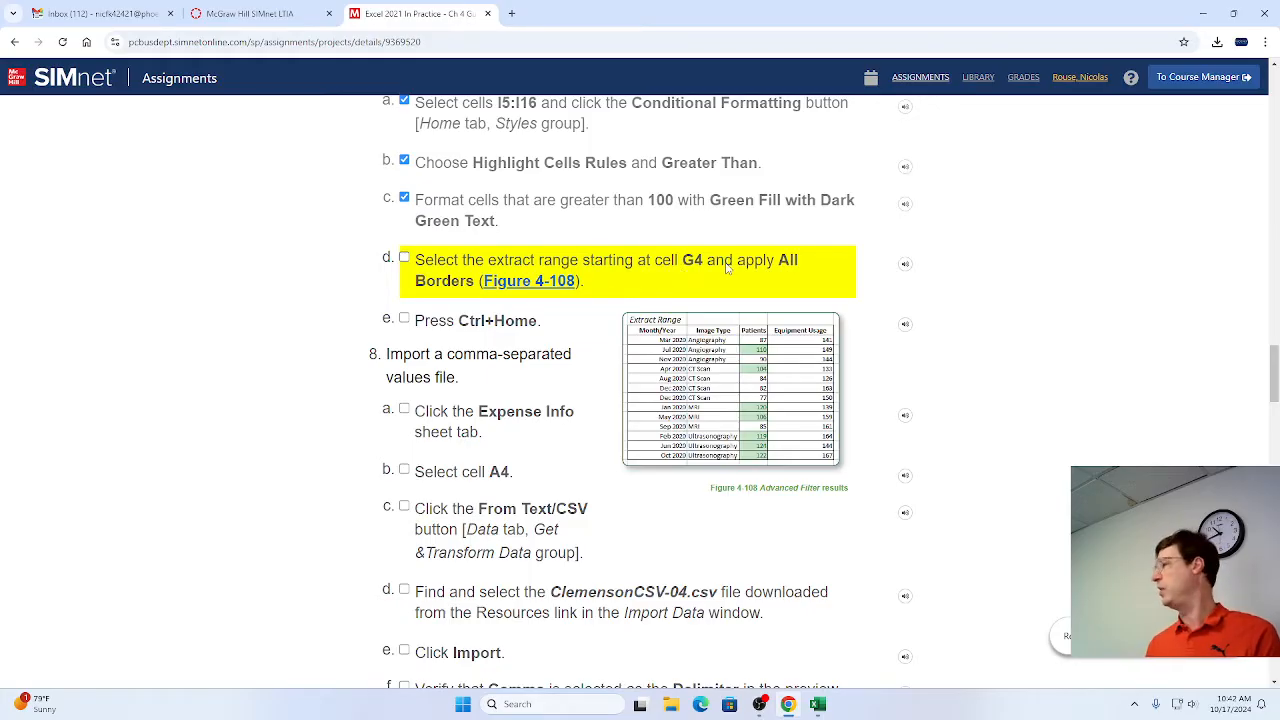
Switch to Excel and apply All Borders to the extracted records in G5:J16.
key(alt+Tab)
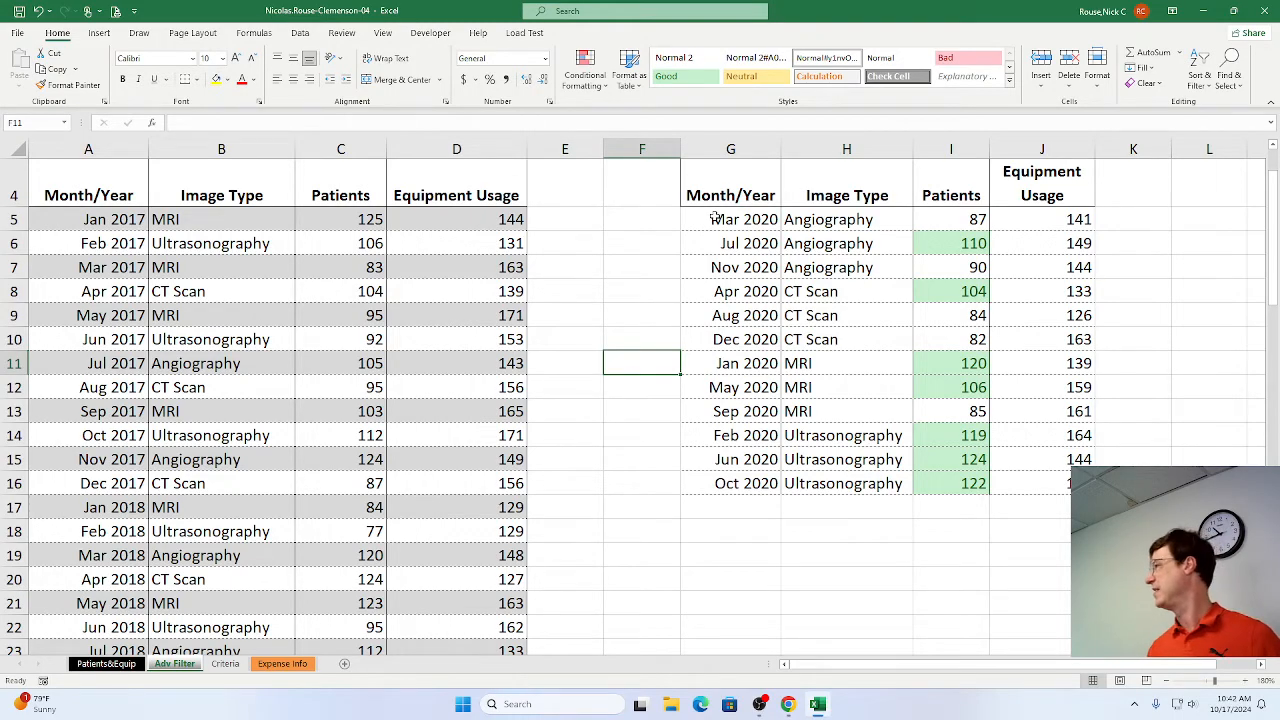
drag(716, 218, 1057, 483)
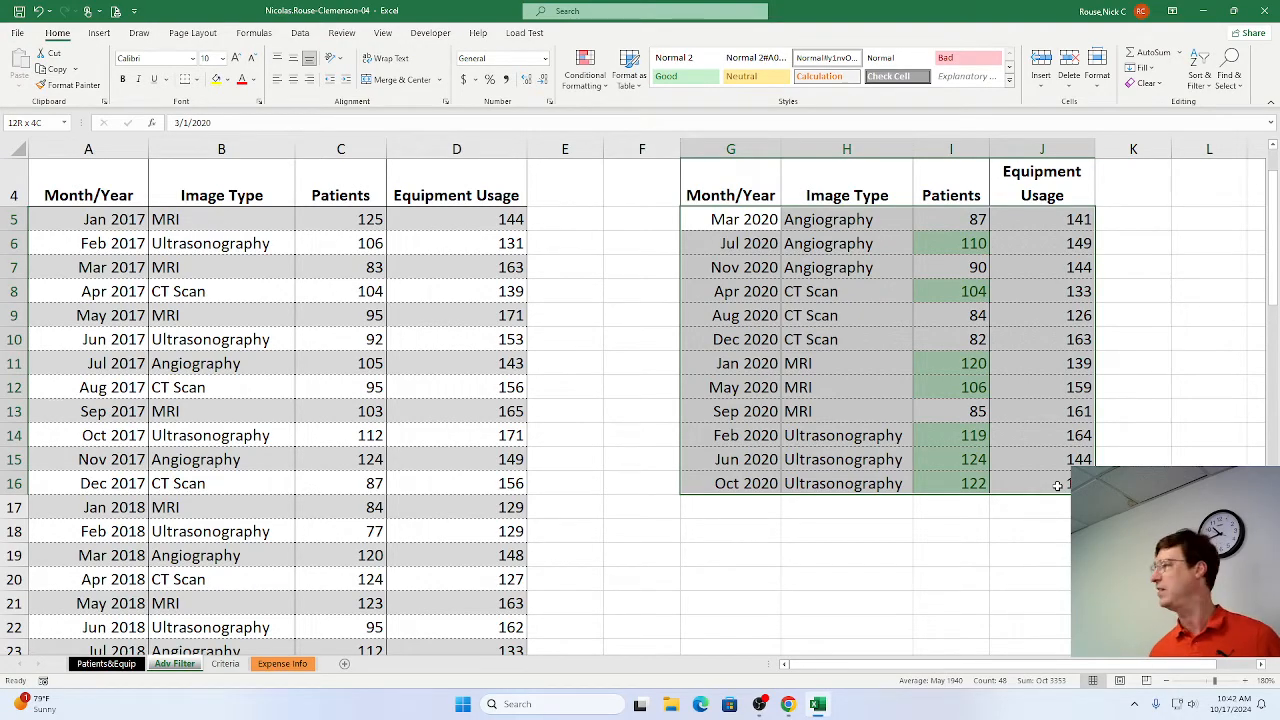
drag(1057, 486, 1057, 486)
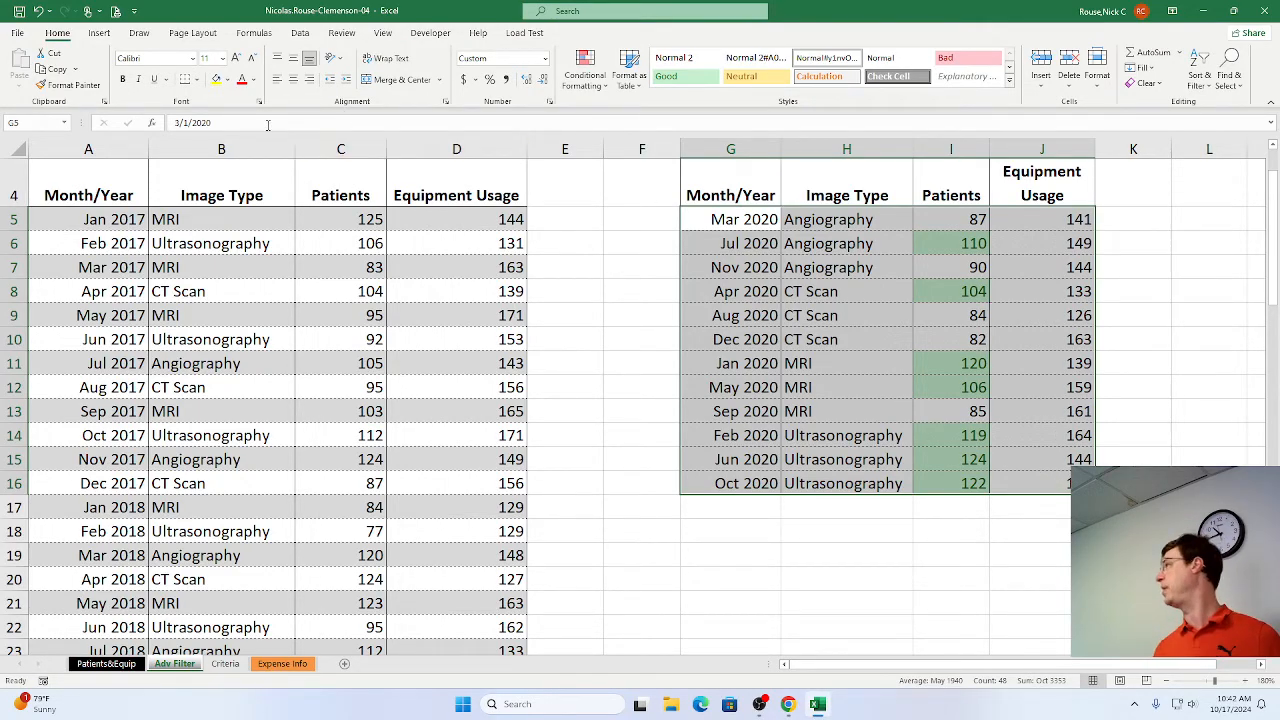
click(198, 80)
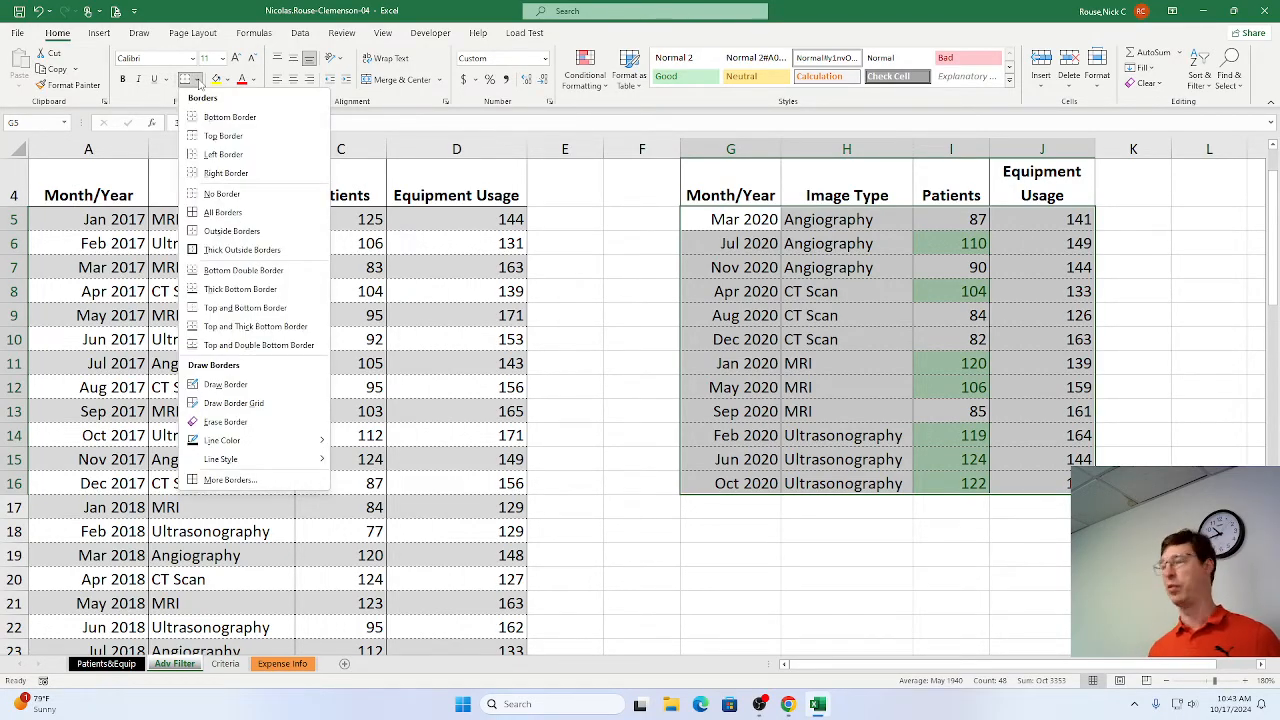
click(205, 212)
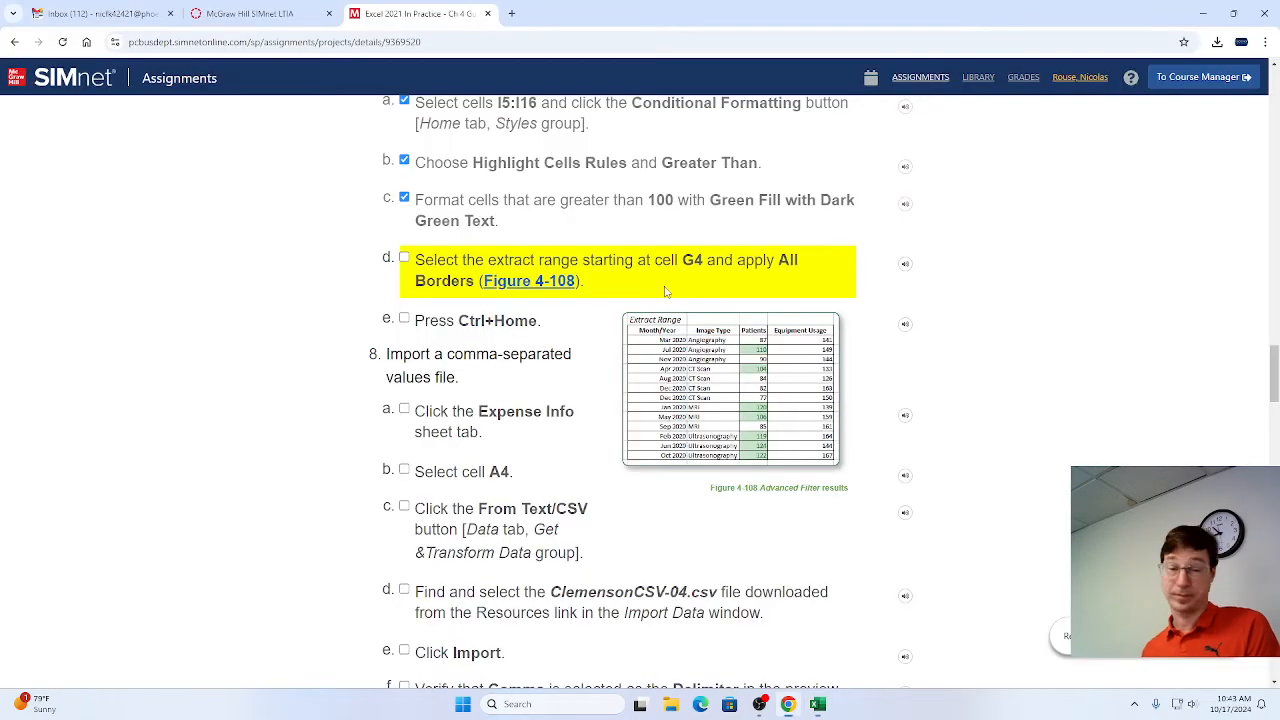
Switch to Chrome, mark steps 7d and 7e as complete, and return to Excel to select cell E5 beside the data.
key(alt+Tab)
click(404, 258)
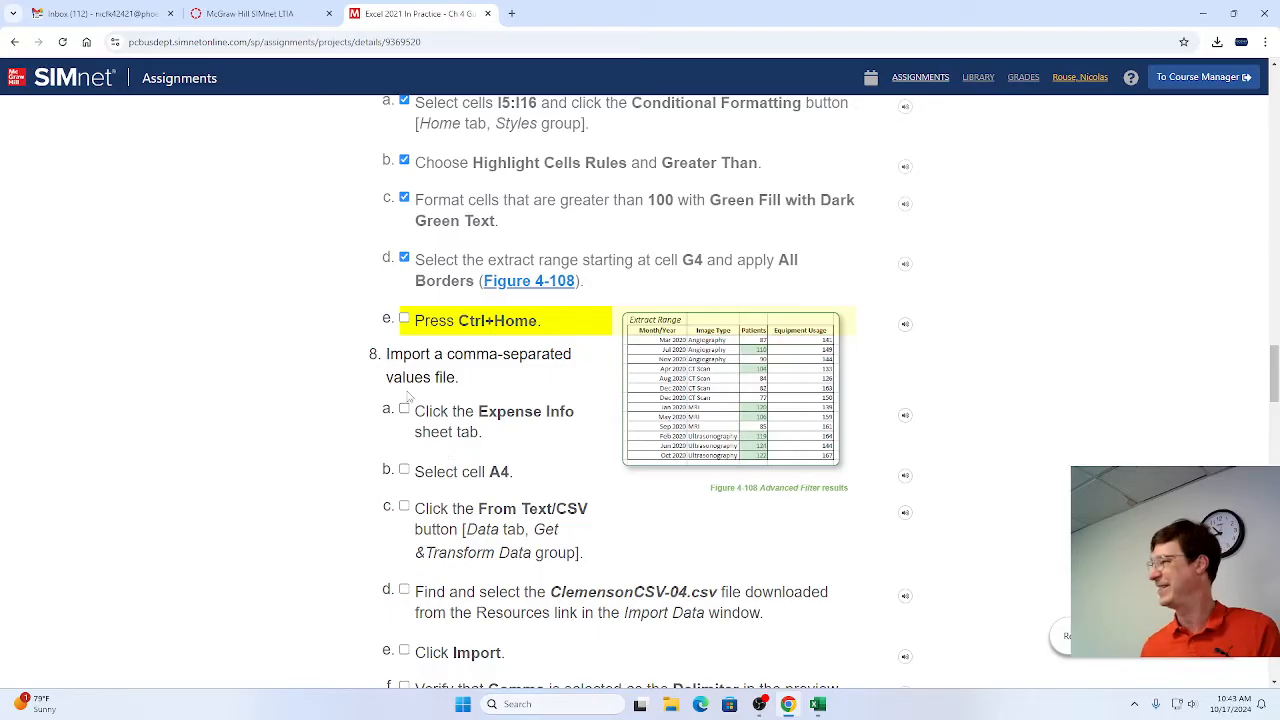
click(404, 319)
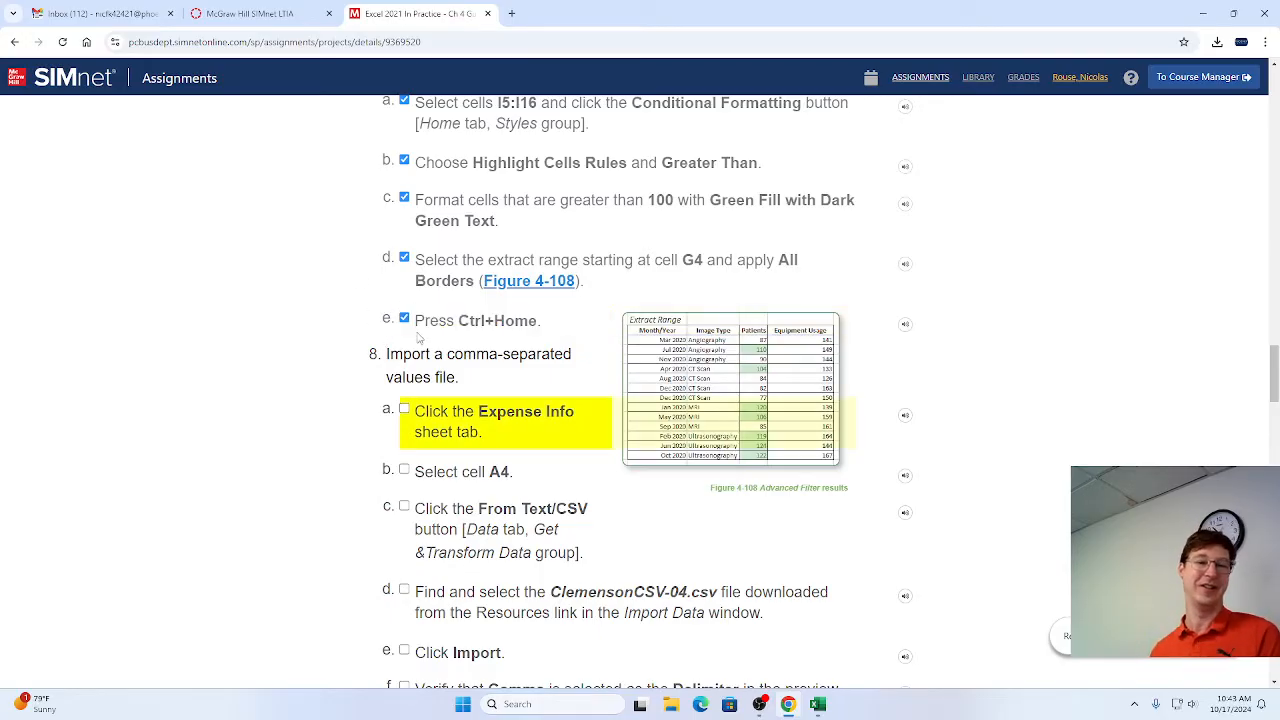
key(alt+Tab)
click(592, 208)
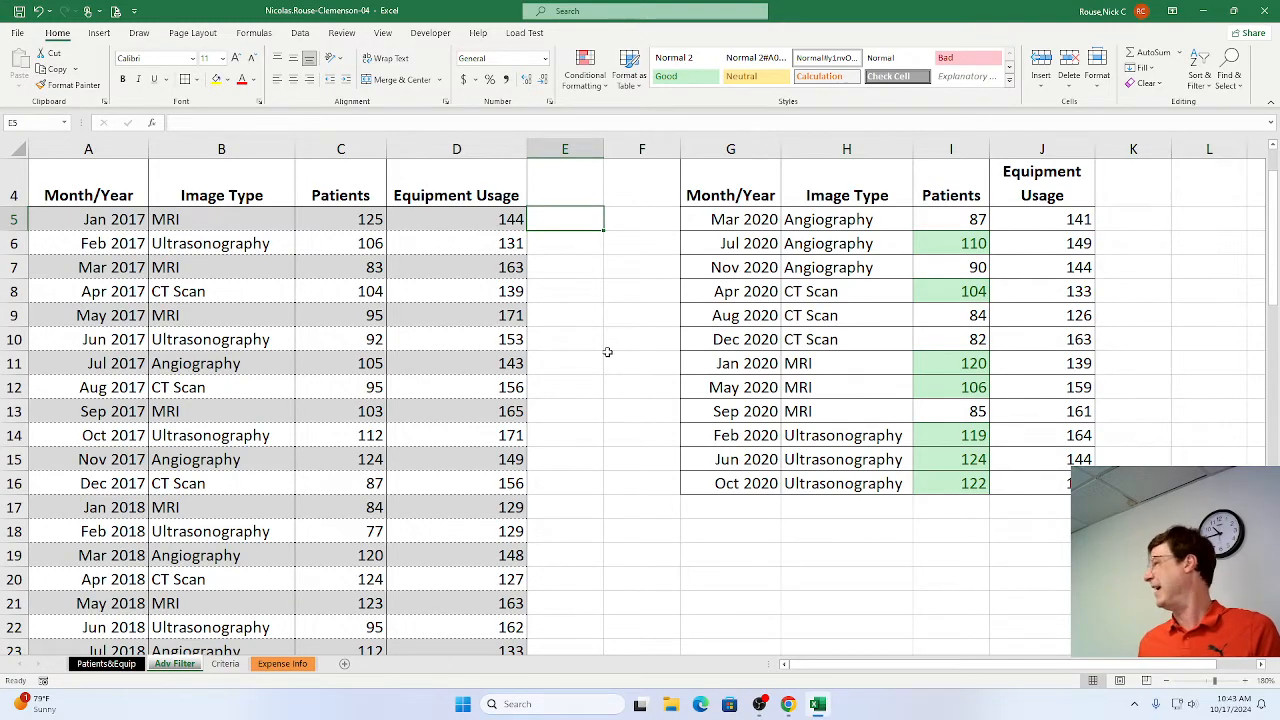
Switch to Chrome to read the step 8 import instructions, return to Excel and open the Expense Info sheet.
key(alt+Tab)
scroll(615, 353, down, 1)
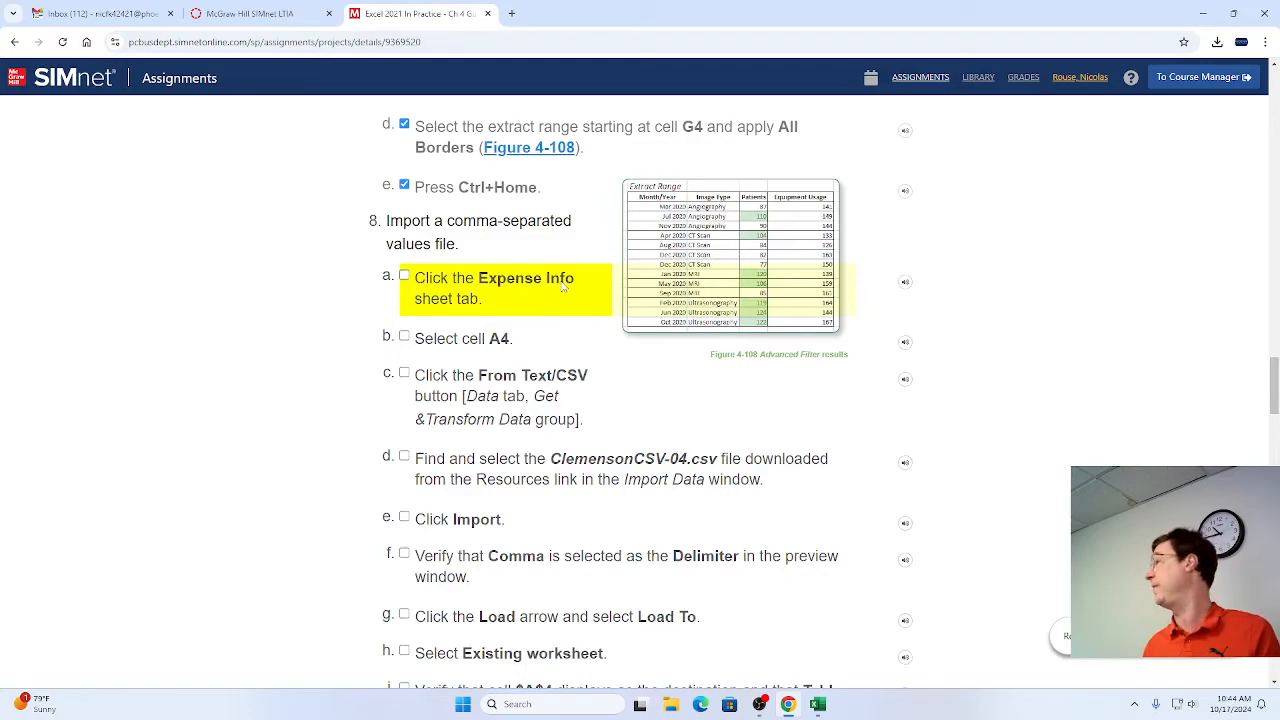
key(alt+Tab)
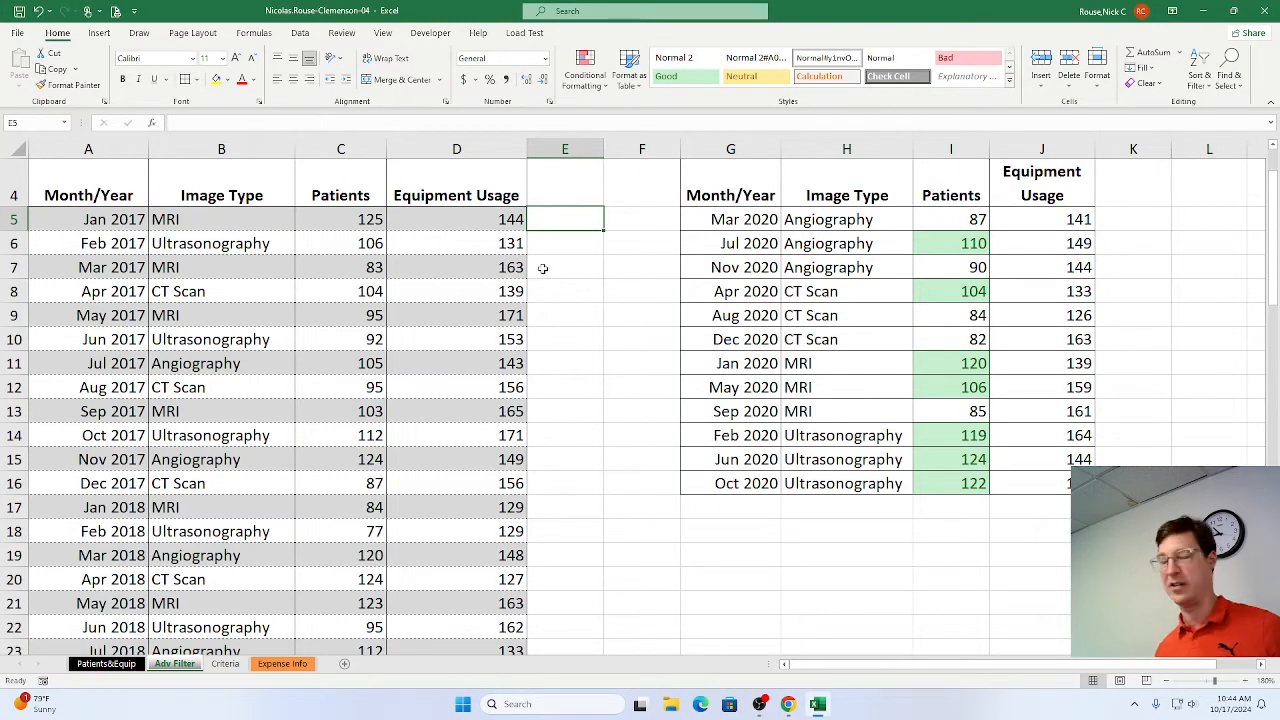
click(289, 672)
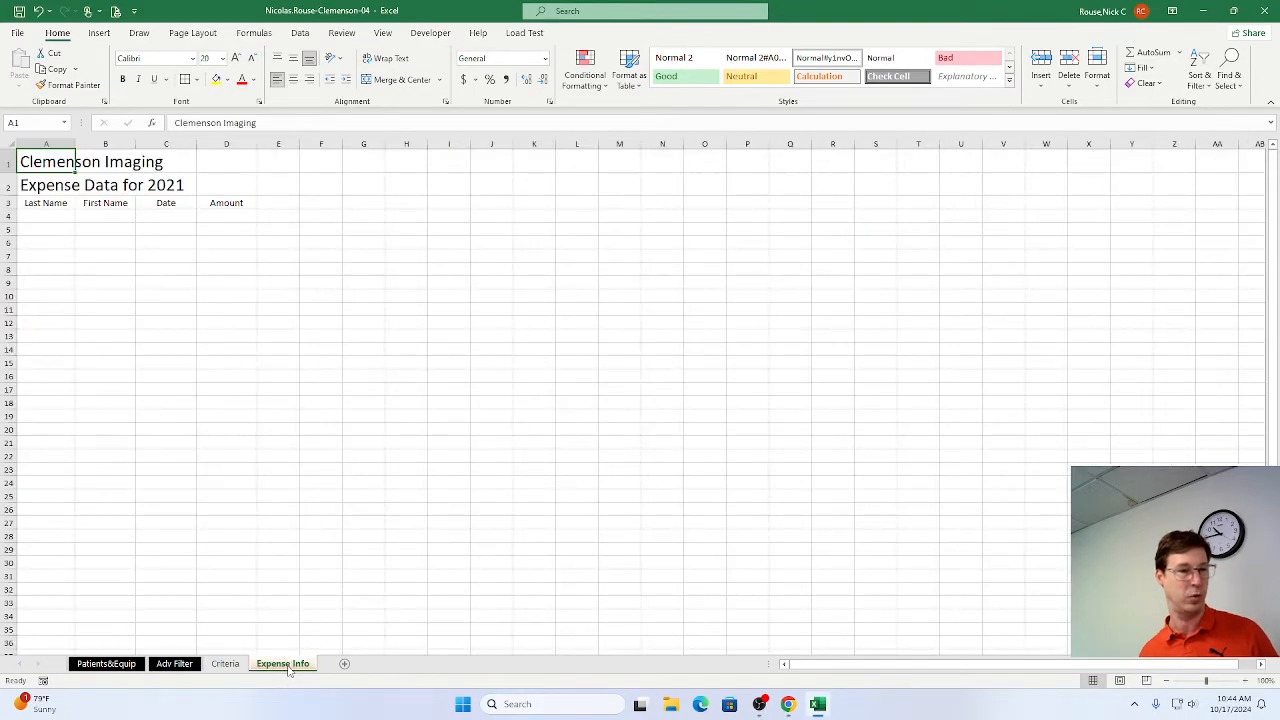
Magnify the Expense Info sheet to 190%.
click(1245, 682)
click(1245, 682)
click(1245, 682)
click(1245, 682)
click(1245, 682)
double_click(1245, 682)
click(1245, 682)
click(1245, 682)
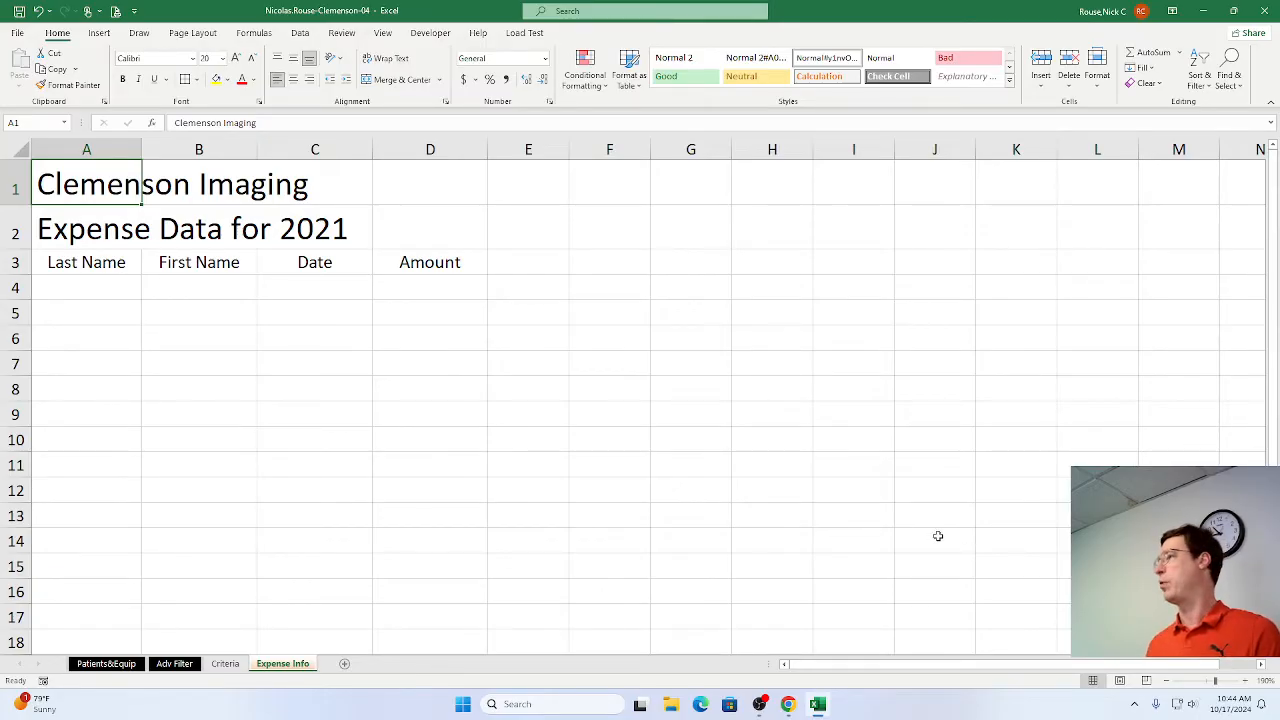
Switch to Chrome, mark step 8a as complete, and return to Excel to select cell A4 on the Expense Info sheet.
key(alt+Tab)
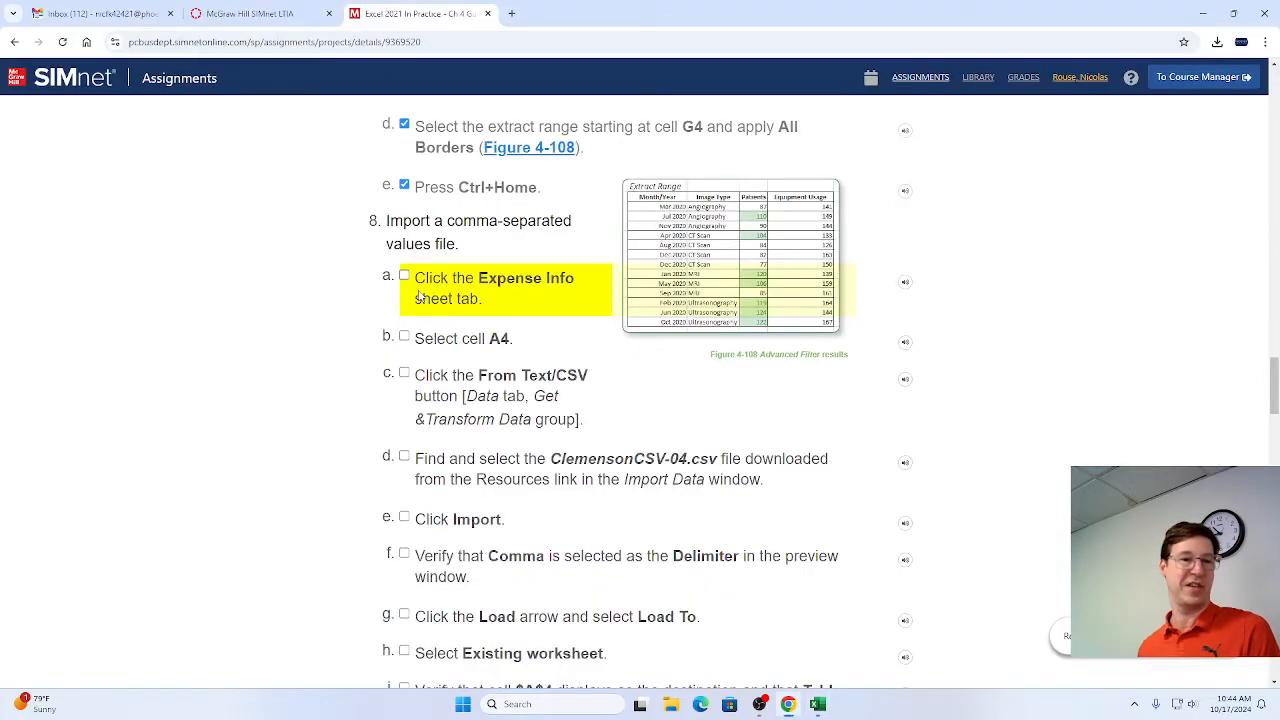
click(405, 277)
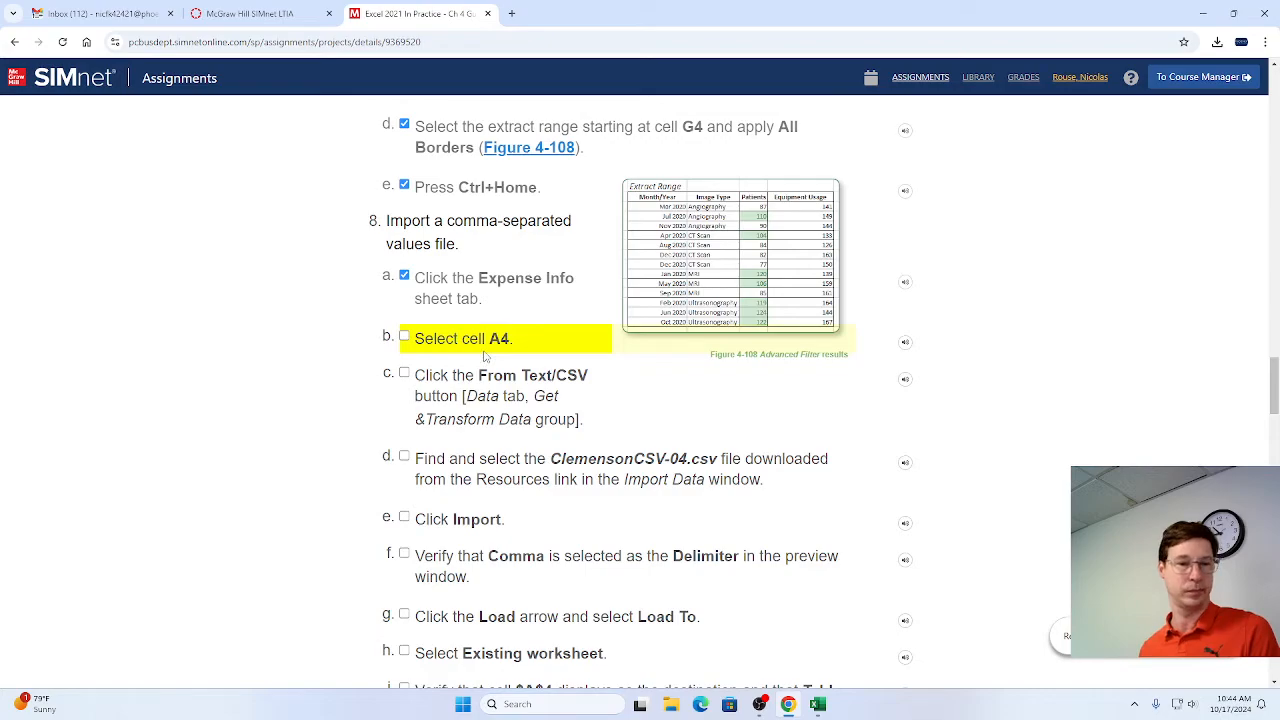
key(alt+Tab)
click(72, 292)
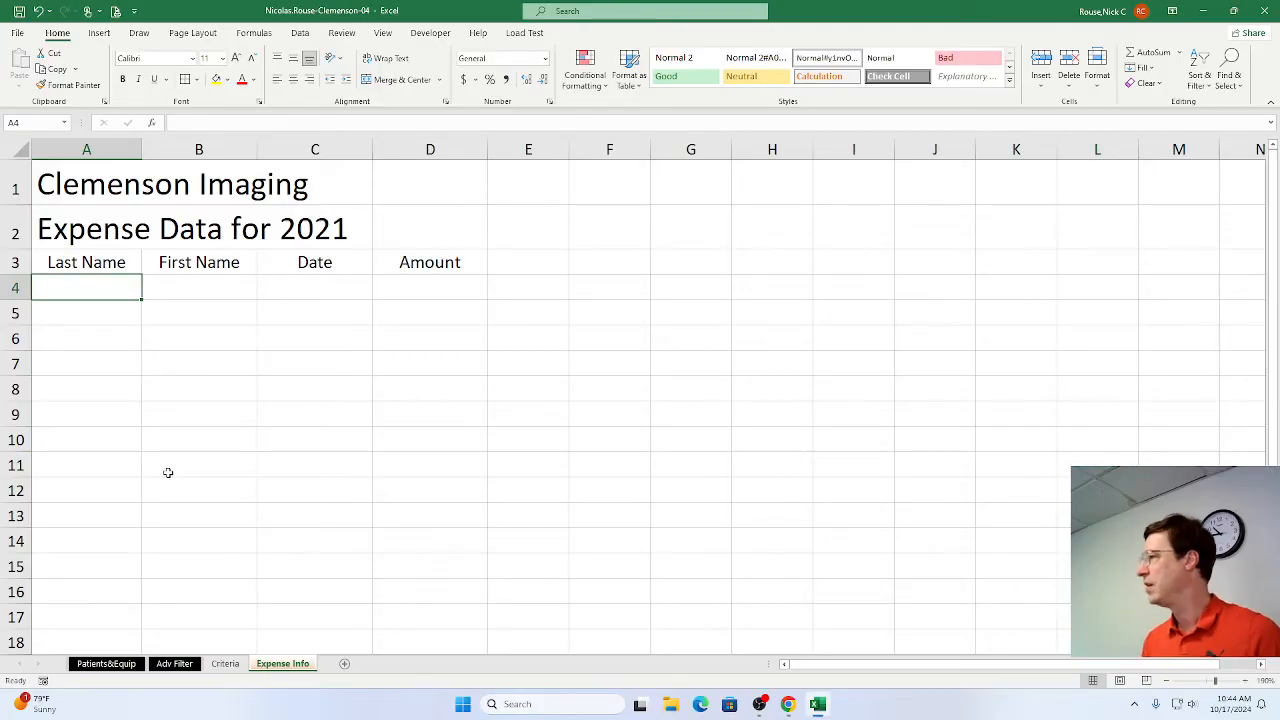
key(alt)
key(Escape)
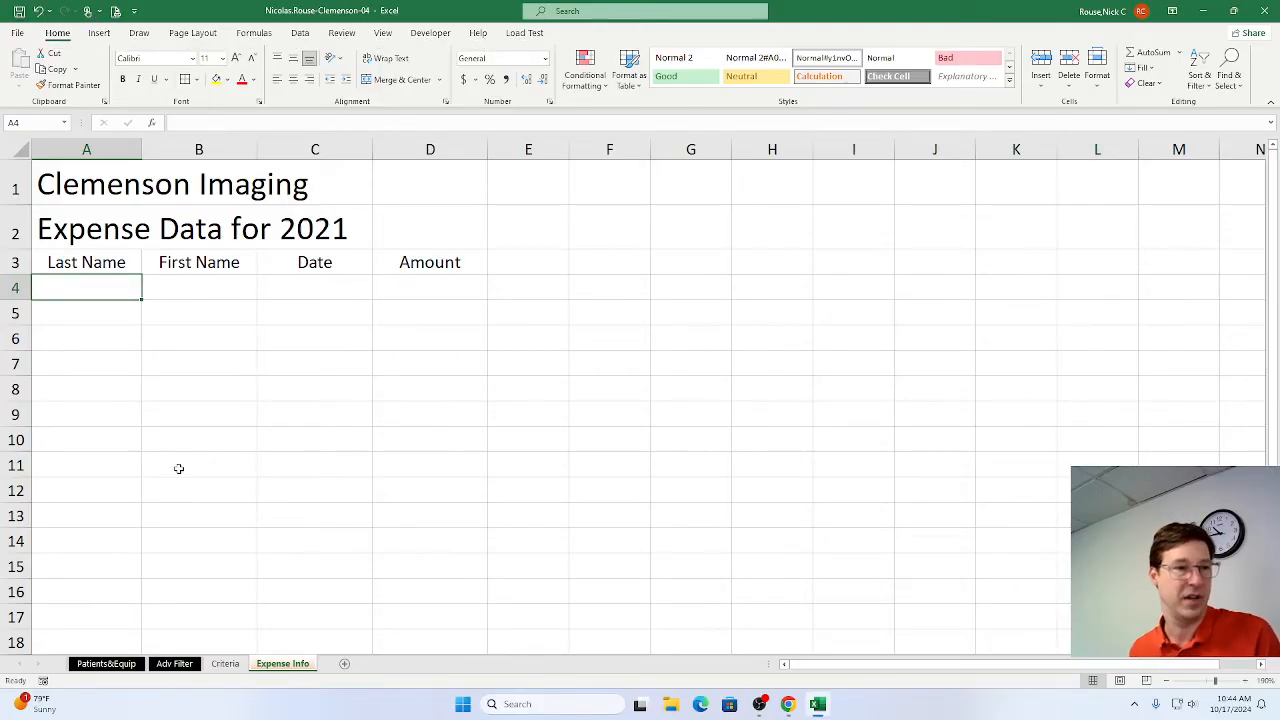
key(super+Tab)
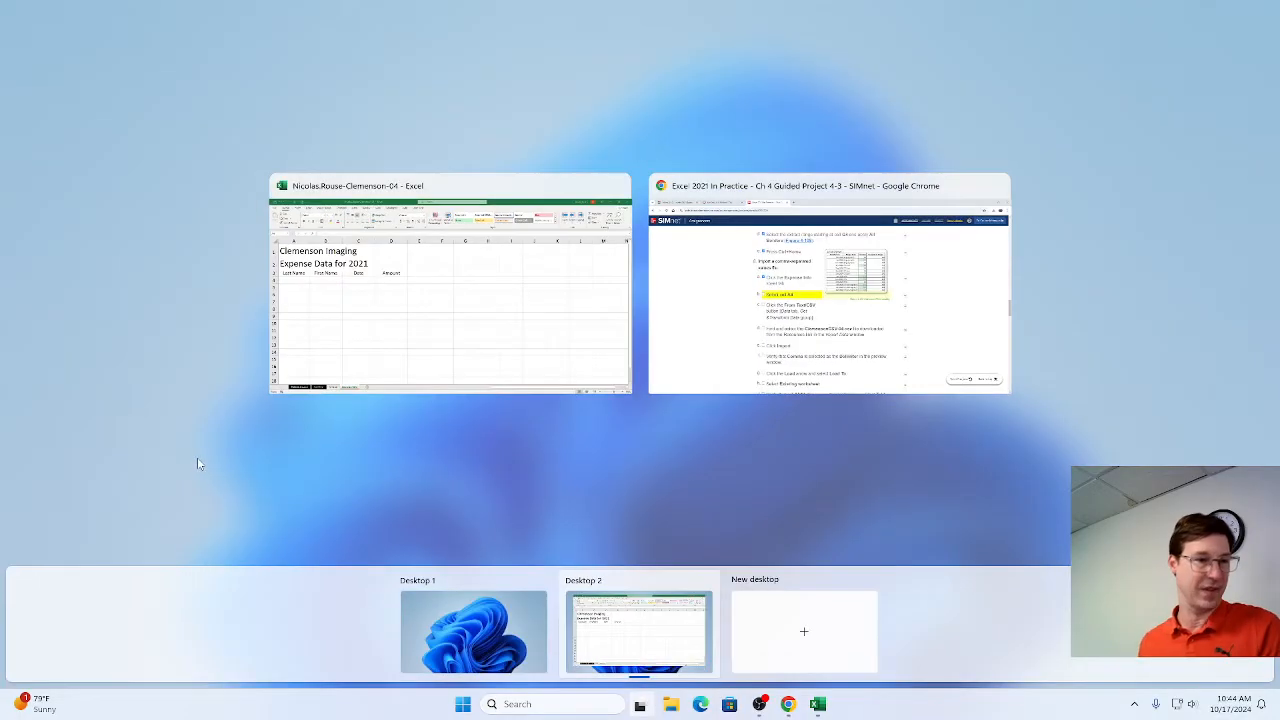
key(Escape)
Switch to Chrome, mark step 8b as complete in the SIMnet instructions, and return to Excel.
key(alt+Tab)
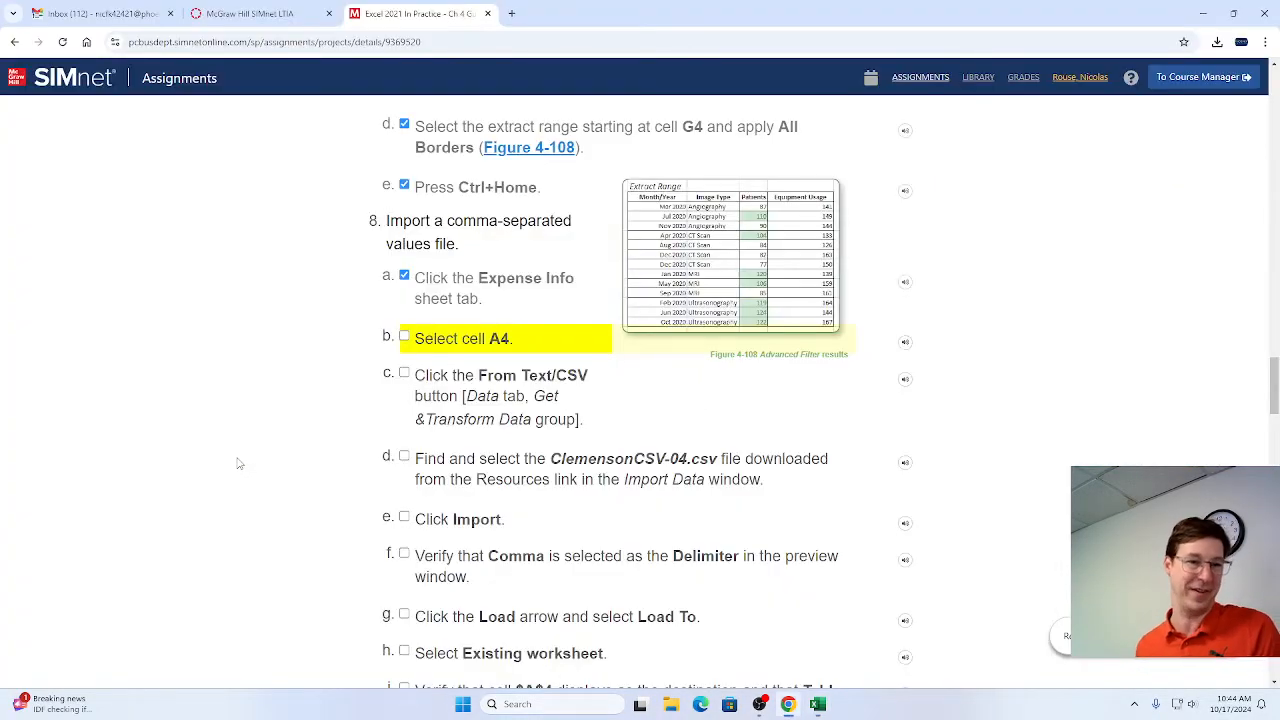
click(404, 340)
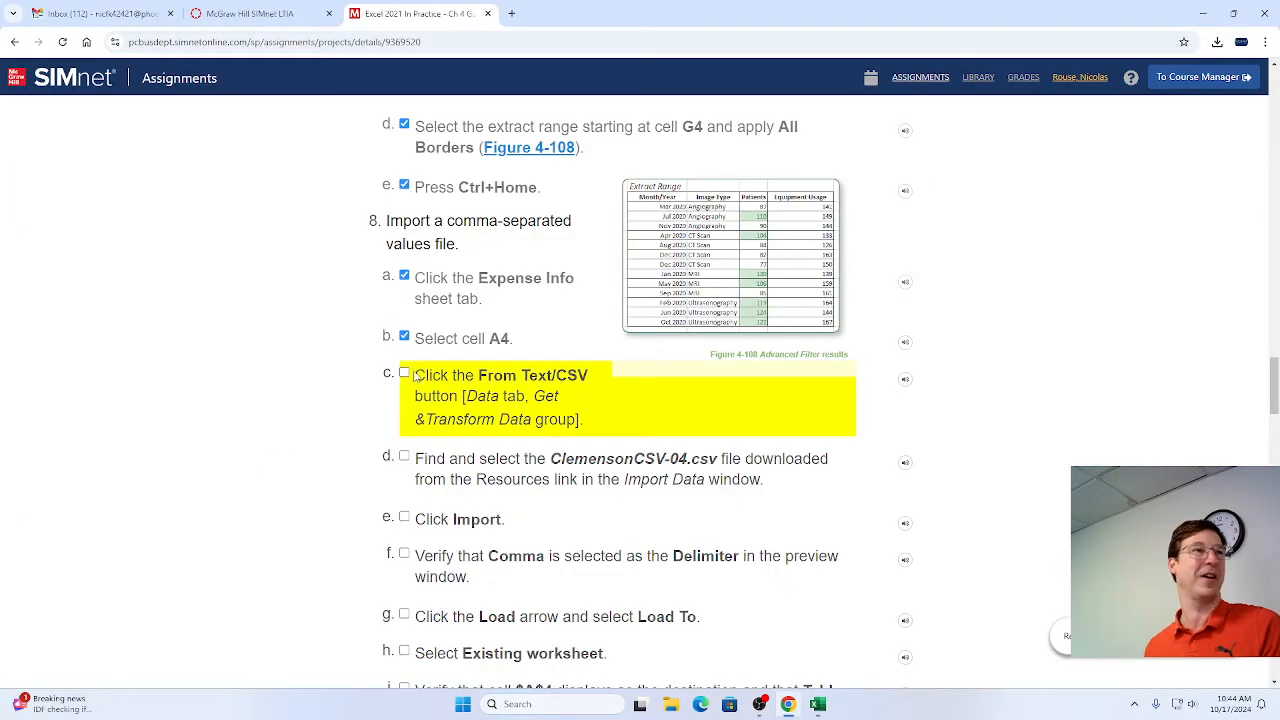
key(alt+Tab)
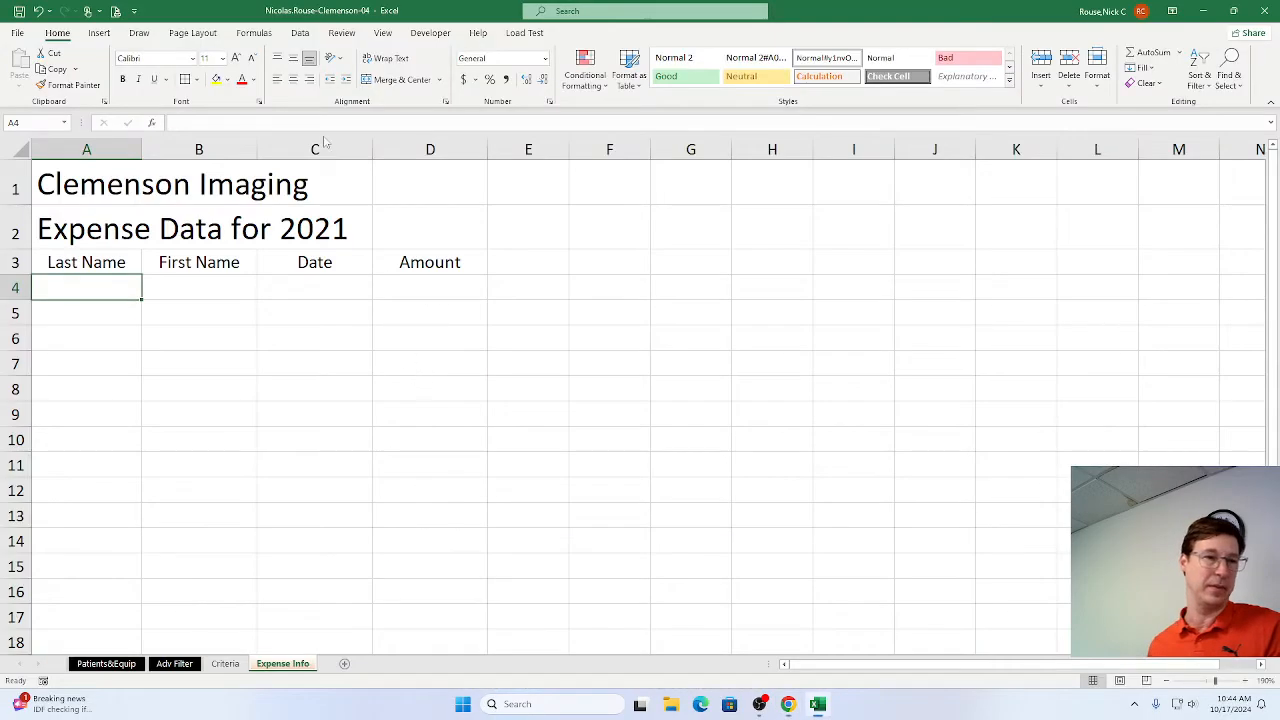
Start a From Text/CSV import of the ClemensonCSV-04 file in the Downloads folder.
click(299, 33)
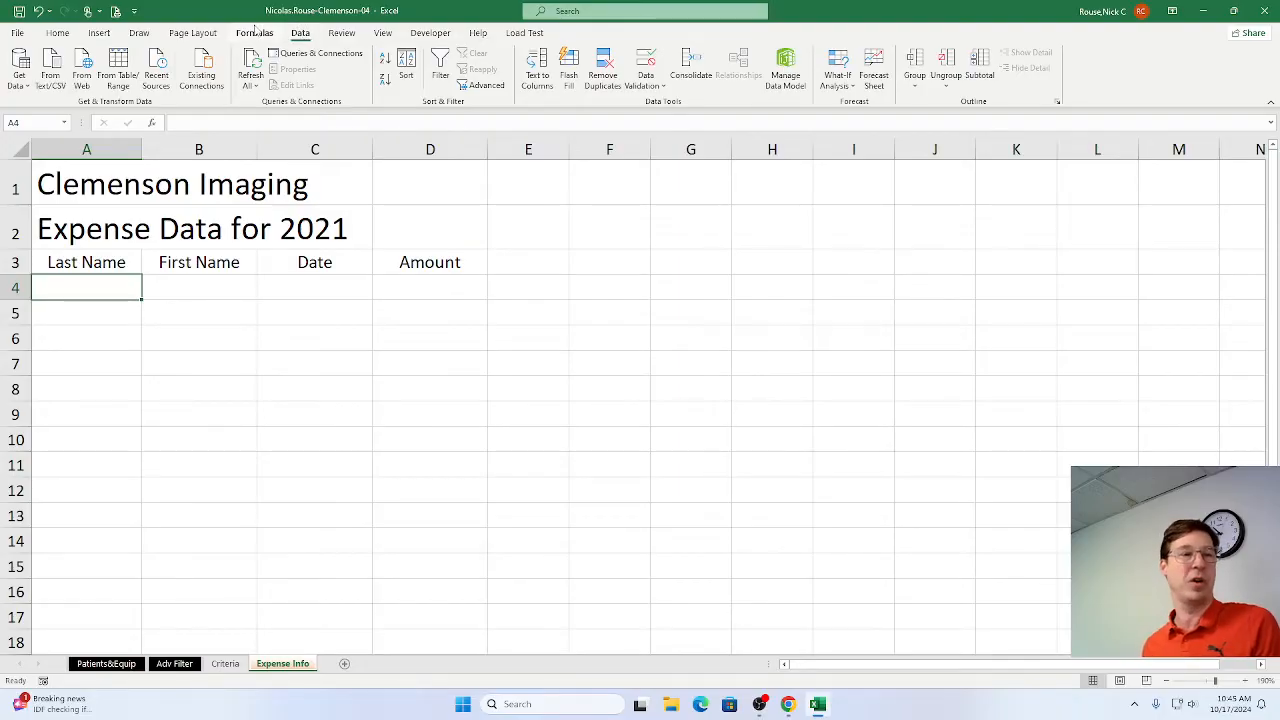
click(46, 70)
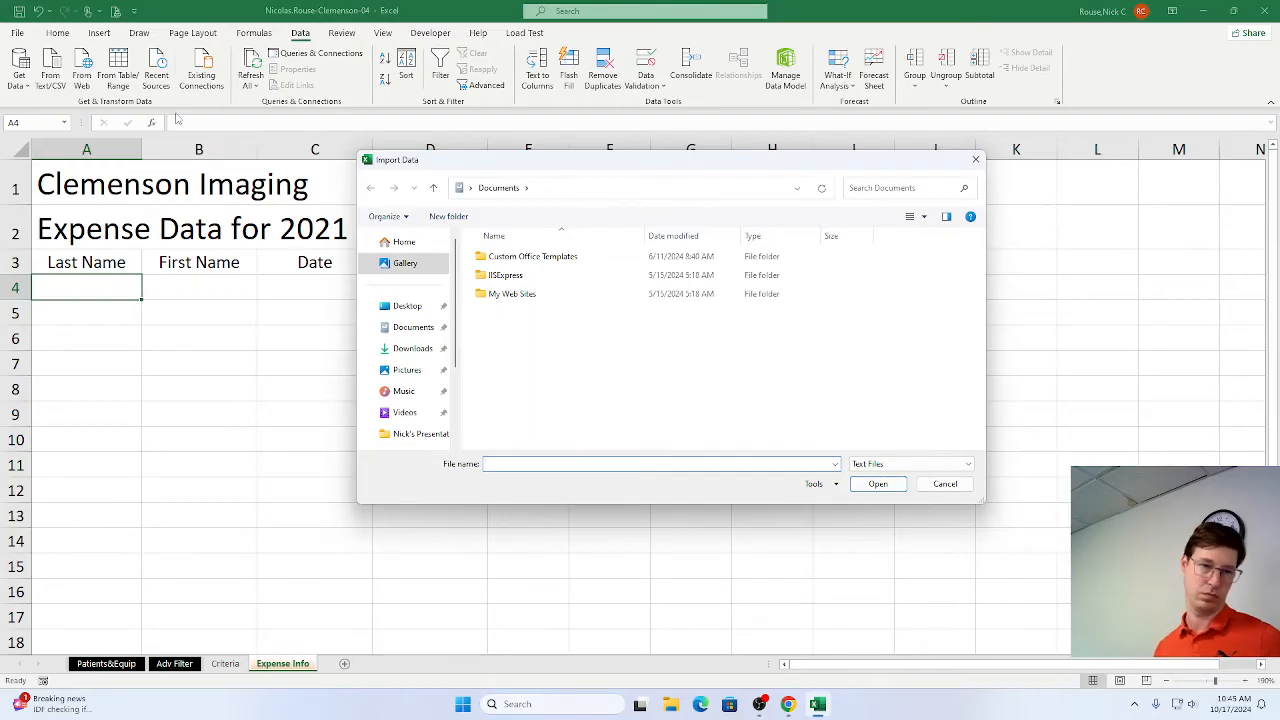
click(407, 352)
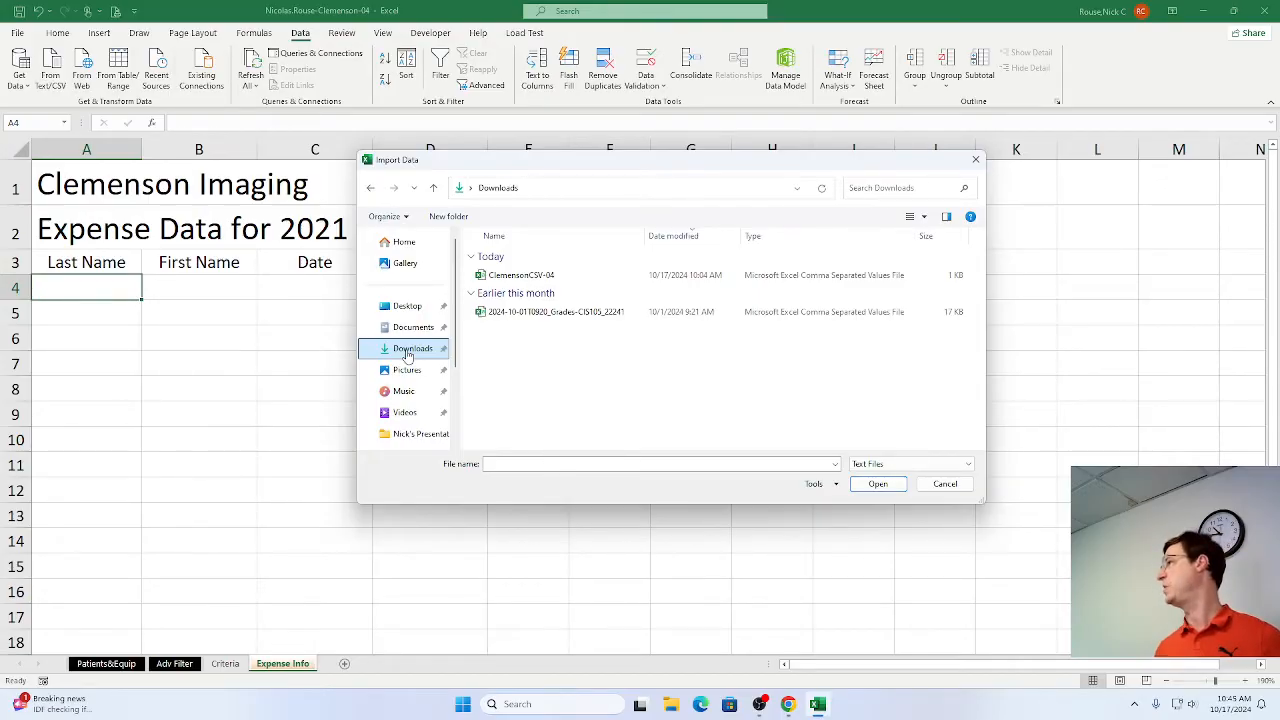
double_click(530, 276)
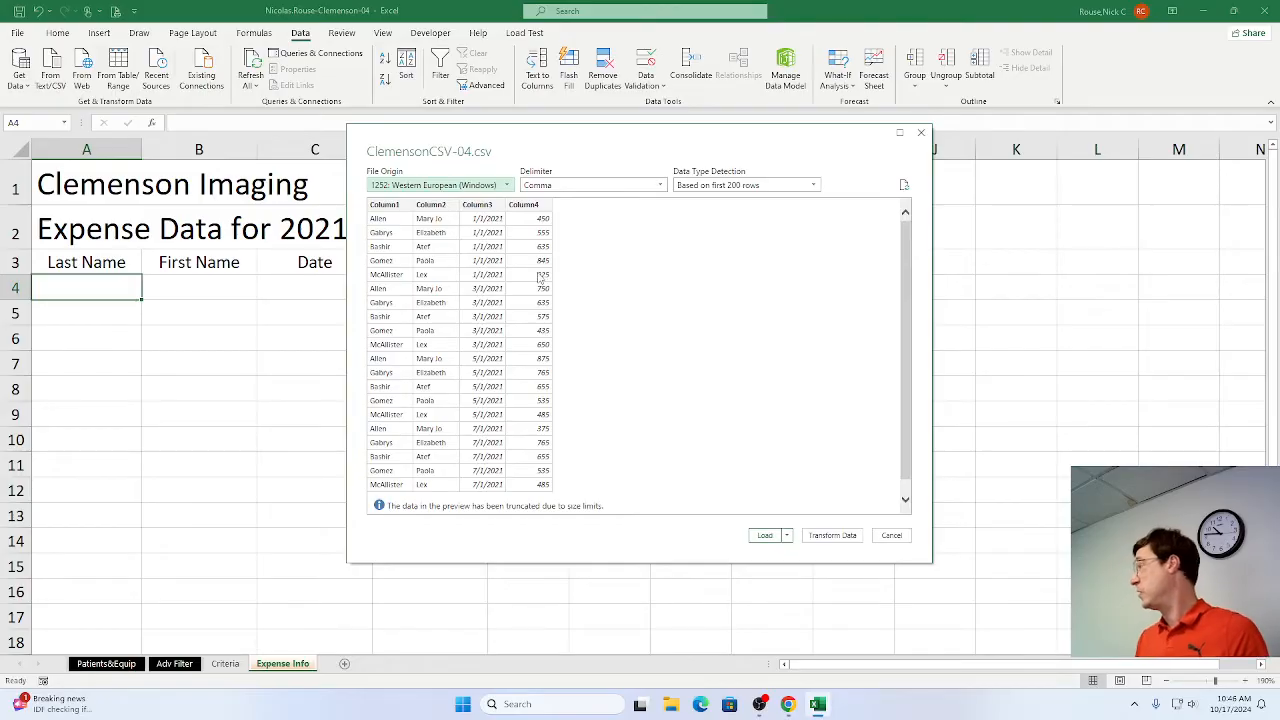
Switch to Chrome and mark steps 8c, 8d and 8e as complete in the SIMnet instructions.
key(alt+Tab)
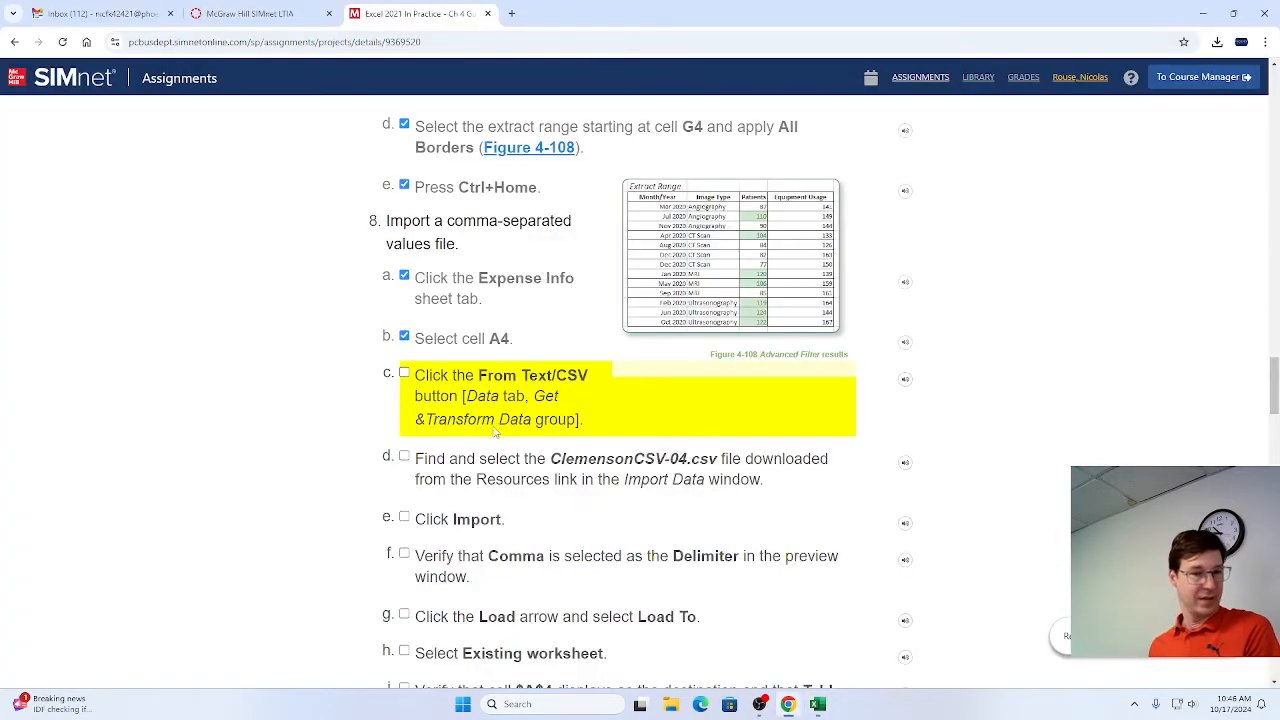
click(405, 373)
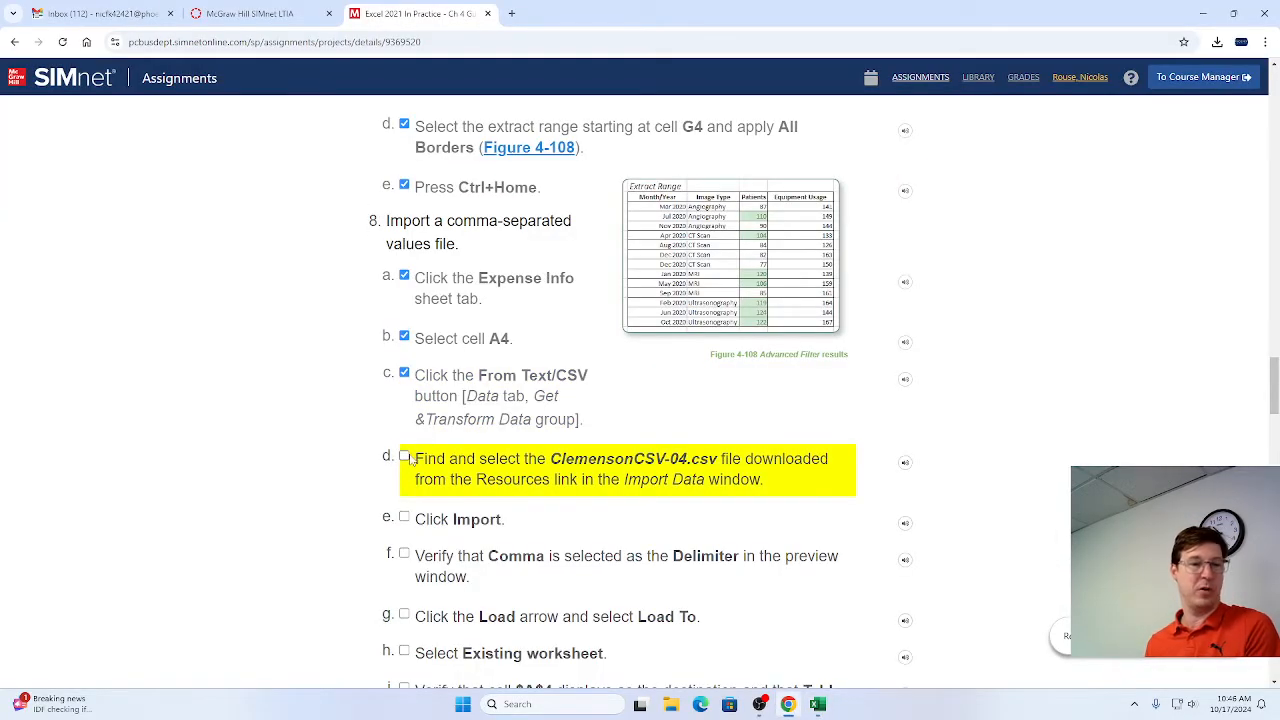
click(405, 458)
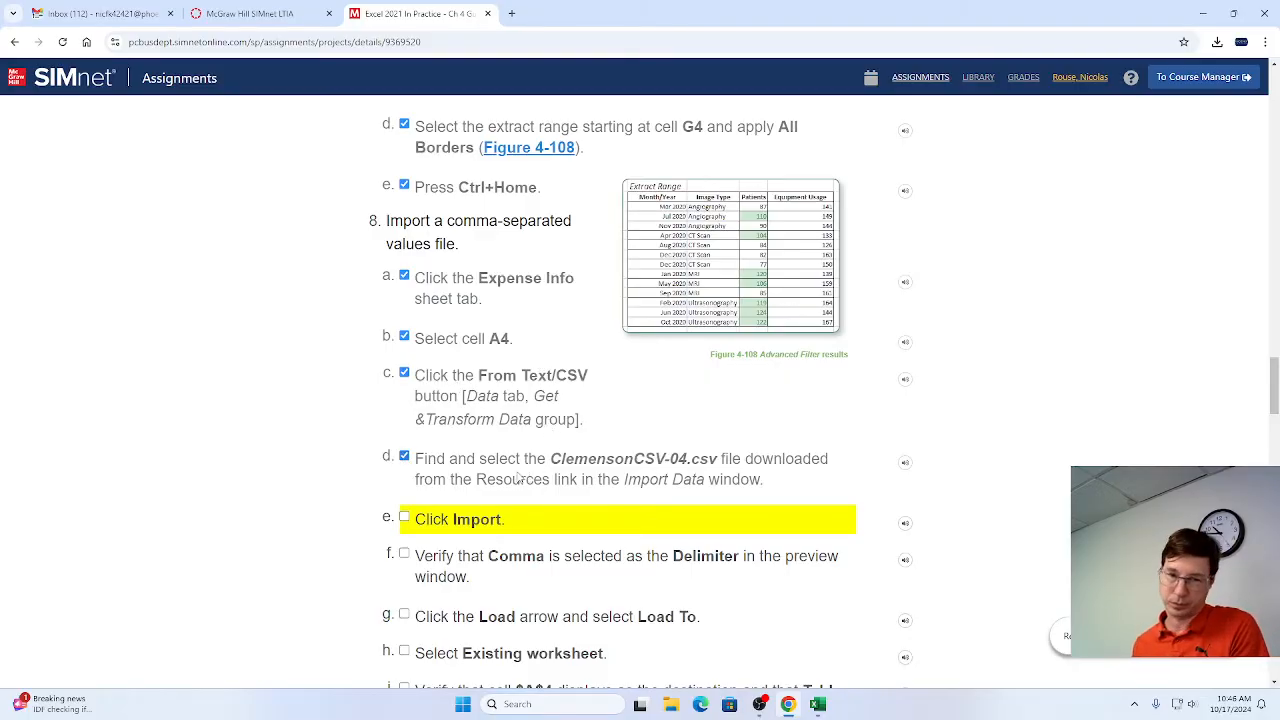
click(405, 517)
scroll(484, 452, down, 1)
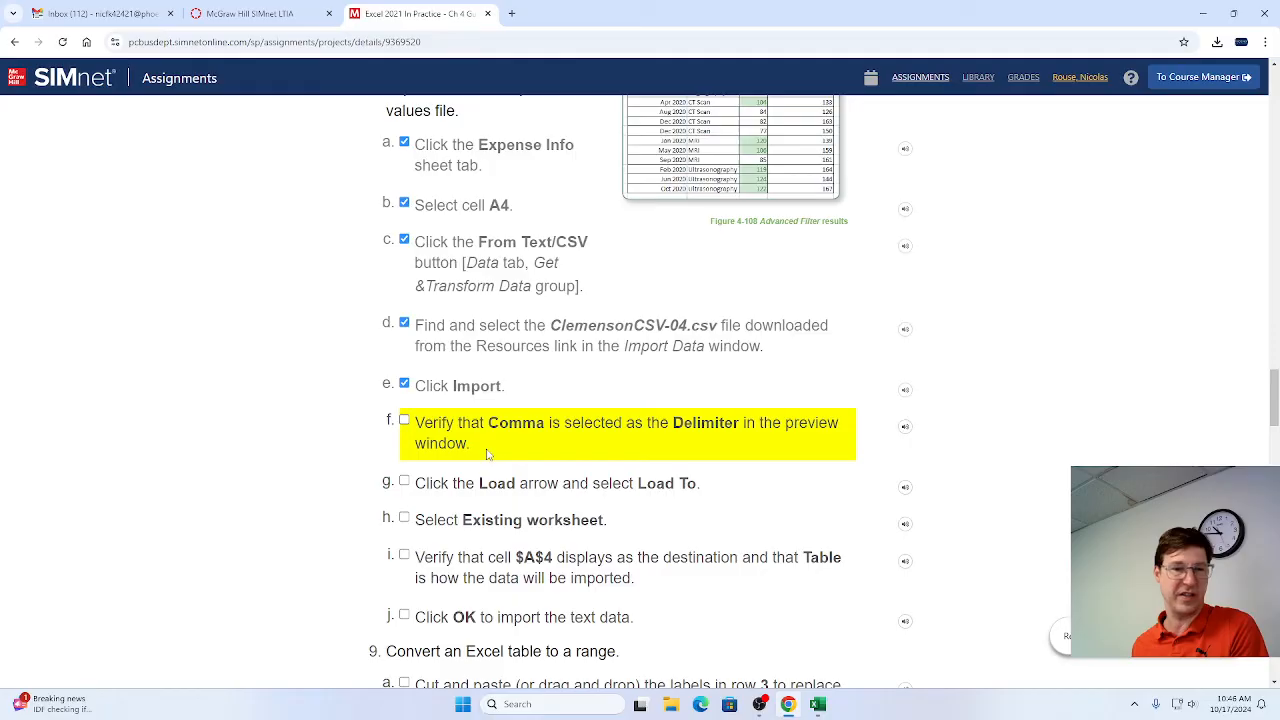
scroll(488, 460, down, 1)
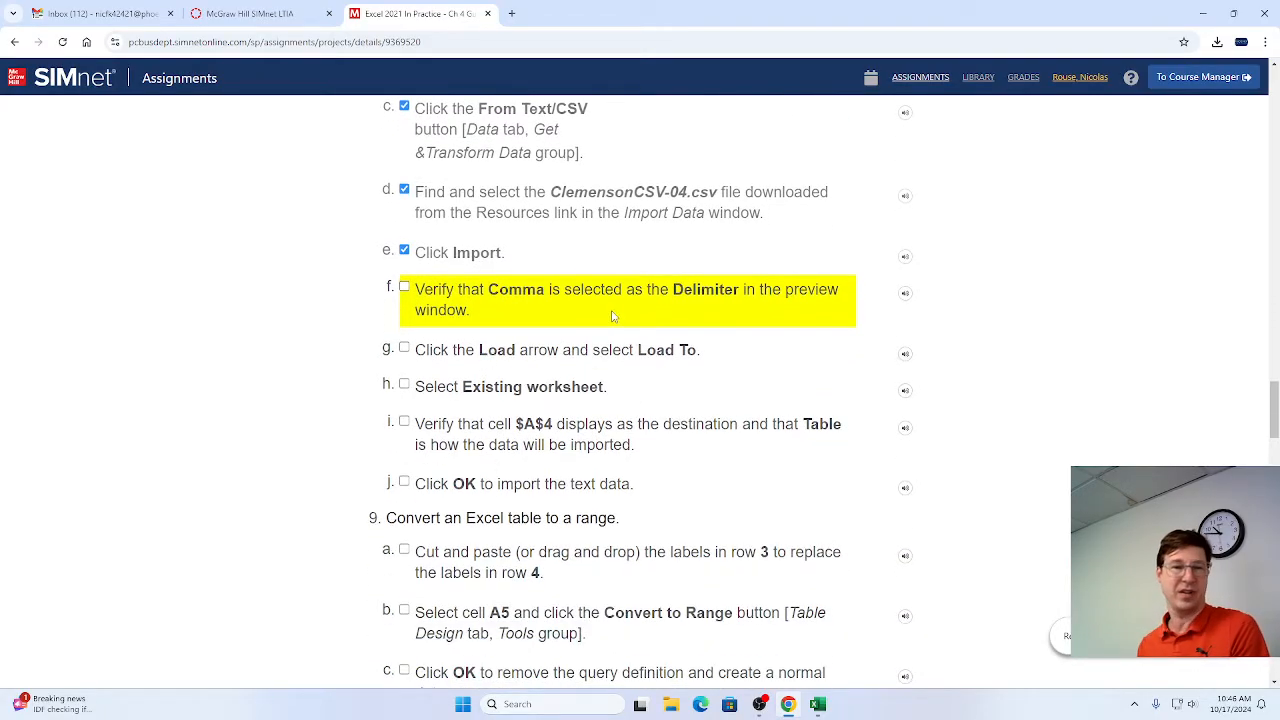
Check the delimiter in Excel's CSV import preview, then mark step 8f as complete in Chrome.
key(alt+Tab)
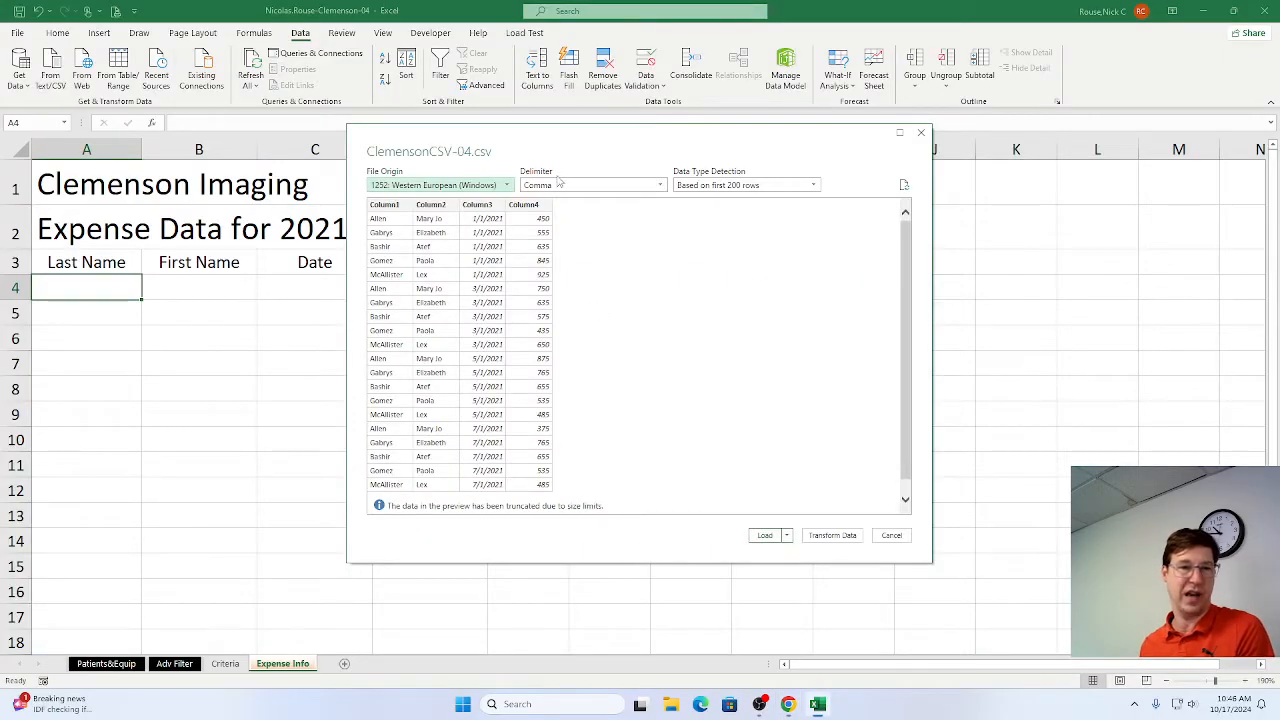
key(alt+Tab)
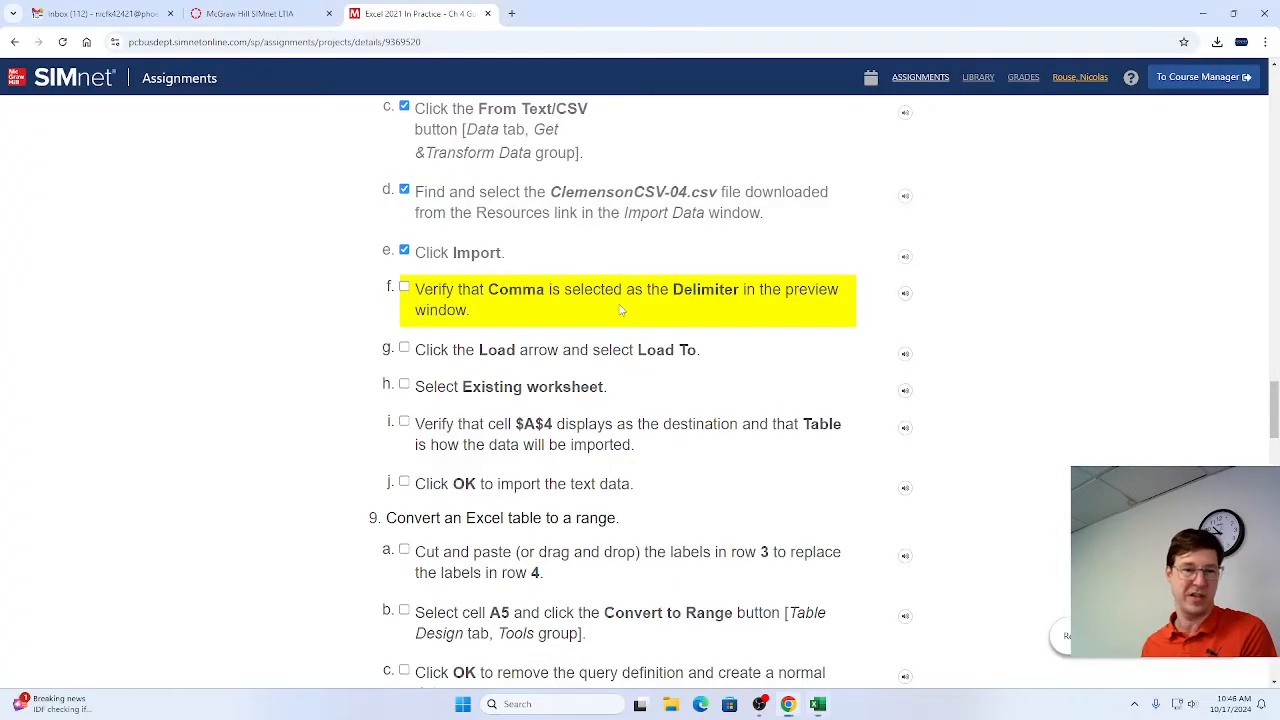
click(405, 289)
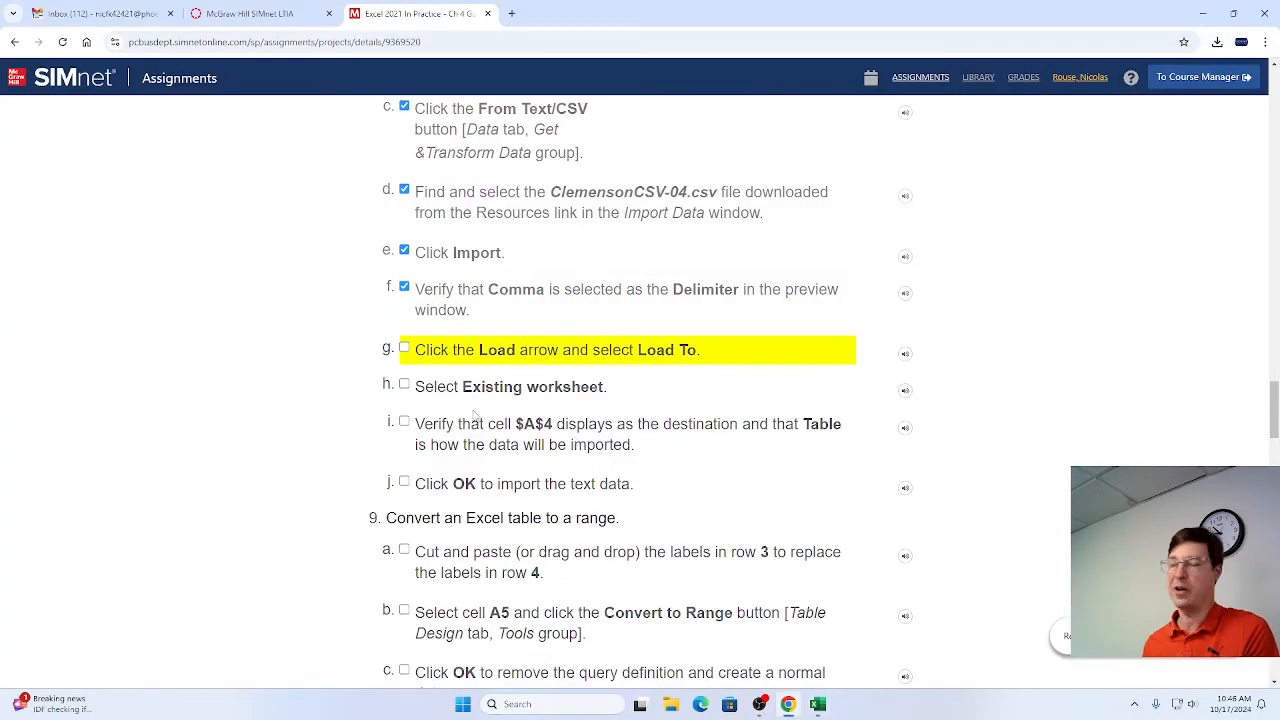
scroll(463, 422, down, 1)
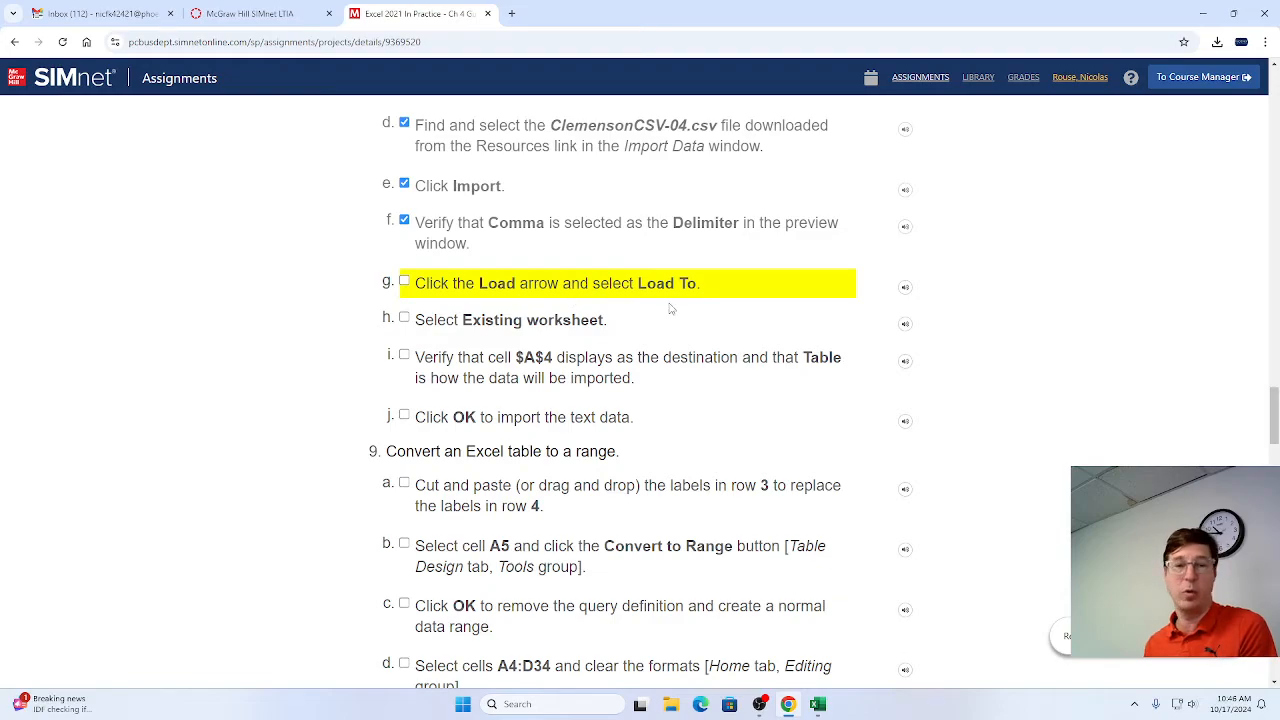
Switch to Excel and choose Load To for the previewed ClemensonCSV-04 data.
key(alt+Tab)
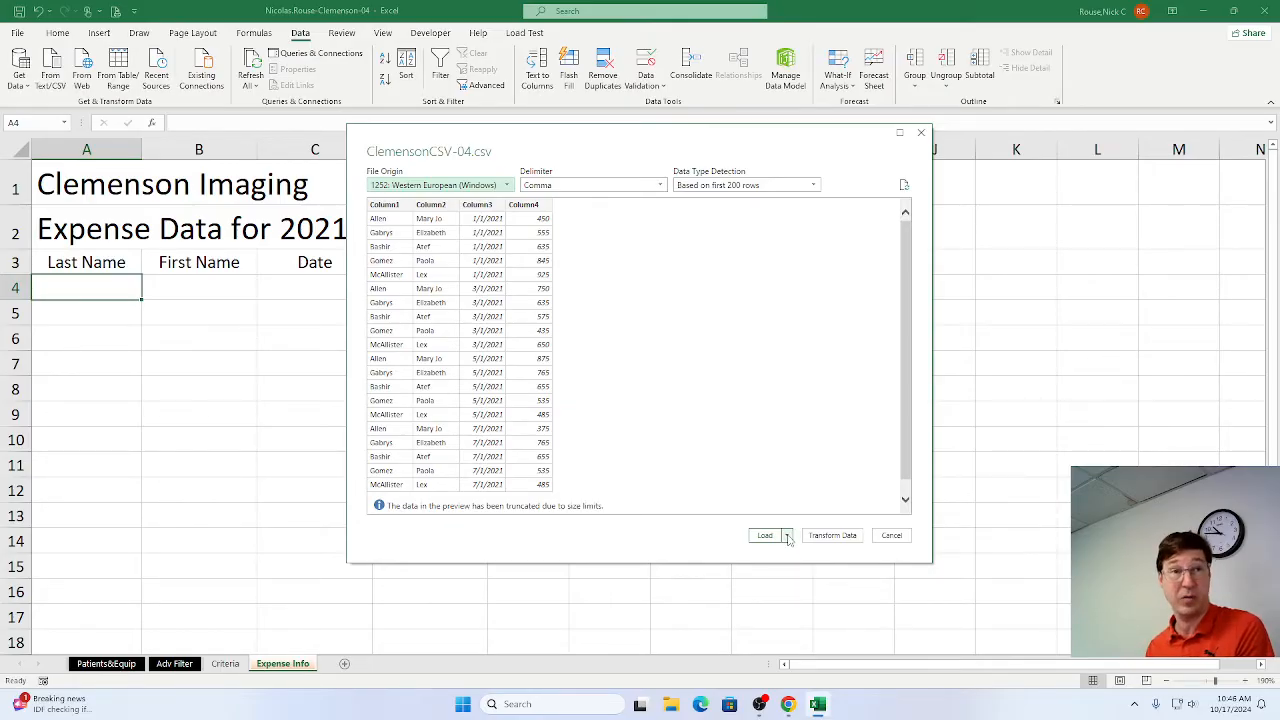
click(787, 536)
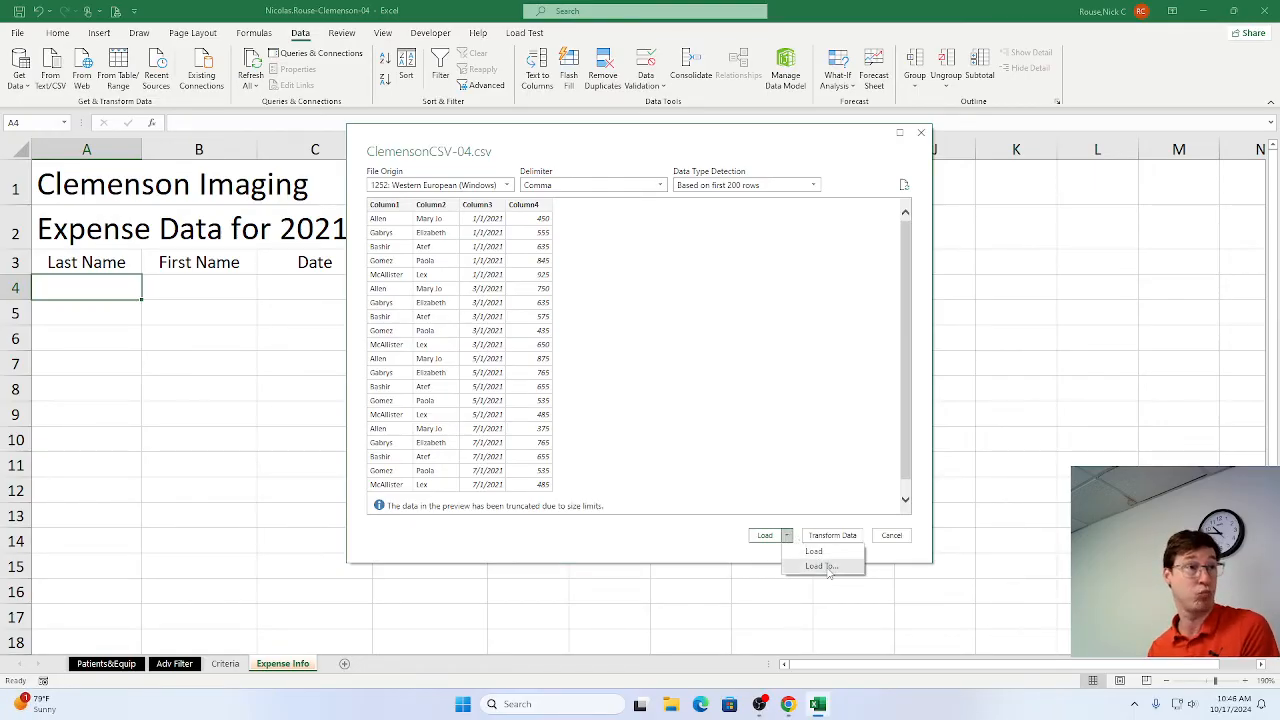
click(822, 566)
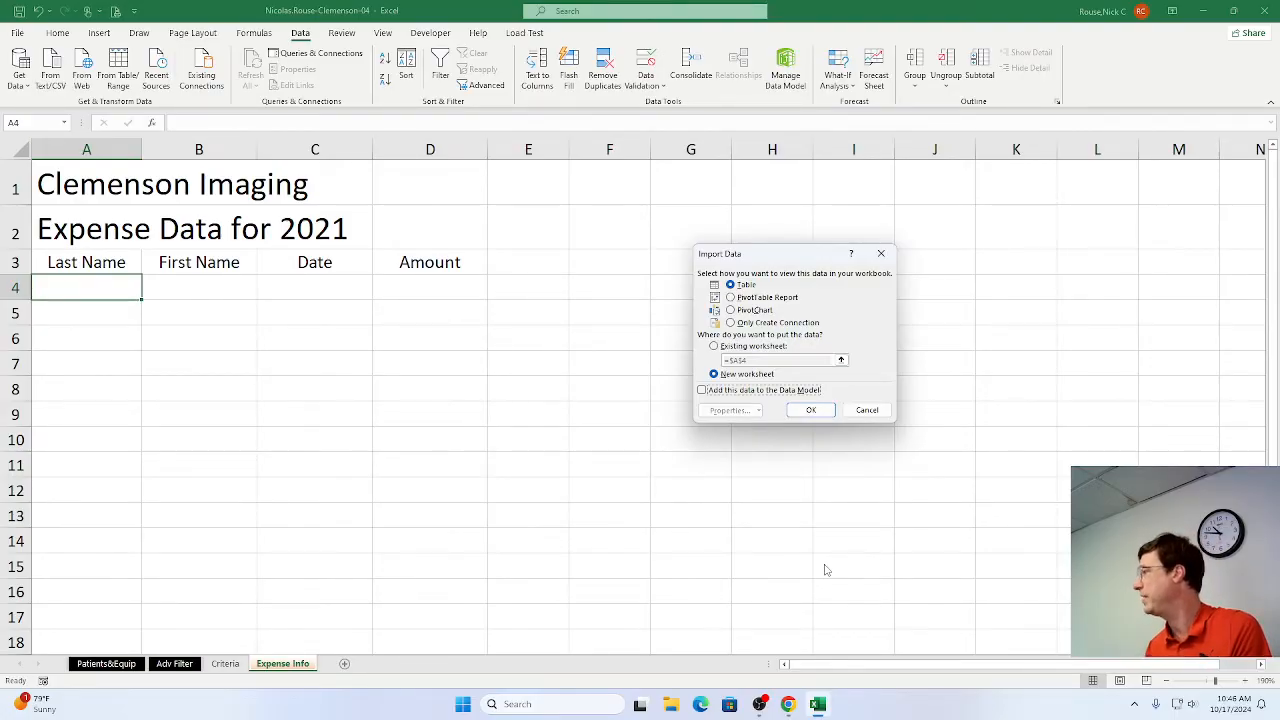
Switch to Chrome and mark step 8g as complete in the SIMnet instructions.
key(alt+Tab)
key(alt+Tab)
key(alt+Tab)
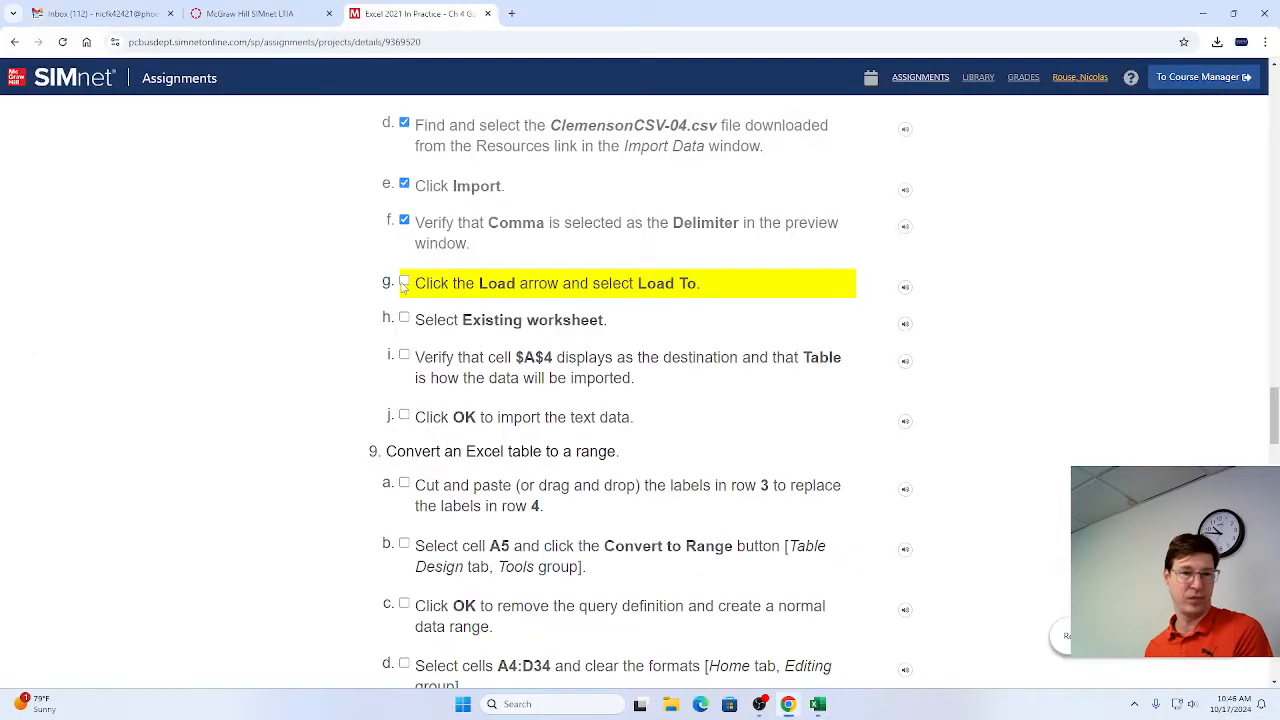
click(404, 285)
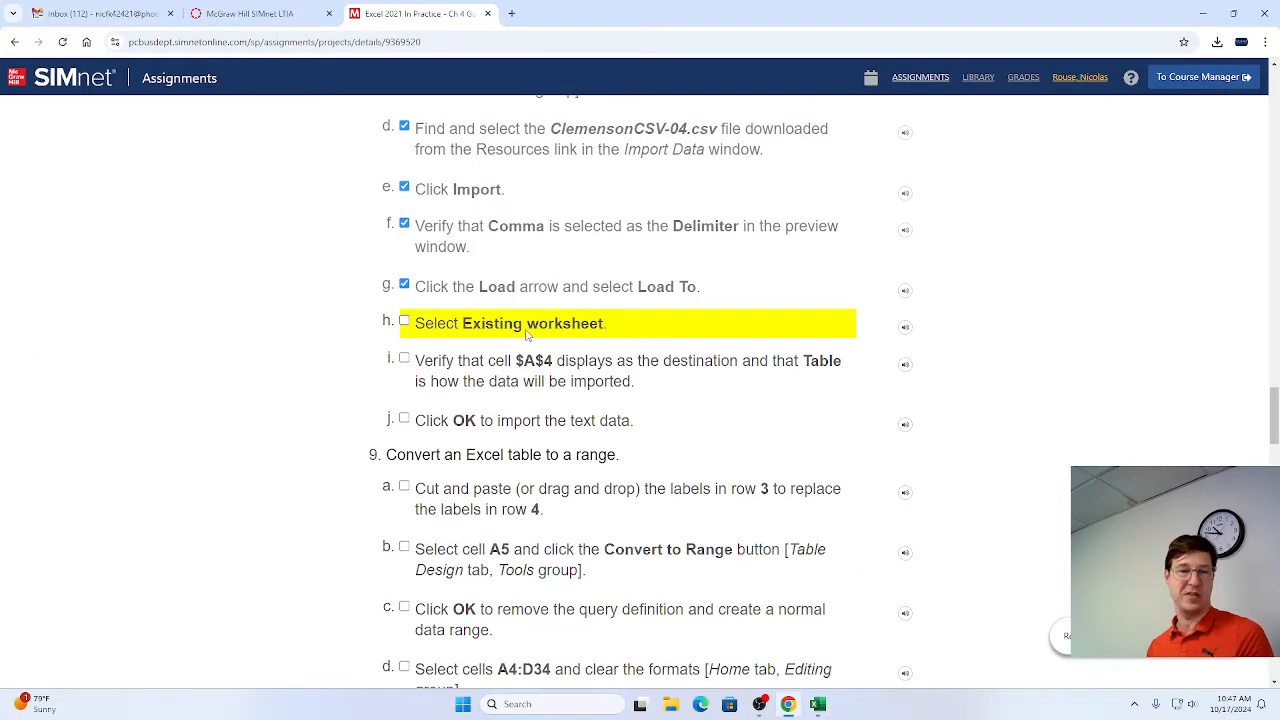
Switch to Excel and set the import destination to the existing worksheet at cell A4.
key(alt+Tab)
key(alt+Tab)
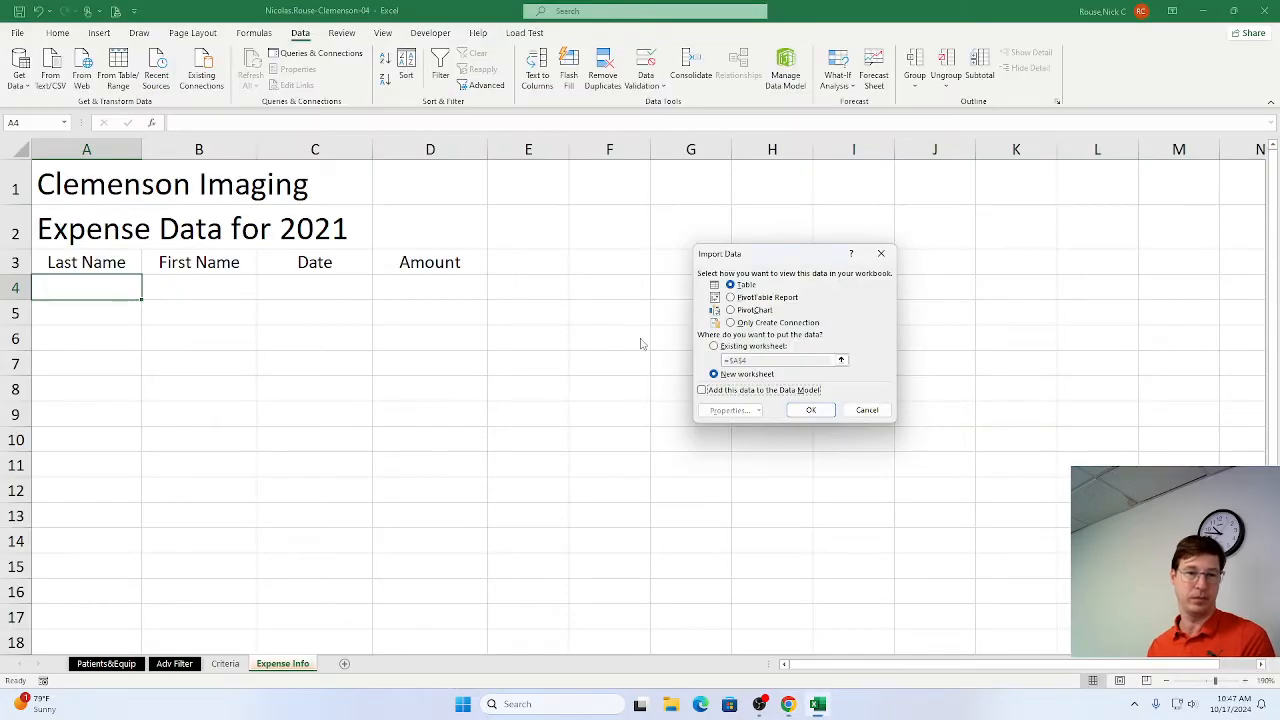
click(714, 346)
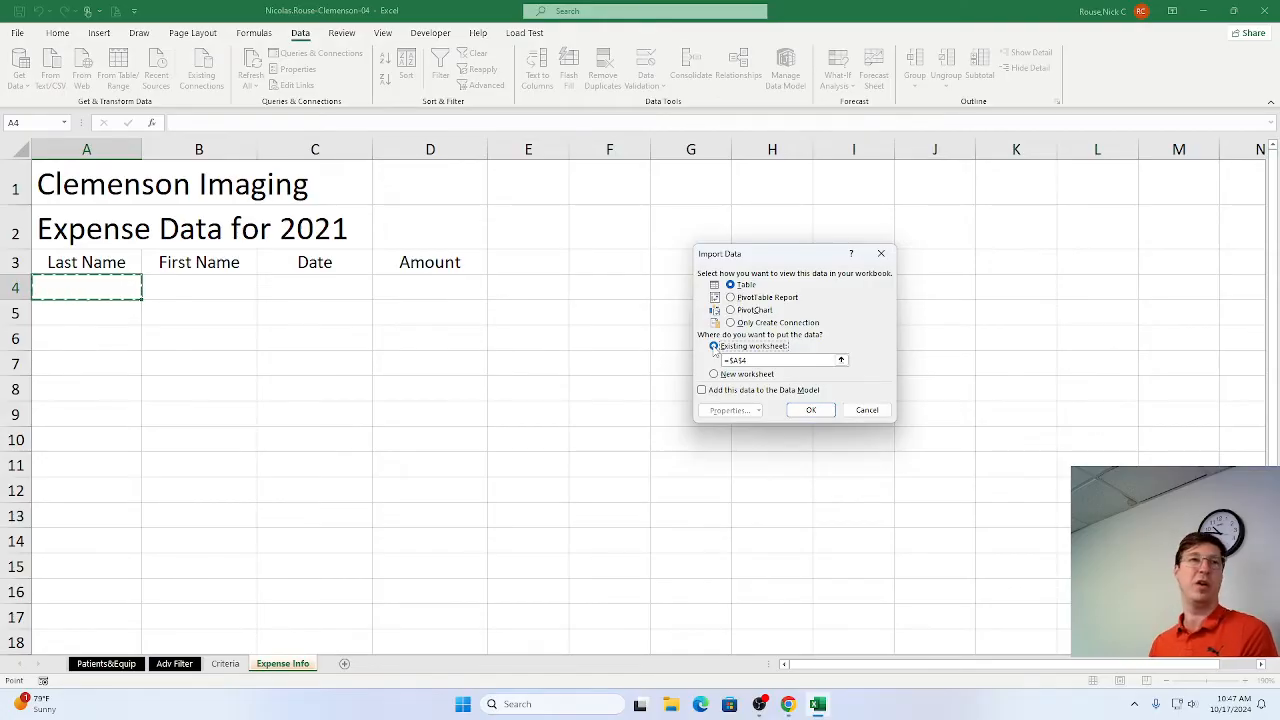
Switch to Chrome and mark steps 8h, 8i and 8j as complete in the SIMnet instructions.
key(alt+Tab)
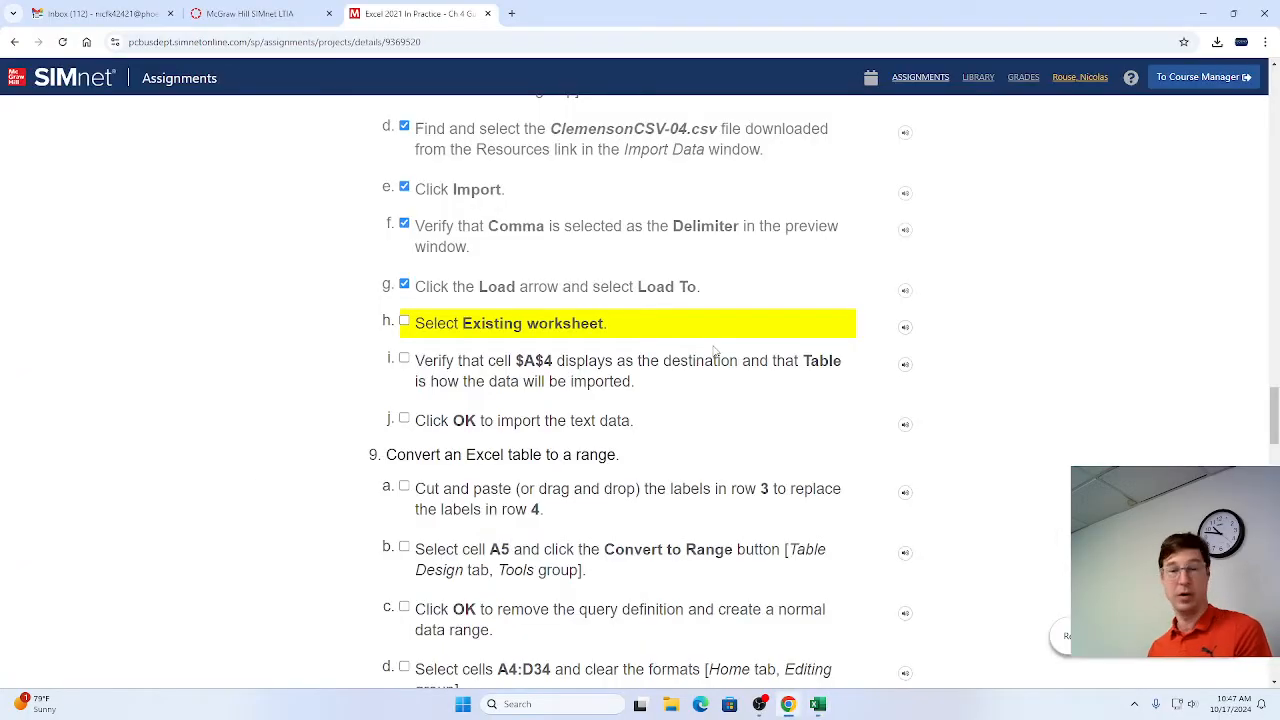
click(404, 321)
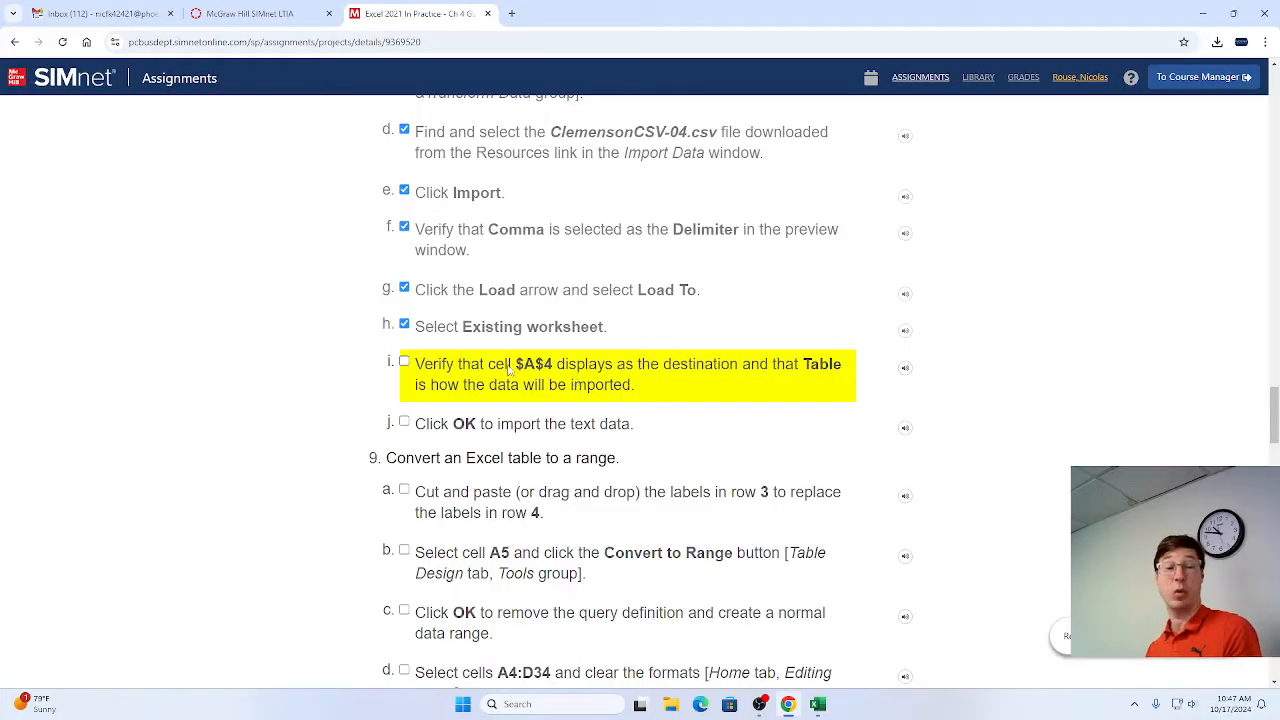
click(404, 363)
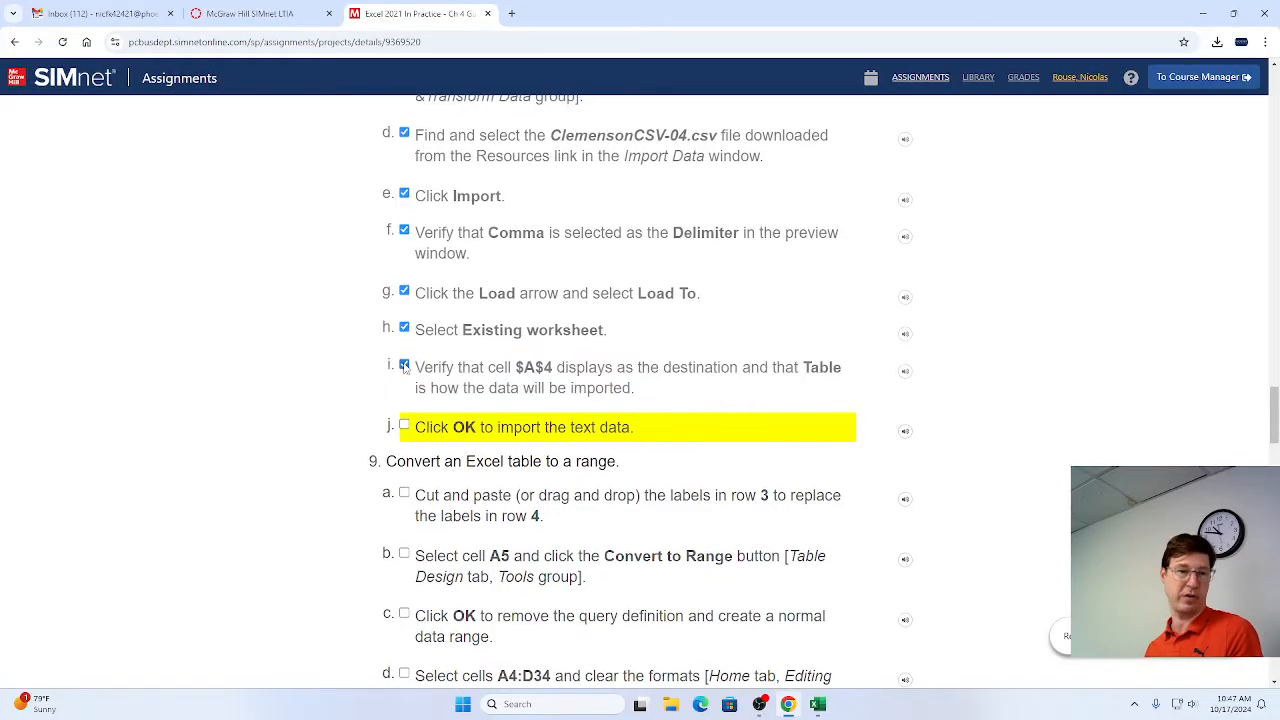
click(404, 424)
Switch to Excel, load the CSV data as a table at A4, and close the Queries & Connections pane.
key(alt+Tab)
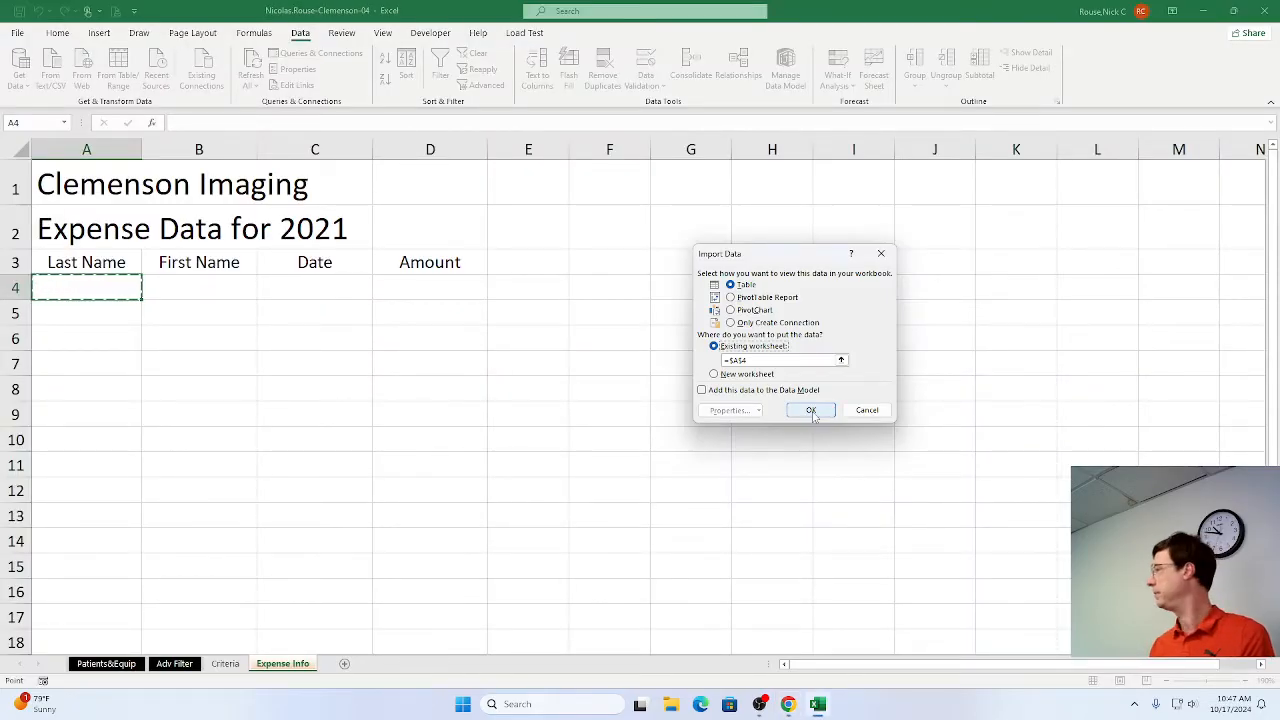
click(811, 412)
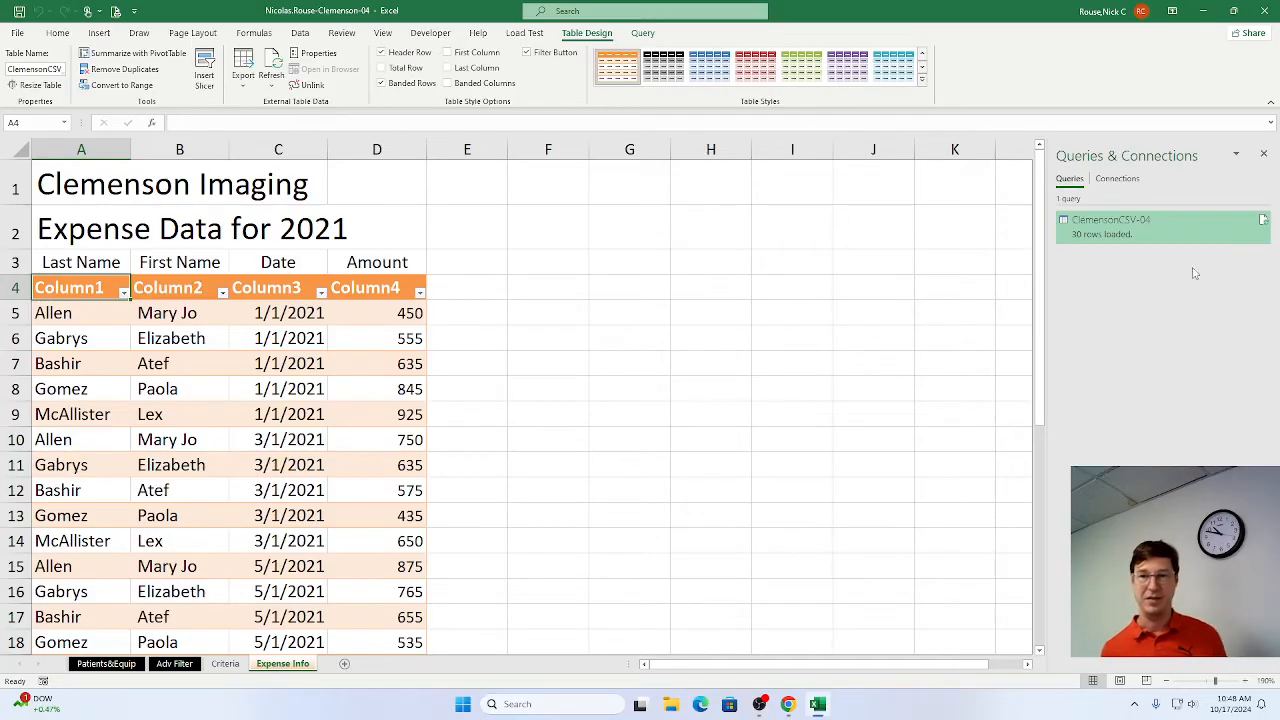
click(1265, 156)
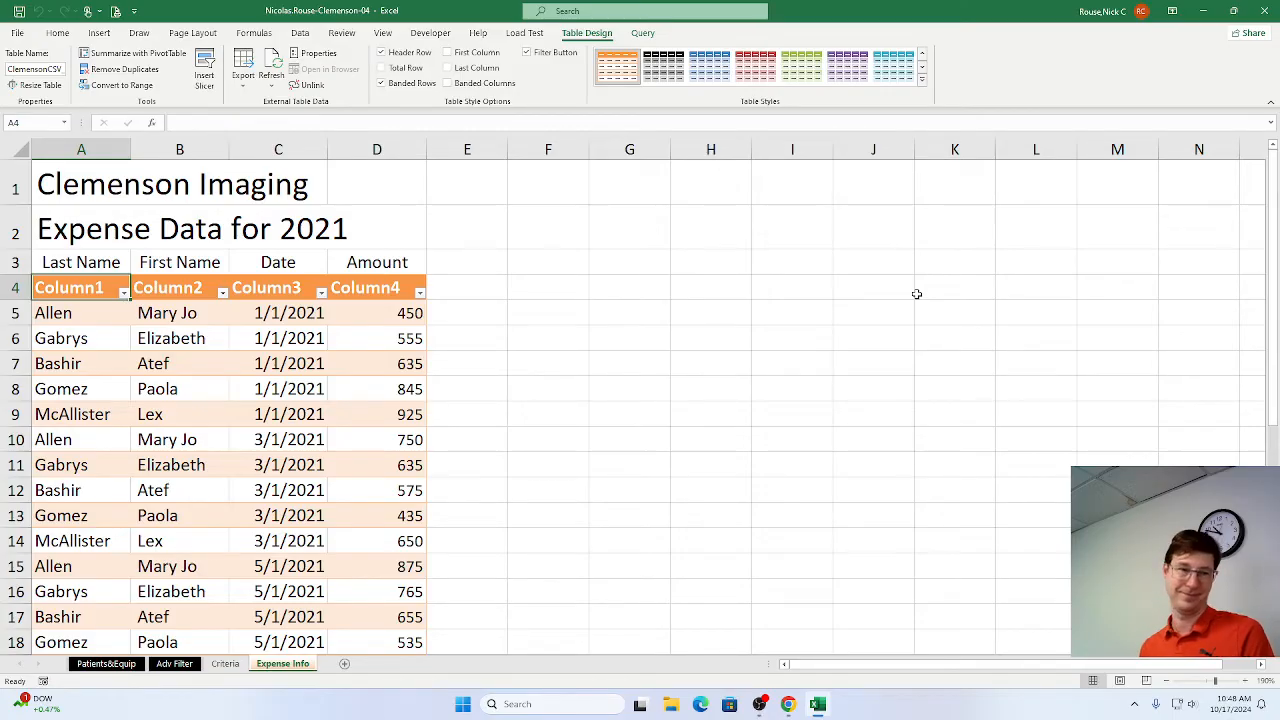
Cut the labels in A3:D3, paste them over the row 4 headers, and mark step 9a as complete in the SIMnet instructions in Chrome.
key(alt+Tab)
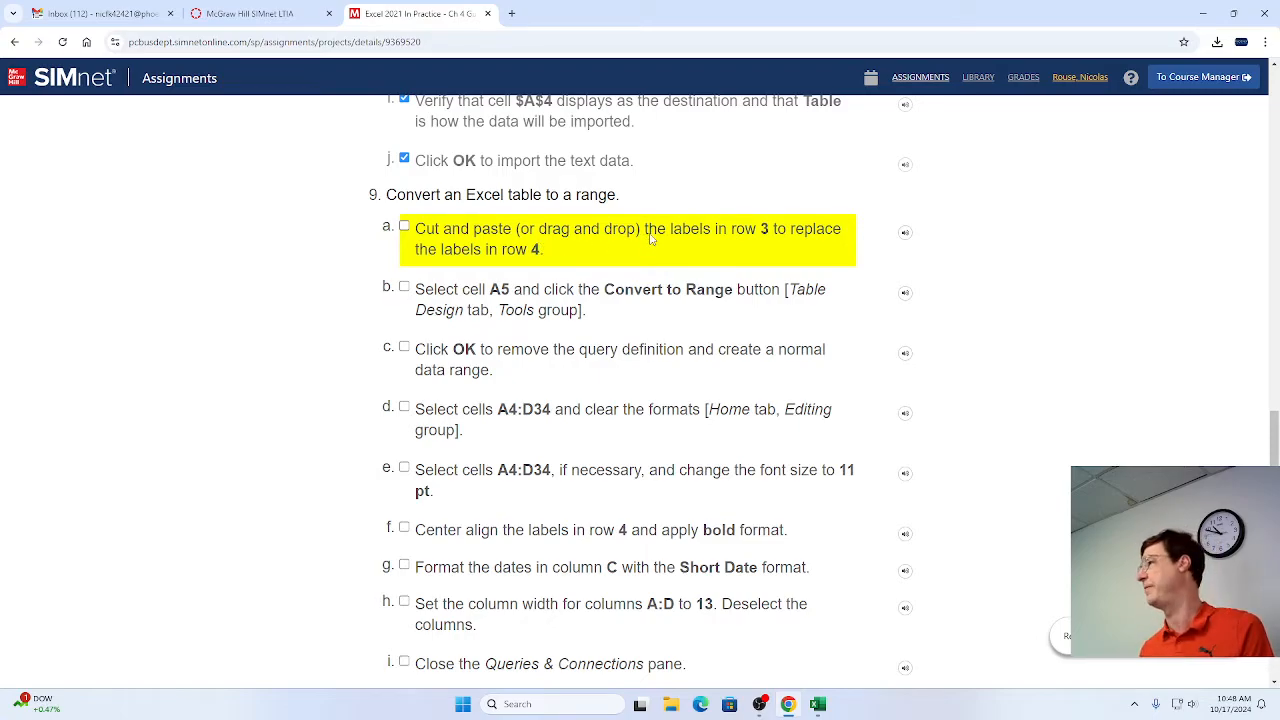
key(alt+Tab)
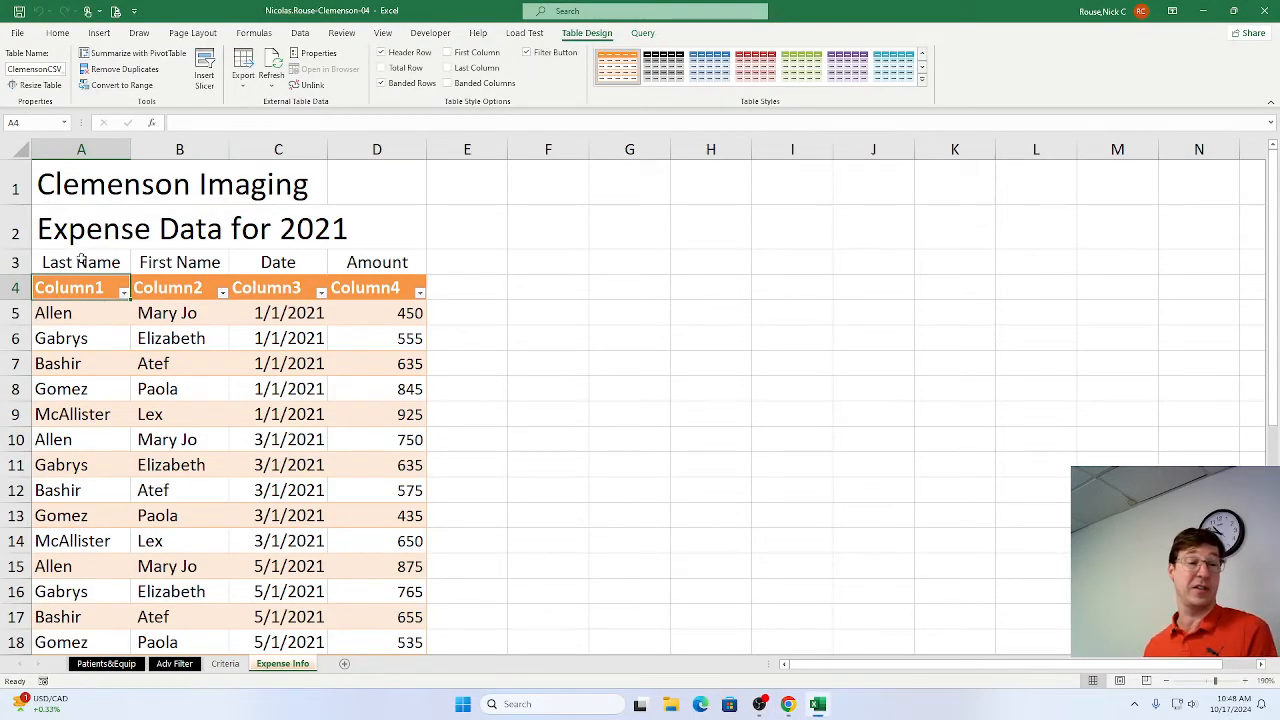
drag(72, 259, 380, 262)
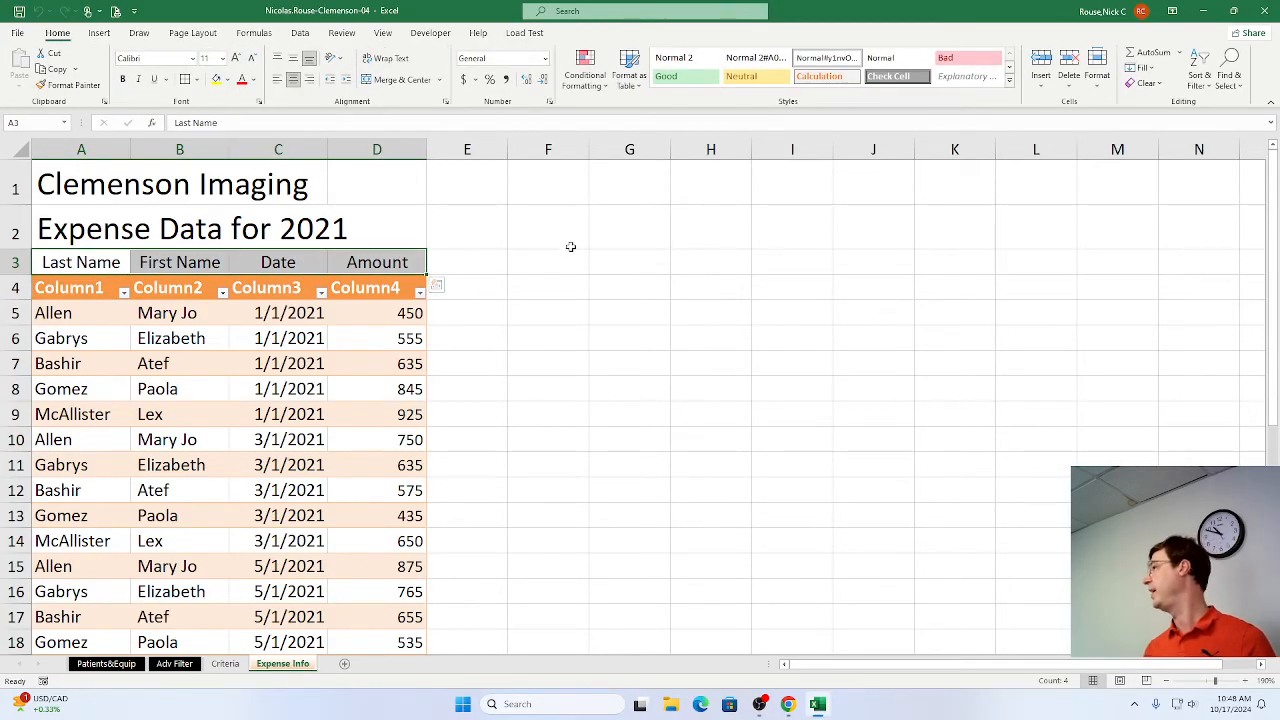
key(ctrl+c)
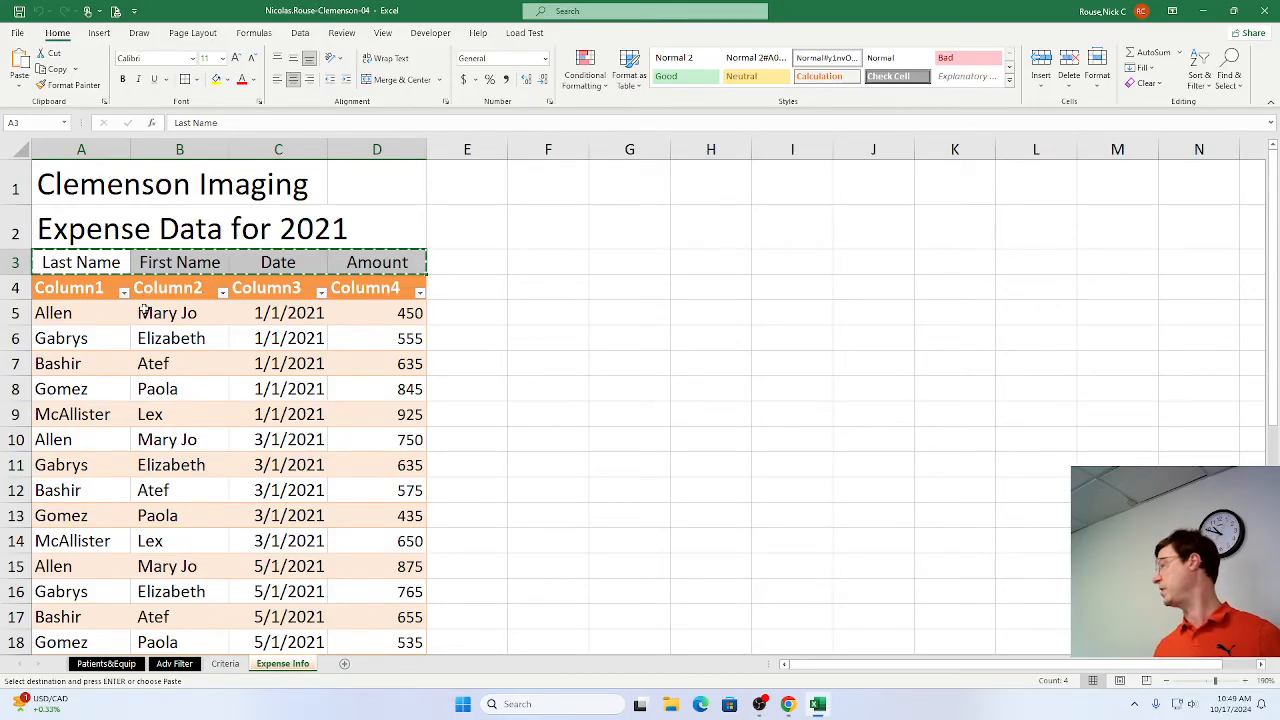
click(68, 289)
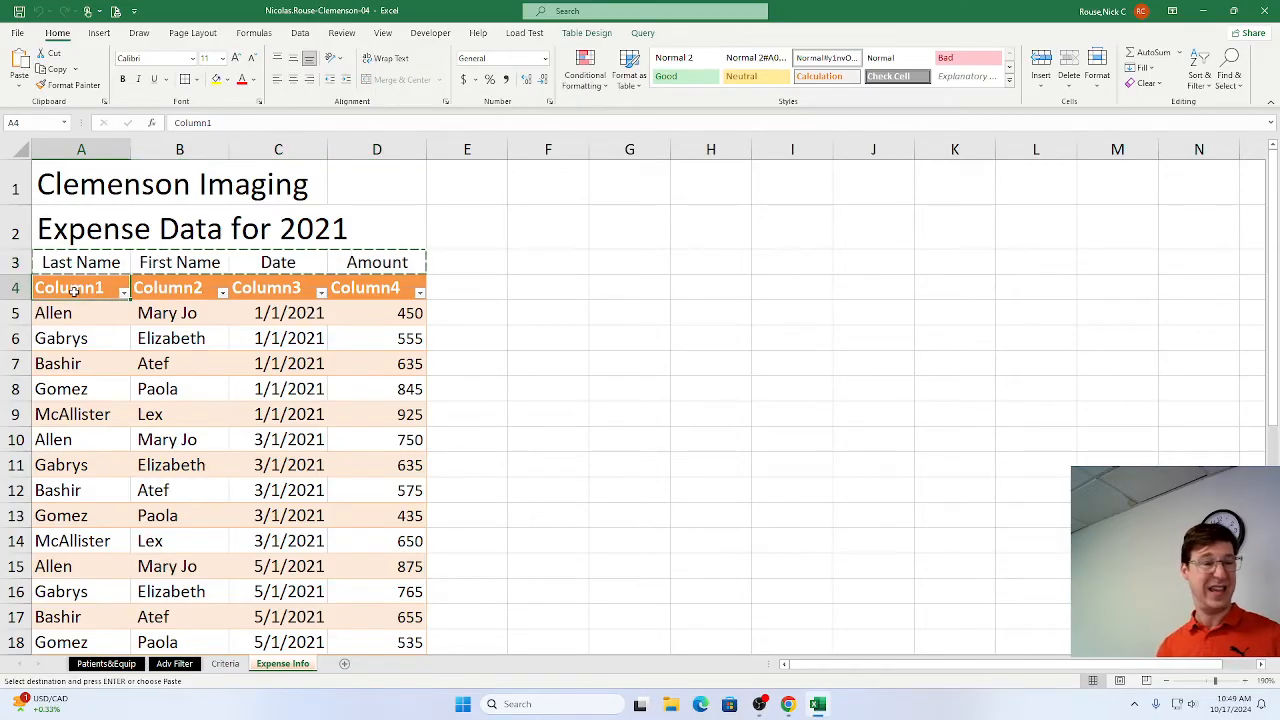
key(ctrl+v)
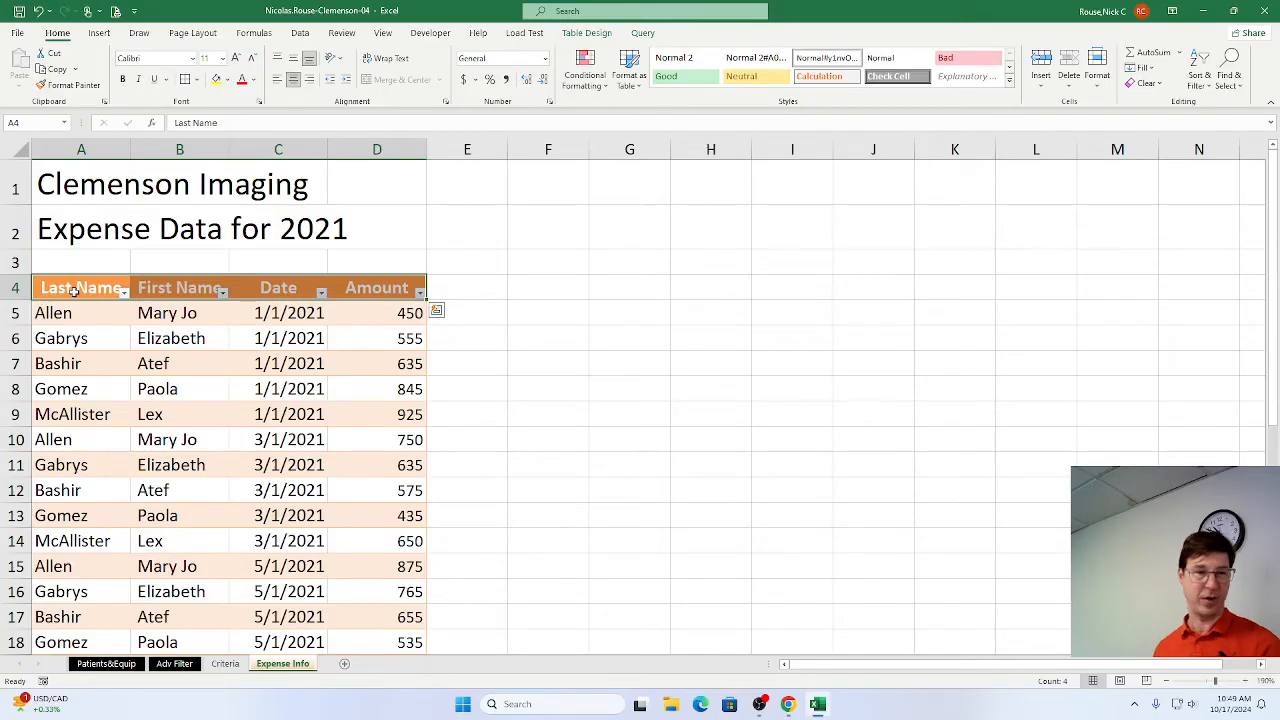
key(alt+Tab)
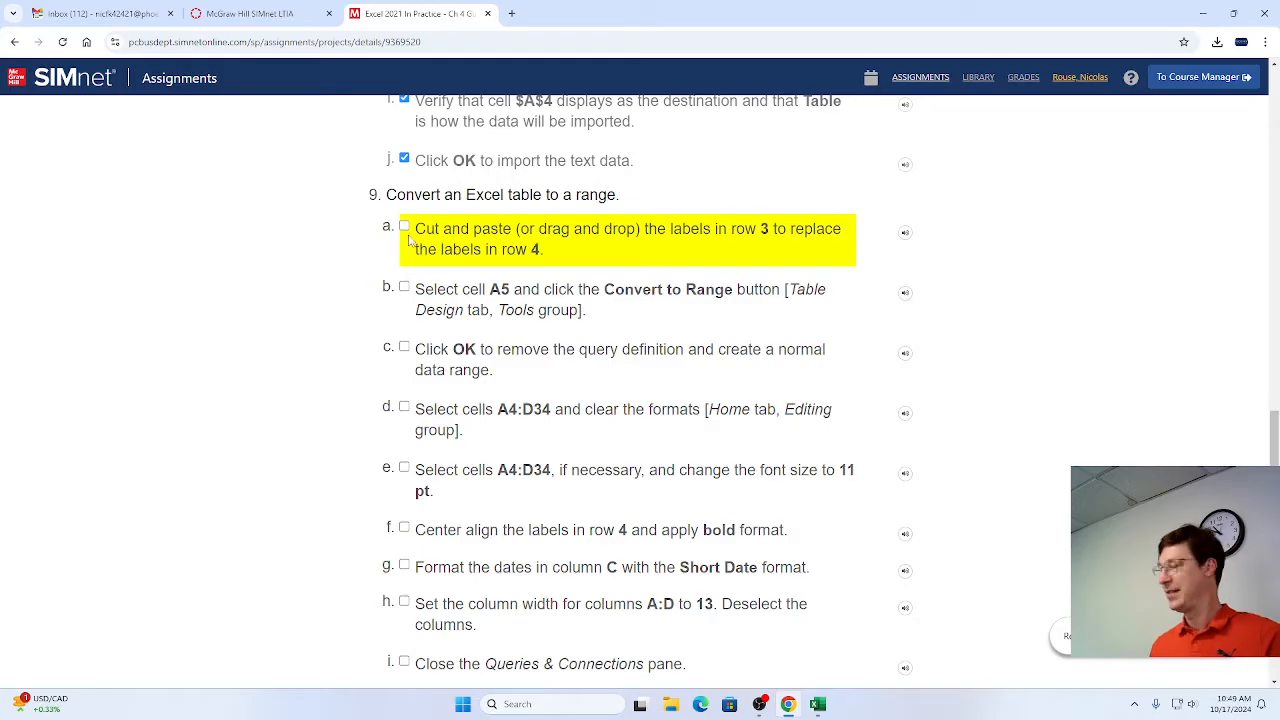
click(404, 227)
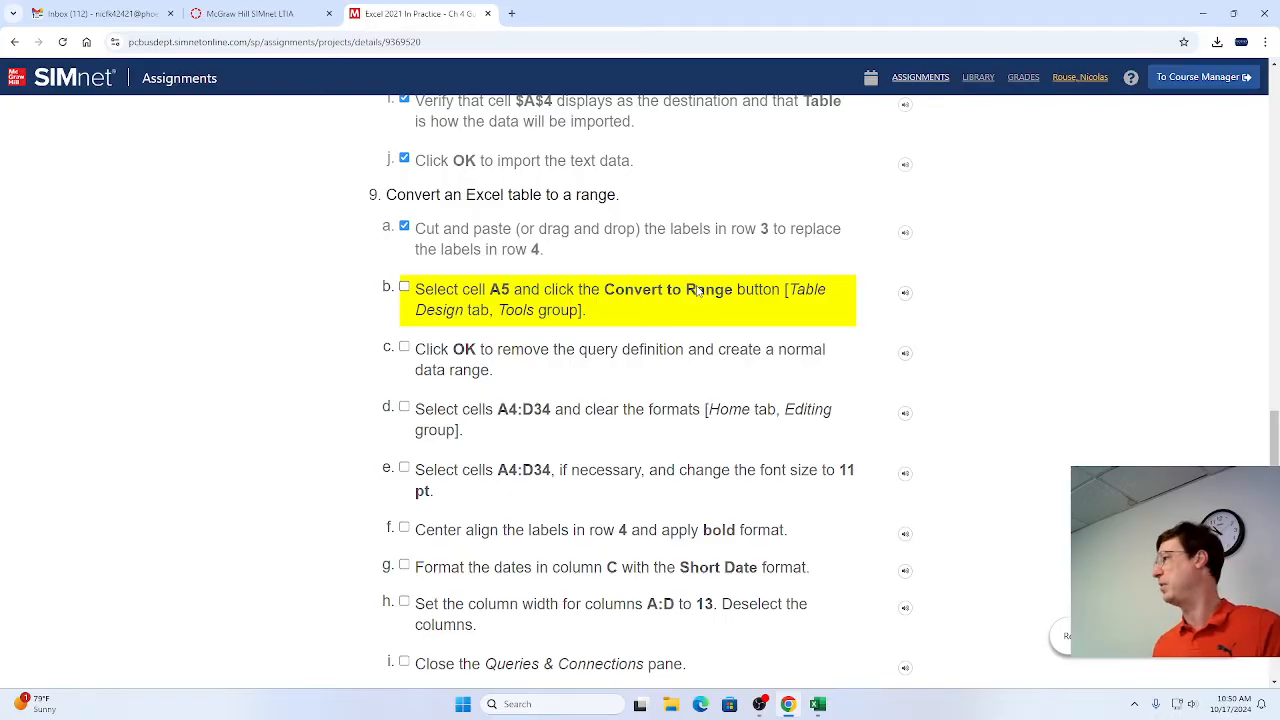
Switch to Excel and convert the expense table containing cell A5 to a normal range, accepting removal of the query definition.
key(alt+Tab)
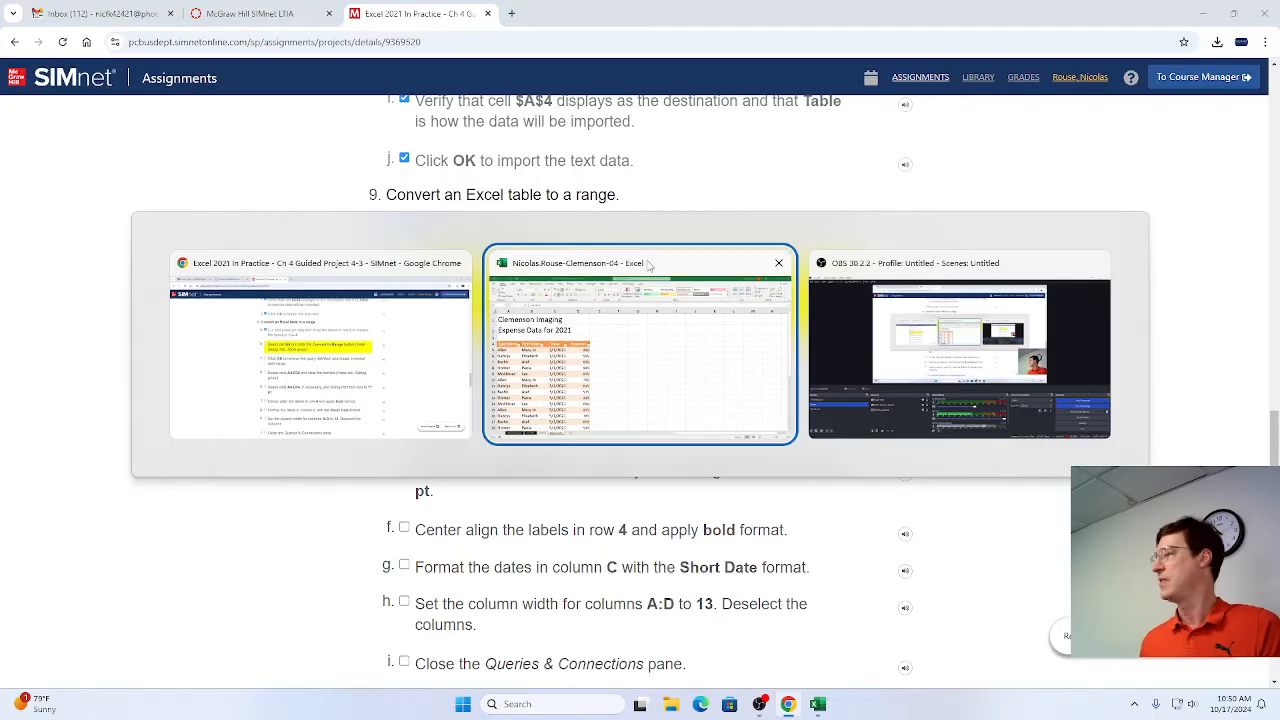
click(90, 316)
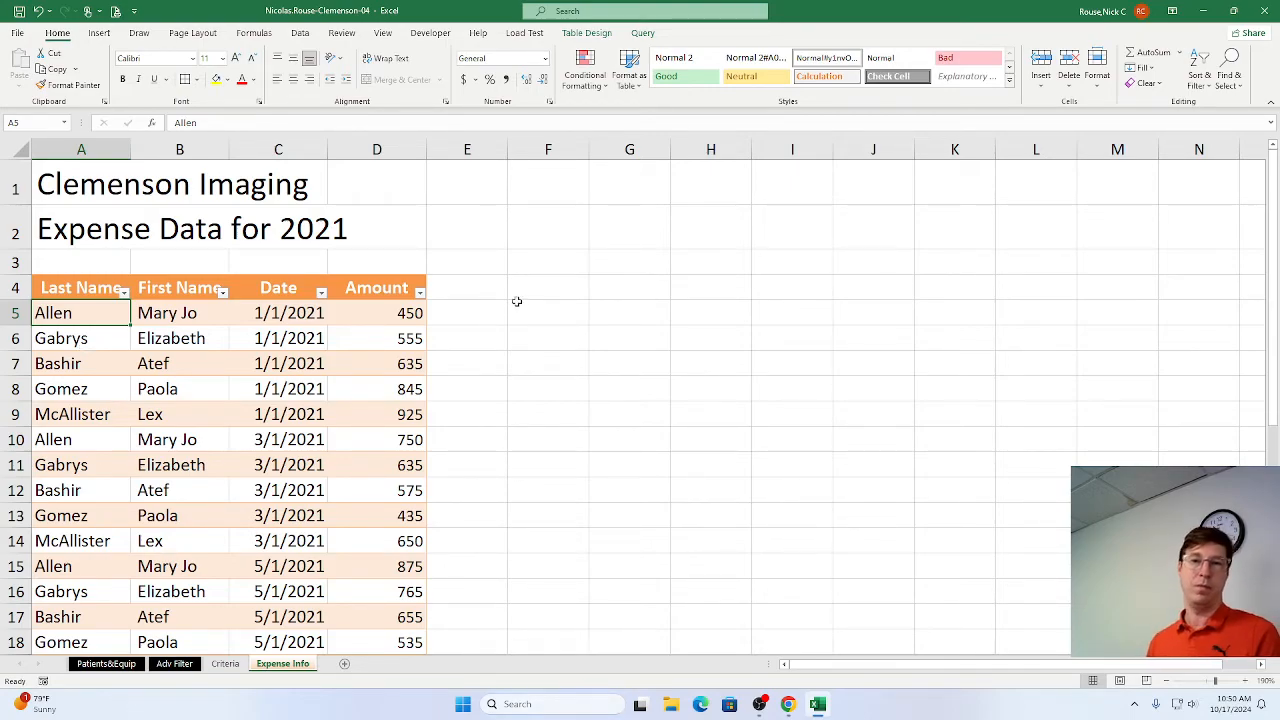
key(alt+Tab)
key(alt+Tab)
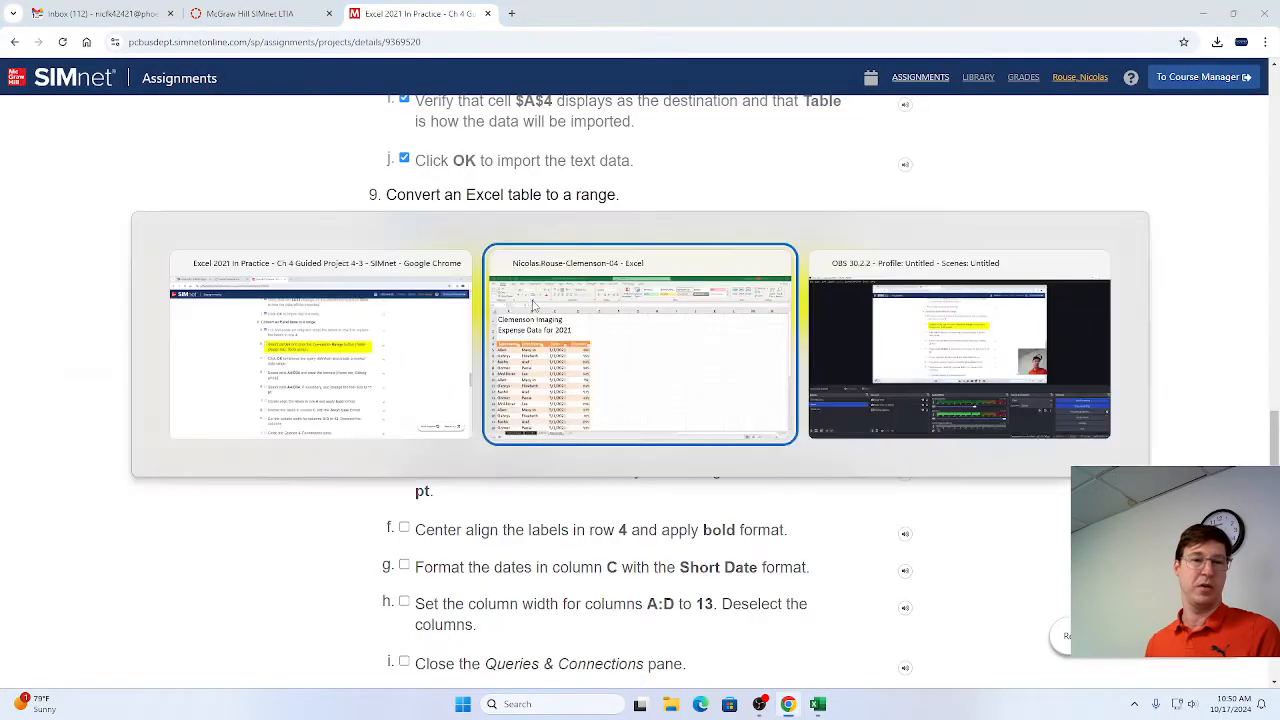
click(587, 33)
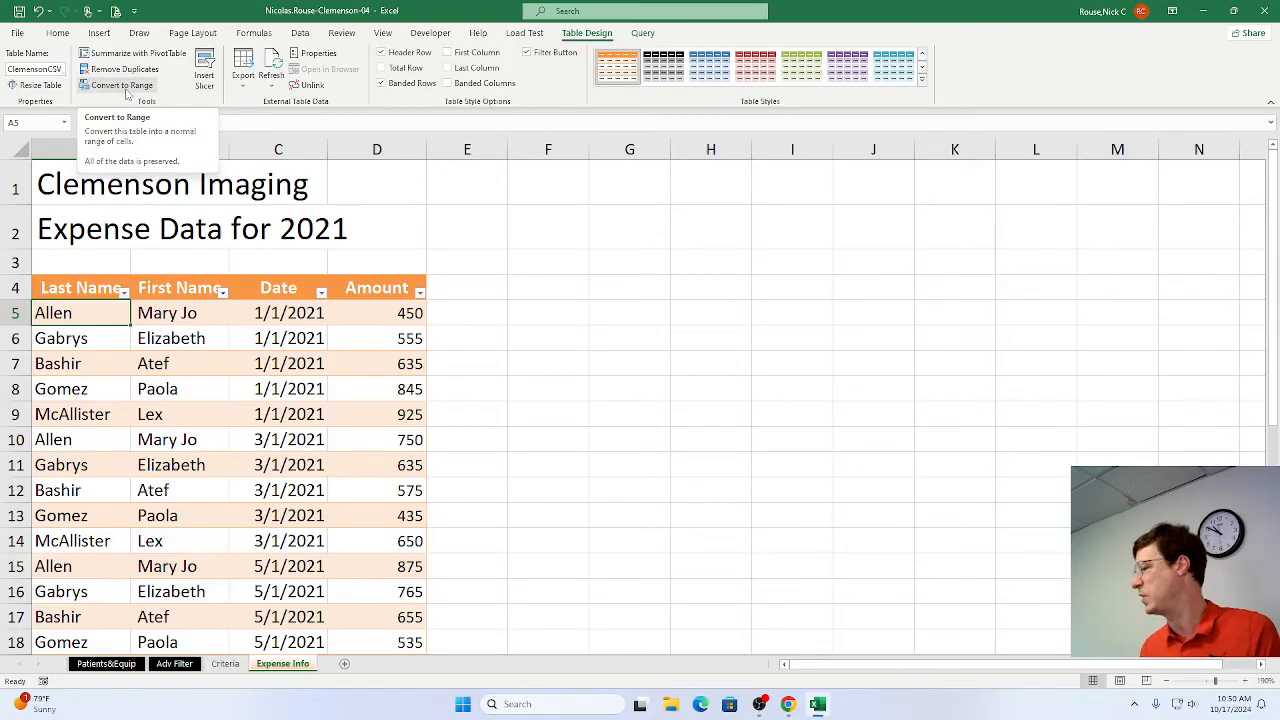
click(118, 85)
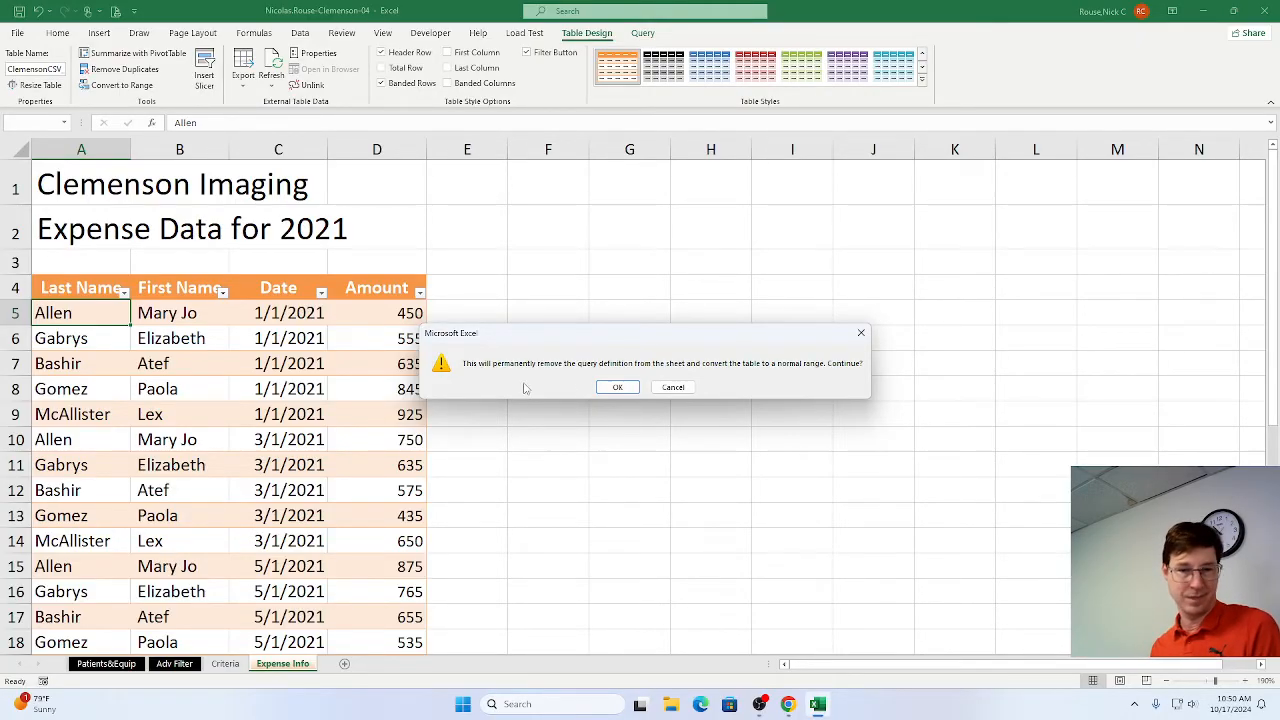
click(607, 389)
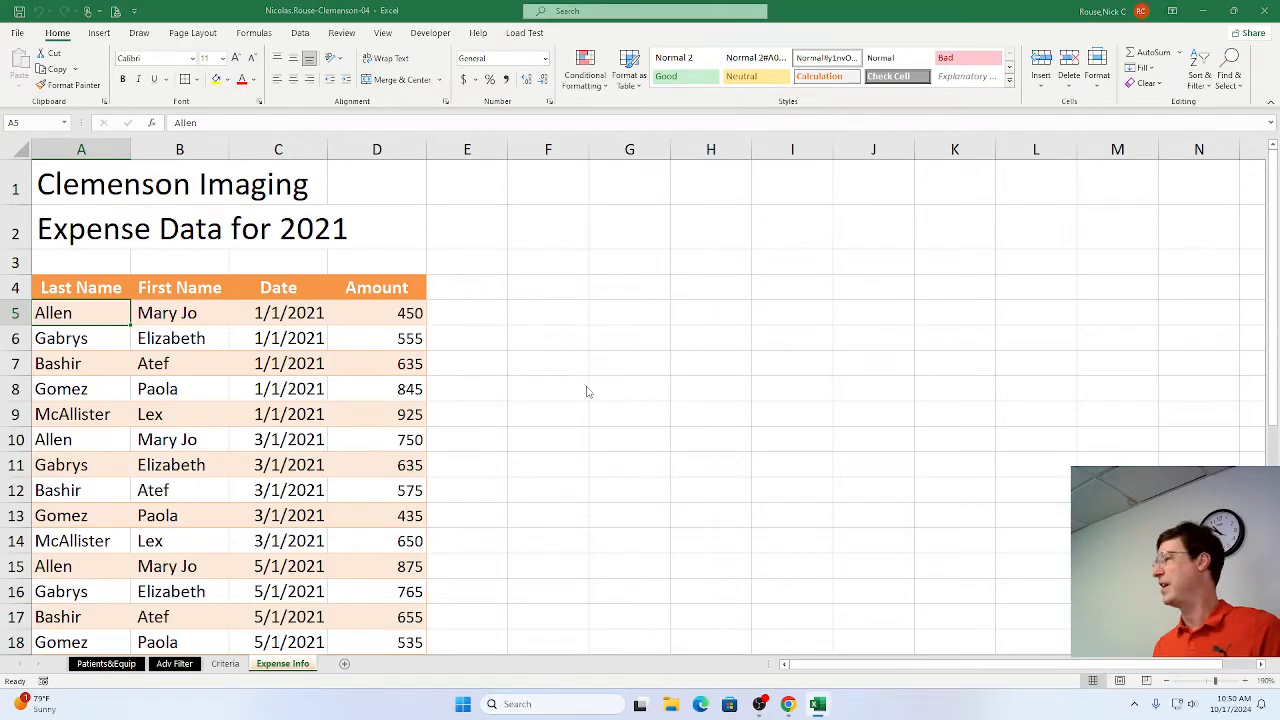
Switch to Chrome and mark steps 9b and 9c as complete in the SIMnet instructions.
key(alt+Tab)
click(404, 290)
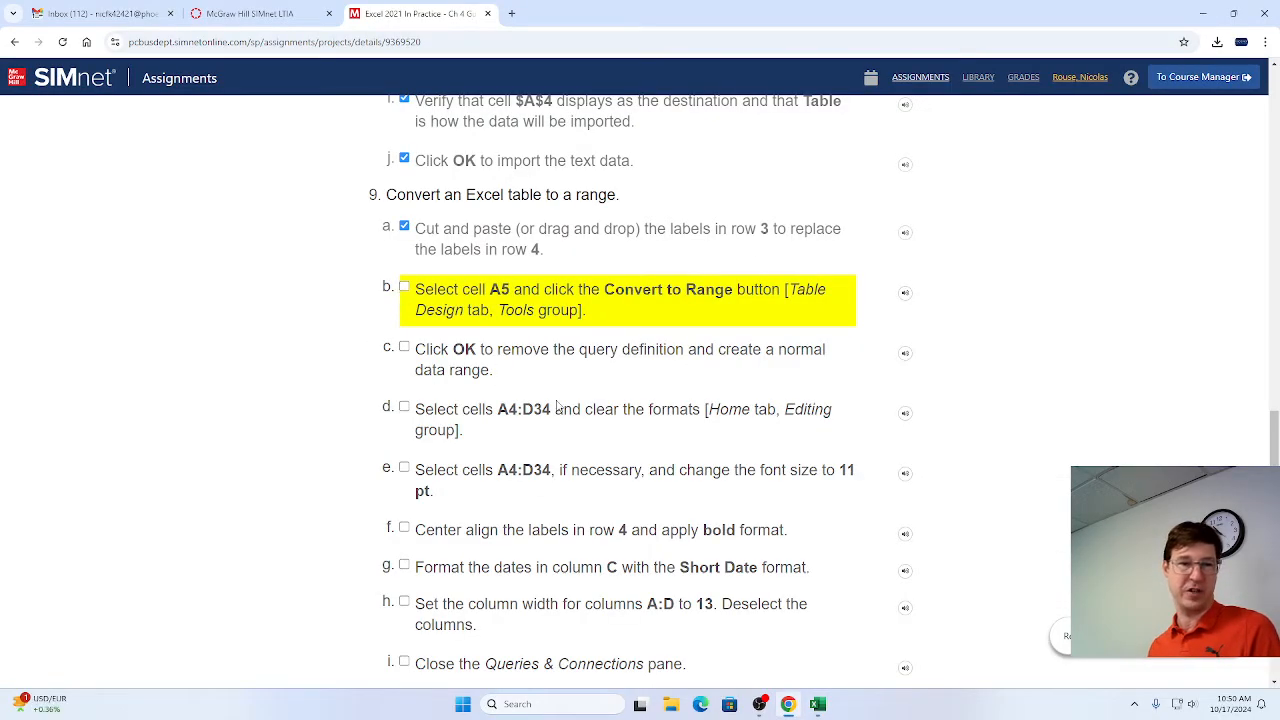
click(404, 347)
scroll(398, 420, down, 2)
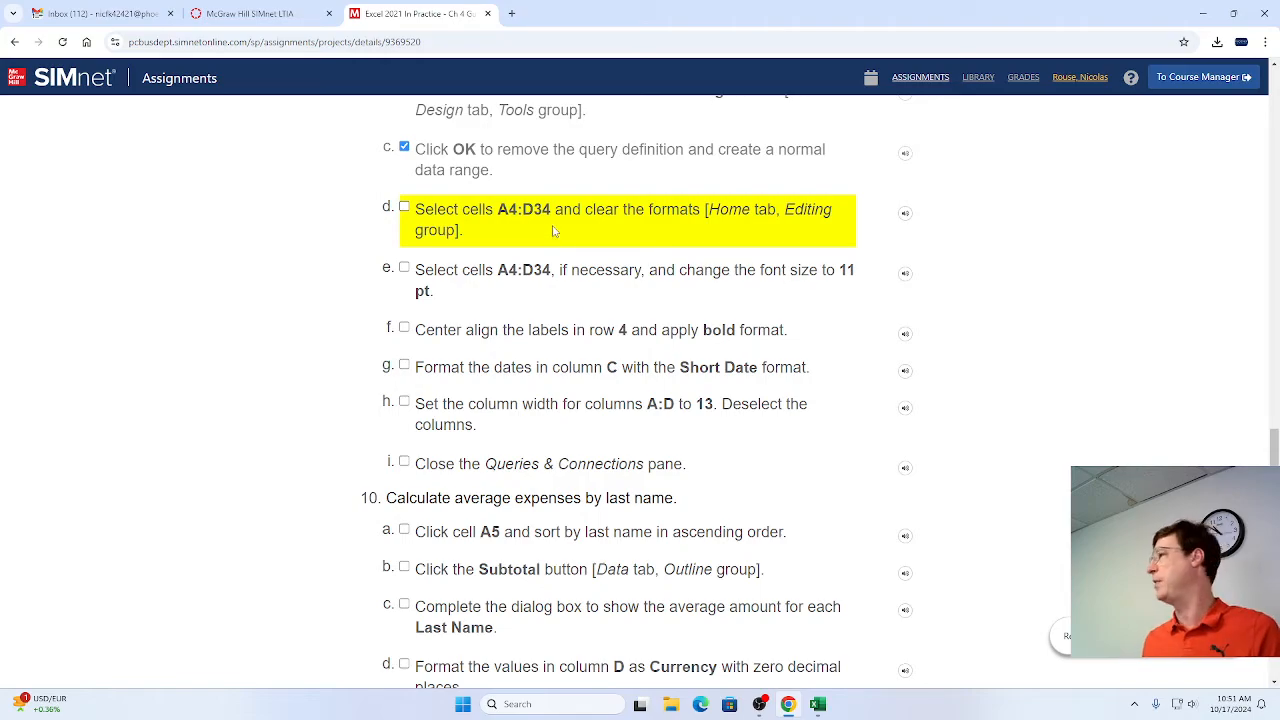
Switch to Excel and clear only the formats from cells A4:D34 on the Expense Info sheet.
key(alt+Tab)
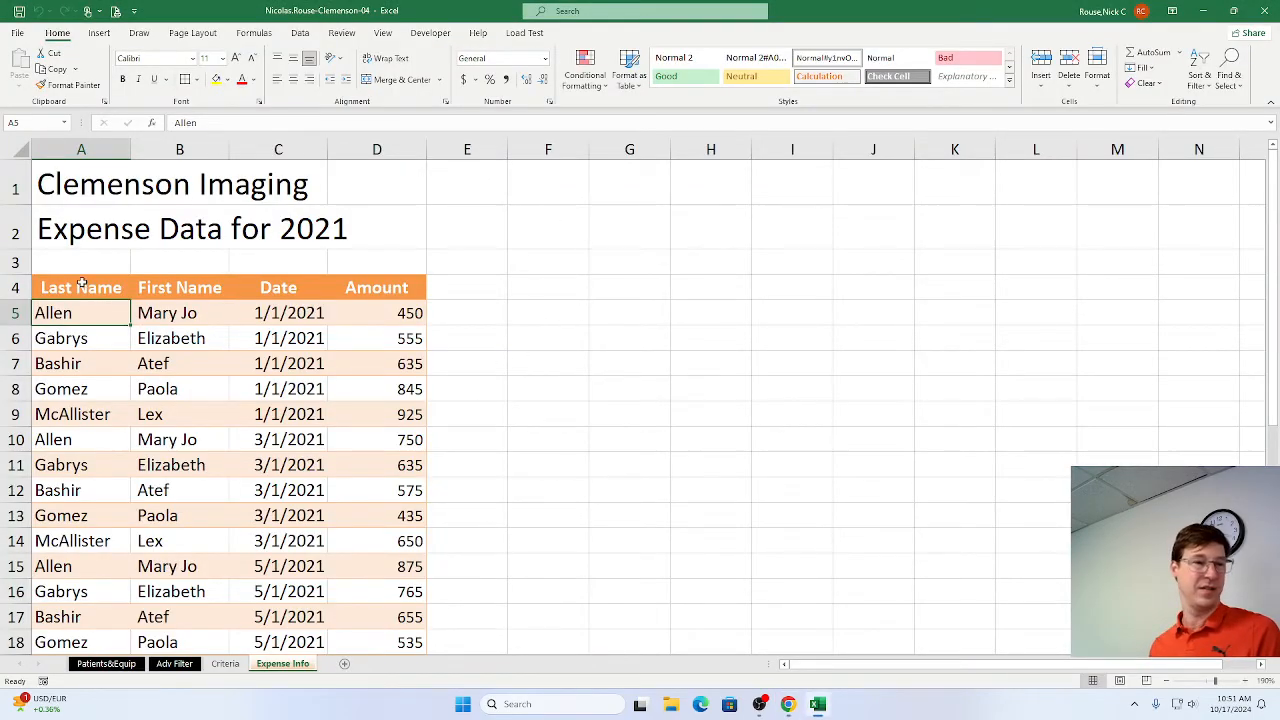
click(63, 284)
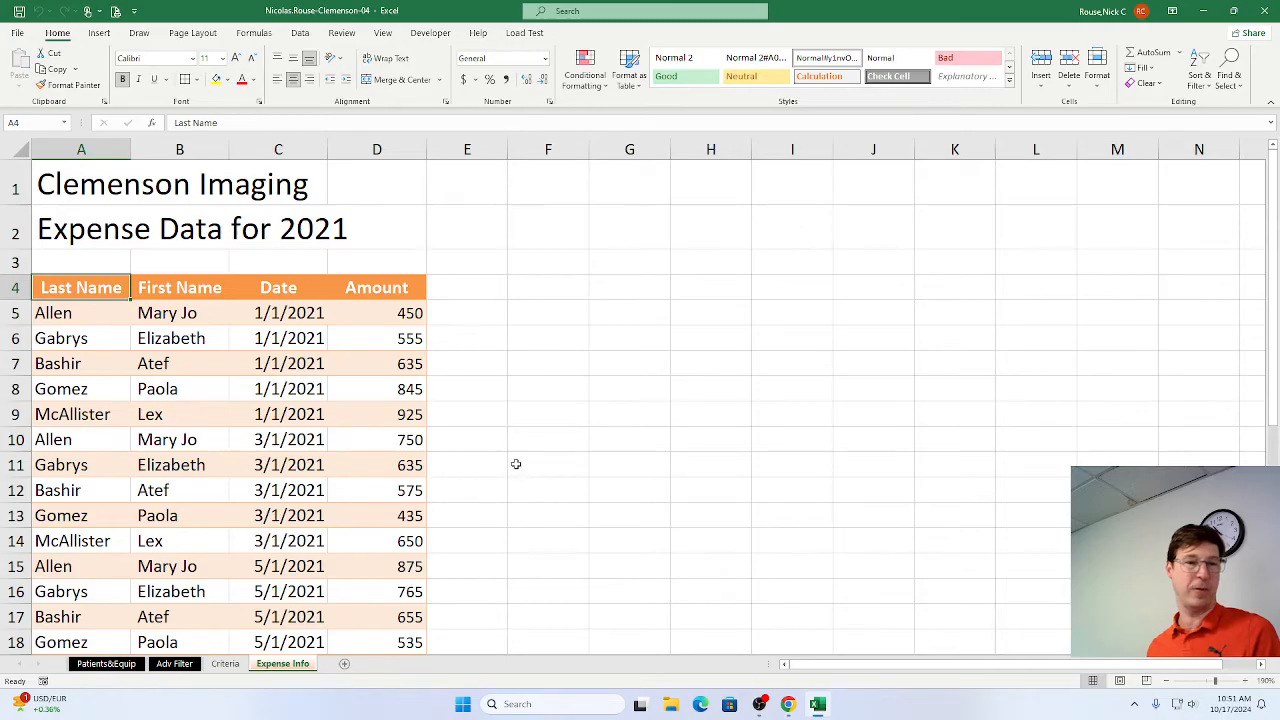
scroll(517, 475, down, 7)
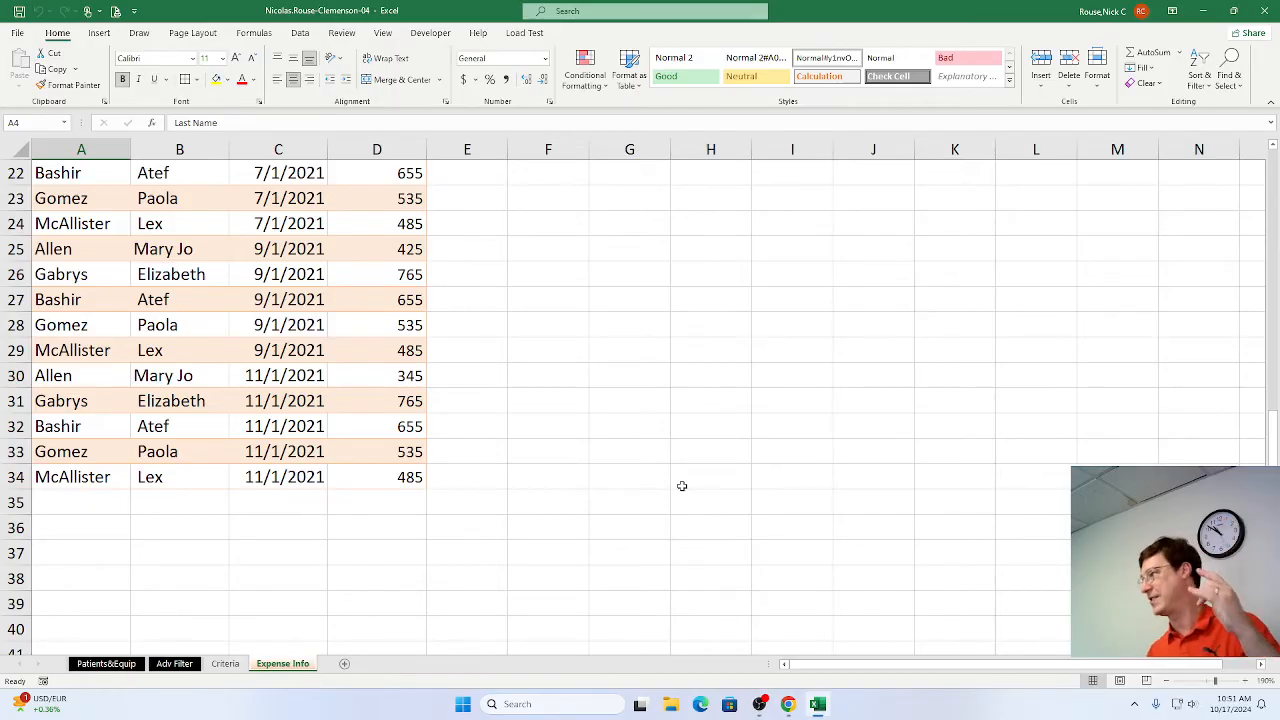
shift+click(360, 477)
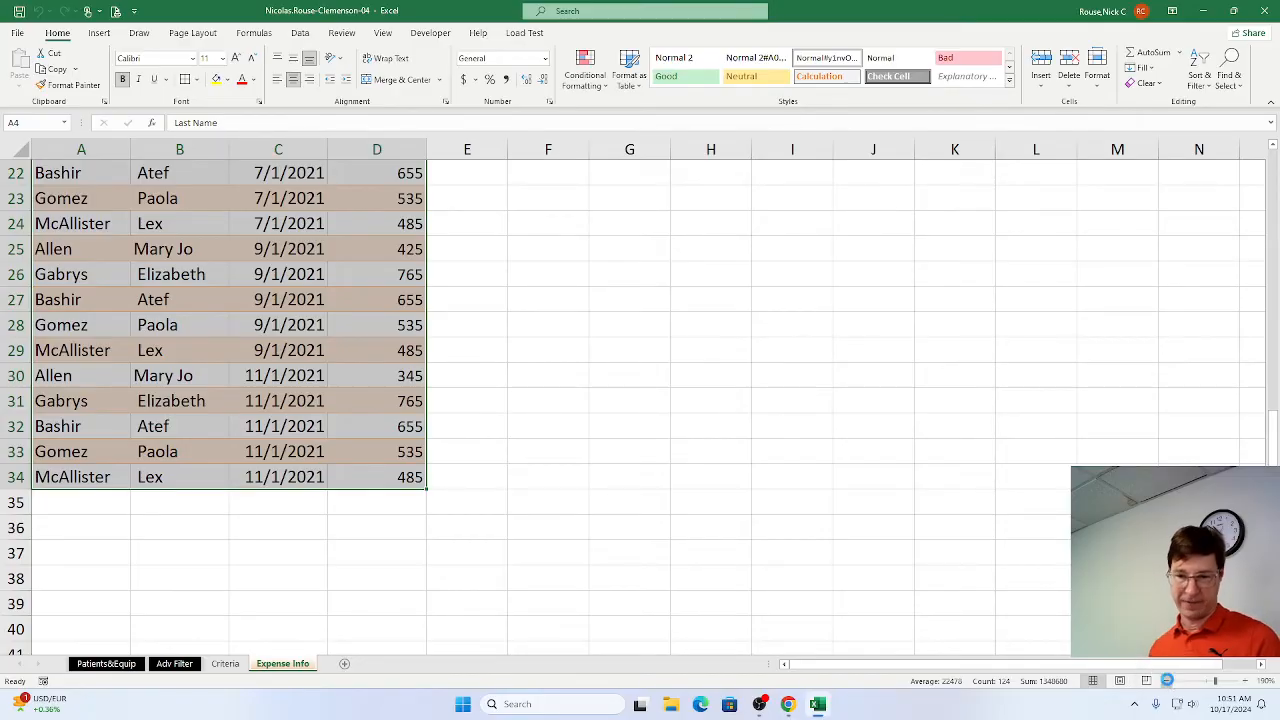
click(1166, 681)
click(1166, 681)
click(1166, 681)
click(1166, 681)
click(1166, 681)
click(1166, 681)
click(1166, 681)
click(1166, 681)
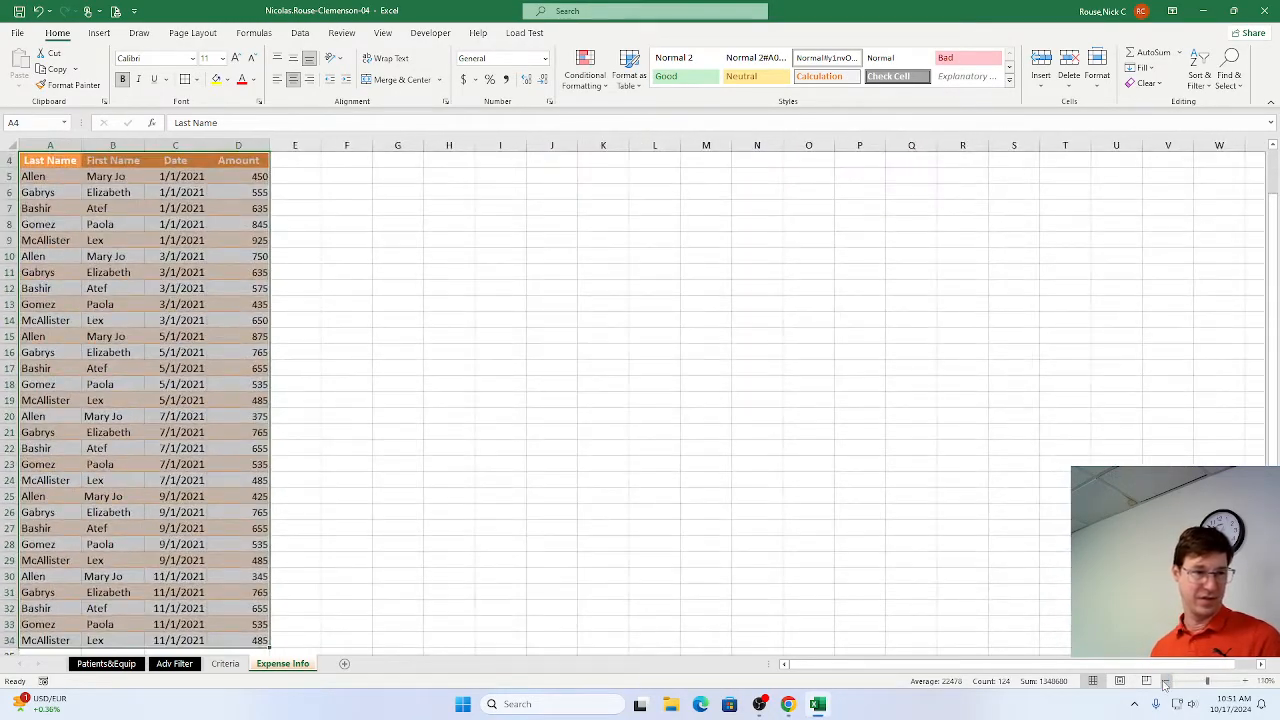
click(1166, 681)
scroll(931, 585, down, 1)
scroll(931, 585, up, 1)
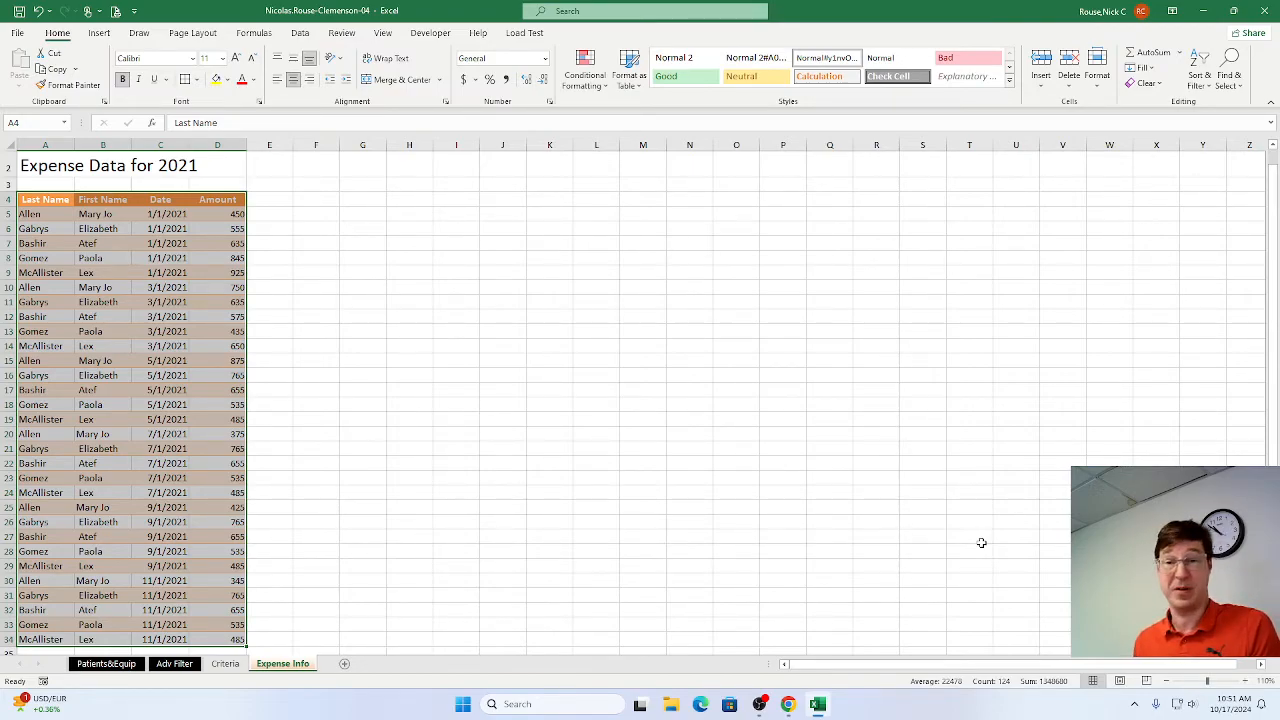
key(alt+Tab)
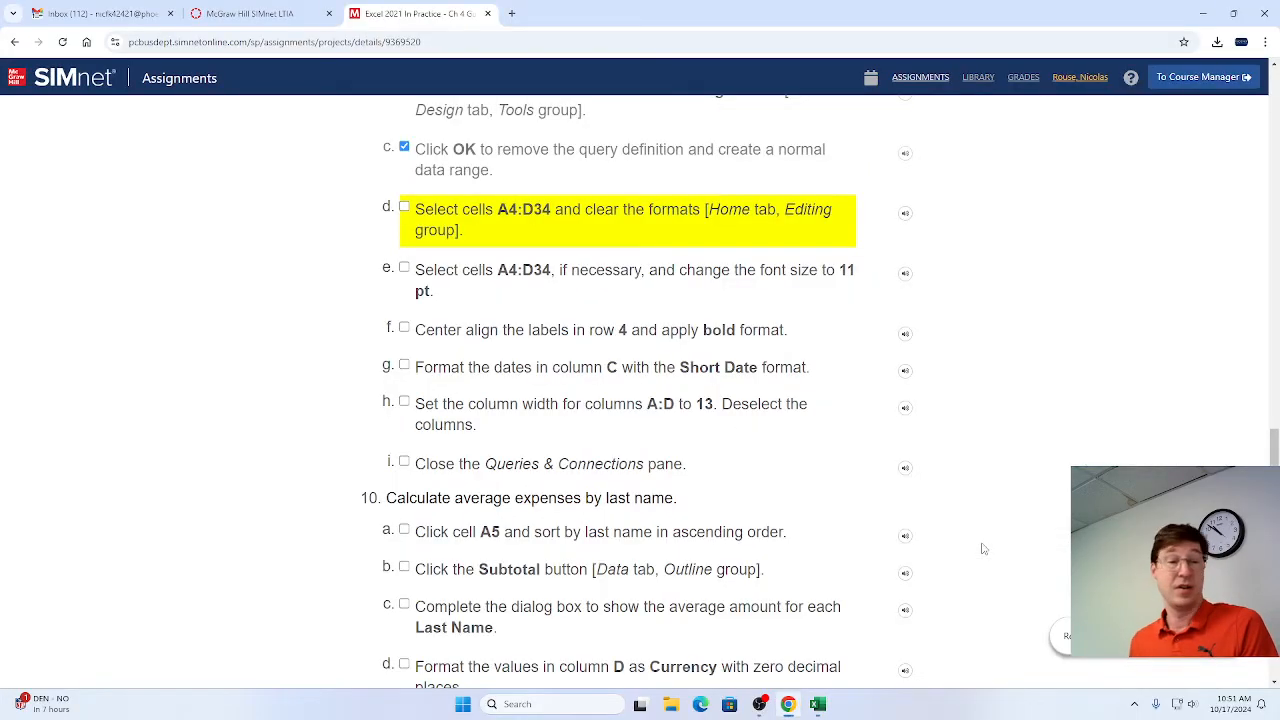
key(alt+Tab)
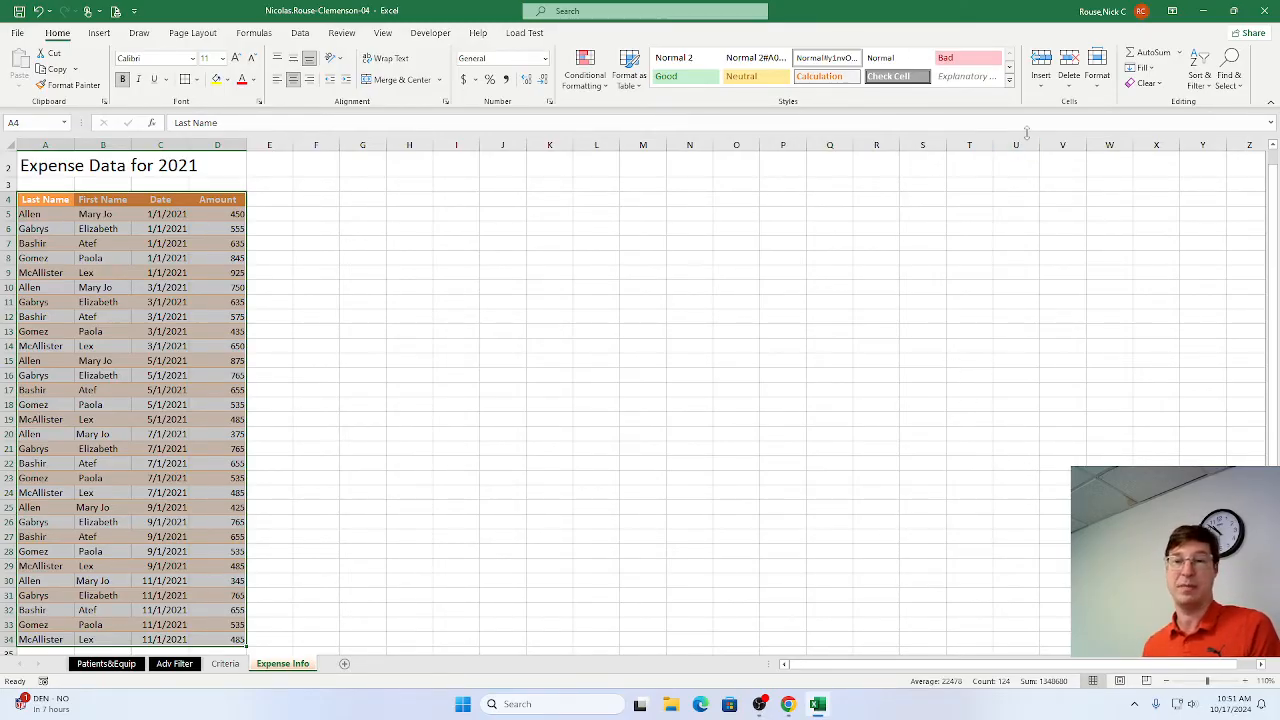
click(1158, 87)
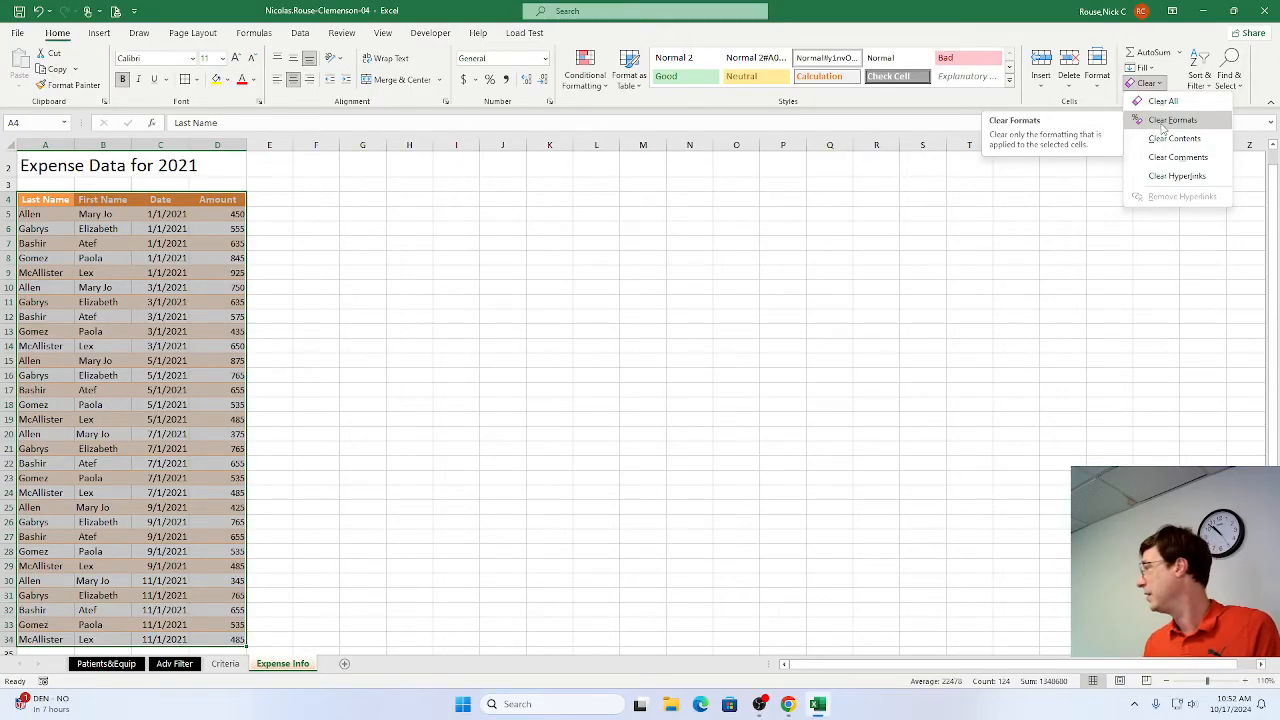
click(1162, 124)
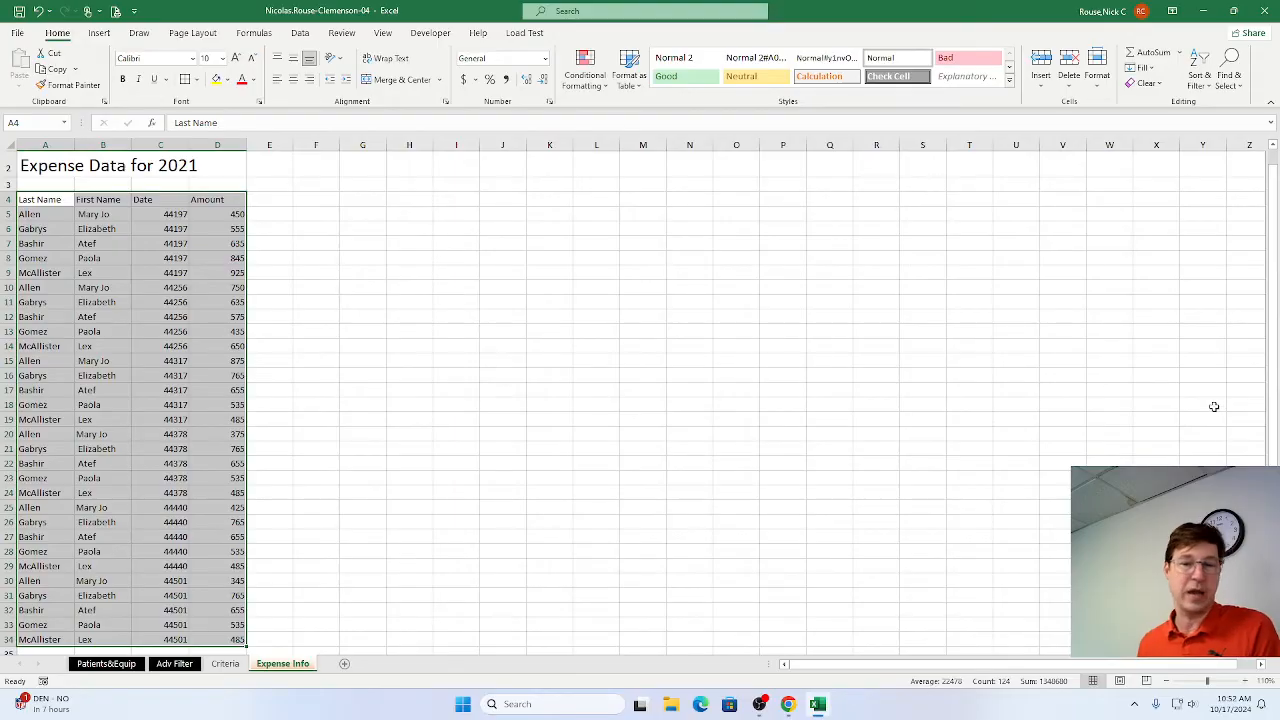
click(1245, 681)
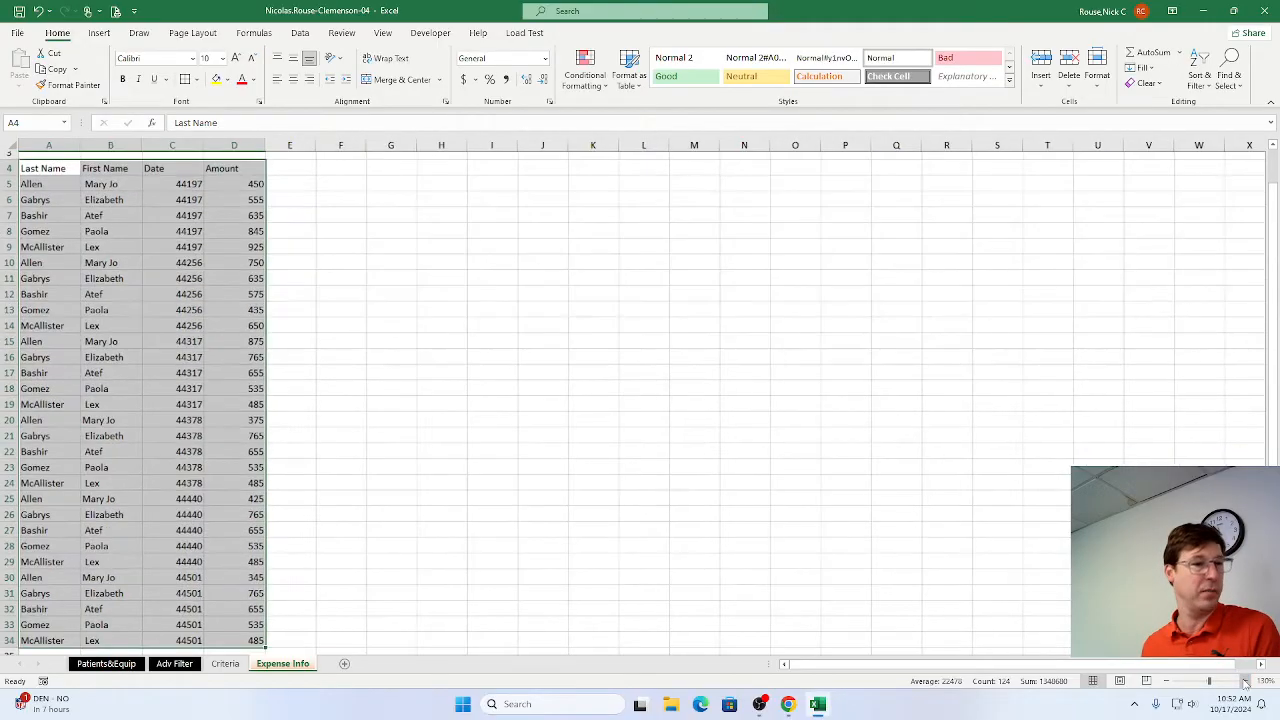
click(1245, 681)
click(1245, 681)
click(1245, 681)
click(1245, 681)
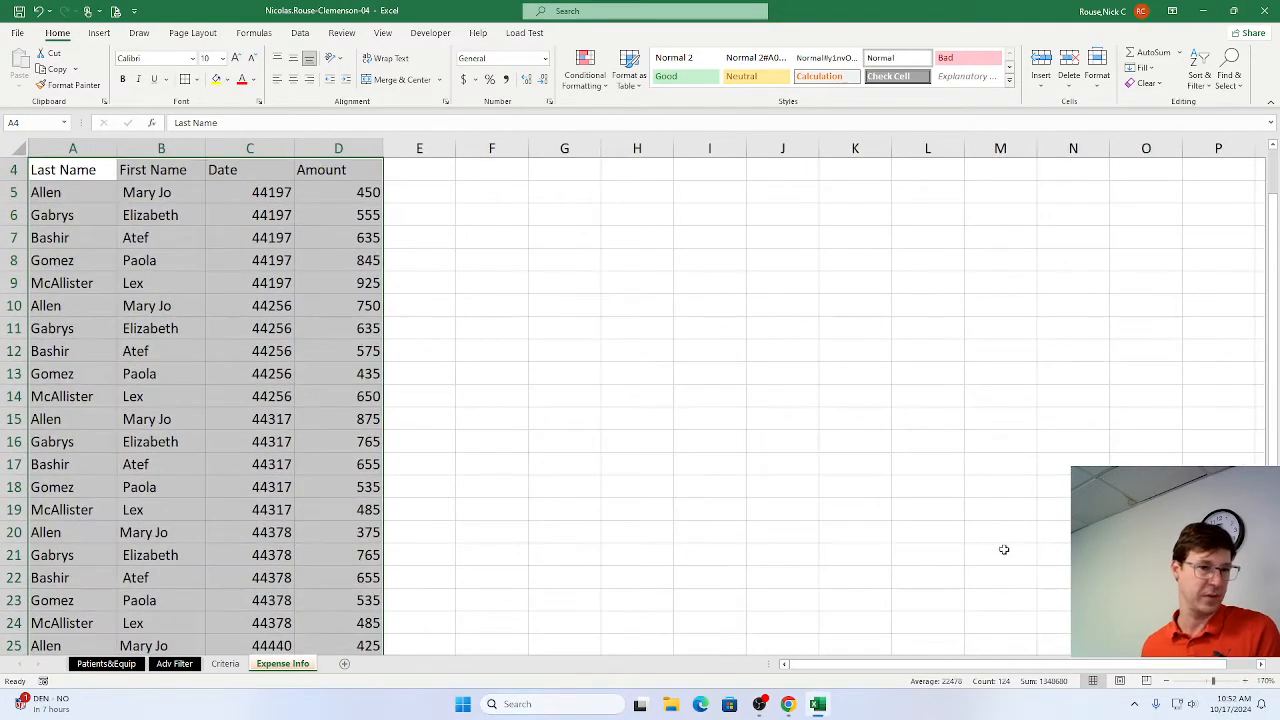
scroll(971, 594, up, 1)
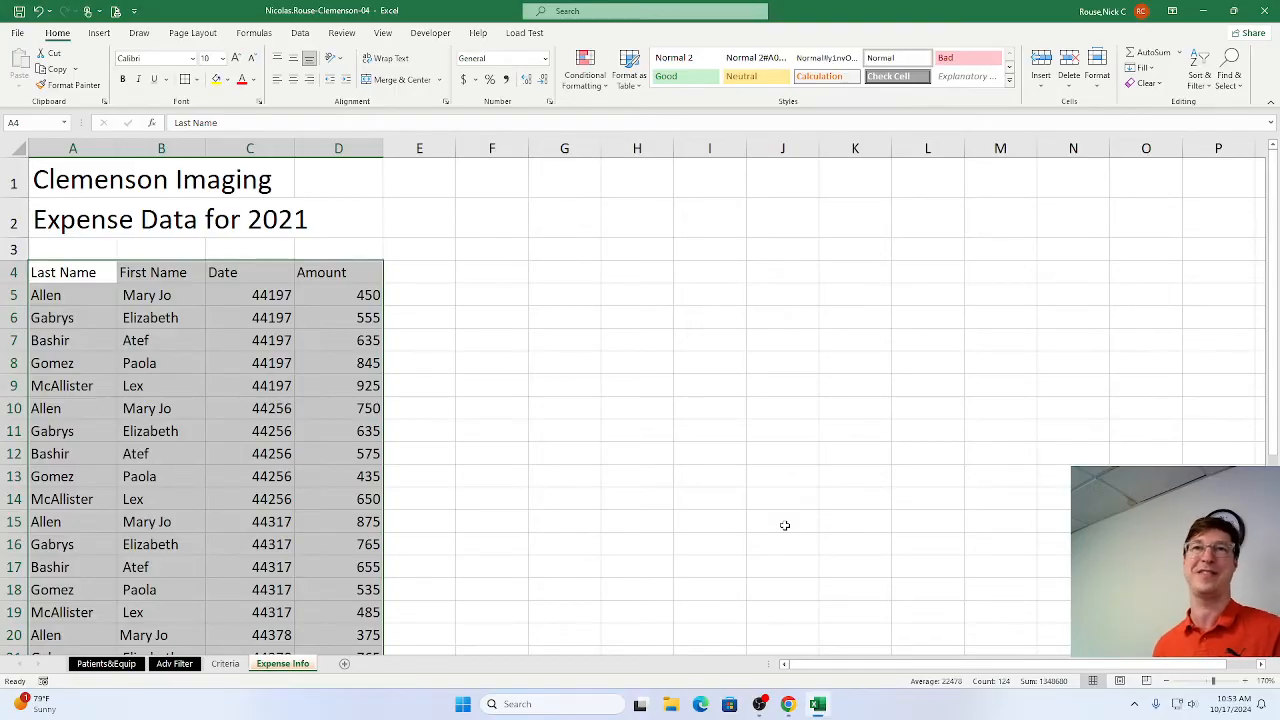
Switch to Chrome and mark step 9d as complete in the SIMnet instructions.
key(alt+Tab)
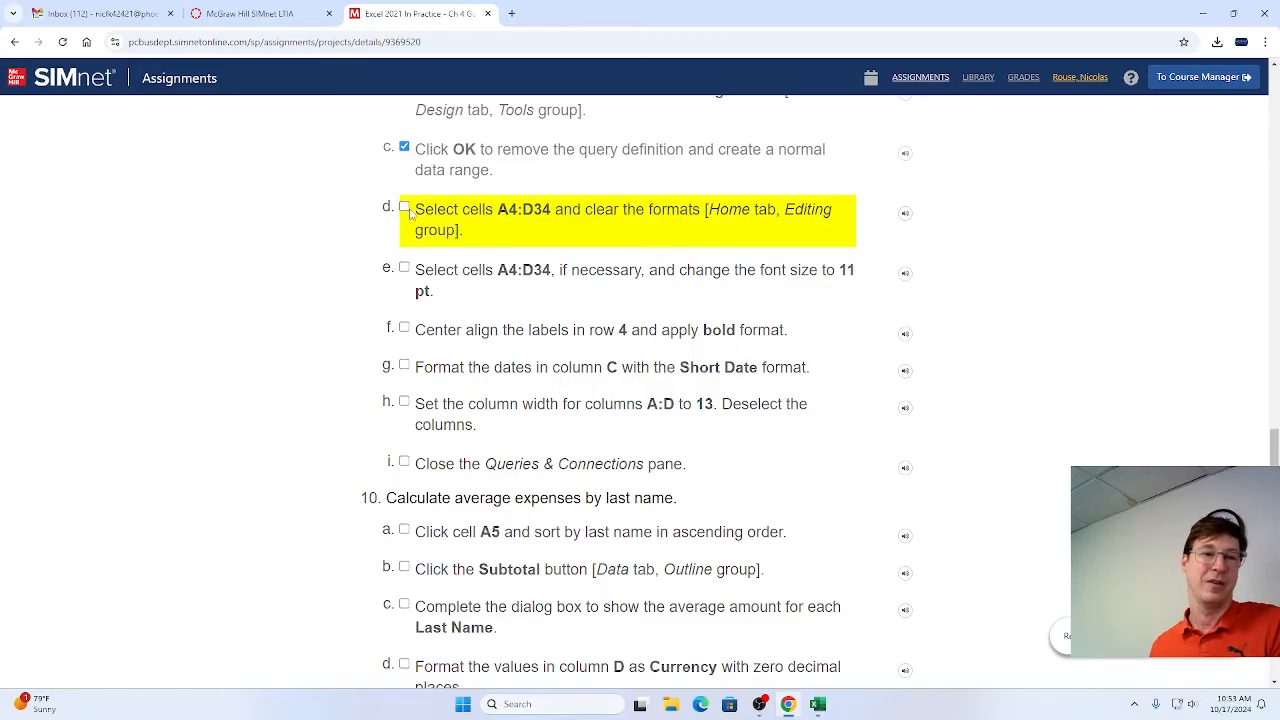
click(404, 208)
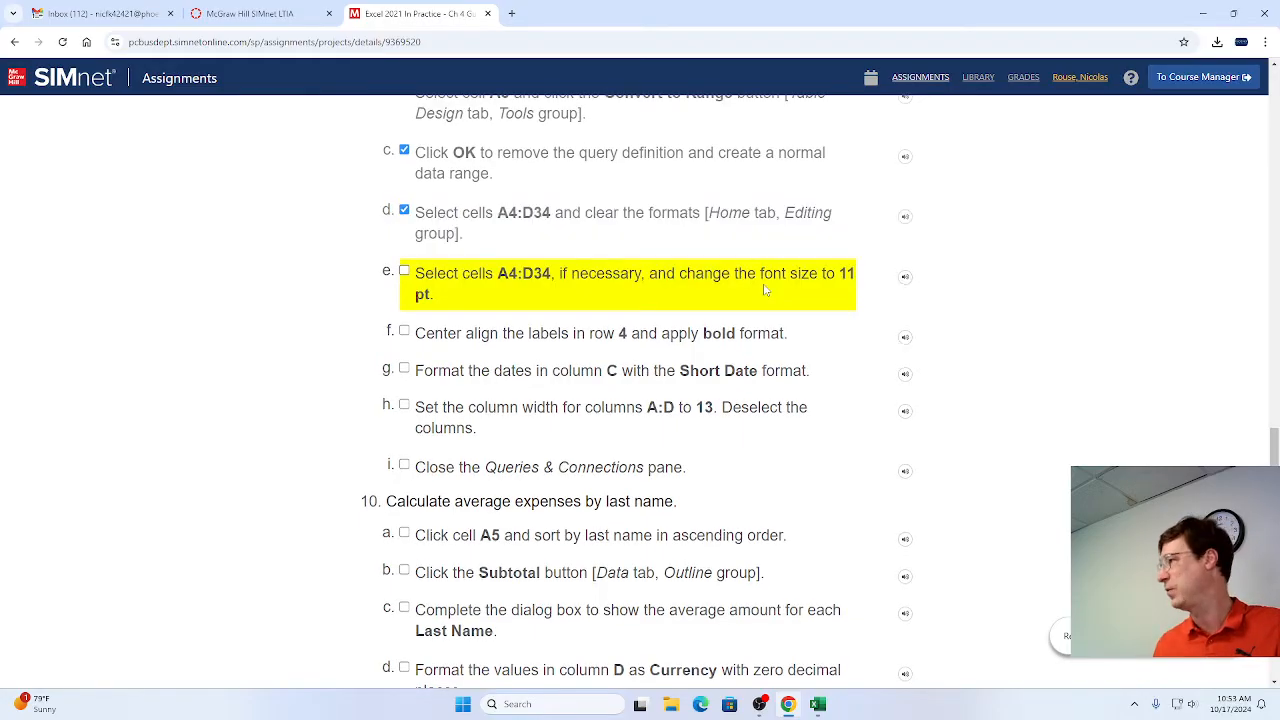
Switch to Excel, set the font size of cells A4:D34 to 11 pt, and mark step 9e as complete in Chrome.
key(alt+Tab)
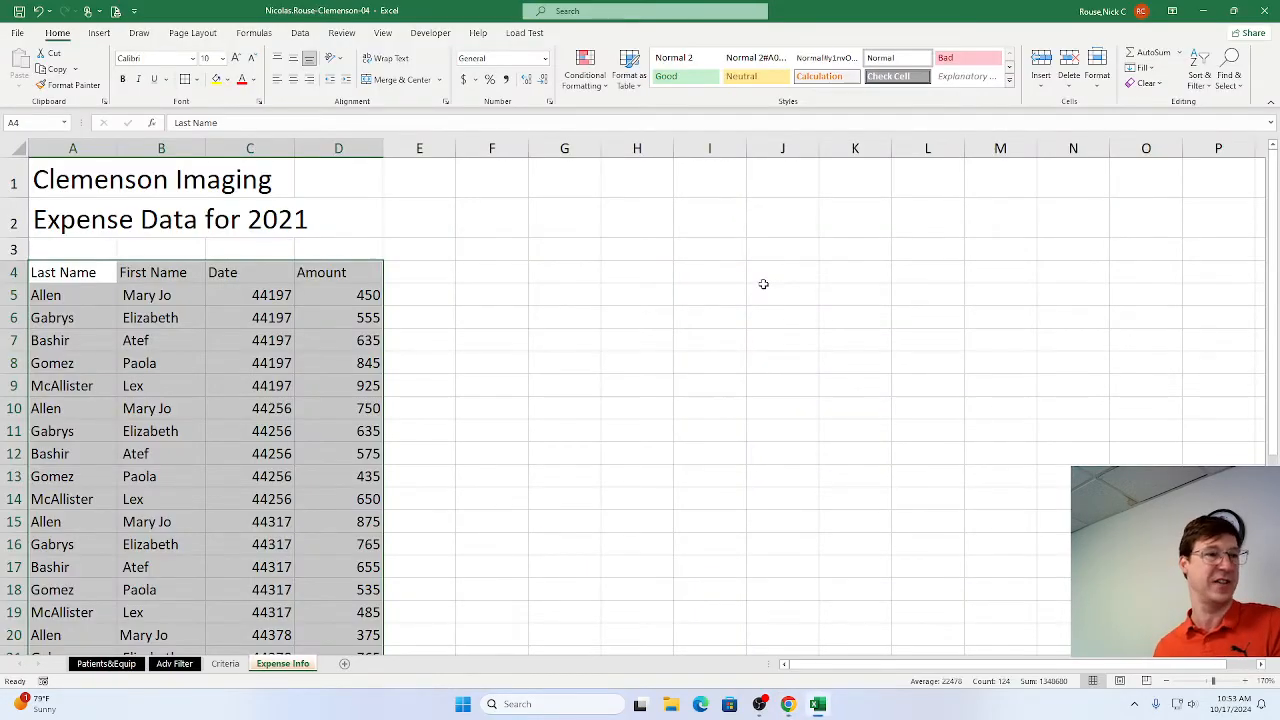
click(235, 58)
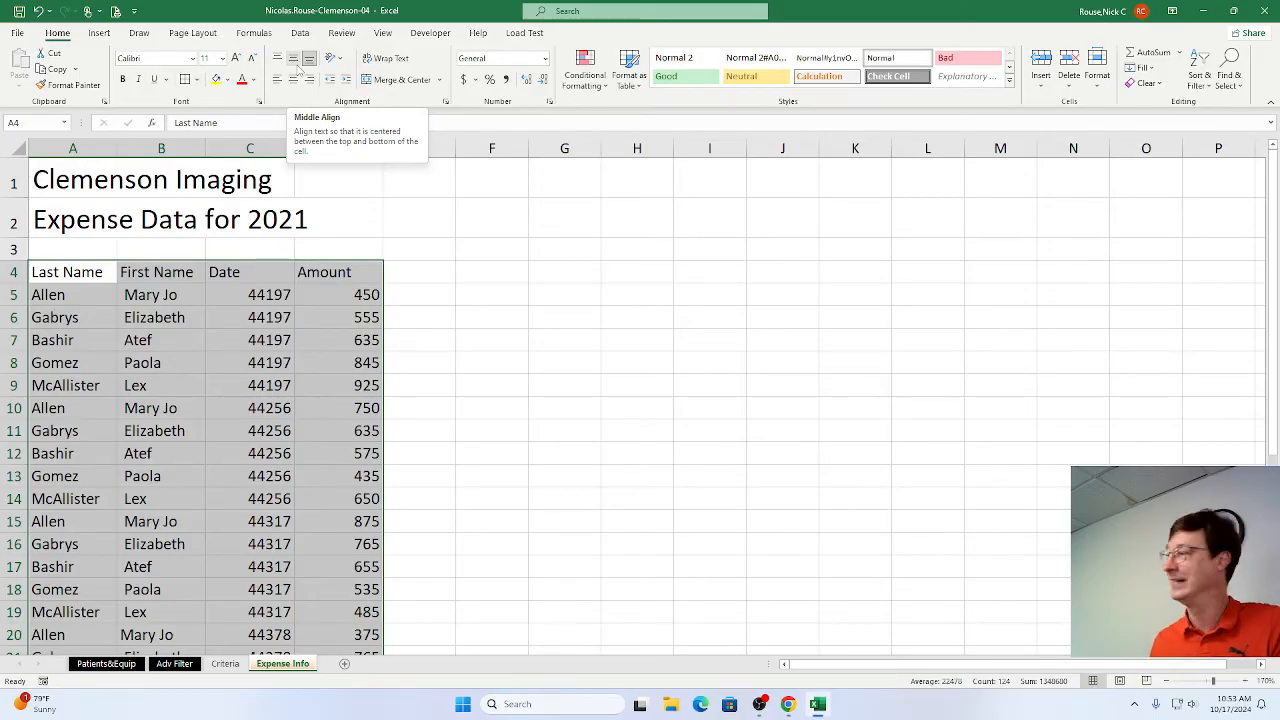
key(alt+Tab)
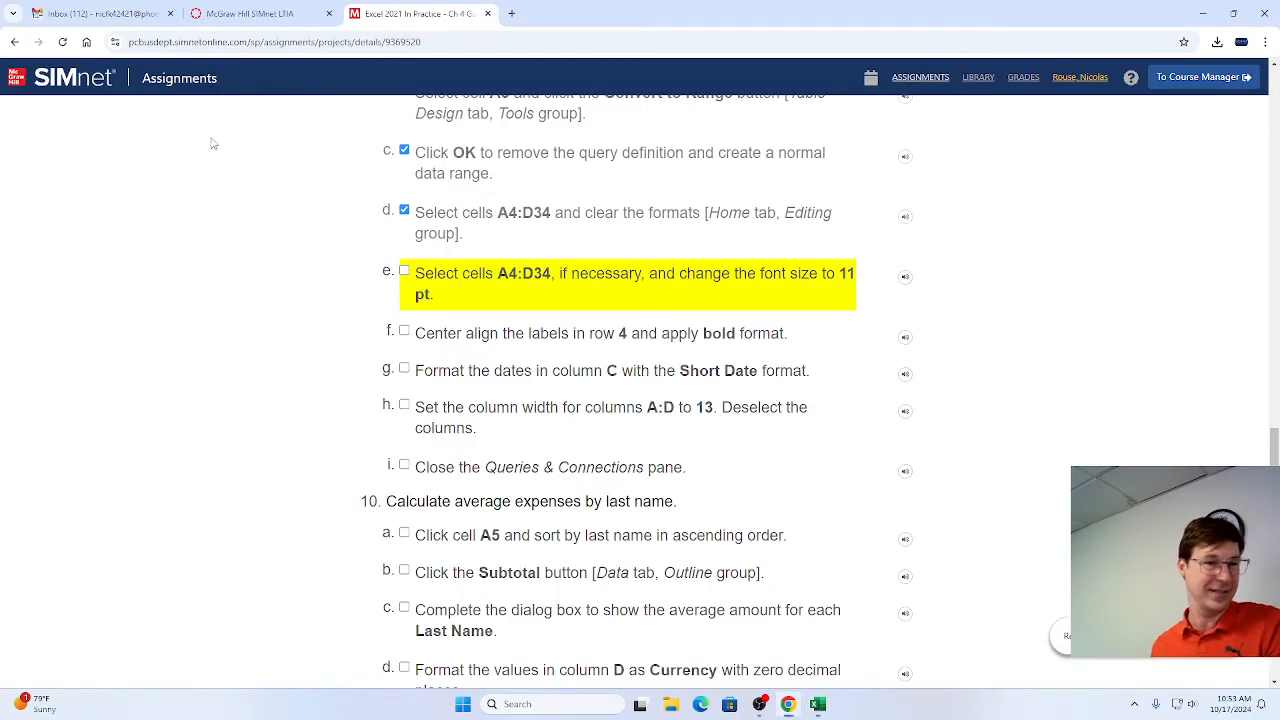
click(404, 272)
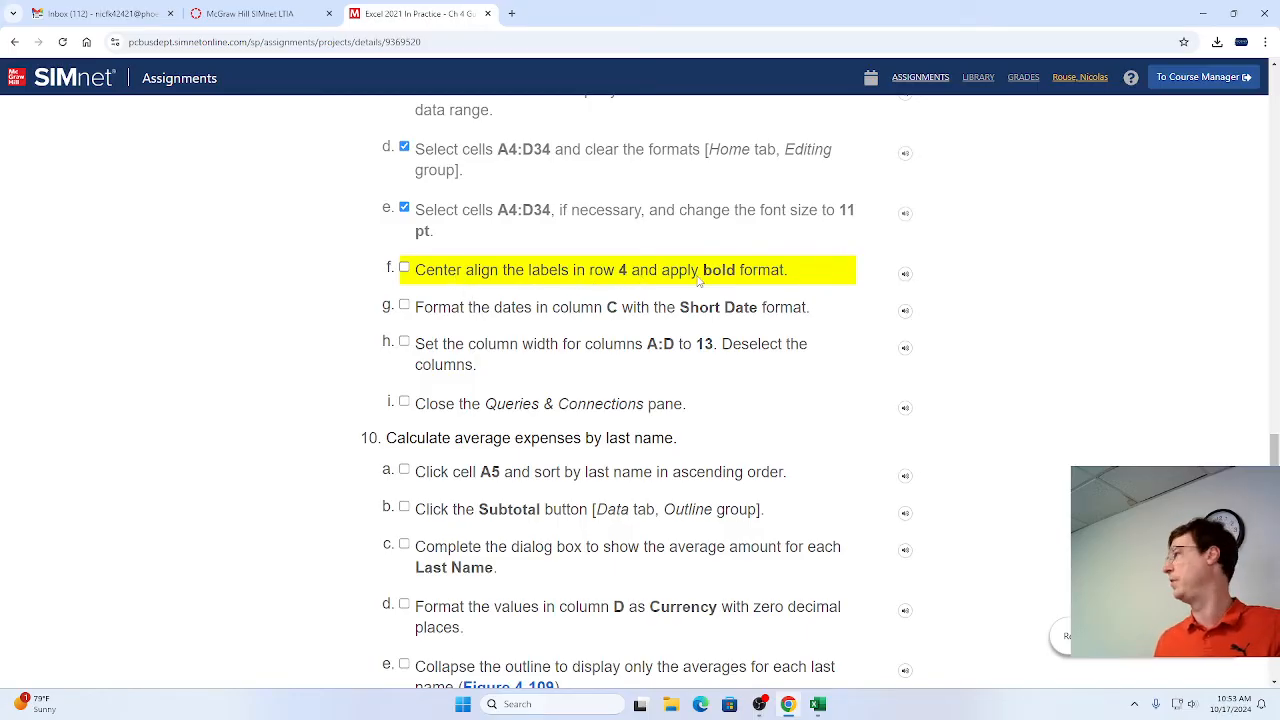
Switch to Excel, bold and center the labels in cells A4:D4, and mark step 9f as complete in Chrome.
key(alt+Tab)
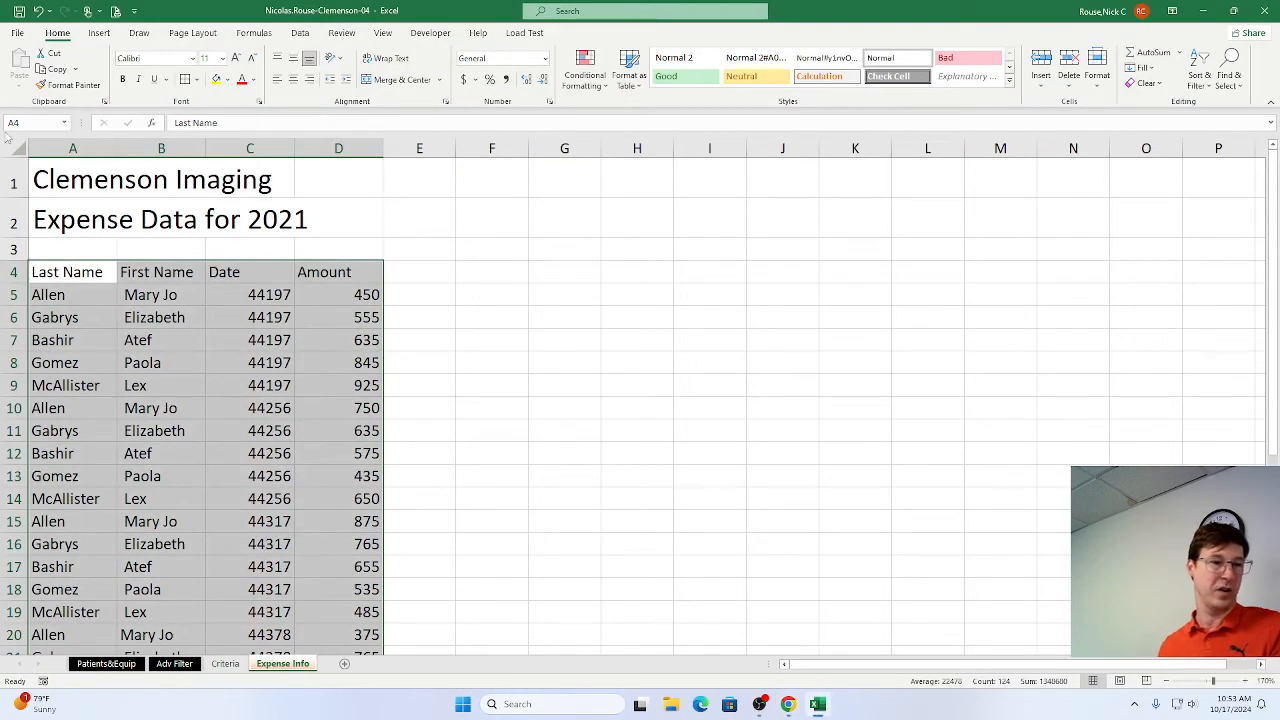
drag(73, 270, 331, 274)
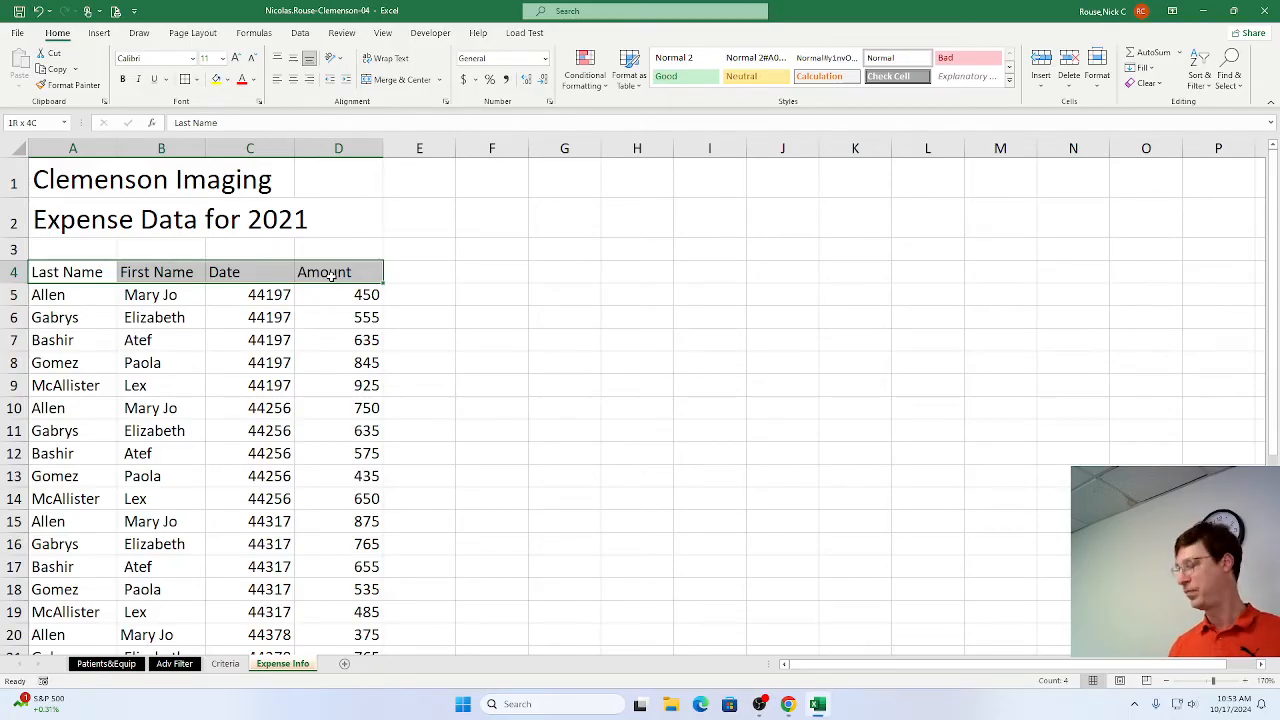
drag(331, 275, 332, 275)
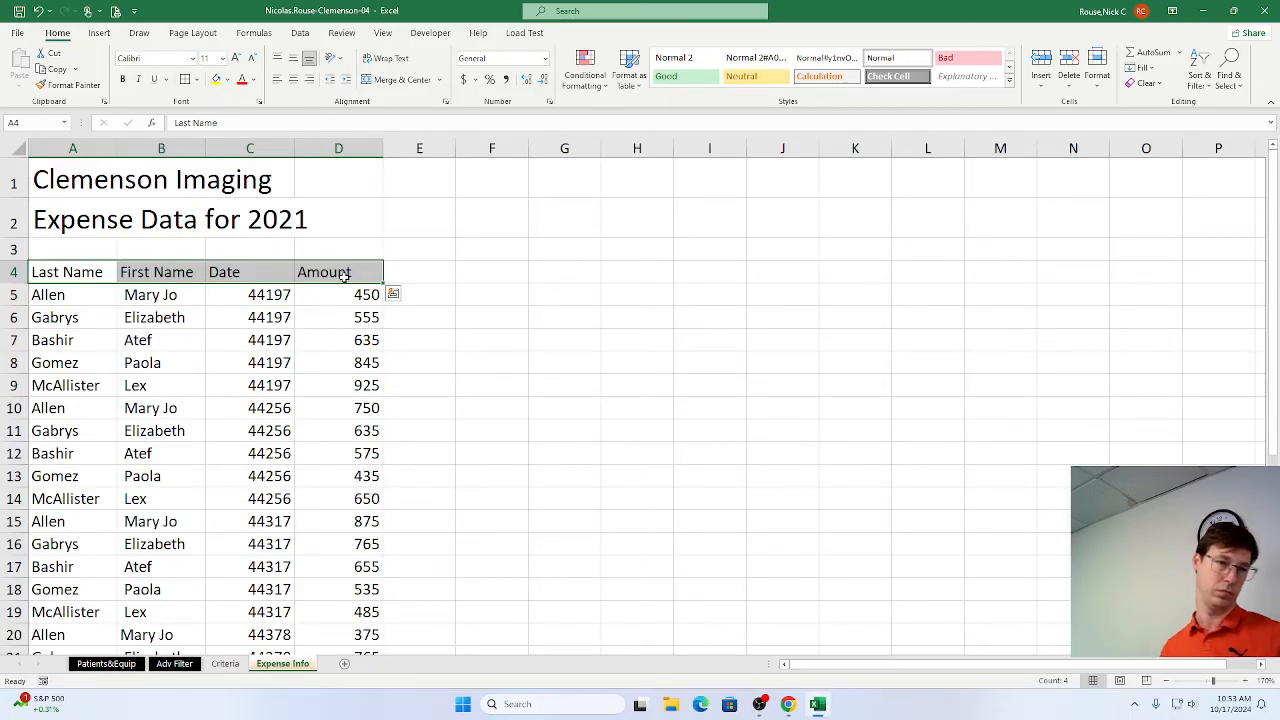
key(ctrl+b)
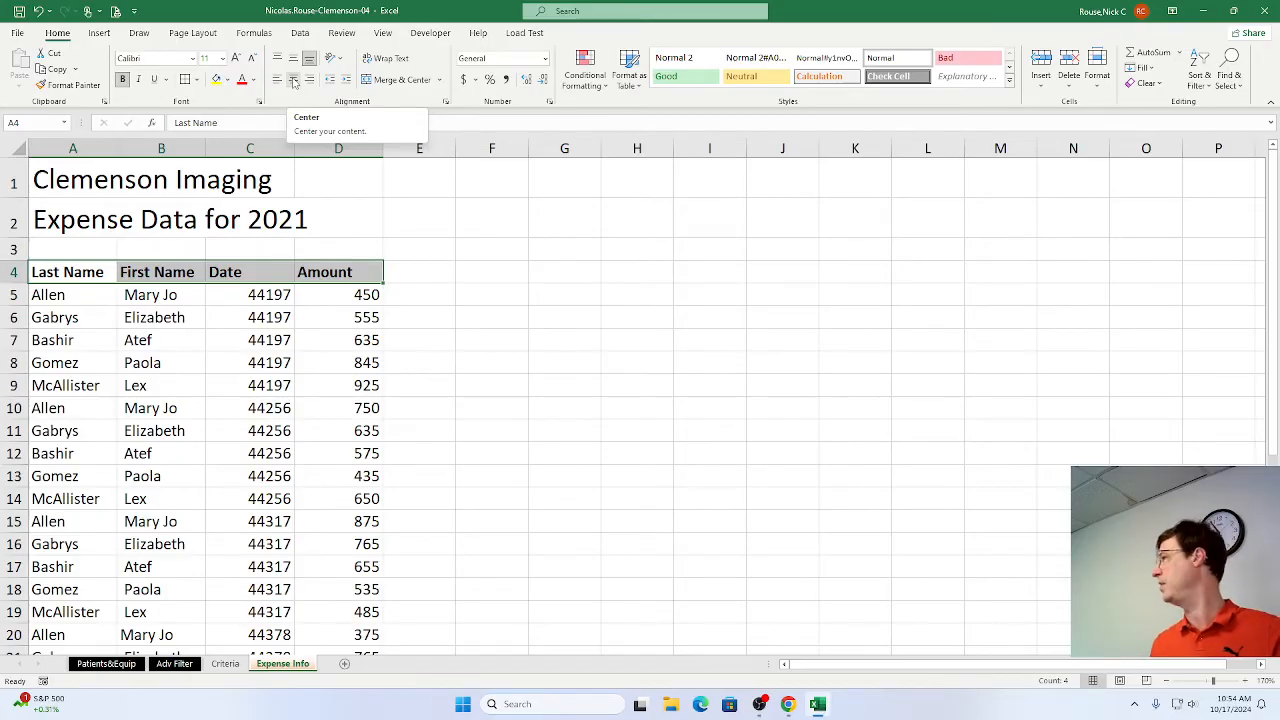
click(294, 83)
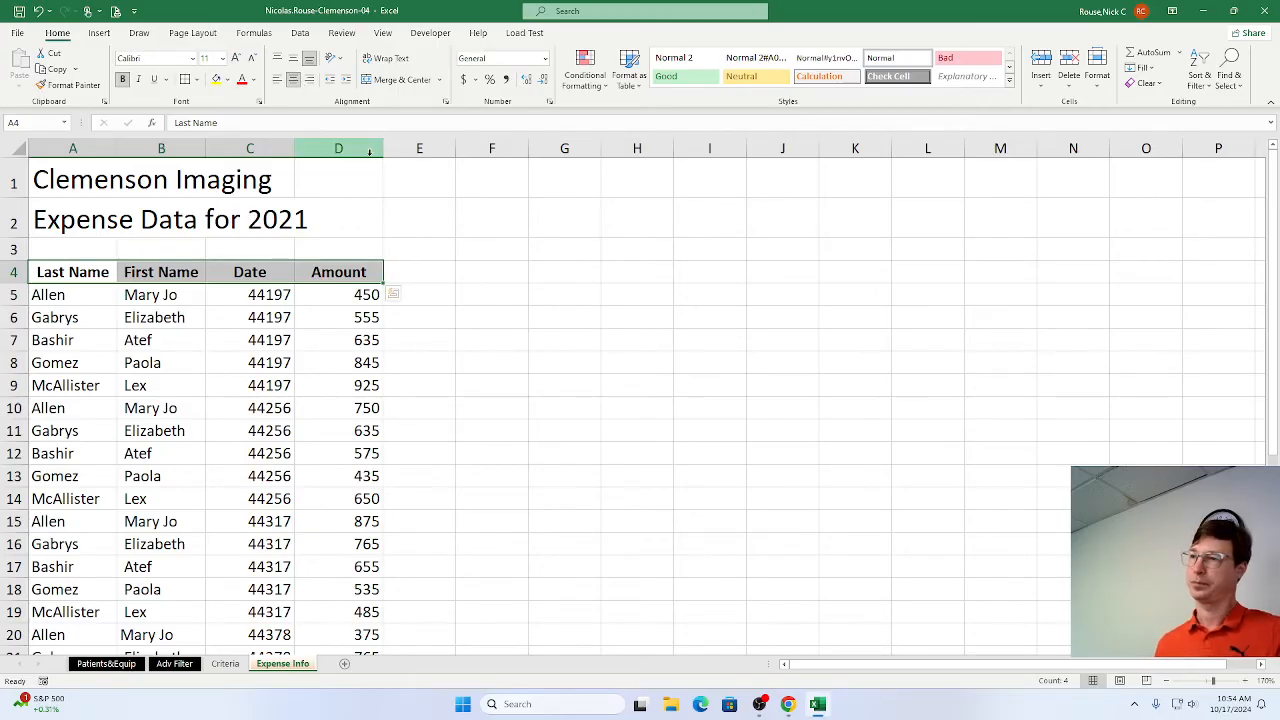
key(alt+Tab)
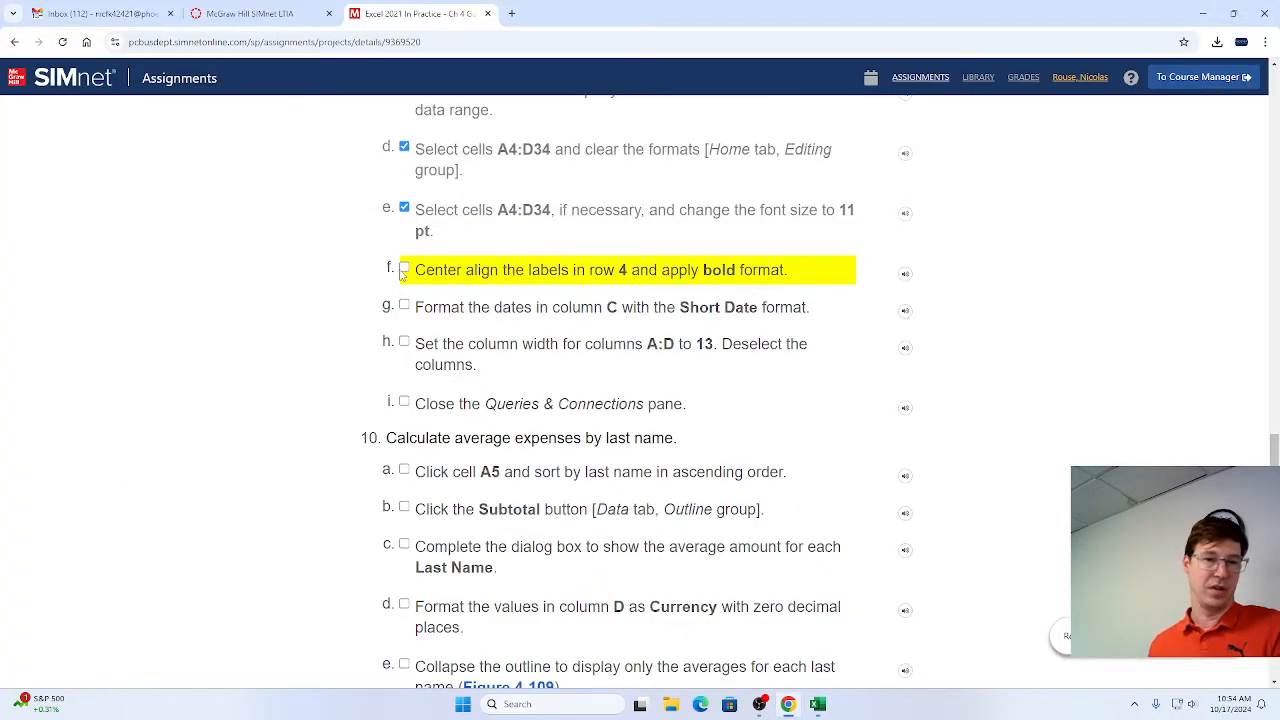
click(404, 268)
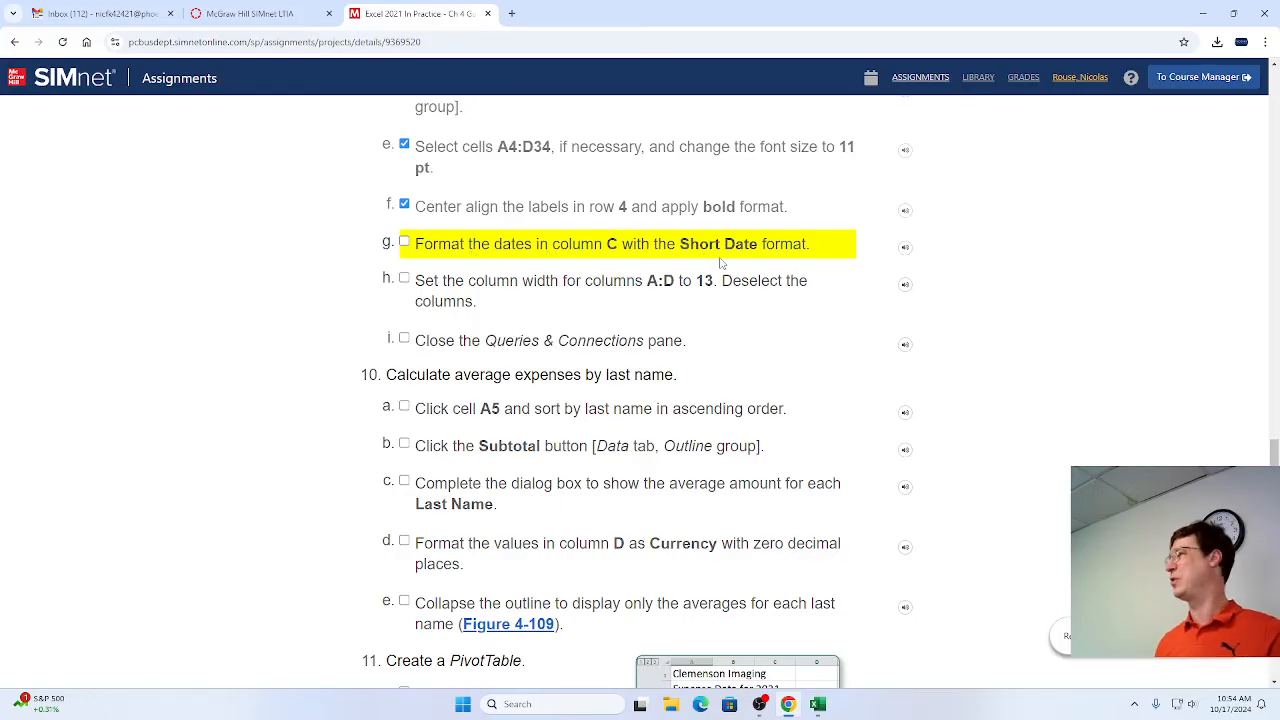
Switch to Excel and format the dates in cells C5:C34 of the Expense Info sheet as Short Date.
key(alt+Tab)
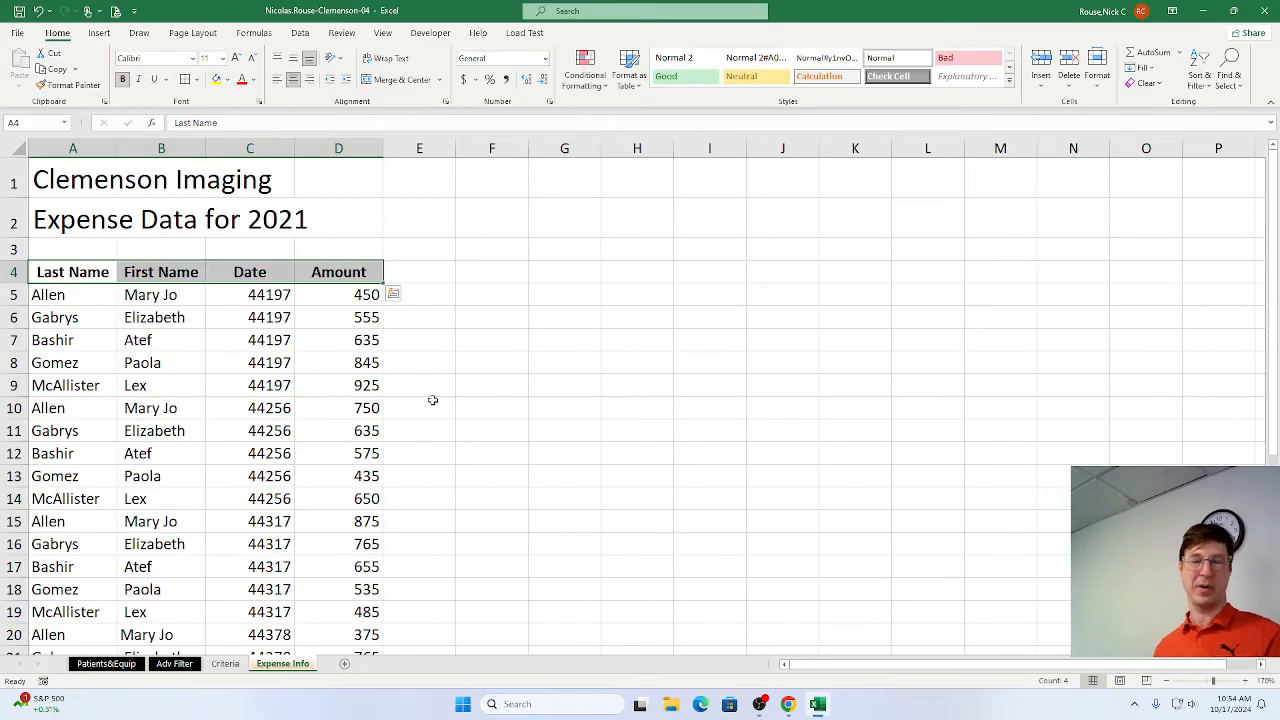
click(258, 294)
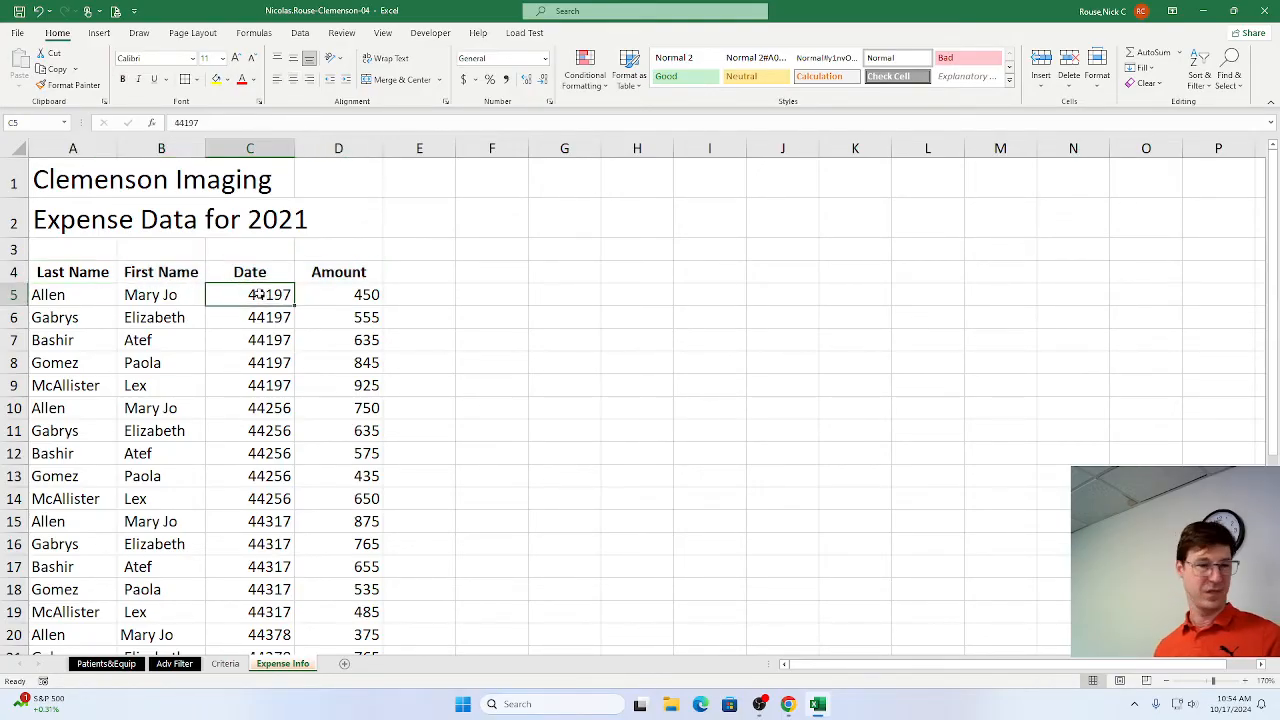
scroll(258, 294, down, 6)
scroll(254, 297, down, 2)
drag(258, 294, 250, 372)
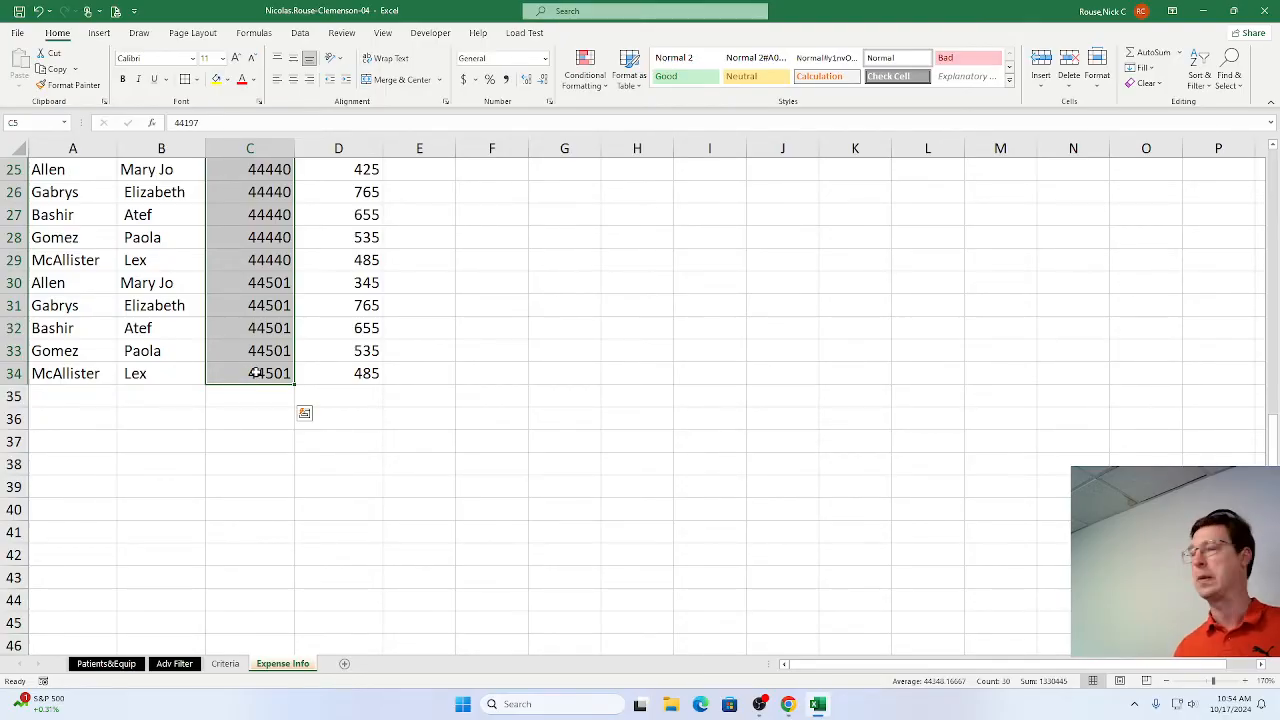
click(545, 59)
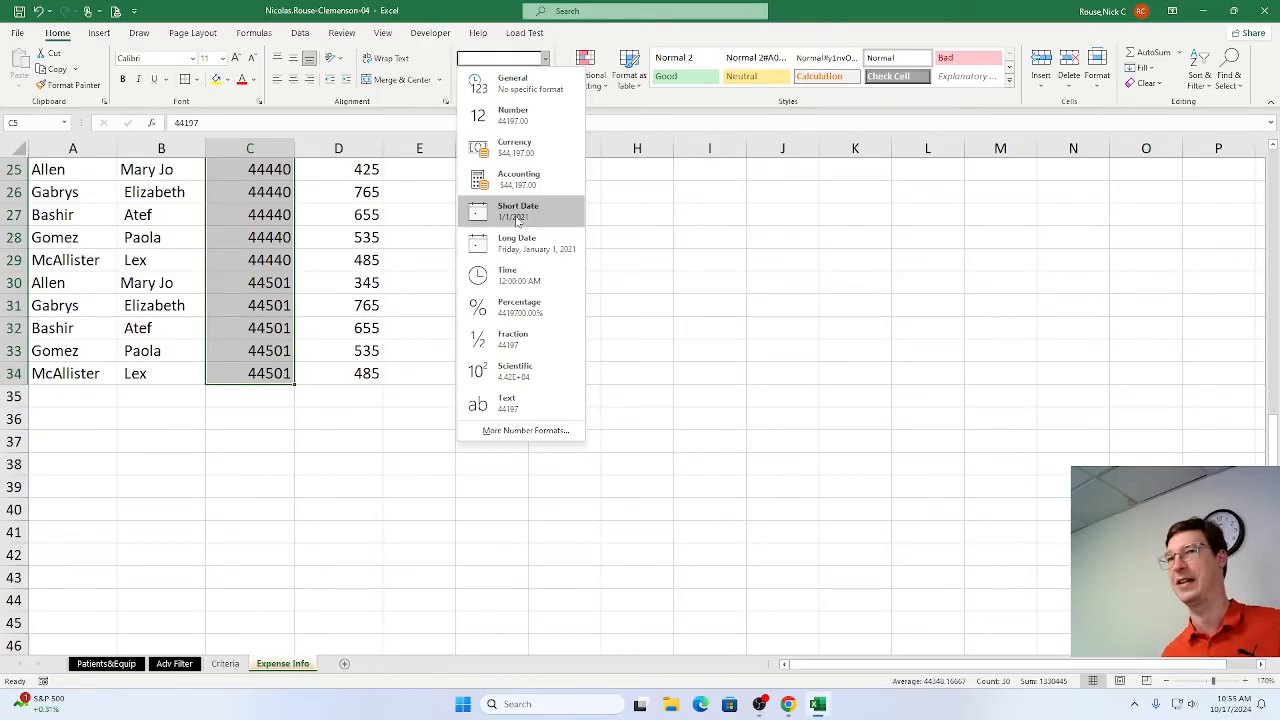
click(518, 215)
scroll(536, 443, up, 1)
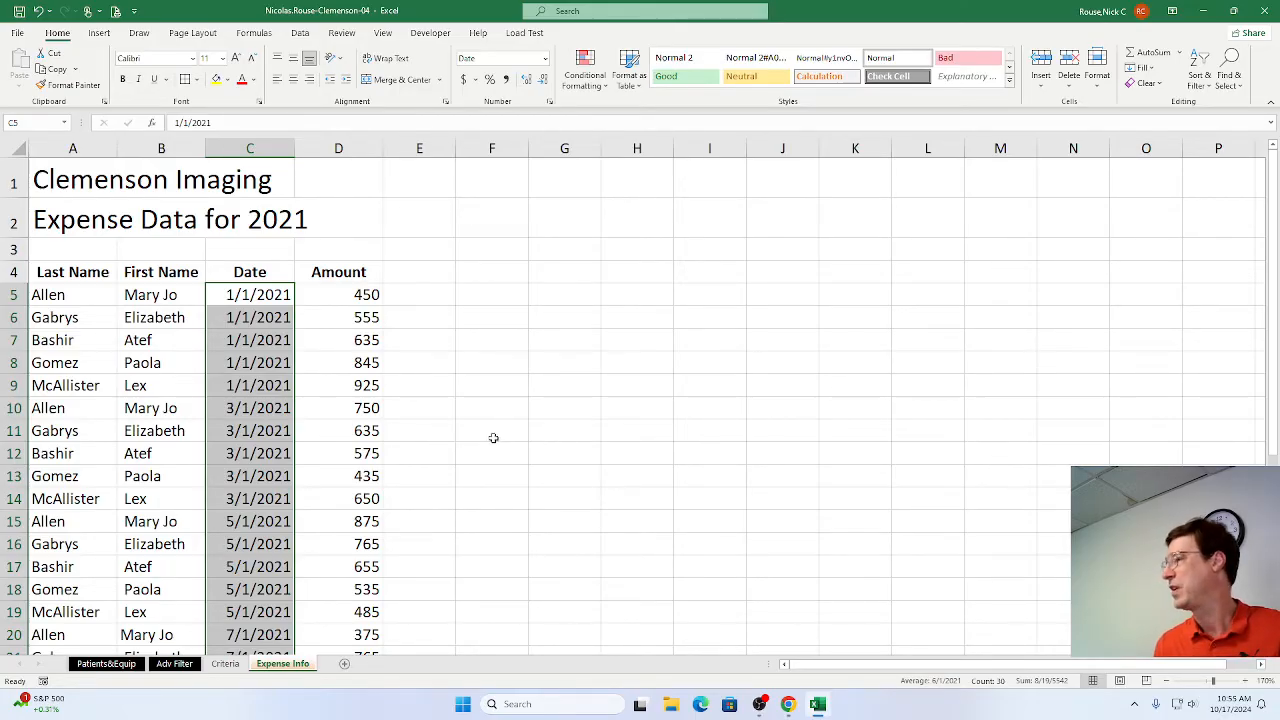
Switch to Chrome and mark steps 9g and 9i as complete in the SIMnet instructions.
key(alt+Tab)
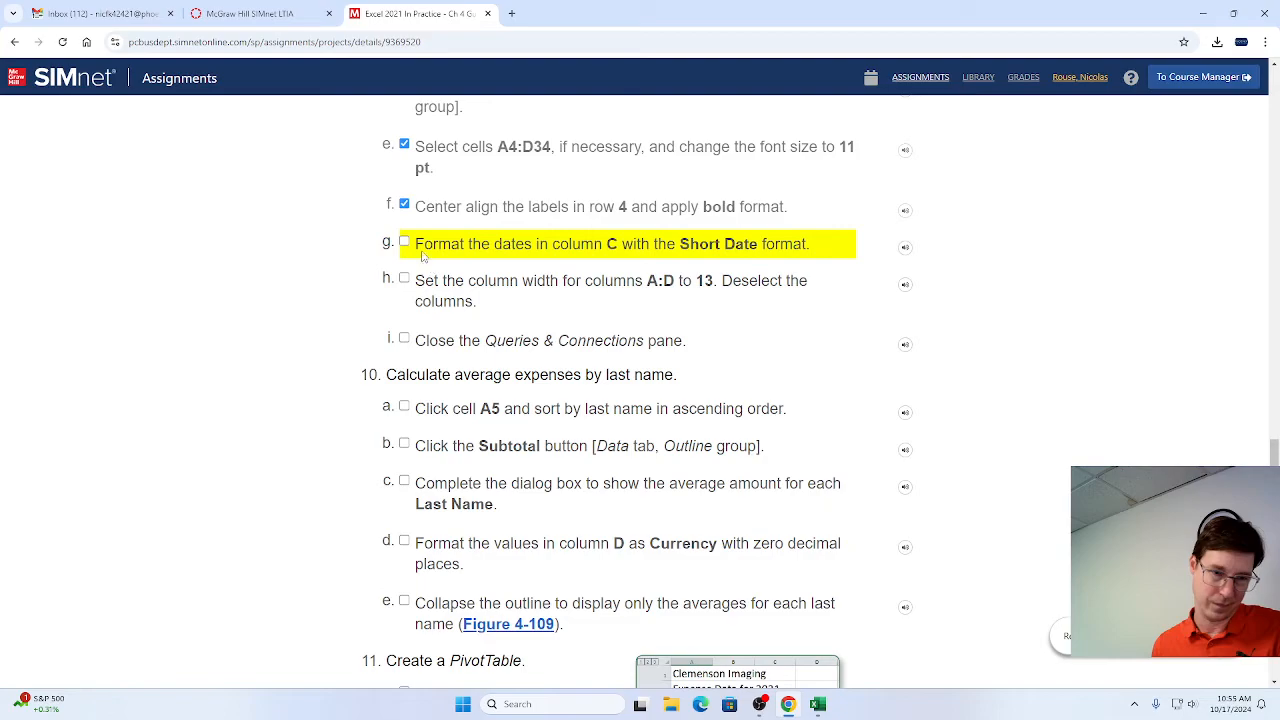
click(404, 244)
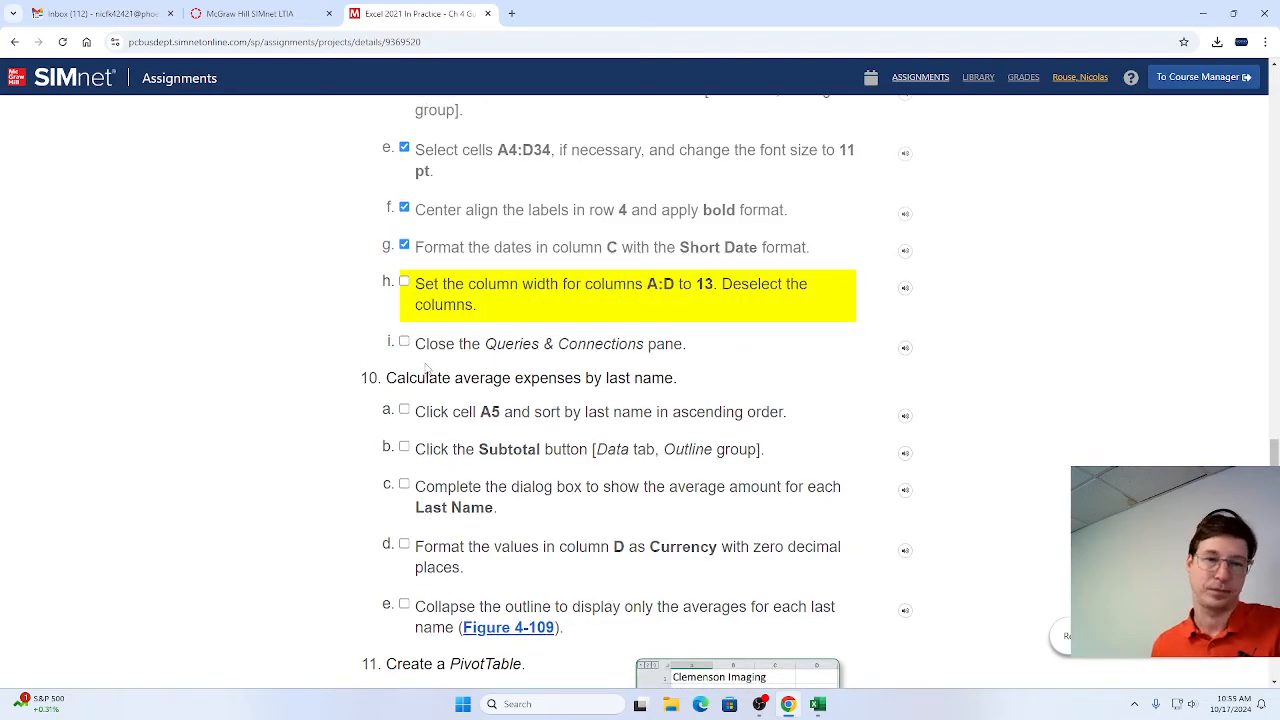
click(404, 343)
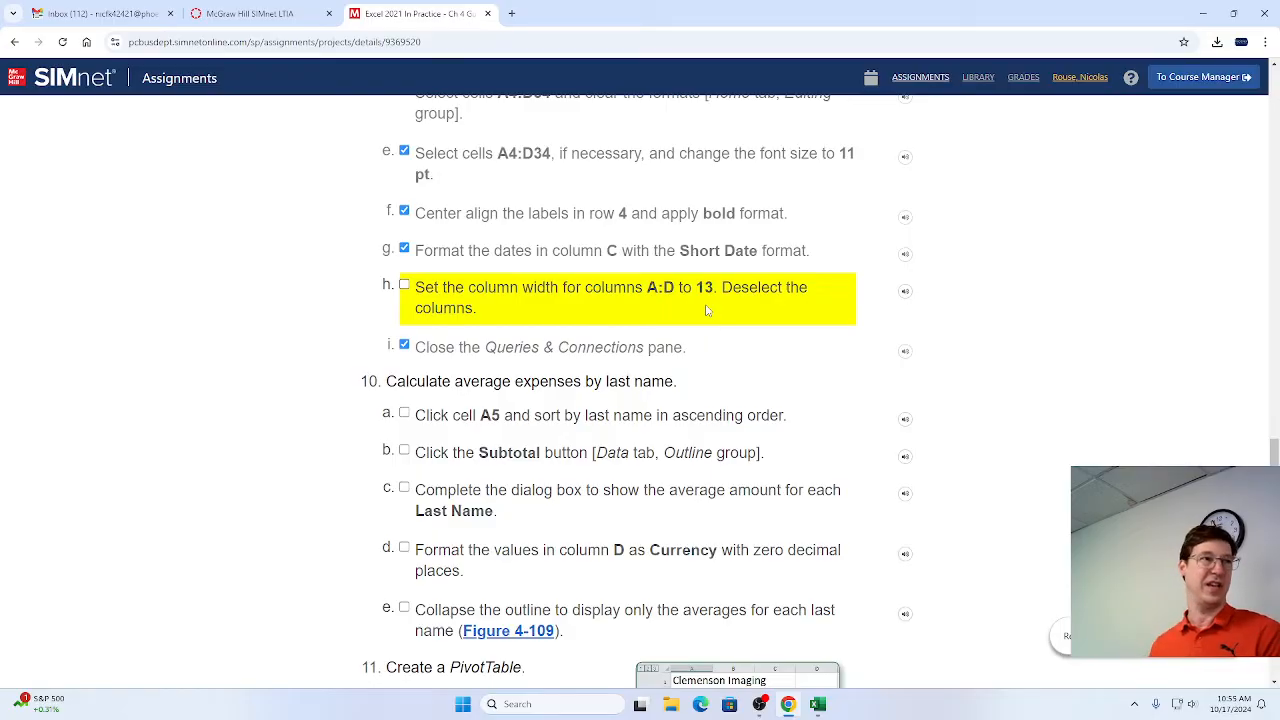
Switch to Excel and set the width of columns A:D on the Expense Info sheet to 13.
key(alt+Tab)
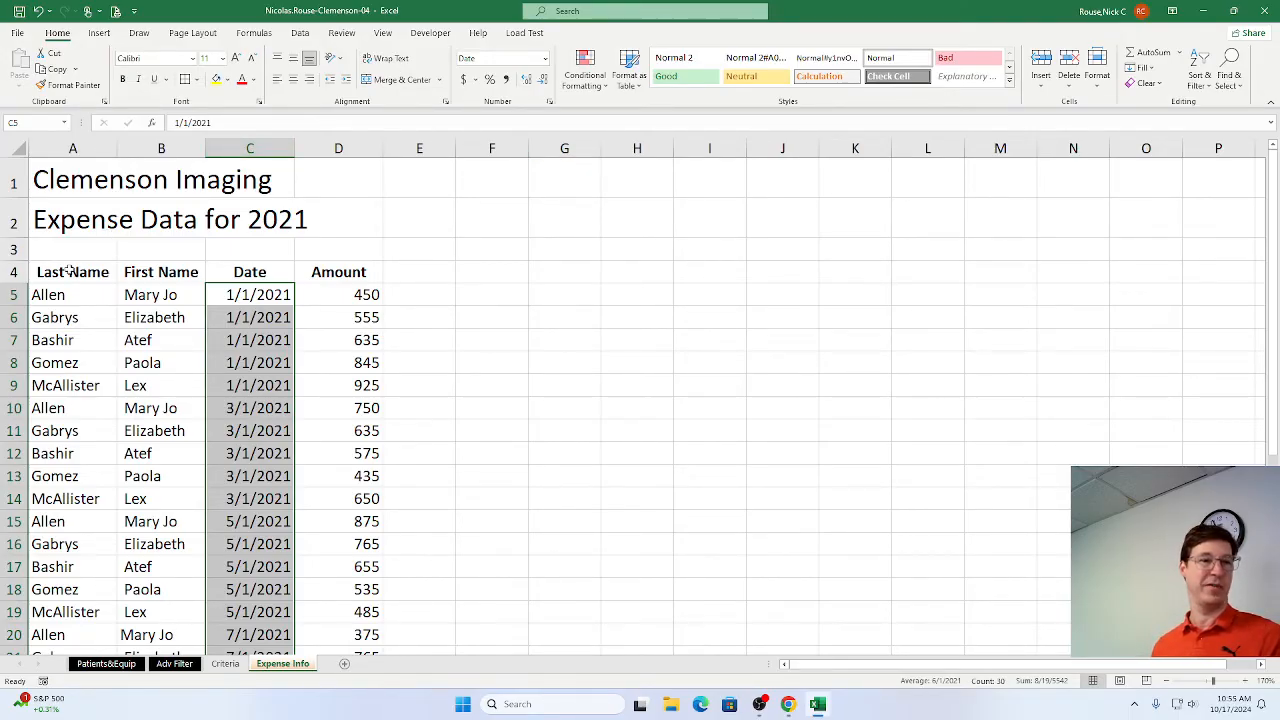
drag(68, 268, 361, 266)
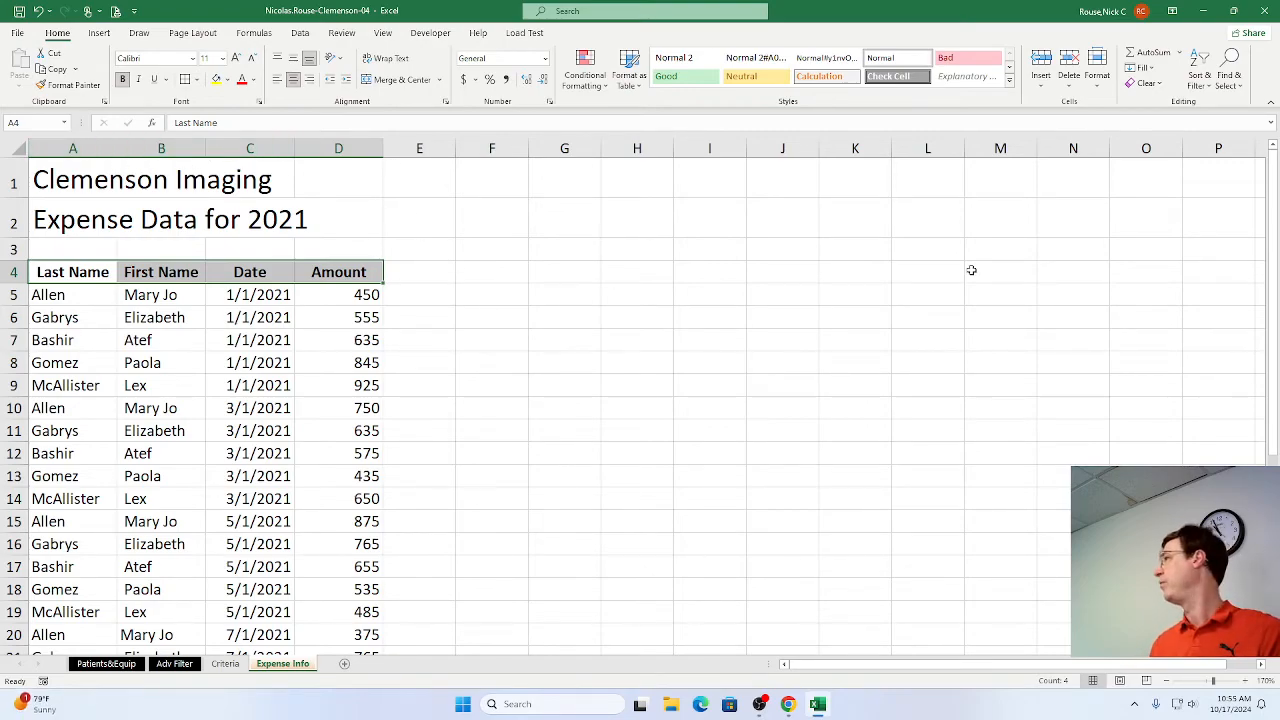
click(1098, 80)
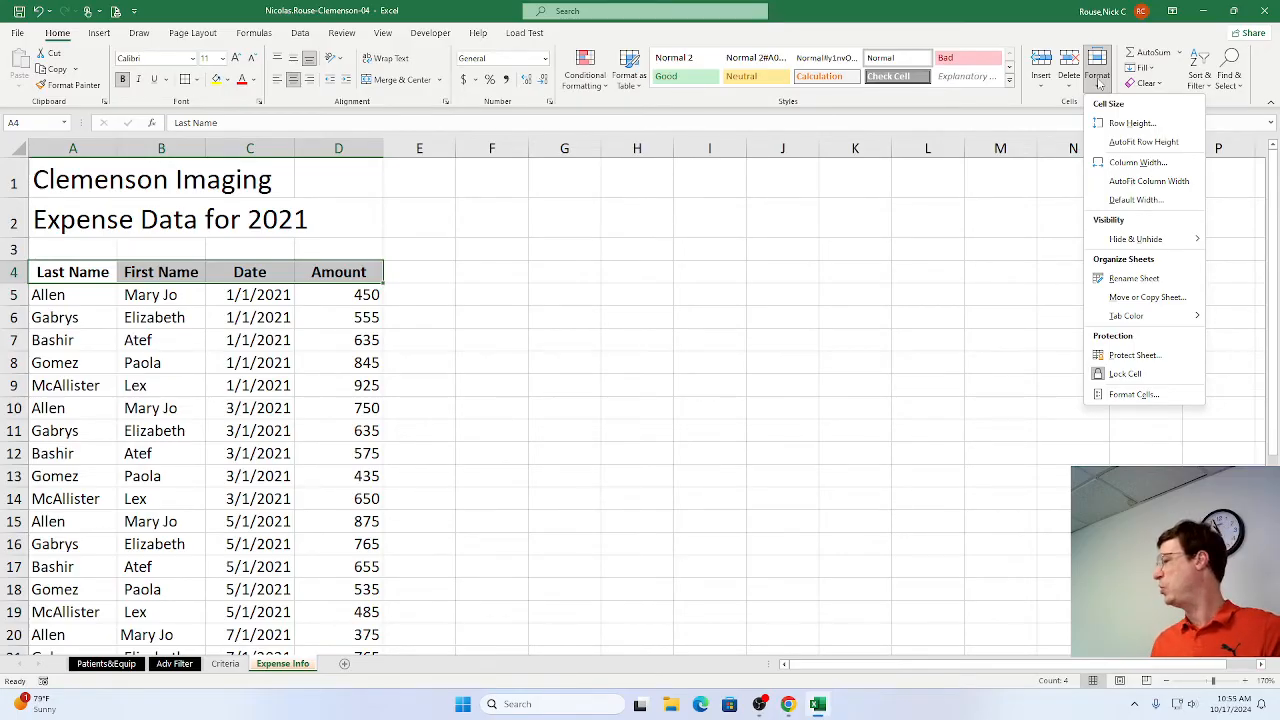
click(1122, 163)
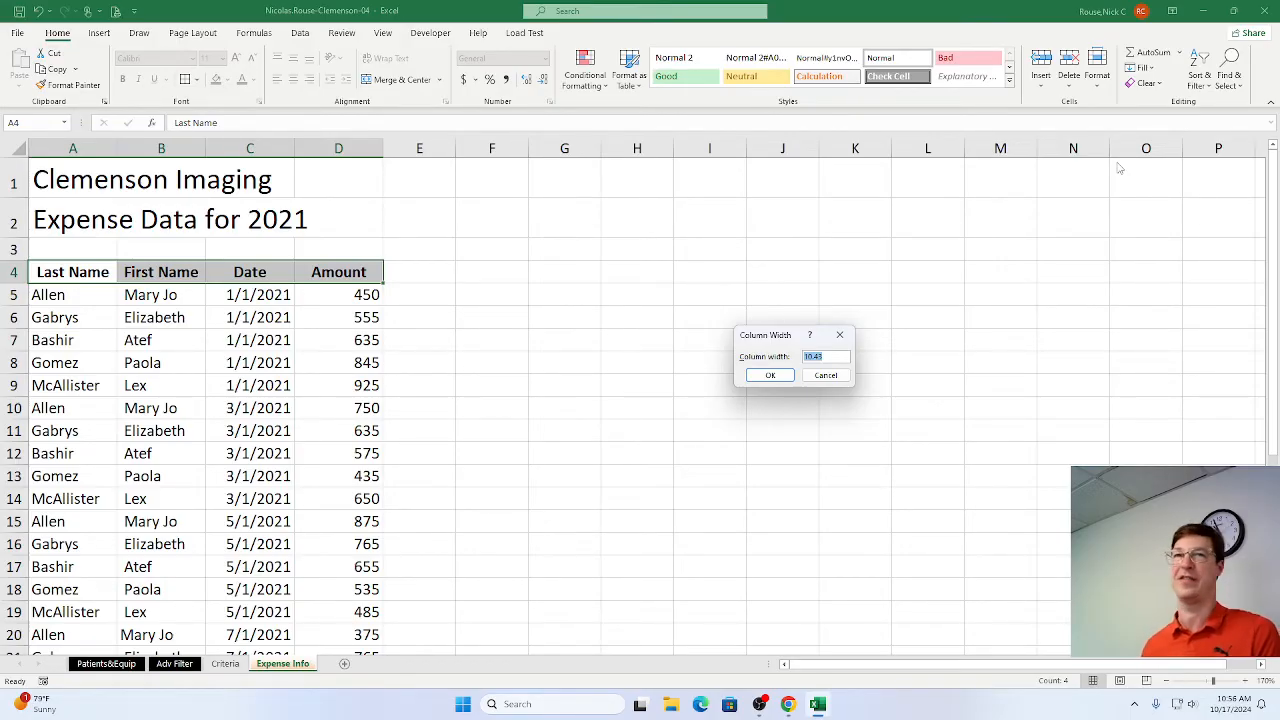
text(15)
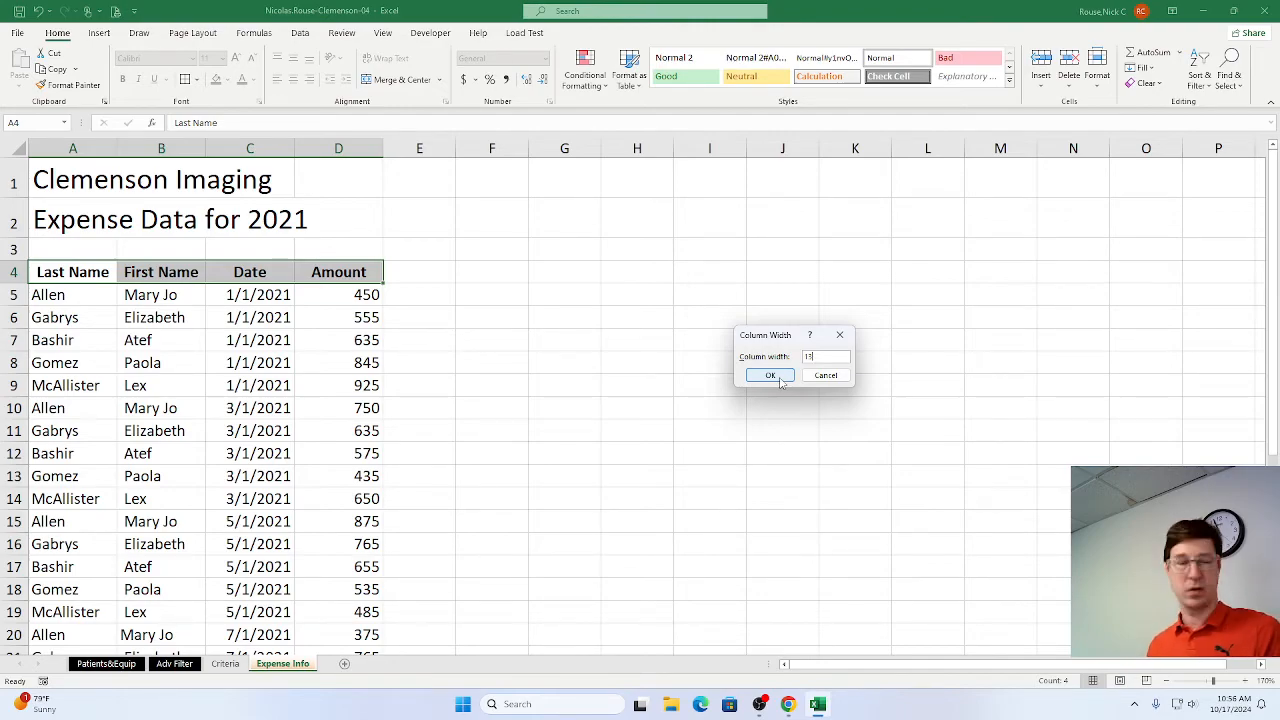
click(770, 375)
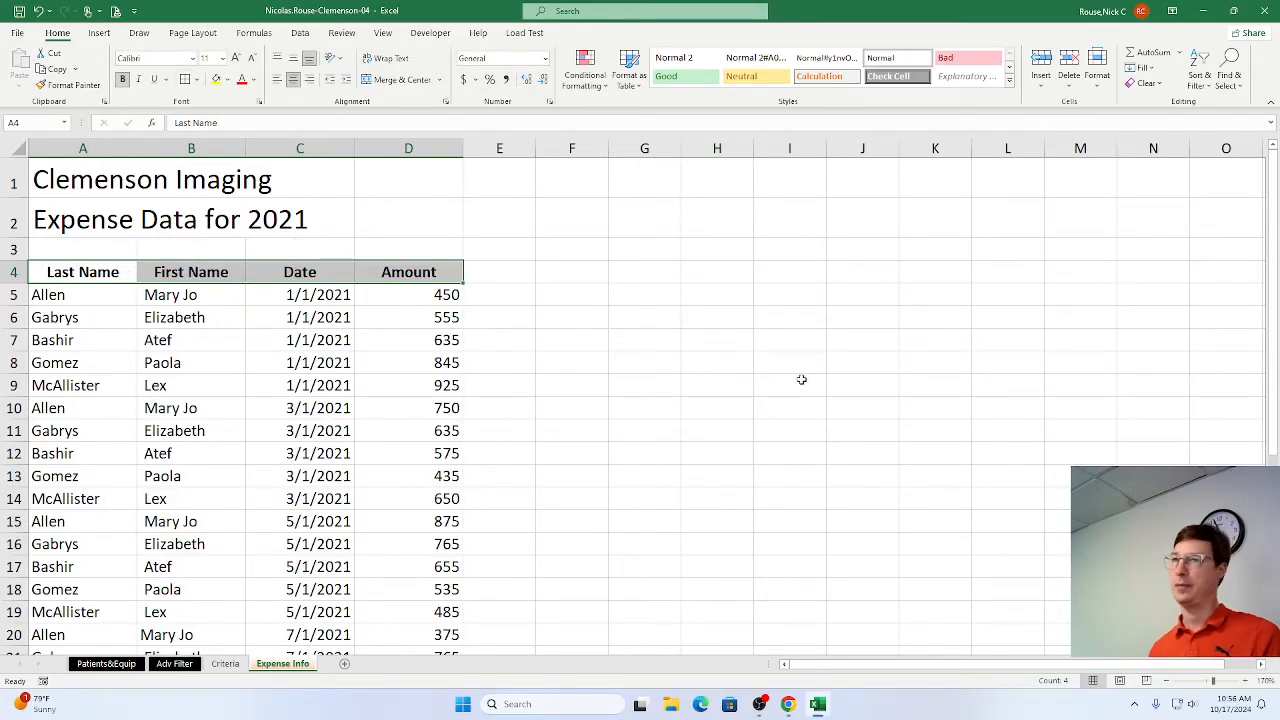
Switch to Chrome, mark step 9h as complete, and look over the instructions for steps 10 to 13.
key(alt+Tab)
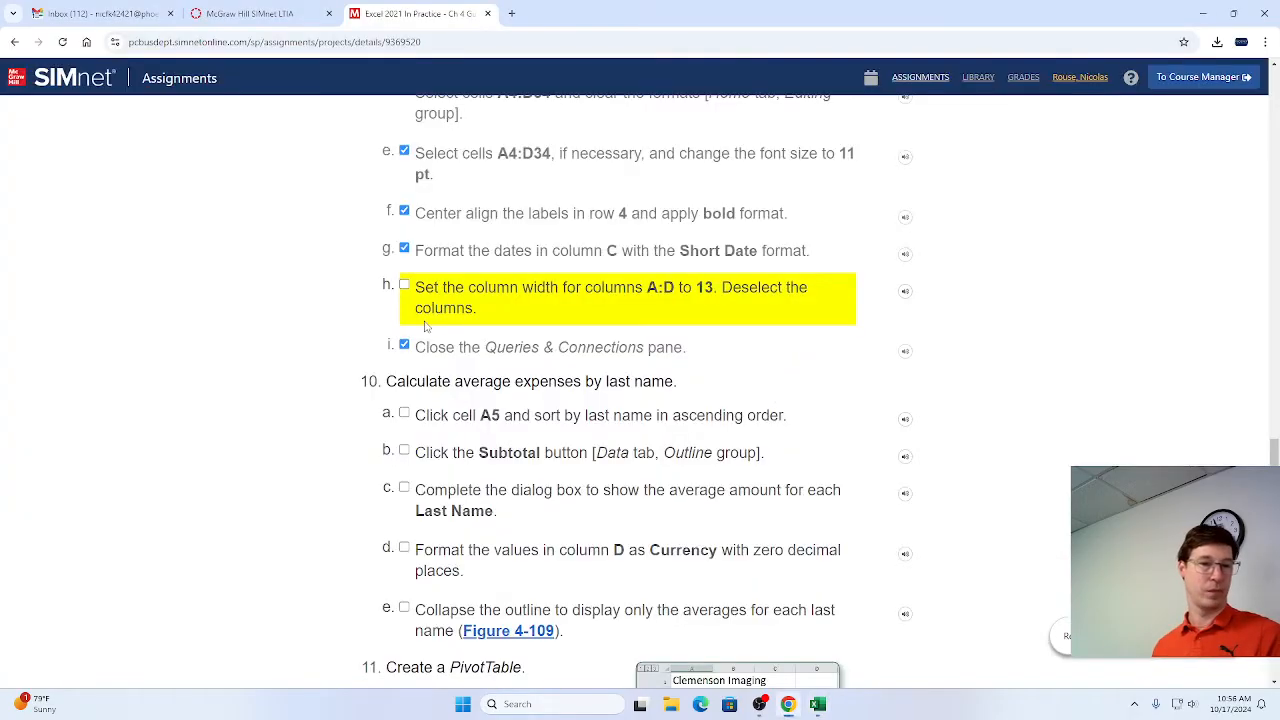
scroll(490, 360, down, 2)
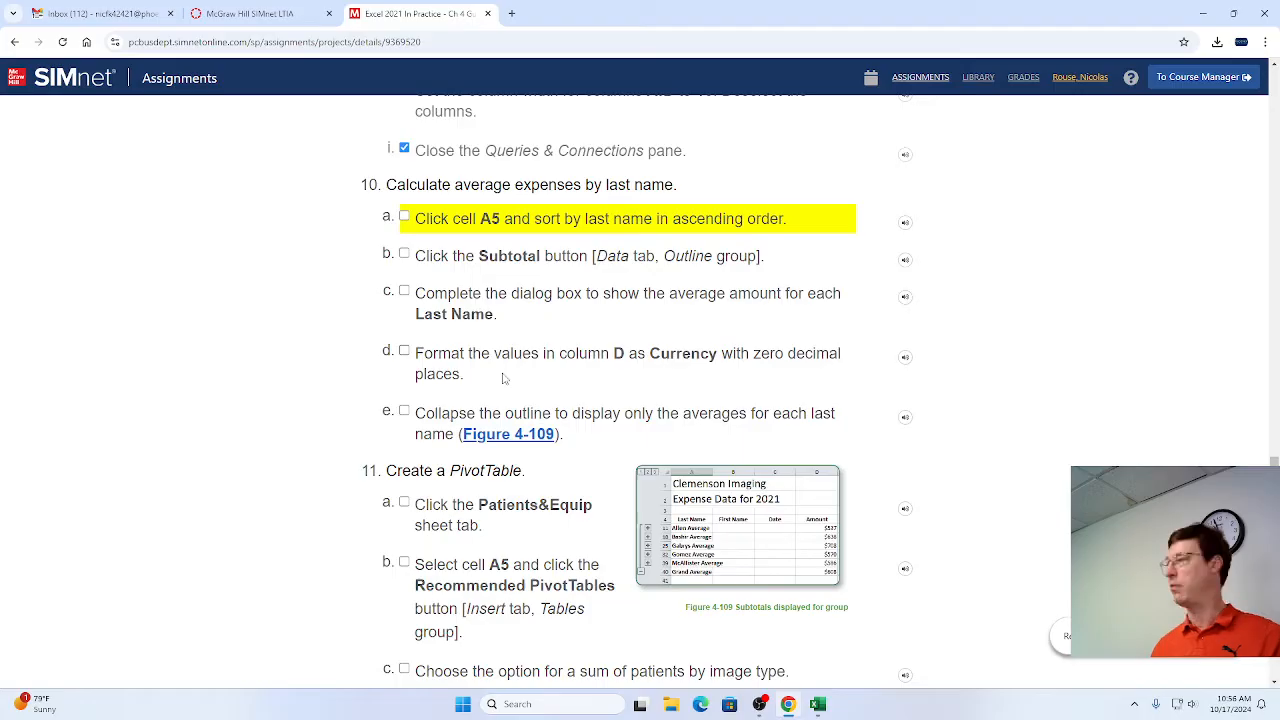
scroll(512, 379, down, 5)
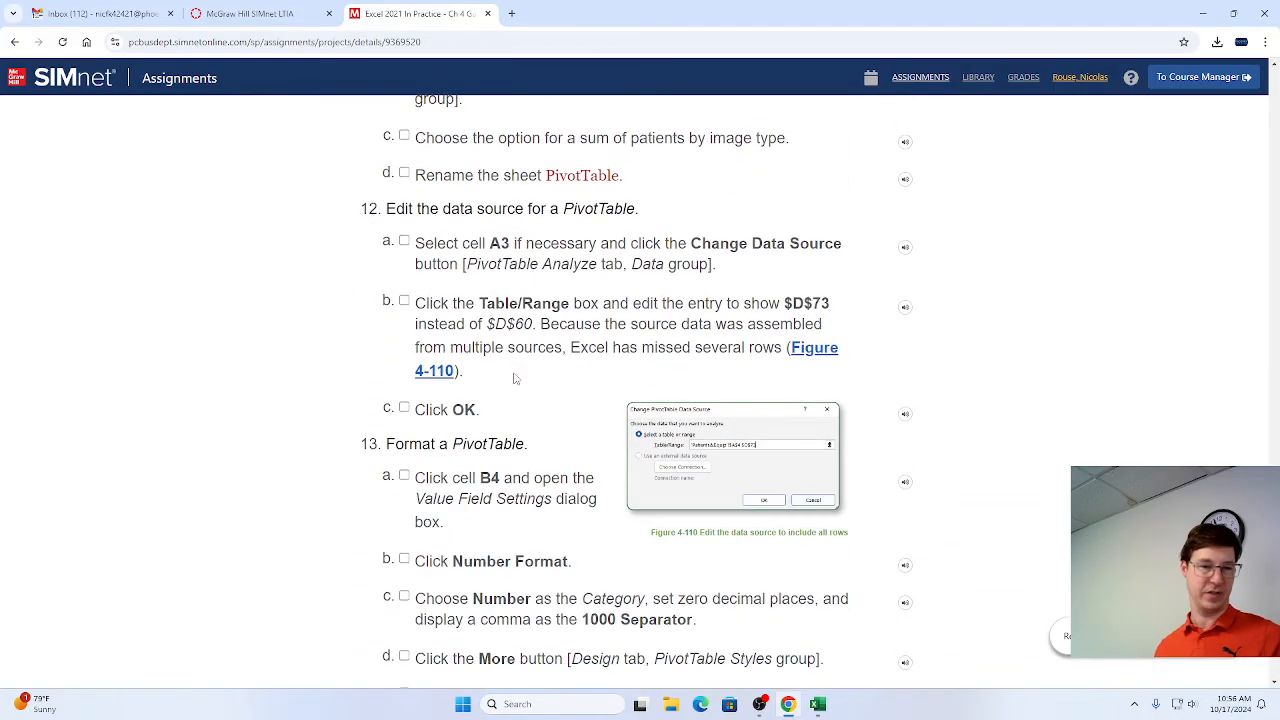
scroll(516, 380, up, 5)
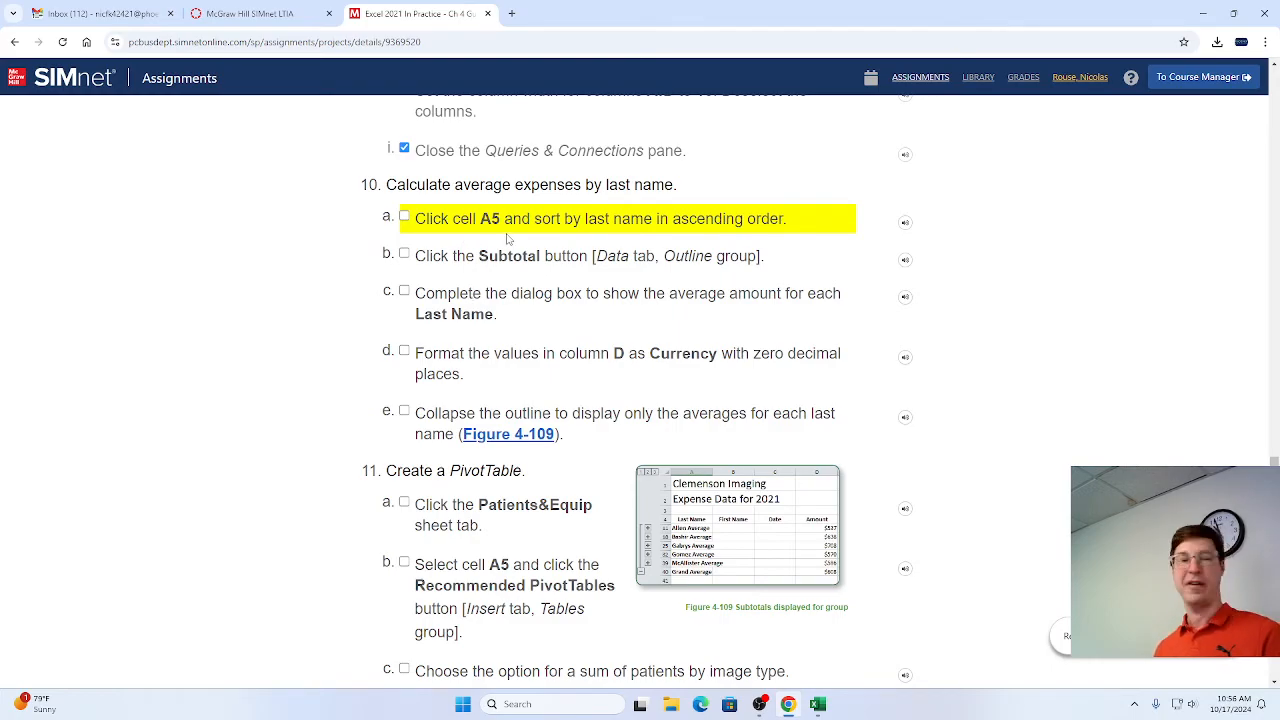
Switch to Excel, sort the expense data by last name in ascending order from cell A5, and mark step 10a as complete in Chrome.
key(alt+Tab)
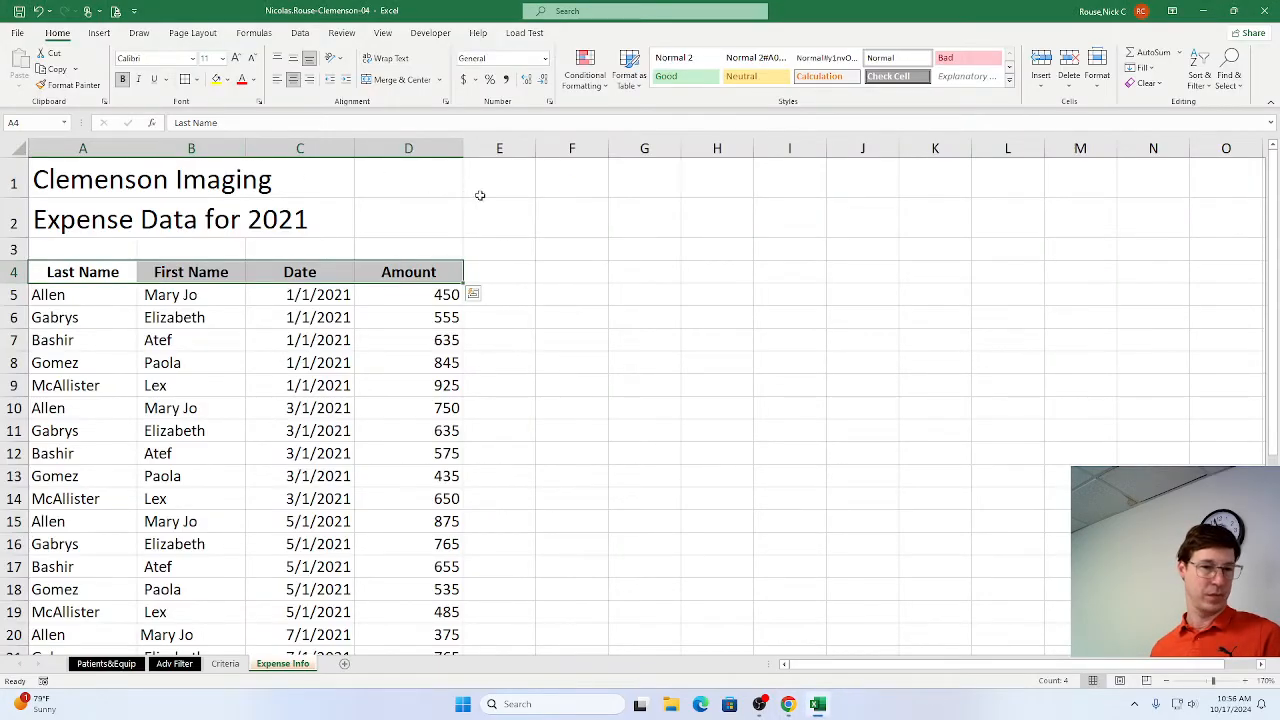
click(108, 288)
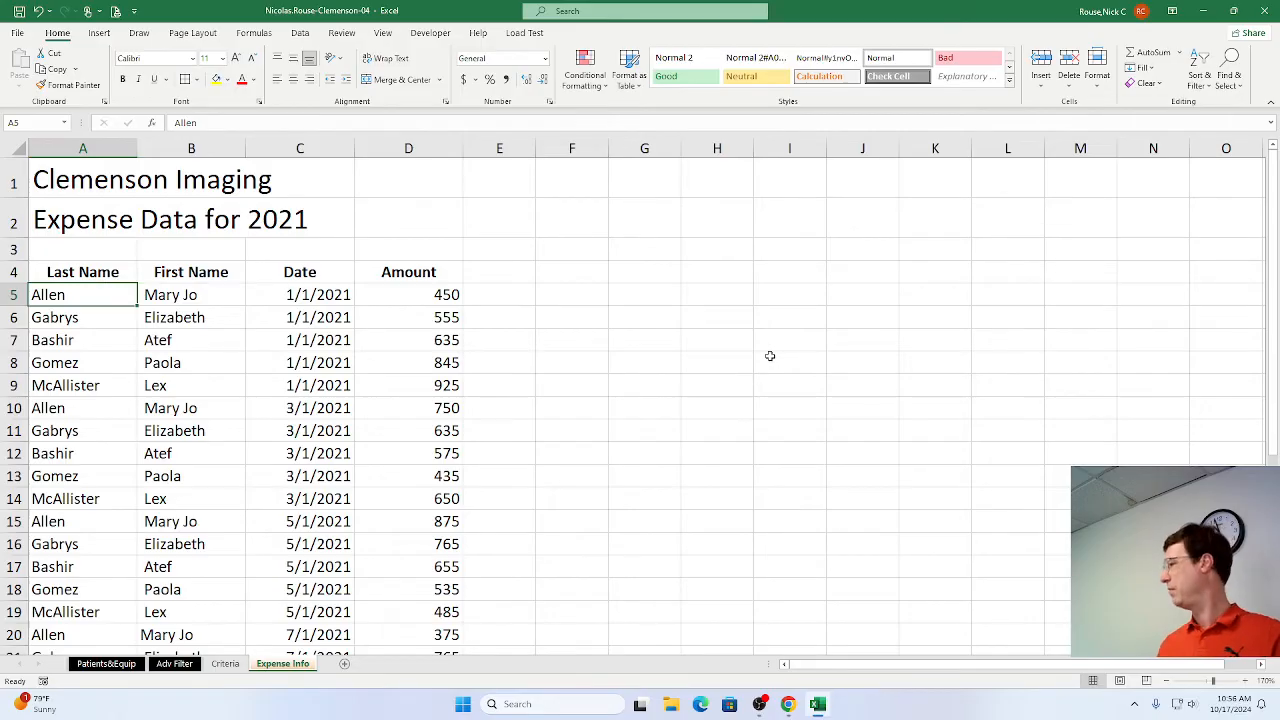
key(alt+Tab)
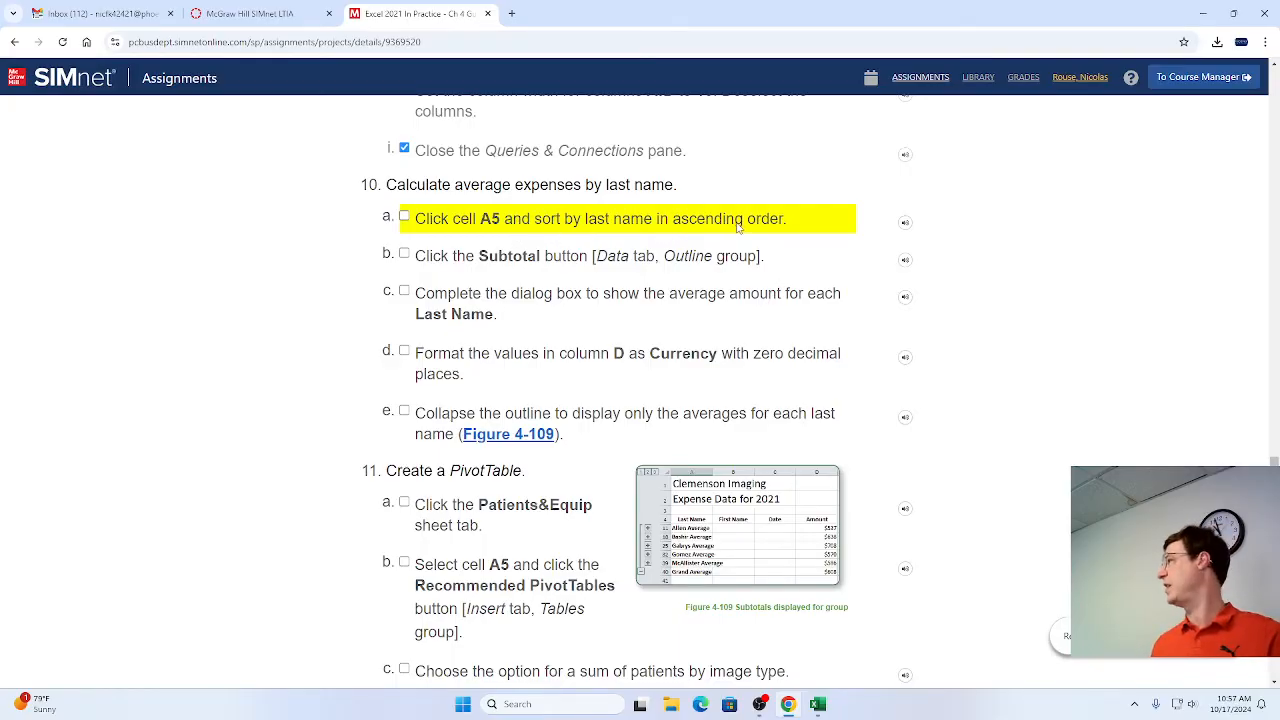
key(alt+Tab)
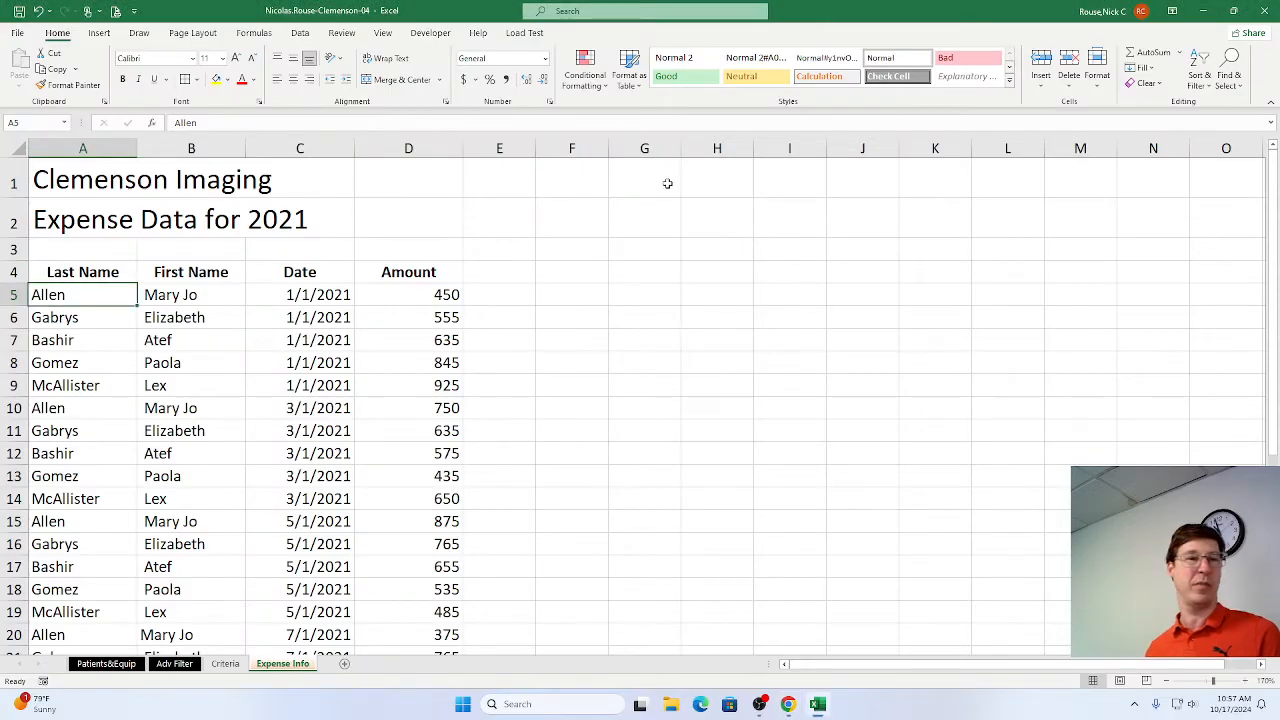
click(300, 33)
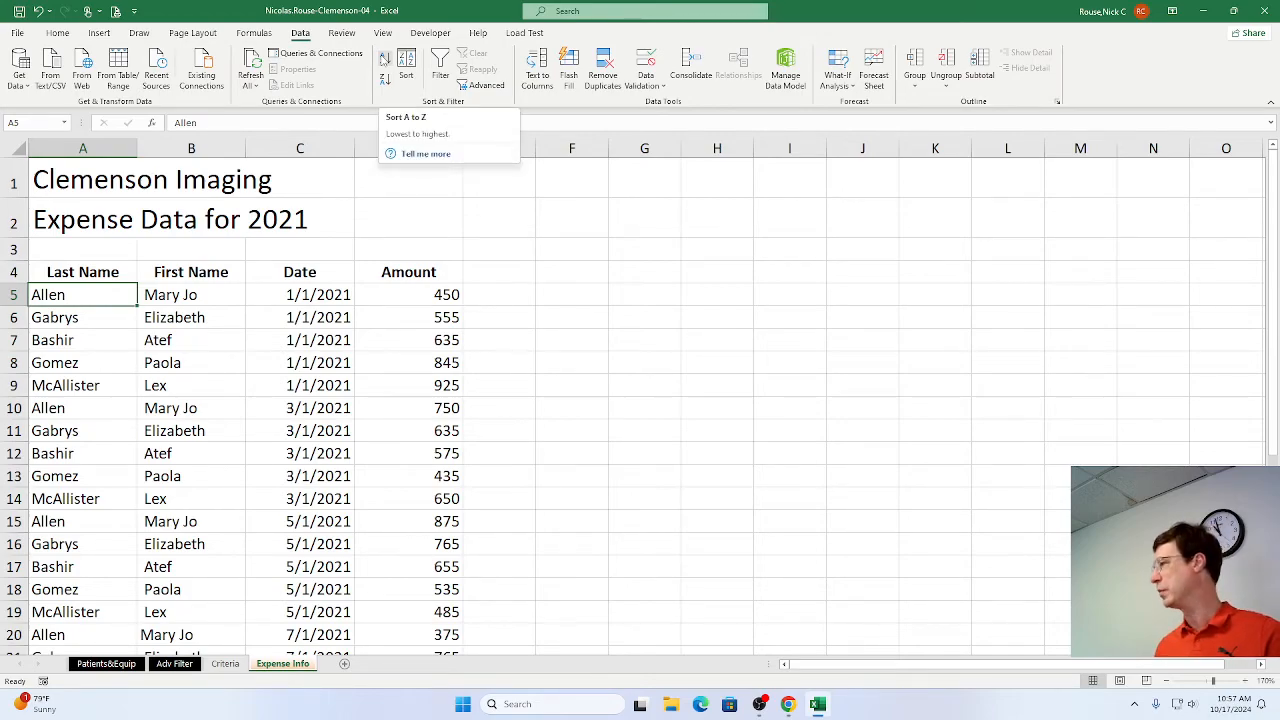
click(384, 59)
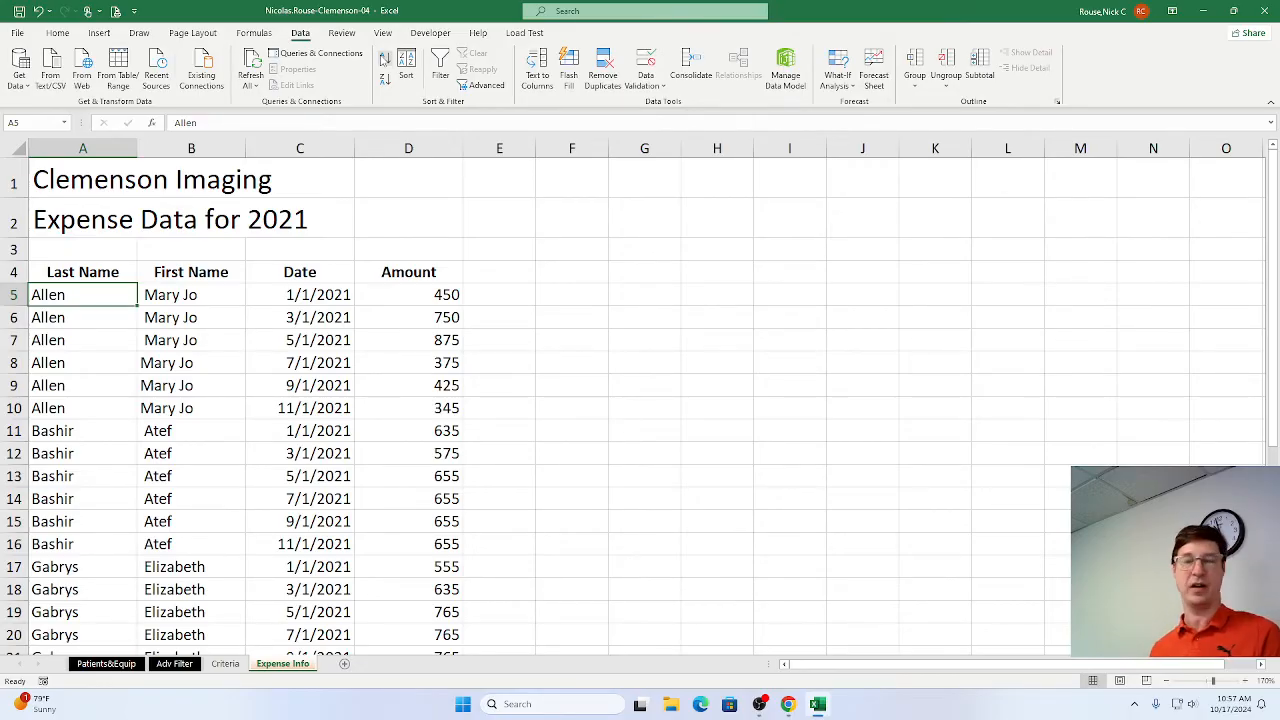
key(alt+Tab)
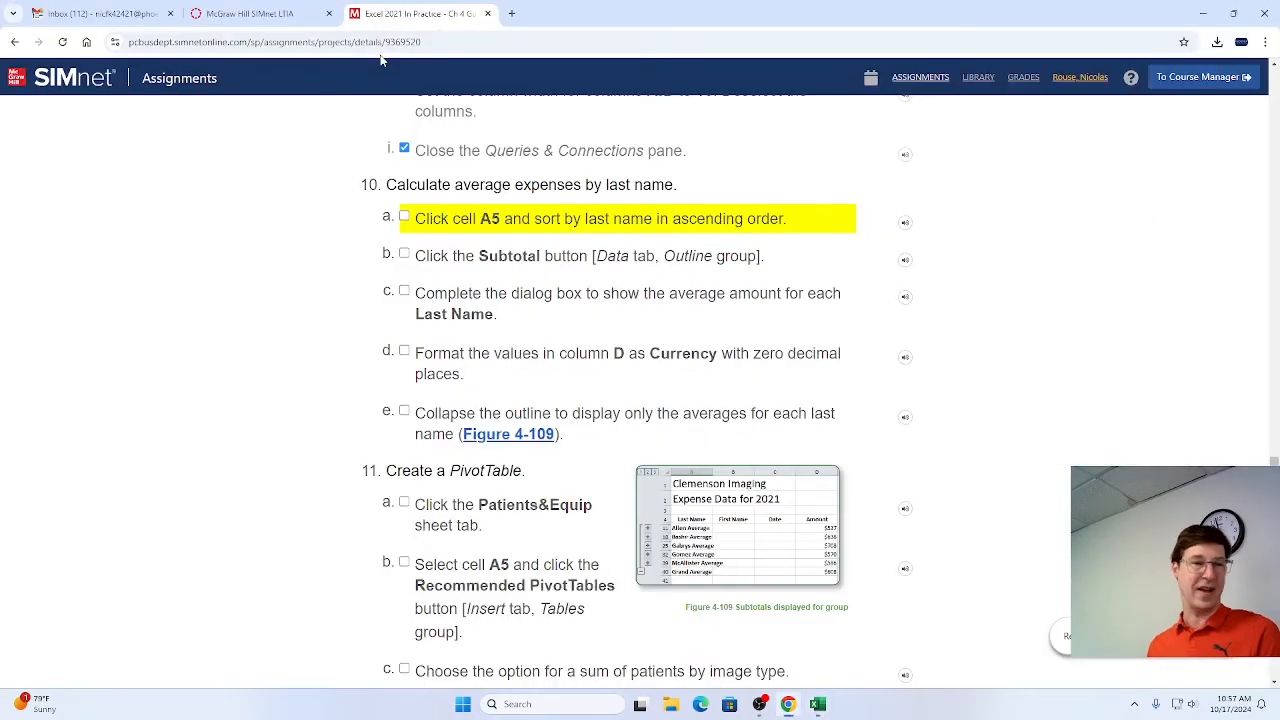
click(405, 218)
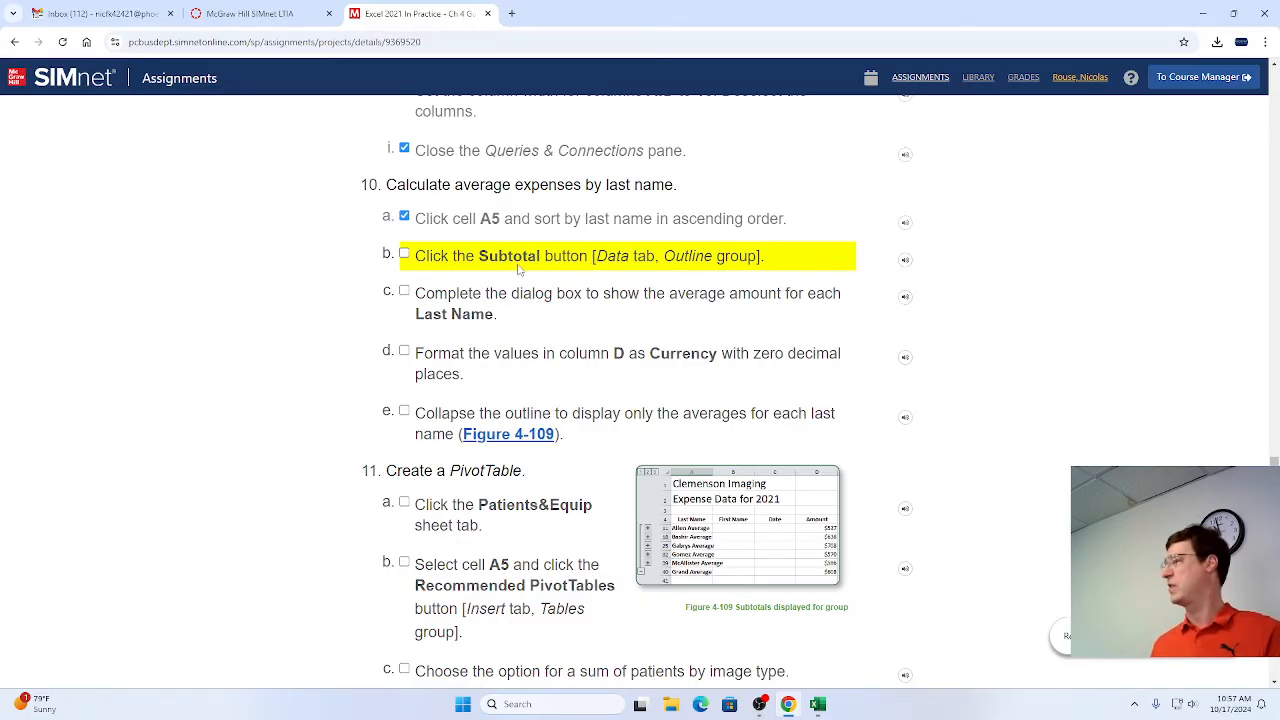
Switch to Excel, open the Subtotal settings for the expense data, and mark step 10b as complete in the SIMnet instructions in Chrome.
key(alt+Tab)
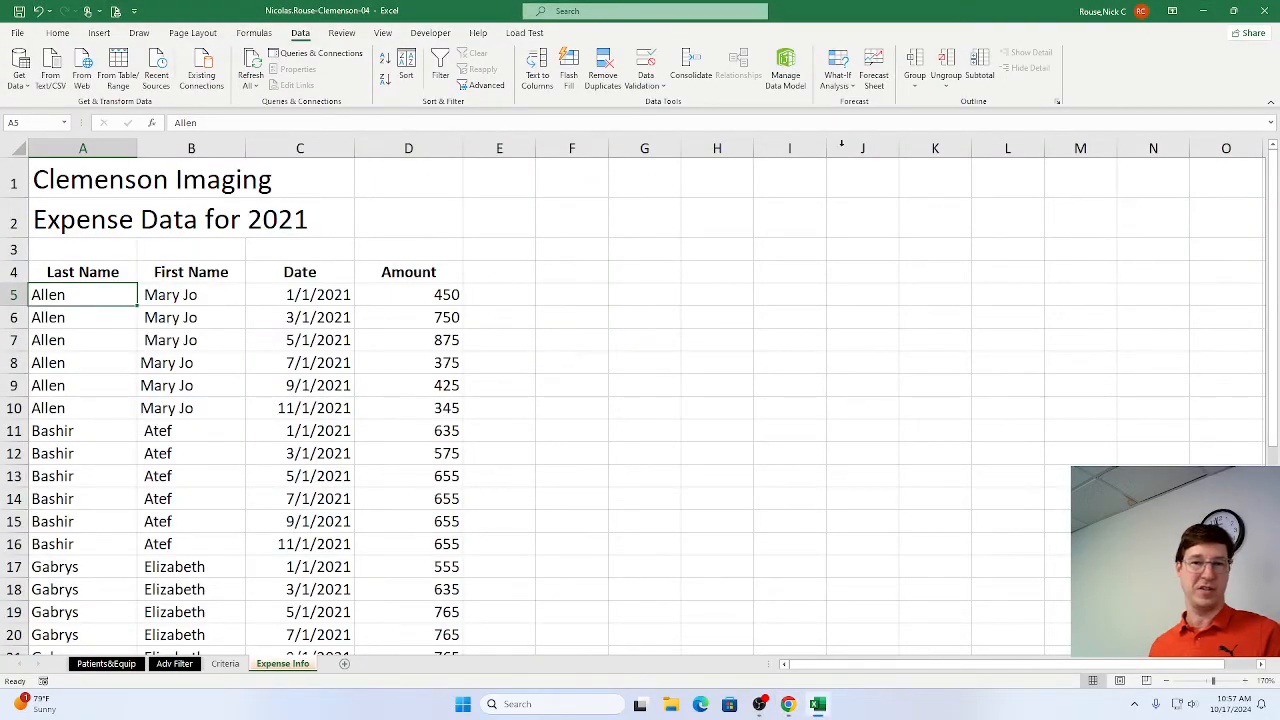
click(981, 80)
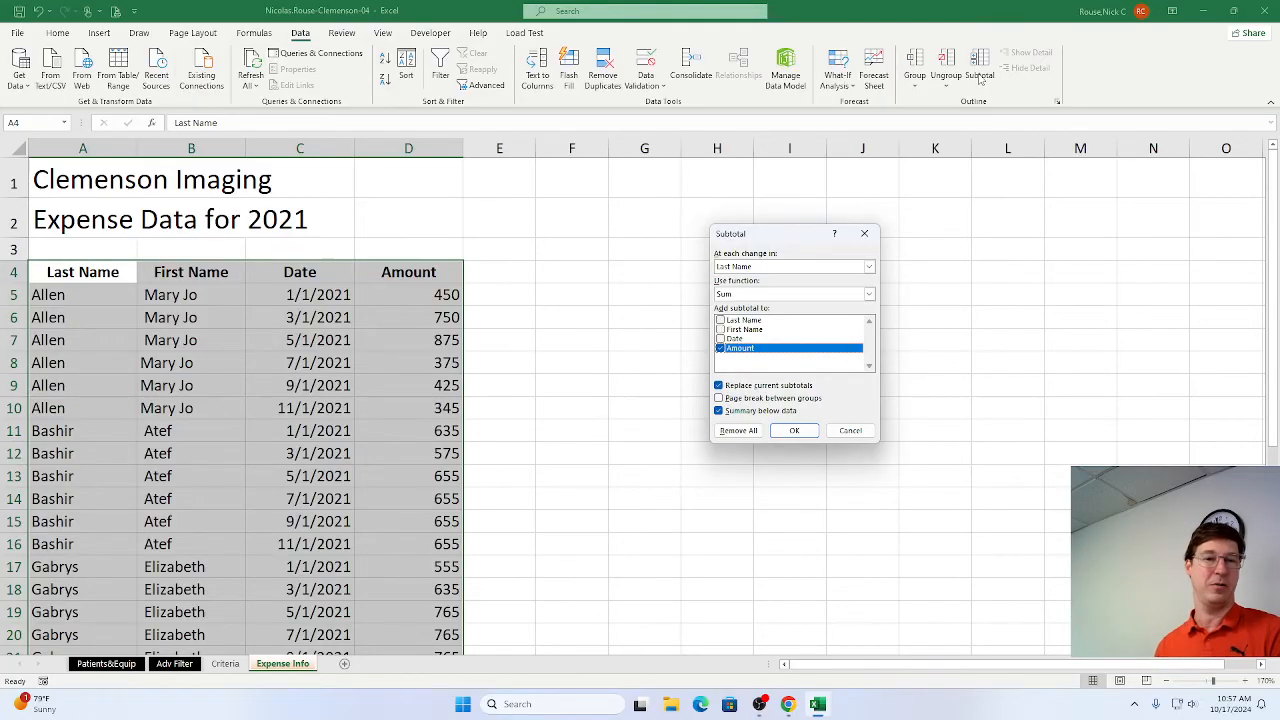
key(alt+Tab)
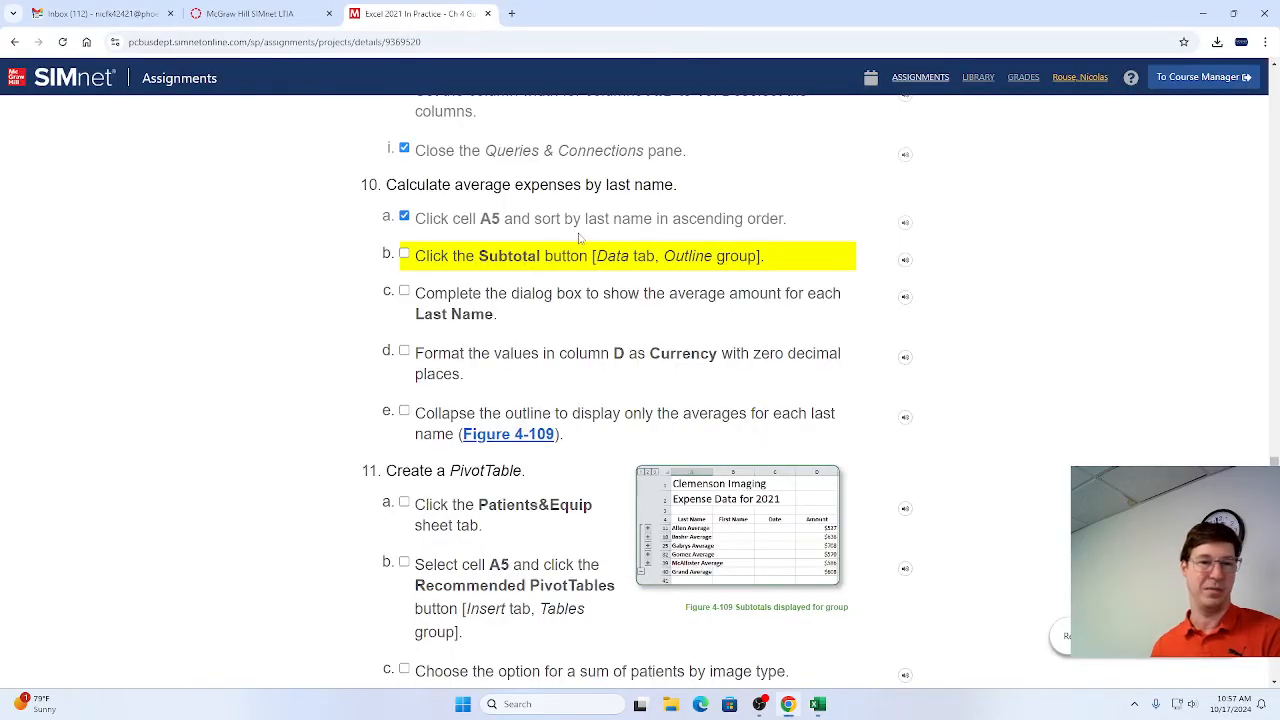
click(404, 255)
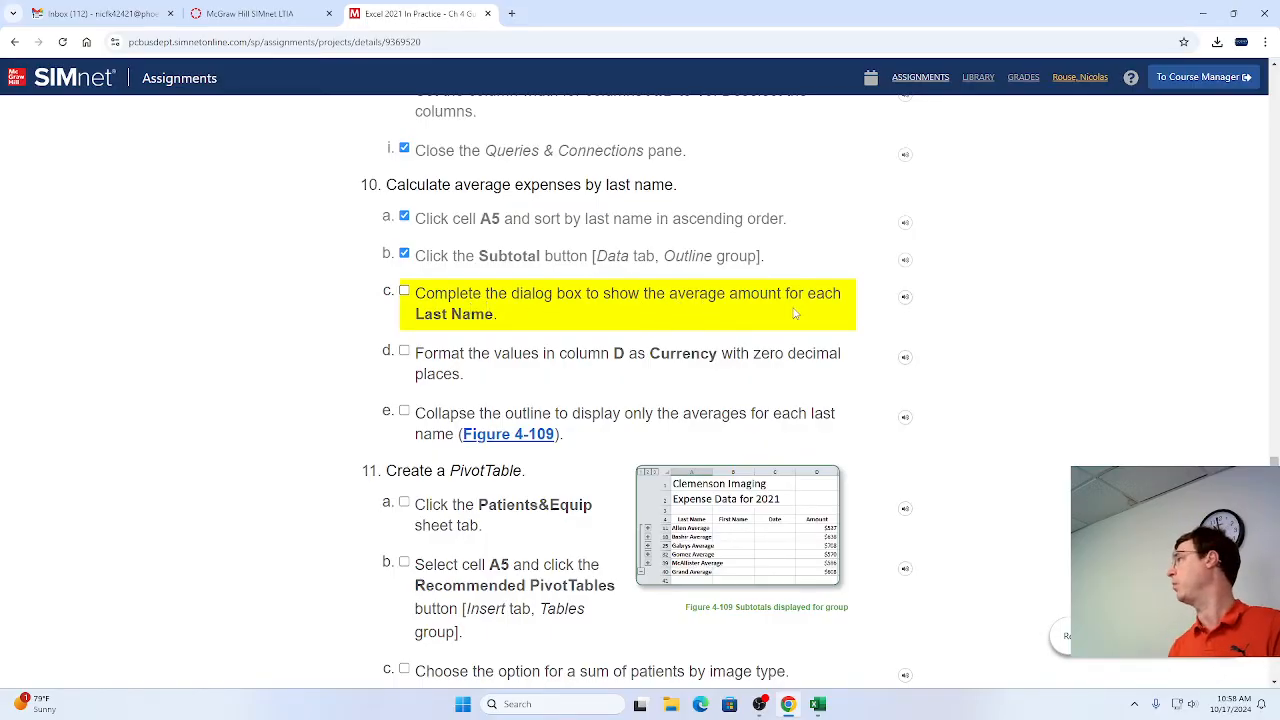
Switch to Excel, subtotal the Amount column by Last Name using the Average function, and mark step 10c as complete in Chrome.
key(alt+Tab)
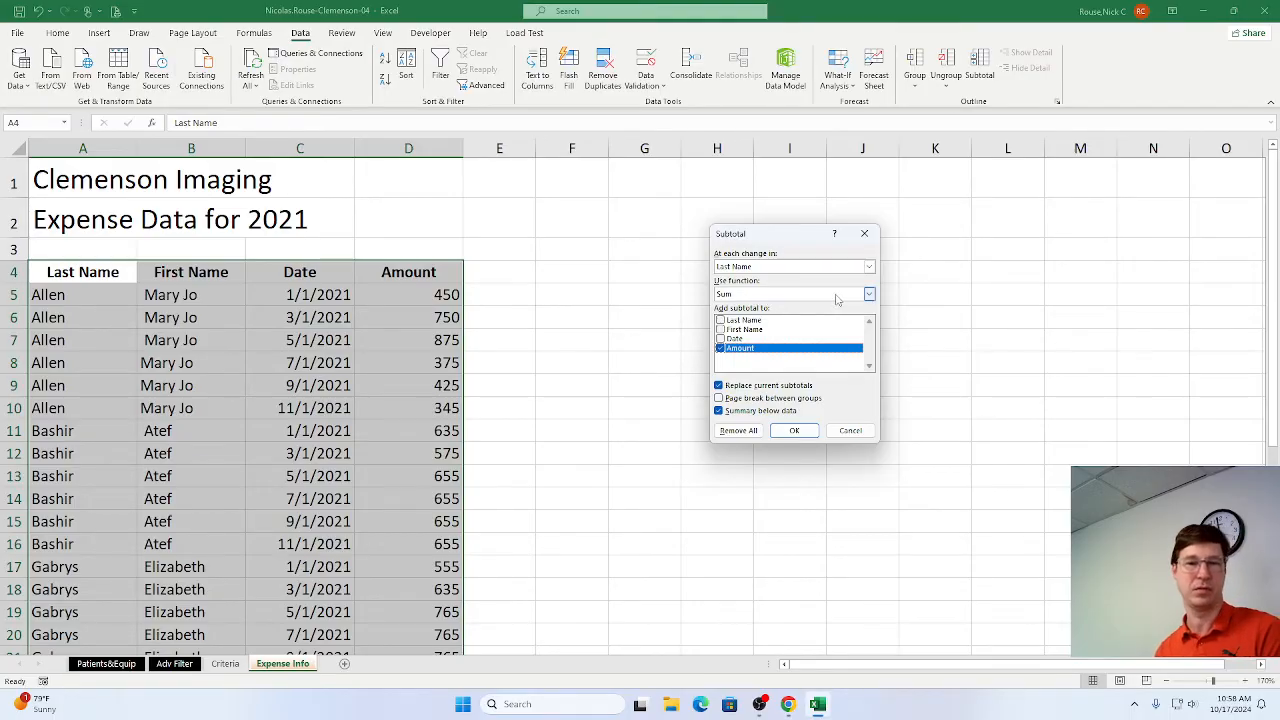
click(869, 296)
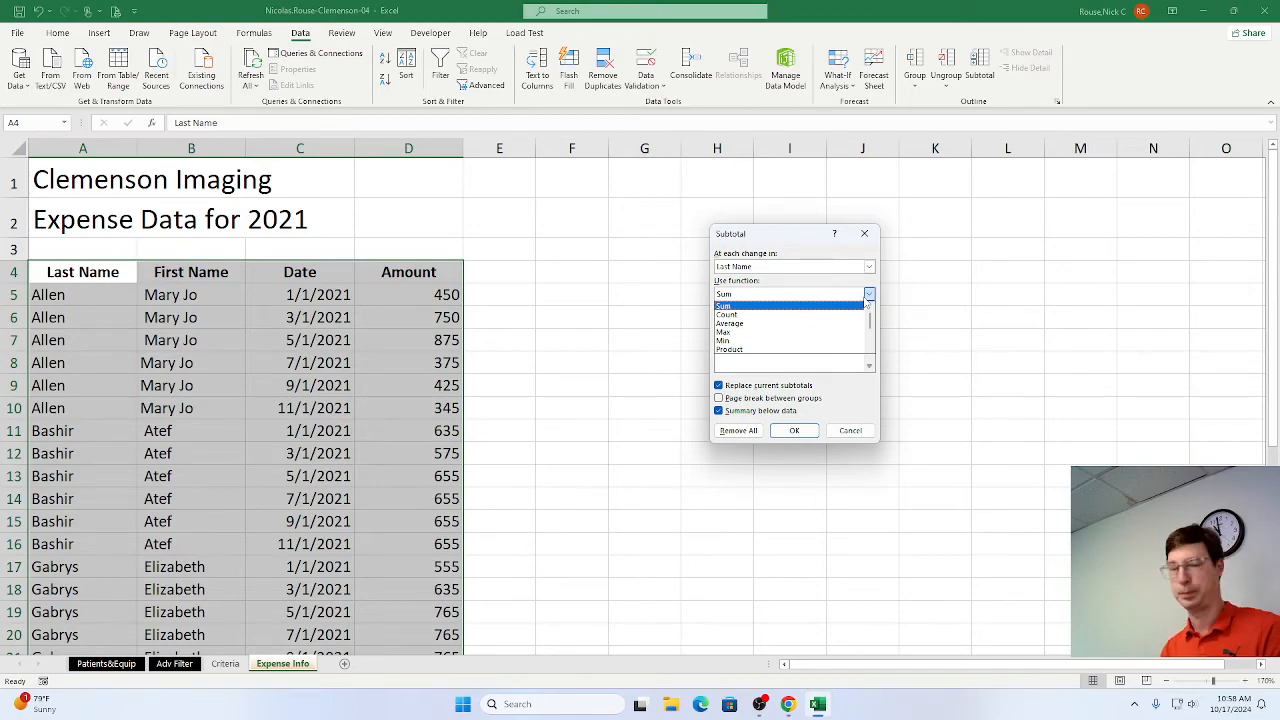
click(834, 323)
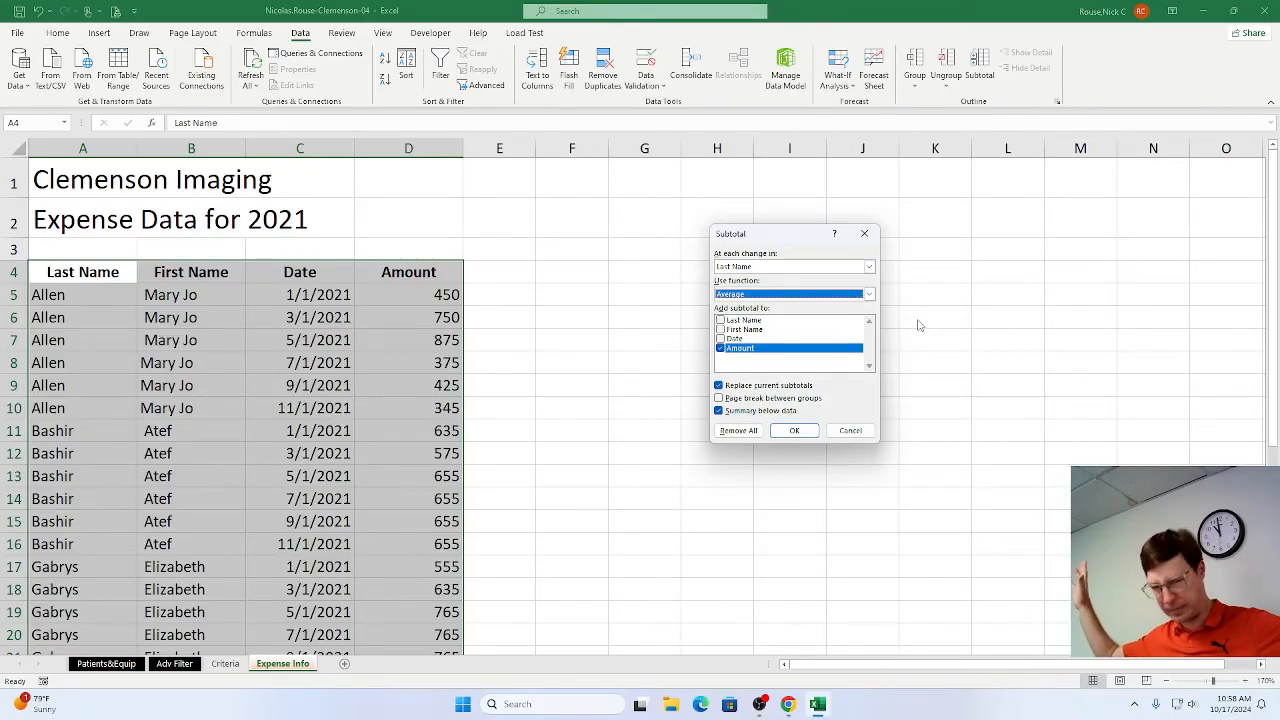
click(791, 431)
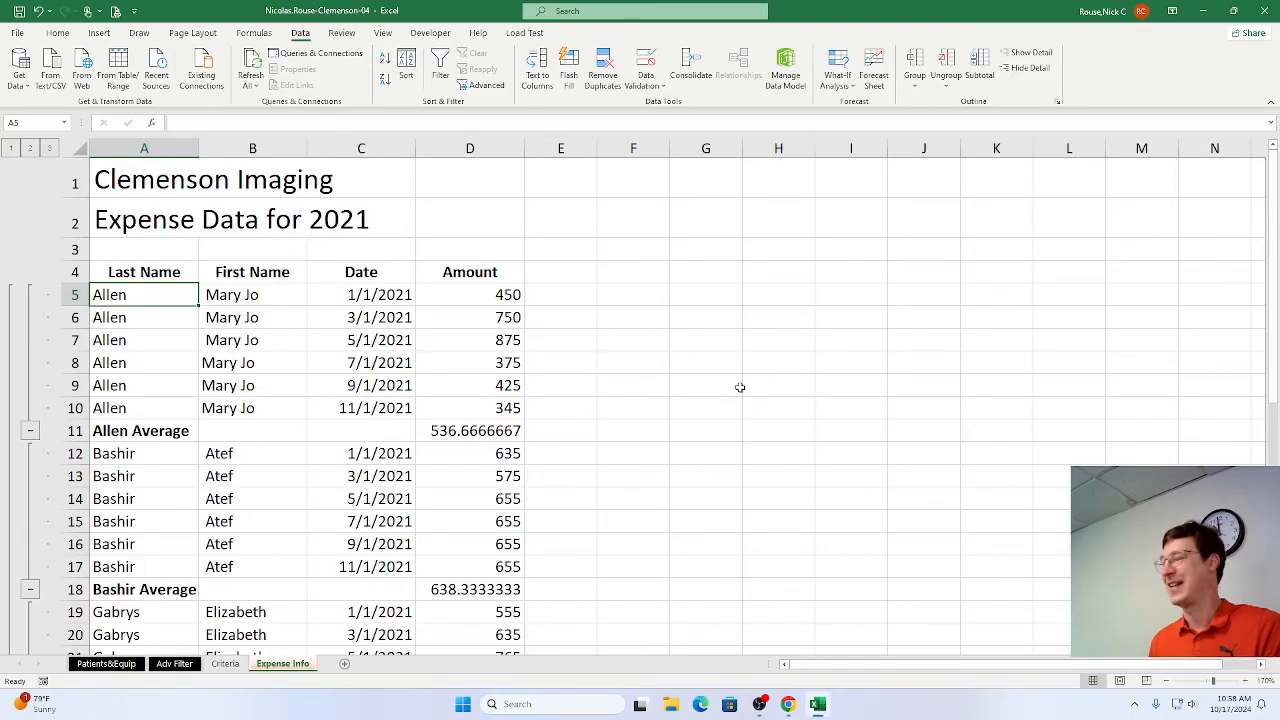
key(alt+Tab)
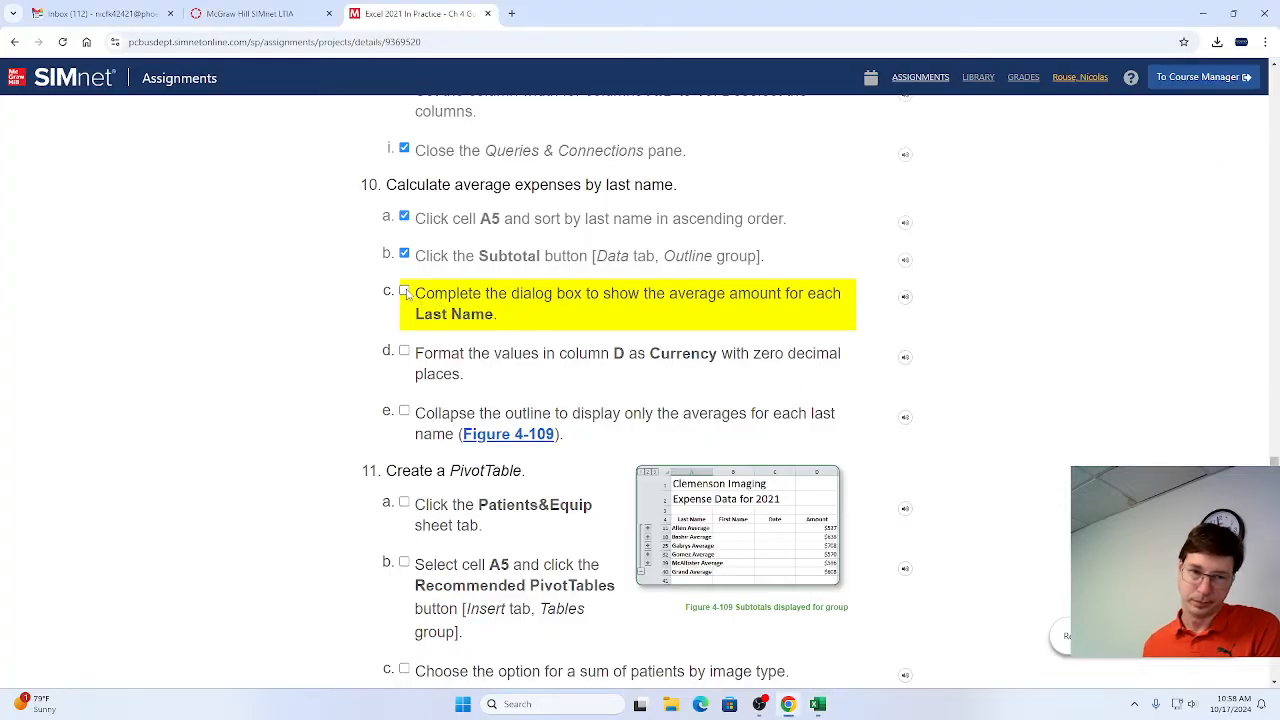
click(404, 292)
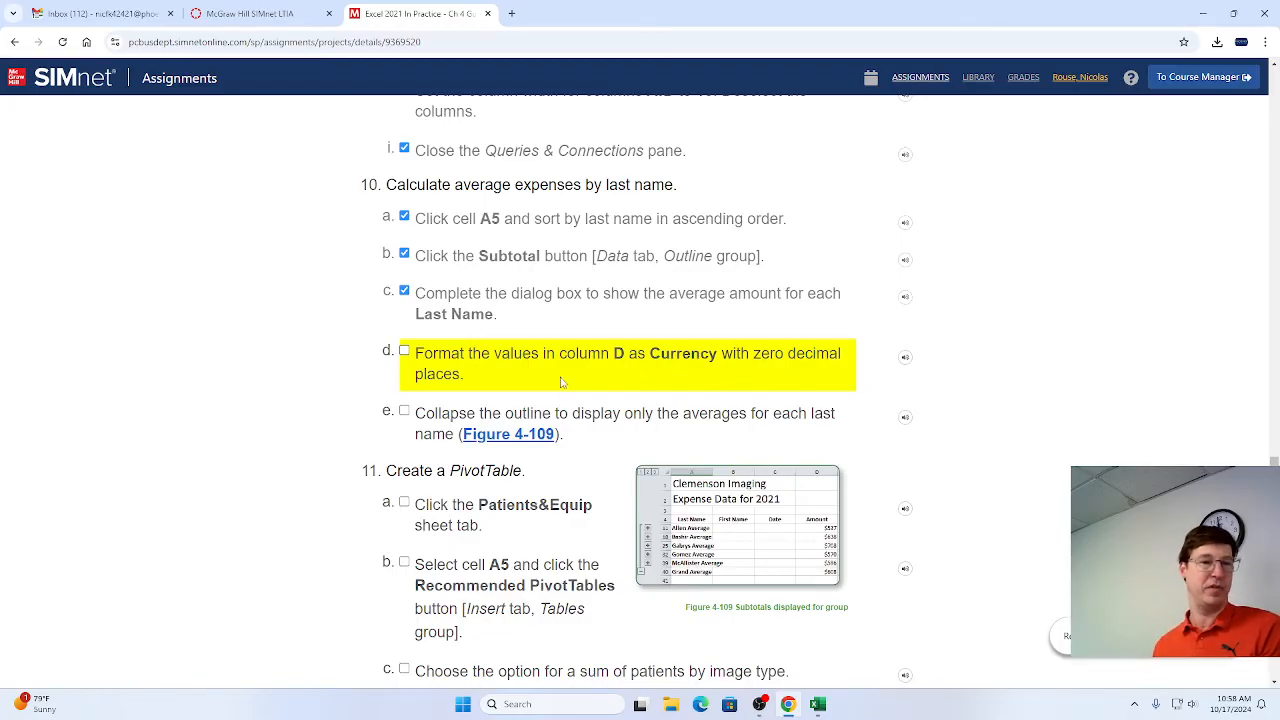
Switch to Excel and format the amounts in D5:D40 on the Expense Info sheet as Currency with zero decimal places.
key(alt+Tab)
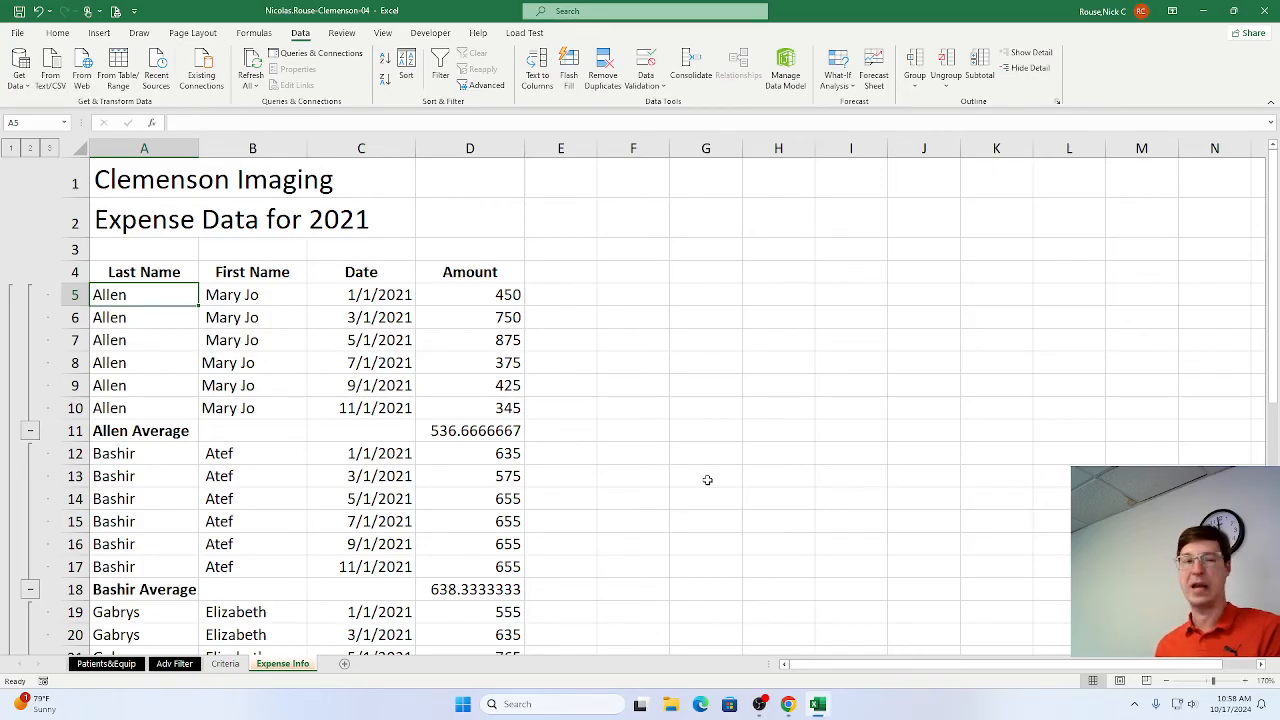
click(490, 298)
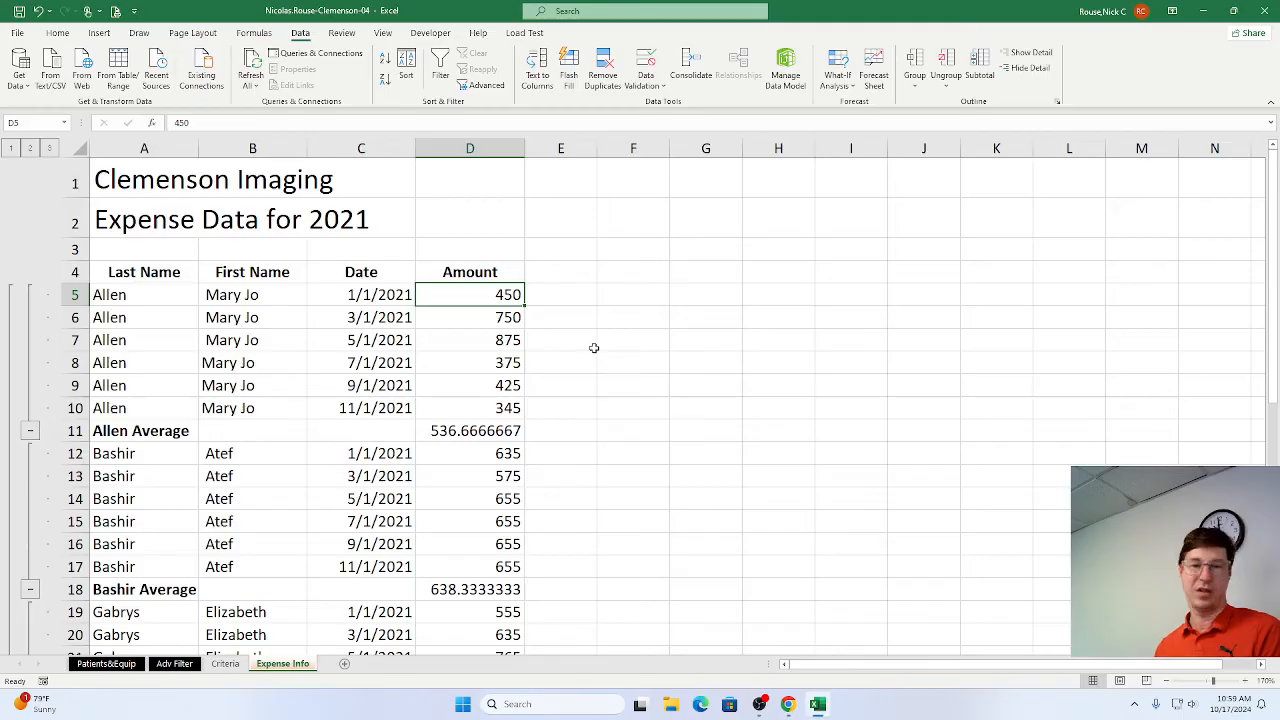
scroll(597, 347, down, 5)
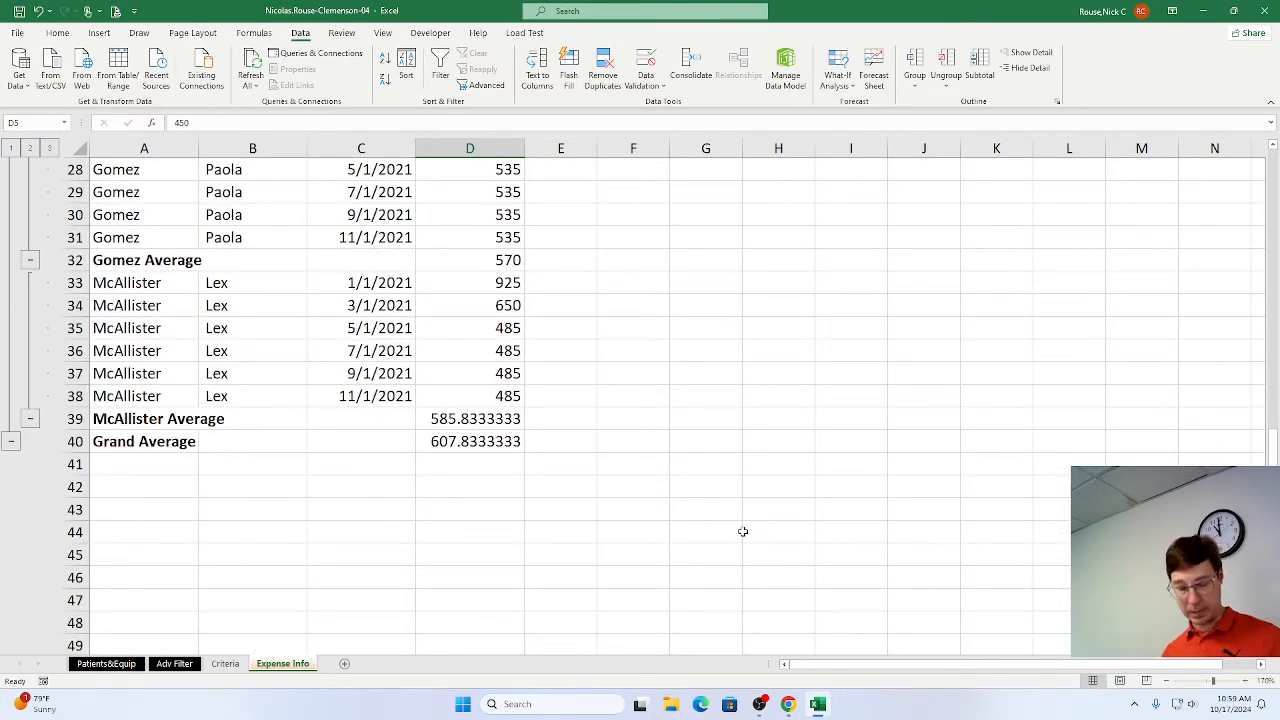
shift+click(484, 443)
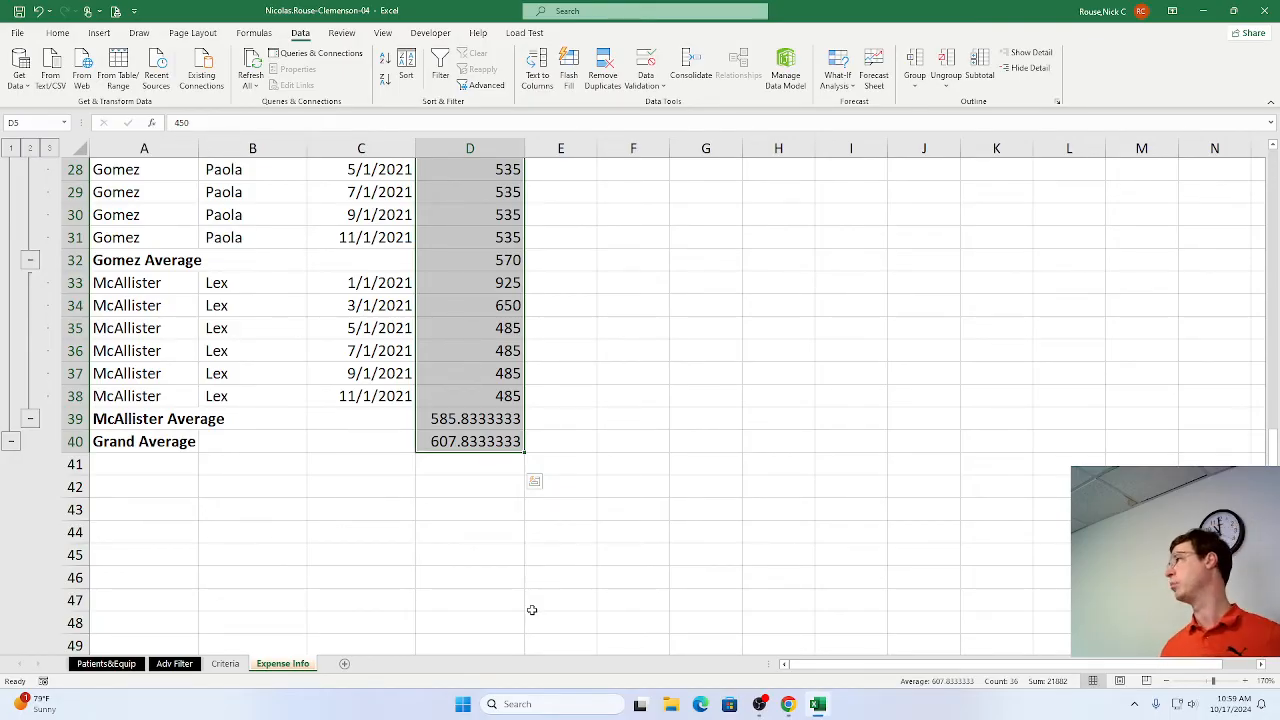
click(57, 33)
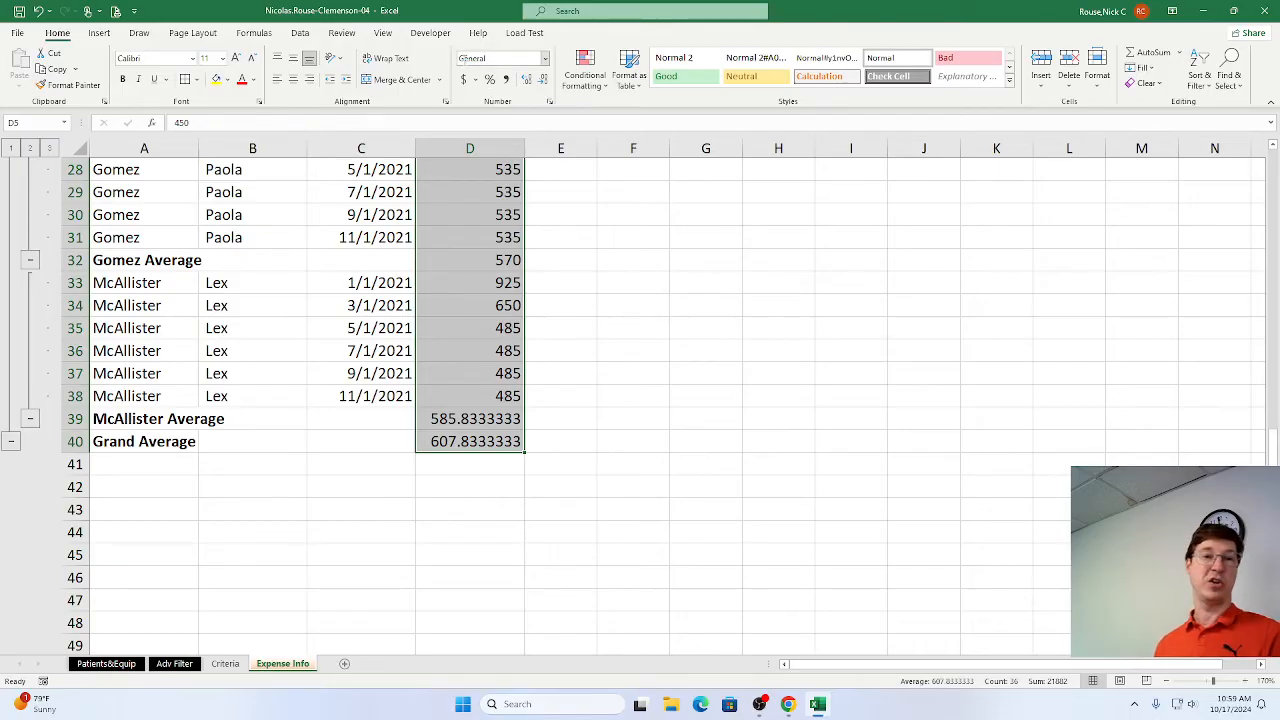
click(546, 62)
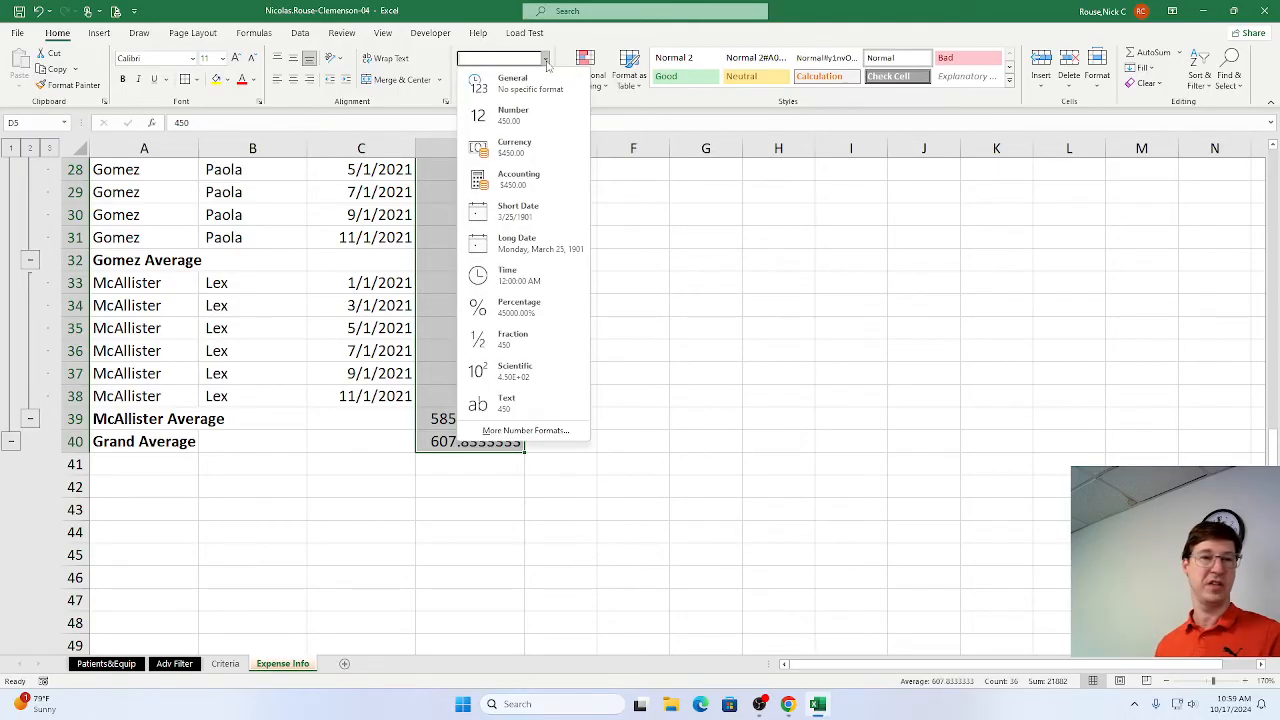
click(520, 157)
scroll(519, 152, up, 9)
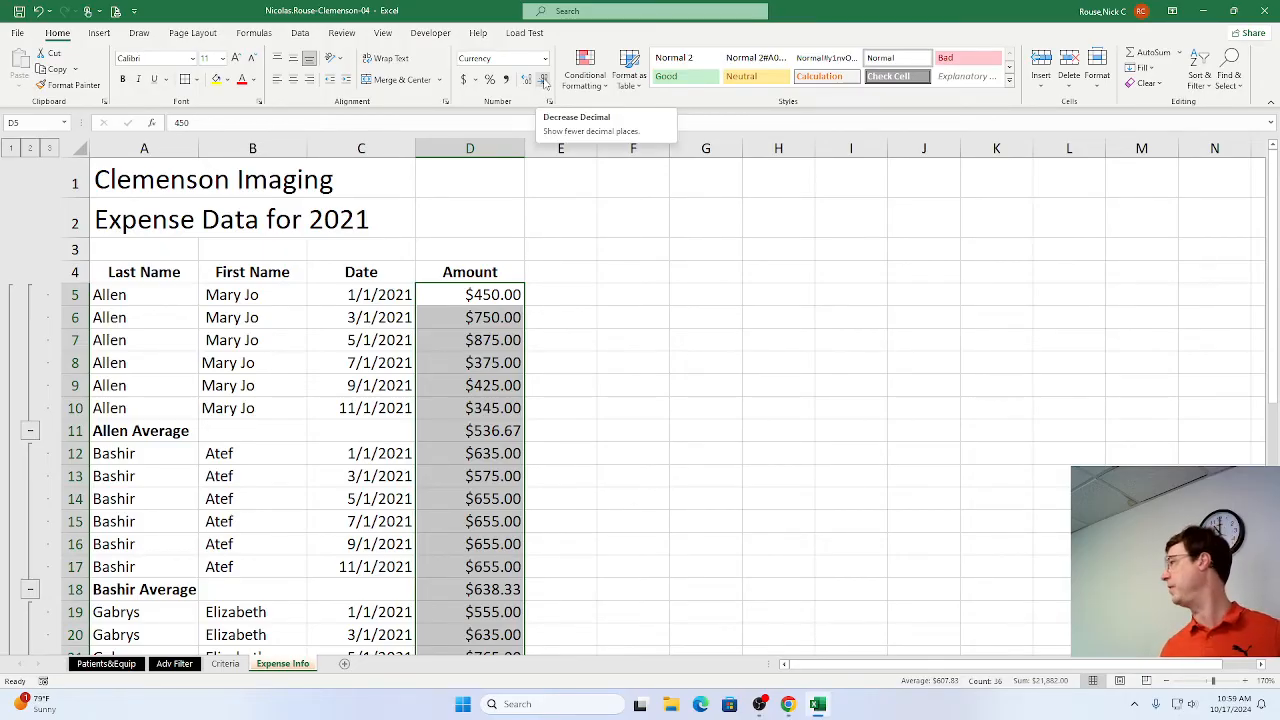
click(543, 82)
click(543, 82)
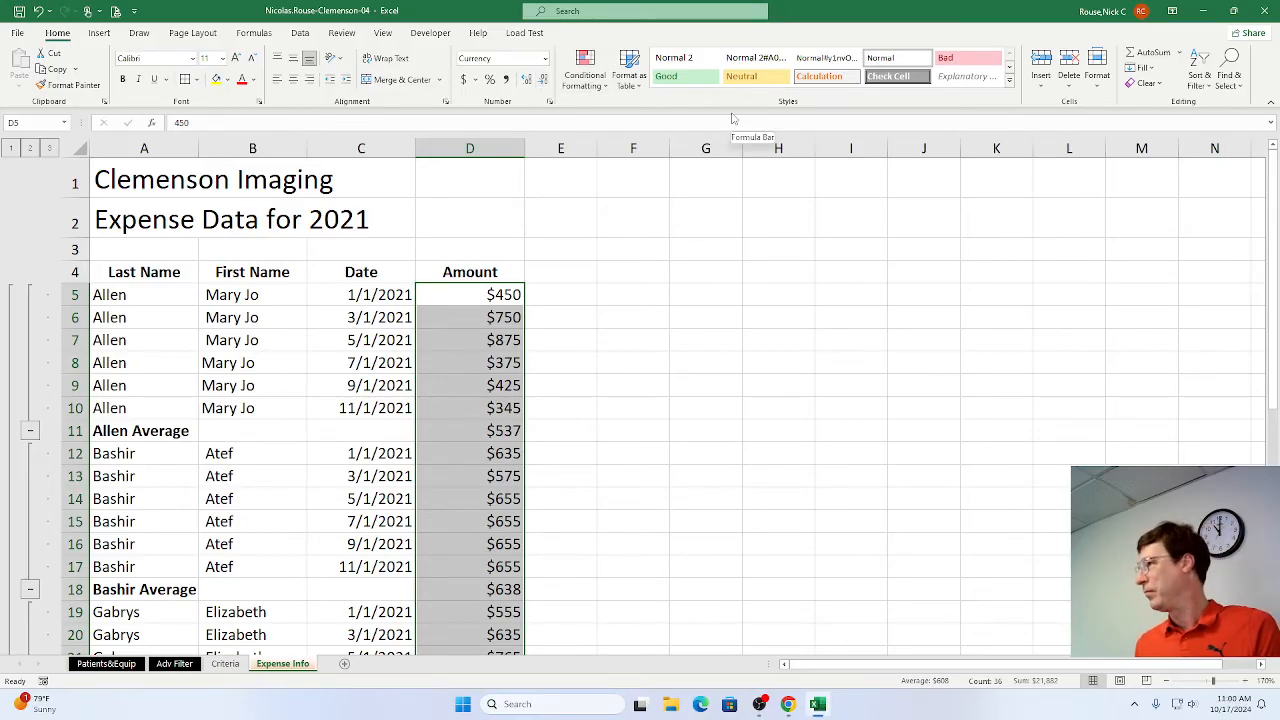
Switch to Chrome, mark step 10d as complete, and check the collapsed outline figure for step 10e.
key(alt+Tab)
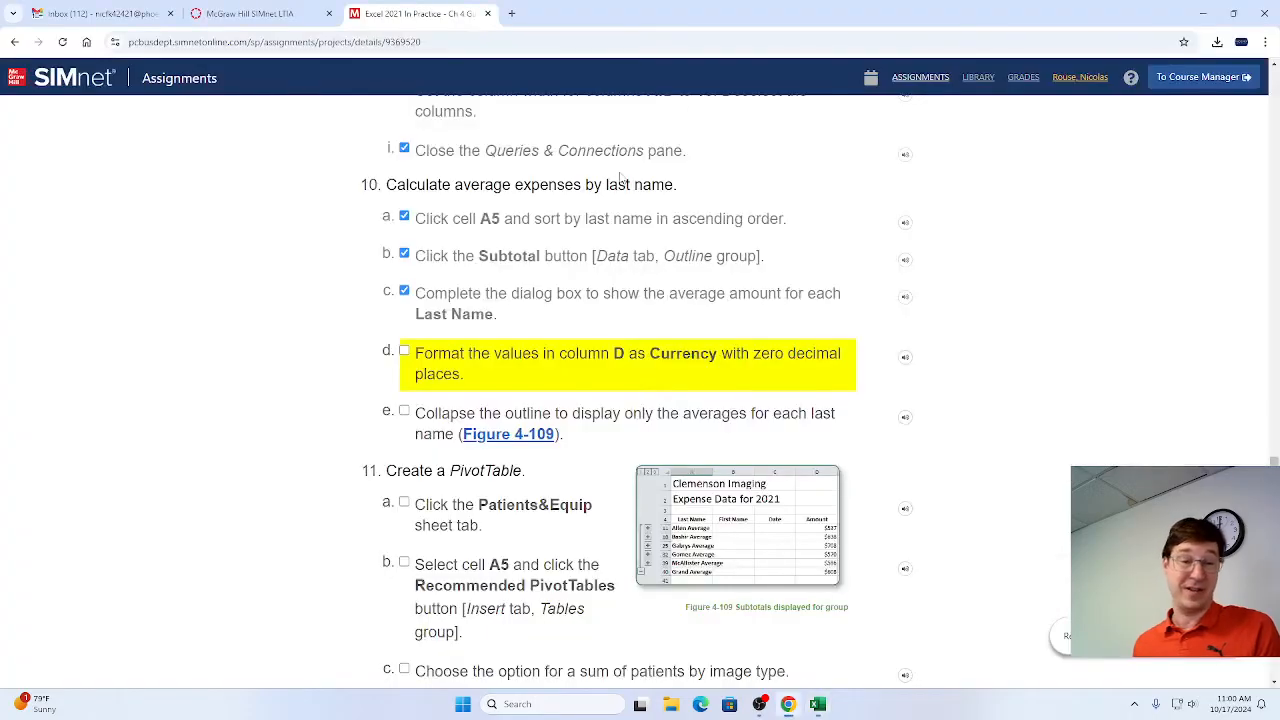
click(404, 356)
scroll(549, 401, down, 2)
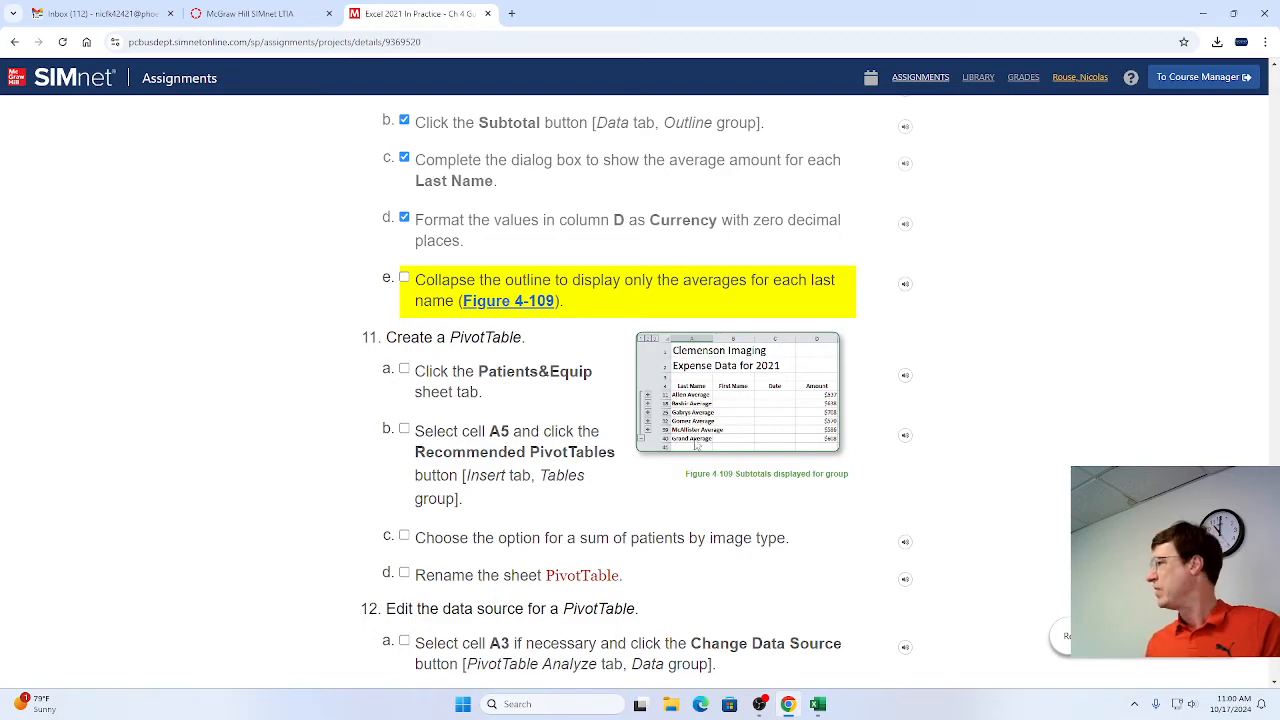
Switch to Excel and collapse each last-name group in the outline so only the average rows are displayed.
key(alt+Tab)
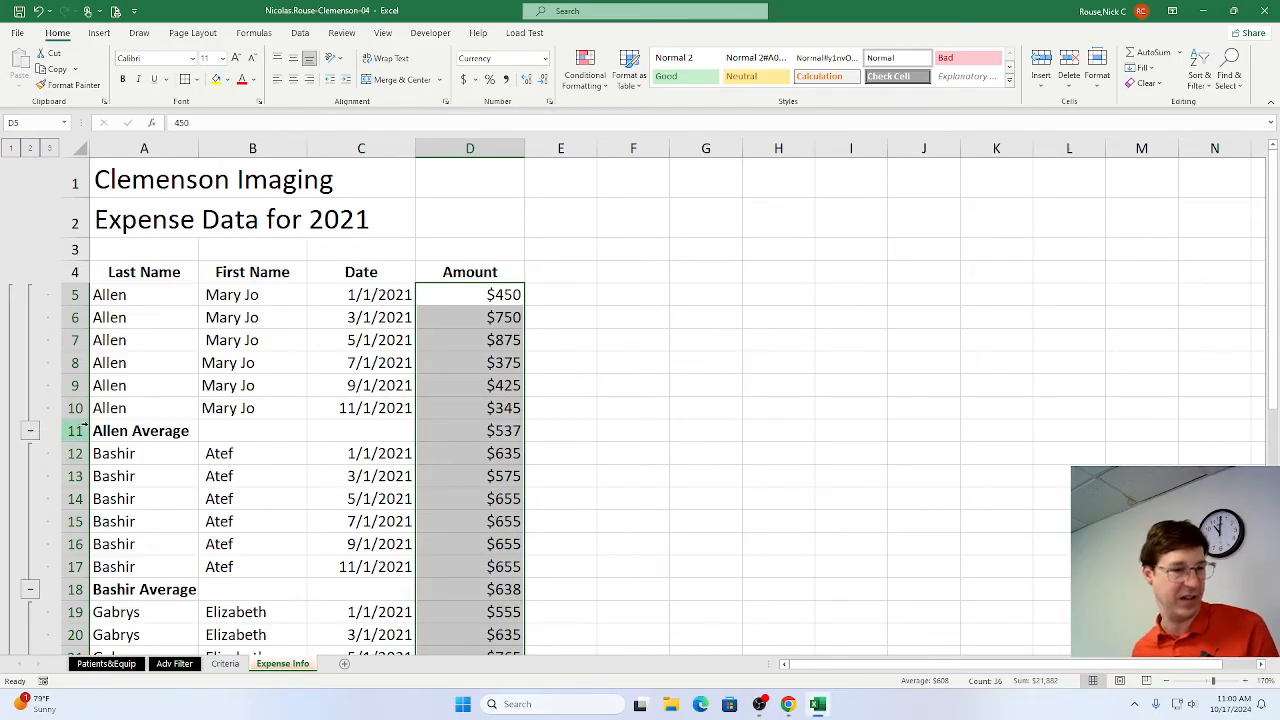
click(31, 433)
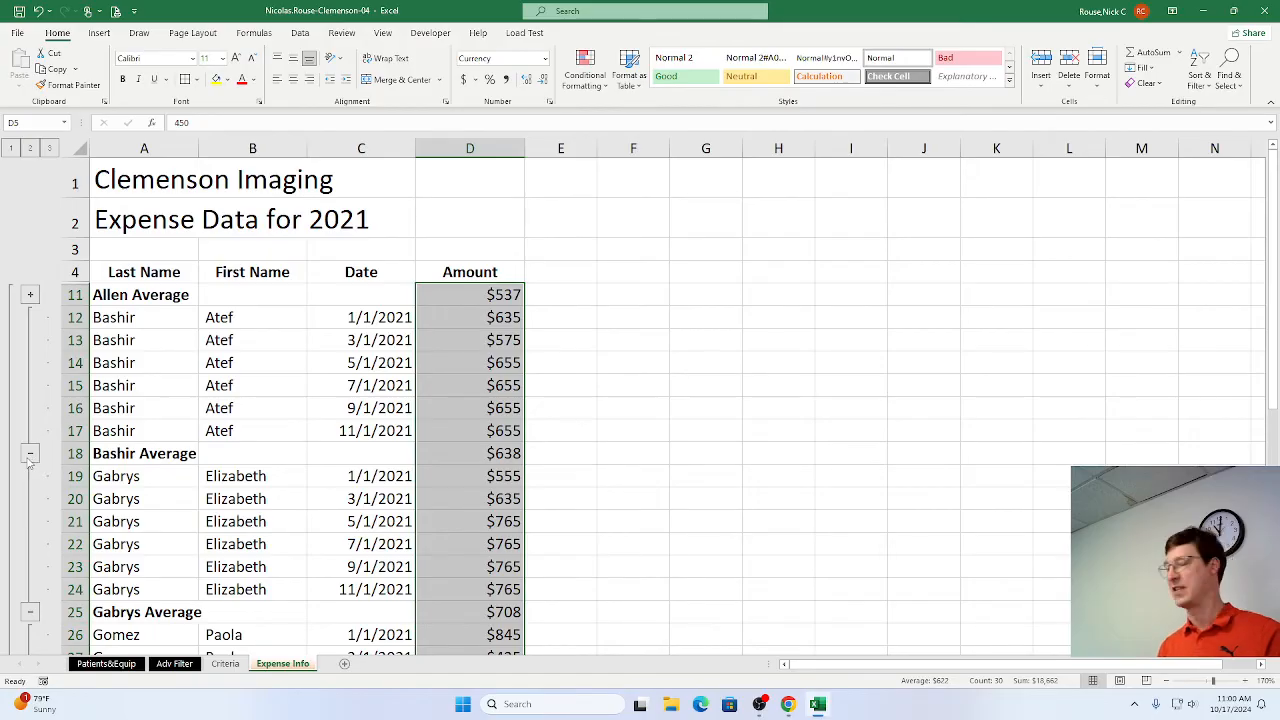
click(30, 455)
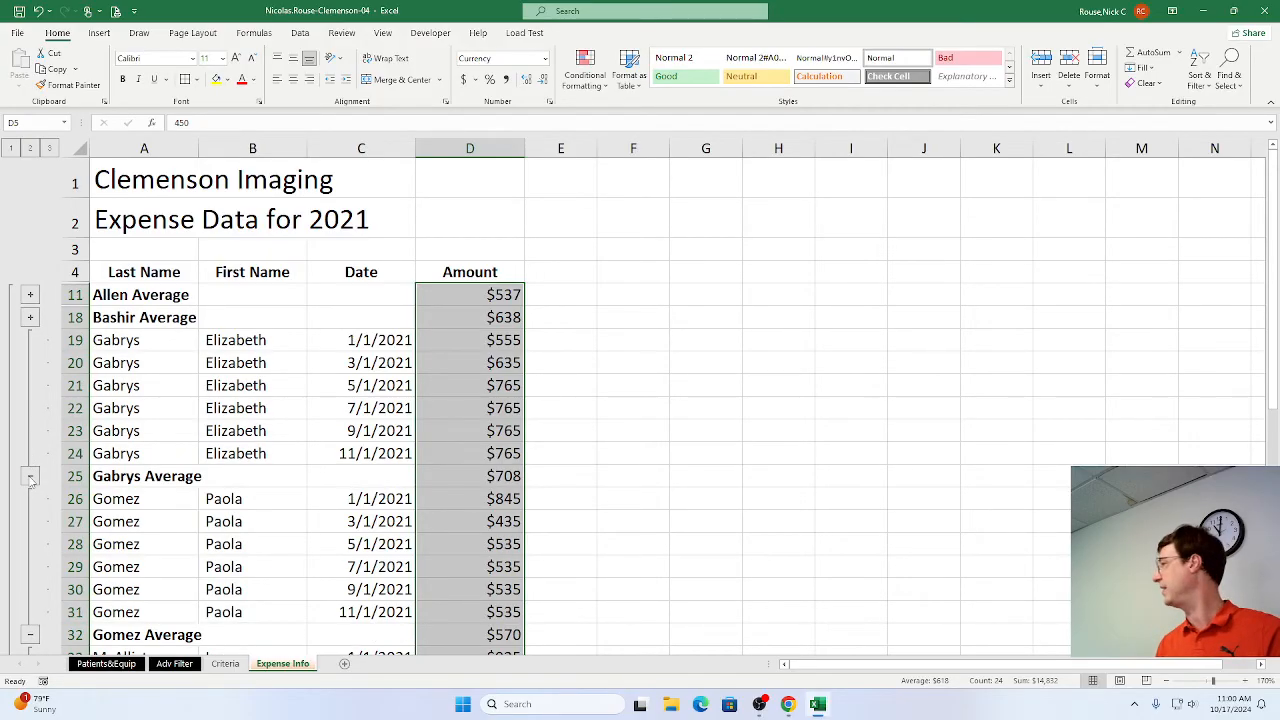
click(30, 478)
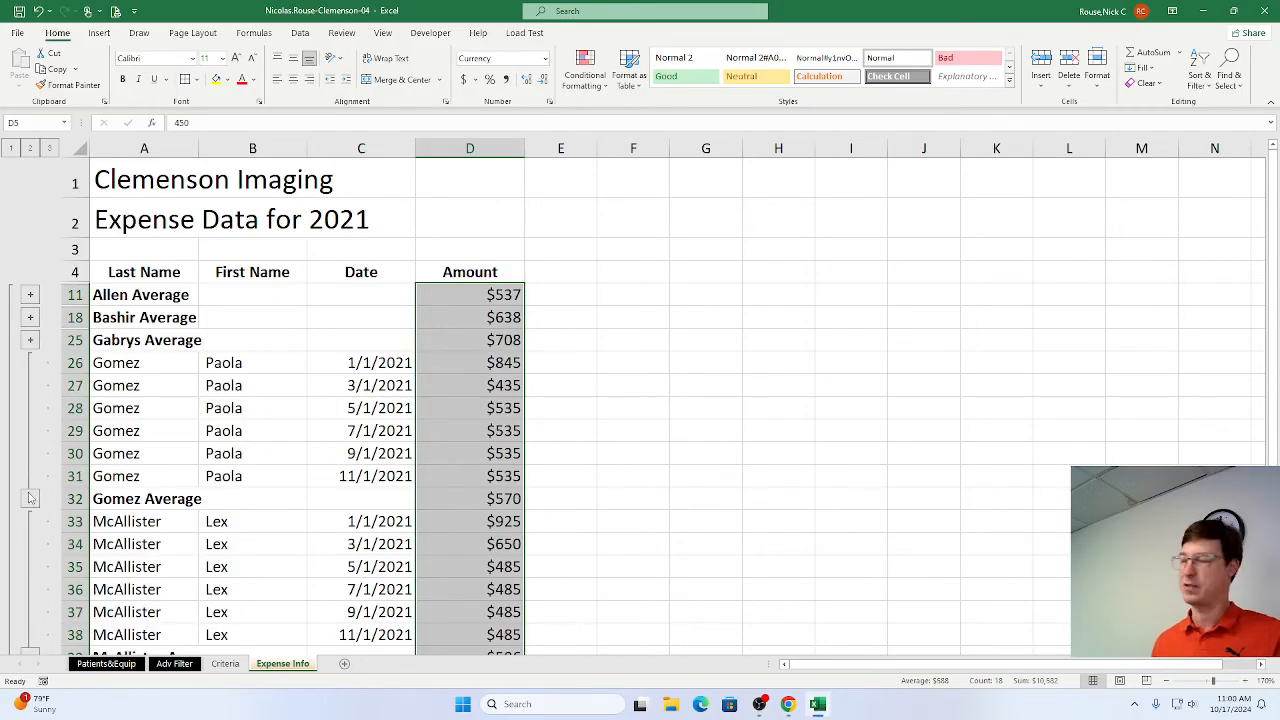
click(30, 499)
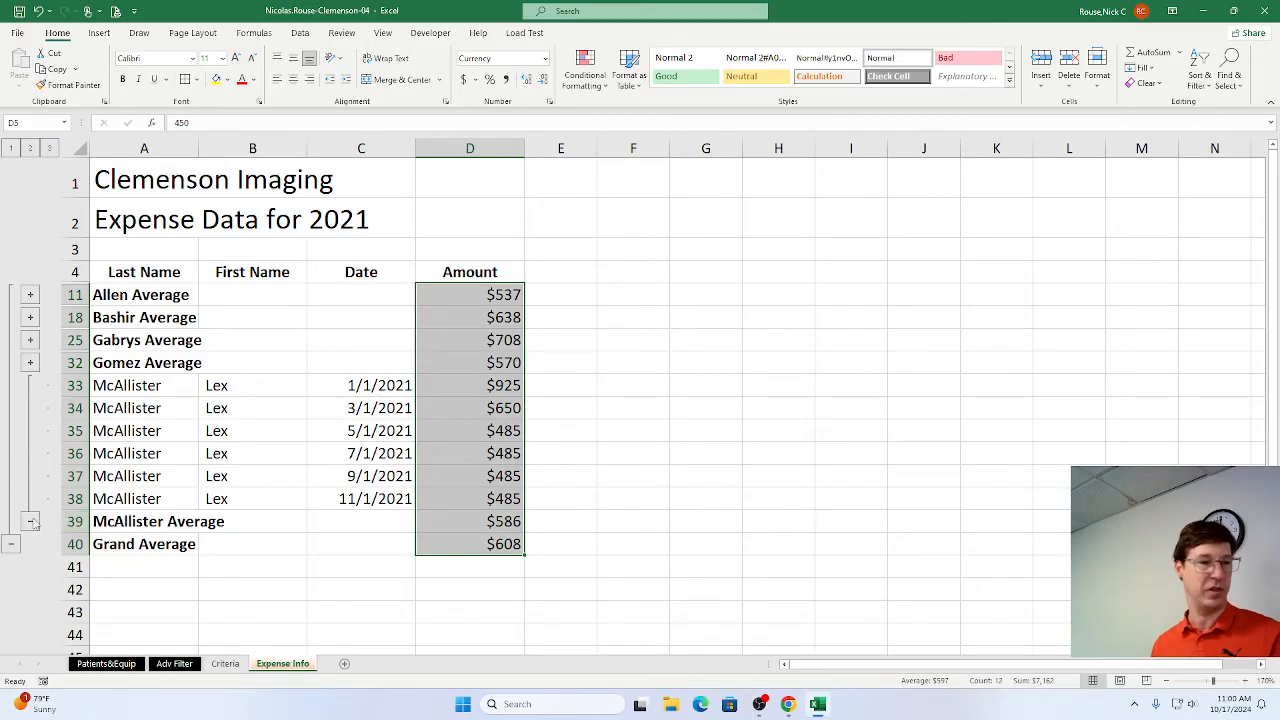
click(31, 521)
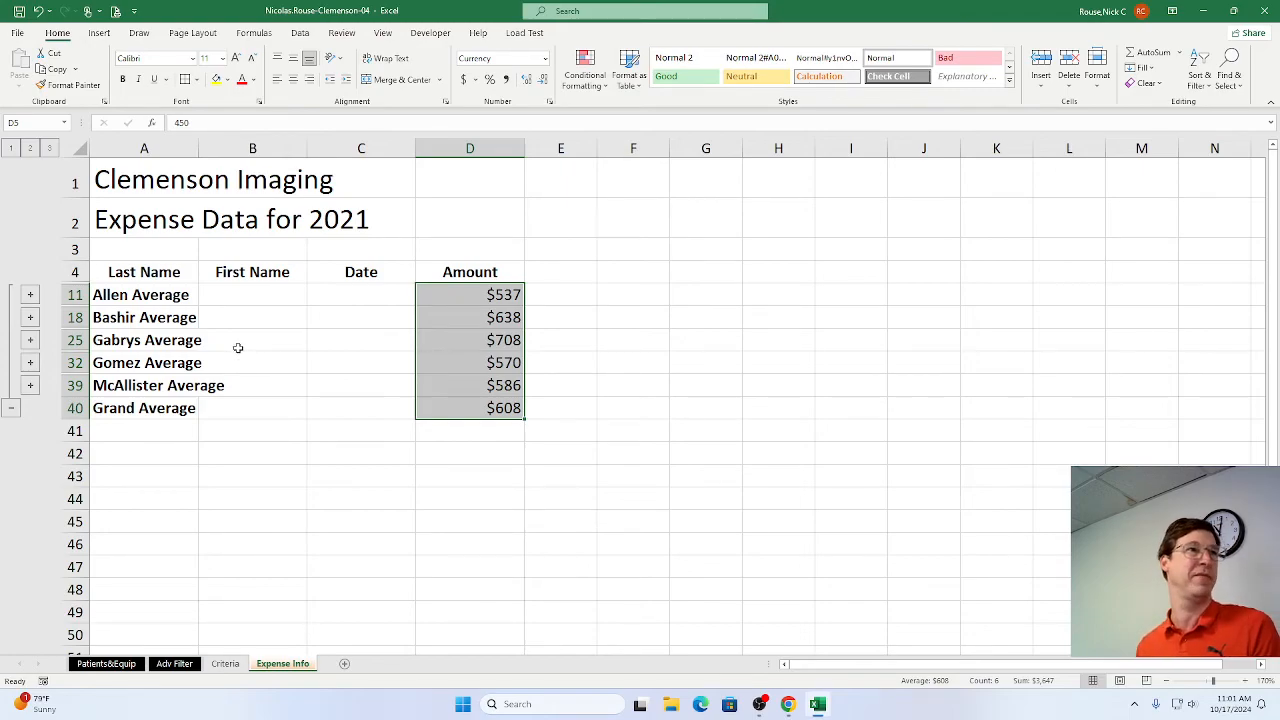
Switch to Chrome, mark step 10e as complete, and read the instructions for creating a PivotTable in step 11.
key(alt+Tab)
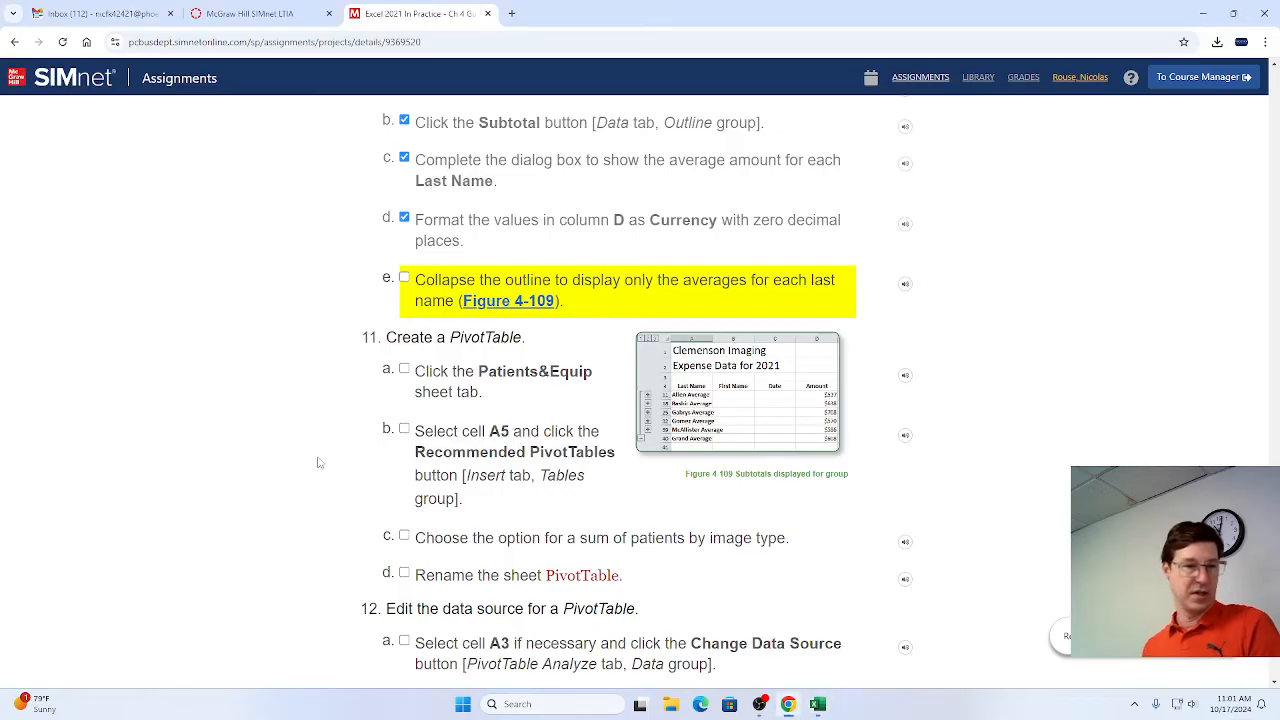
click(406, 311)
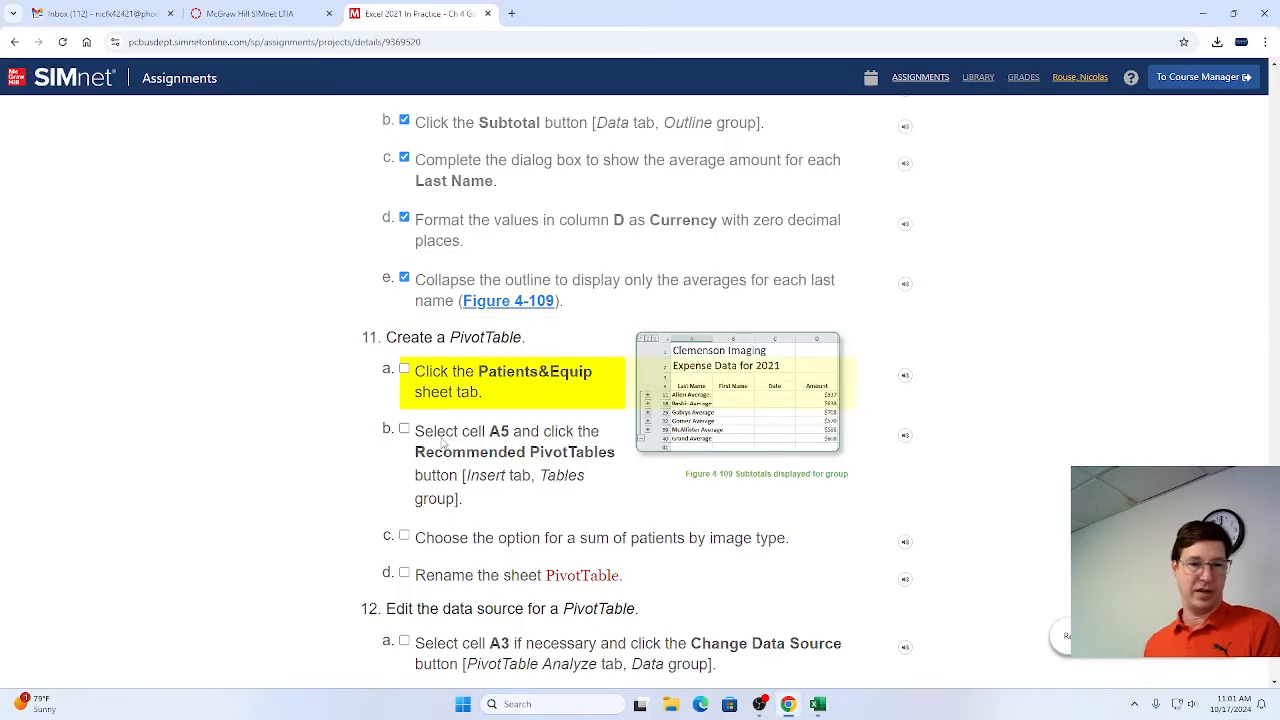
scroll(445, 445, down, 1)
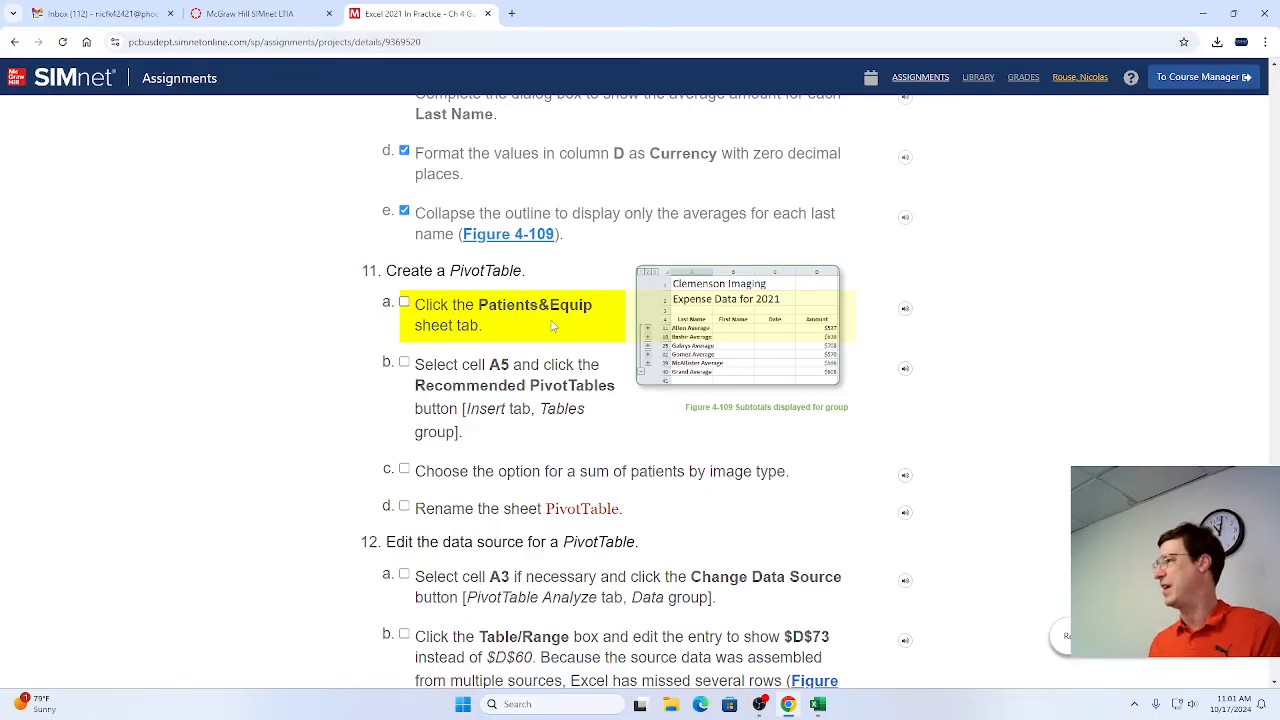
Switch to Excel and display the Patients&Equip sheet, and mark steps 11a and 11b as complete in Chrome.
key(alt+Tab)
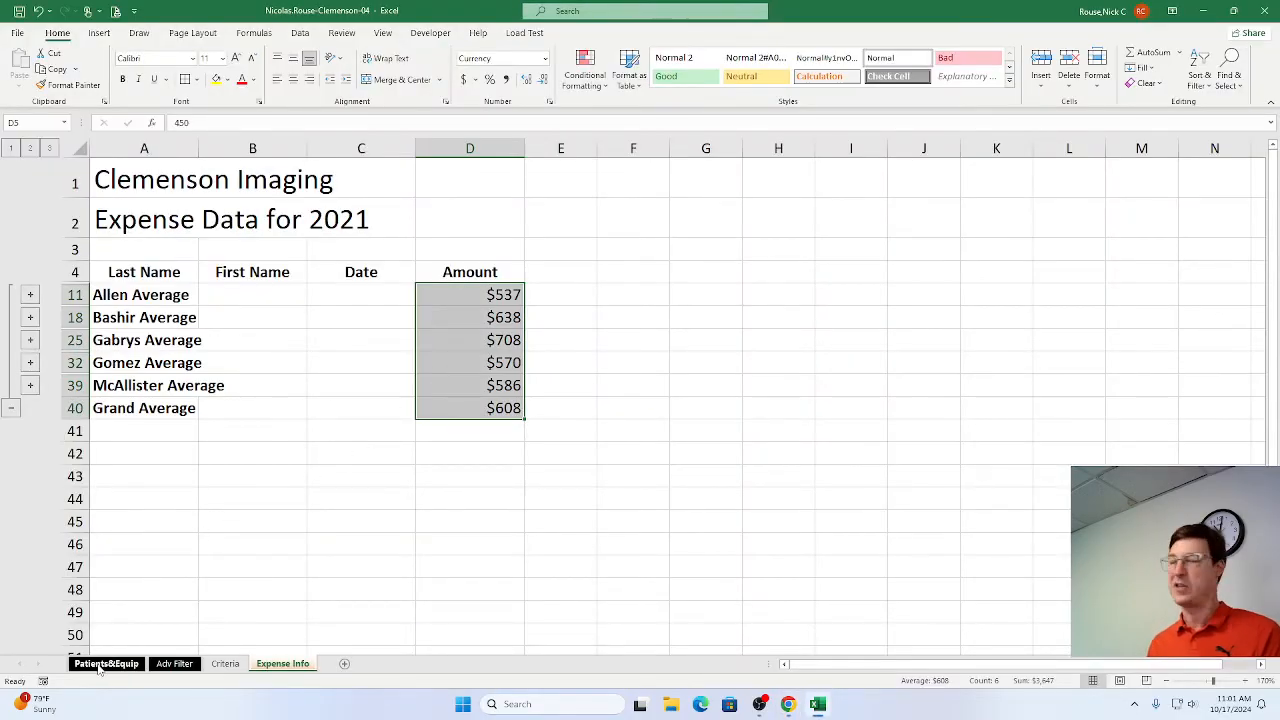
click(104, 664)
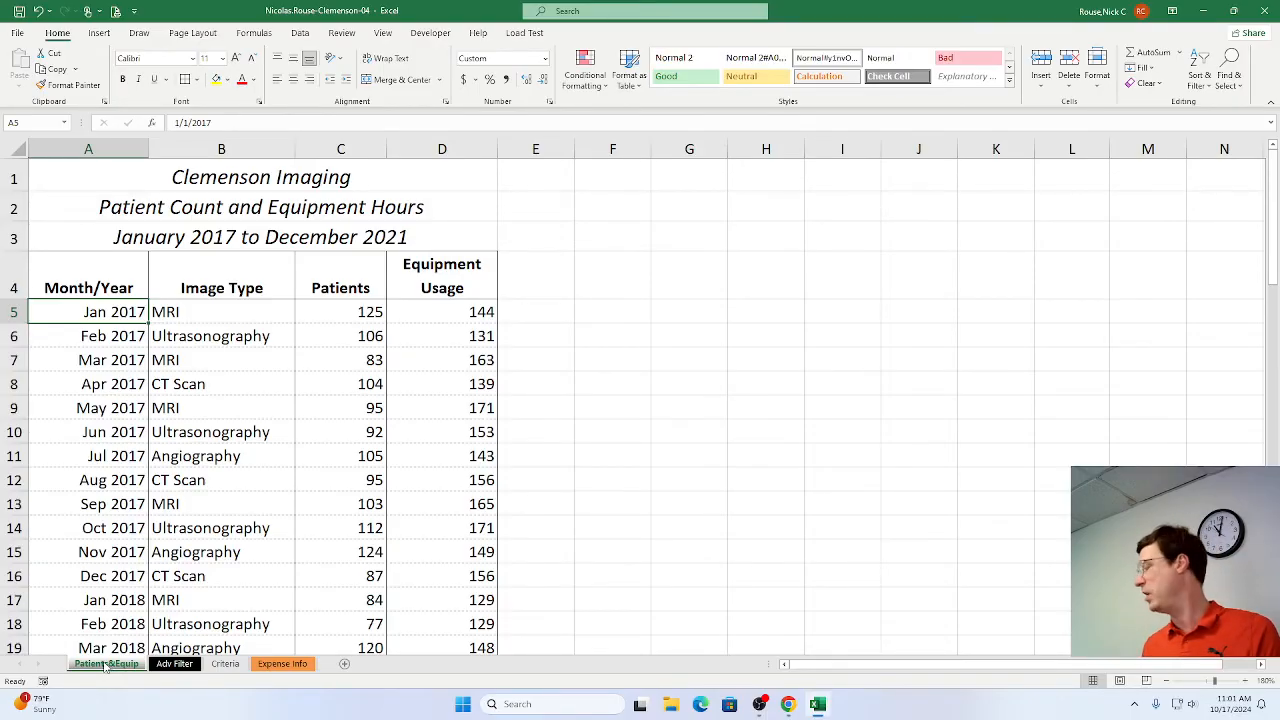
key(alt+Tab)
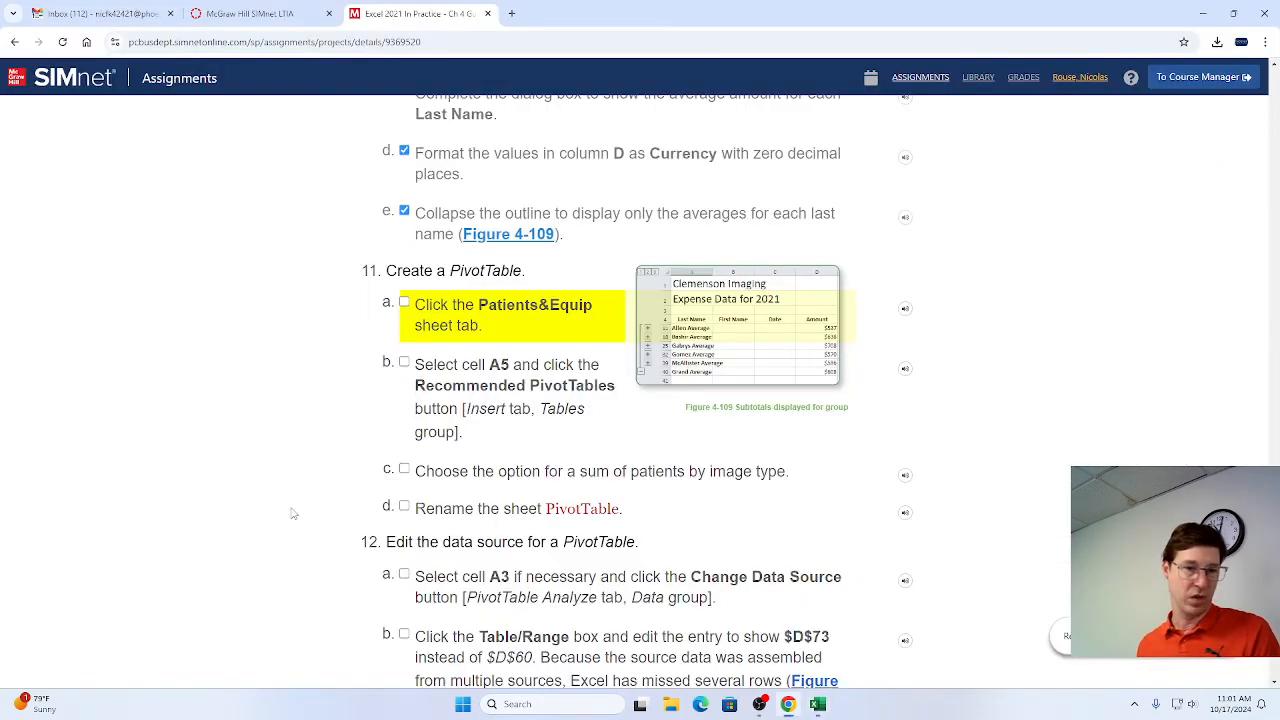
click(404, 302)
click(404, 363)
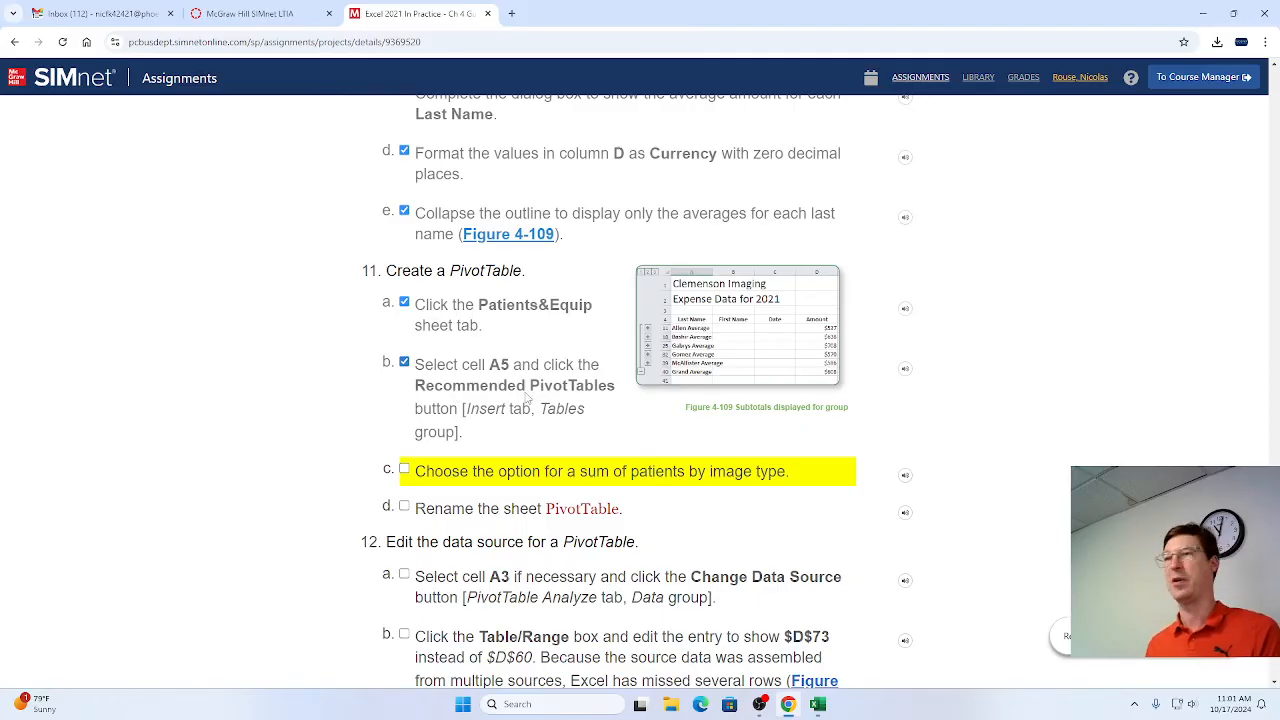
Switch to Excel, insert the recommended Sum of Patients by Image Type PivotTable from the Patients&Equip data, and mark step 11c as complete in Chrome.
key(alt+Tab)
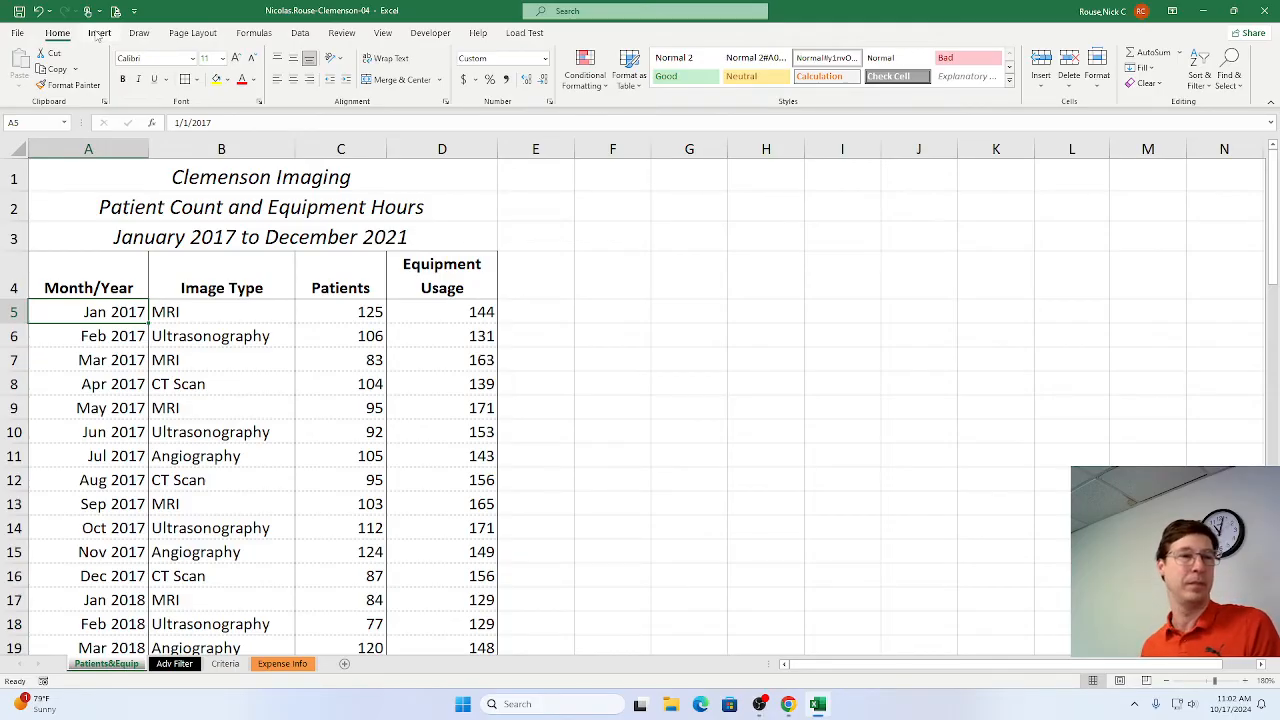
click(98, 34)
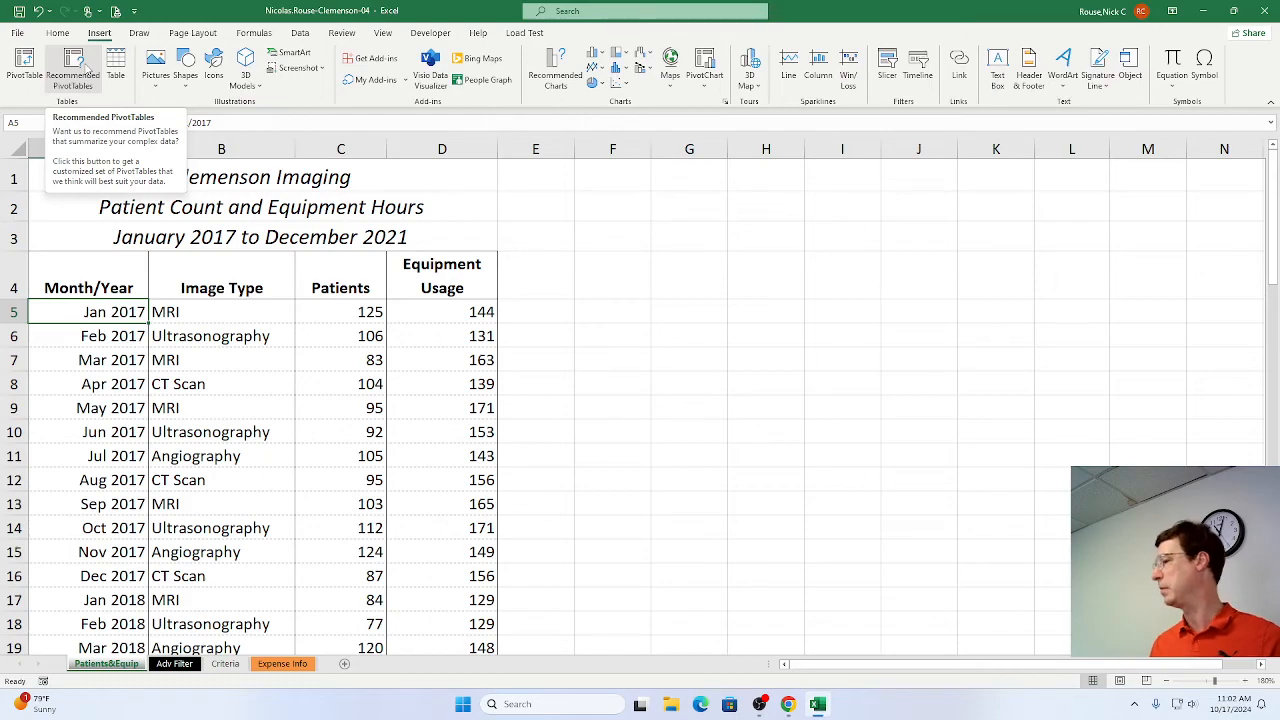
click(85, 68)
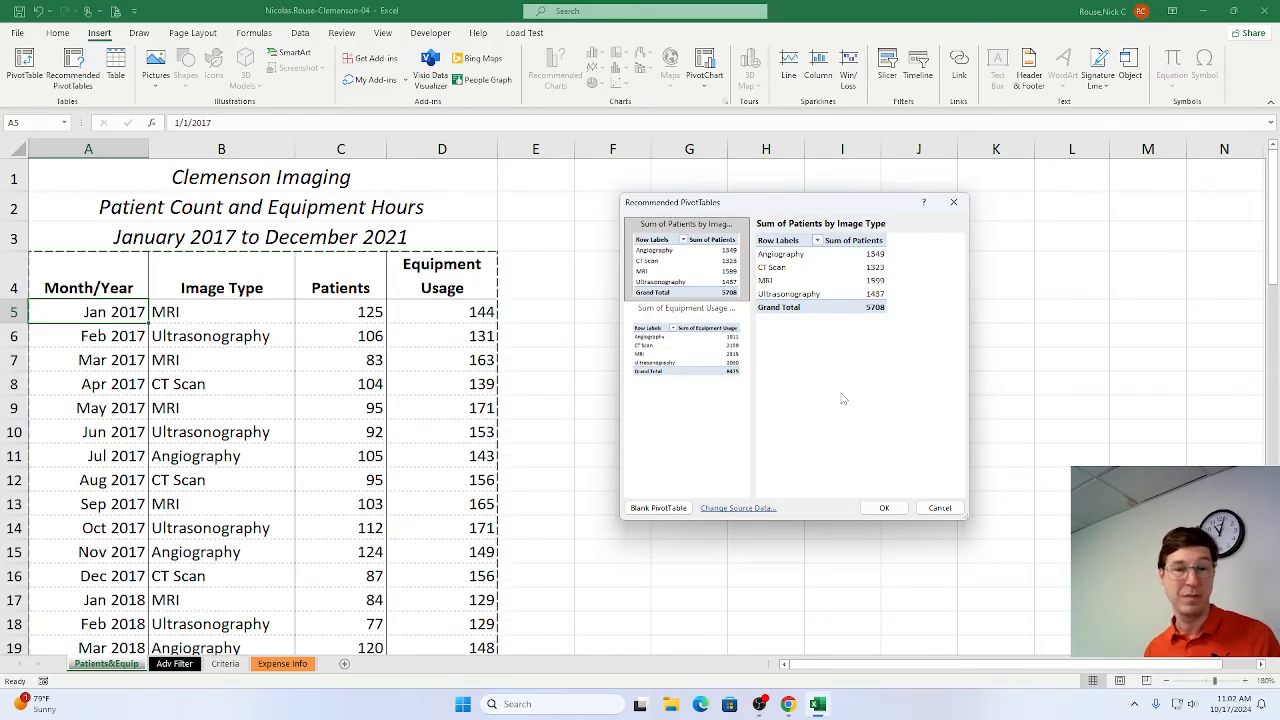
click(885, 509)
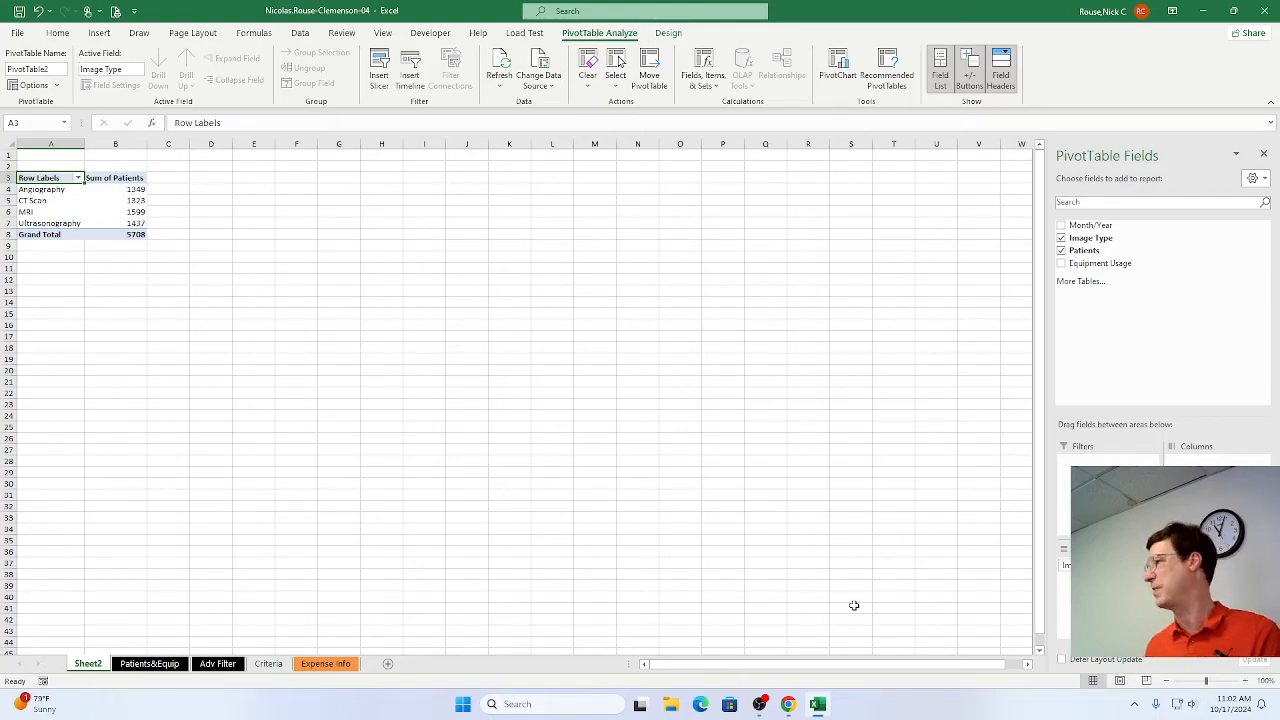
key(alt+Tab)
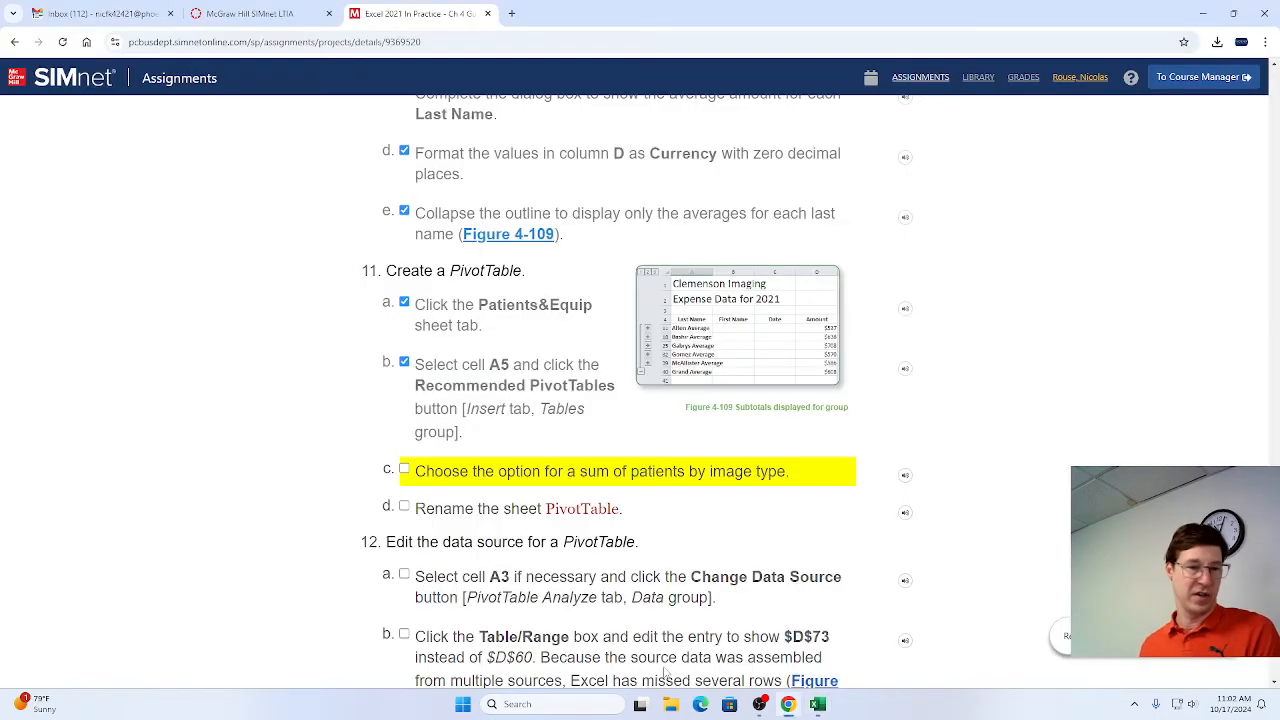
click(404, 469)
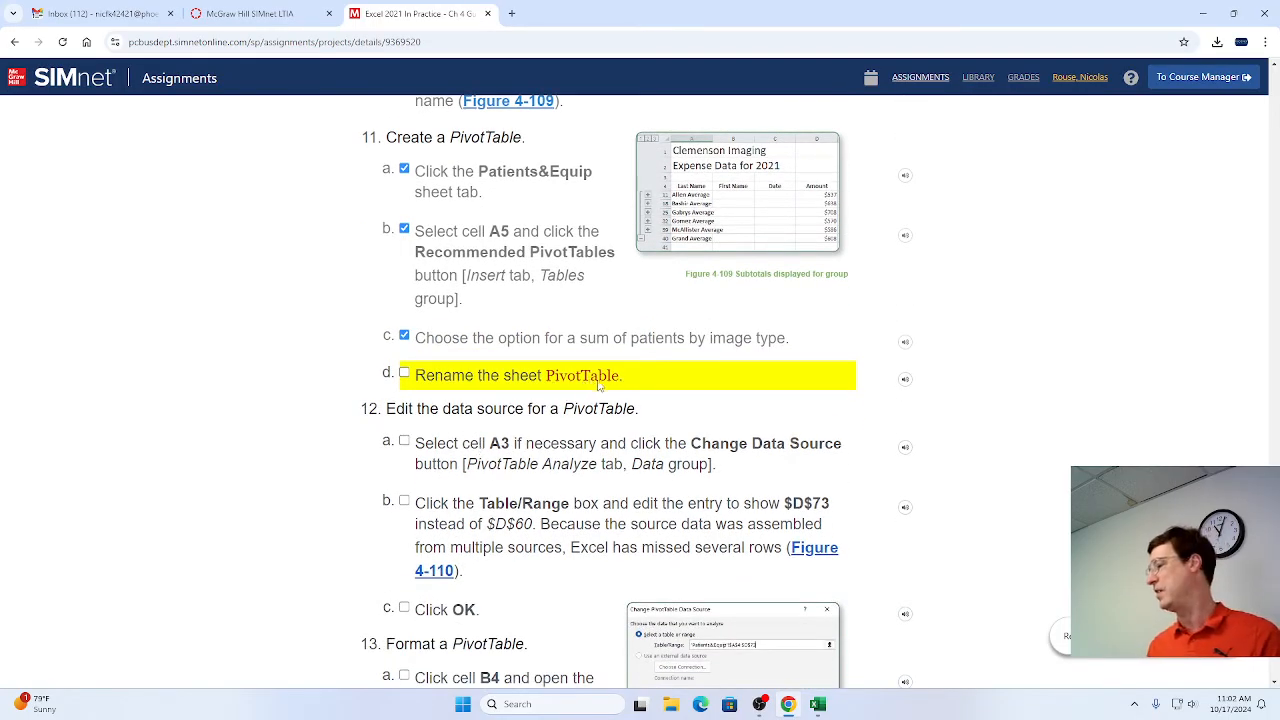
Switch to Excel and rename the new sheet containing the patient summary as PivotTable.
key(alt+Tab)
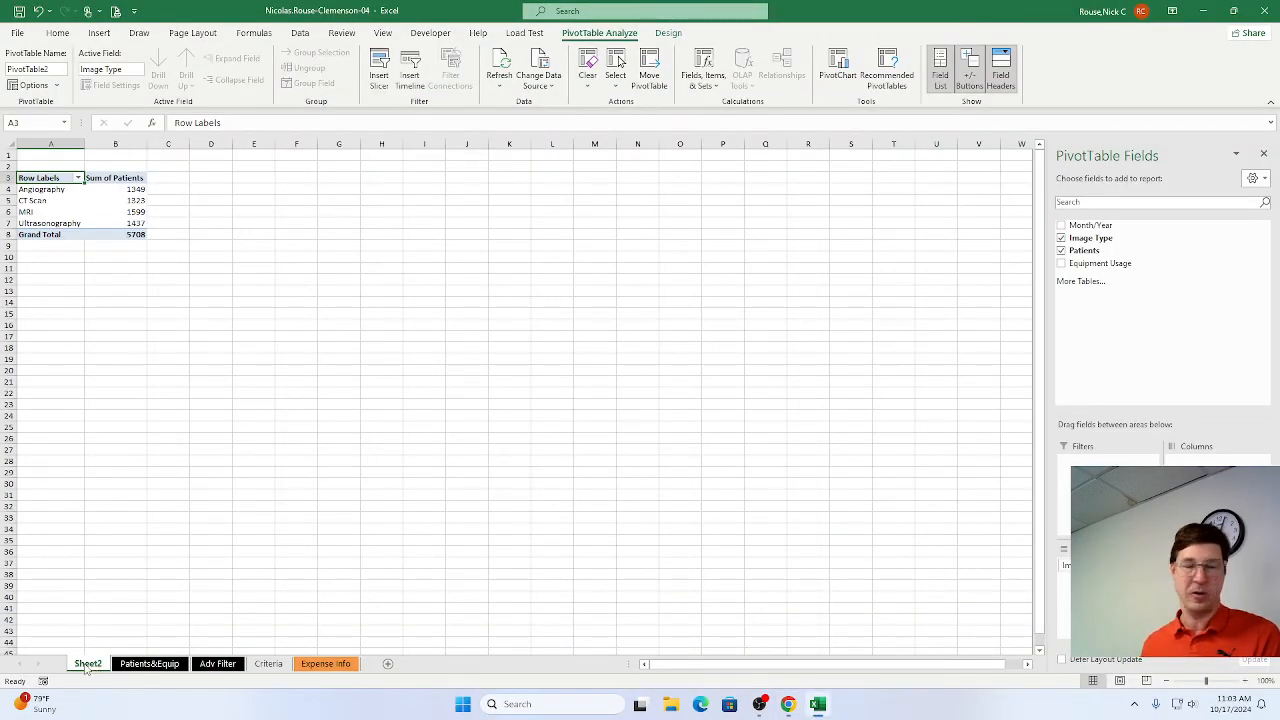
double_click(87, 665)
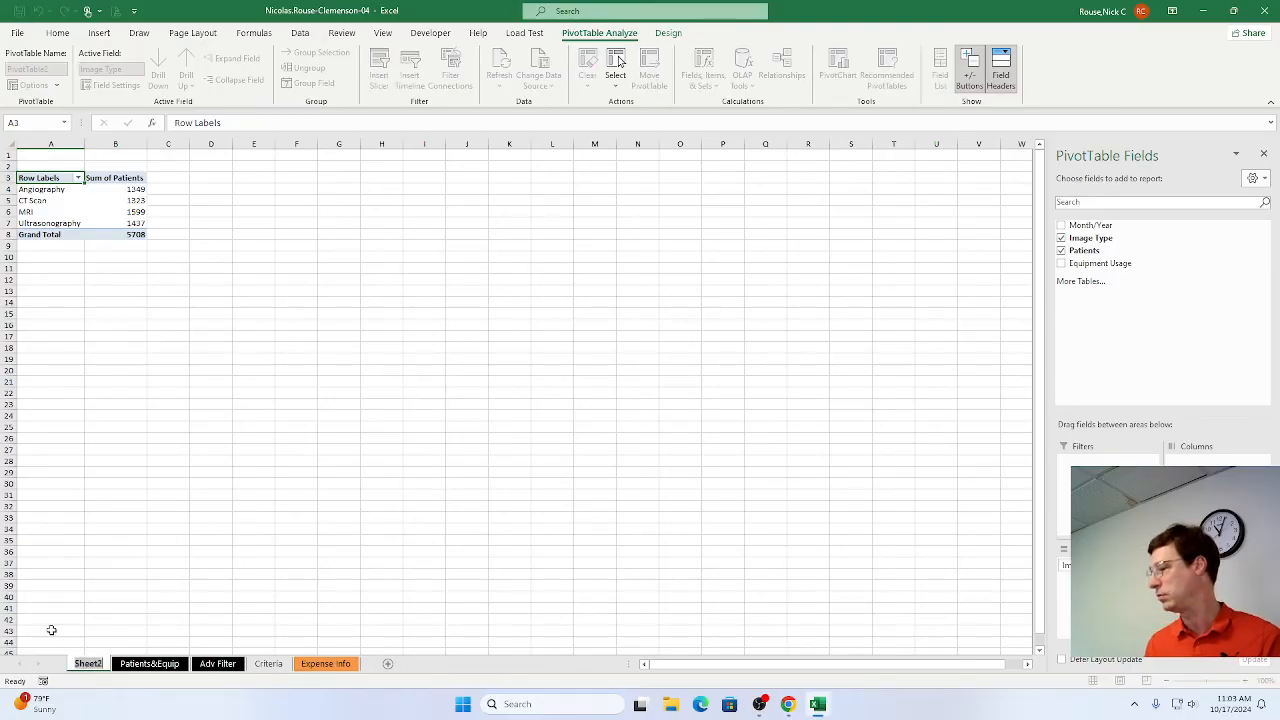
text(Pivo)
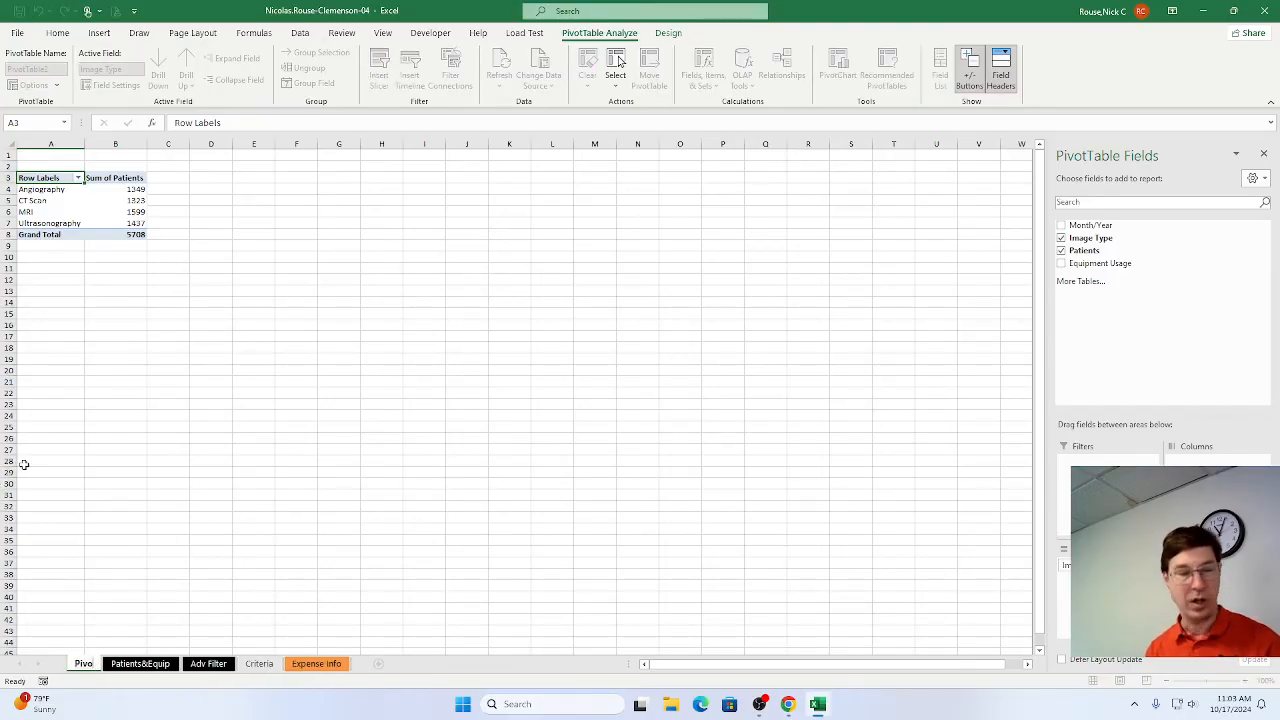
text(tTable)
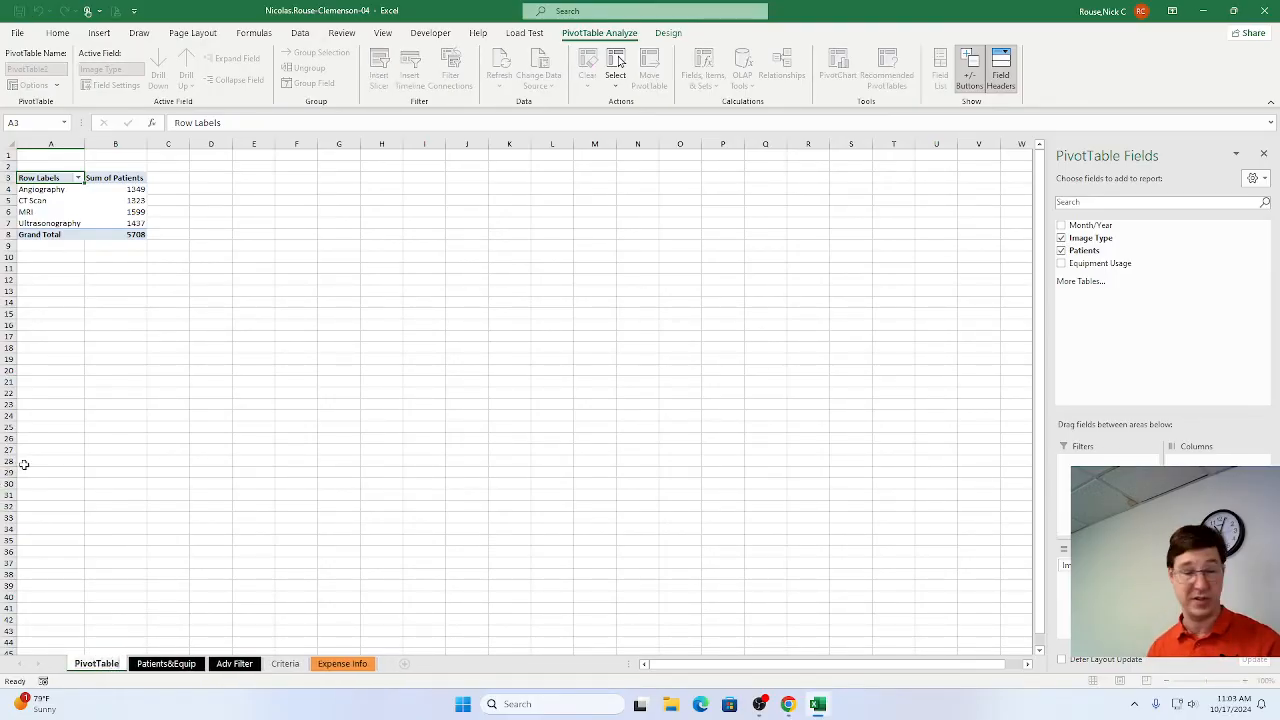
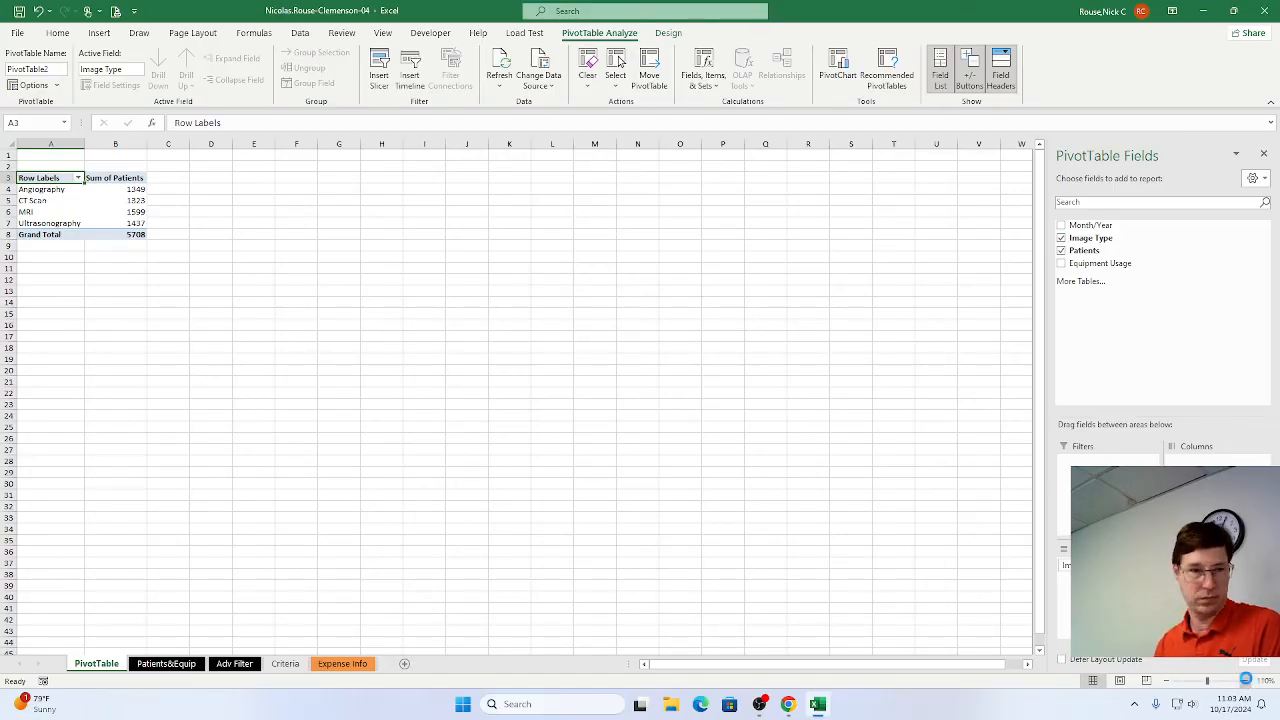
Switch to Chrome, mark step 11d as complete, and read the step 12 instructions for editing the PivotTable data source.
click(1245, 681)
click(1245, 681)
click(1245, 681)
click(1245, 681)
click(1245, 681)
click(1245, 681)
click(1245, 681)
click(1245, 681)
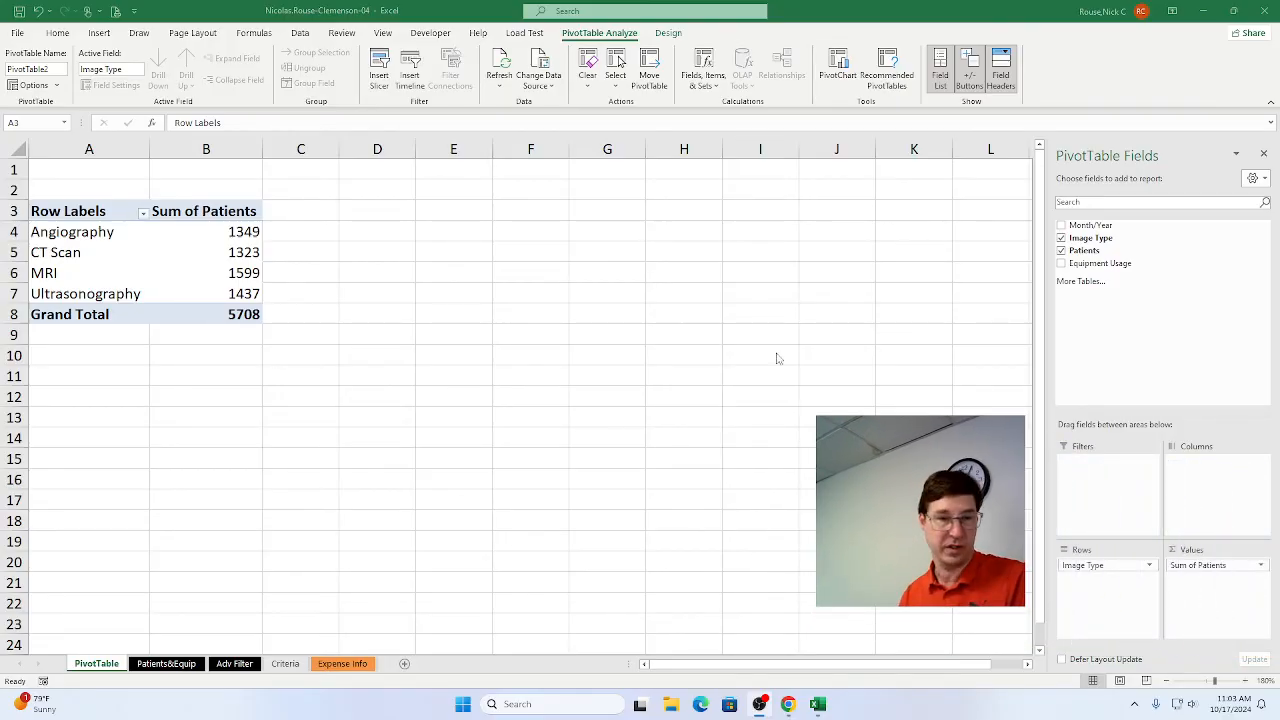
click(249, 4)
key(alt+Tab)
key(Tab)
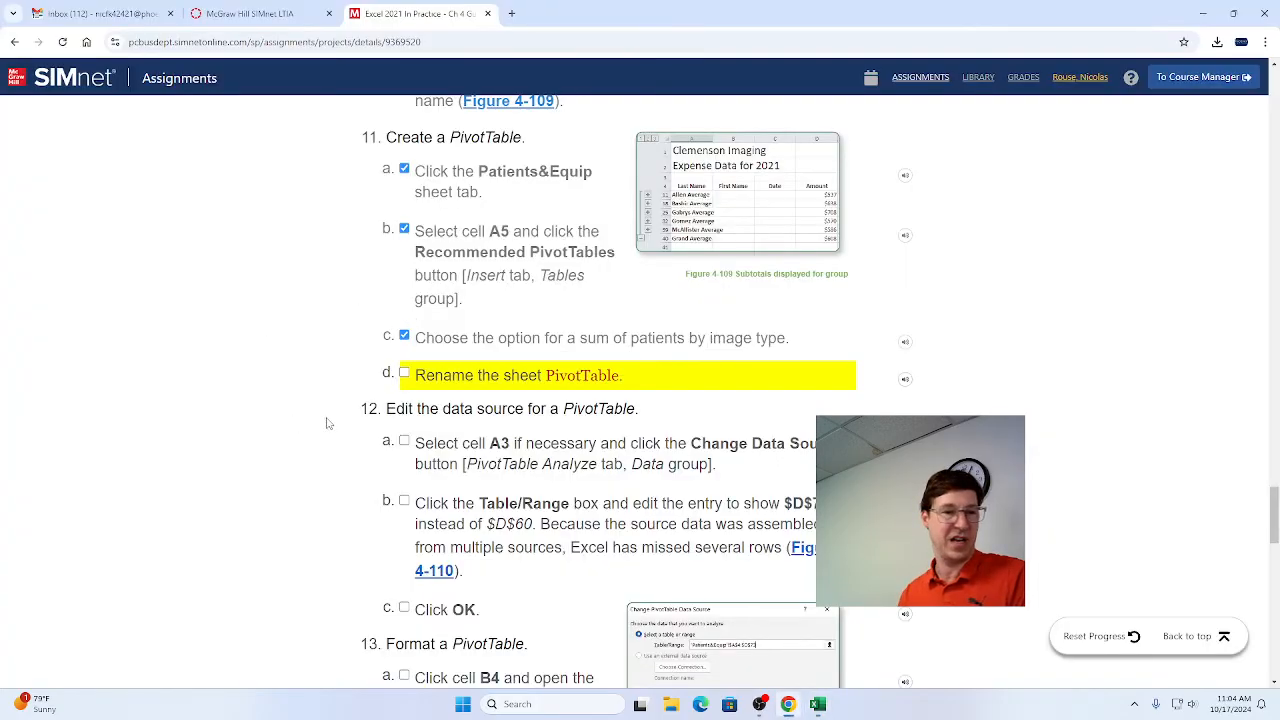
click(404, 372)
scroll(432, 428, down, 2)
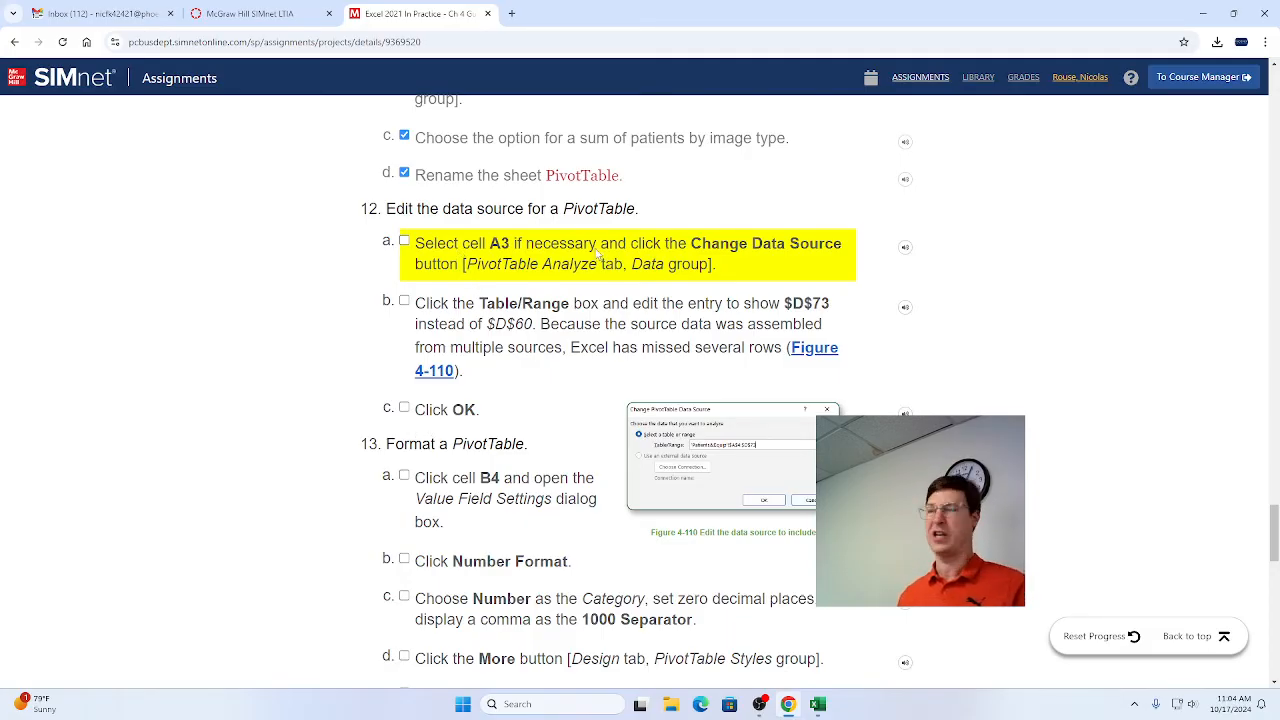
Switch to Excel and edit the PivotTable's data source range on Patients&Equip to end at $D$73.
key(alt+Tab)
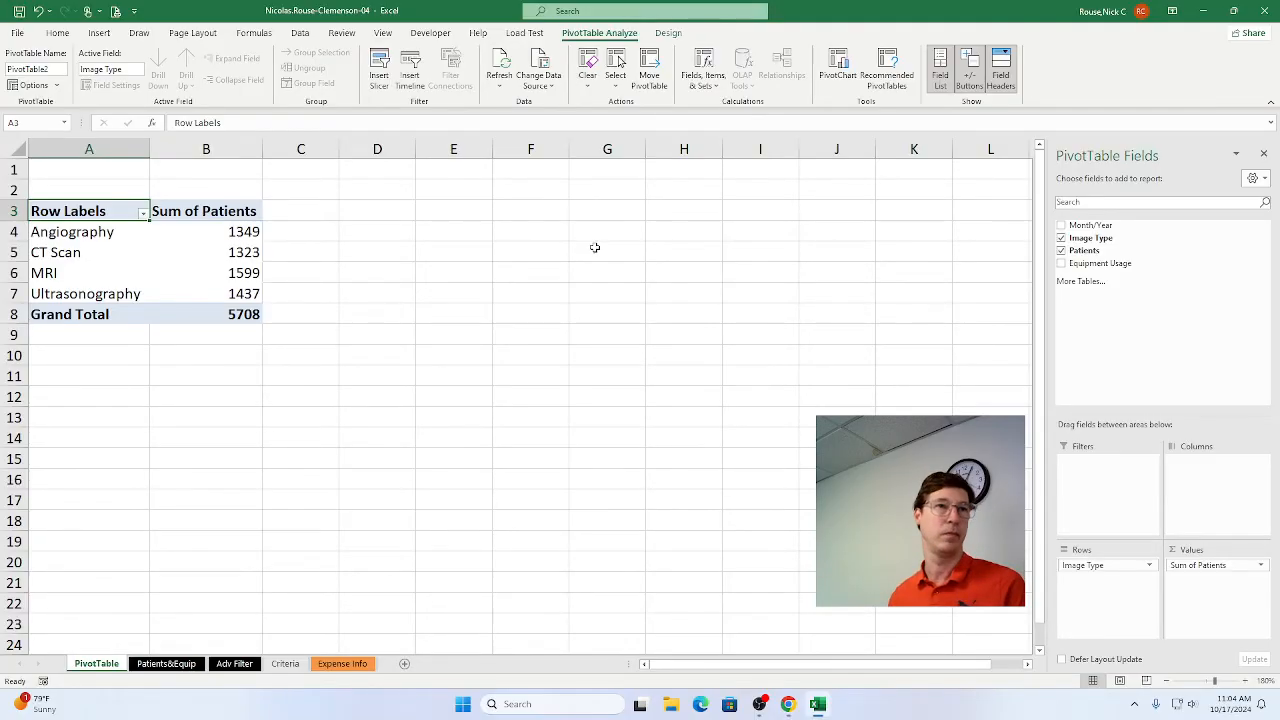
key(alt+Tab)
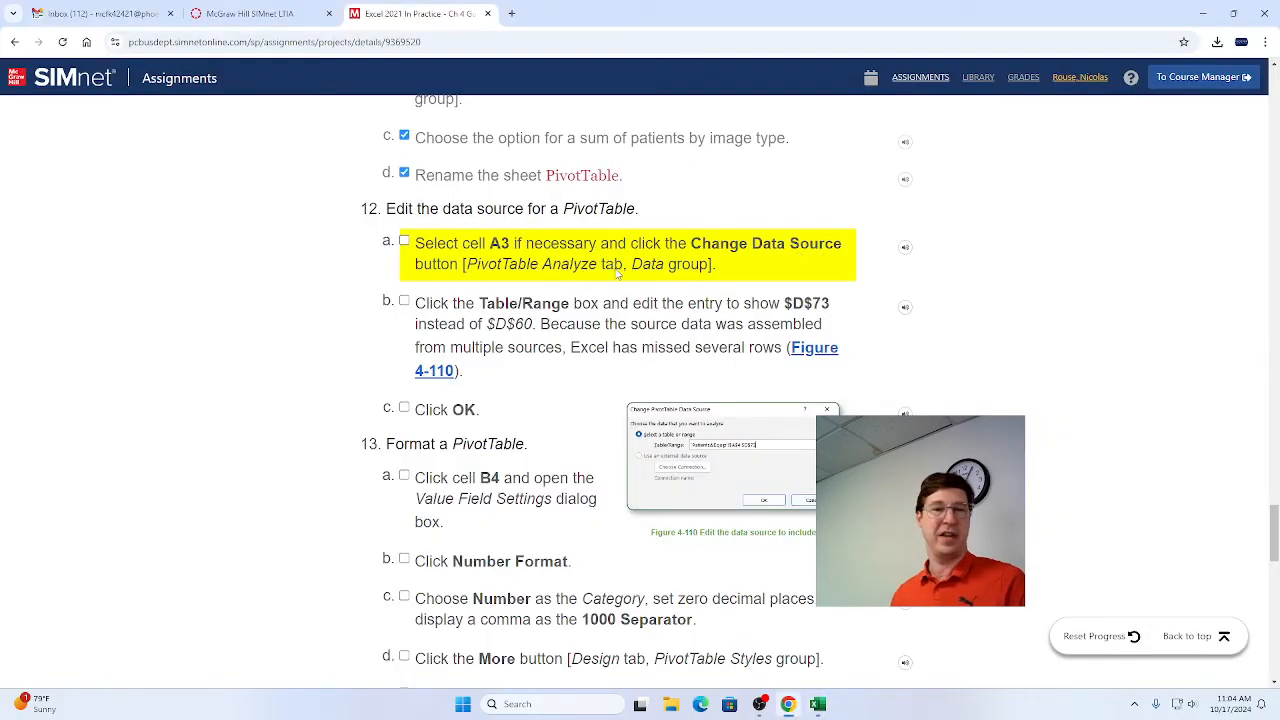
key(alt+Tab)
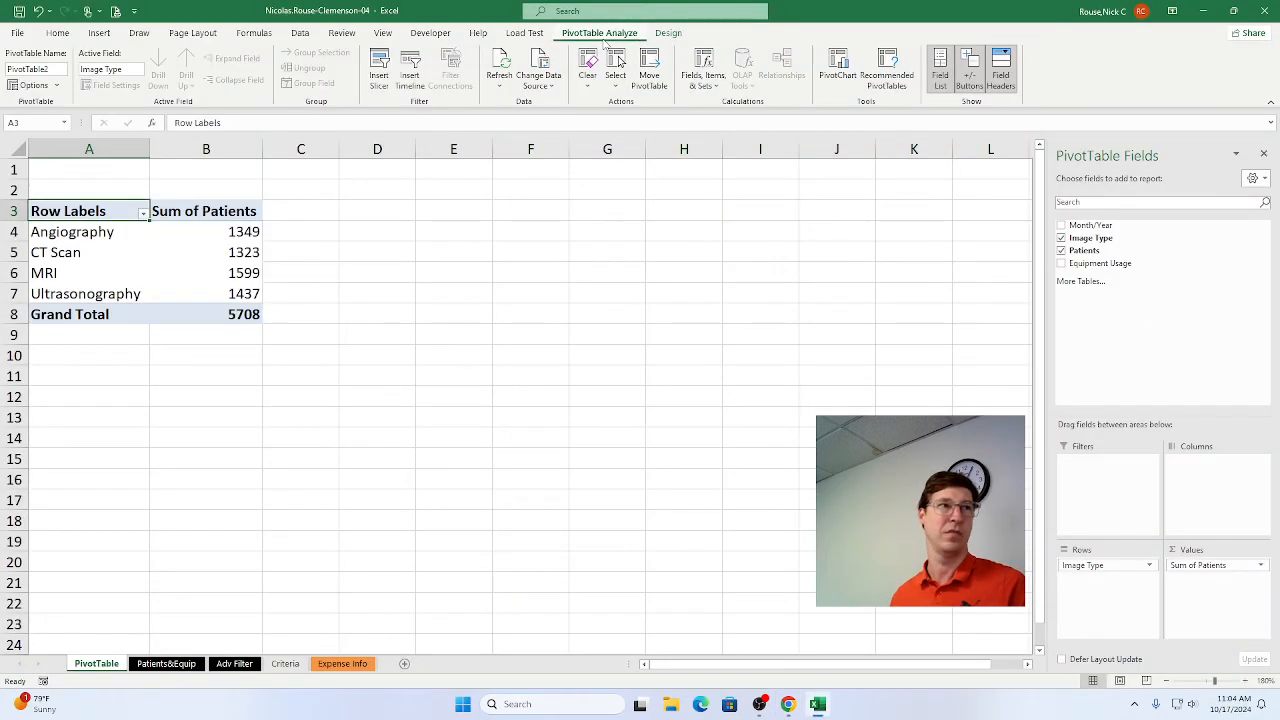
click(541, 87)
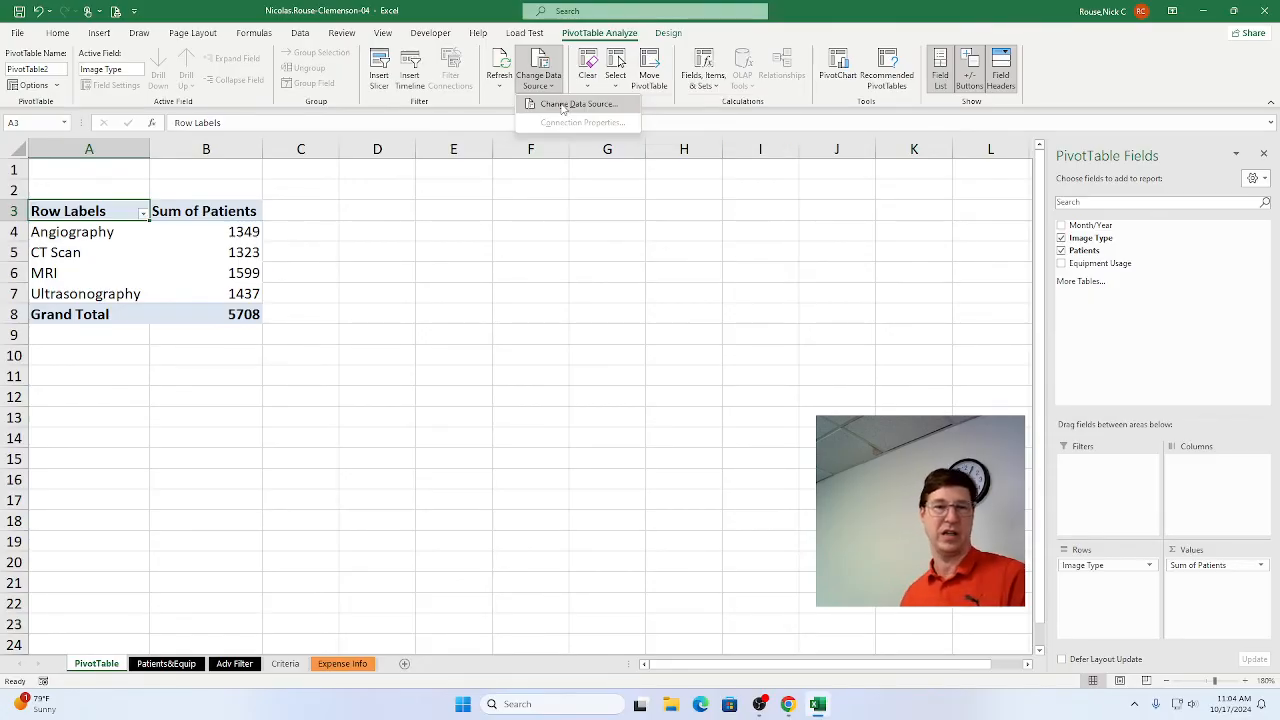
click(575, 104)
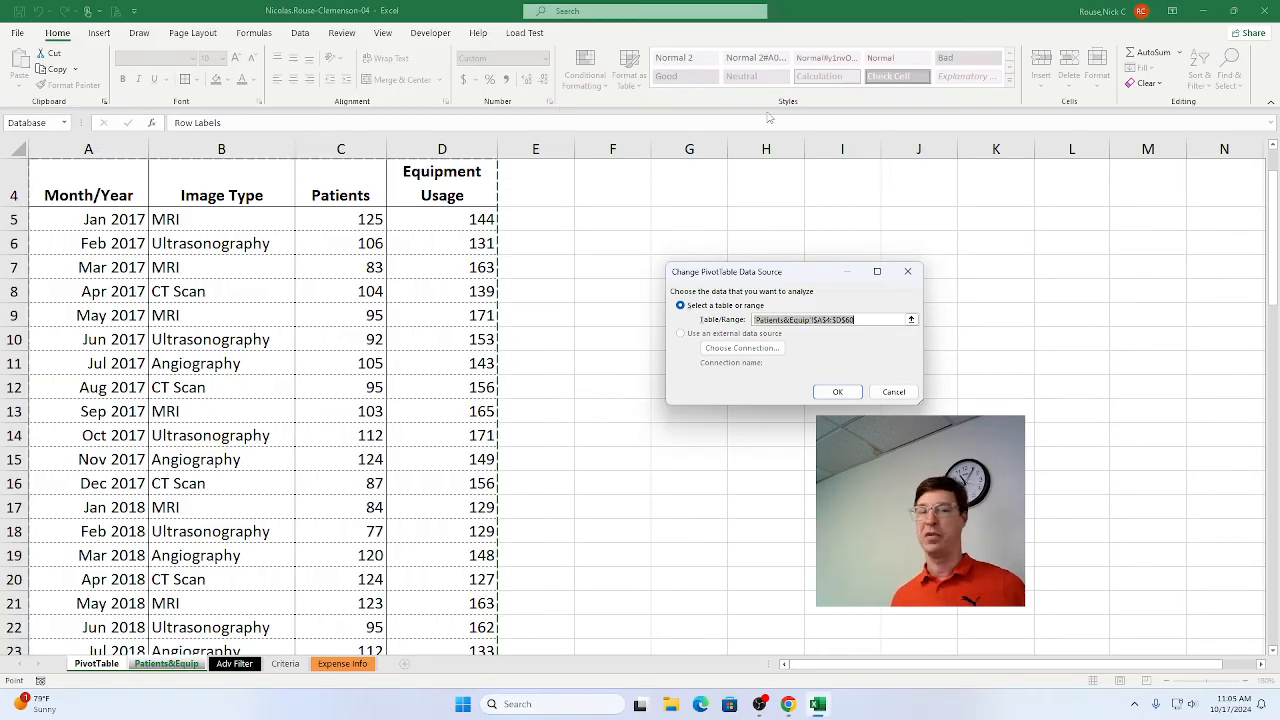
click(876, 319)
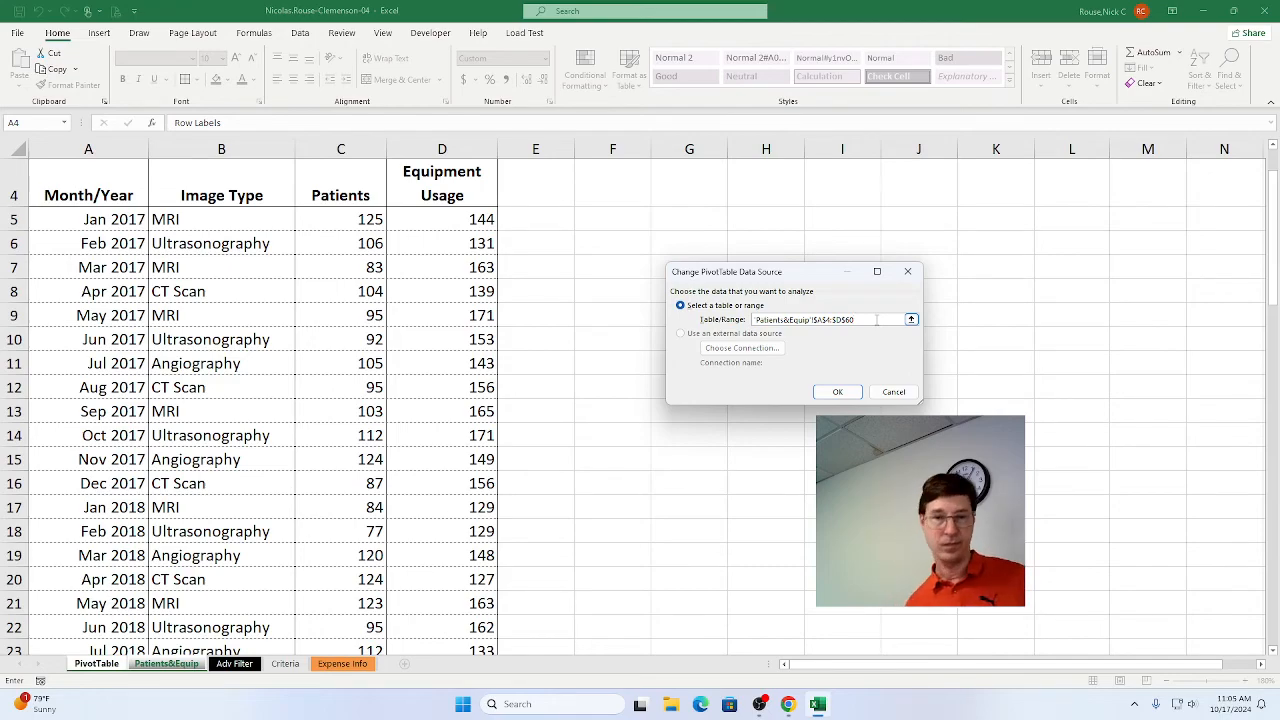
key(BackSpace)
key(BackSpace)
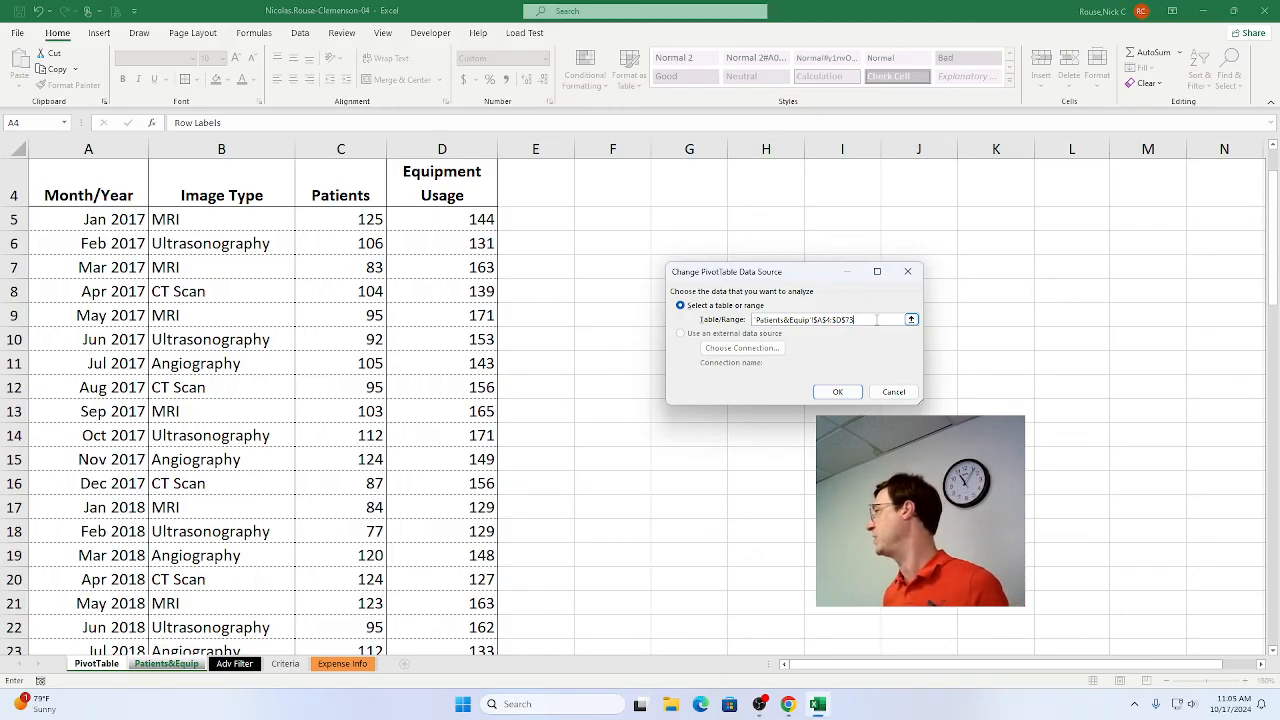
Switch to Chrome and mark steps 12a and 12b as complete.
key(alt+Tab)
key(alt+Tab)
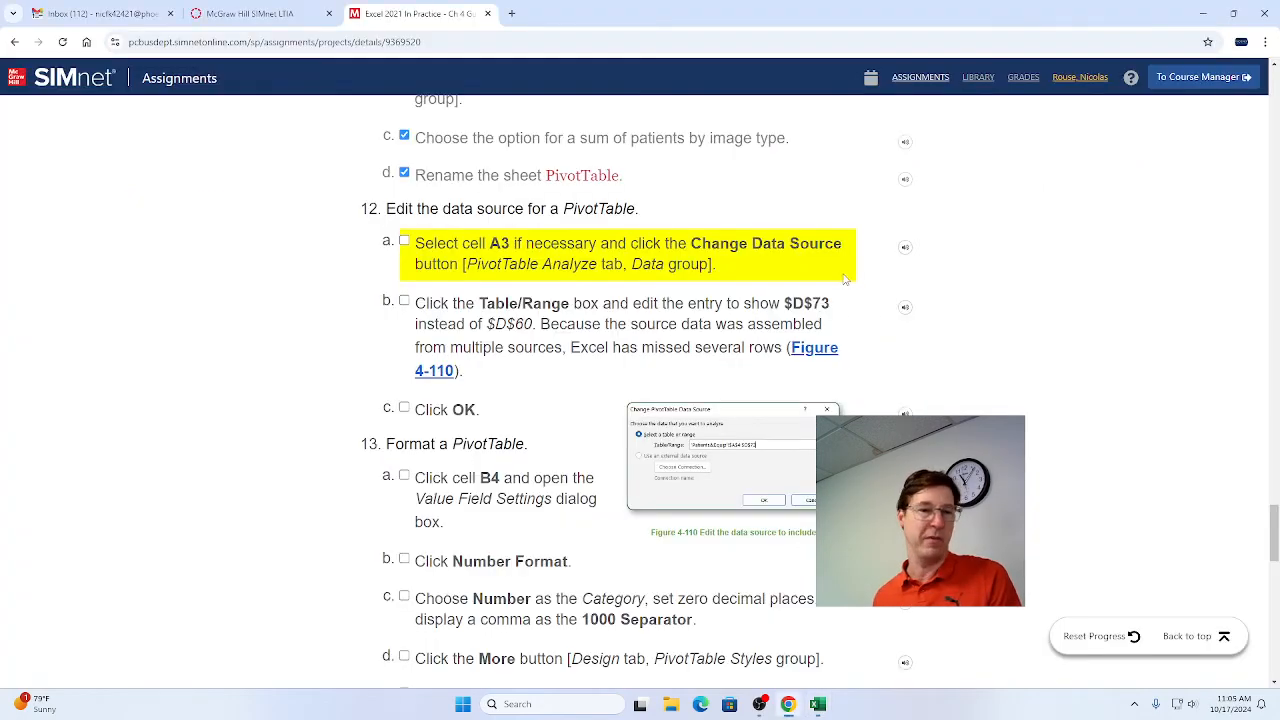
click(404, 242)
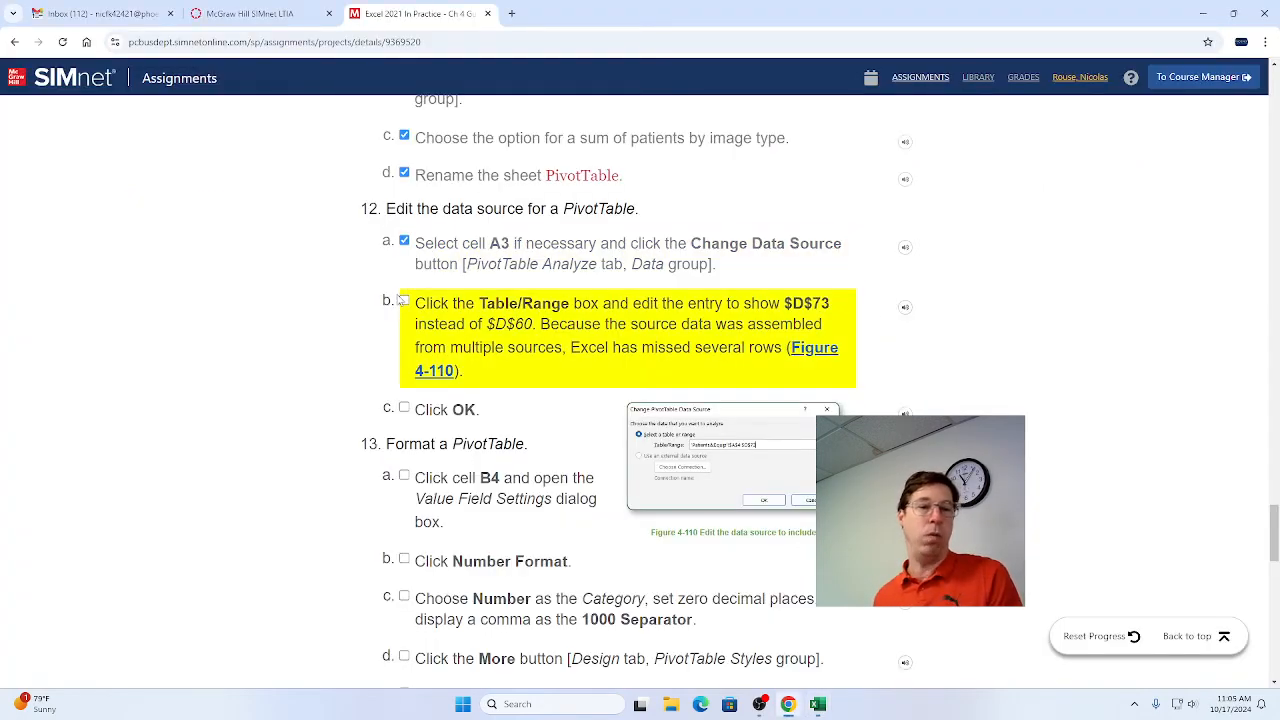
click(404, 302)
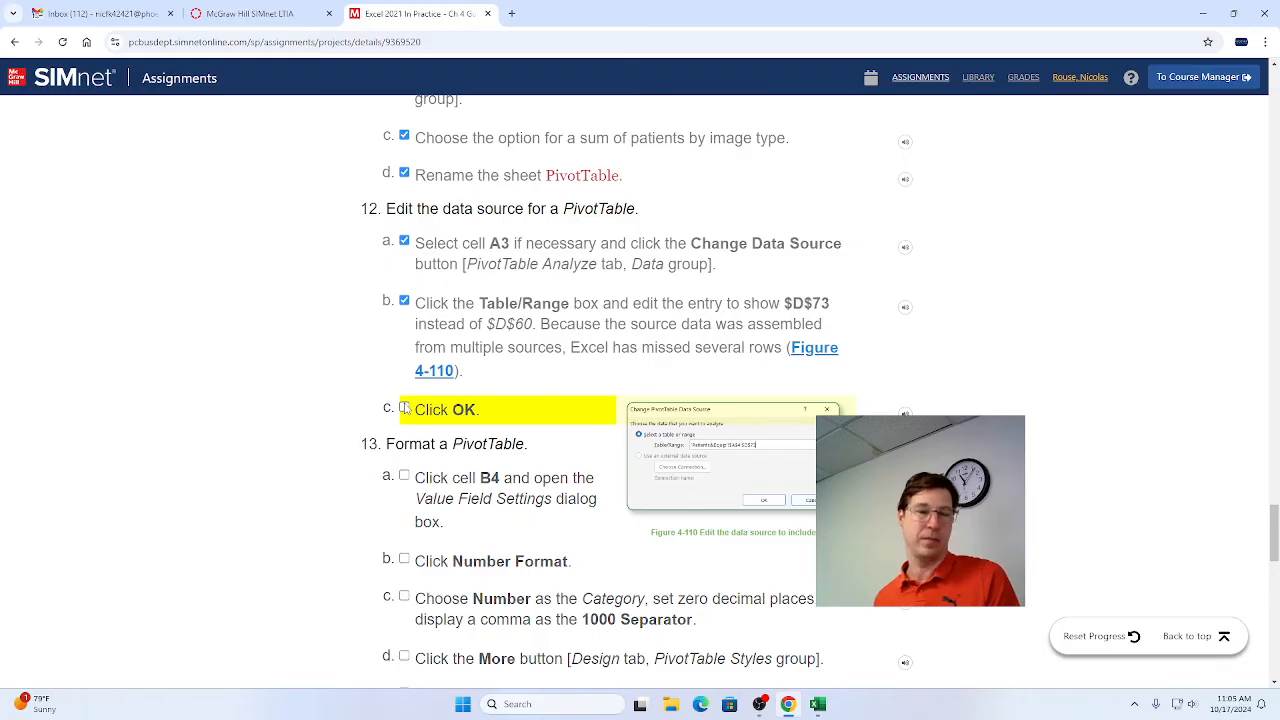
Switch to Excel, apply the edited PivotTable data source, and mark step 12c as complete in Chrome.
key(alt+Tab)
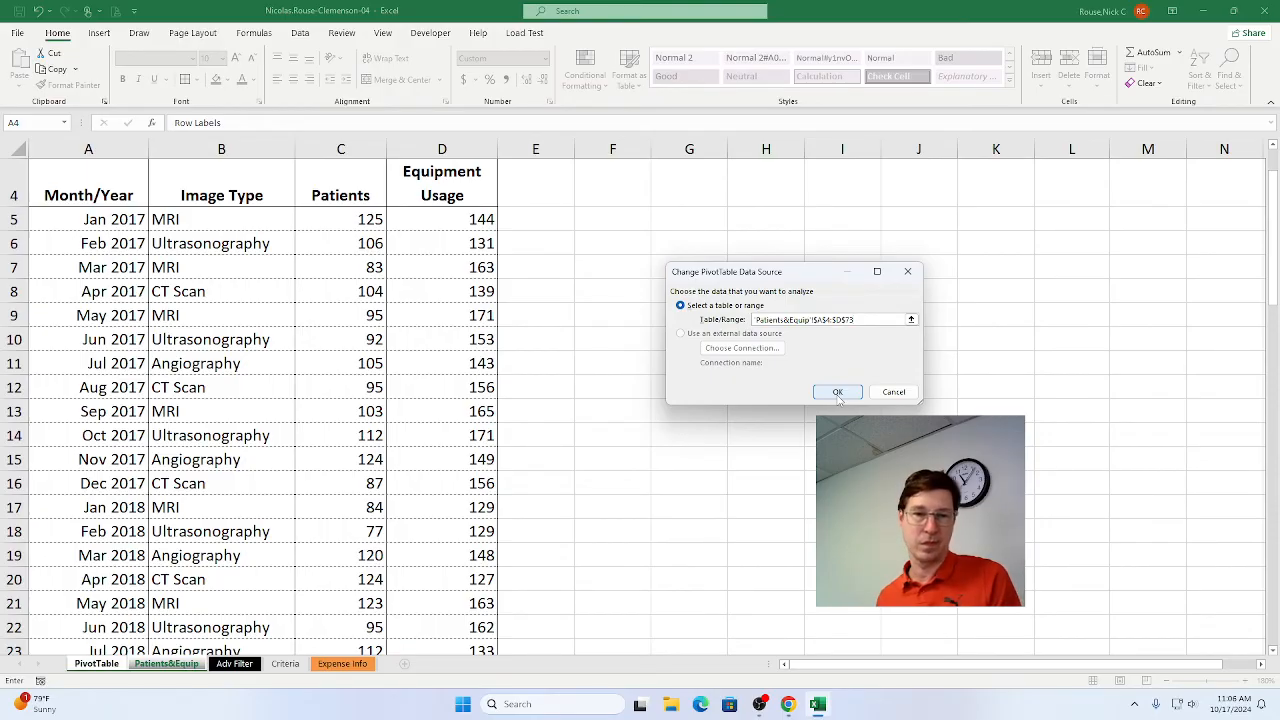
click(838, 393)
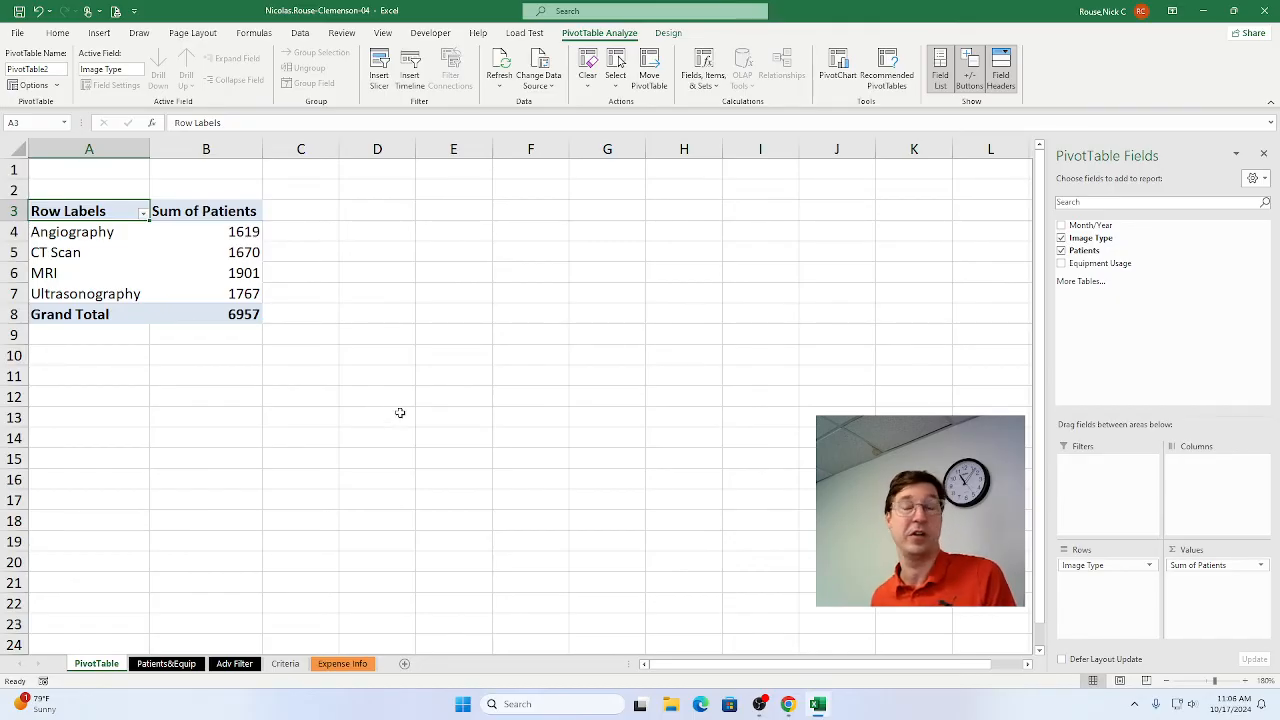
key(alt+Tab)
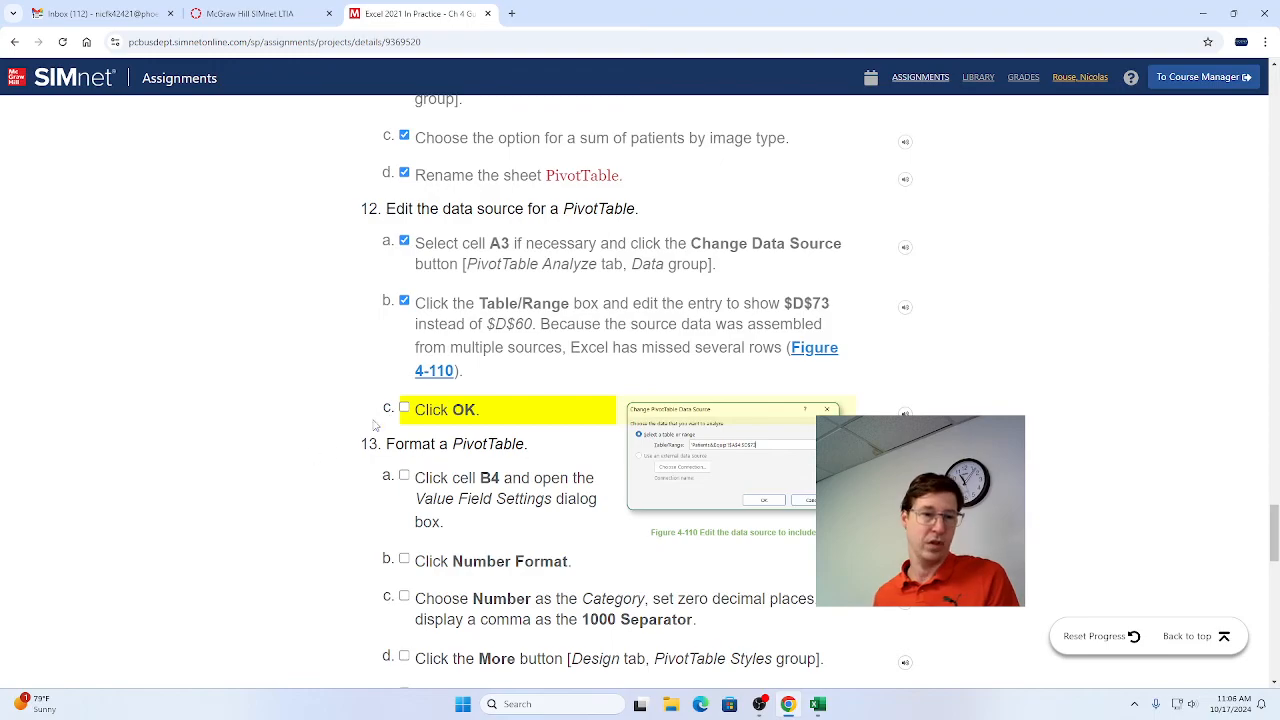
click(404, 408)
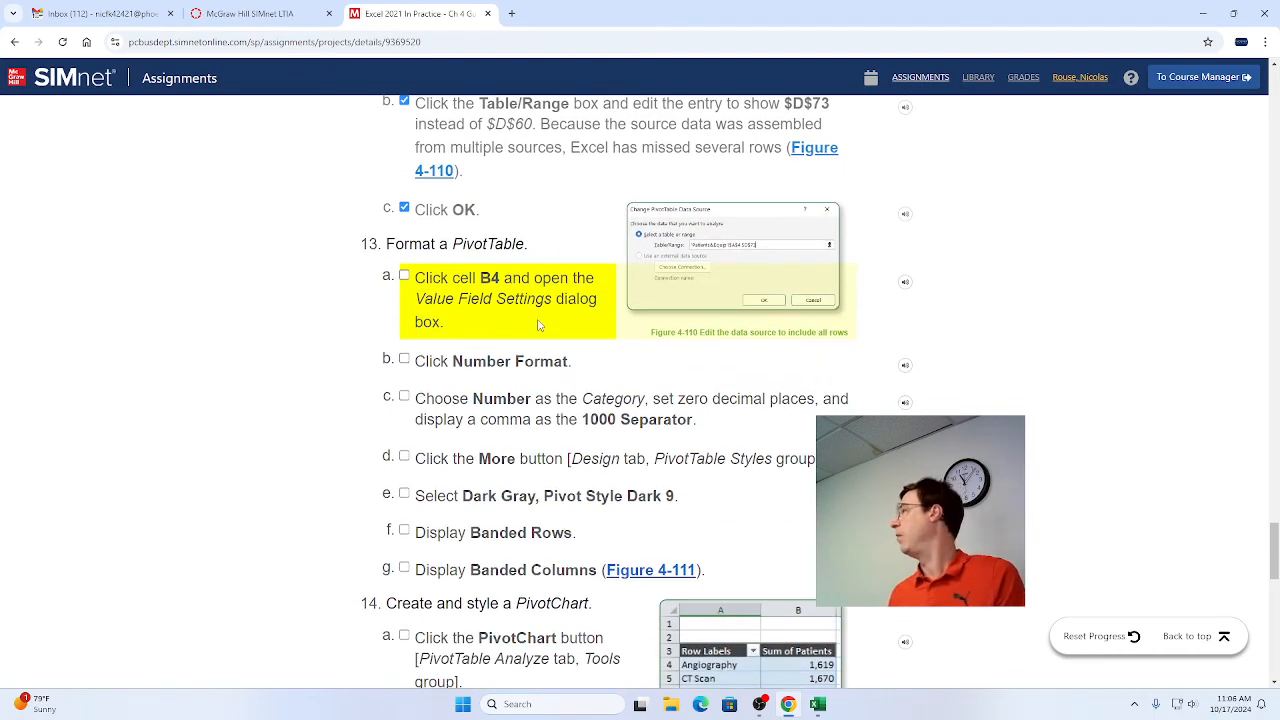
Switch to Excel and select cell B4 in the PivotTable, and mark step 13a as complete in Chrome.
key(alt+Tab)
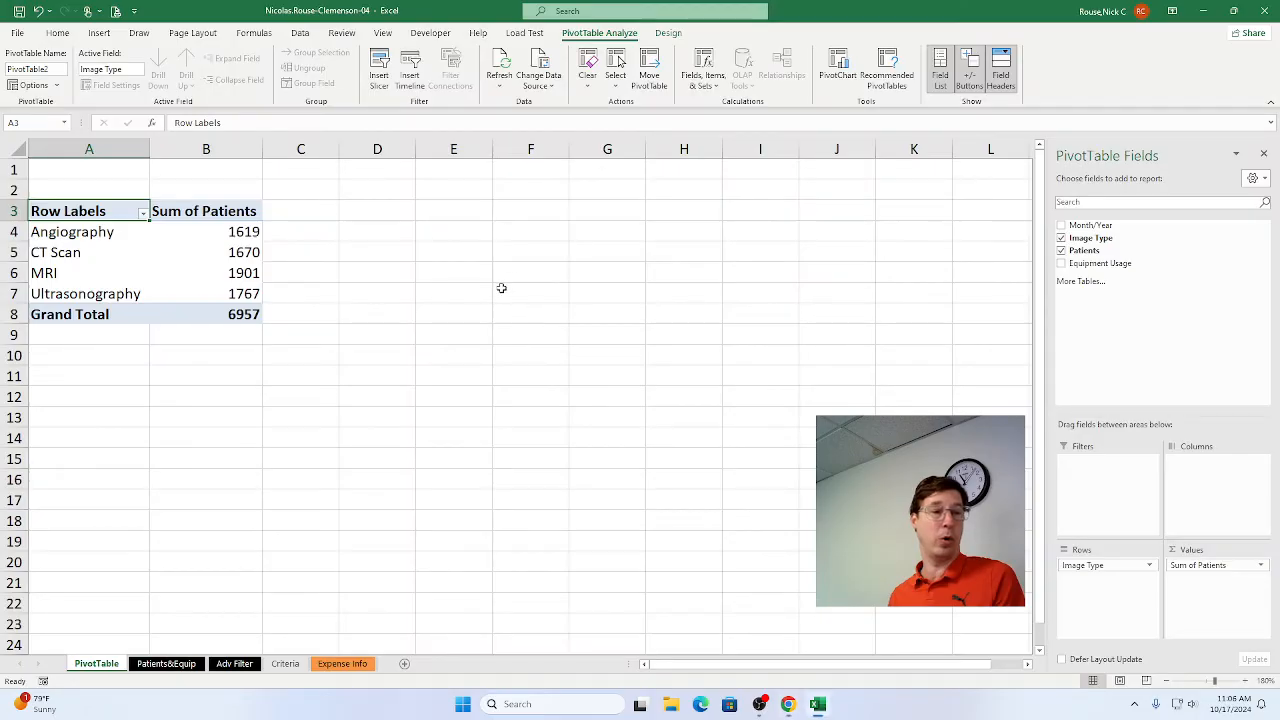
click(187, 234)
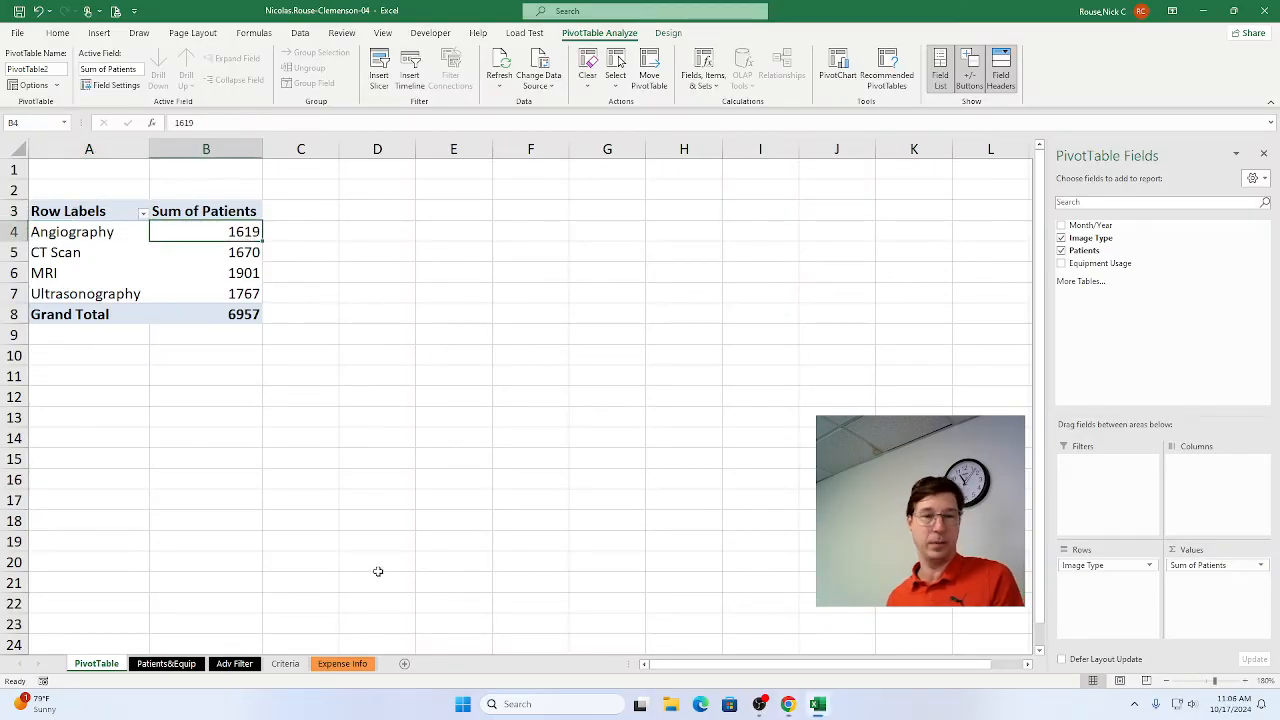
key(alt+Tab)
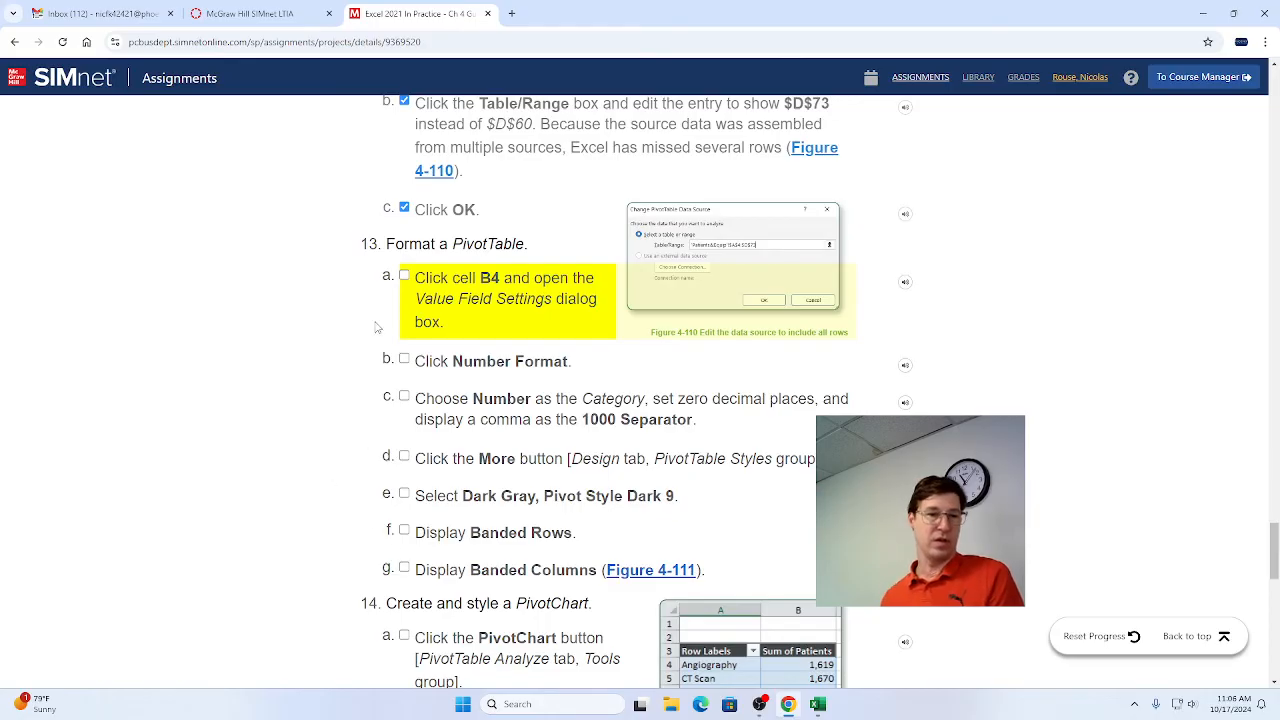
click(405, 277)
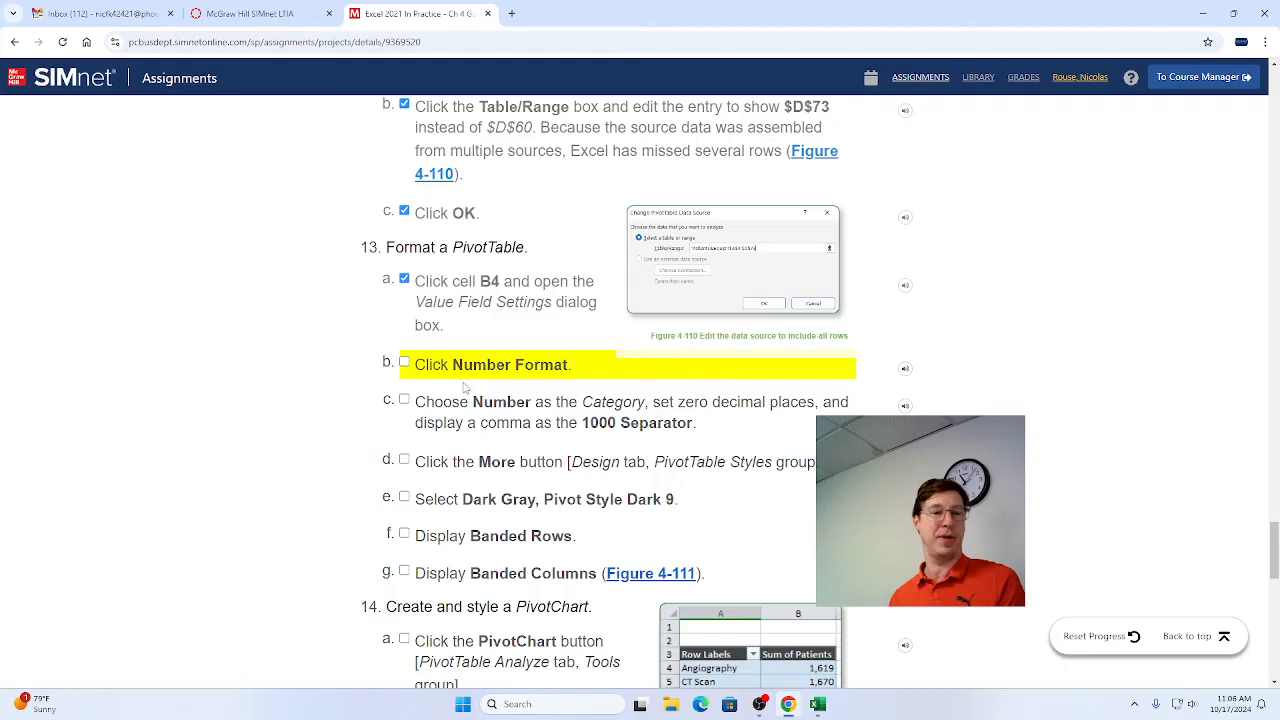
Switch to Excel, open the number format settings of the Sum of Patients value field, and mark step 13b as complete in Chrome.
key(alt+Tab)
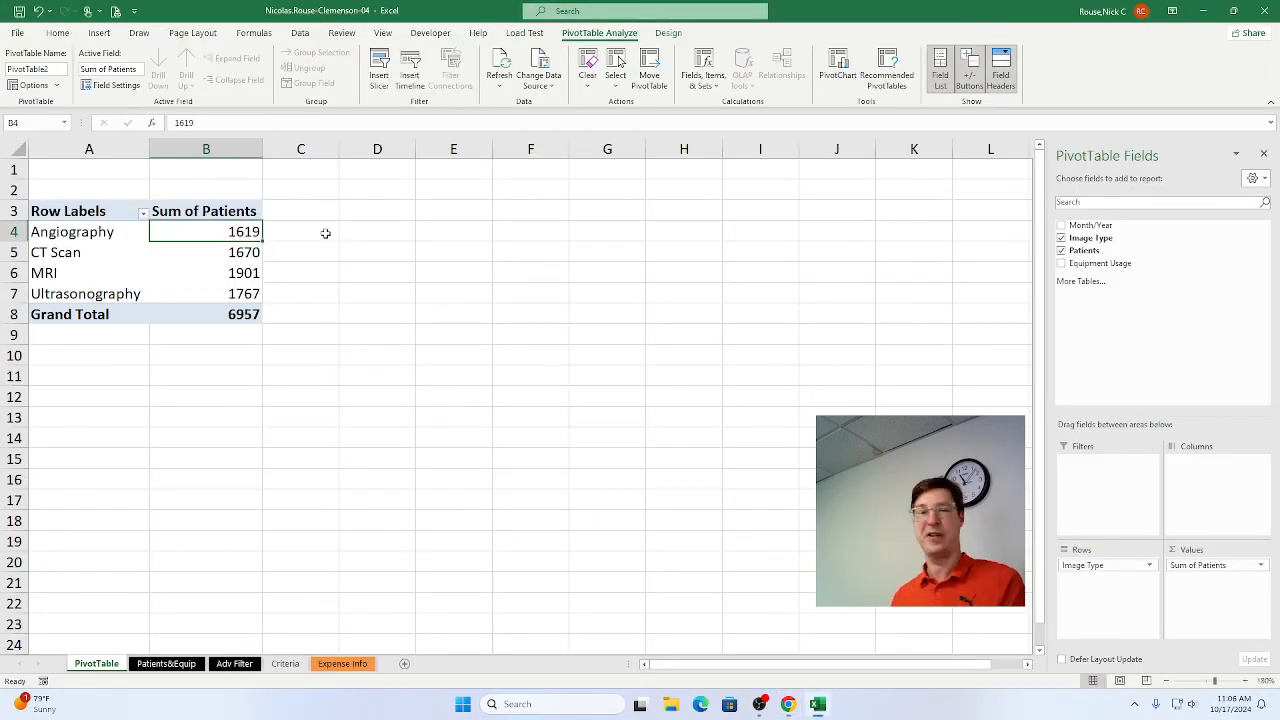
click(104, 87)
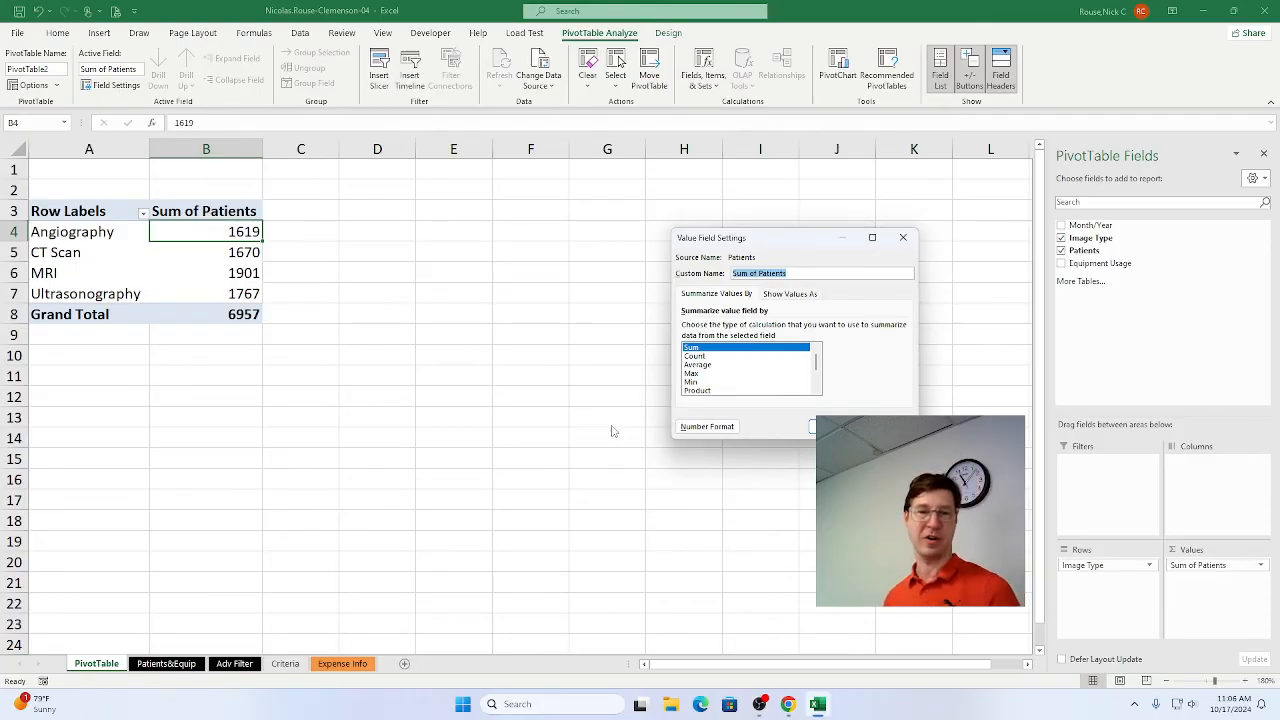
click(695, 428)
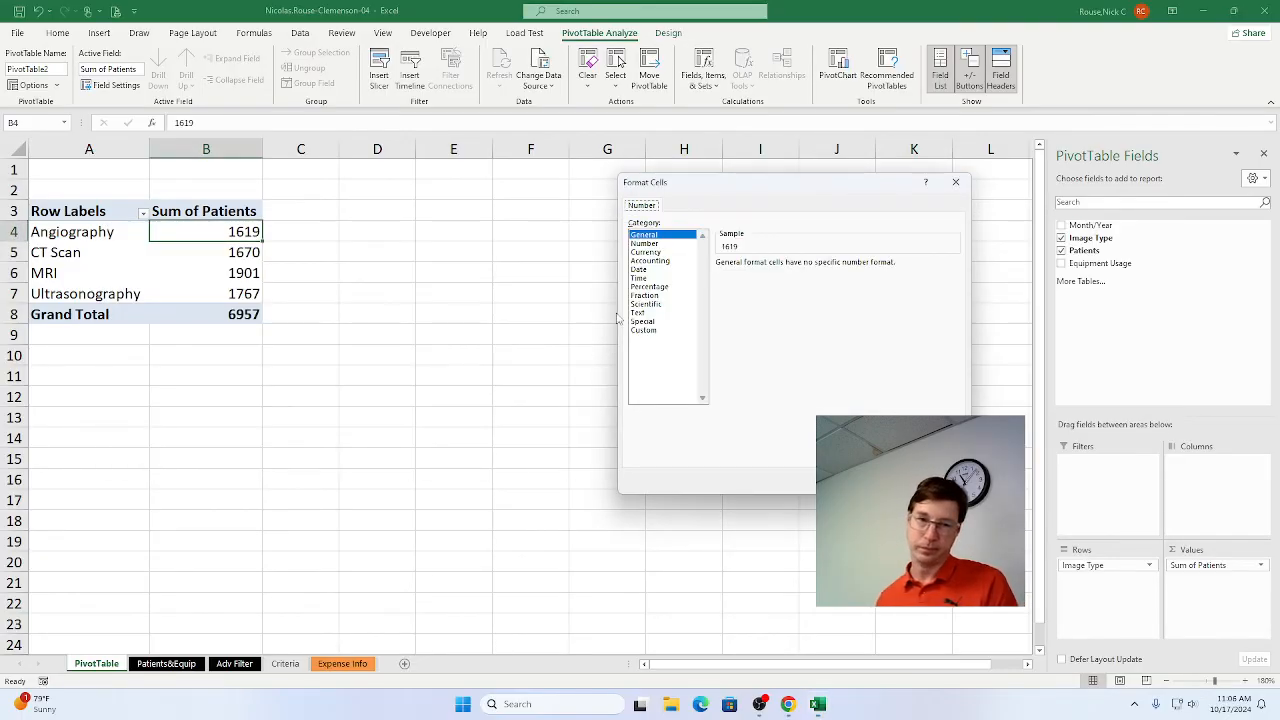
key(alt+Tab)
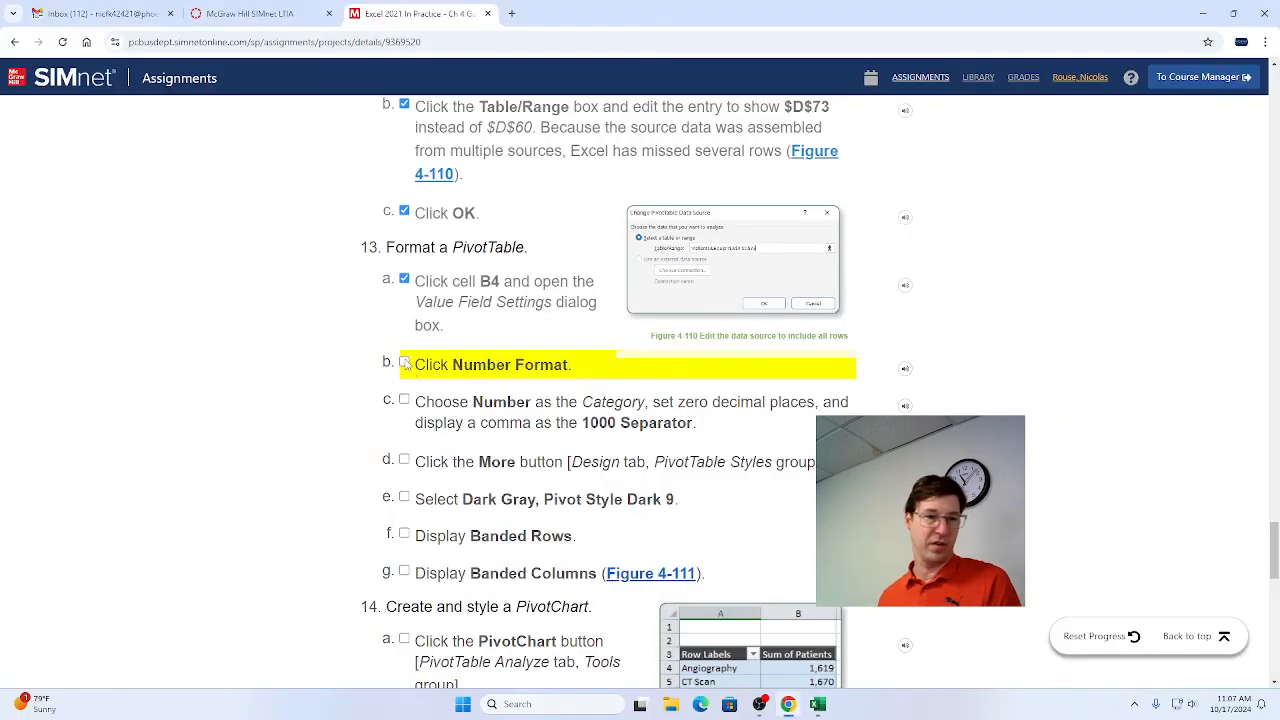
click(404, 365)
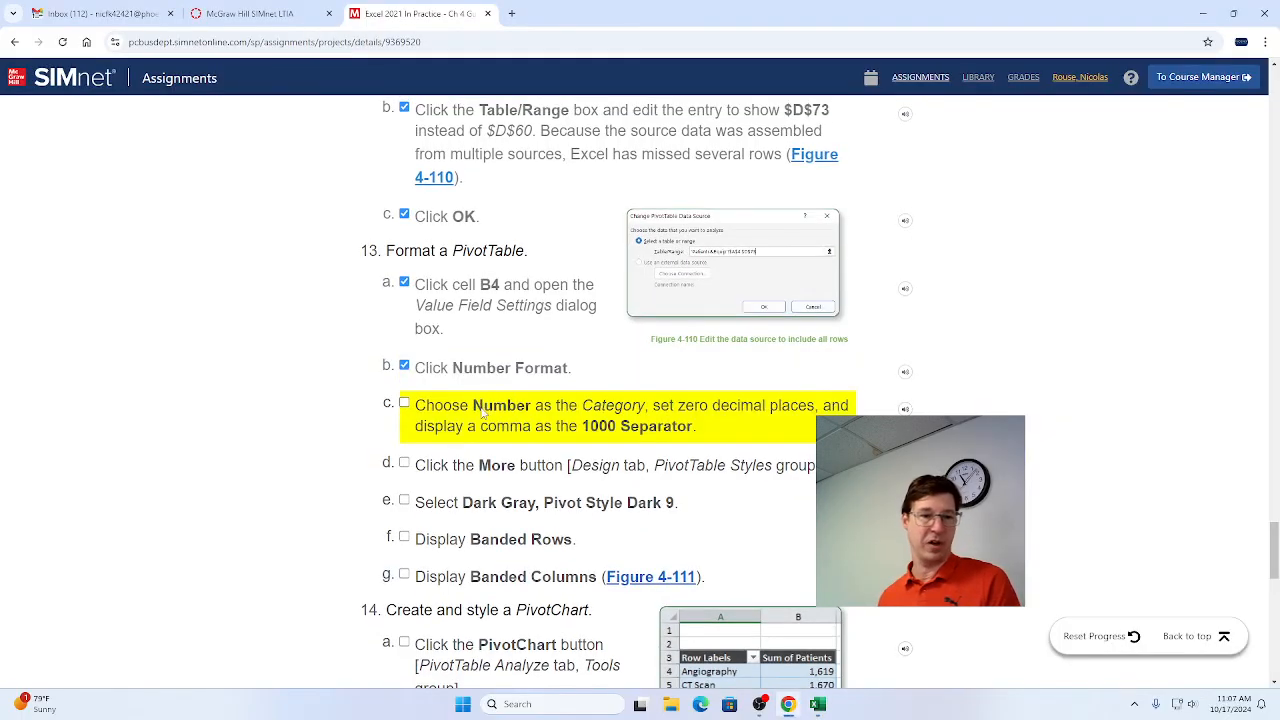
Switch to Excel and format the Sum of Patients values as Number with 0 decimal places and the 1000 separator.
key(alt+Tab)
click(540, 408)
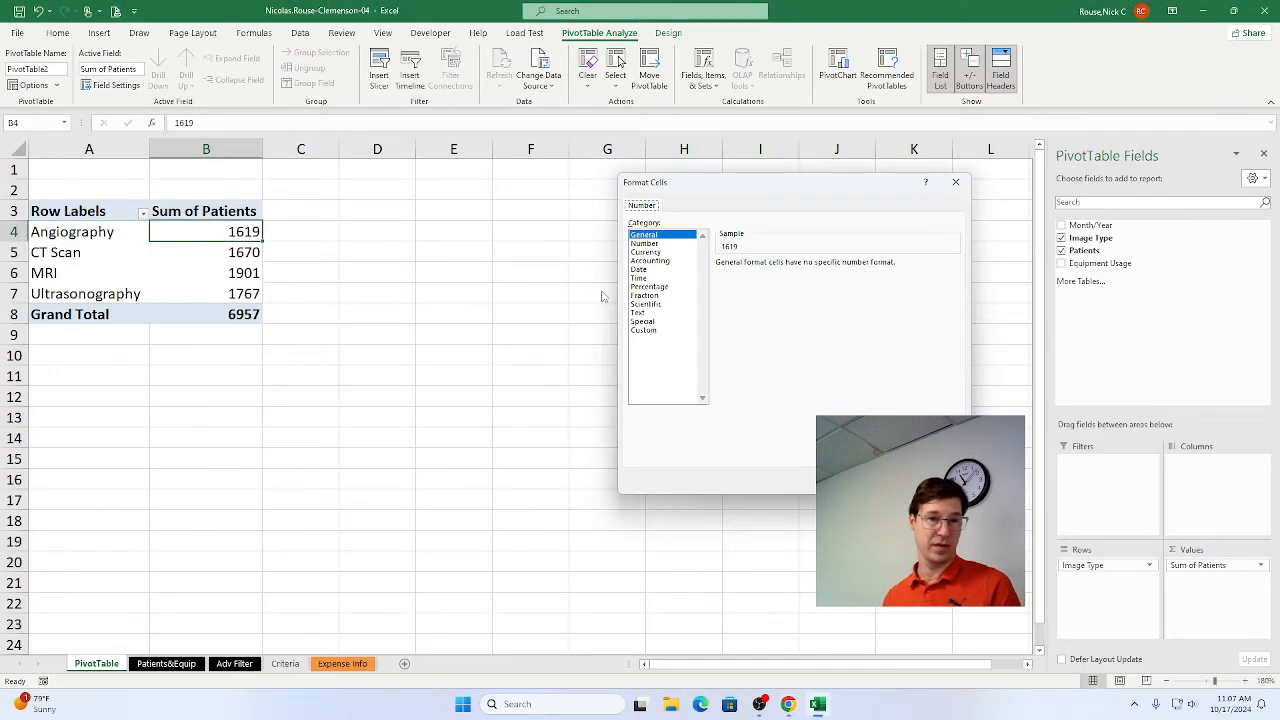
click(644, 244)
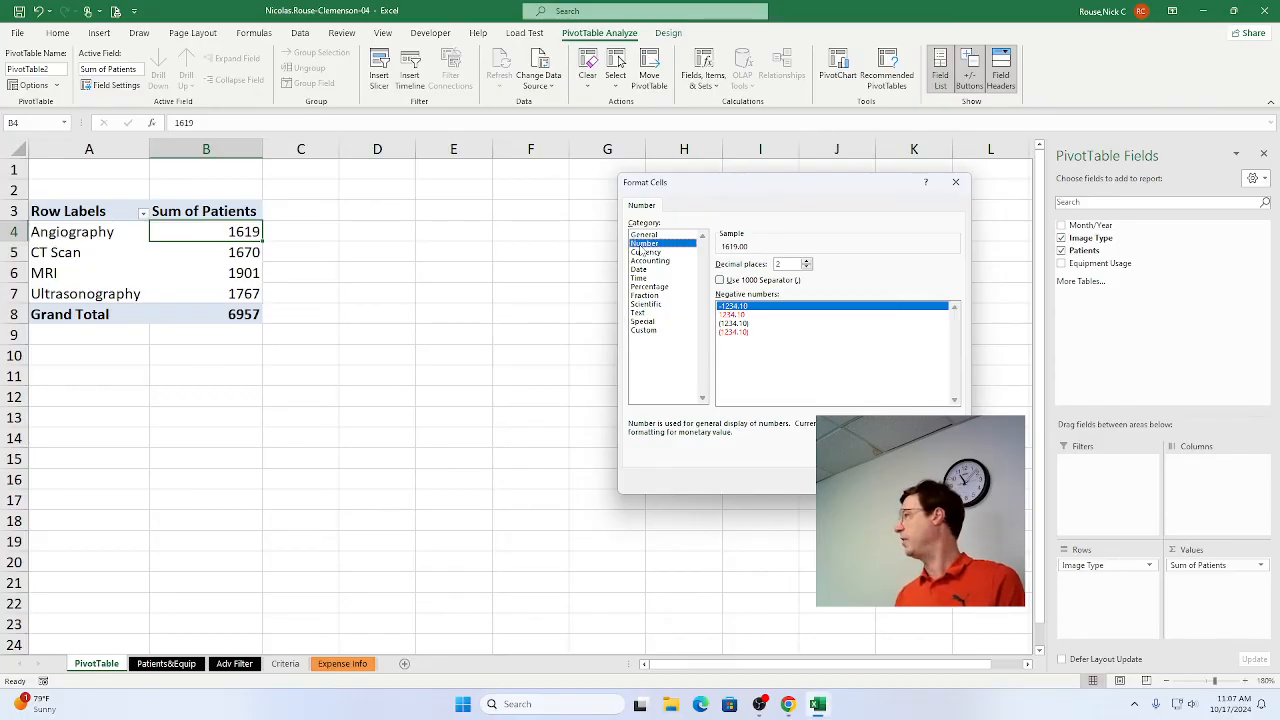
click(719, 280)
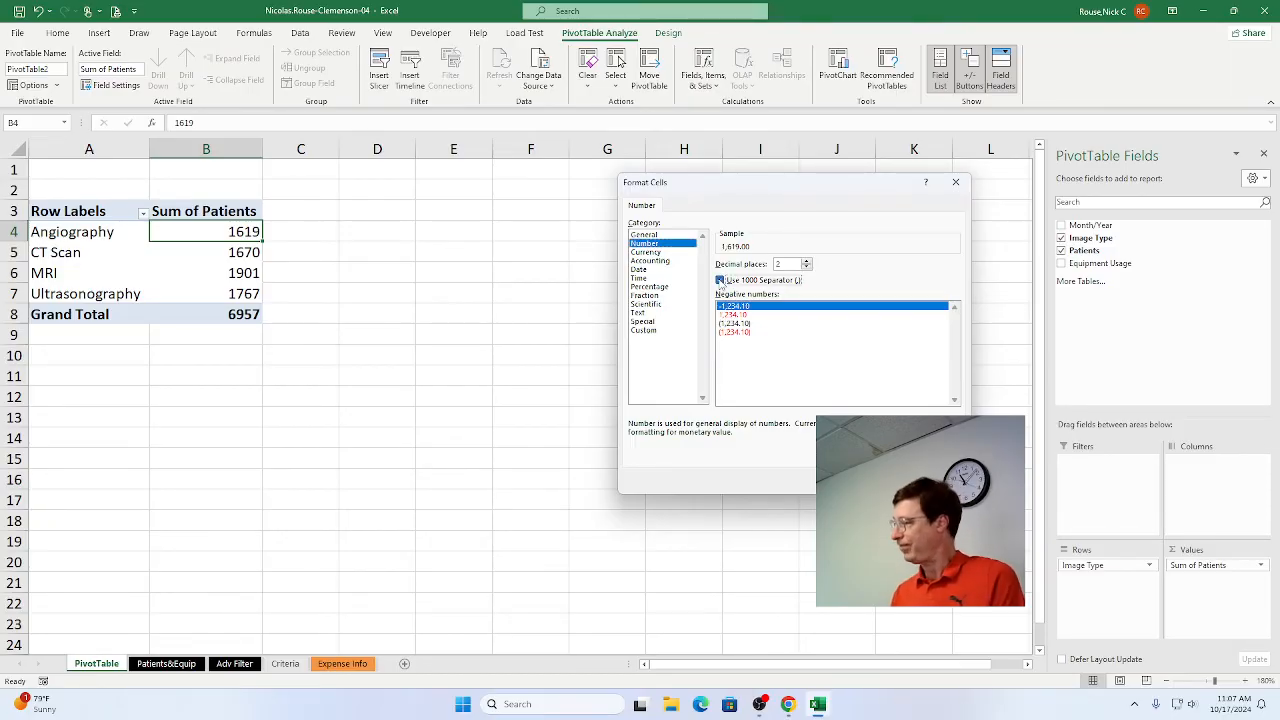
click(806, 268)
click(806, 268)
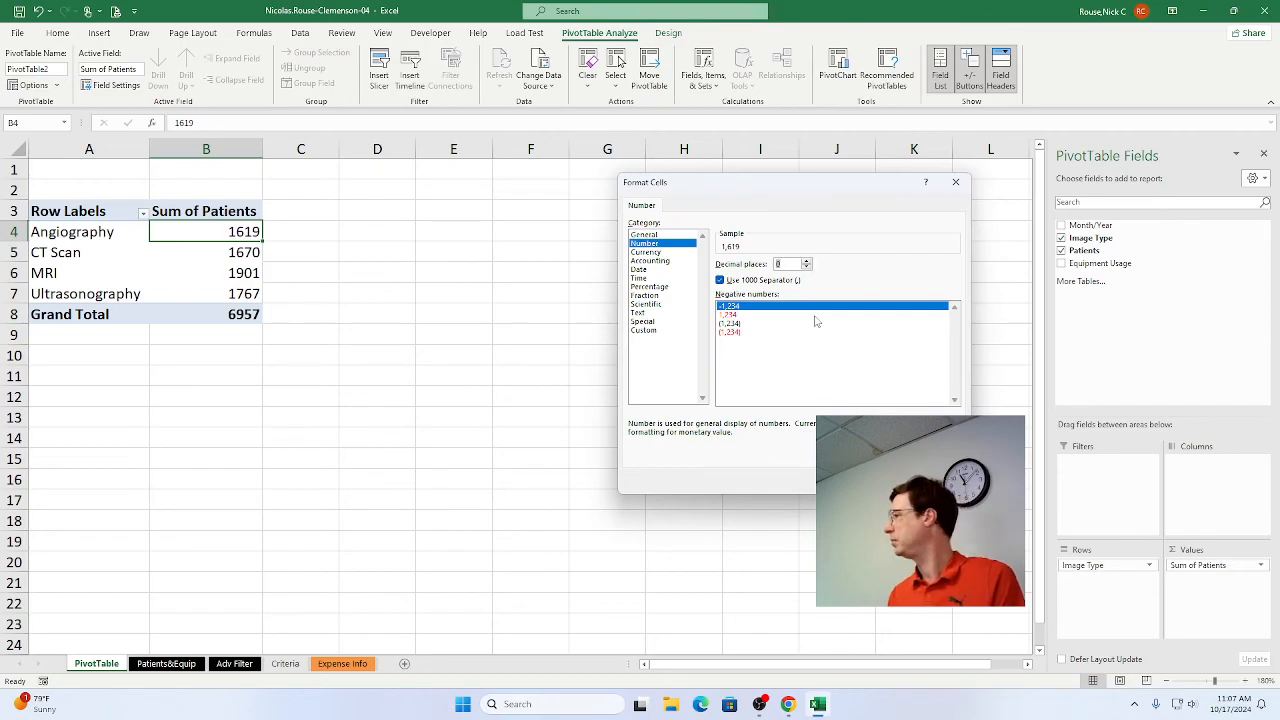
key(alt+Tab)
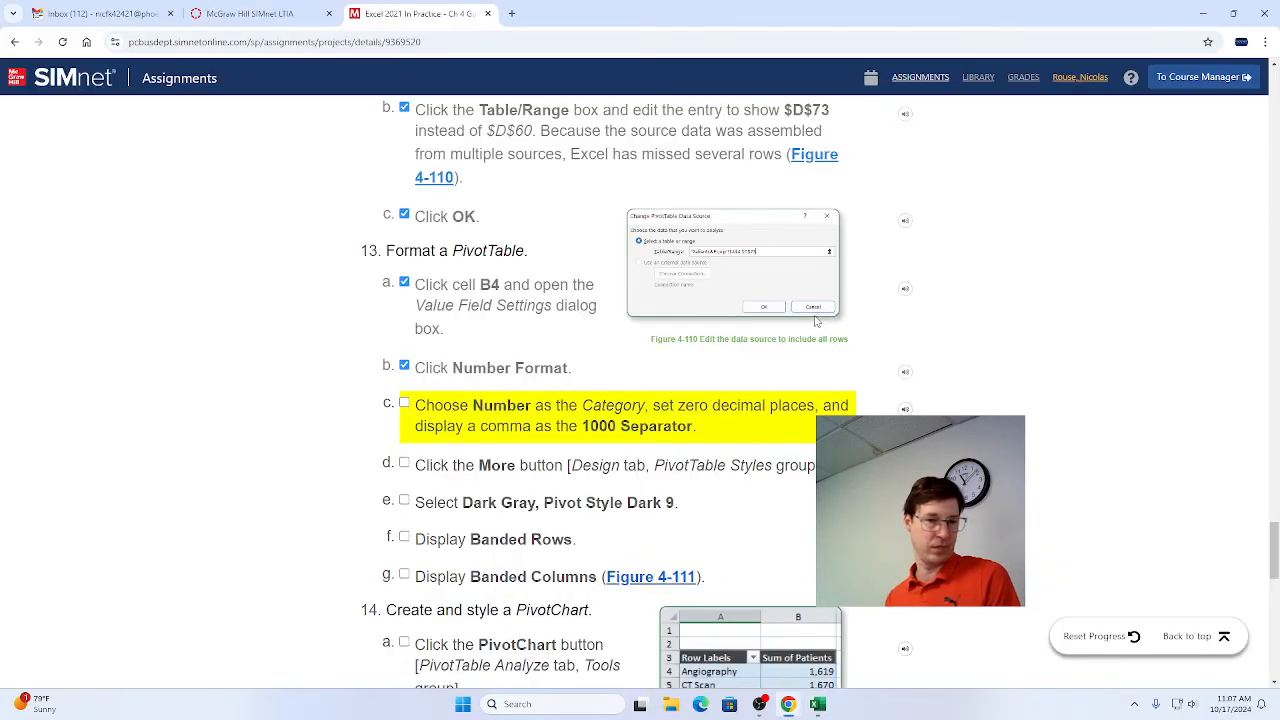
key(alt+Tab)
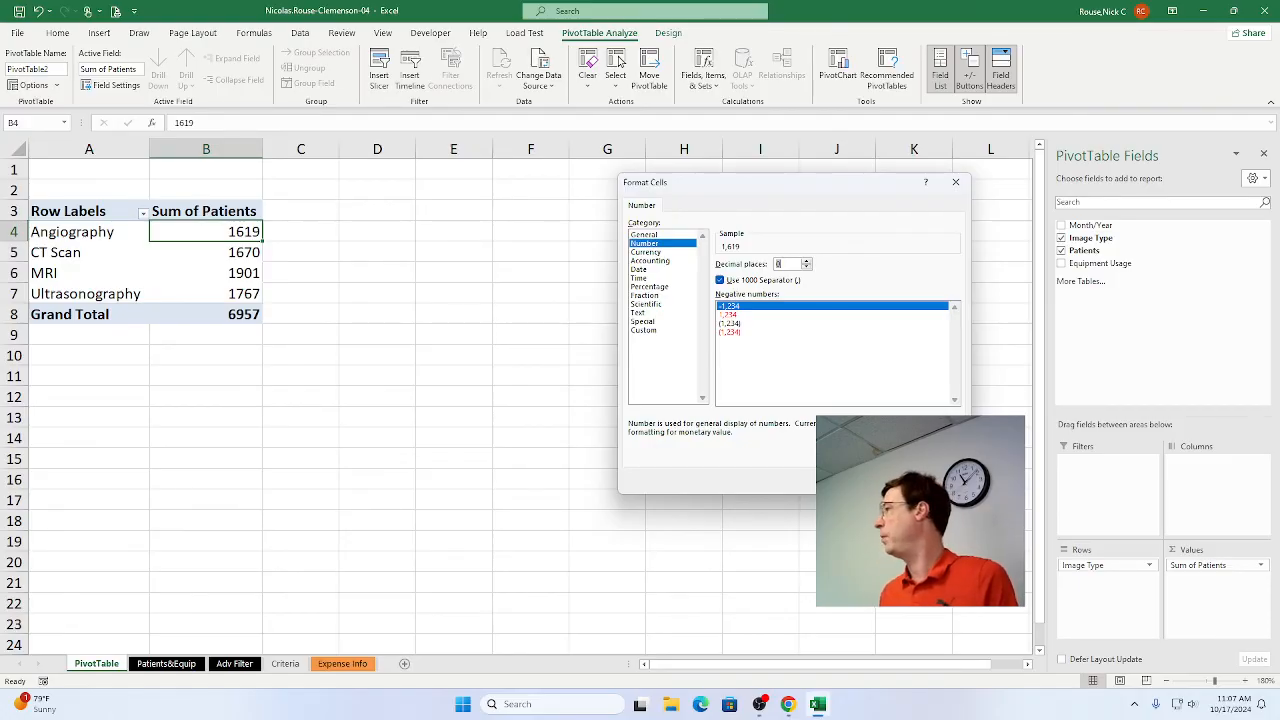
key(Return)
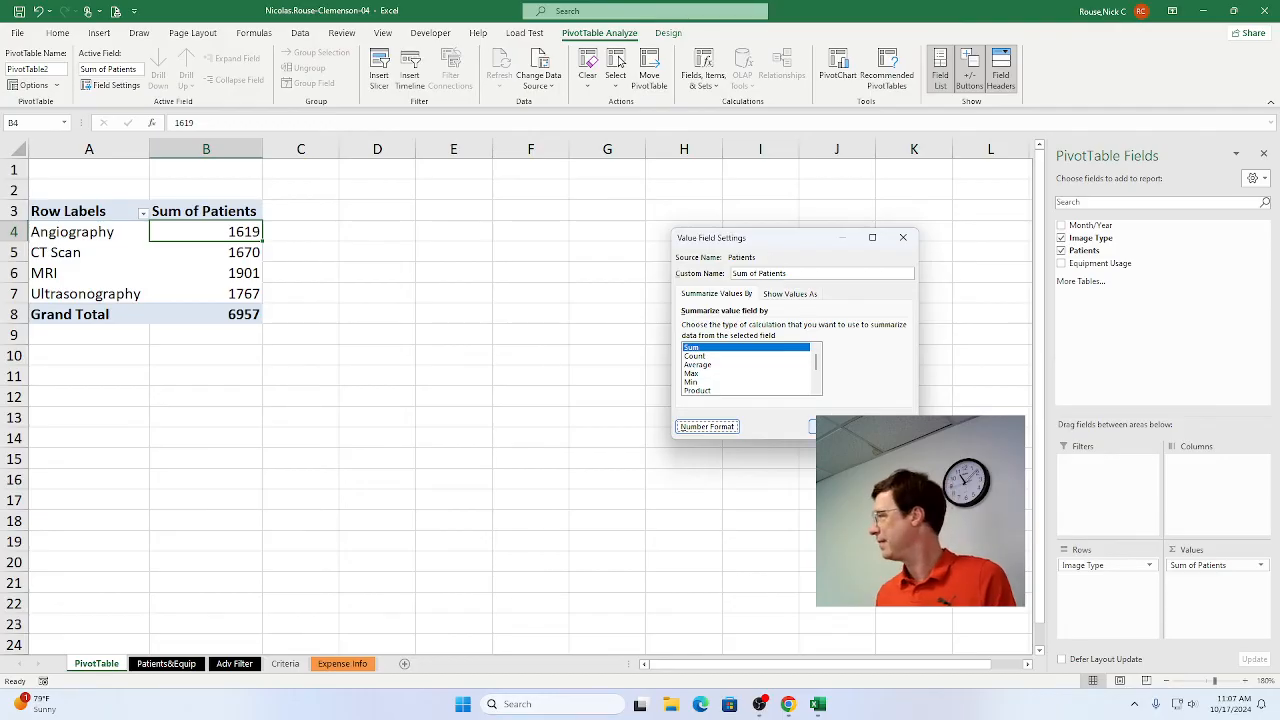
key(Return)
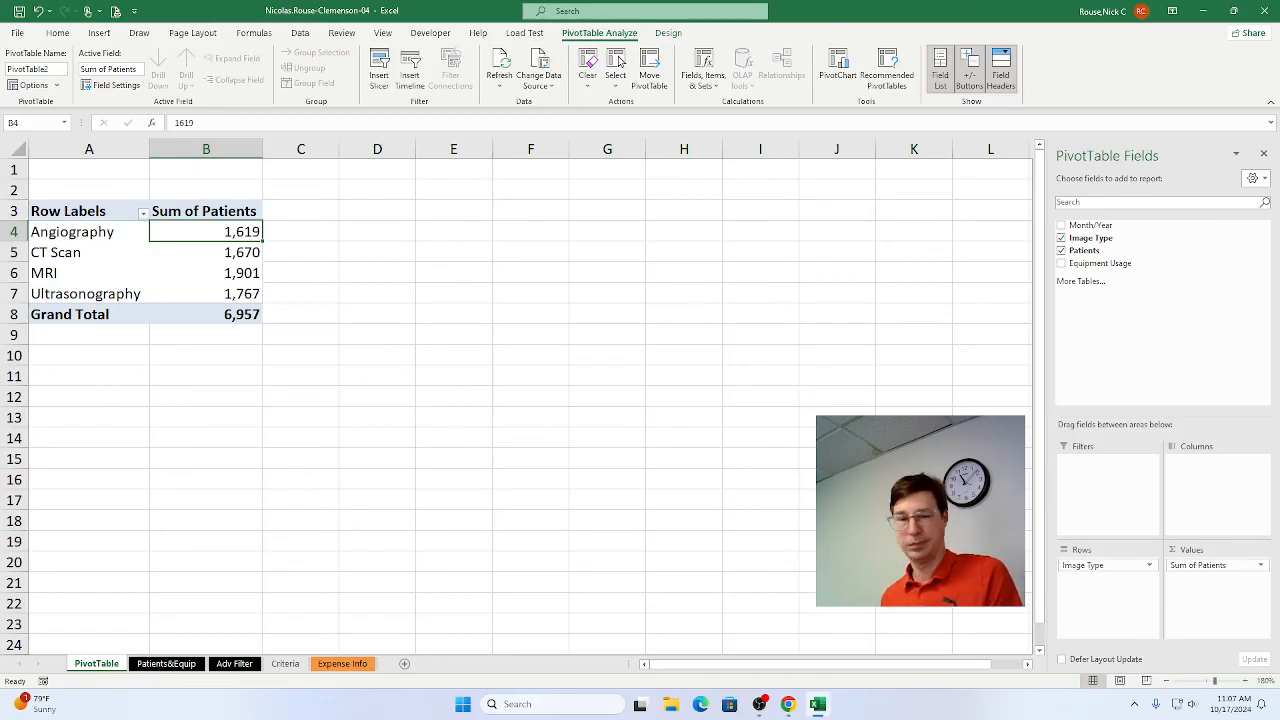
Switch to Chrome and mark step 13c of the project instructions as complete.
key(alt+Tab)
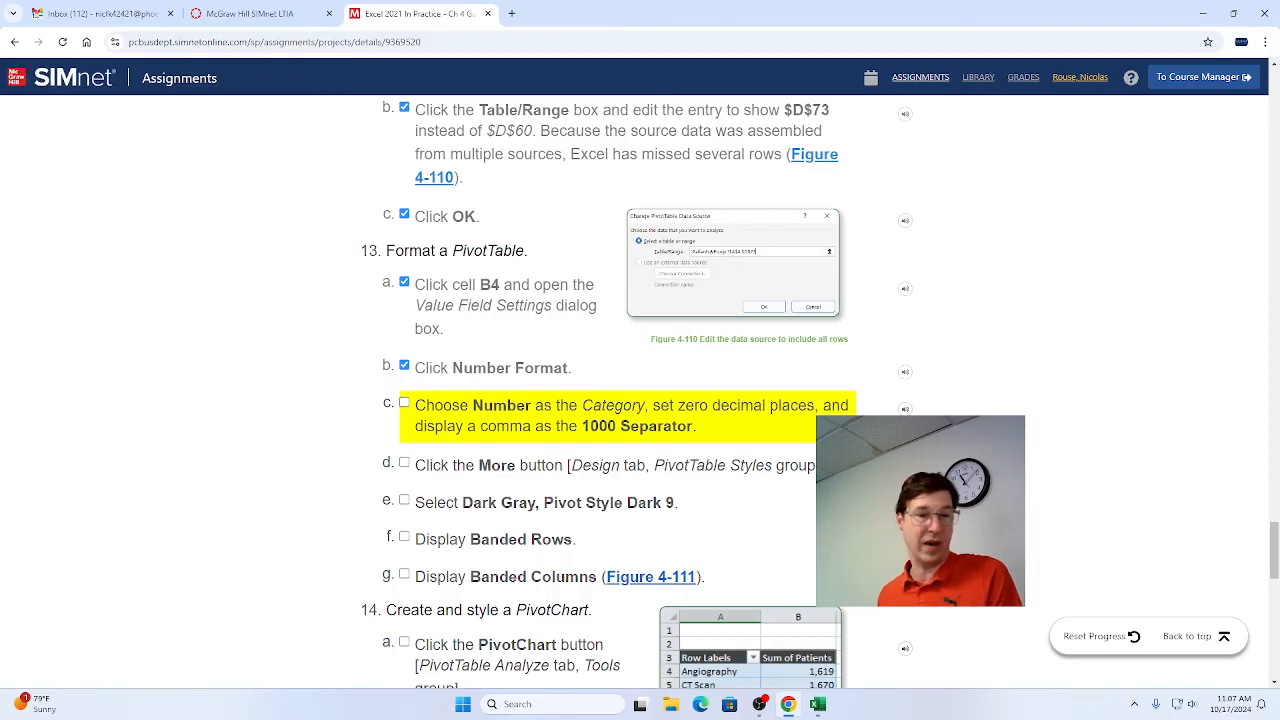
click(404, 403)
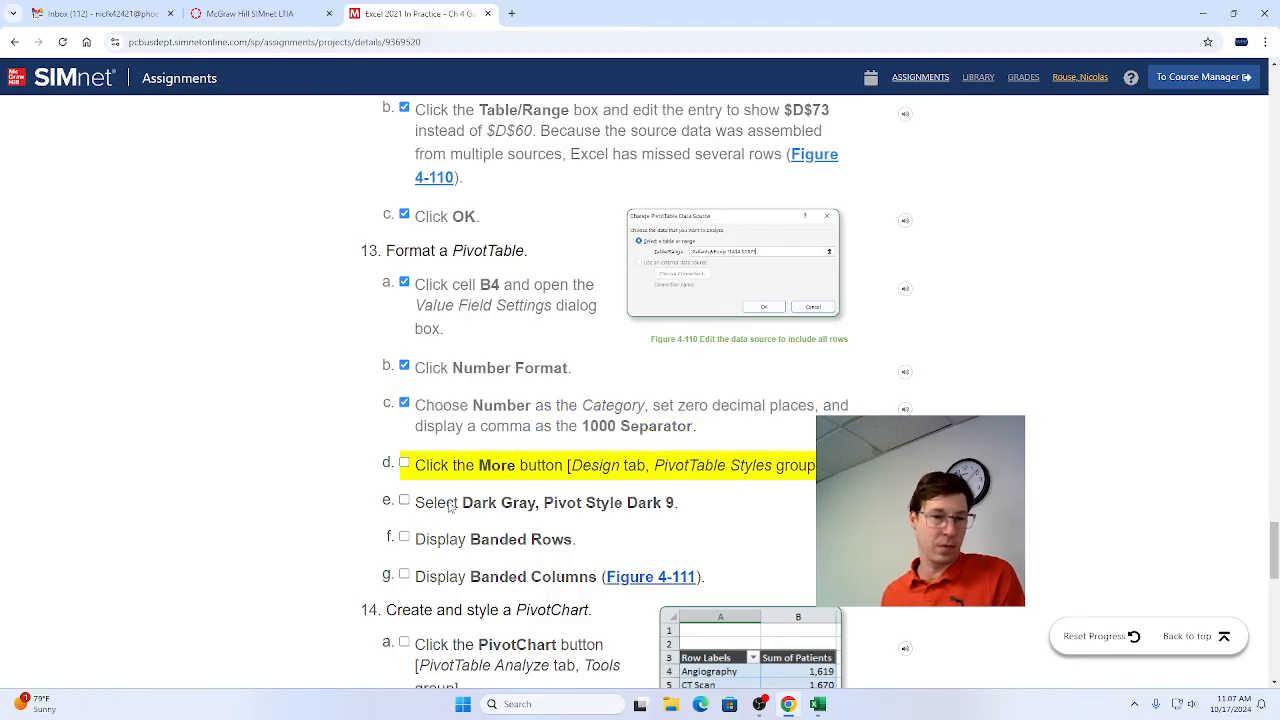
scroll(450, 507, down, 2)
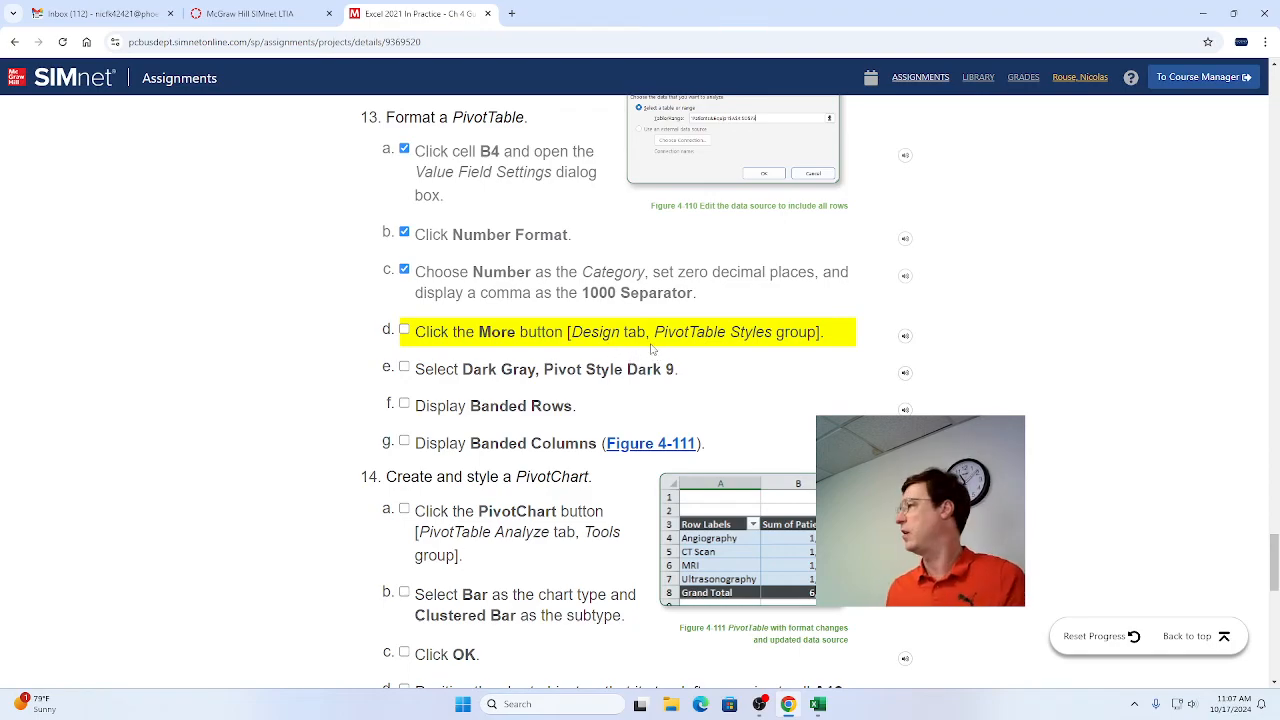
Switch to Excel and apply the Dark Gray, Pivot Style Dark 9 style to the PivotTable, checking the style name in Chrome.
key(alt+Tab)
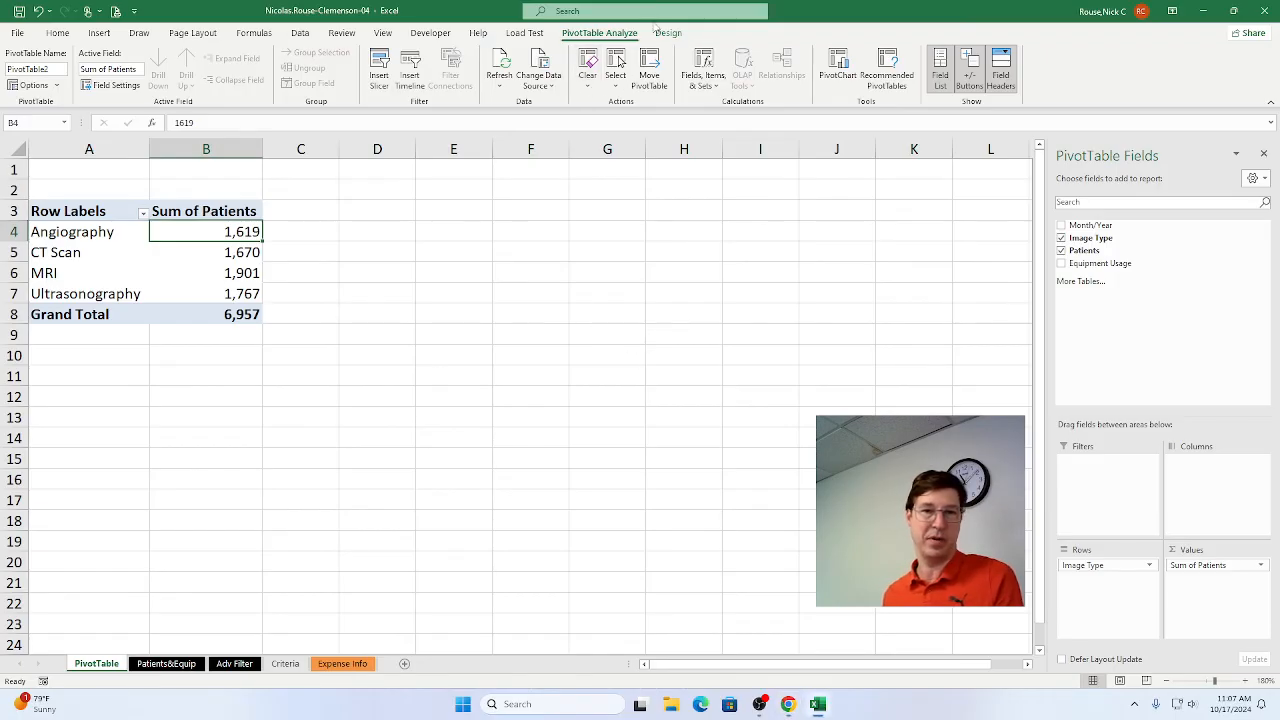
click(663, 34)
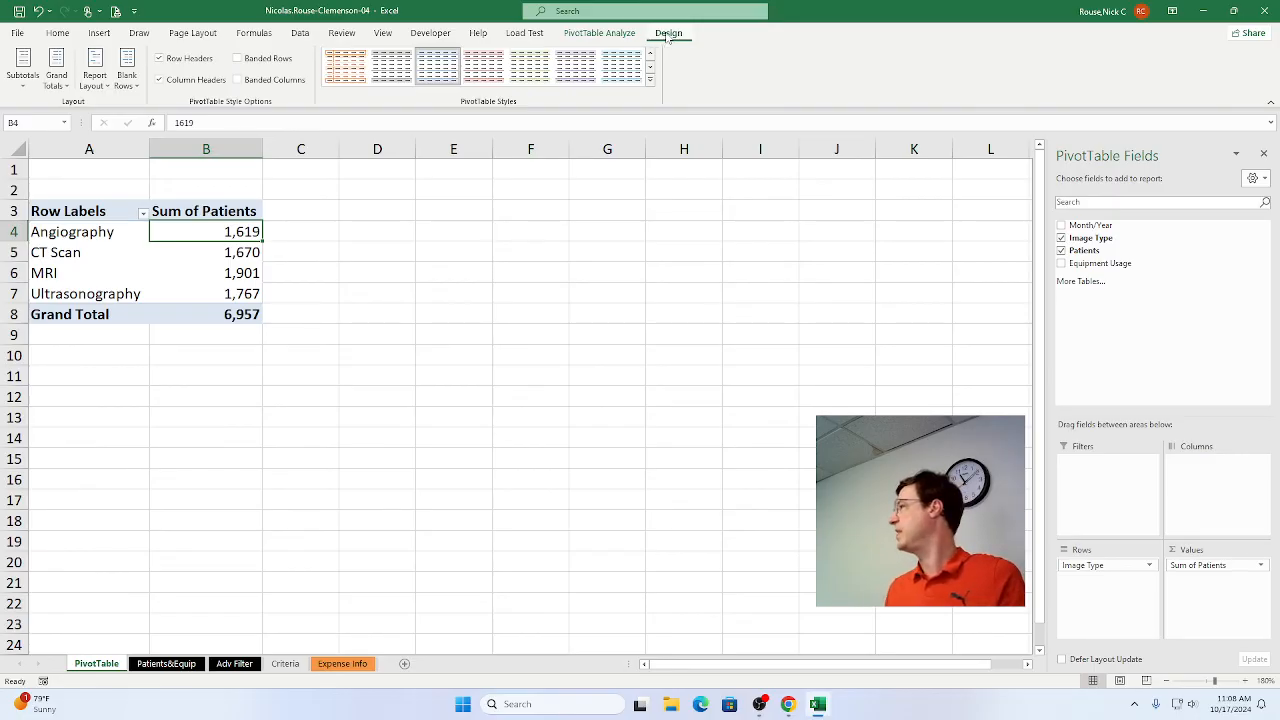
key(alt+Tab)
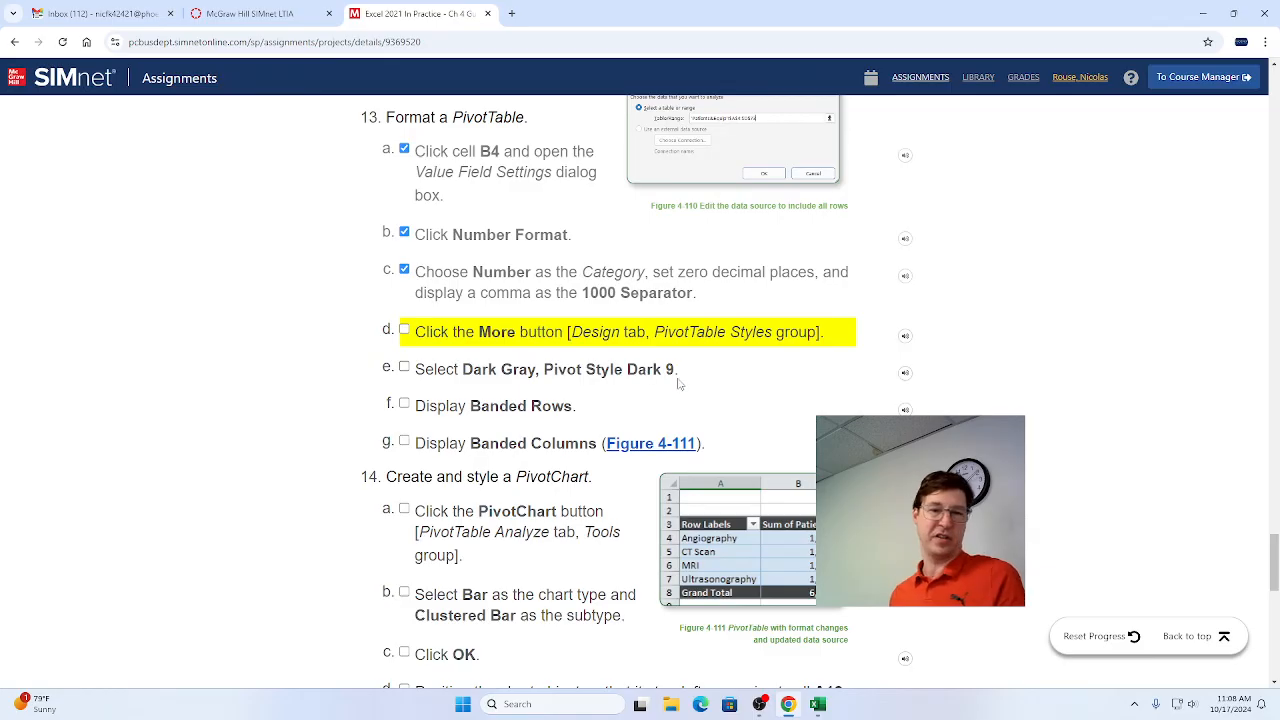
key(alt+Tab)
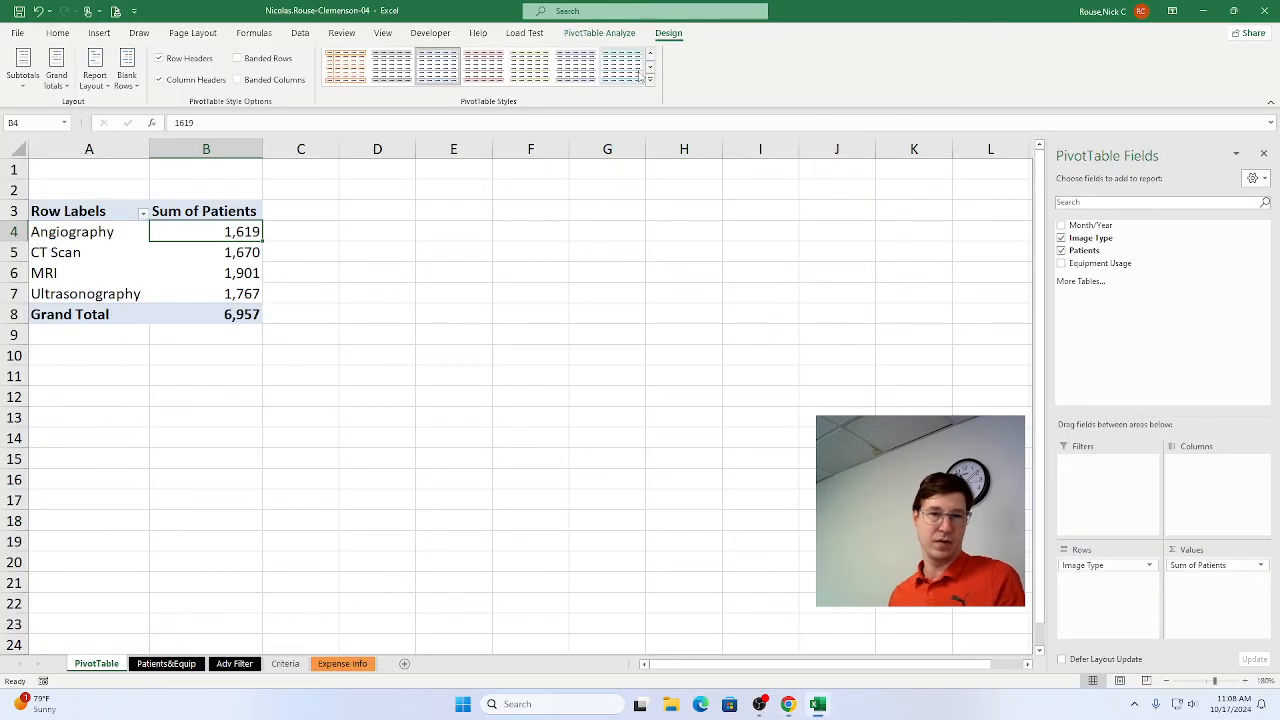
click(650, 80)
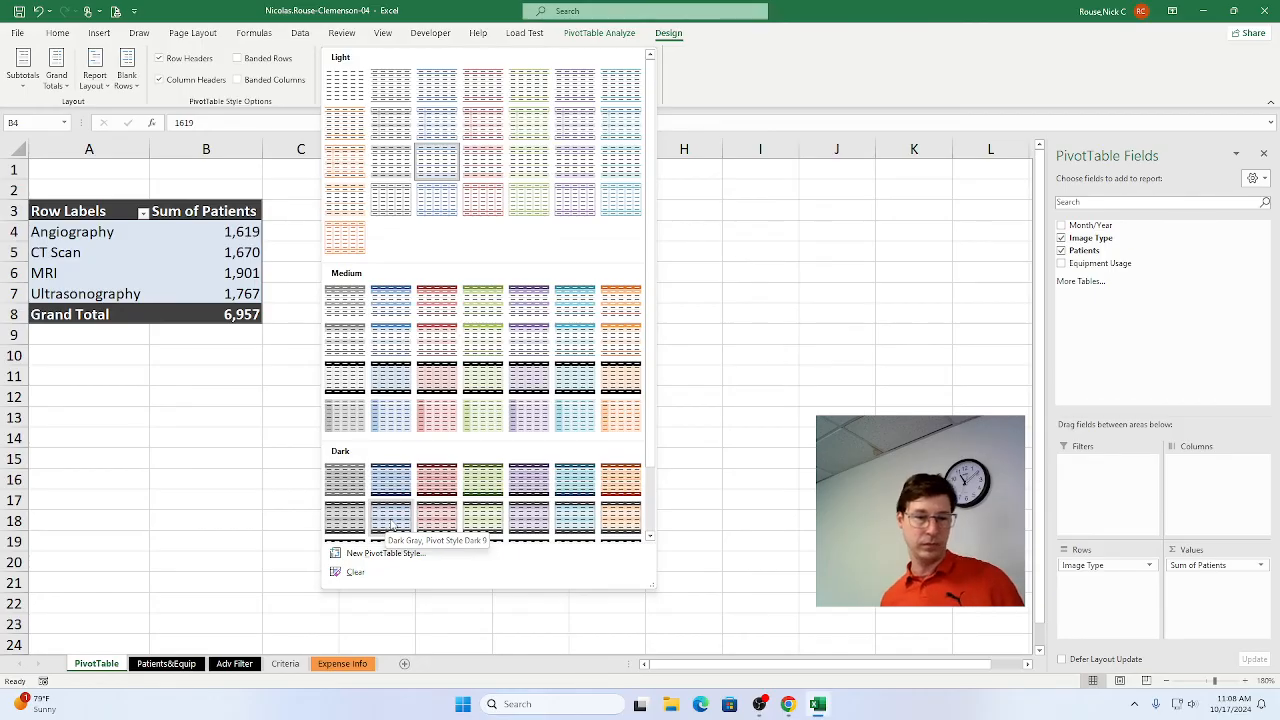
key(Escape)
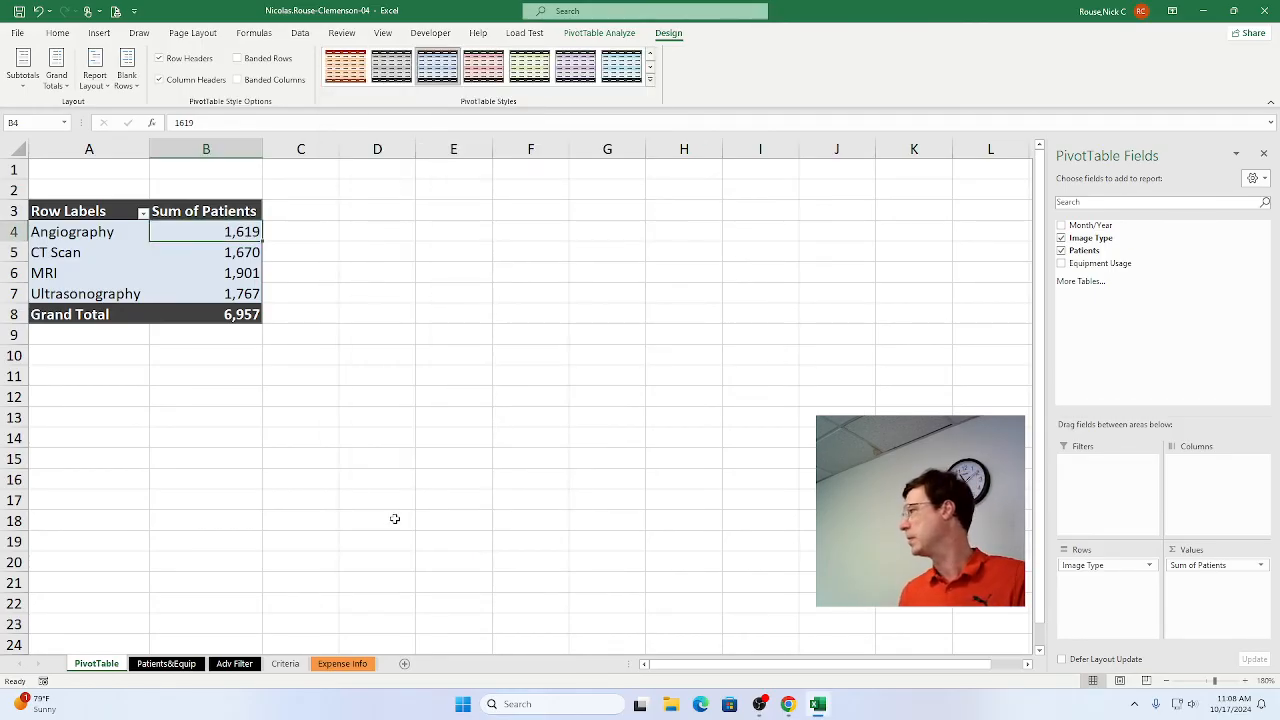
Switch to Chrome and mark steps 13d, 13e, 13f and 13g as complete.
key(alt+Tab)
key(alt+shift+Tab)
key(alt+Tab)
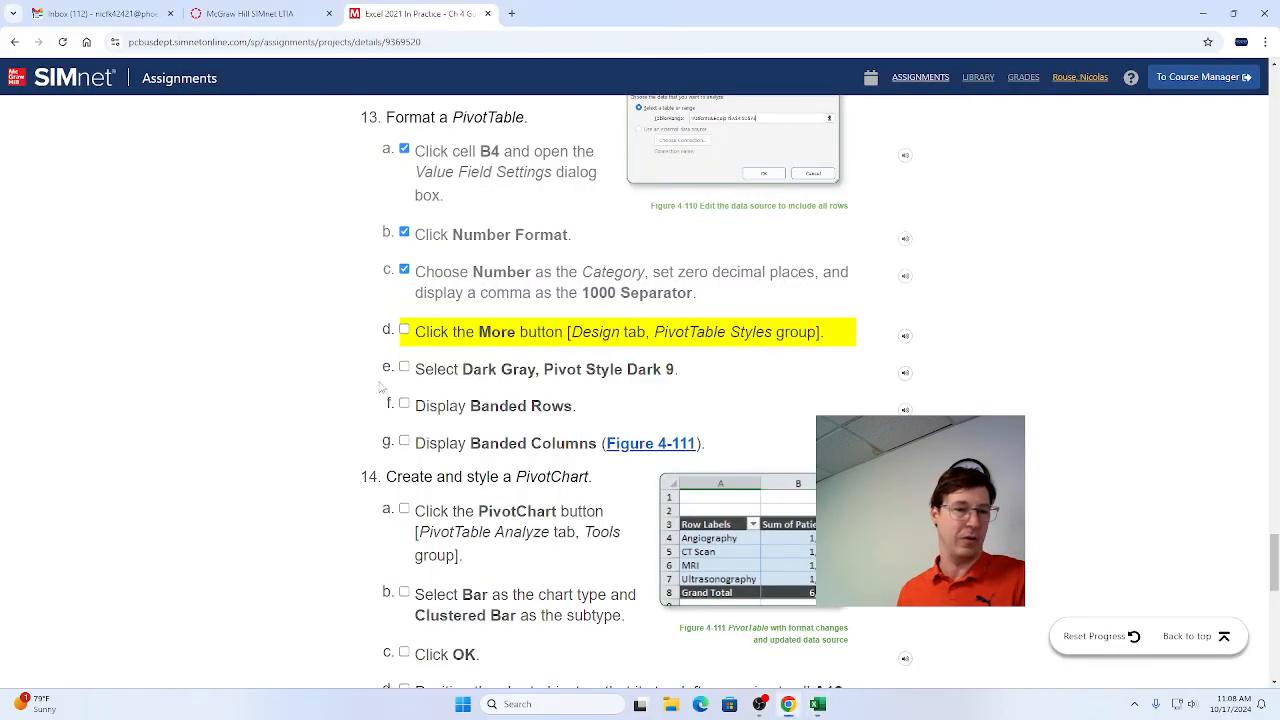
click(404, 331)
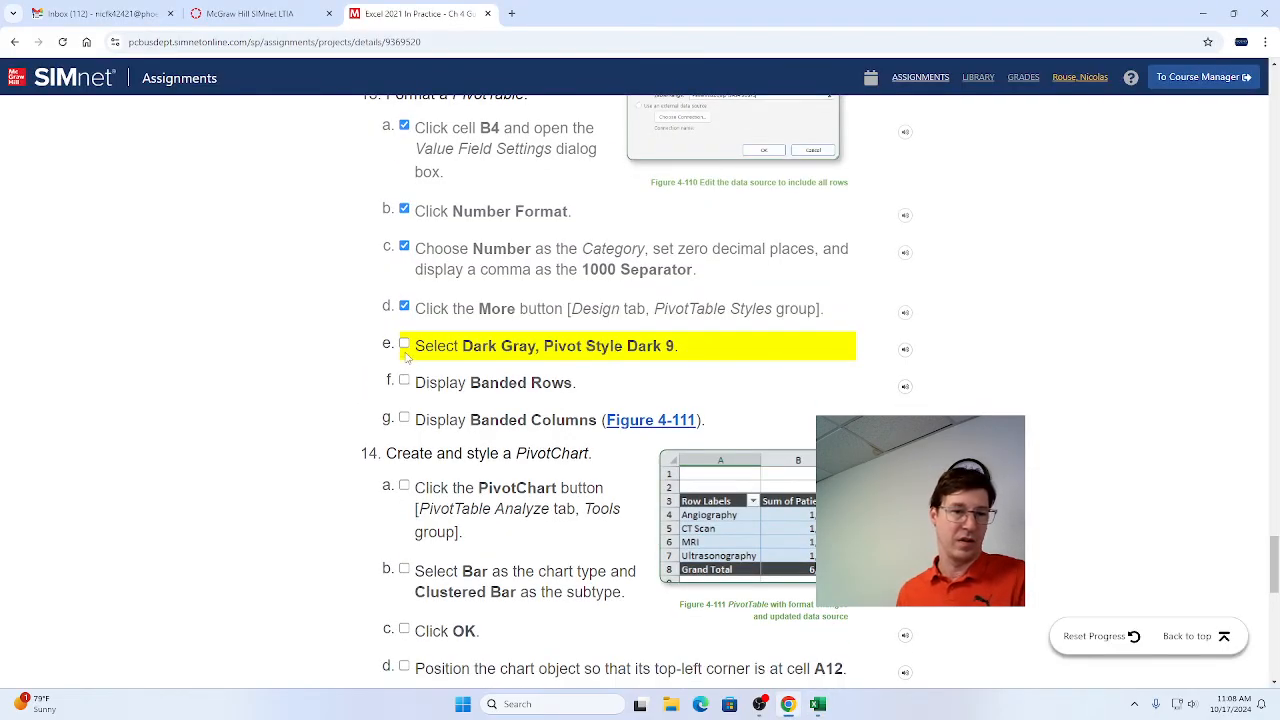
click(404, 344)
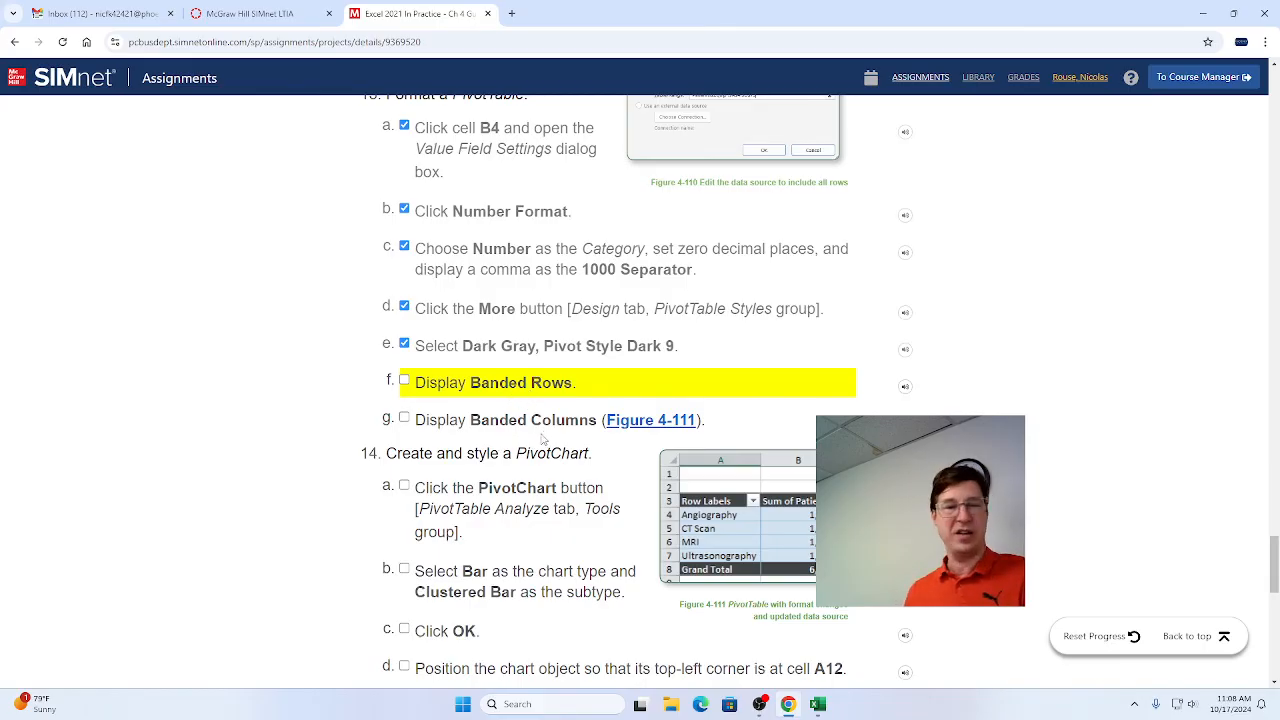
click(404, 381)
click(404, 418)
Switch to Excel and turn on Banded Rows and Banded Columns for the PivotTable.
key(alt+Tab)
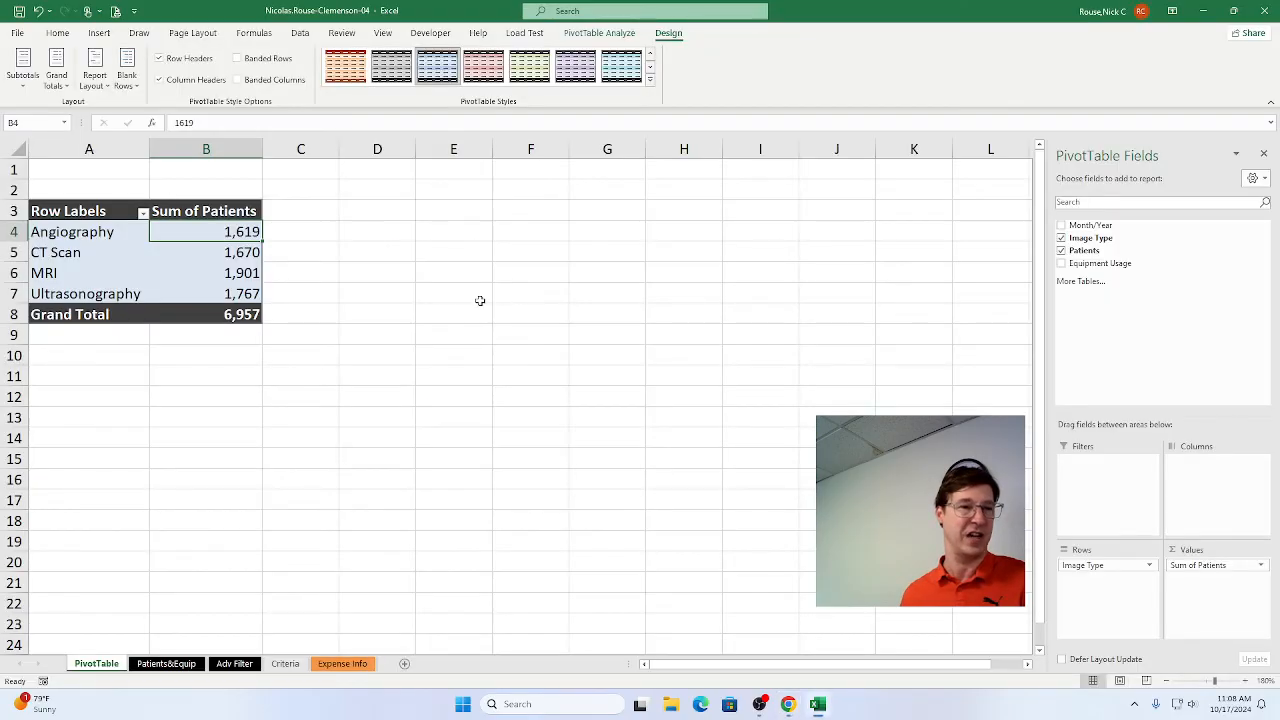
click(237, 60)
click(237, 82)
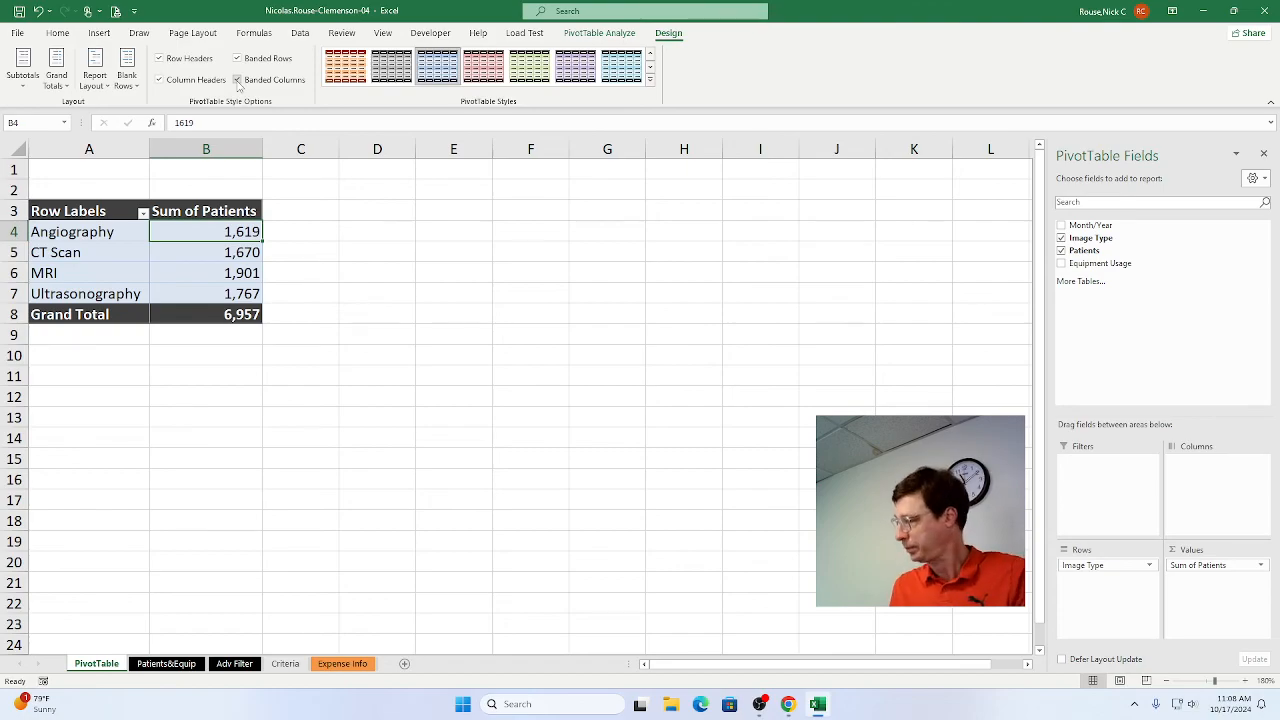
Read step 14 in Chrome, and switch to Excel to start inserting a PivotChart from the PivotTable.
key(alt+Tab)
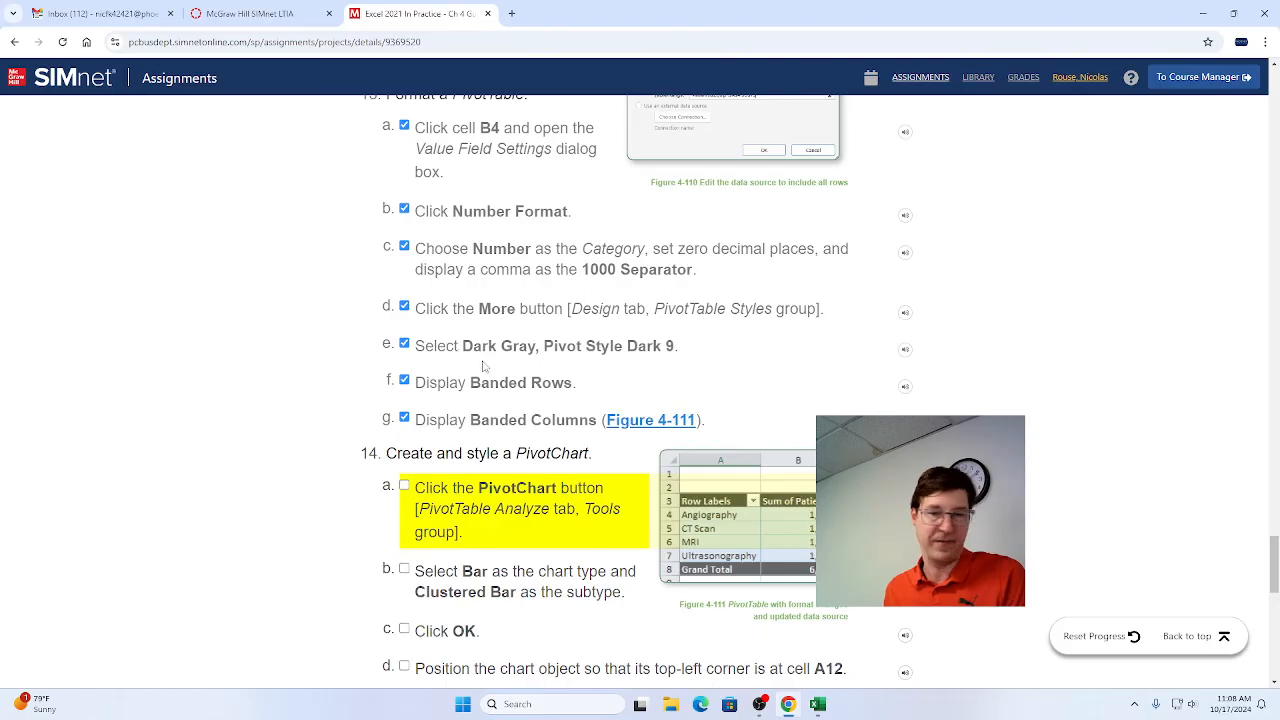
scroll(484, 428, down, 3)
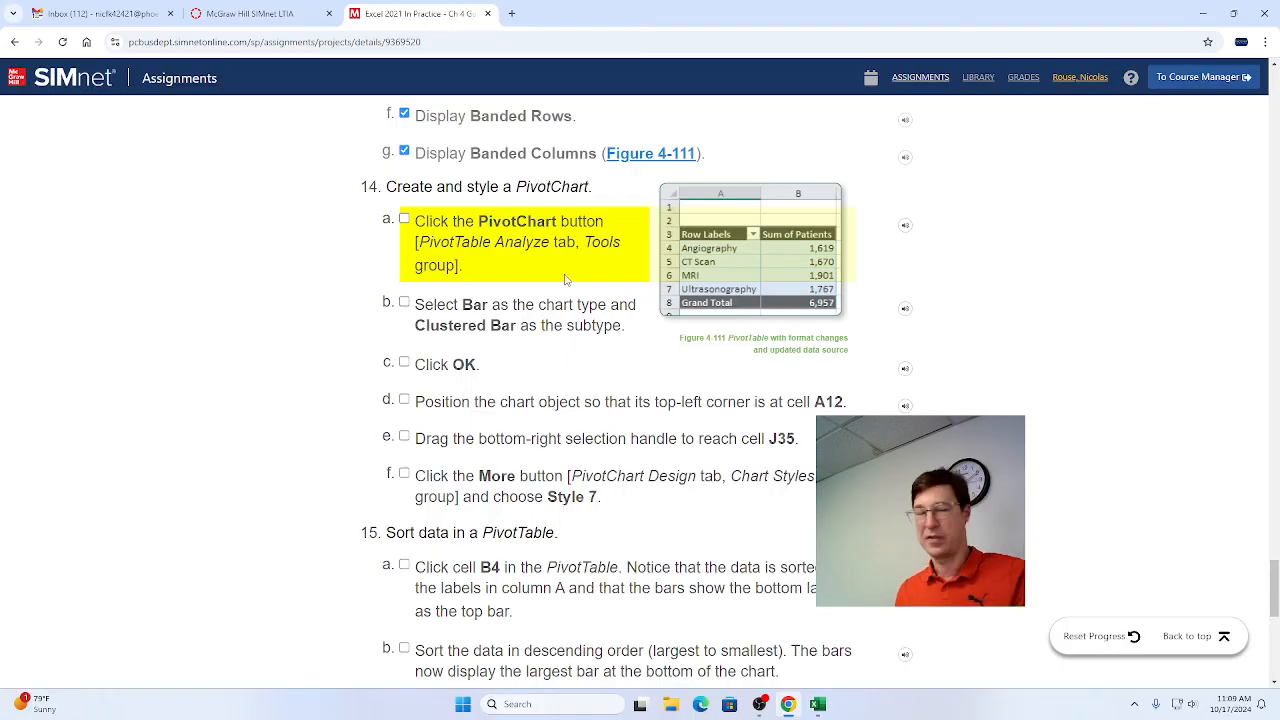
key(alt+Tab)
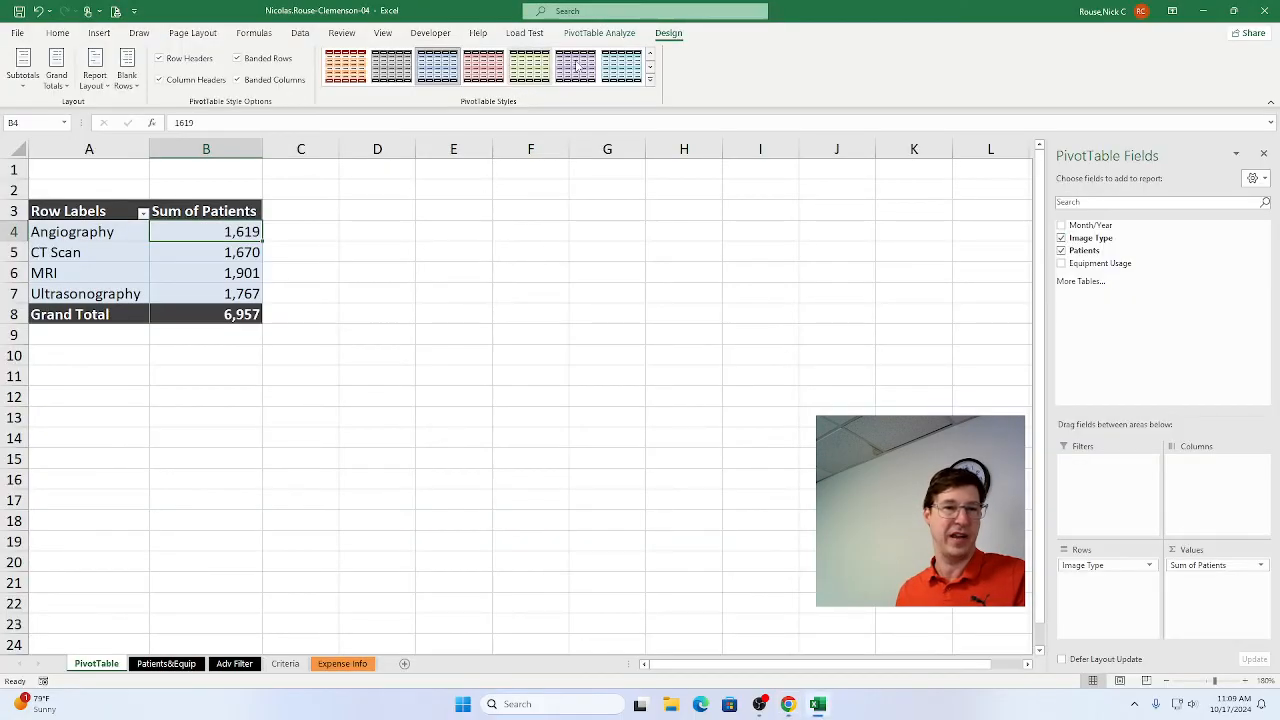
click(600, 33)
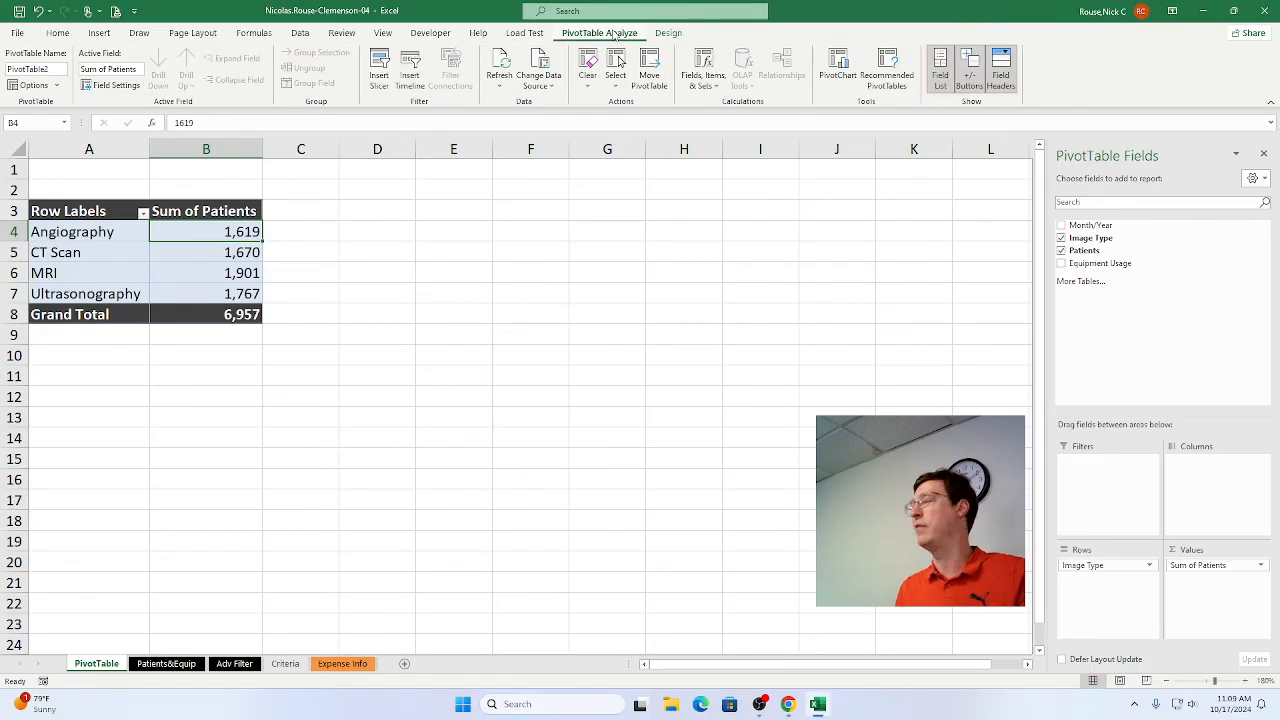
click(836, 66)
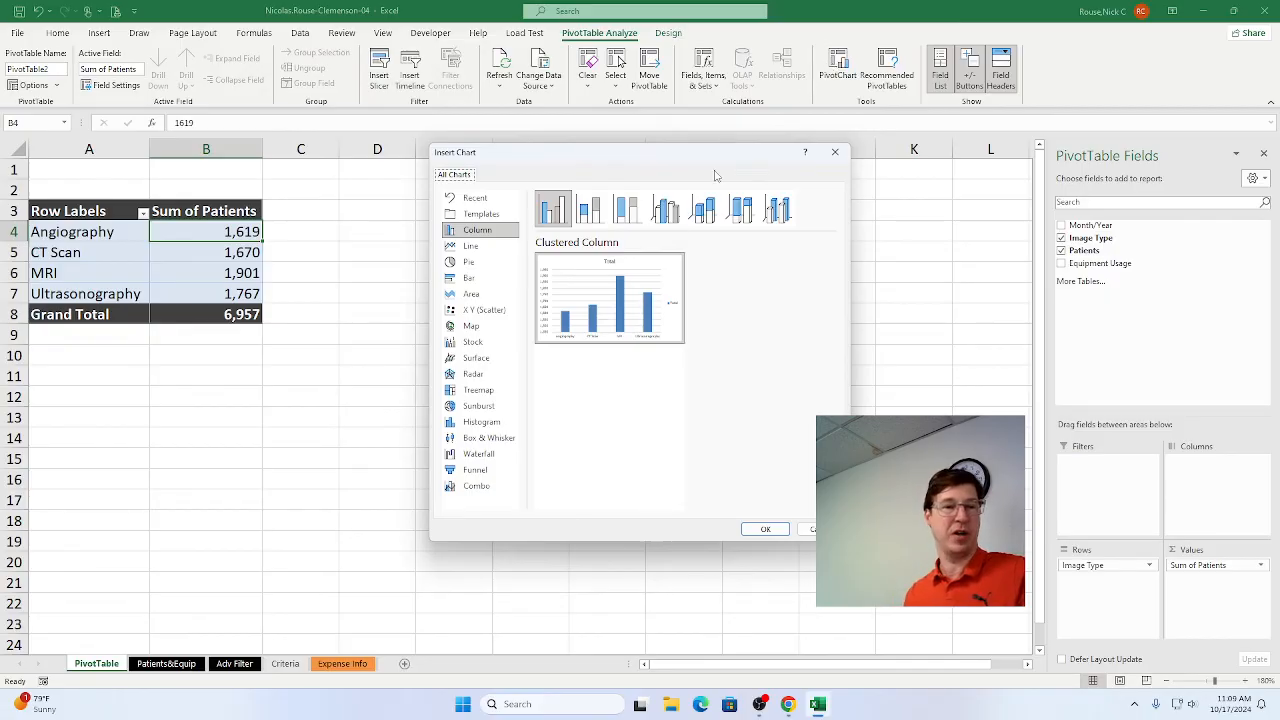
Switch to Chrome and mark step 14a as complete.
mouse_move(545, 320)
key(alt+Tab)
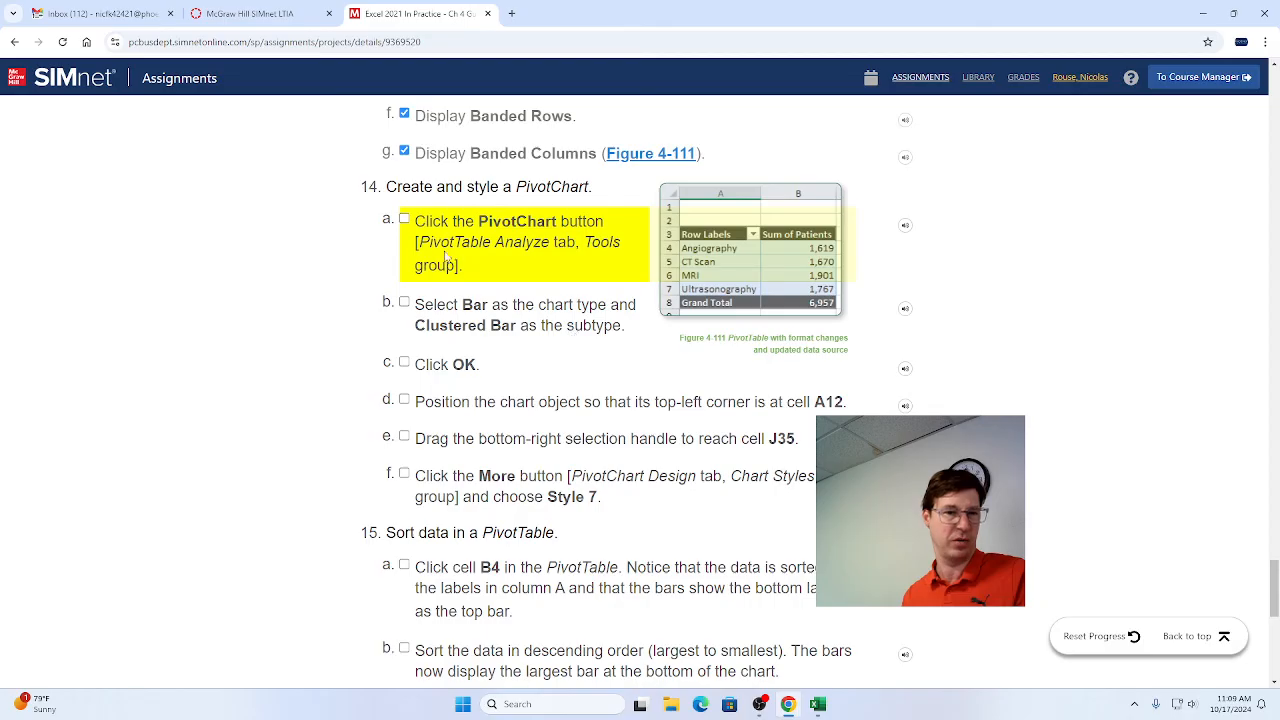
click(404, 218)
Switch to Excel and insert a Clustered Bar PivotChart on the PivotTable sheet.
key(alt+Tab)
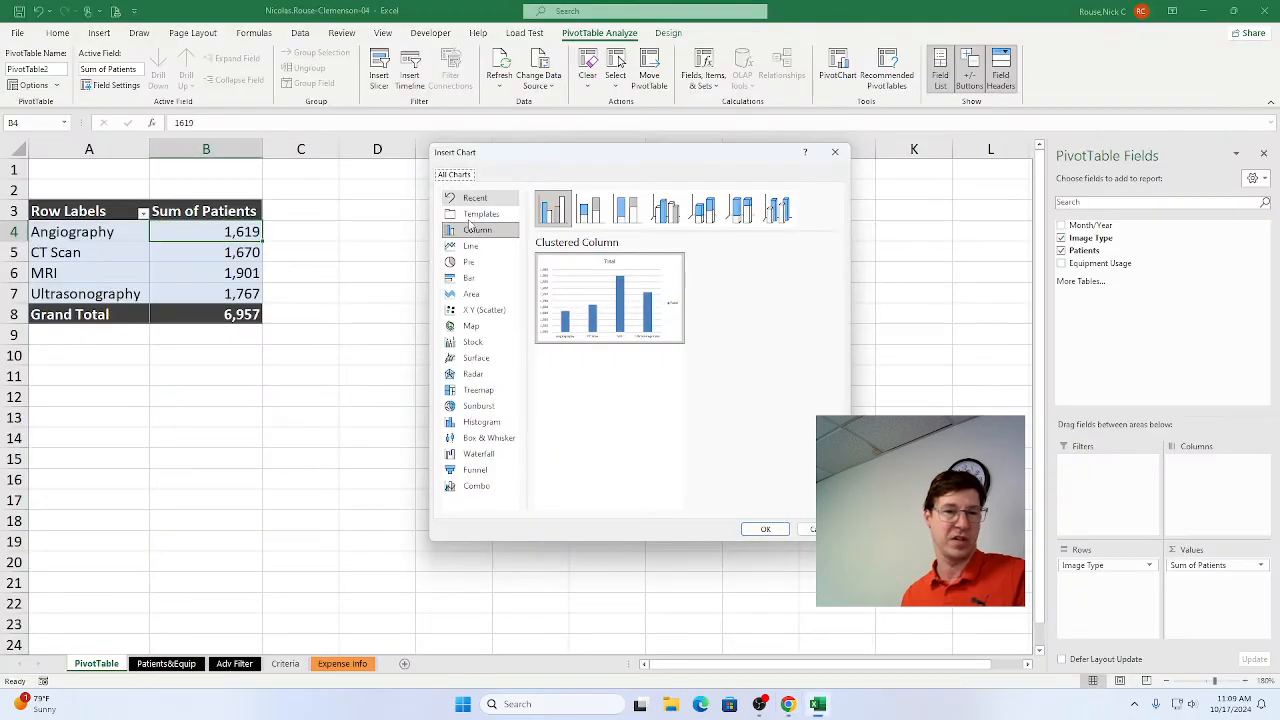
click(467, 280)
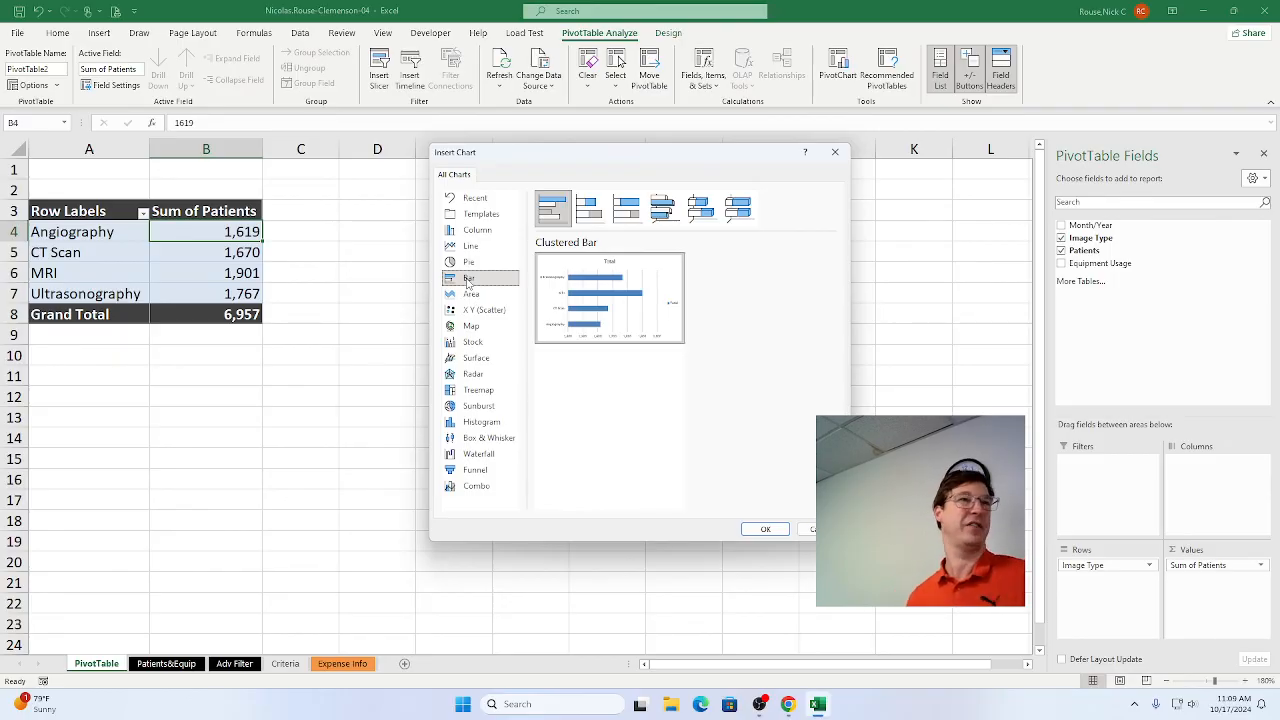
click(765, 530)
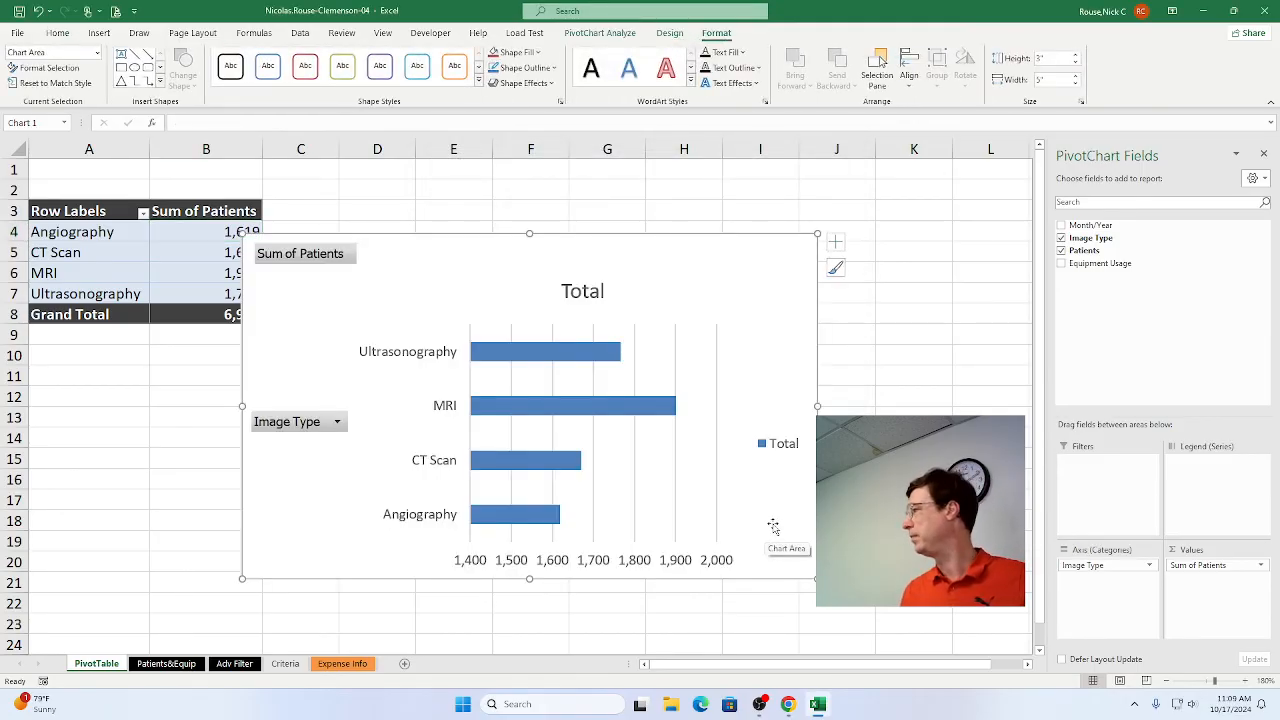
Switch to Chrome and mark steps 14b and 14c as complete.
key(alt+Tab)
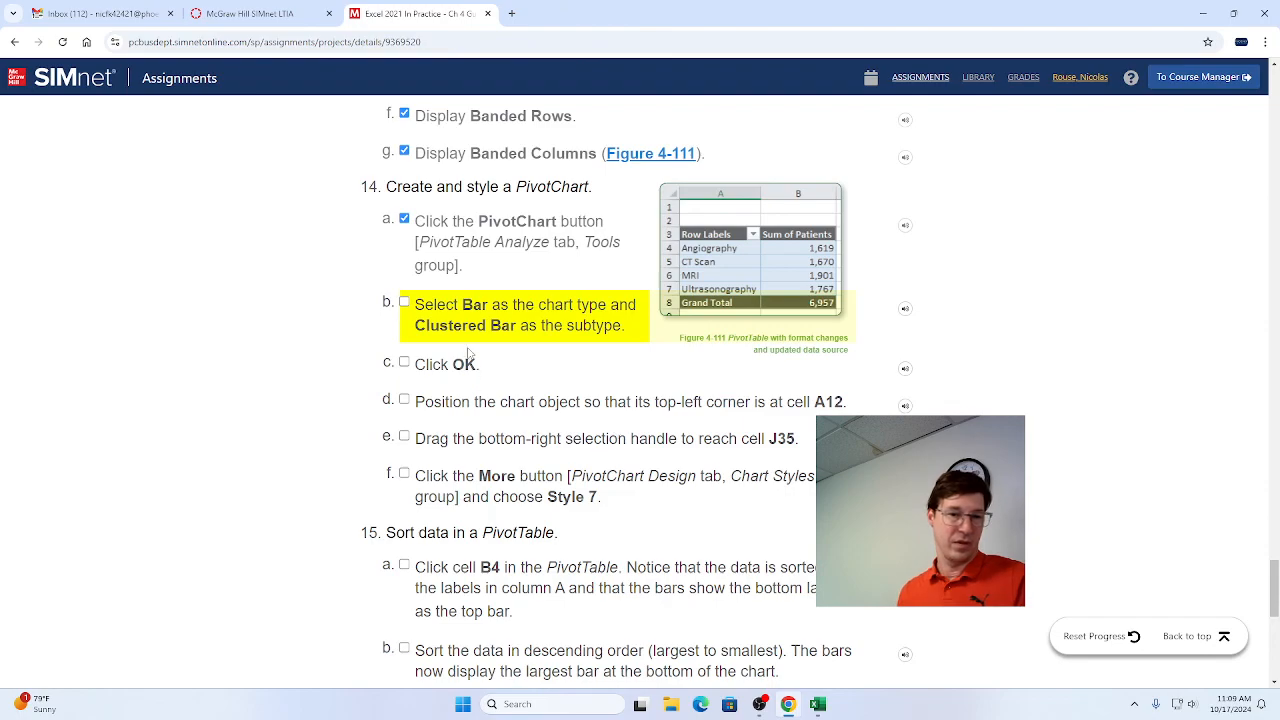
click(405, 305)
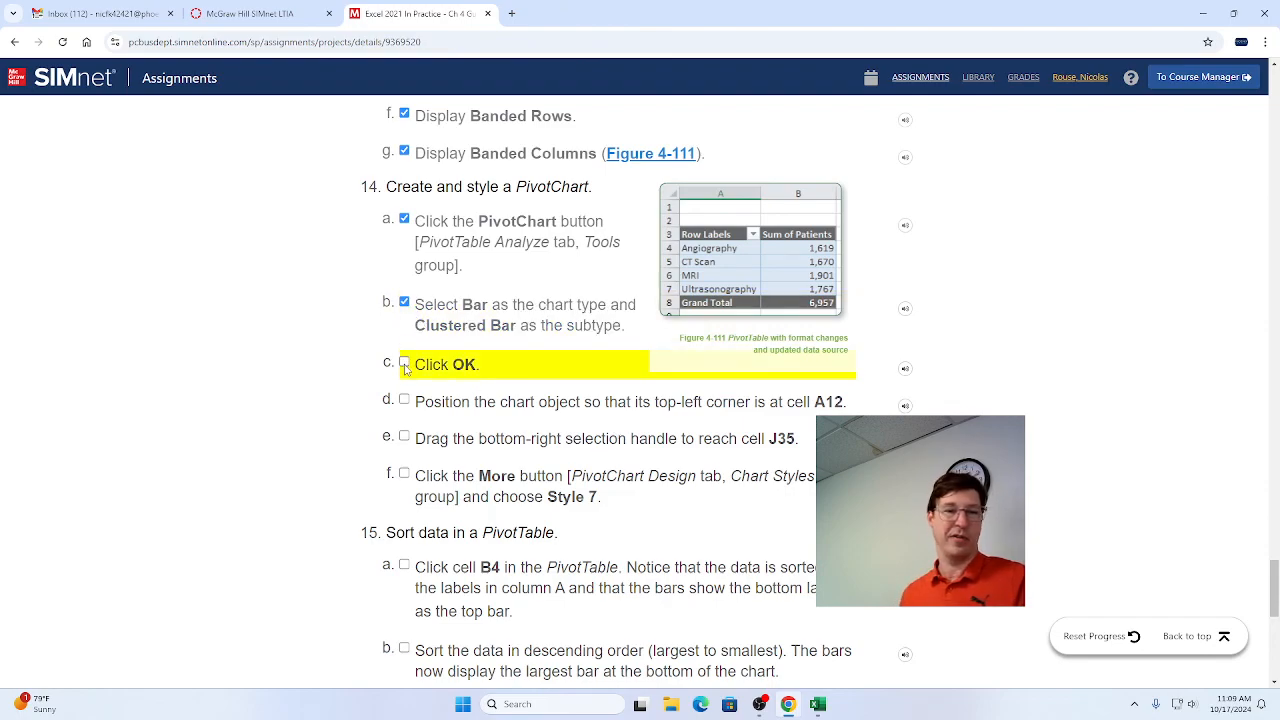
click(405, 364)
scroll(597, 438, down, 3)
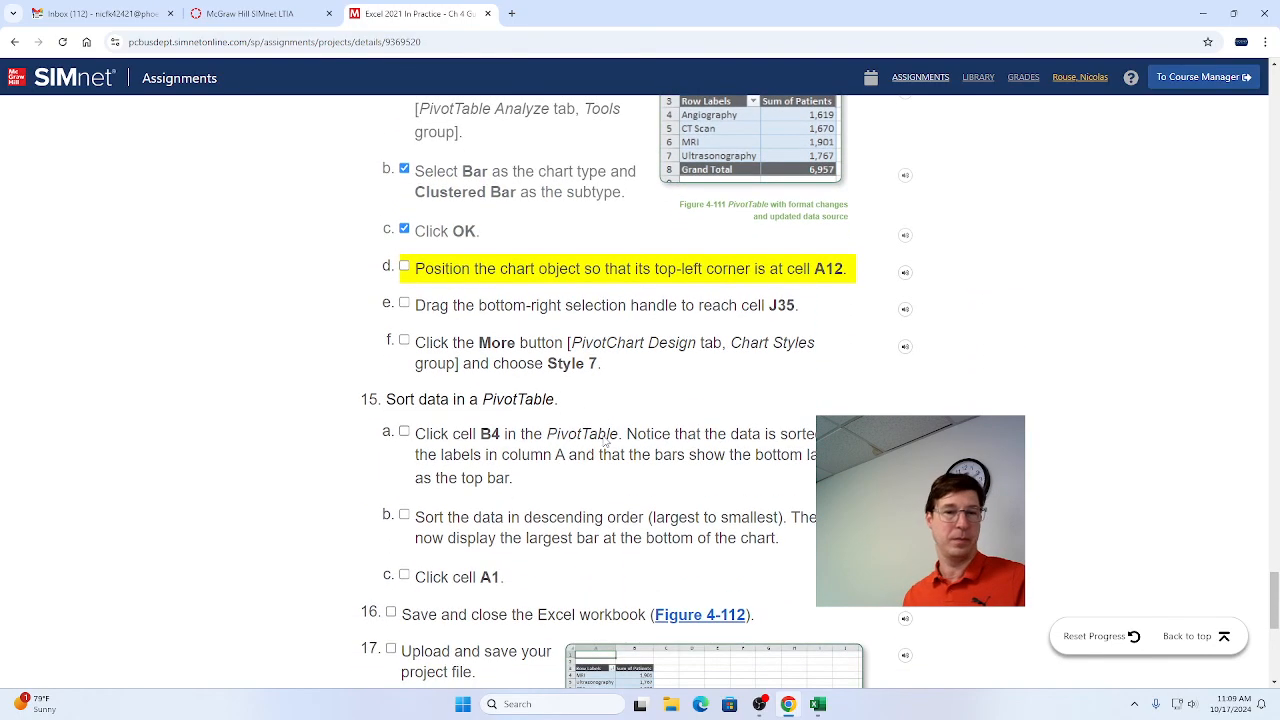
Switch to Excel and move the PivotChart so its top-left corner is at cell A12, checking the target cell in Chrome.
key(alt+Tab)
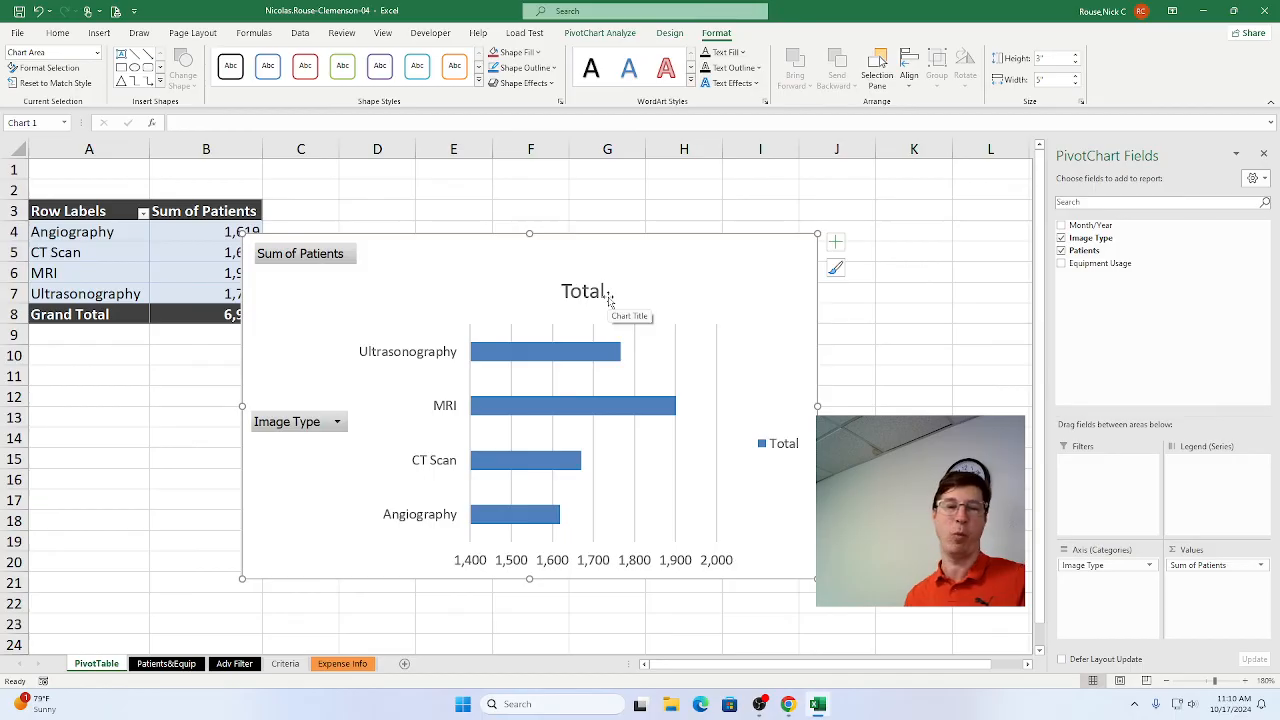
key(alt+Tab)
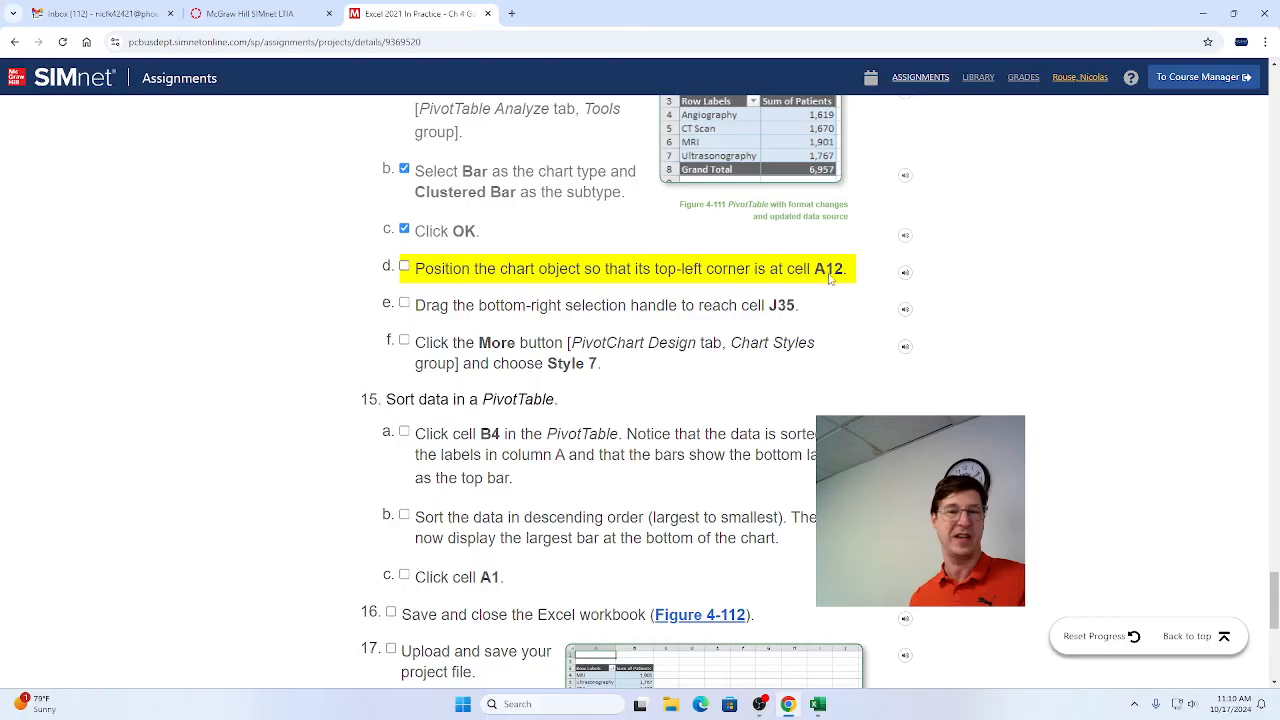
key(alt+Tab)
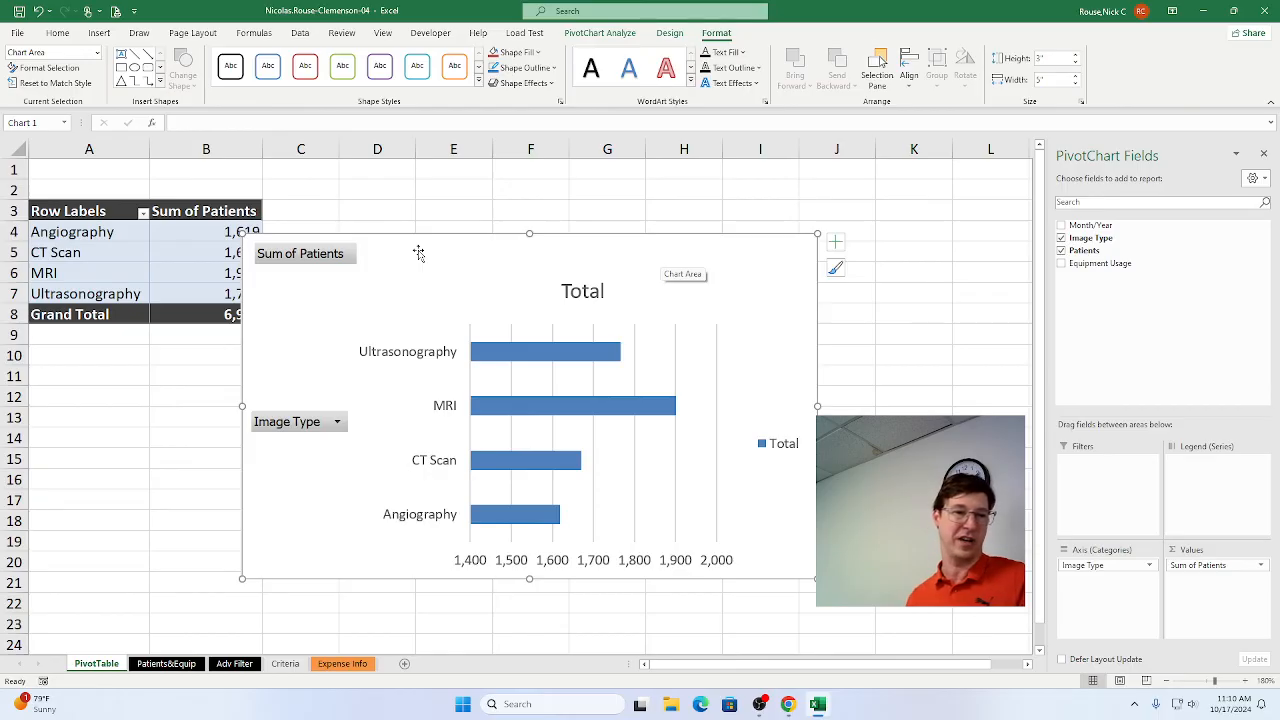
drag(418, 253, 214, 411)
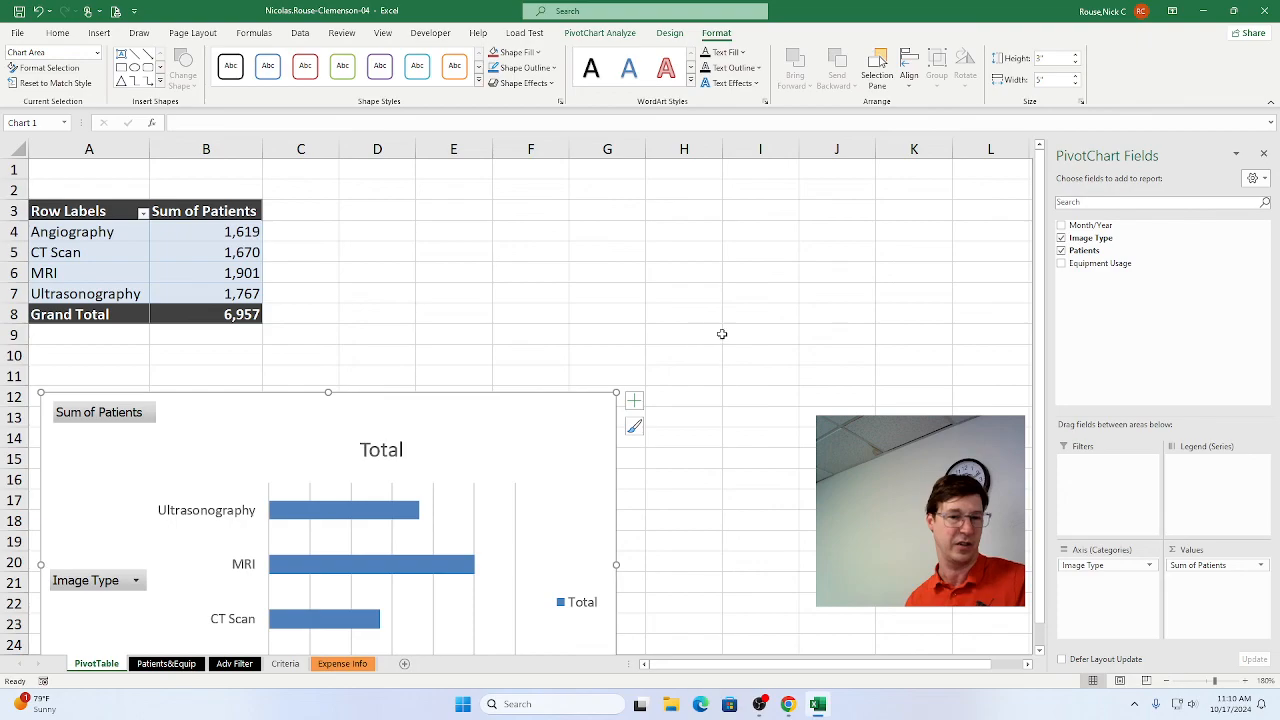
Enlarge the PivotChart from its bottom-right corner to reach cell J35, about 4.19" high and 7.11" wide.
scroll(815, 385, down, 1)
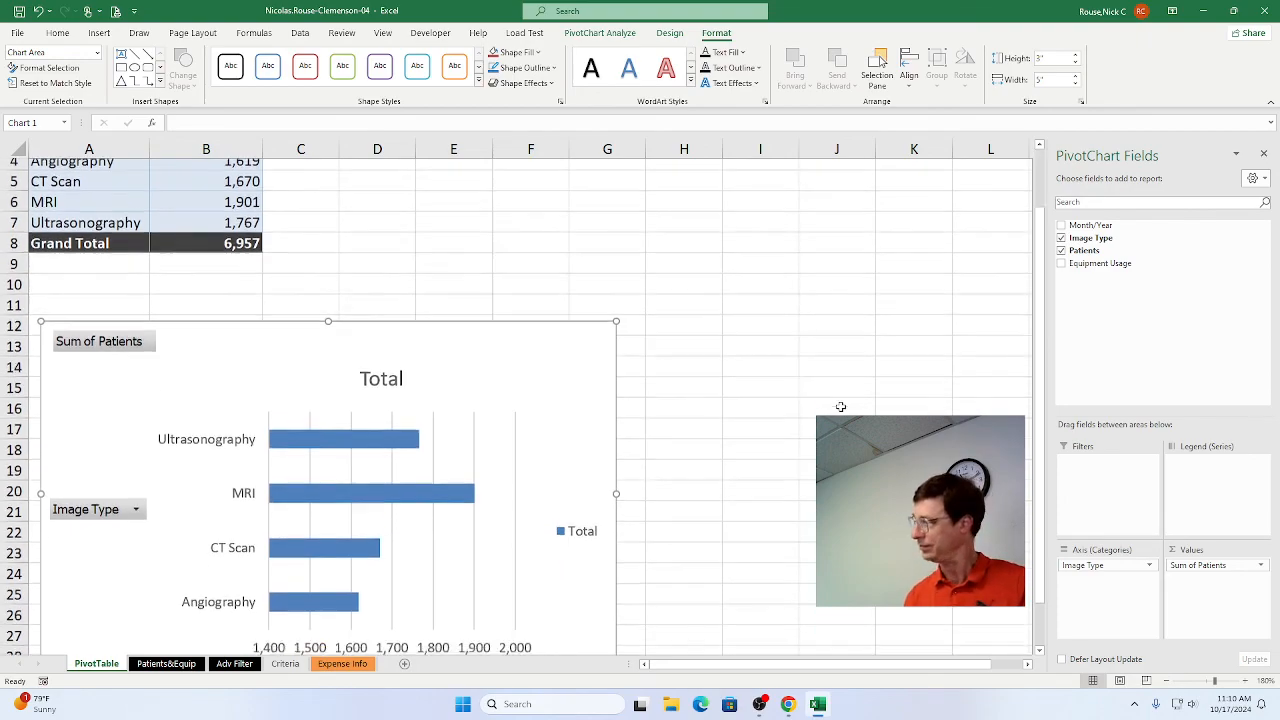
scroll(840, 406, down, 3)
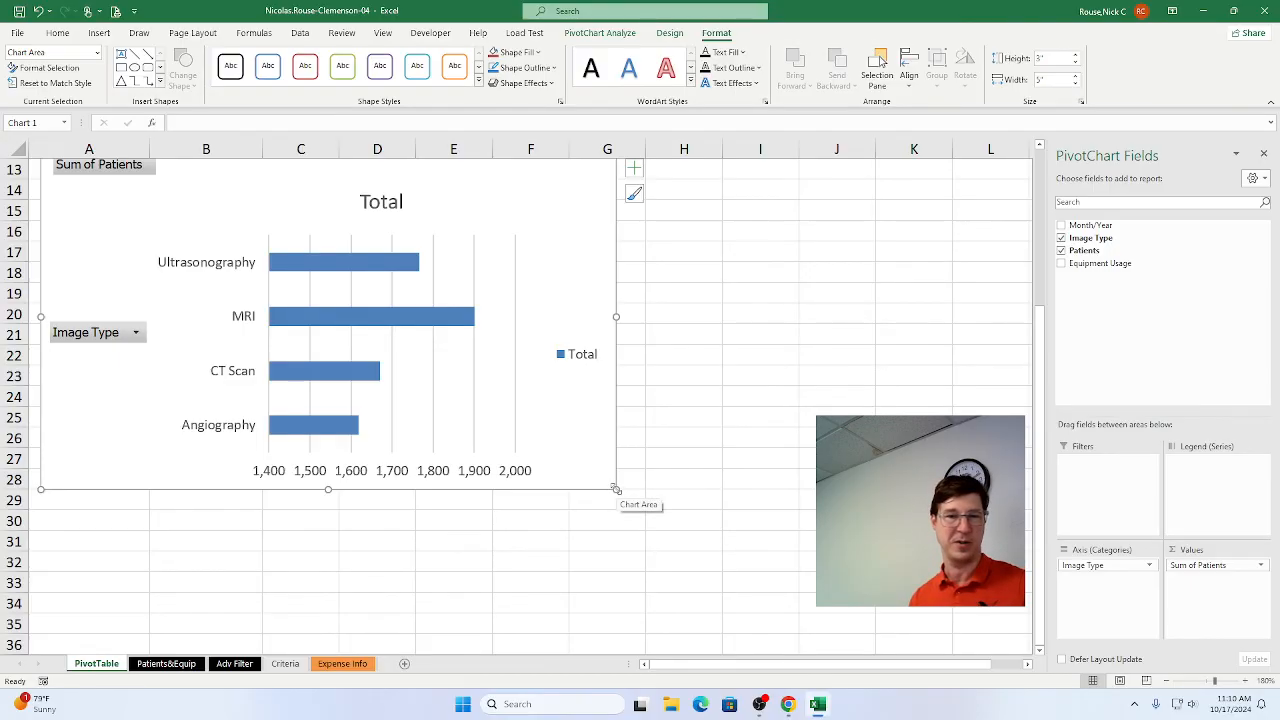
drag(616, 490, 861, 628)
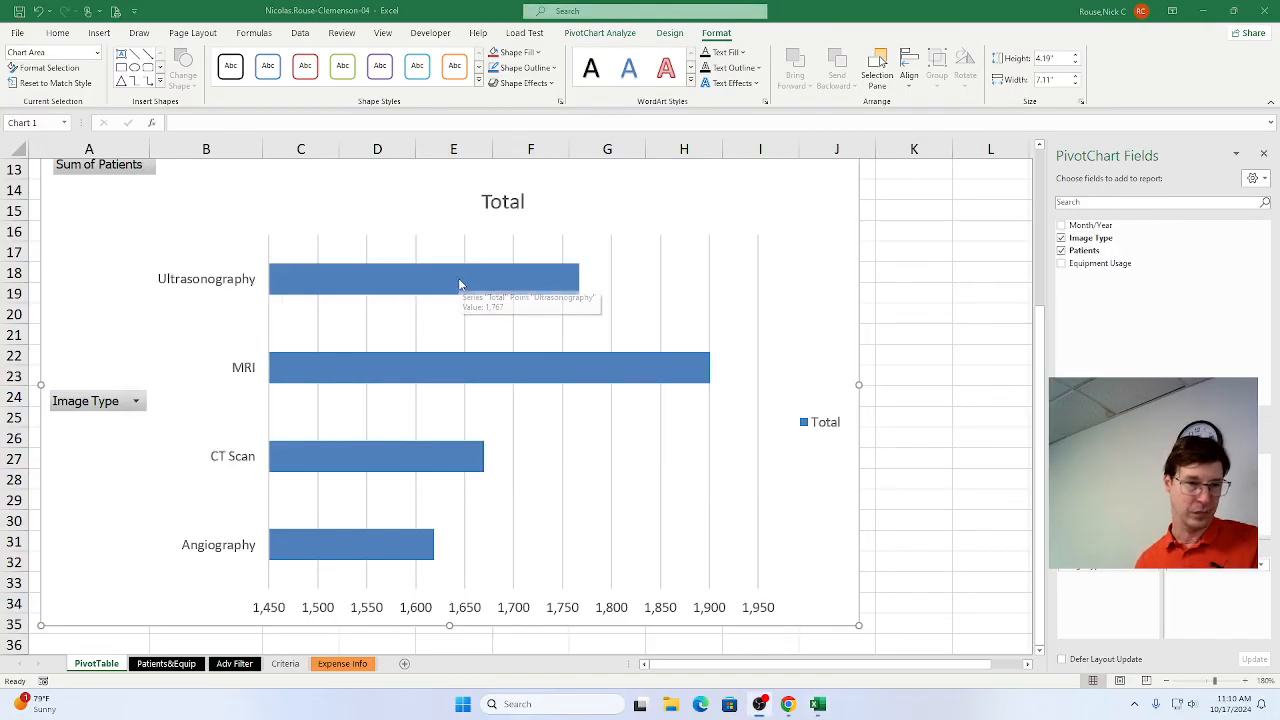
Switch to Chrome and mark steps 14d and 14e as complete.
key(alt+Tab)
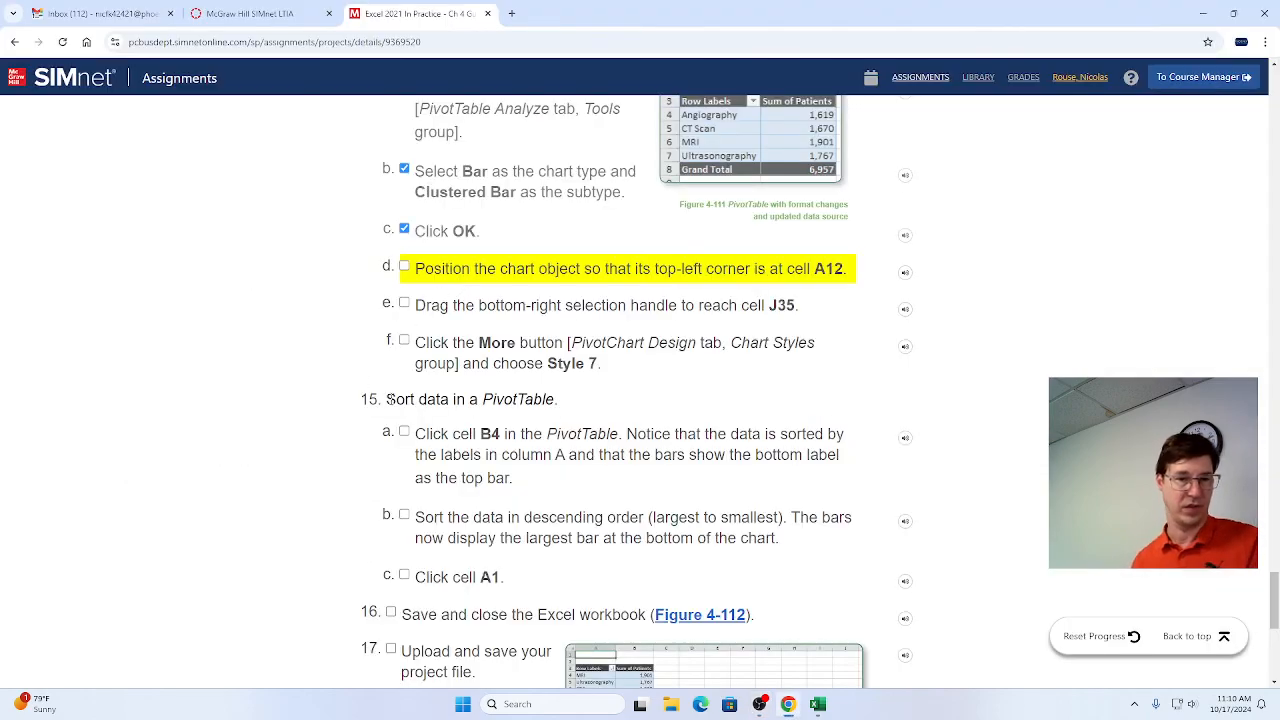
click(404, 266)
click(404, 303)
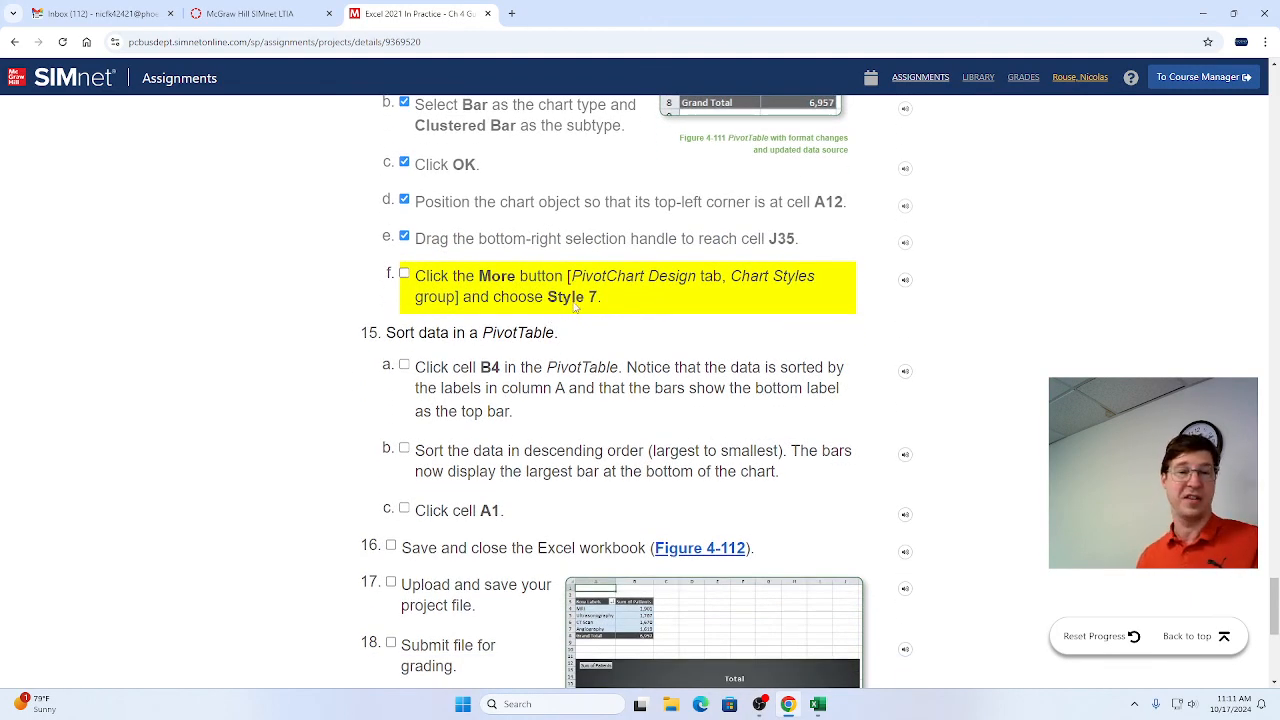
Switch to Excel and apply chart Style 7 to the PivotChart, then mark step 14f as complete in Chrome.
key(alt+Tab)
key(alt+Tab)
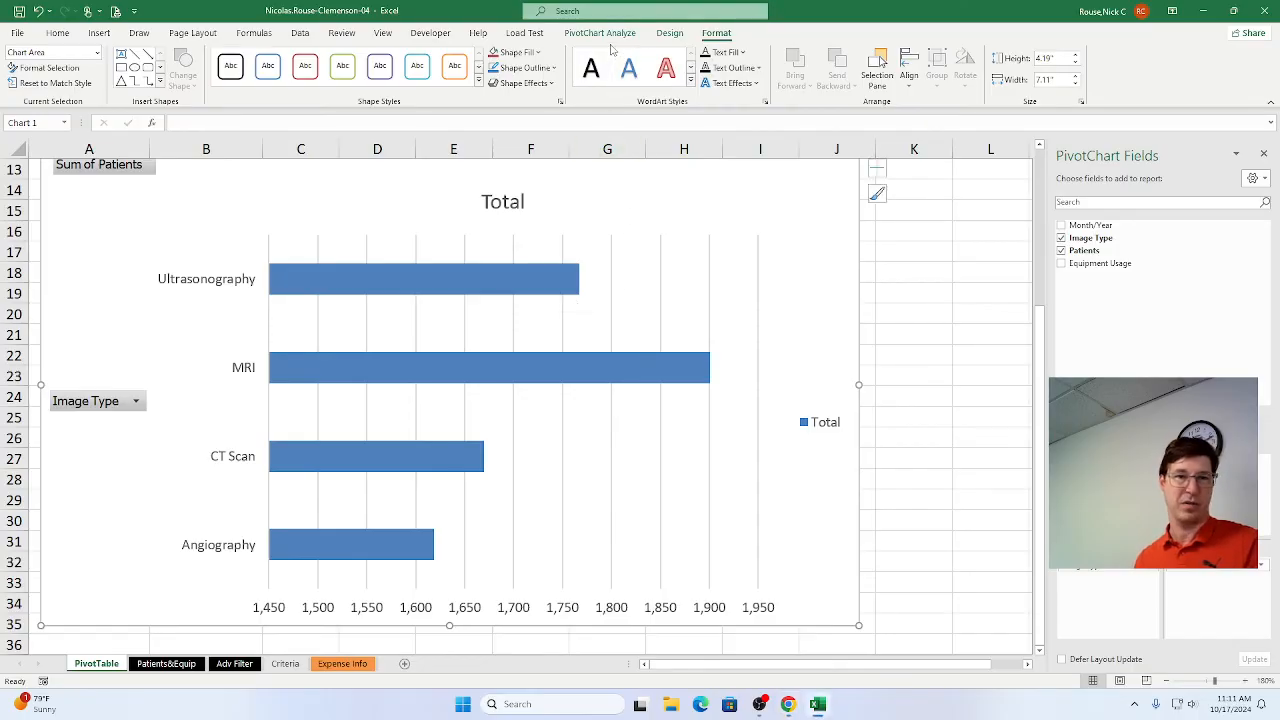
click(670, 34)
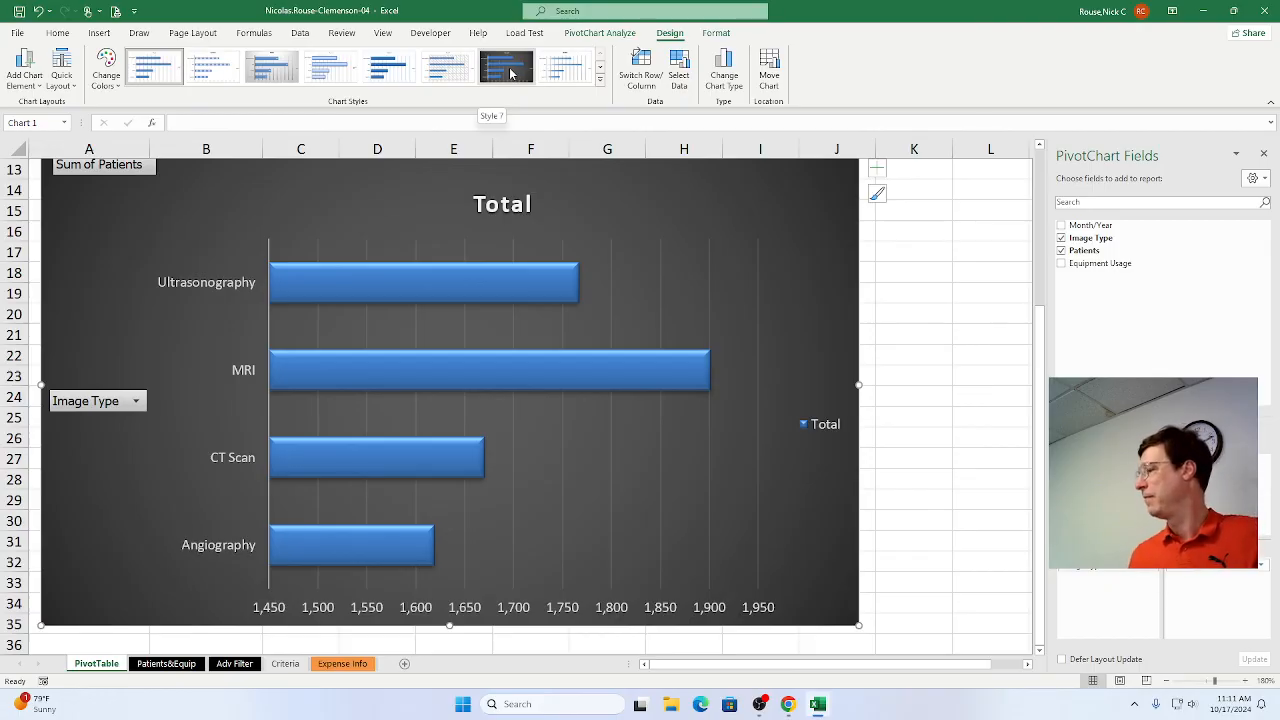
click(510, 73)
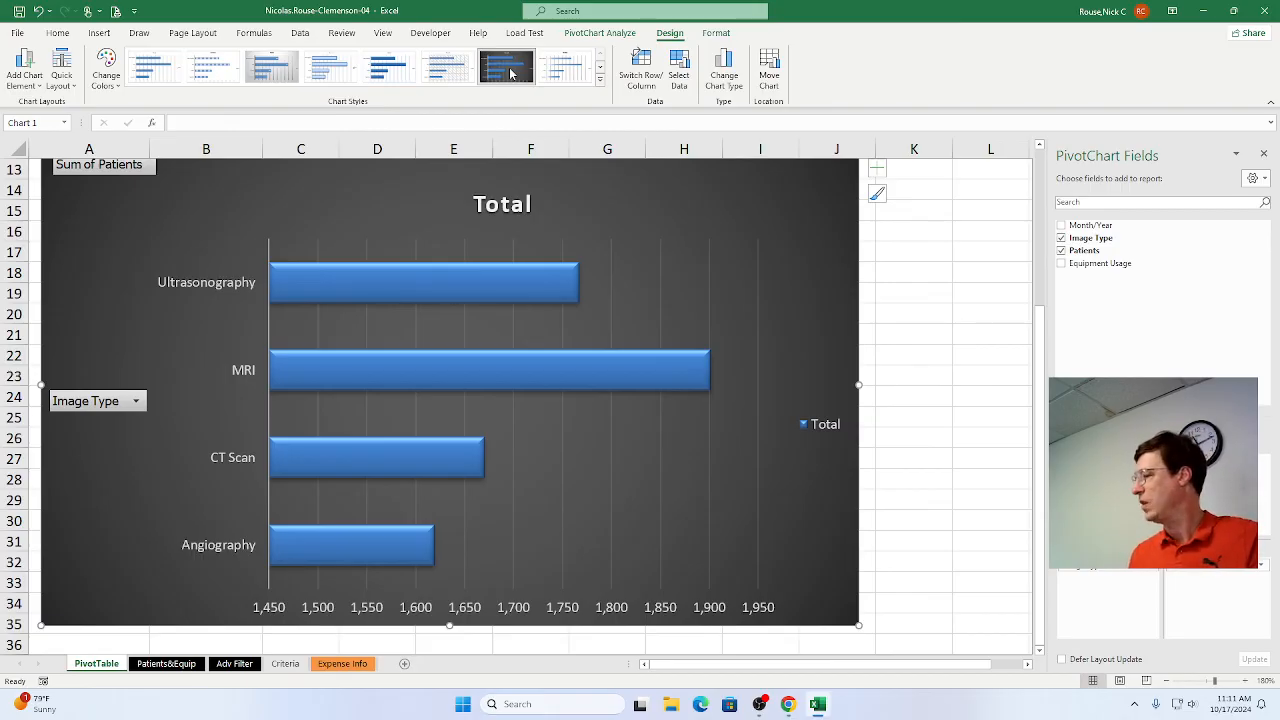
key(alt+Tab)
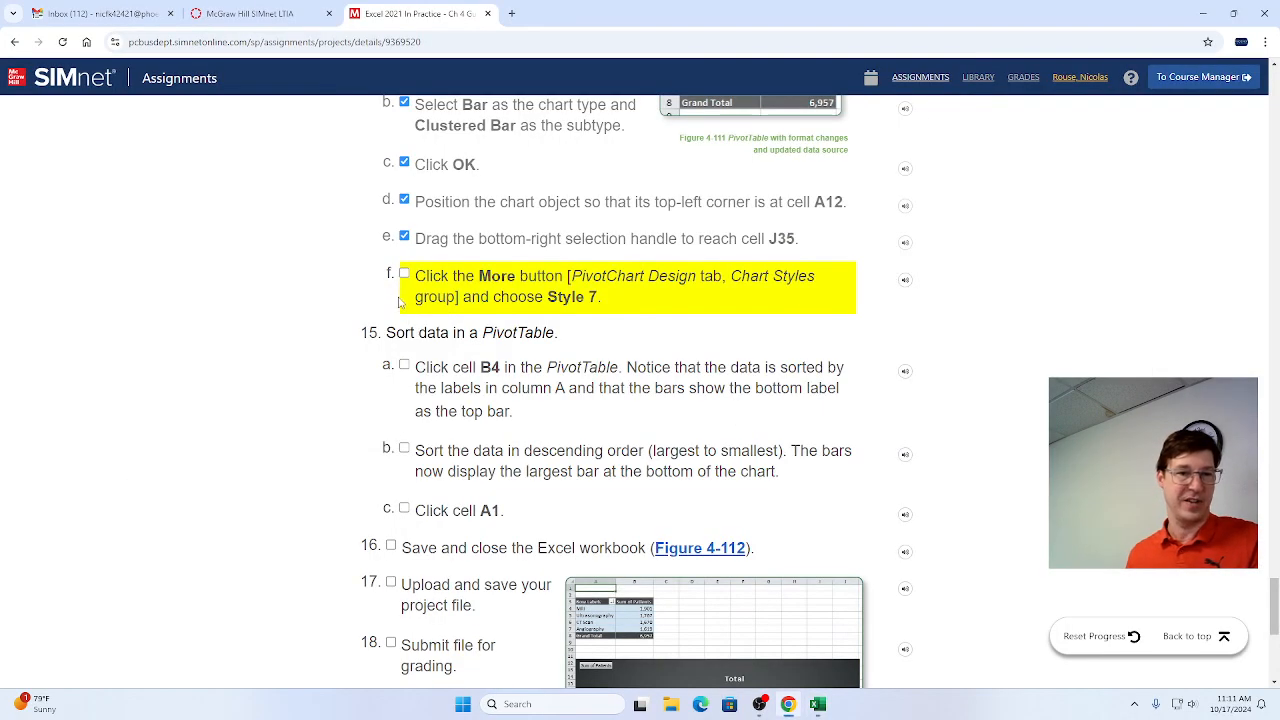
click(403, 276)
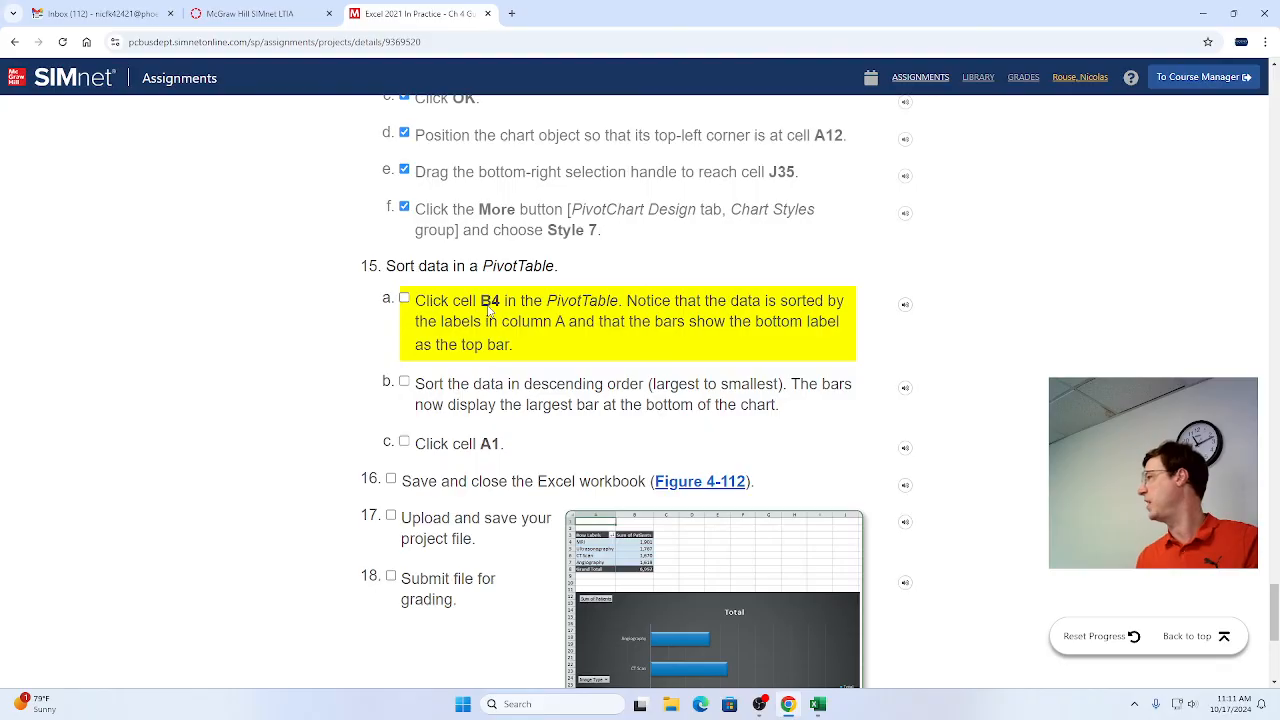
Switch to Excel and select cell B4 in the PivotTable, then mark step 15a as complete in Chrome.
key(alt+Tab)
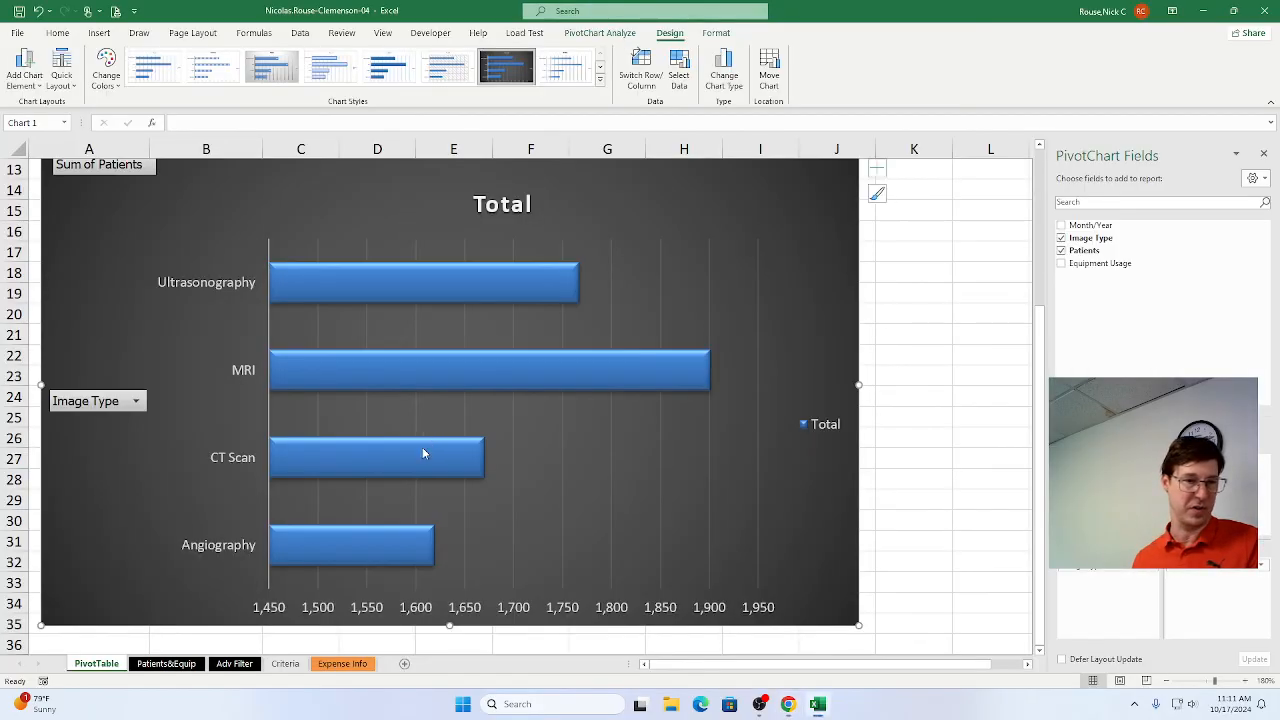
scroll(420, 455, up, 4)
click(222, 233)
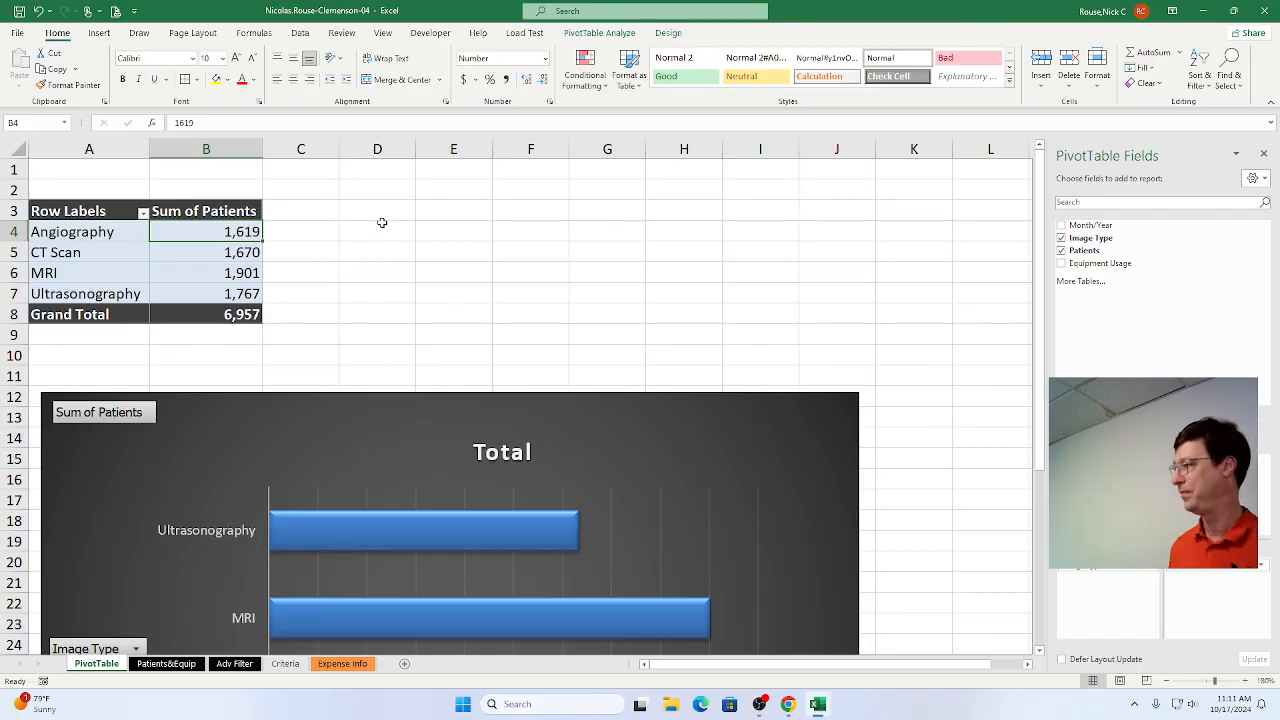
key(alt+Tab)
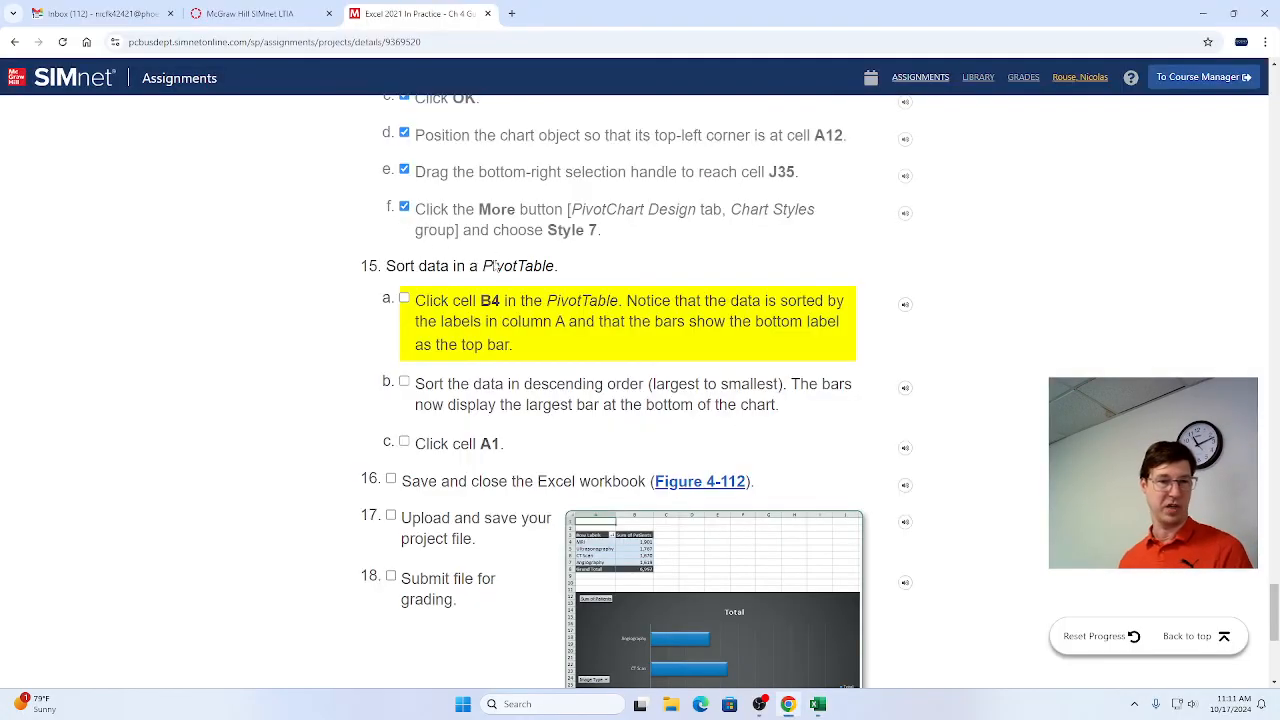
click(404, 298)
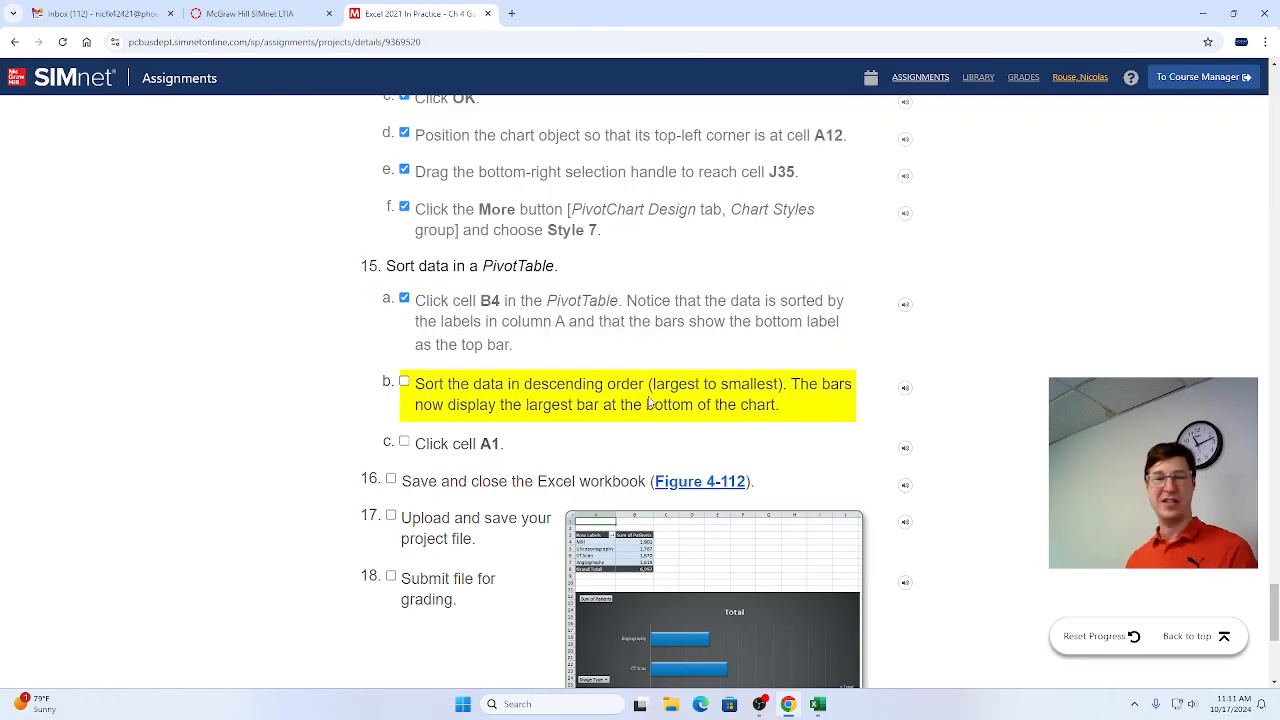
Switch to Excel, sort the PivotTable's Sum of Patients values from largest to smallest, and check the bar order in the PivotChart.
key(alt+Tab)
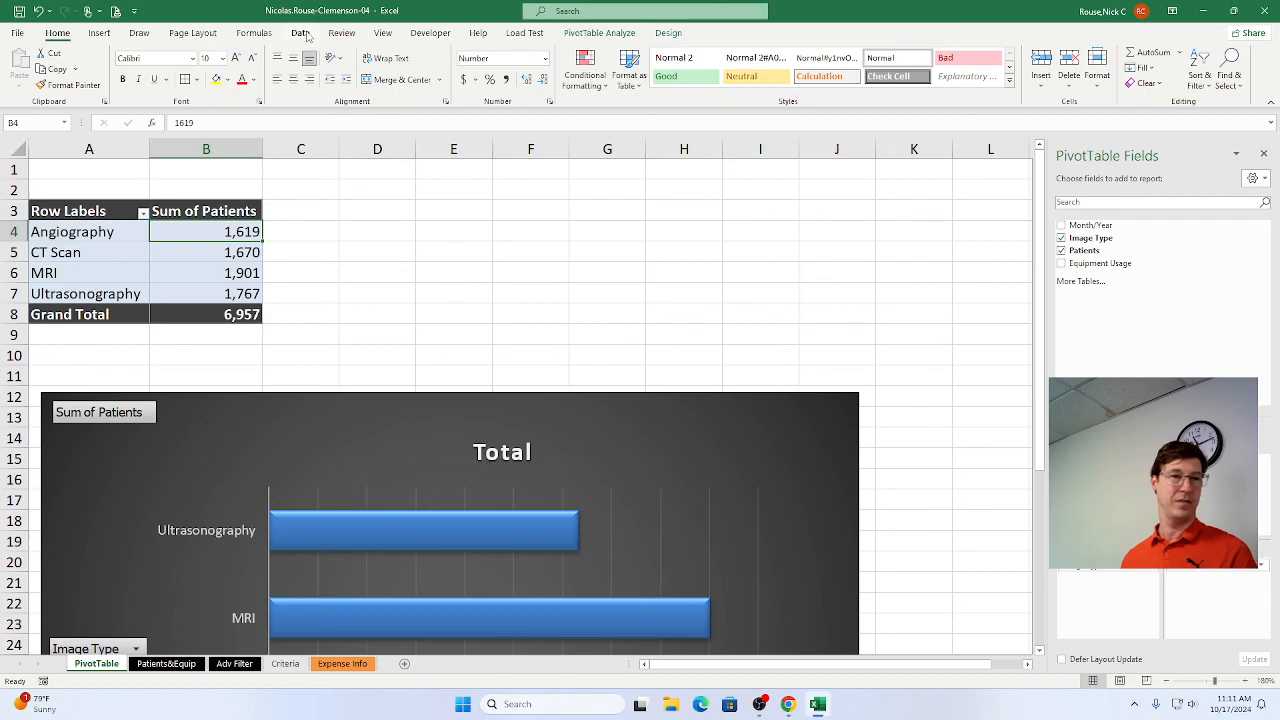
click(302, 33)
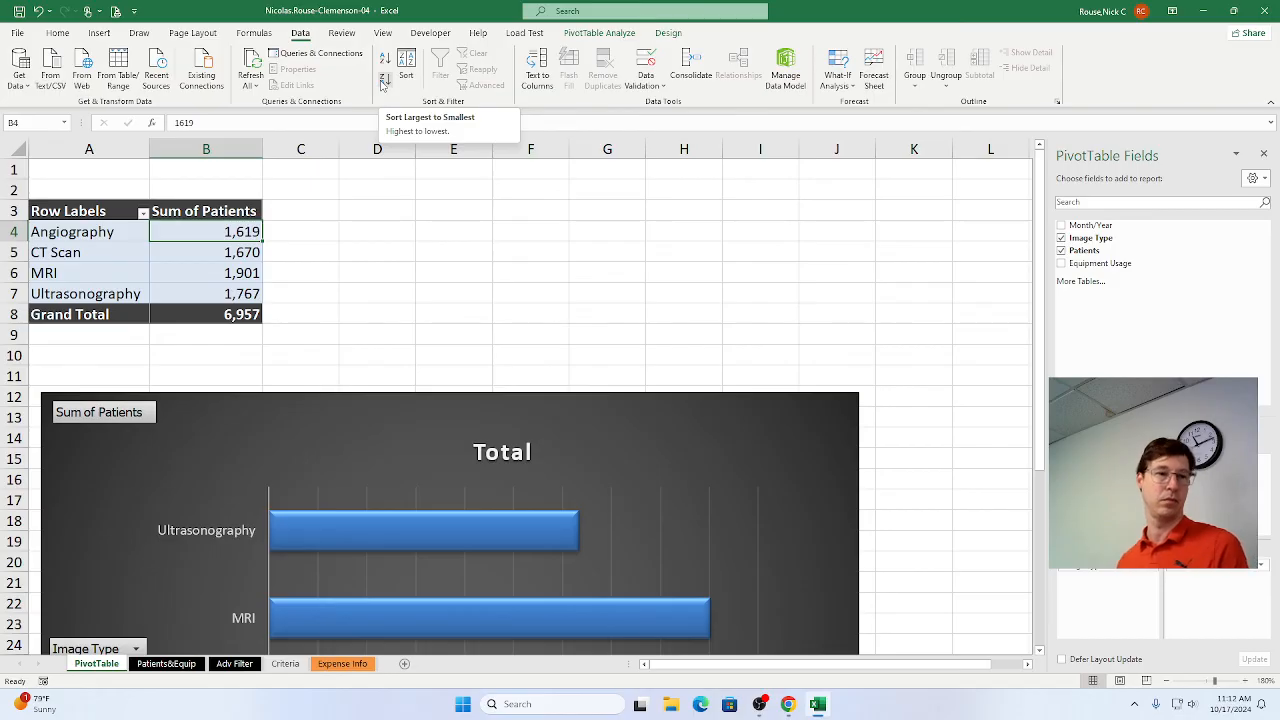
click(383, 84)
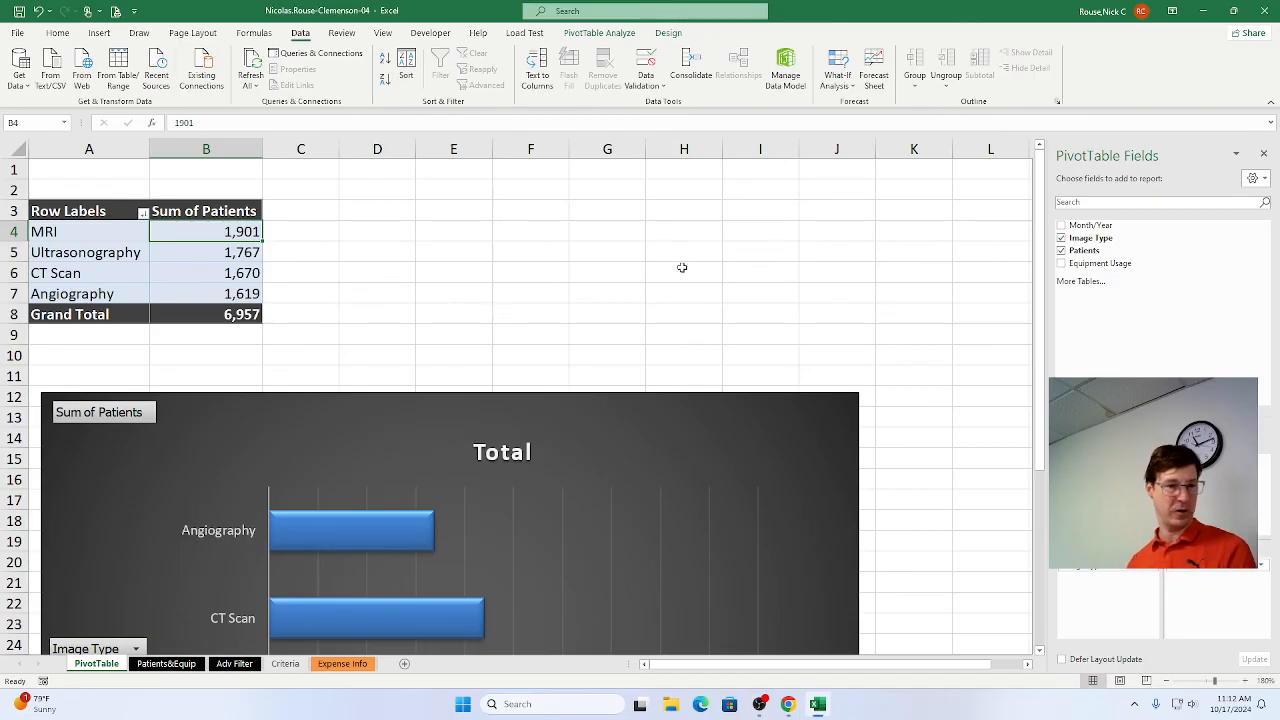
scroll(780, 380, down, 4)
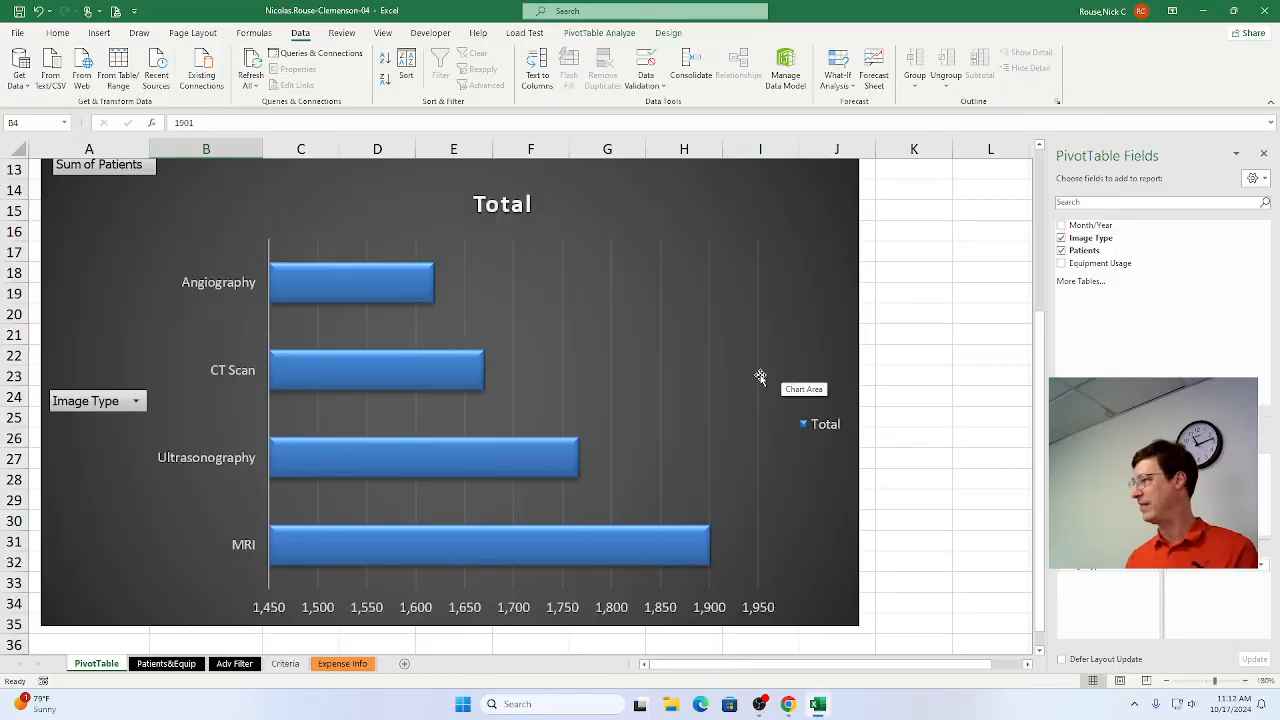
scroll(749, 381, up, 4)
scroll(745, 383, up, 1)
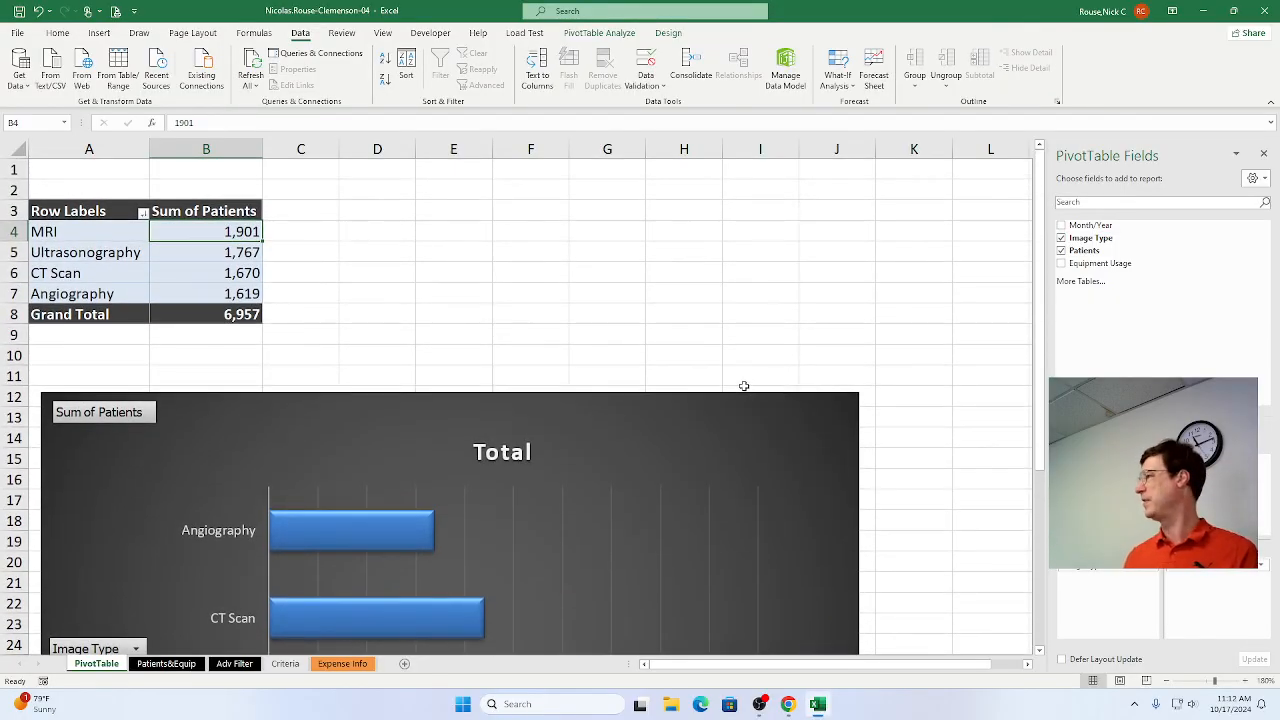
Switch to Chrome, upload the Clemenson-04 workbook from Downloads to the SIMnet project, and submit it for grading.
key(alt+Tab)
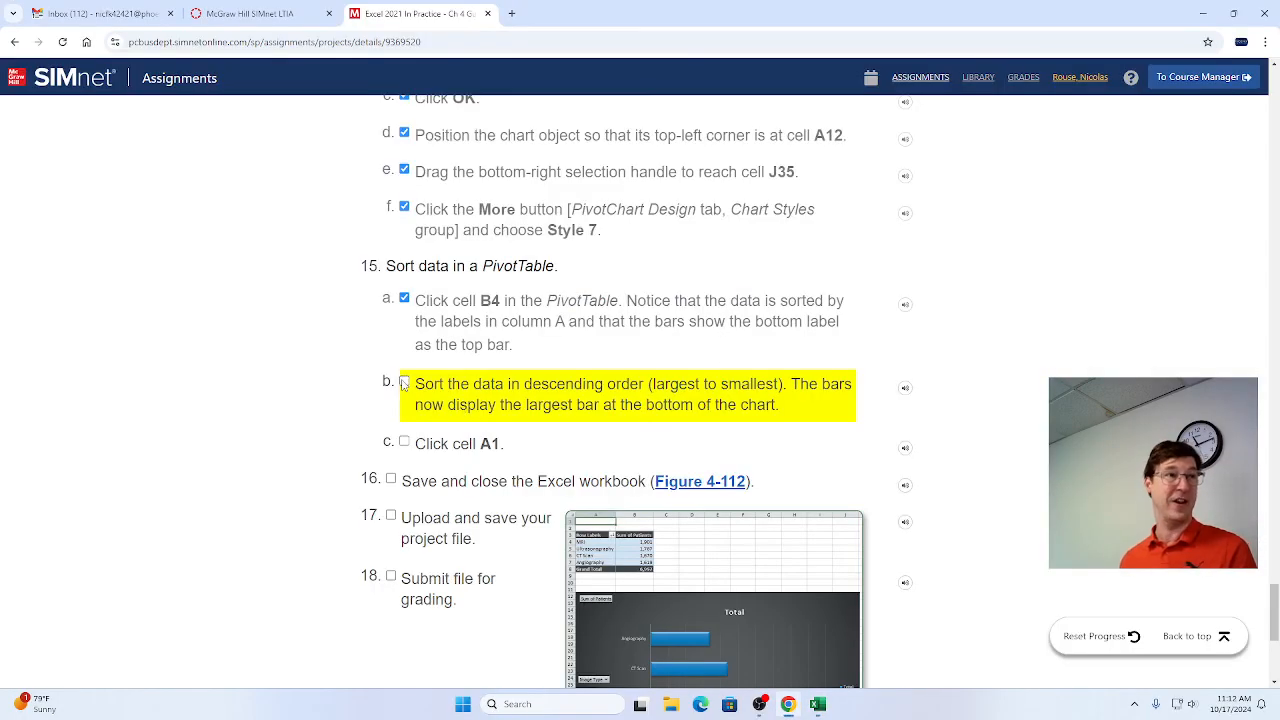
key(alt+Tab)
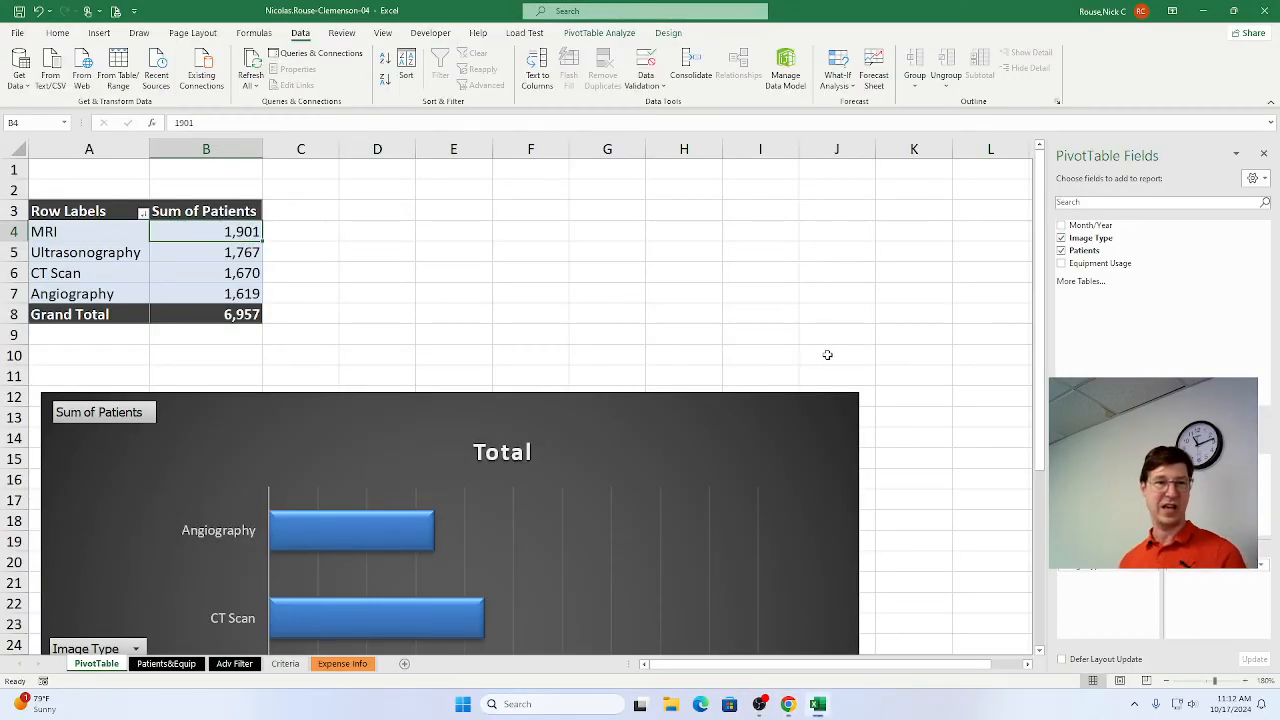
key(alt+Tab)
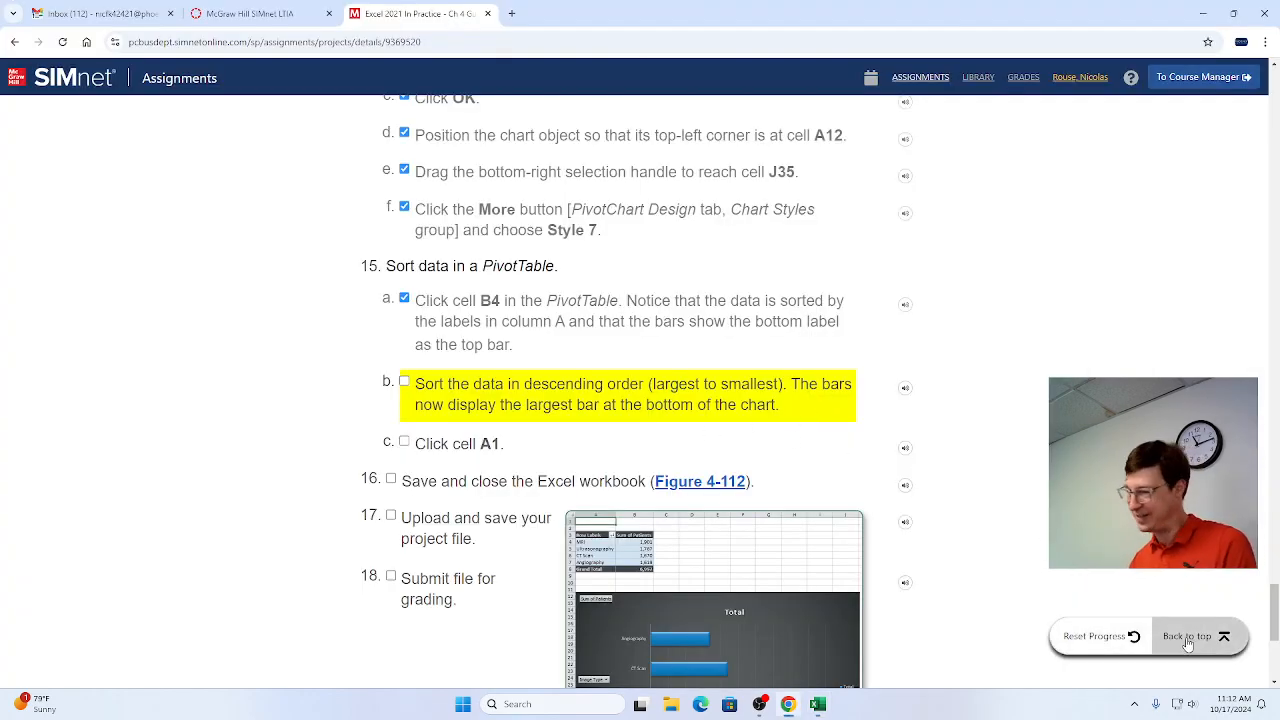
click(1190, 637)
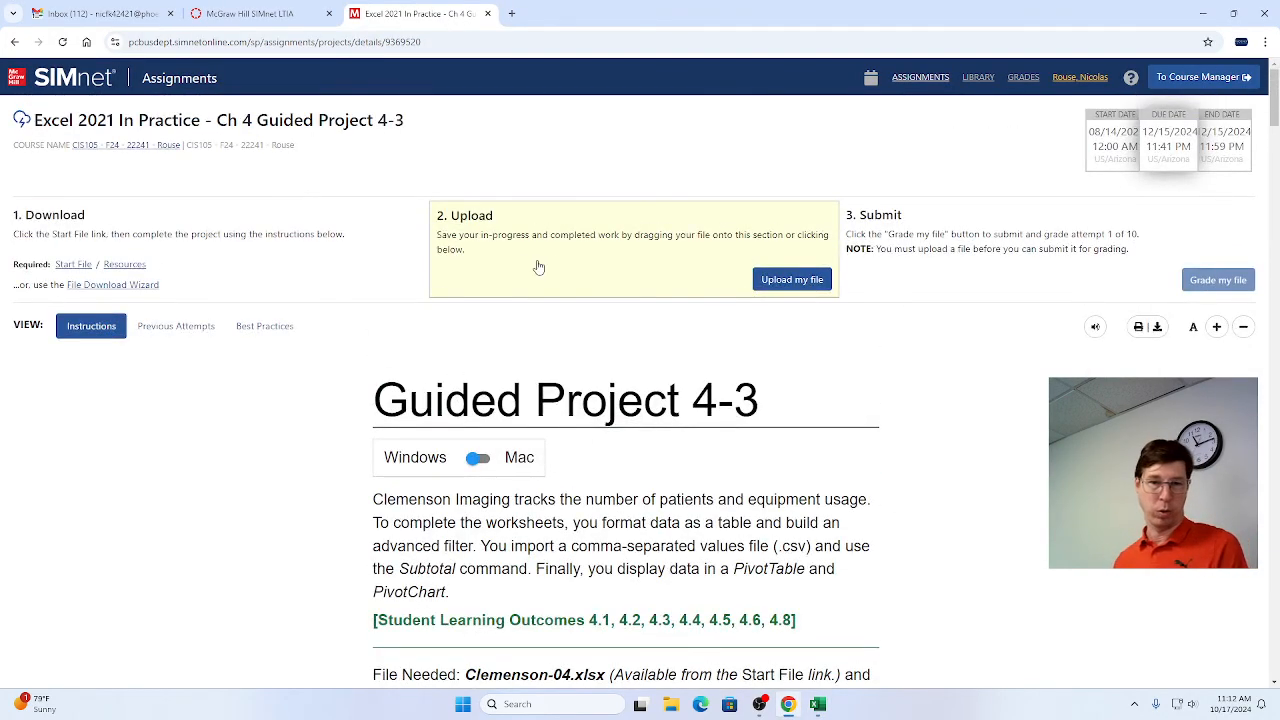
click(818, 283)
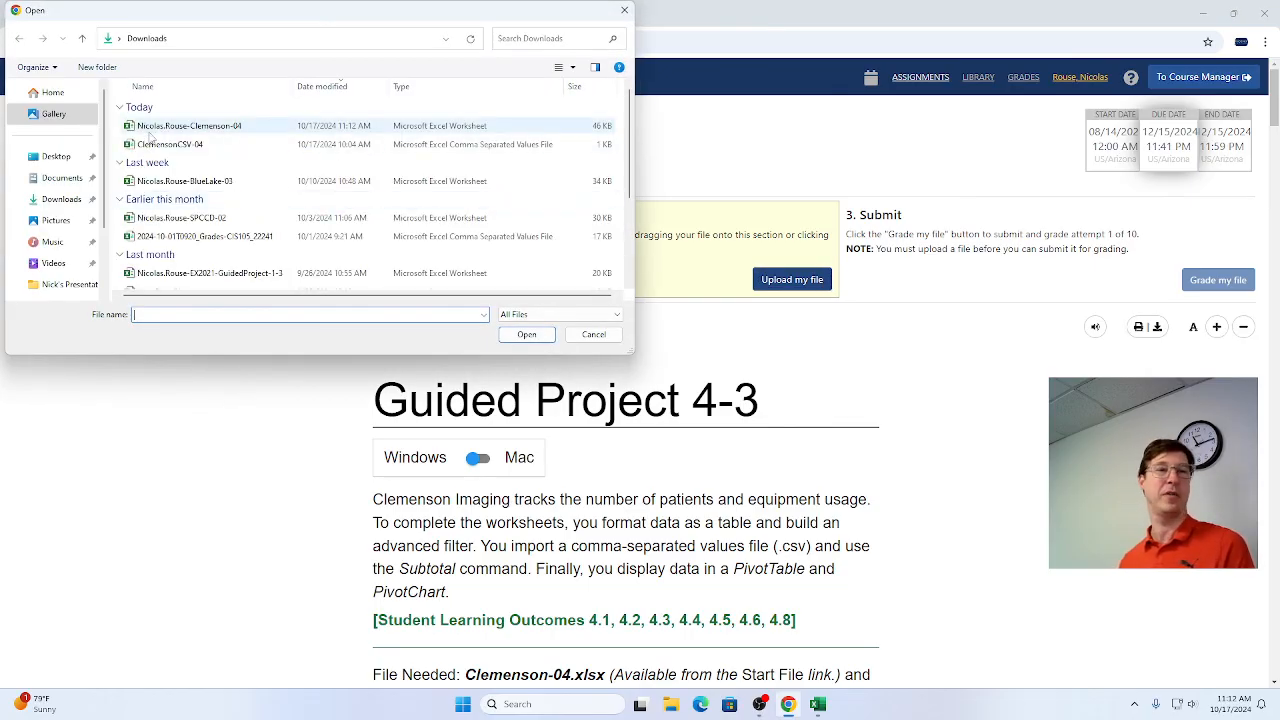
double_click(152, 128)
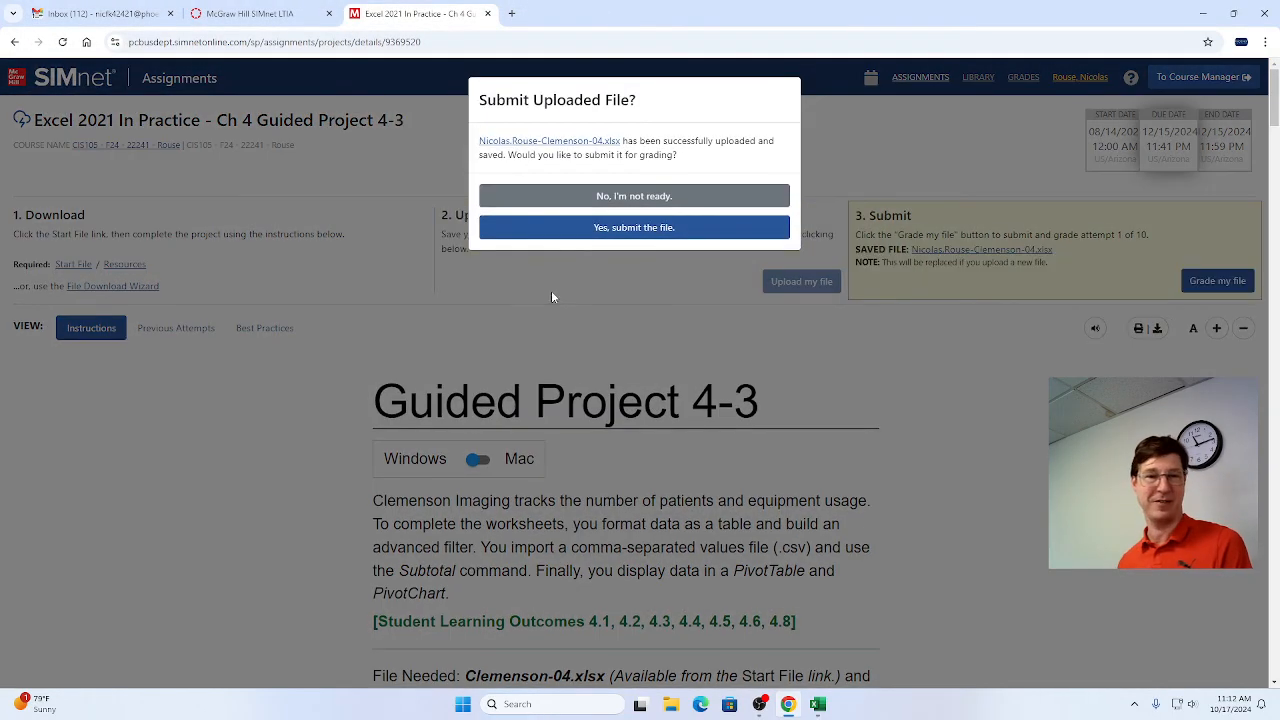
click(590, 230)
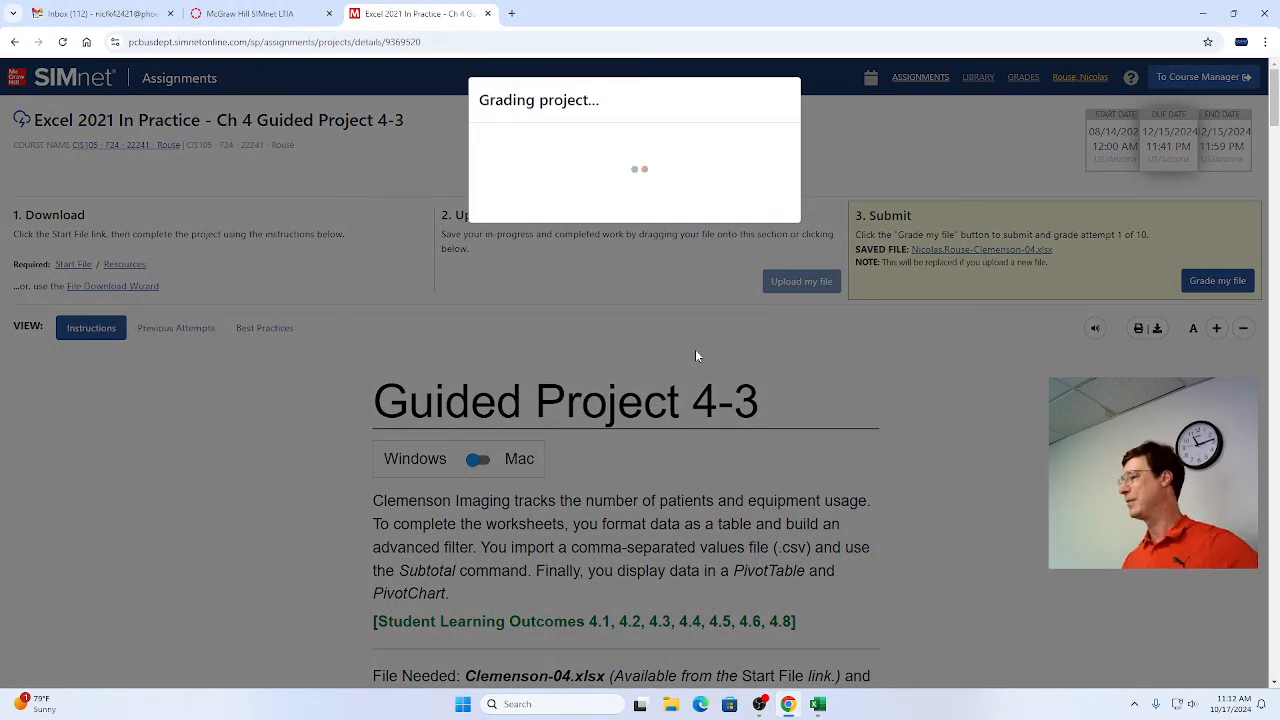